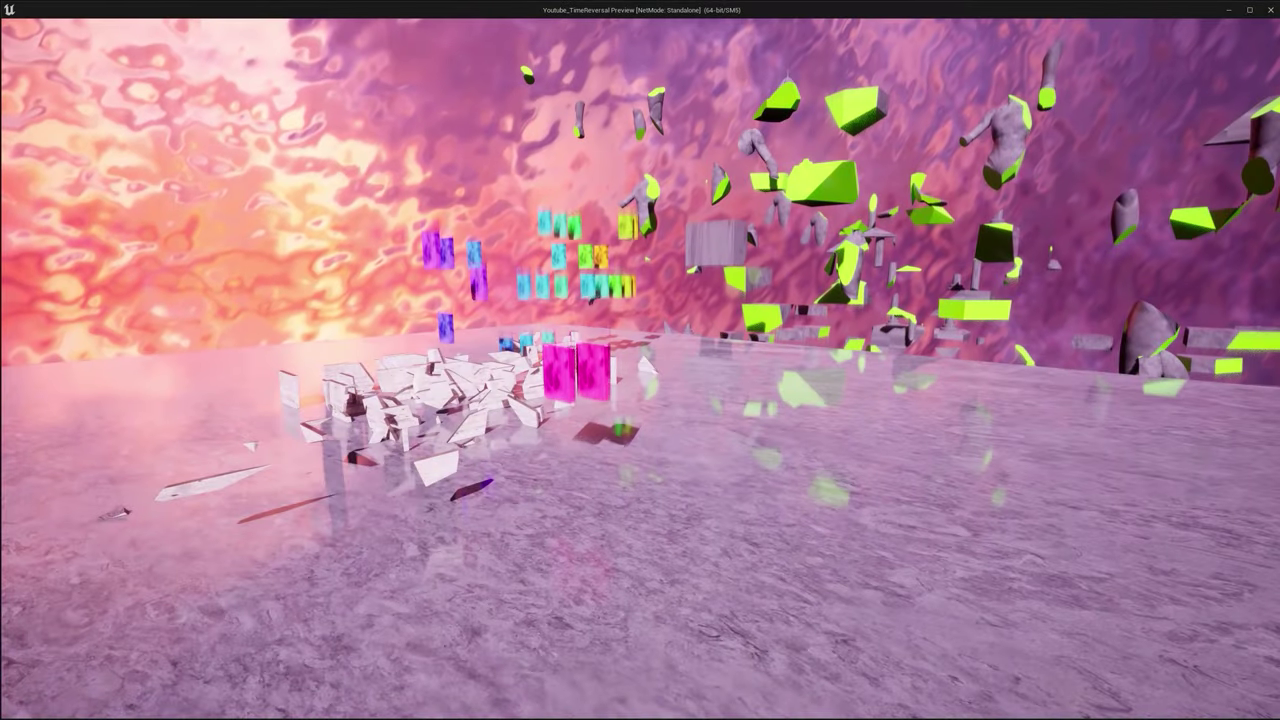
Step: Explore the time-reversal level in the standalone preview, examining the shattered shelf, the floating fragments and the rebuilt statues and towers
key(w)
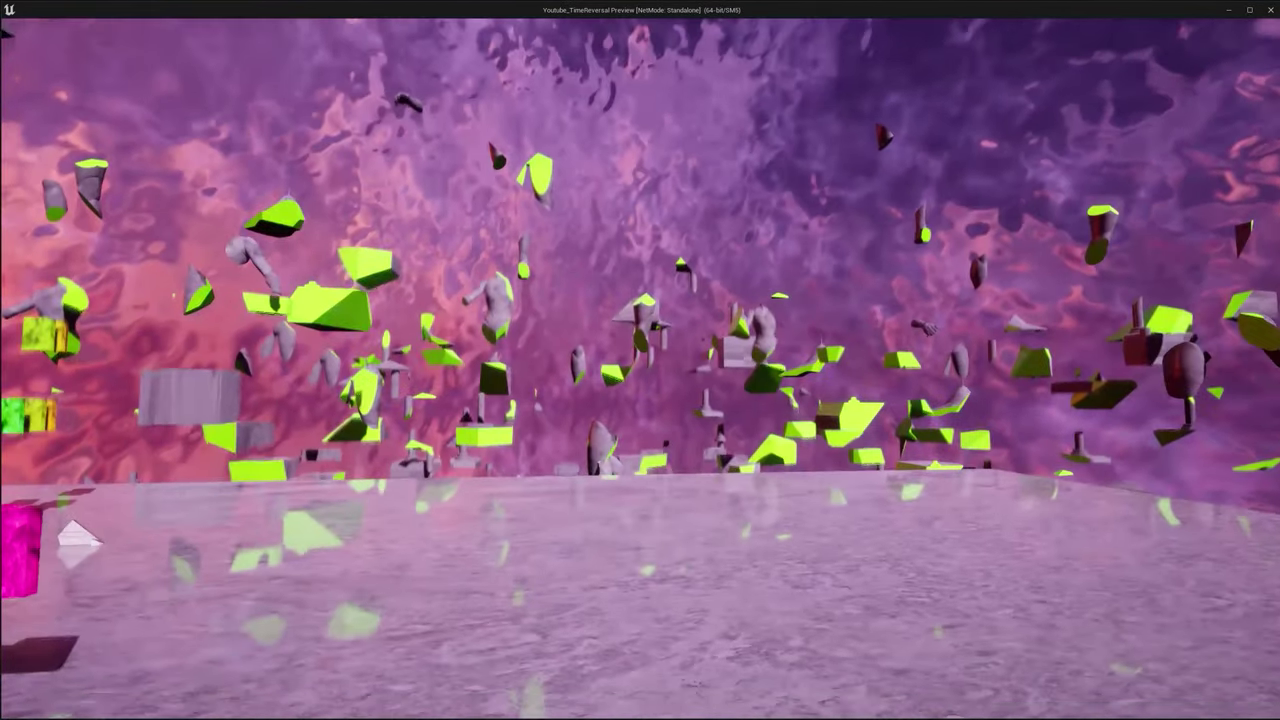
key(w)
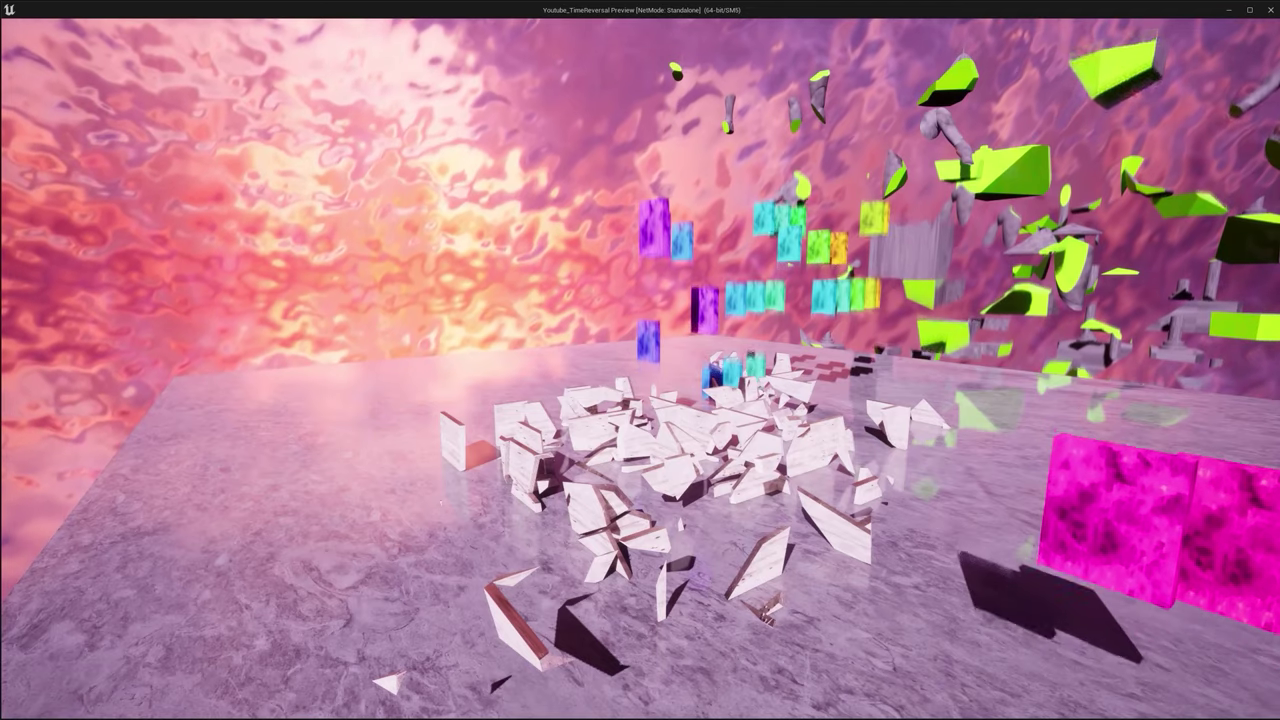
key(s)
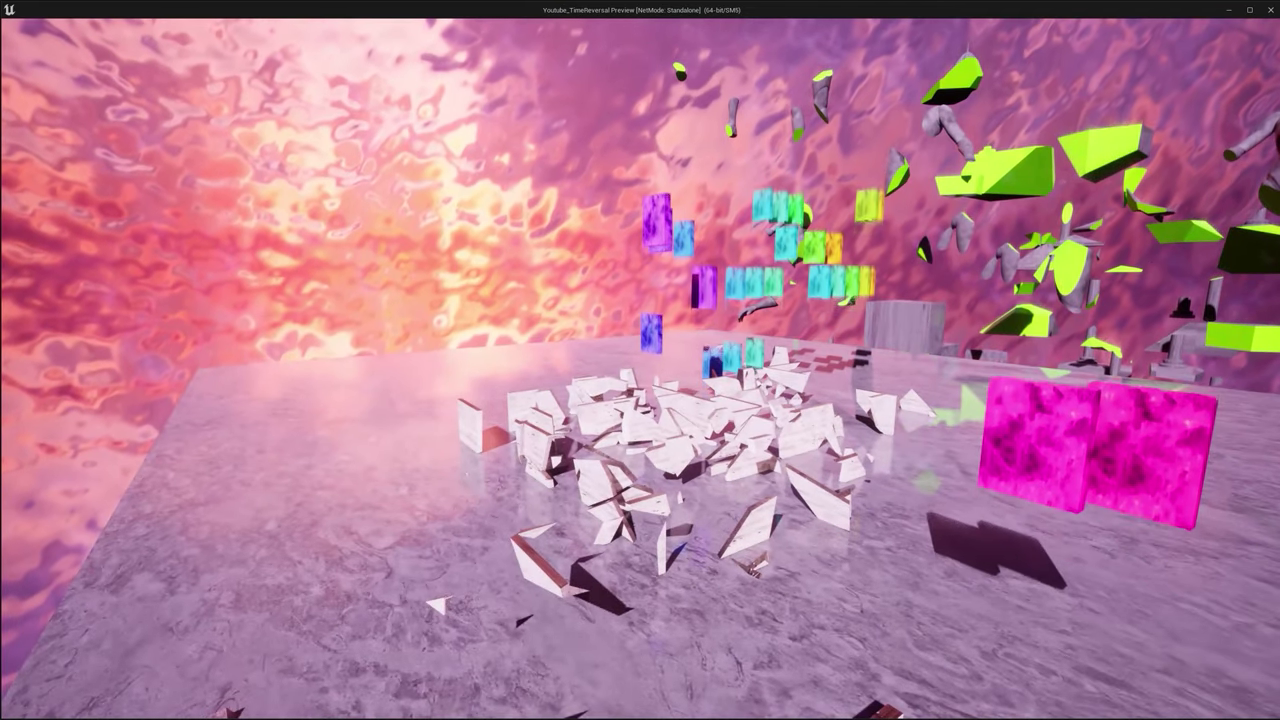
key(r)
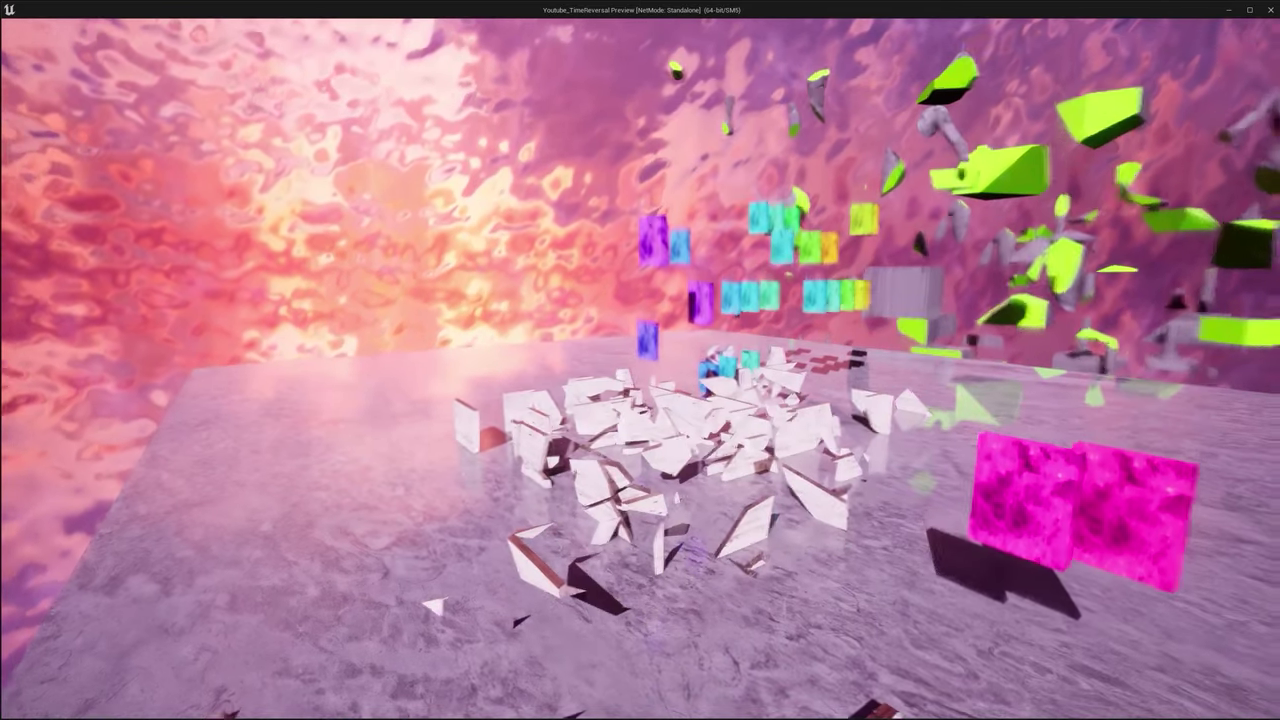
key(w)
key(w)
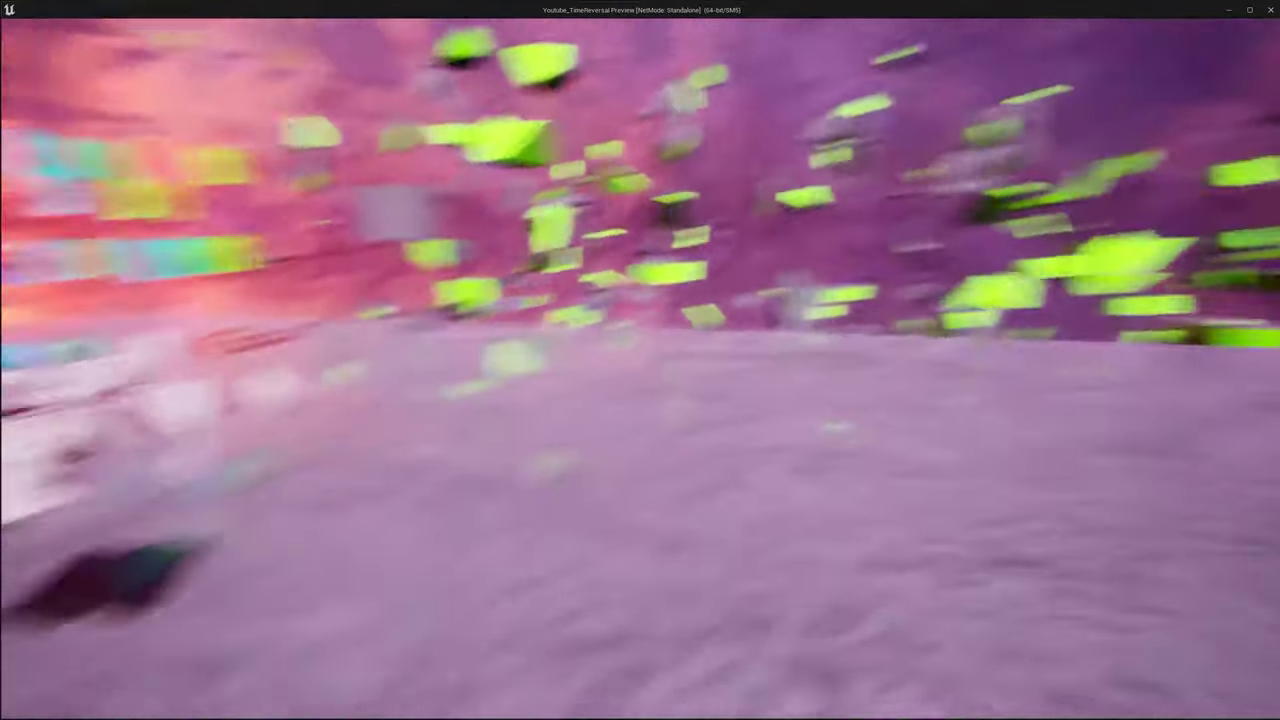
key(w)
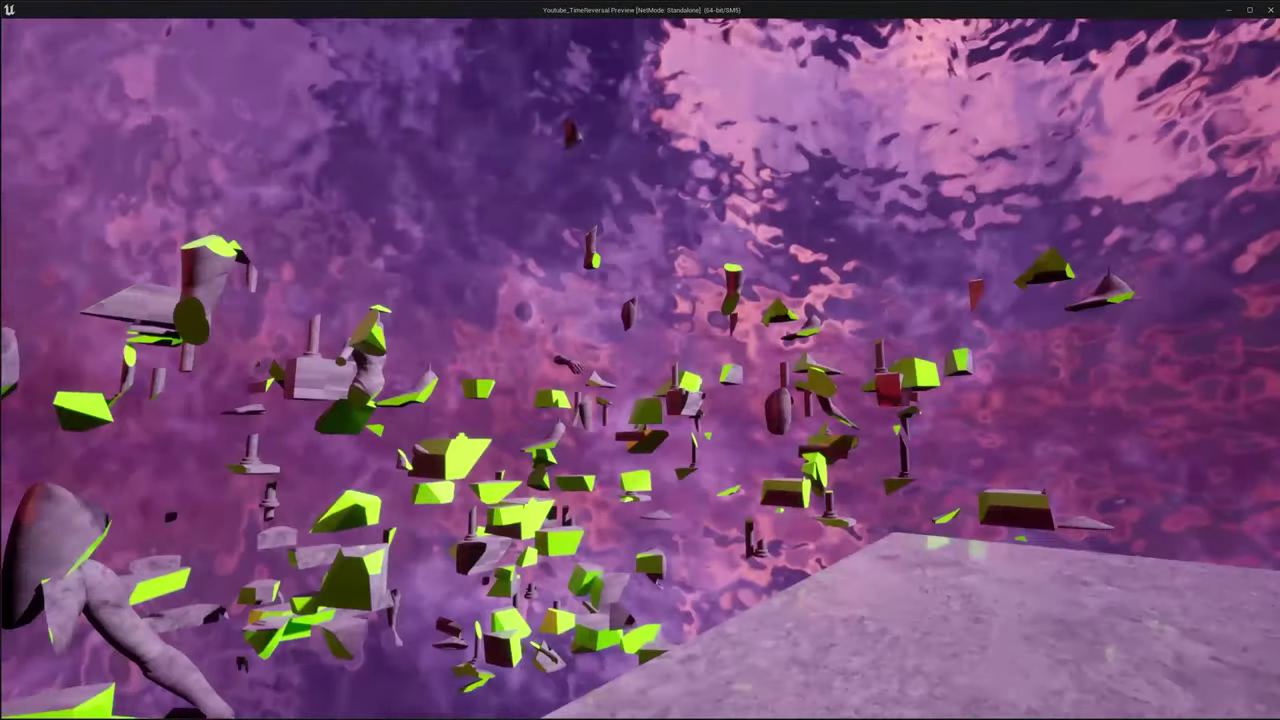
key(w)
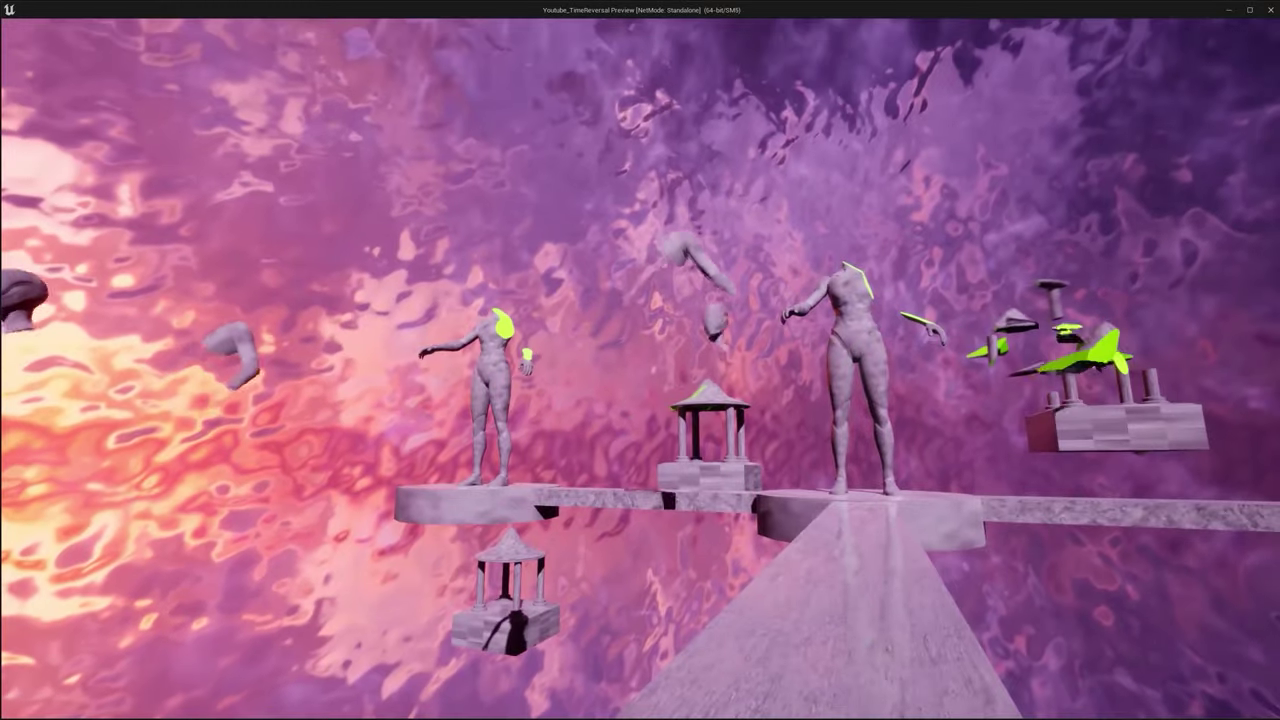
key(w)
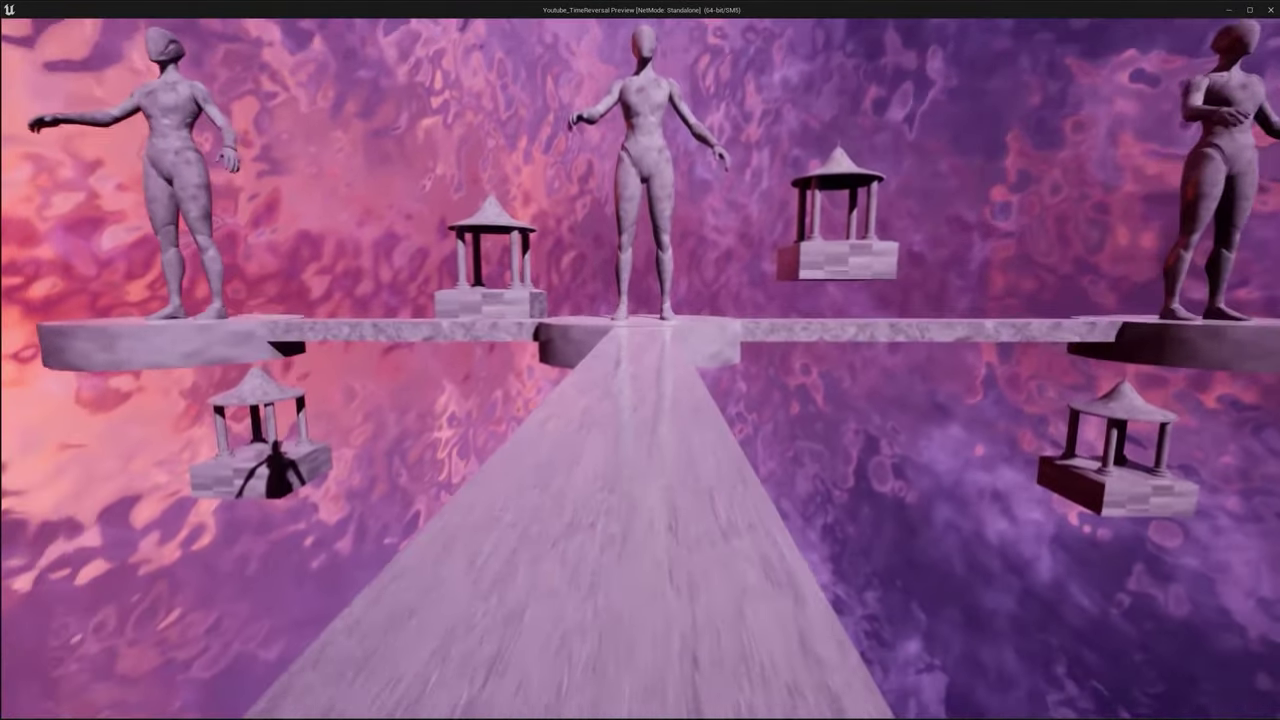
key(w)
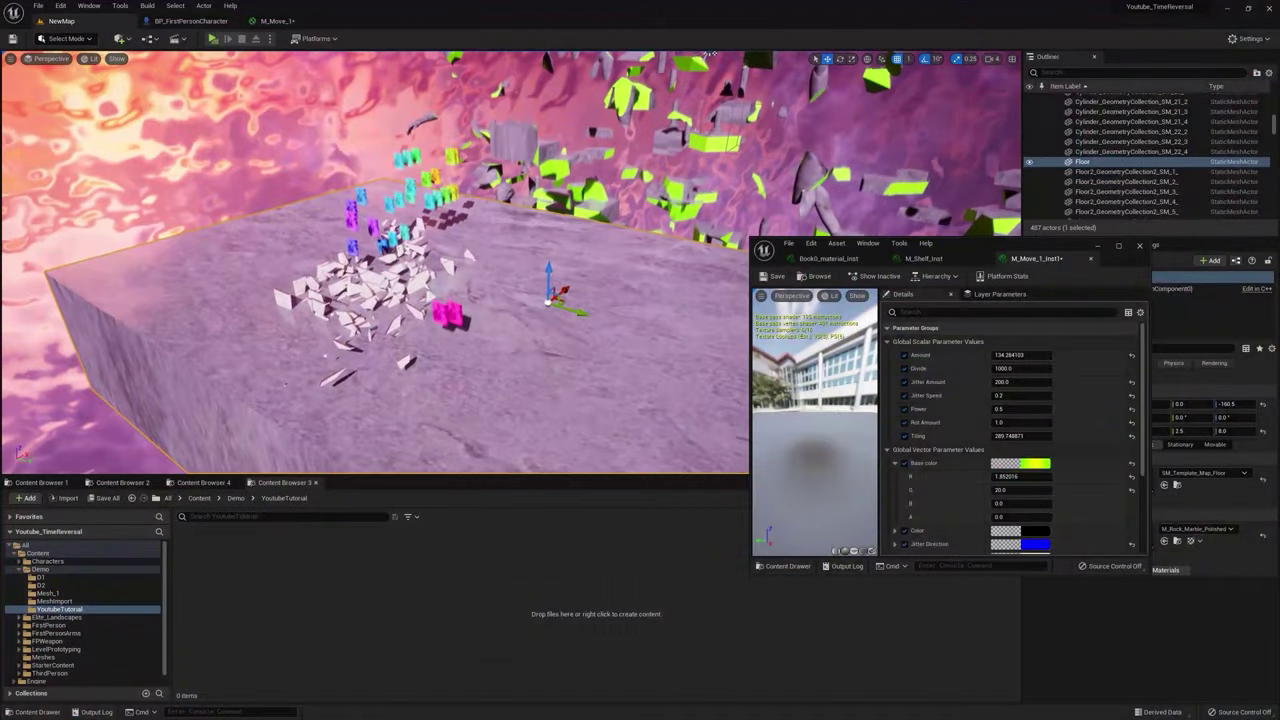
Step: In M_Shelf_Inst, set Rot Amount to 0.206 and Scatter to about 654, 368 and 793 (RGB), and preview the level
right_drag(510, 262, 510, 290)
click(924, 259)
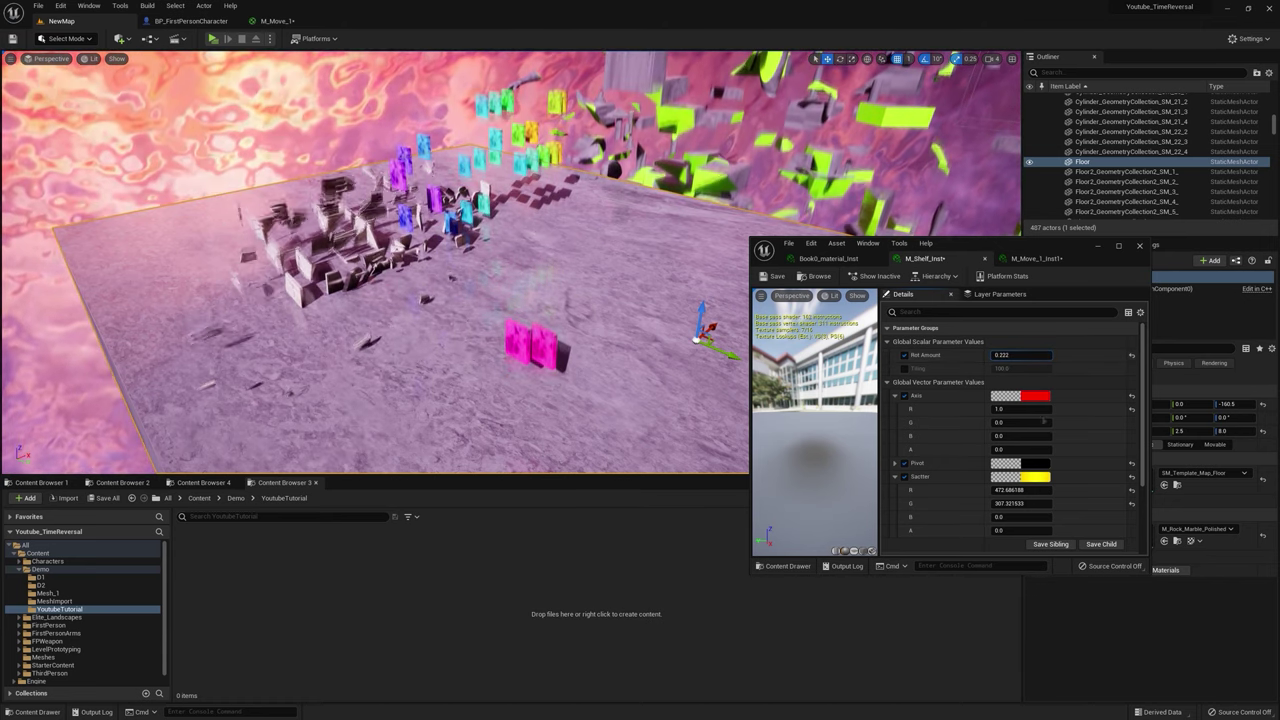
drag(1044, 421, 1036, 432)
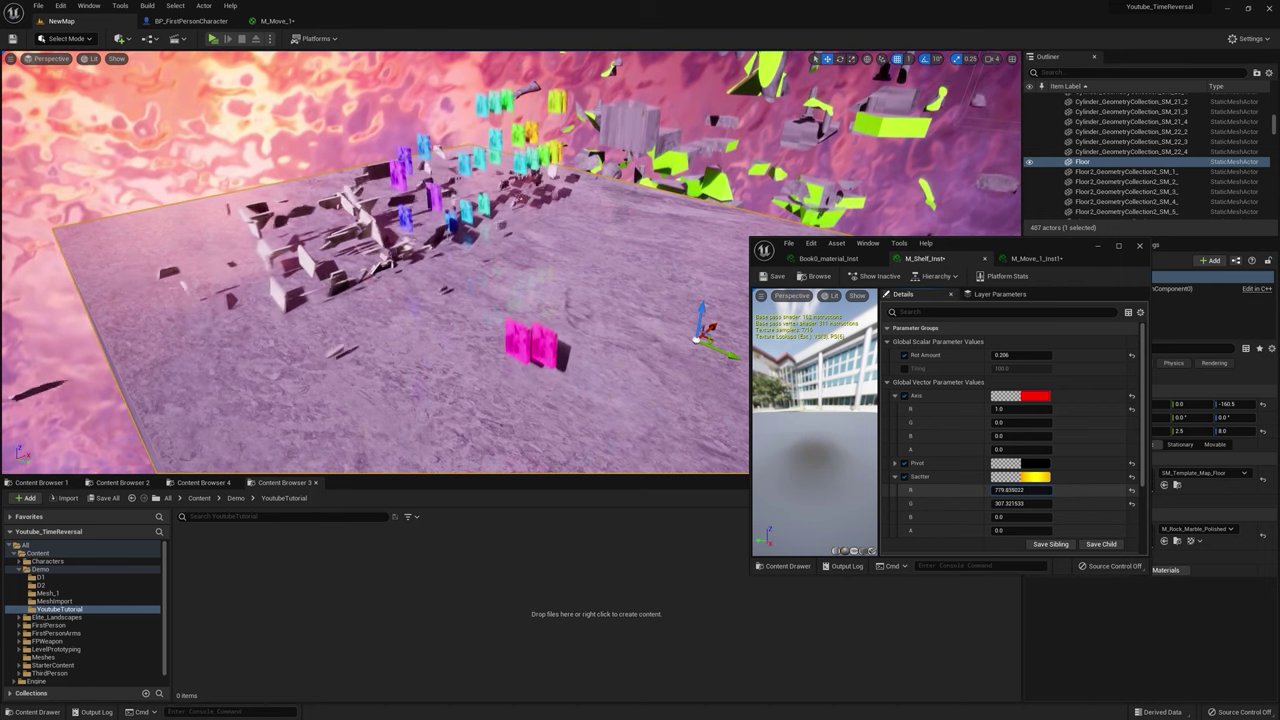
drag(1021, 490, 1030, 517)
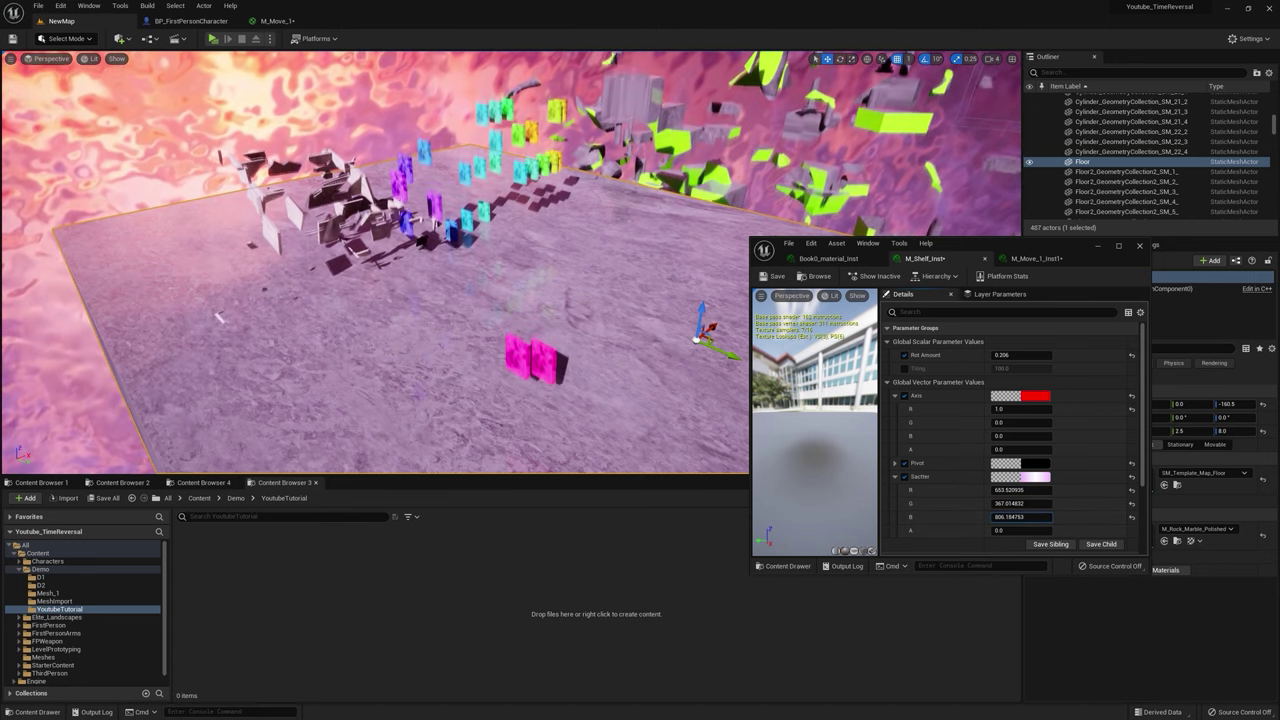
click(214, 39)
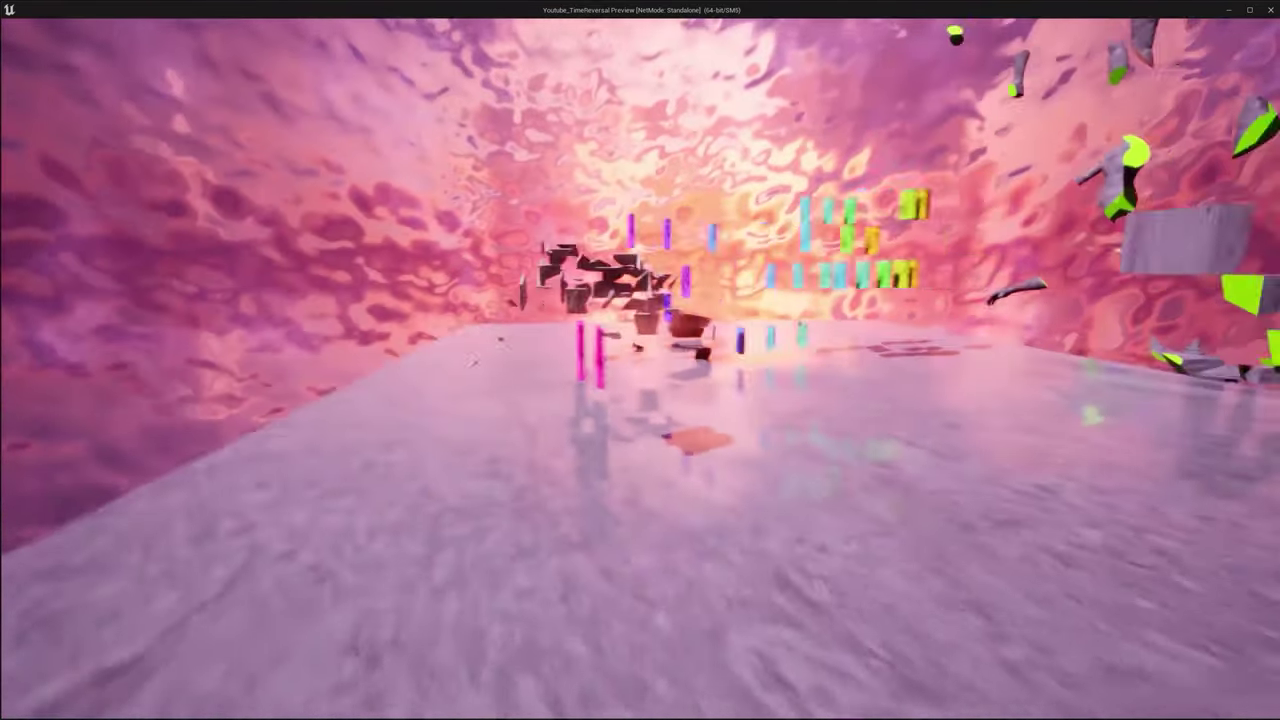
key(a)
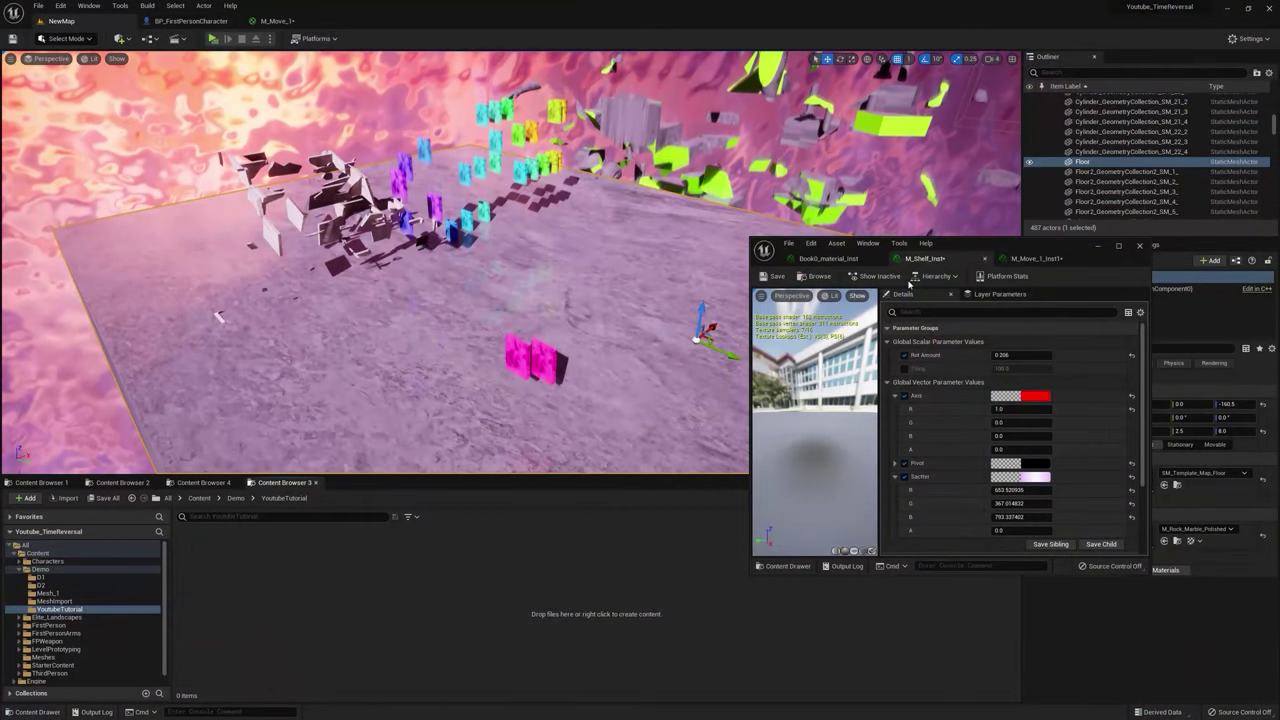
Step: In Book0_material_Inst, set rot an to 0.184, Speed to about 1.73, Location G to about 331 and pivot R to about -1297
click(828, 258)
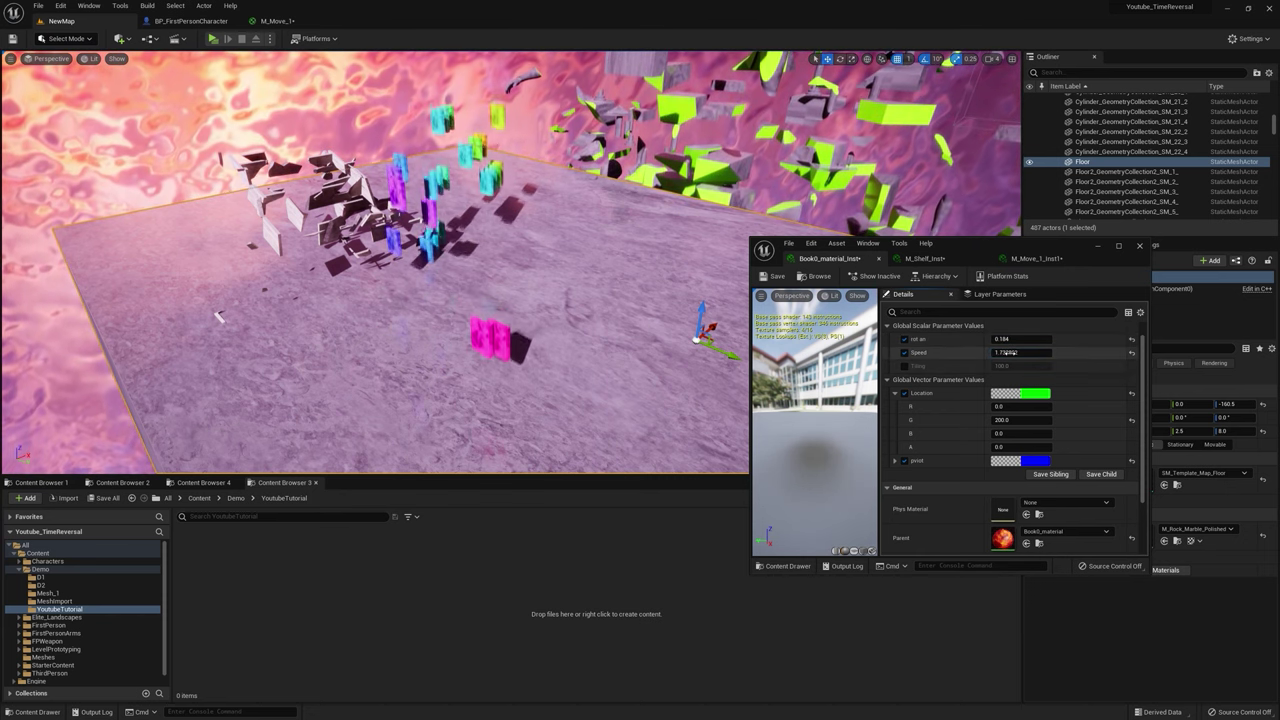
key(Return)
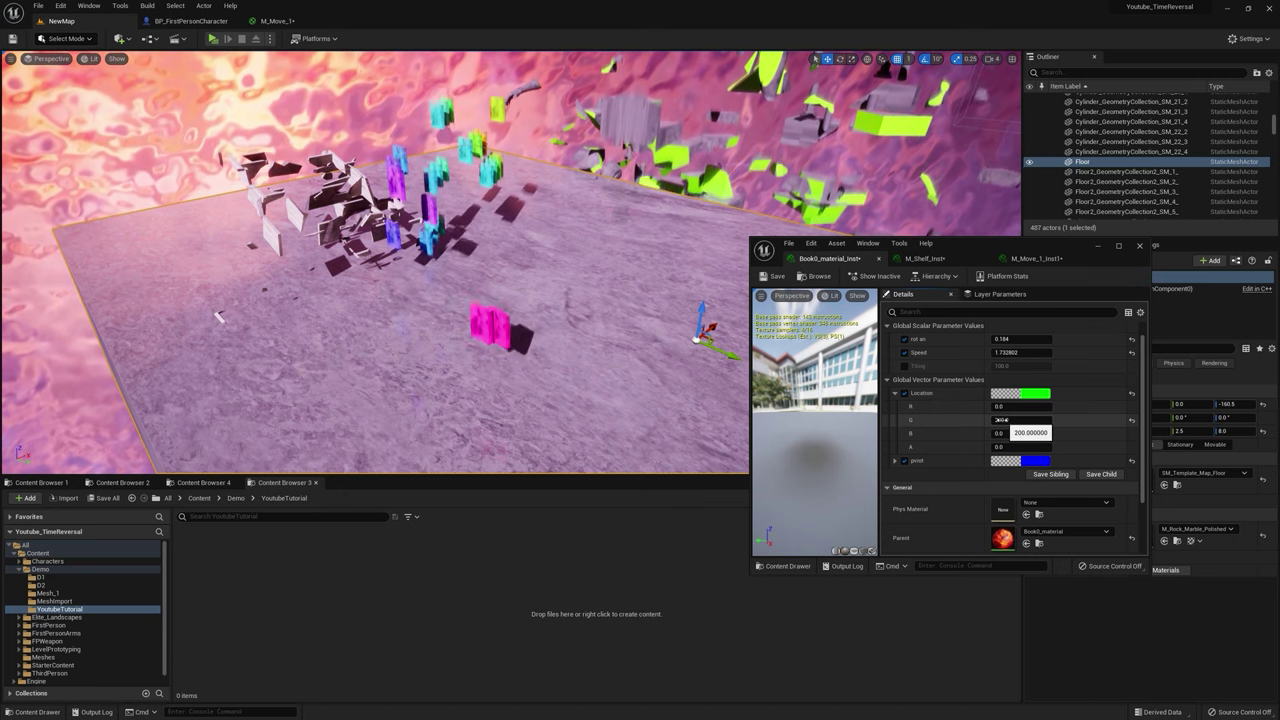
drag(1000, 420, 1028, 420)
click(896, 461)
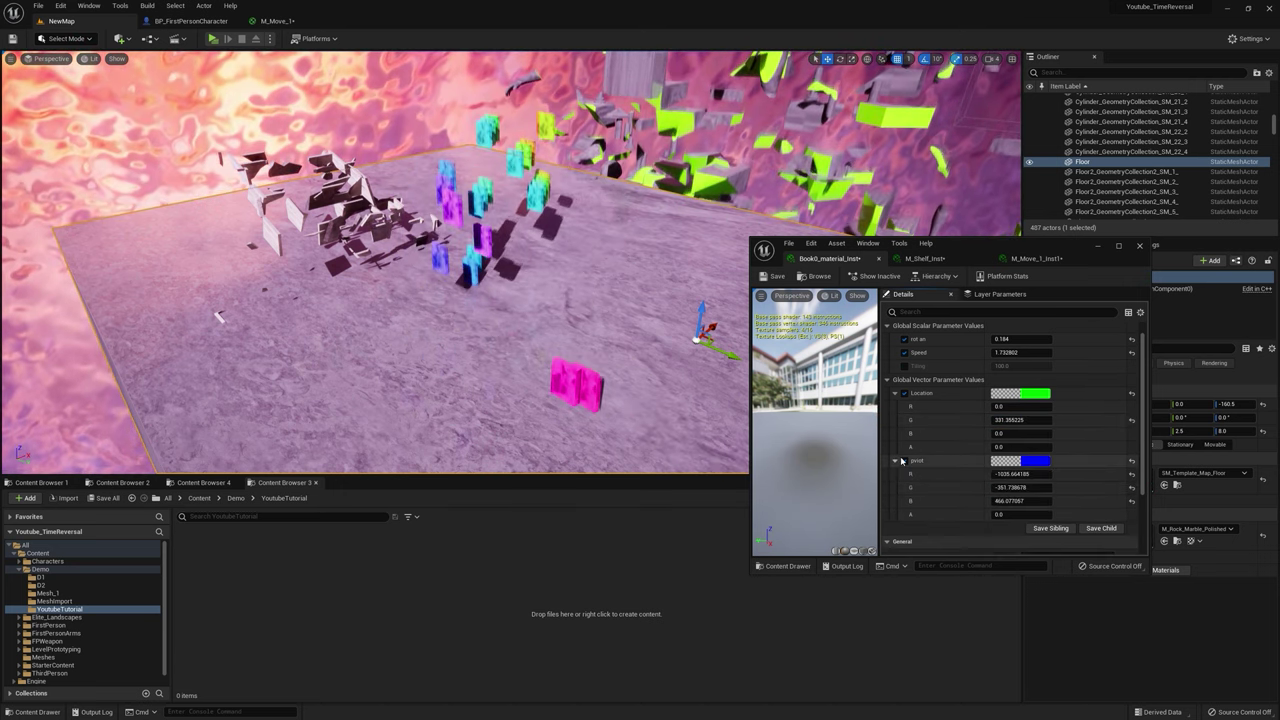
scroll(978, 456, down, 1)
scroll(1010, 452, up, 2)
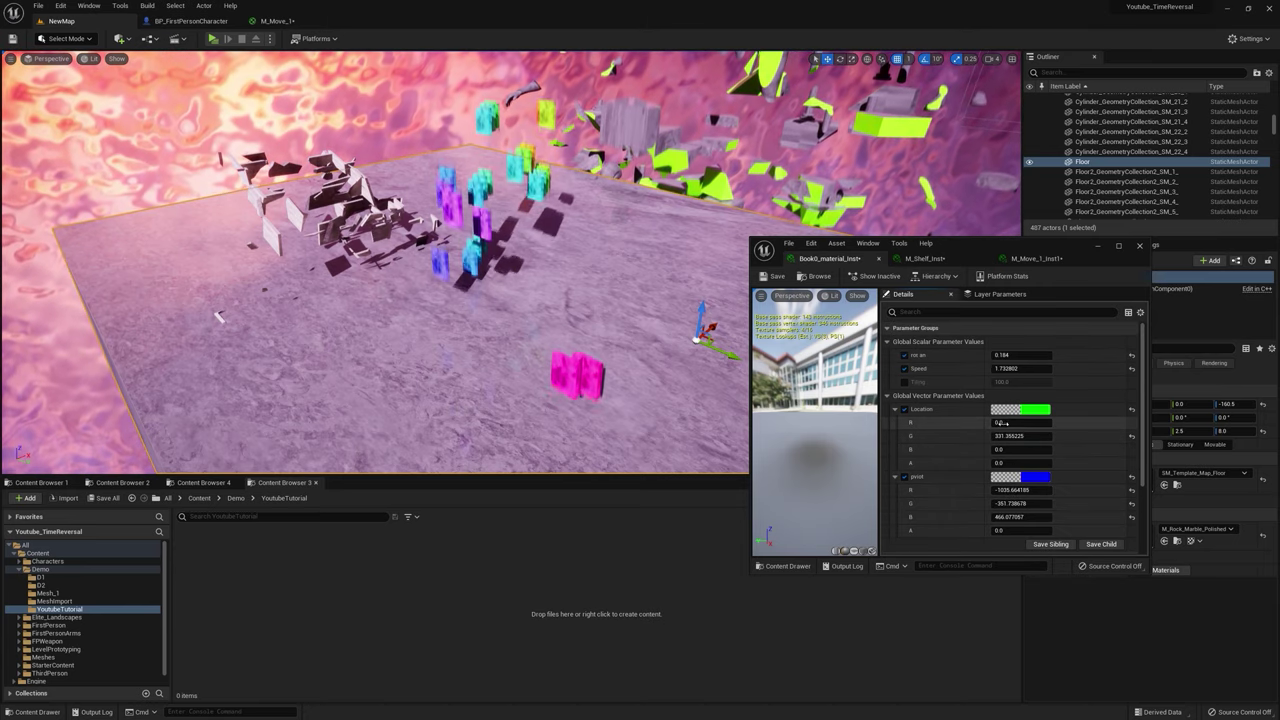
drag(1020, 490, 1010, 490)
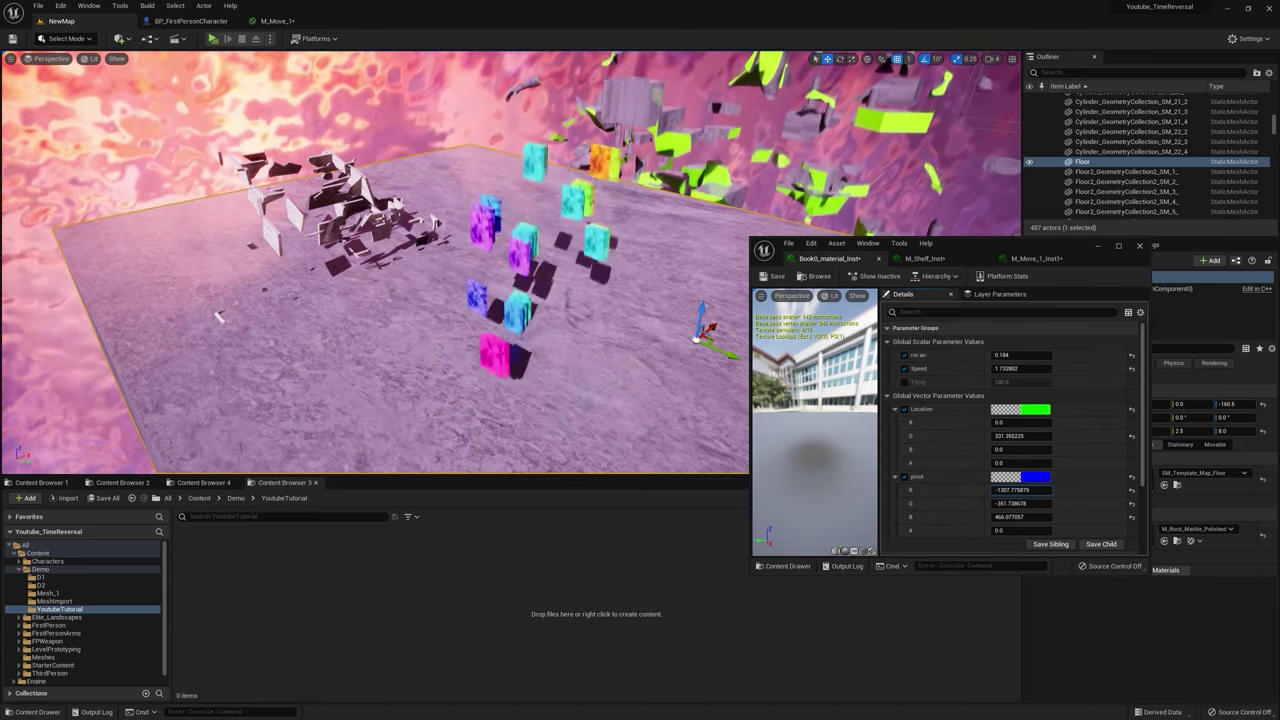
Step: Set the Color parameter of M_Move_1_Inst1 to orange-yellow (R 1.0, G about 0.58, B 0.0) and preview the level
right_drag(697, 338, 800, 318)
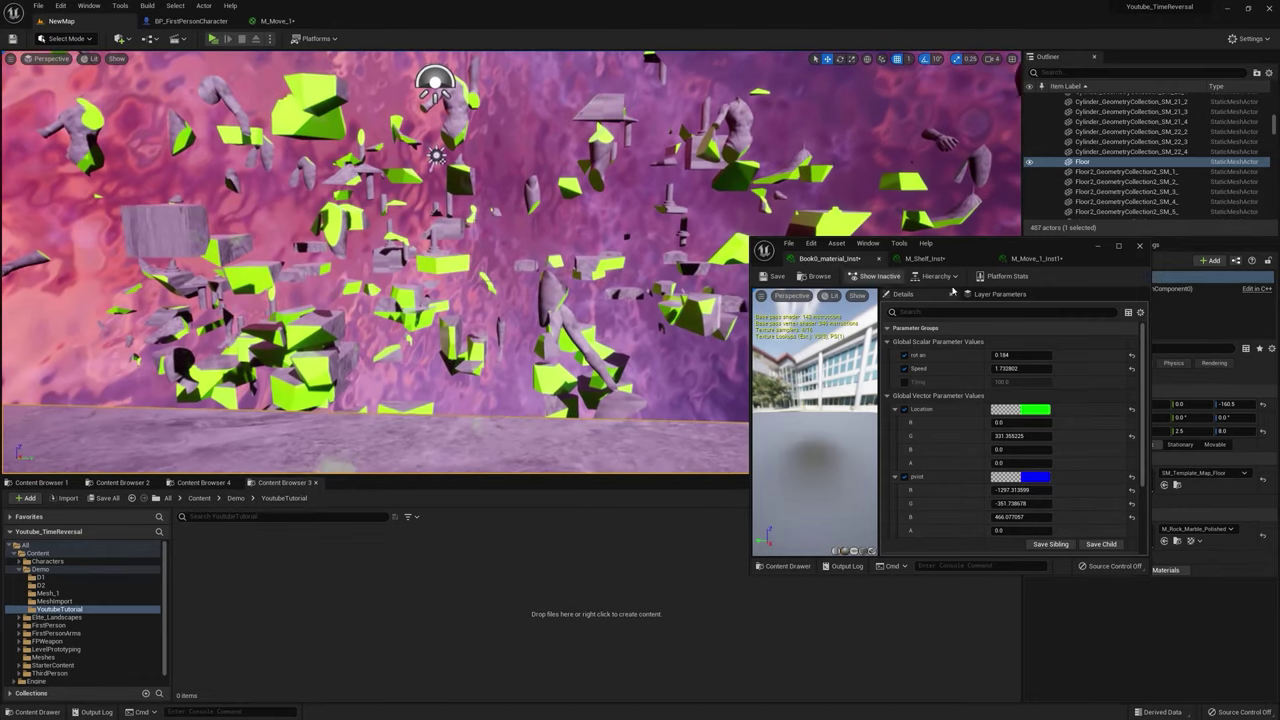
click(1034, 260)
scroll(1024, 413, down, 2)
click(1036, 483)
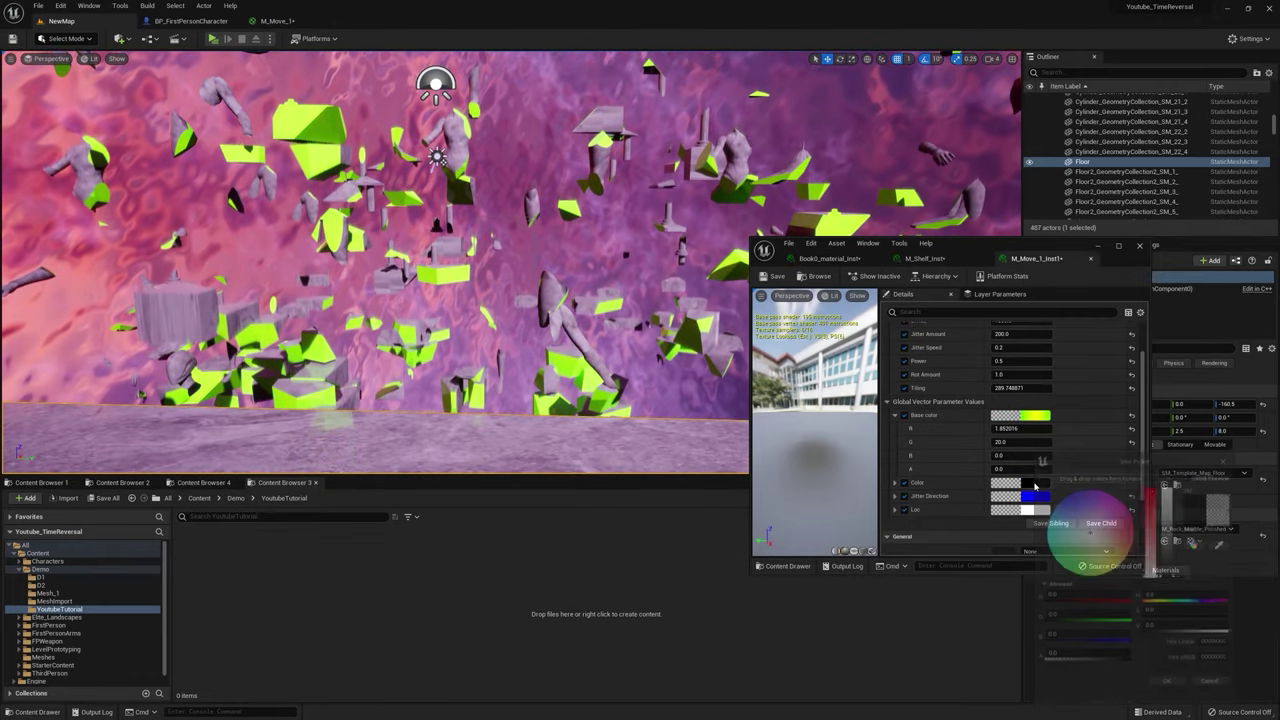
click(1089, 510)
click(1184, 505)
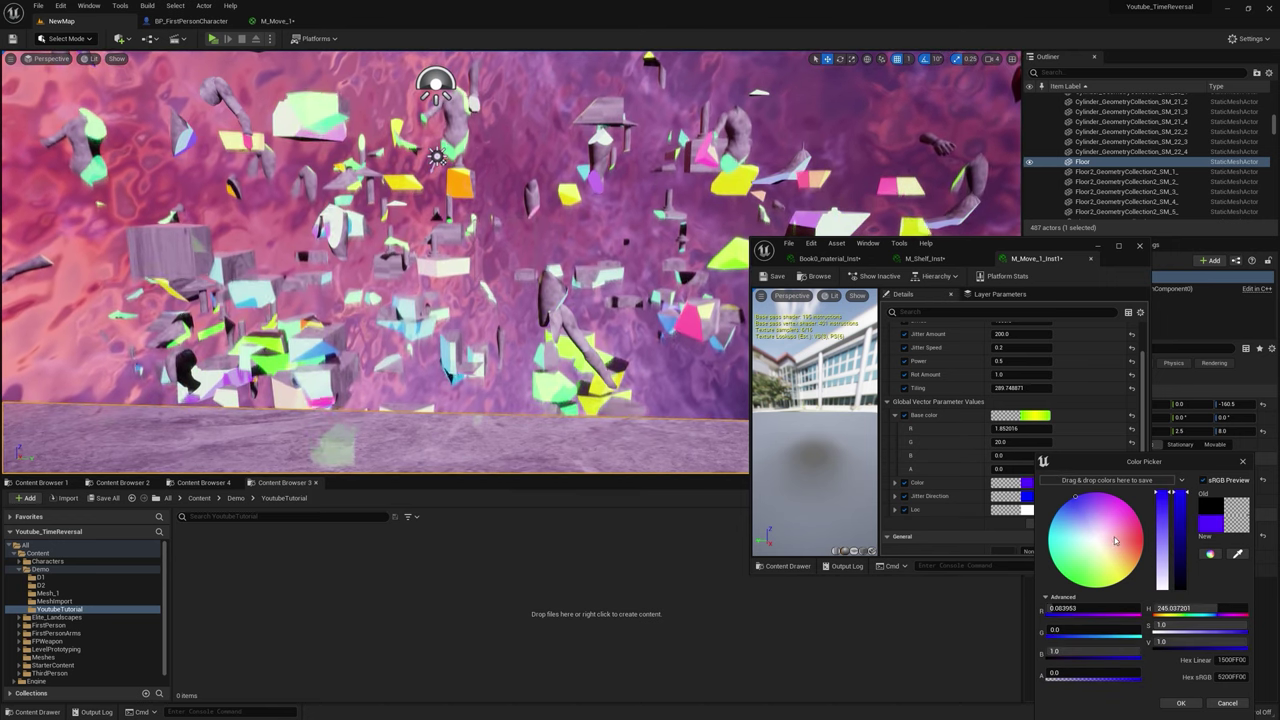
click(1138, 571)
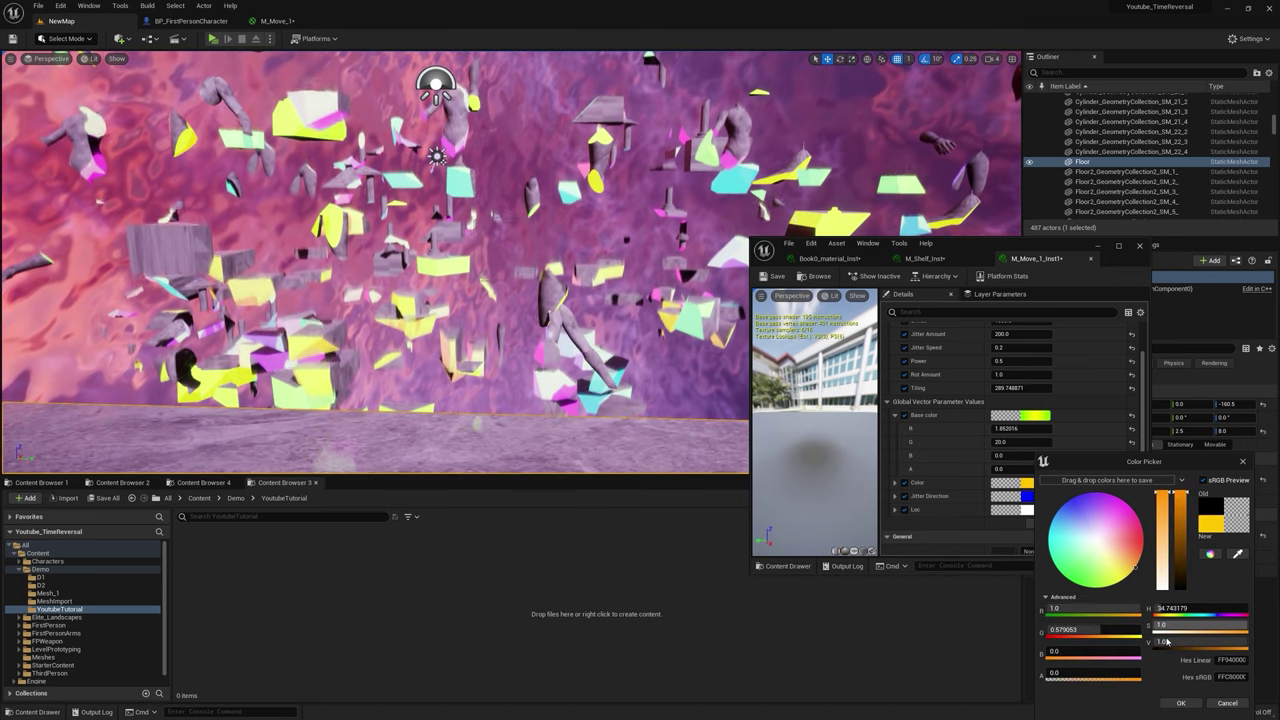
click(1181, 702)
scroll(955, 429, down, 3)
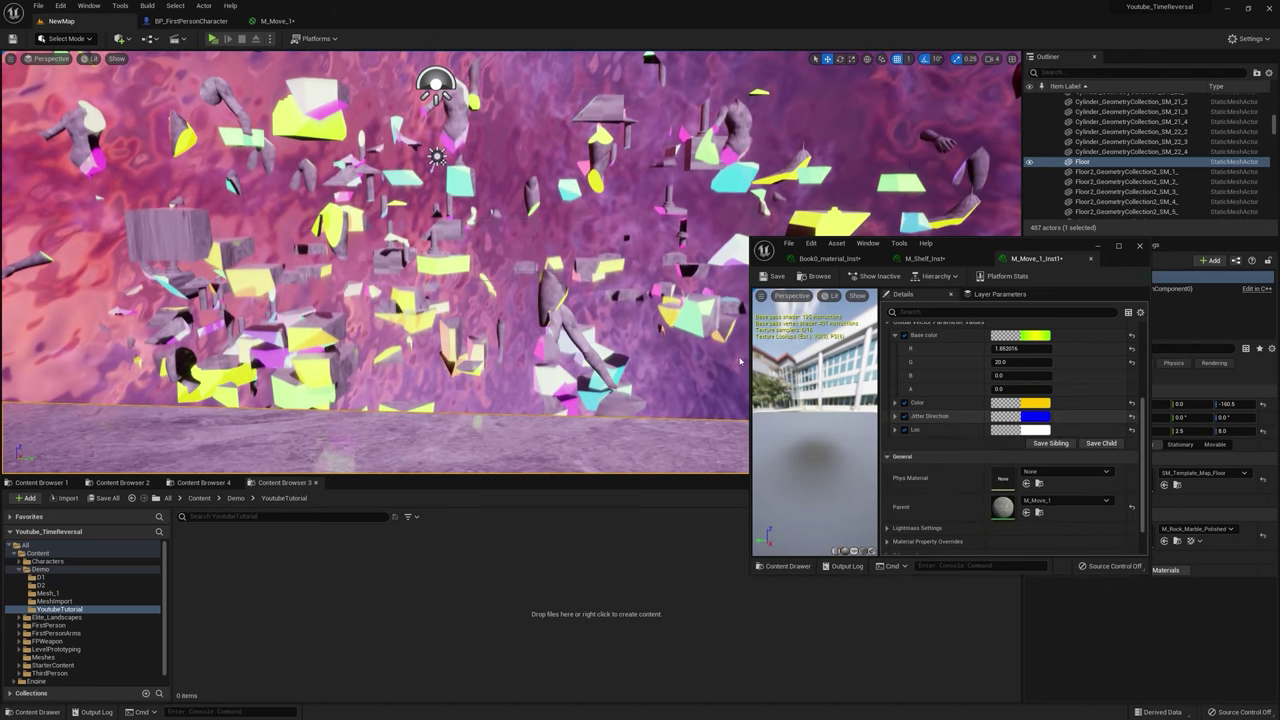
click(214, 39)
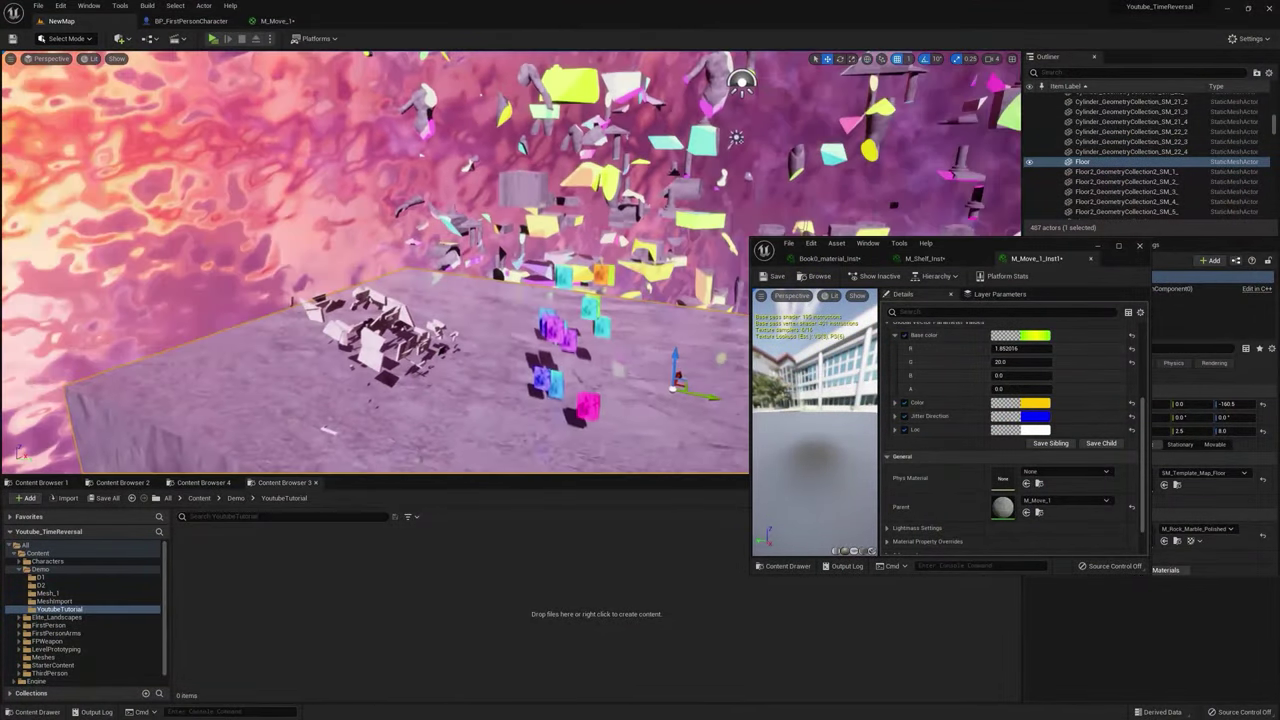
Step: Place the shelf_ mesh from the MeshImport folder on the floor beside the broken shelf pieces and scale it to 3.0 on all axes
key(w)
click(313, 336)
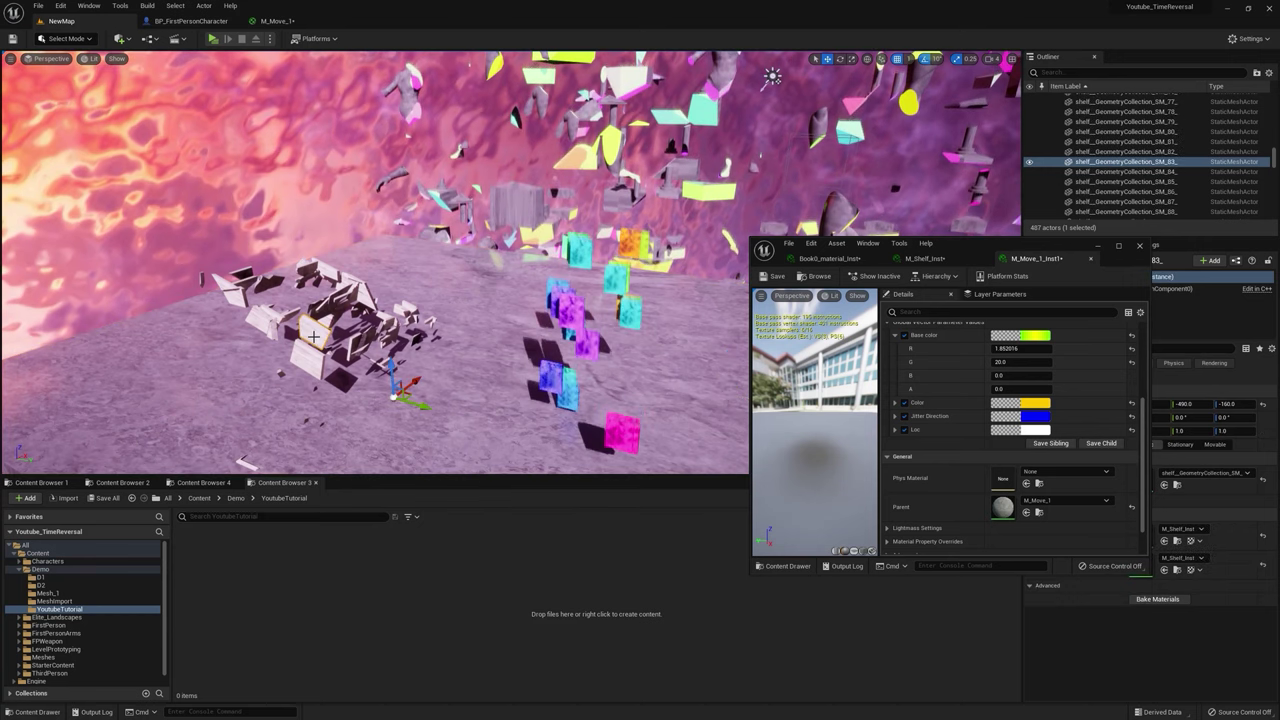
click(66, 607)
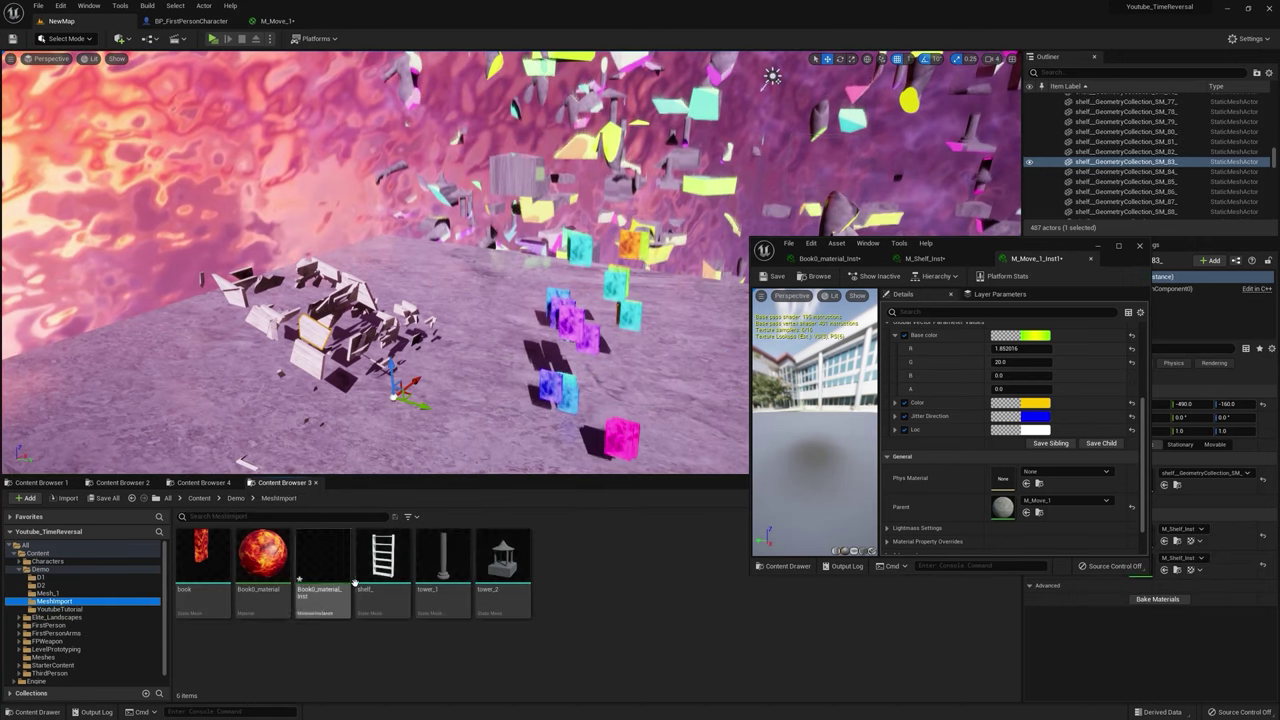
drag(383, 565, 212, 440)
click(163, 416)
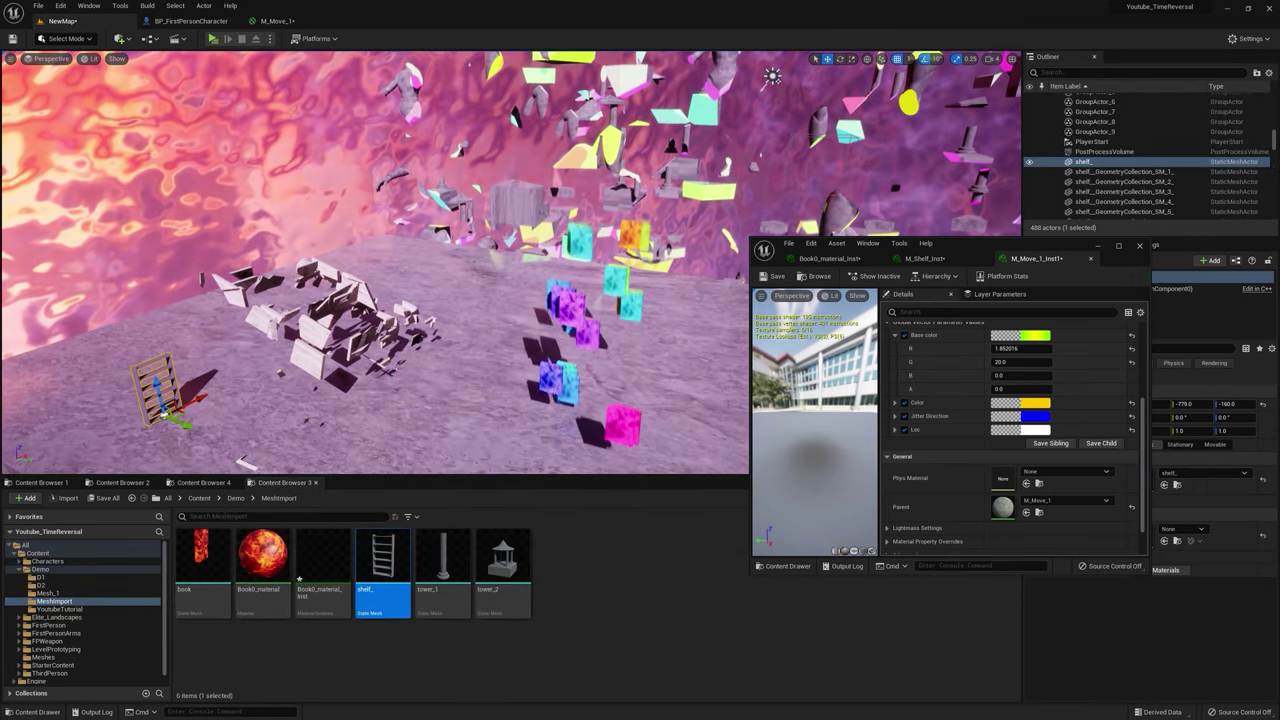
drag(895, 250, 803, 342)
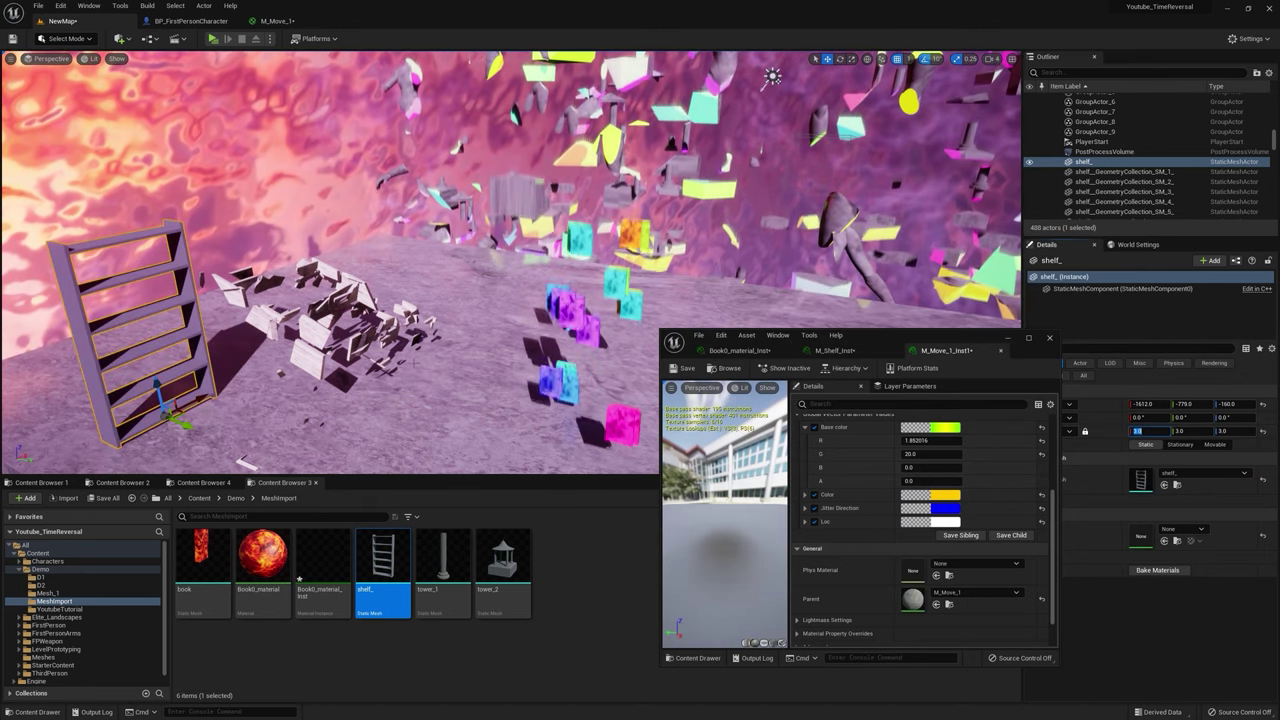
Step: Examine the intact shelf and the scattered shelf pieces beside it from several angles
click(268, 280)
right_drag(268, 280, 208, 286)
key(w)
key(s)
click(418, 222)
right_drag(444, 215, 768, 128)
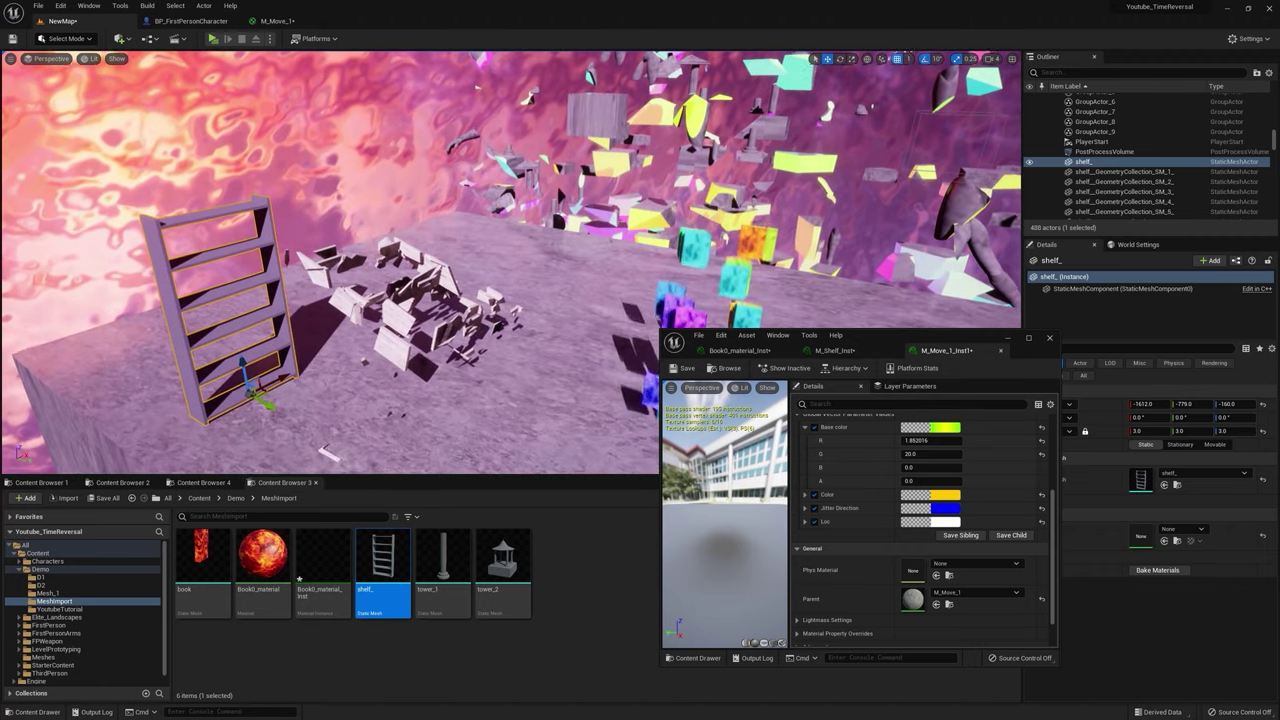
right_drag(478, 258, 640, 108)
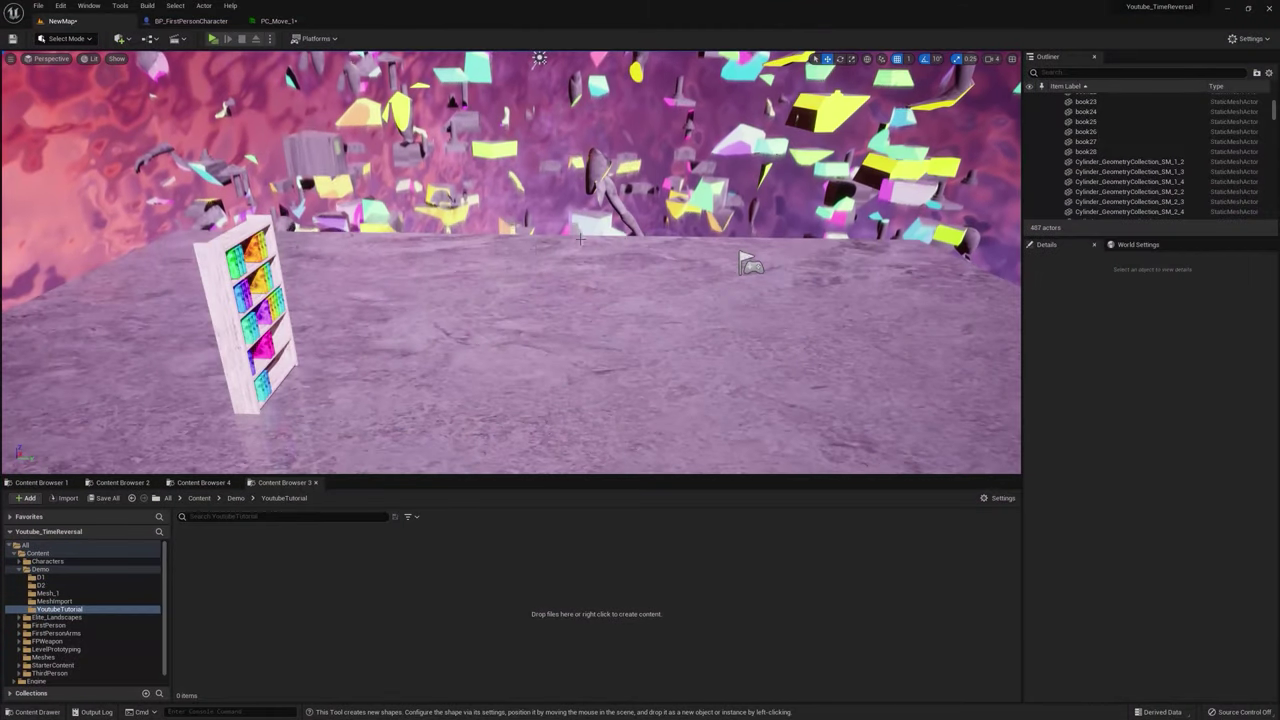
Step: Create a 100 × 100 × 100 box on the floor with the modeling tools and scale it to 3.5, 0.75, 3.0
click(217, 257)
click(224, 264)
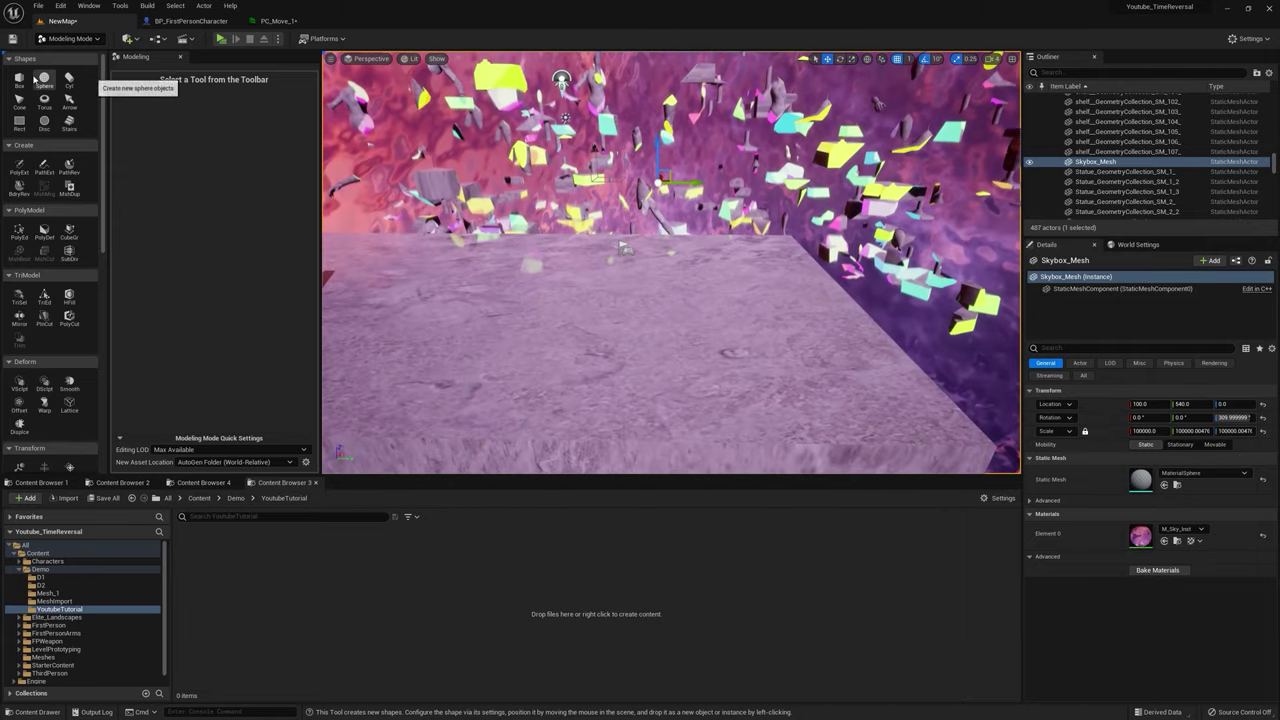
click(19, 80)
click(737, 283)
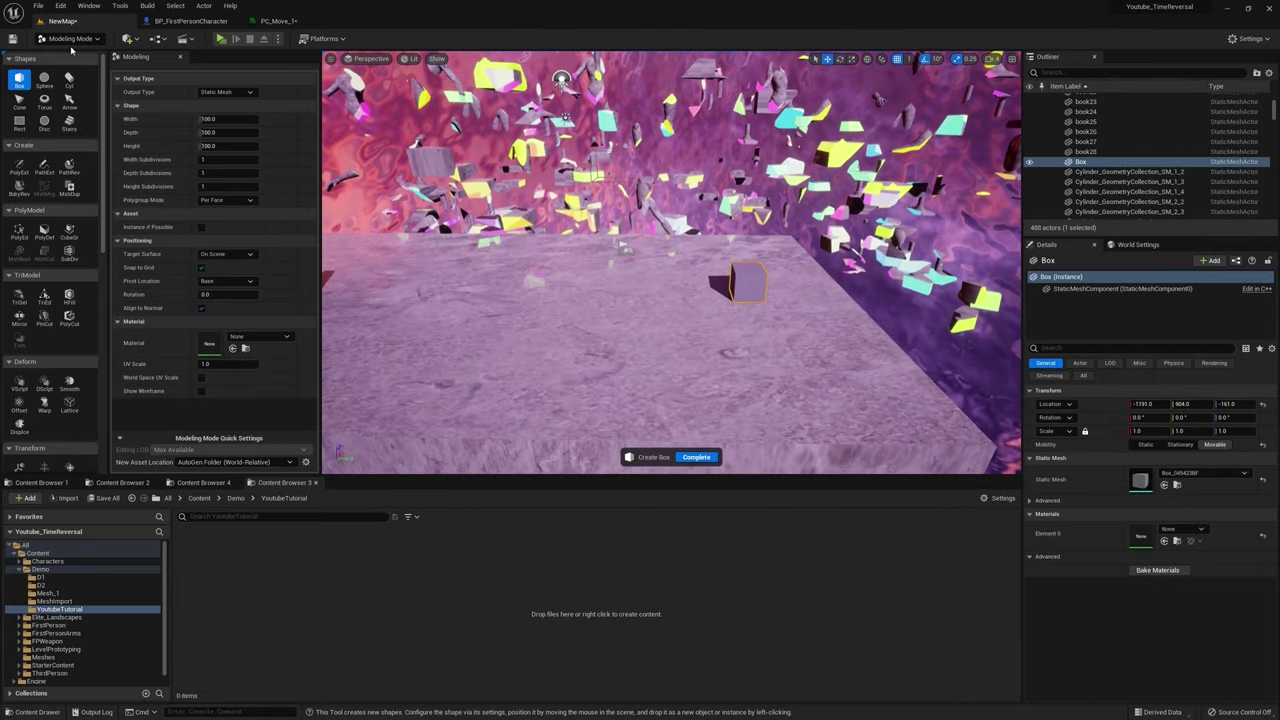
click(68, 55)
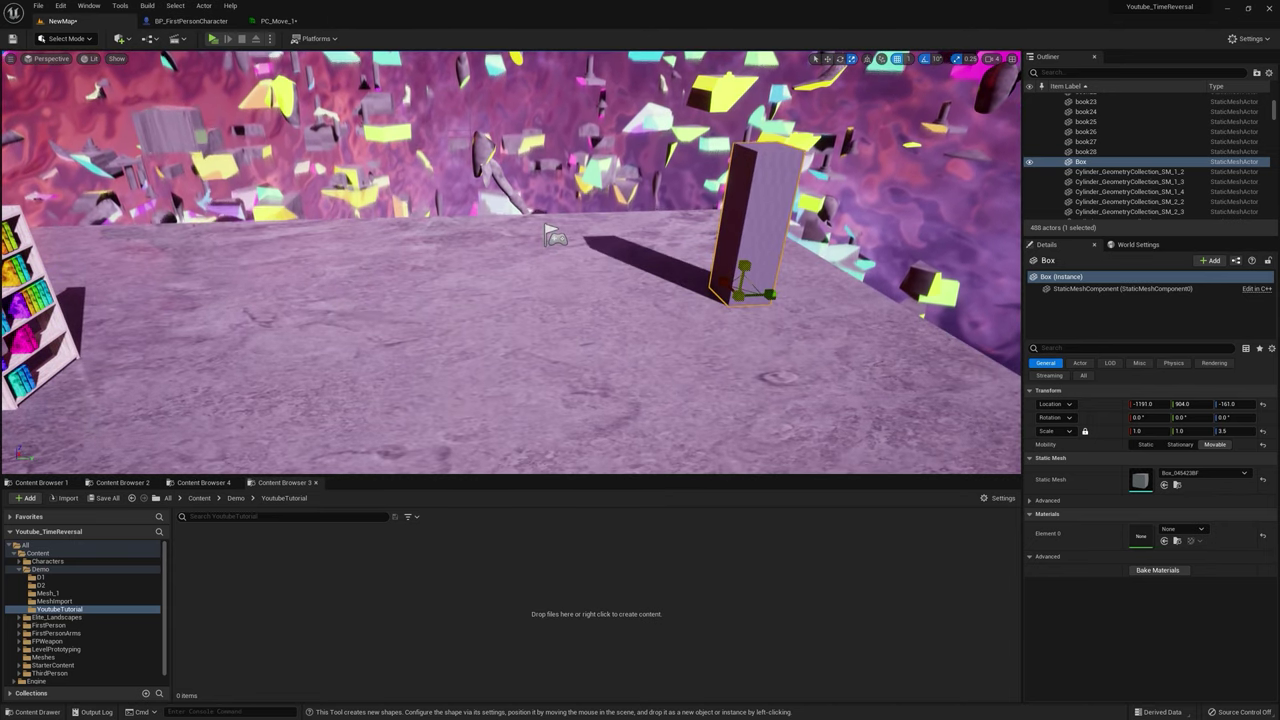
drag(747, 269, 732, 340)
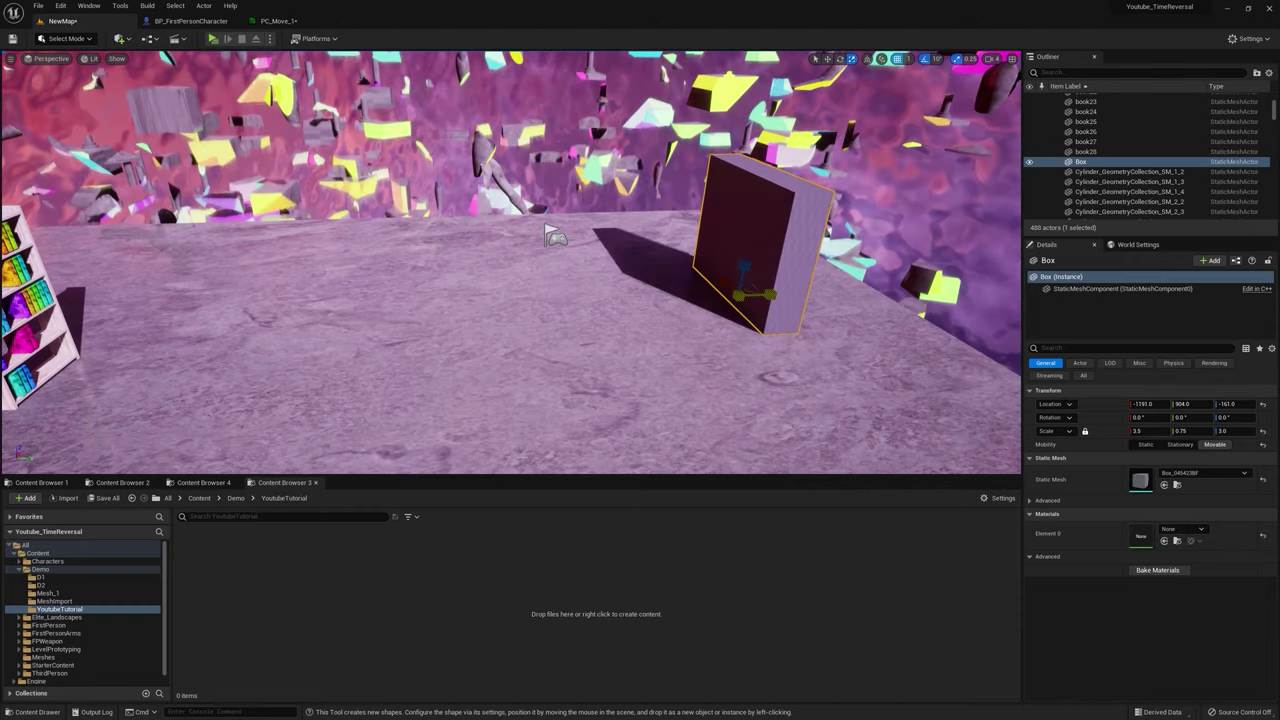
Step: Create a new material named M_Slf in the YoutubeTutorial folder and open its material graph
right_drag(732, 340, 800, 375)
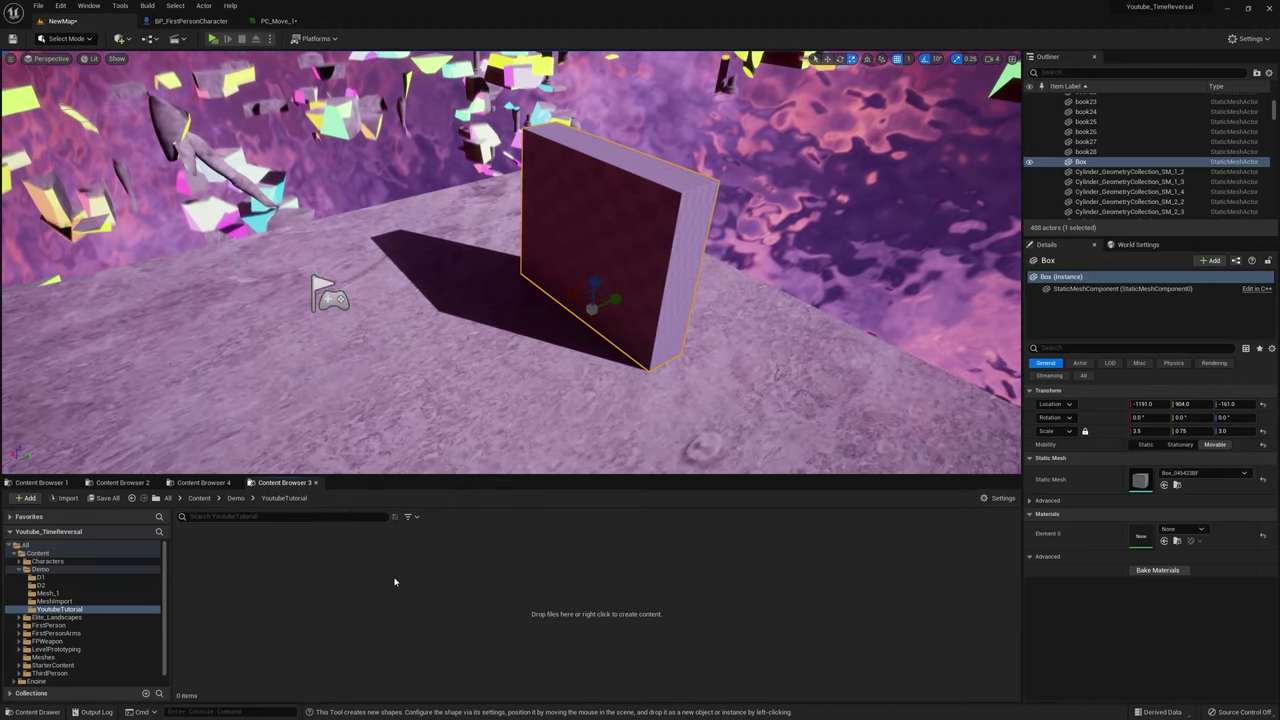
right_click(350, 584)
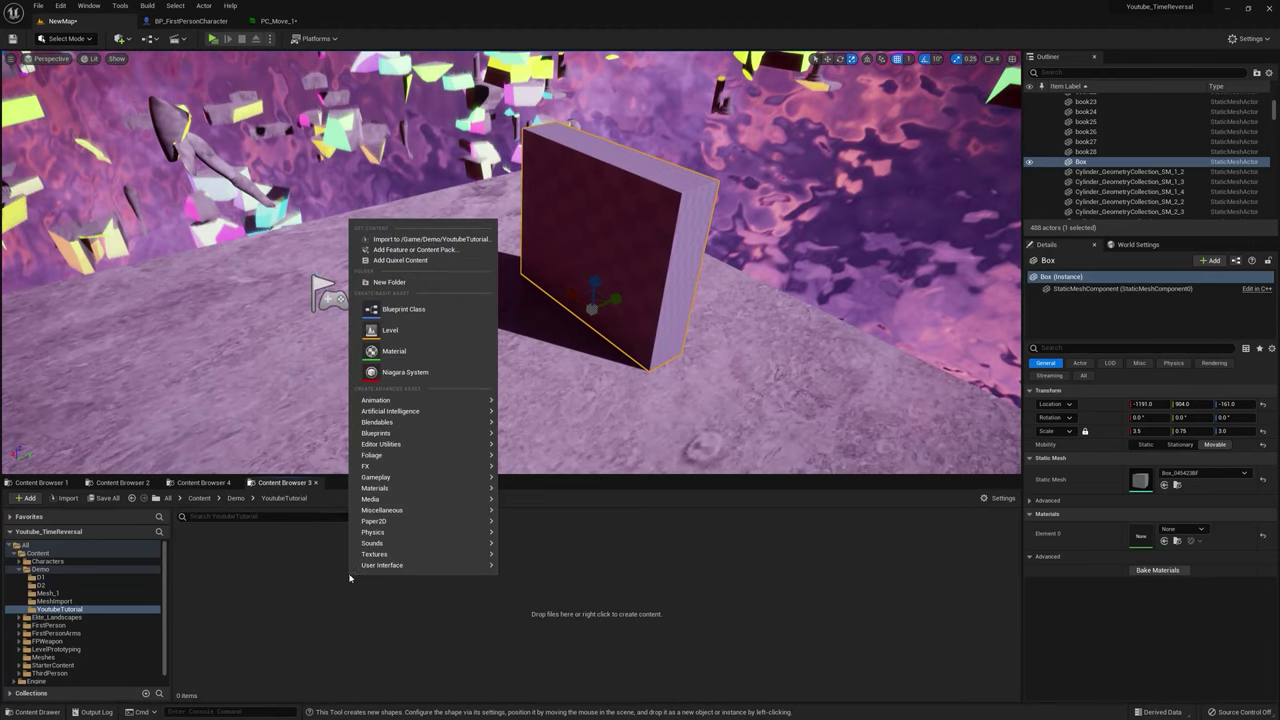
click(426, 351)
text(M_)
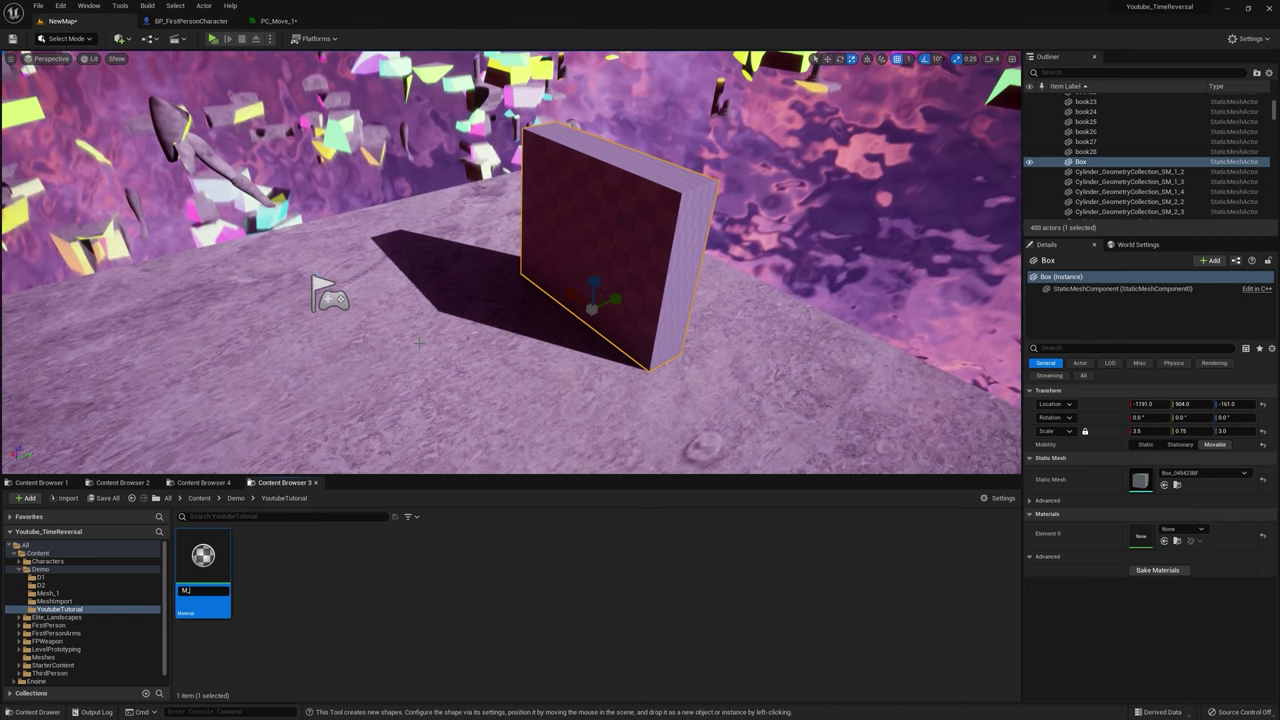
text(Sff)
key(Return)
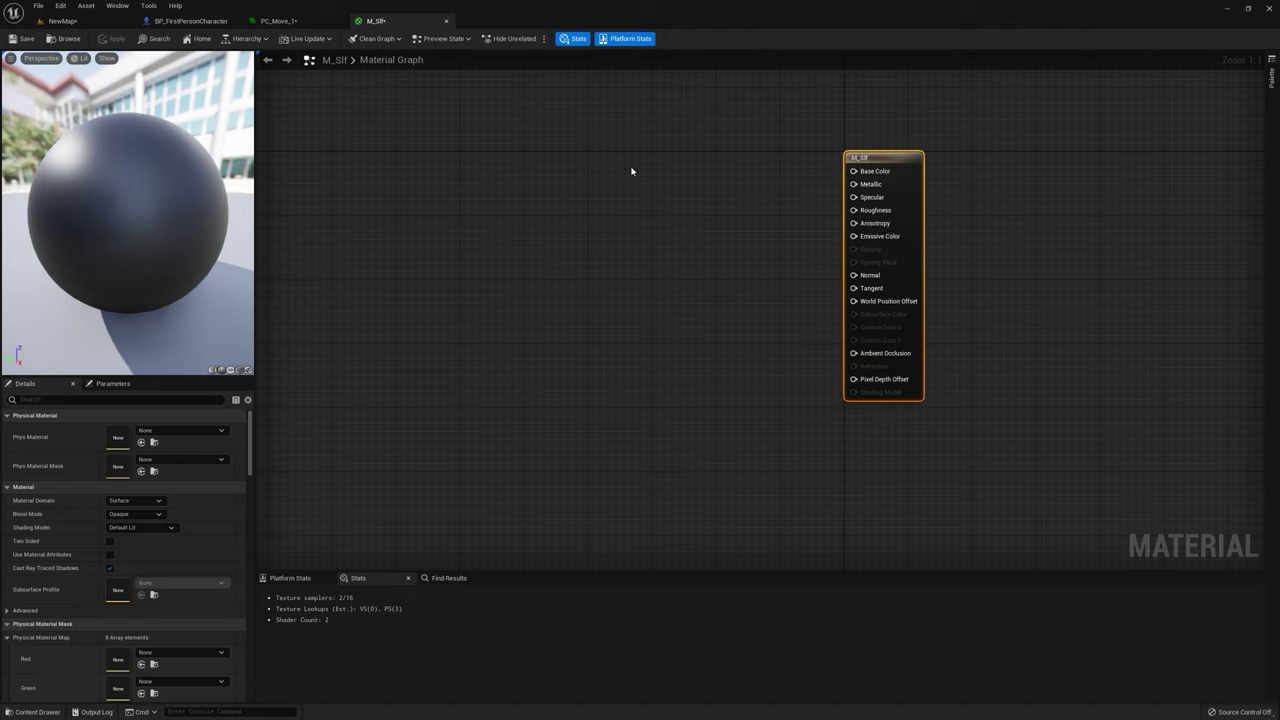
Step: Add a vector parameter named Base Color and connect it to the material's Base Color input
click(600, 130)
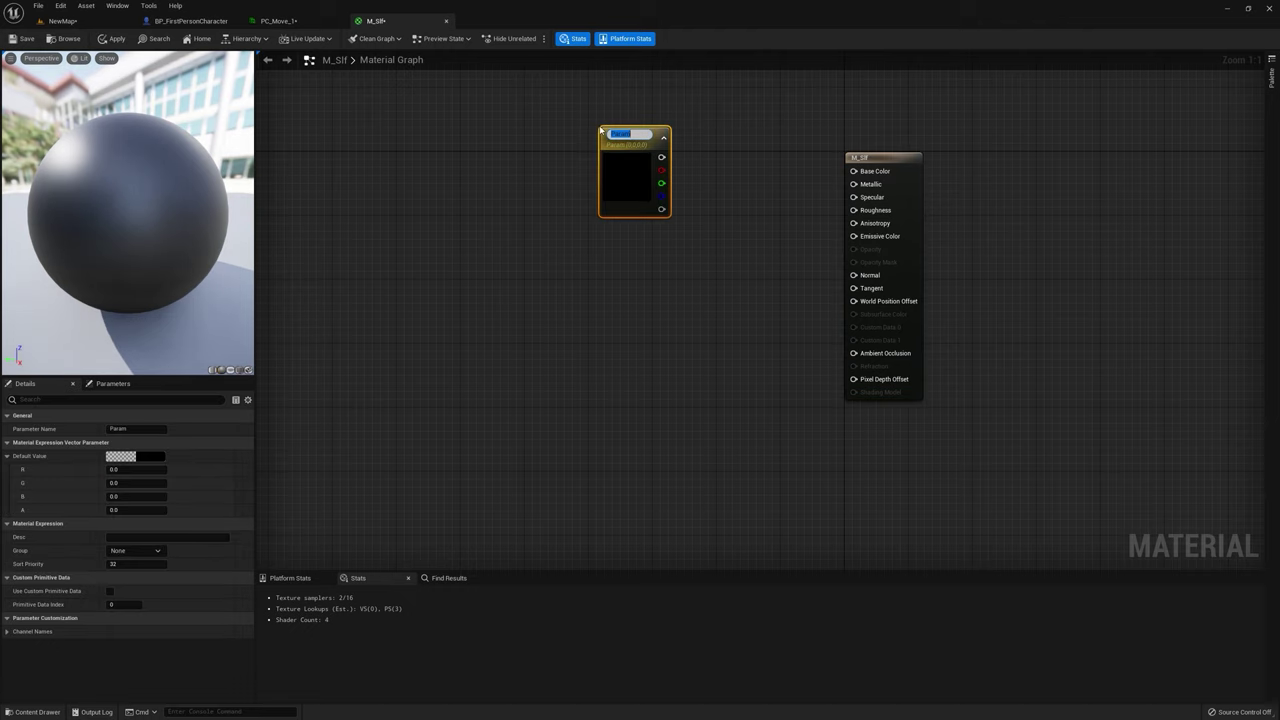
text(Base C)
text(olor)
key(Return)
drag(661, 157, 853, 171)
Step: Set the Base Color parameter's default value to dark teal (R 0.0, G about 0.042, B 0.0625)
click(120, 456)
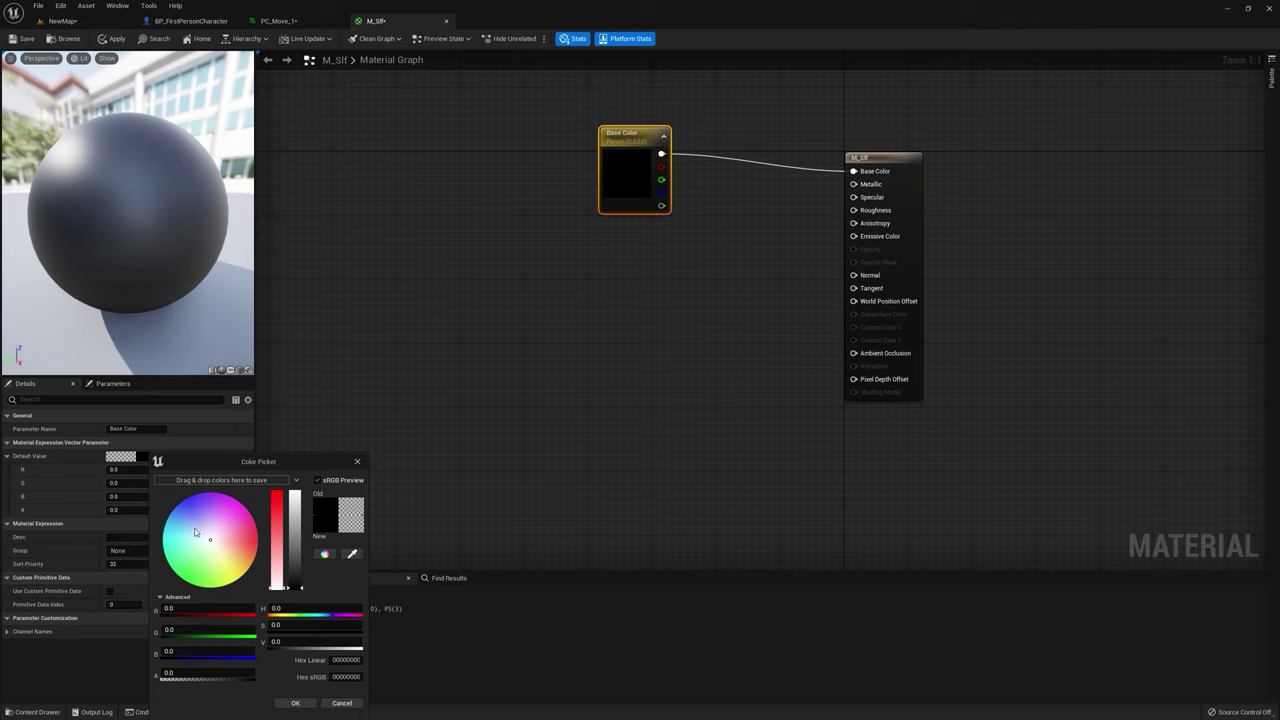
click(181, 506)
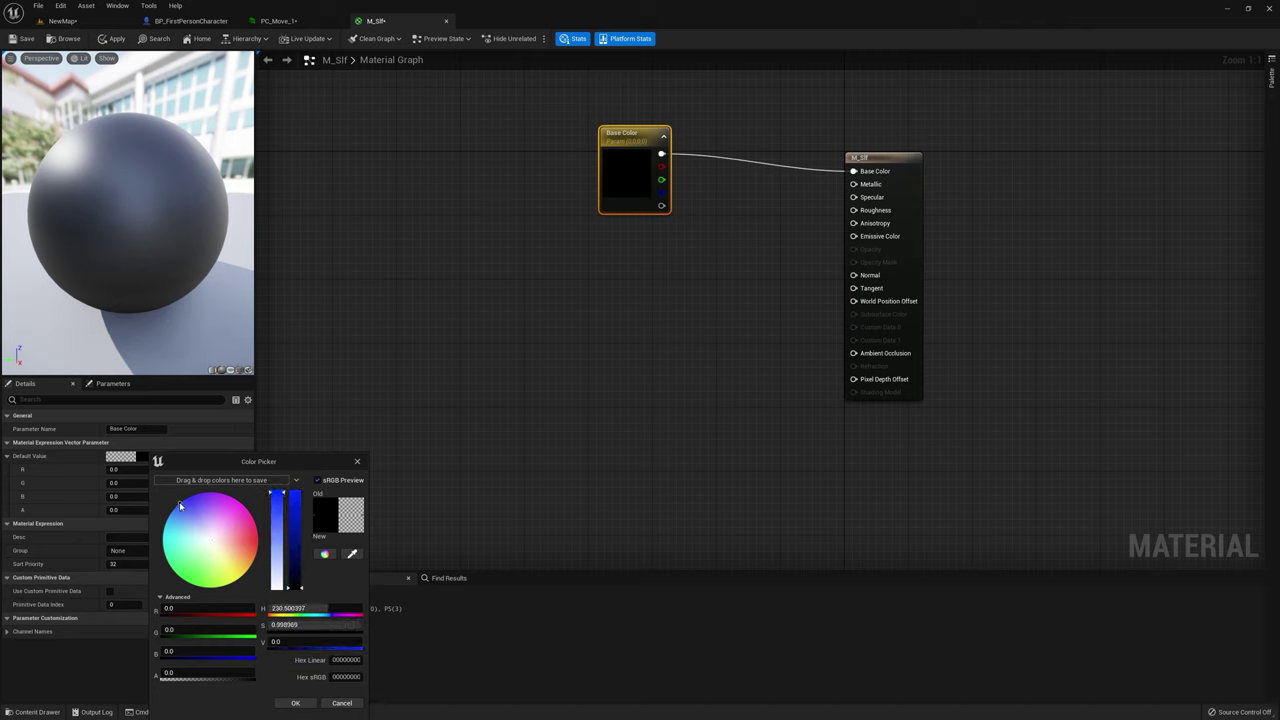
click(295, 499)
drag(180, 523, 164, 524)
click(296, 704)
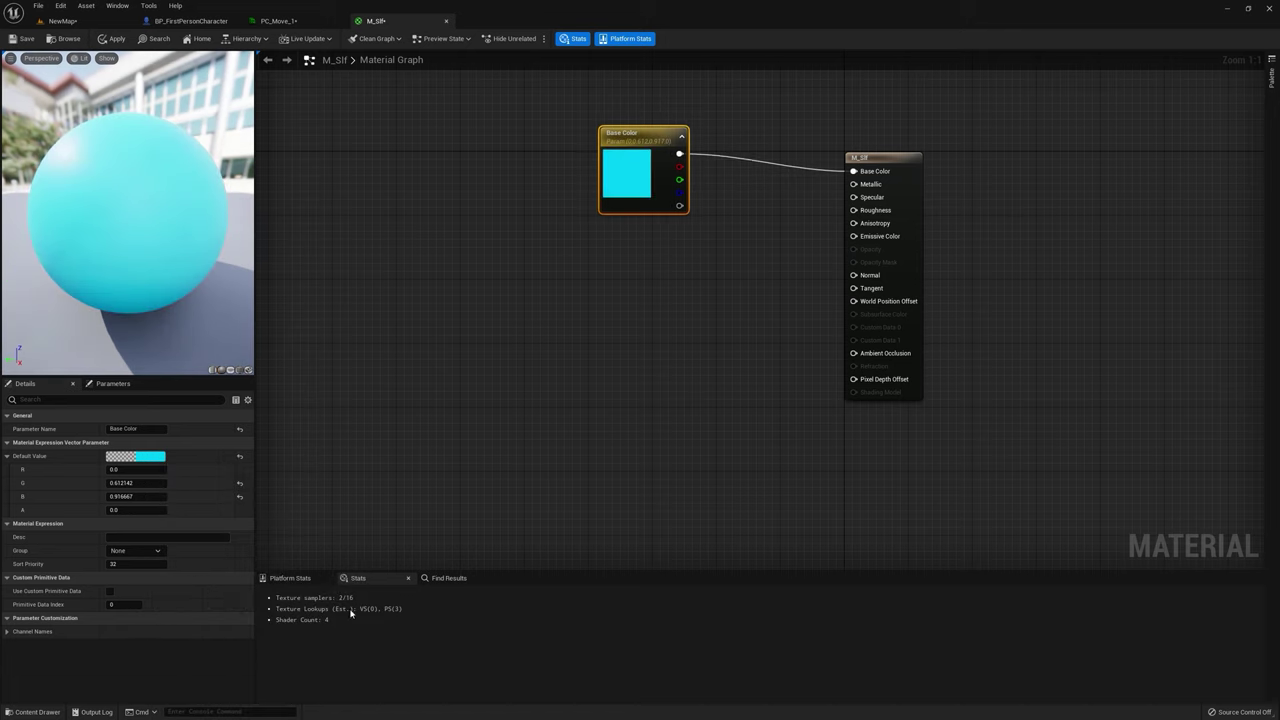
click(128, 456)
drag(296, 572, 298, 582)
click(304, 704)
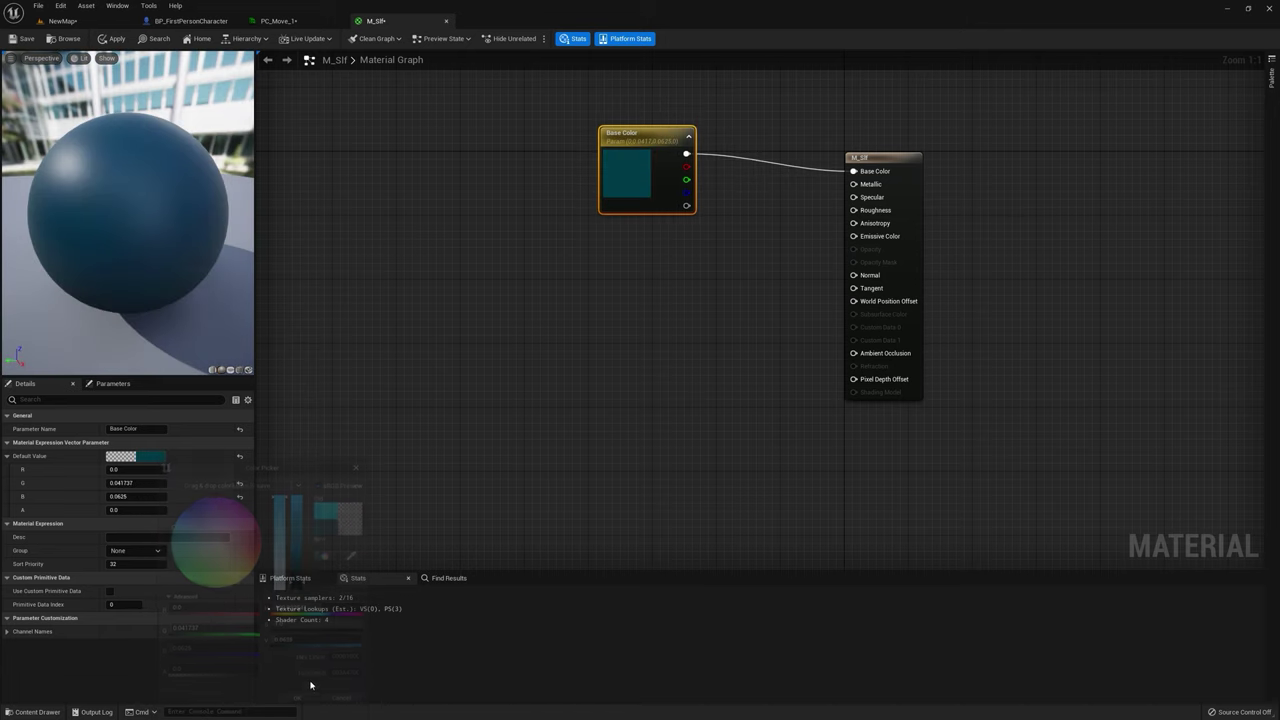
Step: Add a RotateAboutAxis node below the Base Color parameter and connect its output to World Position Offset
right_drag(456, 282, 570, 212)
click(570, 212)
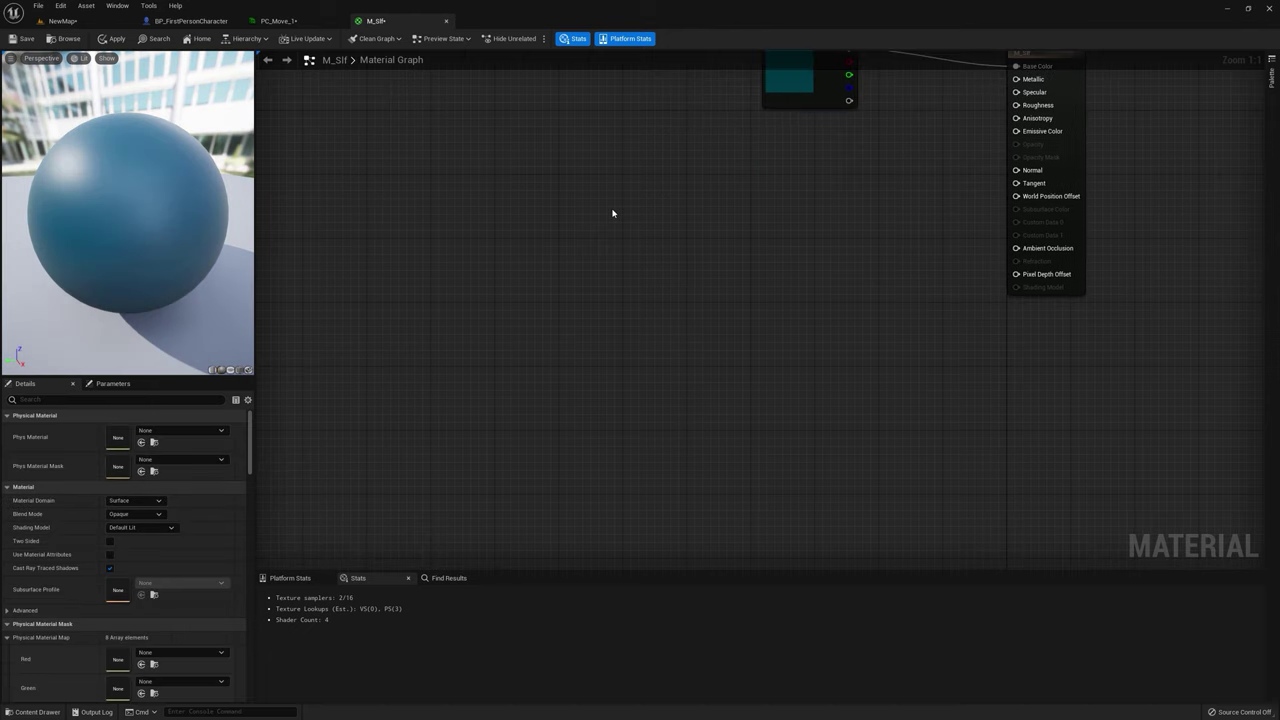
right_click(613, 213)
text(rotate)
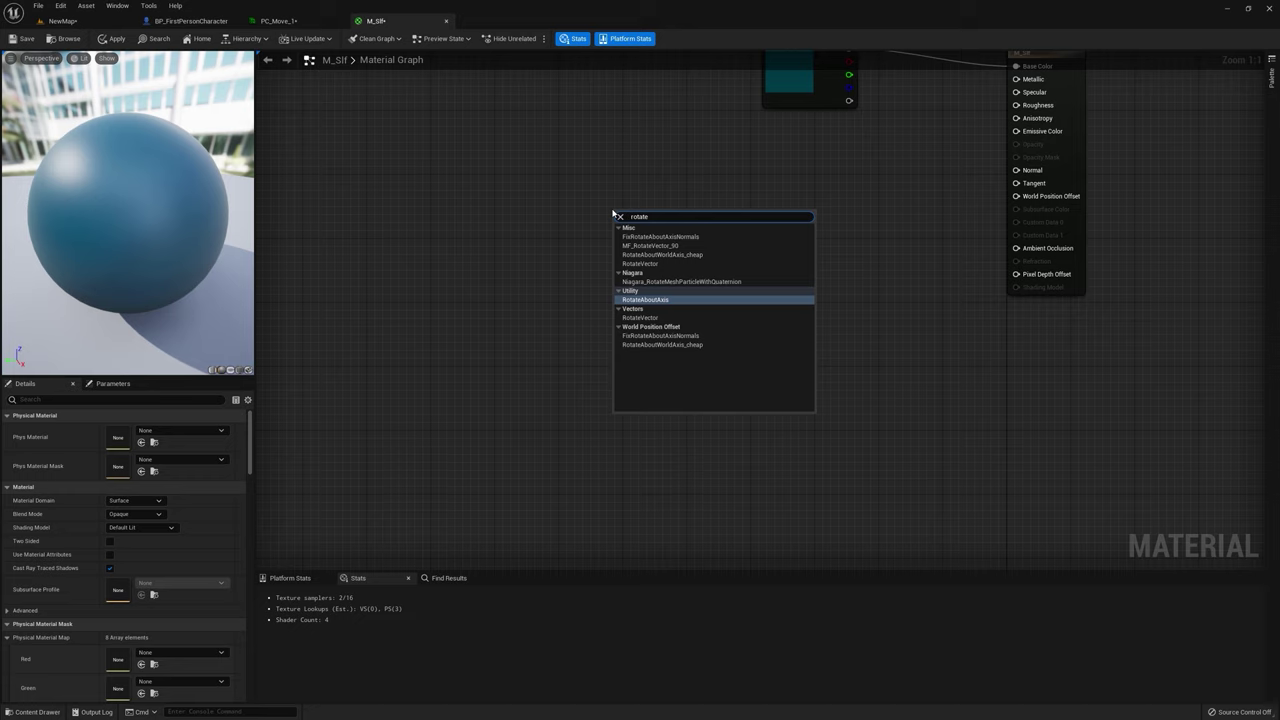
text( abo)
key(Return)
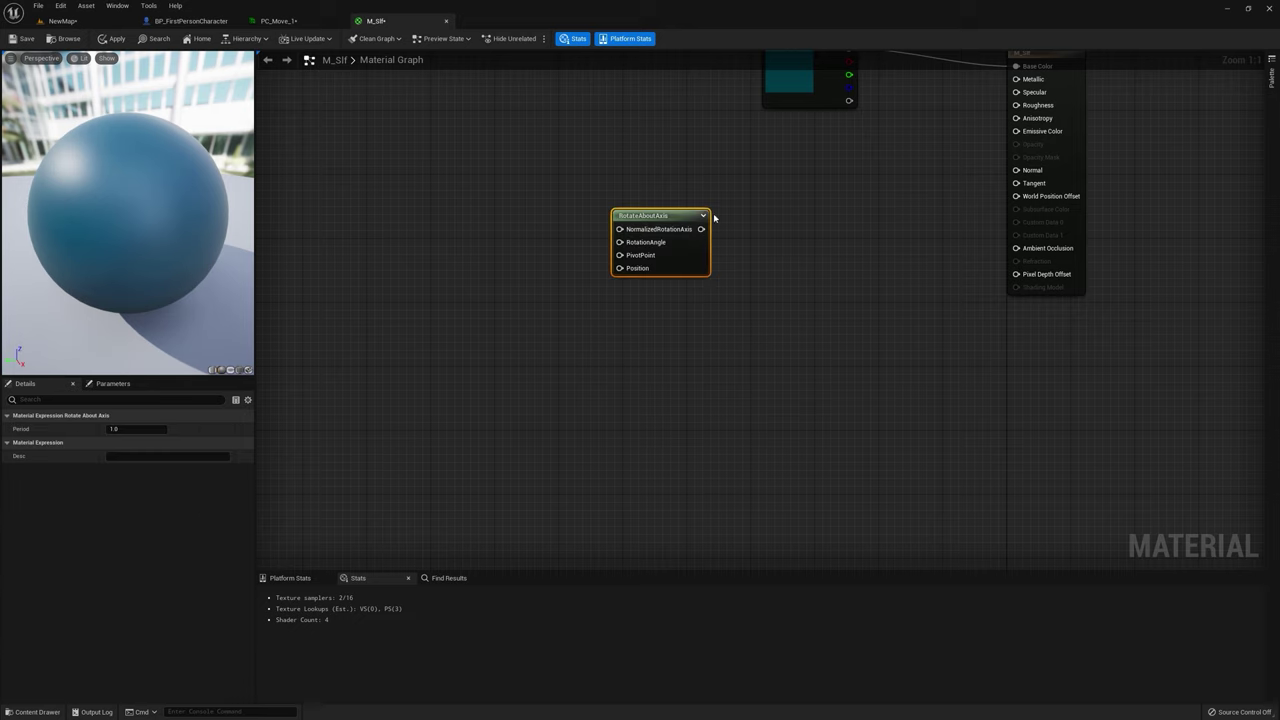
drag(702, 229, 1016, 196)
drag(678, 217, 663, 206)
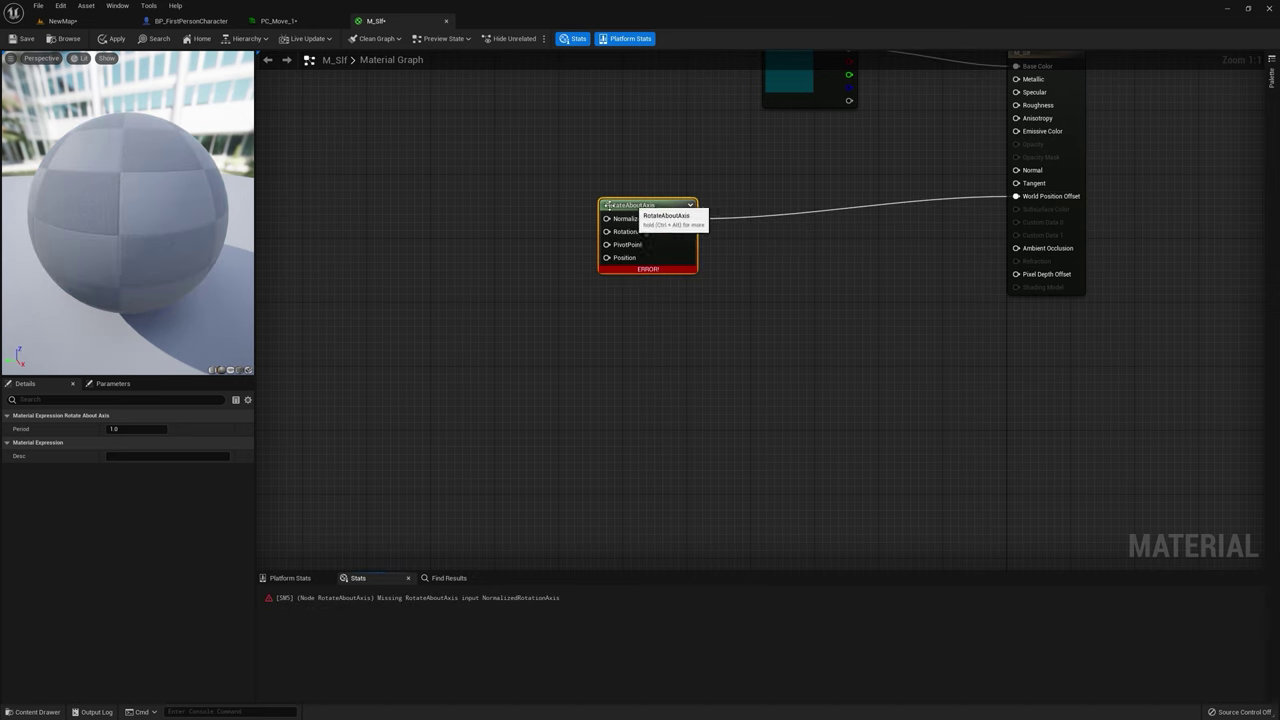
Step: Add a vector parameter named Axis and connect it to the NormalizedRotationAxis input of RotateAboutAxis
right_drag(554, 202, 682, 292)
click(584, 243)
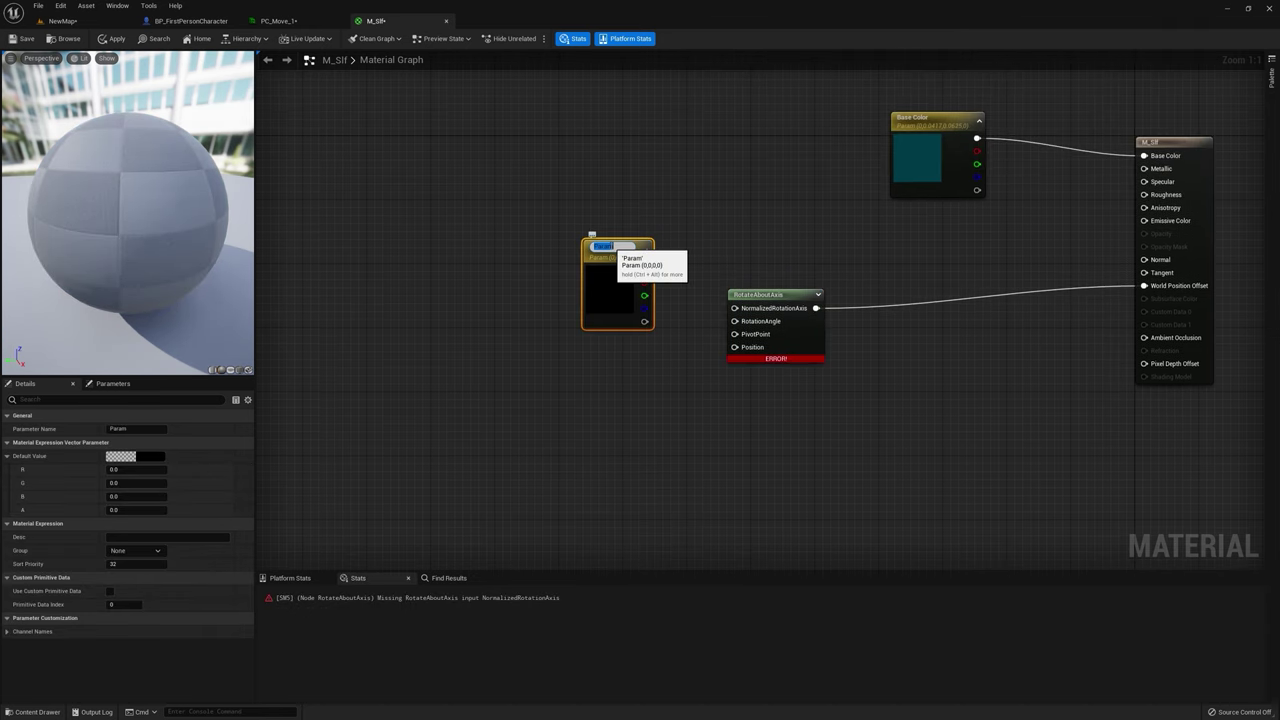
text(Axis)
key(Return)
drag(644, 266, 735, 308)
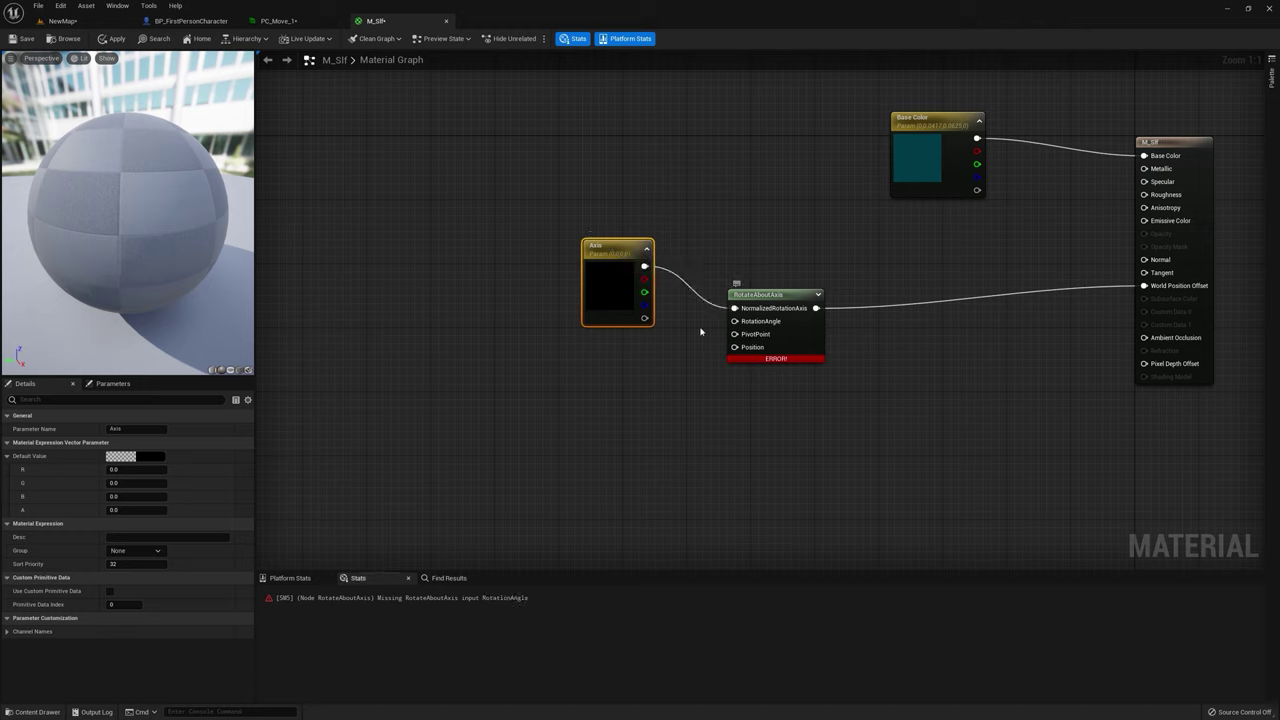
Step: Add a scalar parameter named Rot and connect it to the RotationAngle input of RotateAboutAxis
click(565, 353)
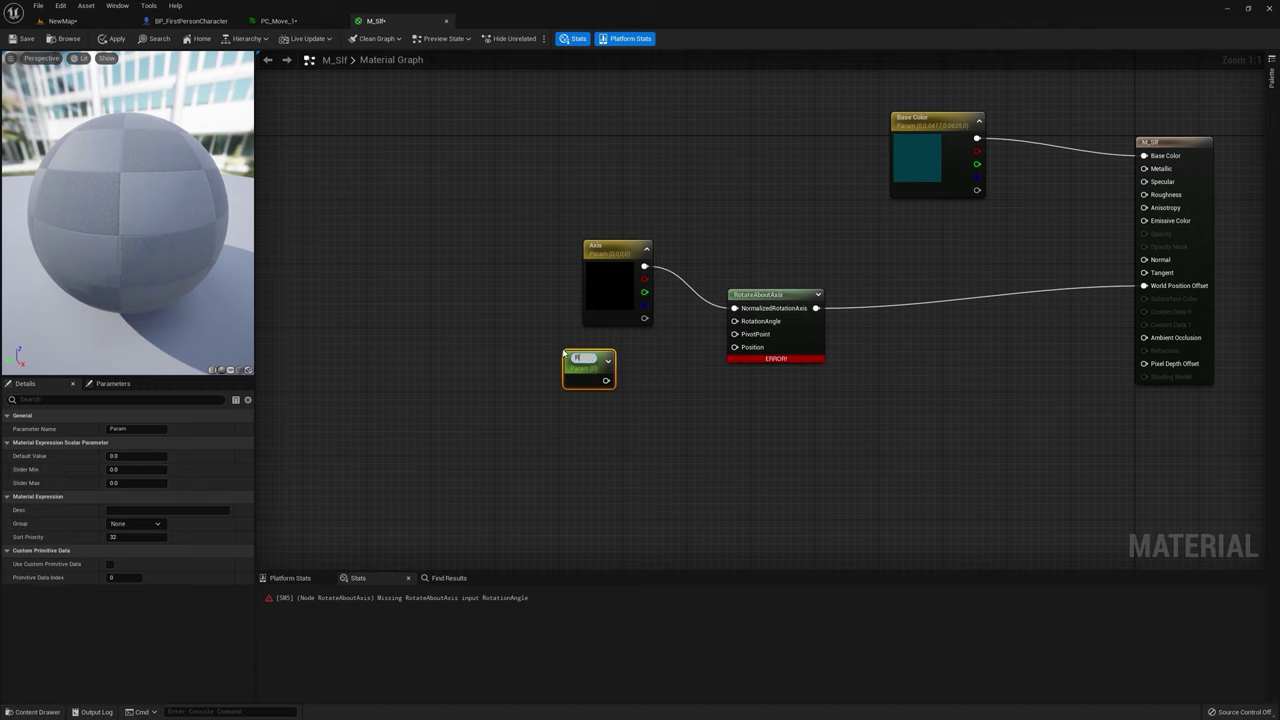
key(Return)
drag(588, 367, 735, 321)
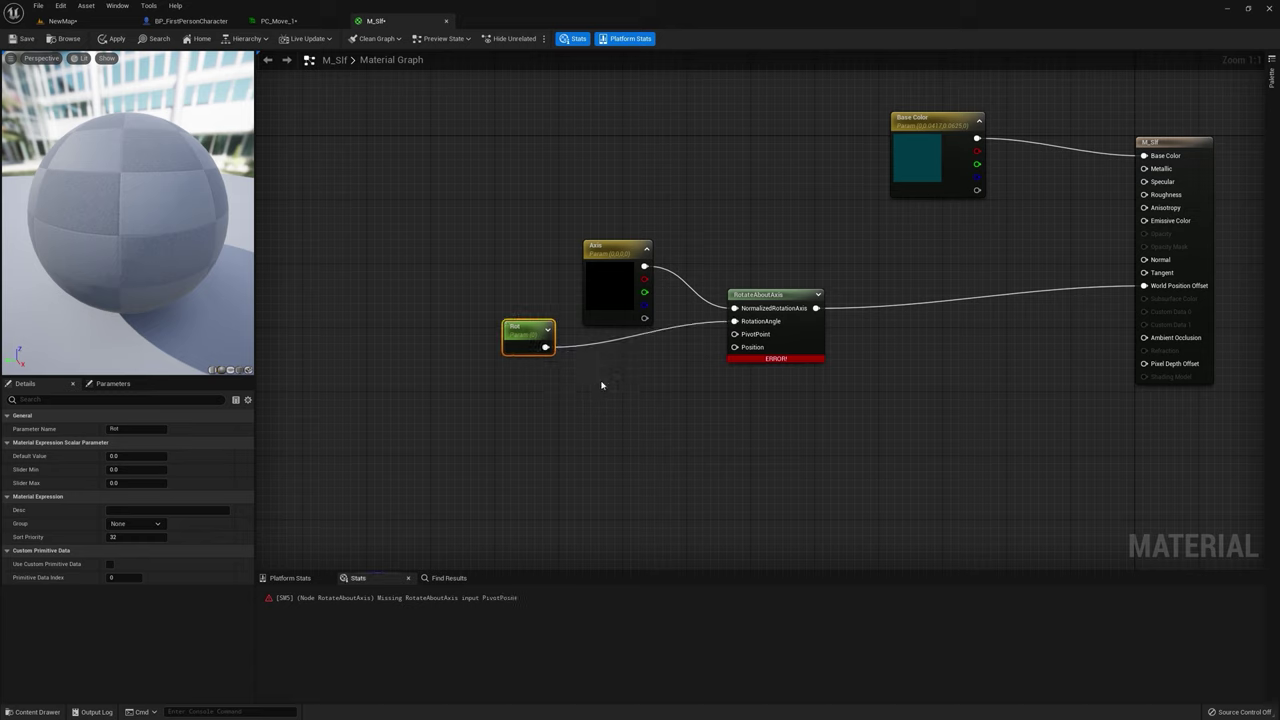
Step: Add a vector parameter named Pivot and connect it to the PivotPoint input of RotateAboutAxis
click(570, 384)
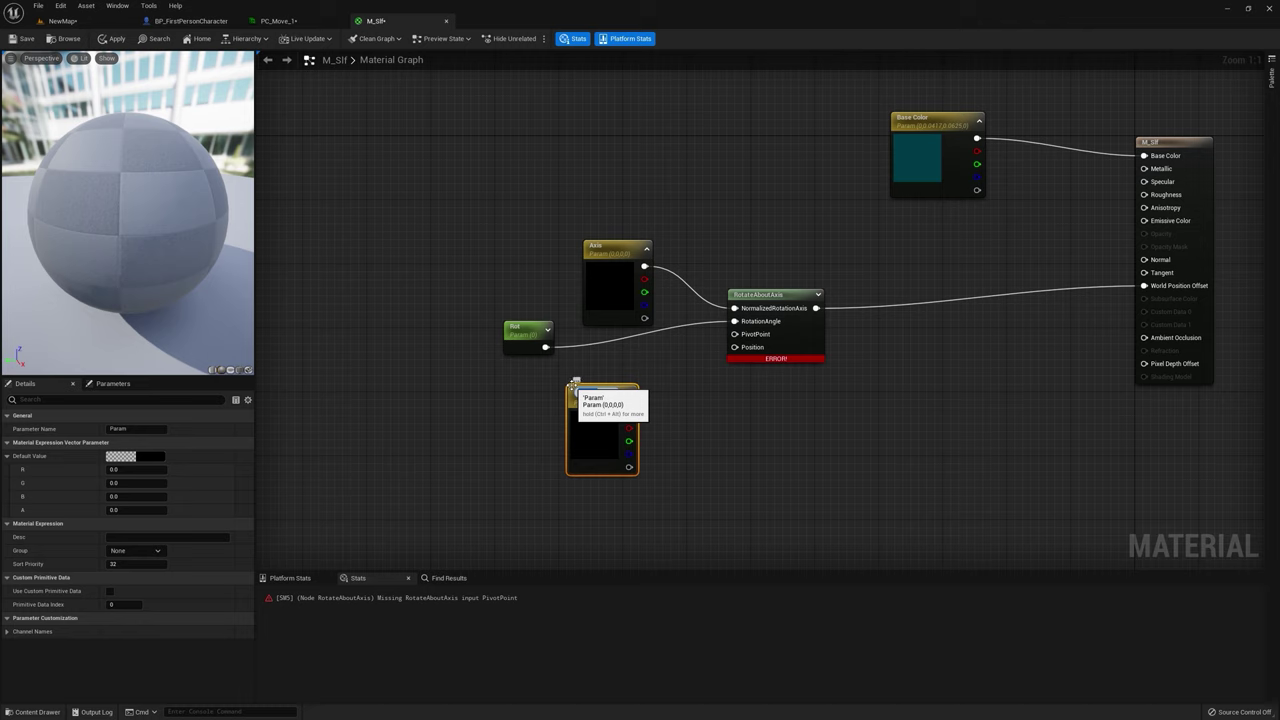
text(Pivot)
key(Return)
drag(575, 386, 655, 414)
Step: Connect an Absolute World Position node to the Position input of RotateAboutAxis and apply the material changes
text(world)
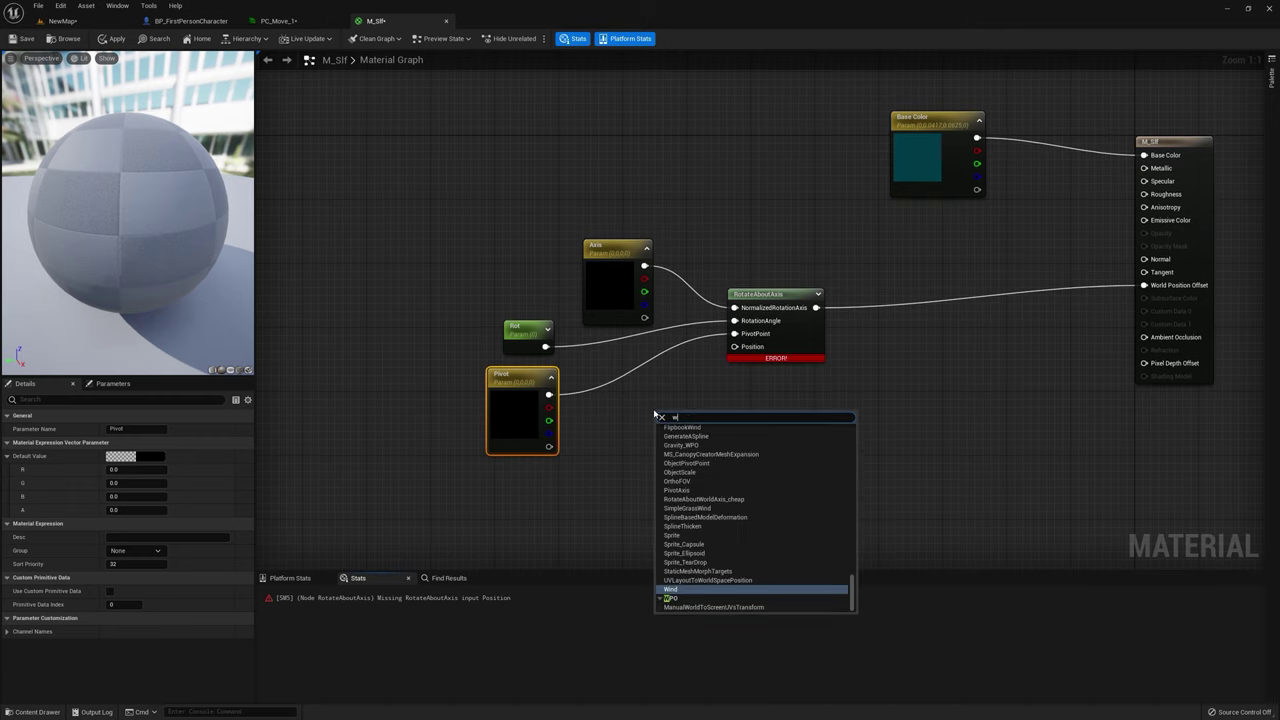
key(Return)
drag(675, 467, 736, 348)
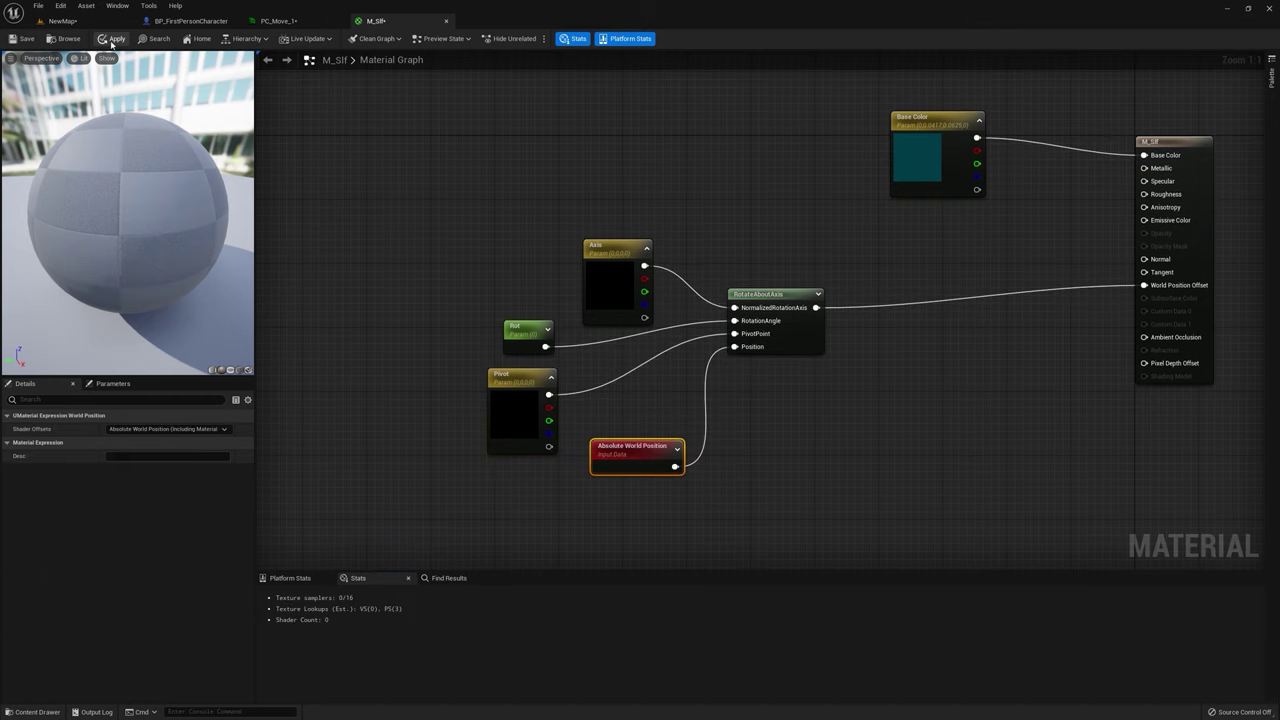
click(112, 40)
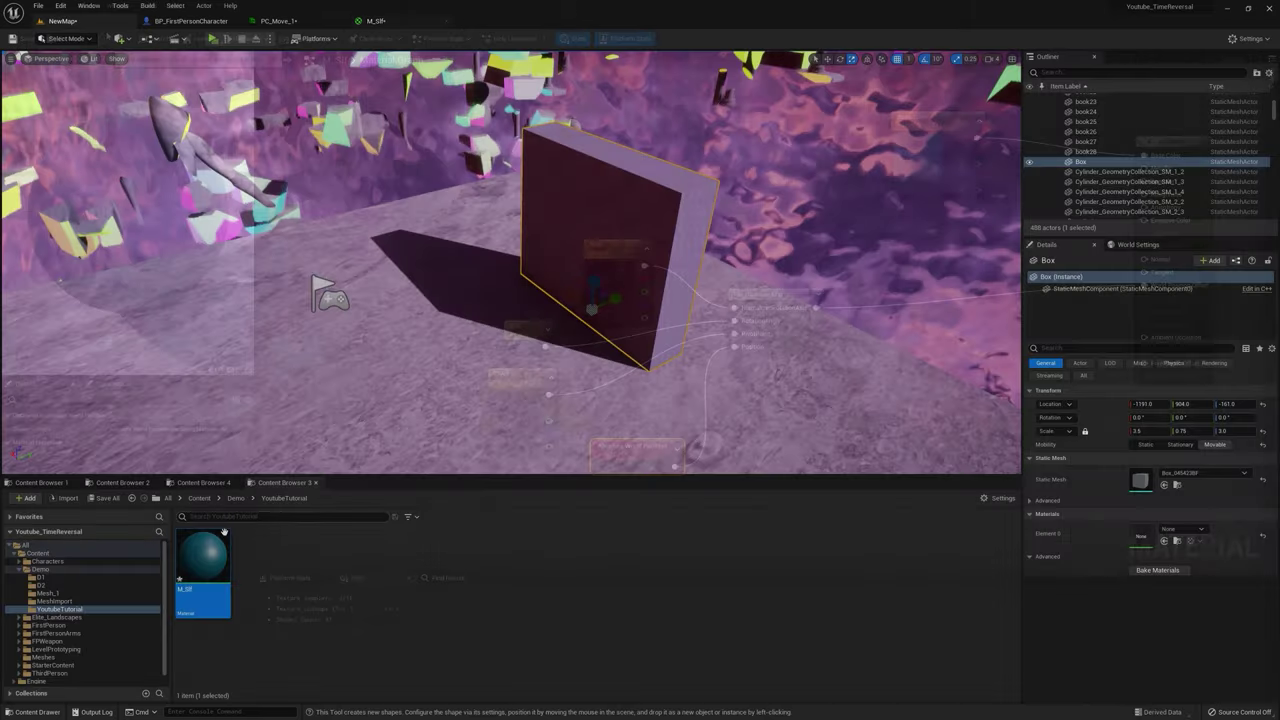
Step: Create the material instance M_Slf_Inst from M_Slf and assign it to the box in the level
right_click(203, 565)
click(290, 324)
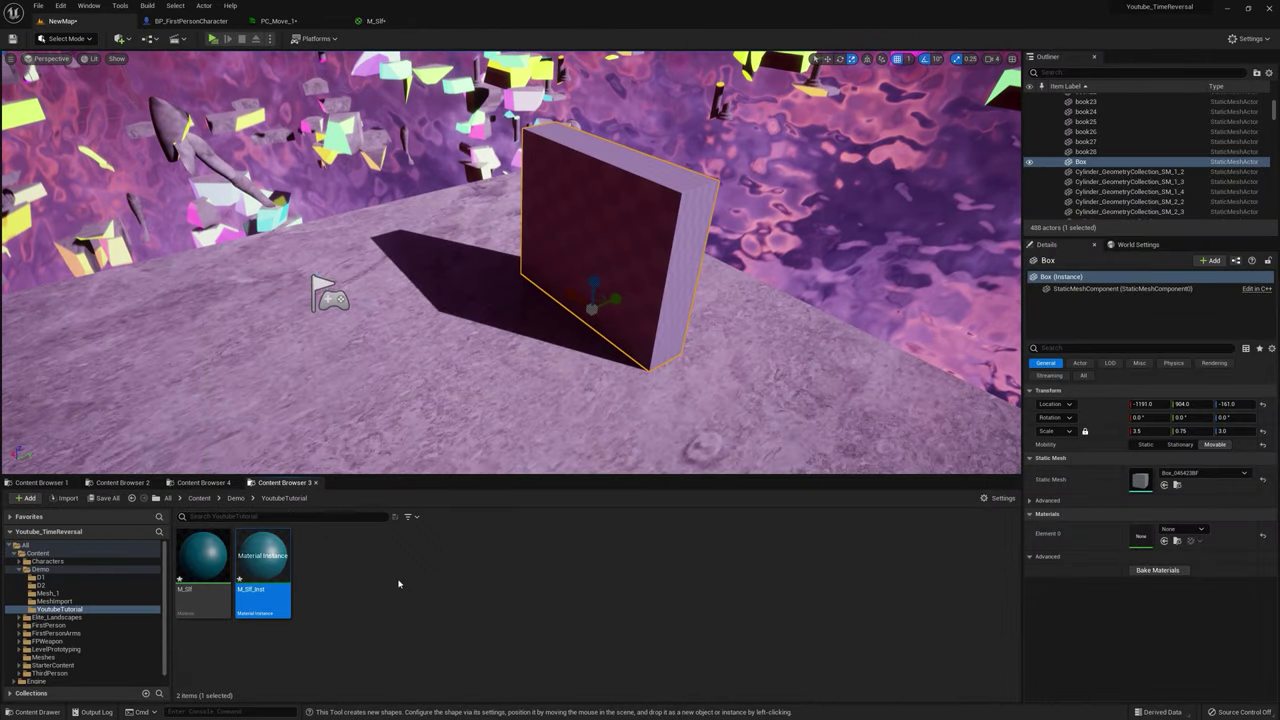
drag(268, 570, 616, 252)
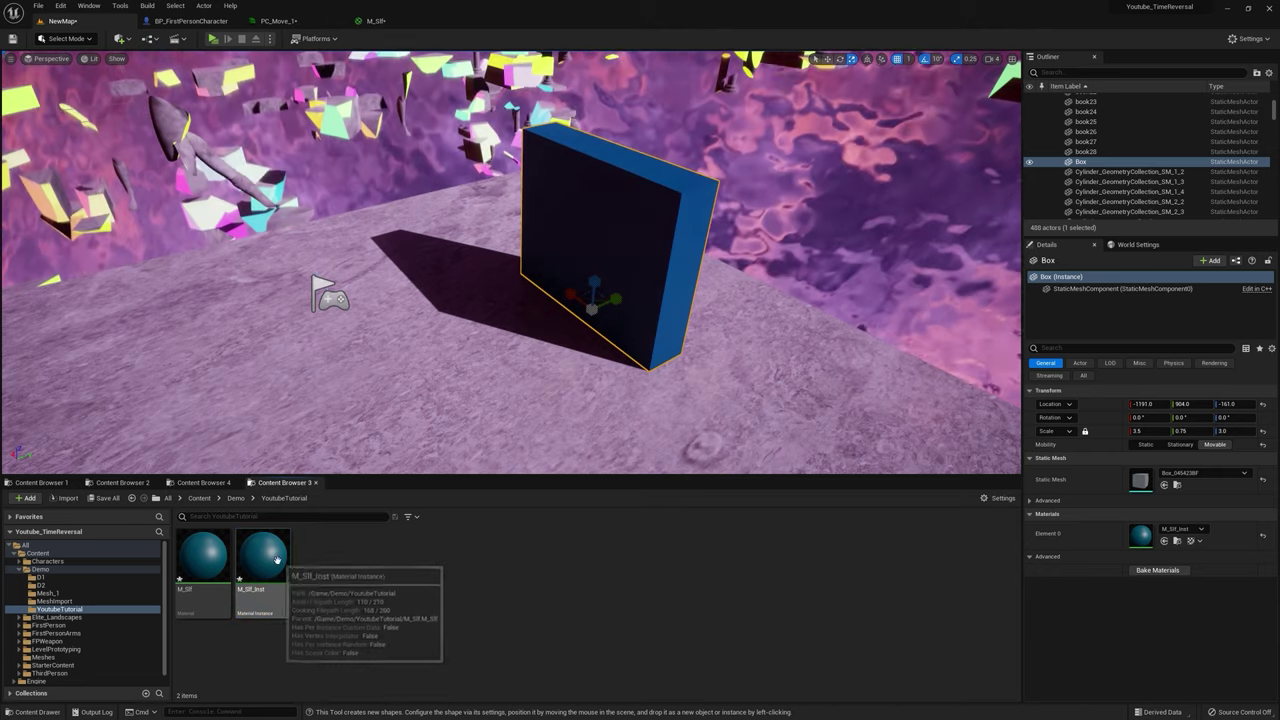
Step: Open M_Slf_Inst in a floating window placed so that the box stays visible in the viewport
key(w)
mouse_move(657, 252)
right_down()
mouse_move(710, 252)
mouse_move(640, 260)
right_up()
double_click(262, 557)
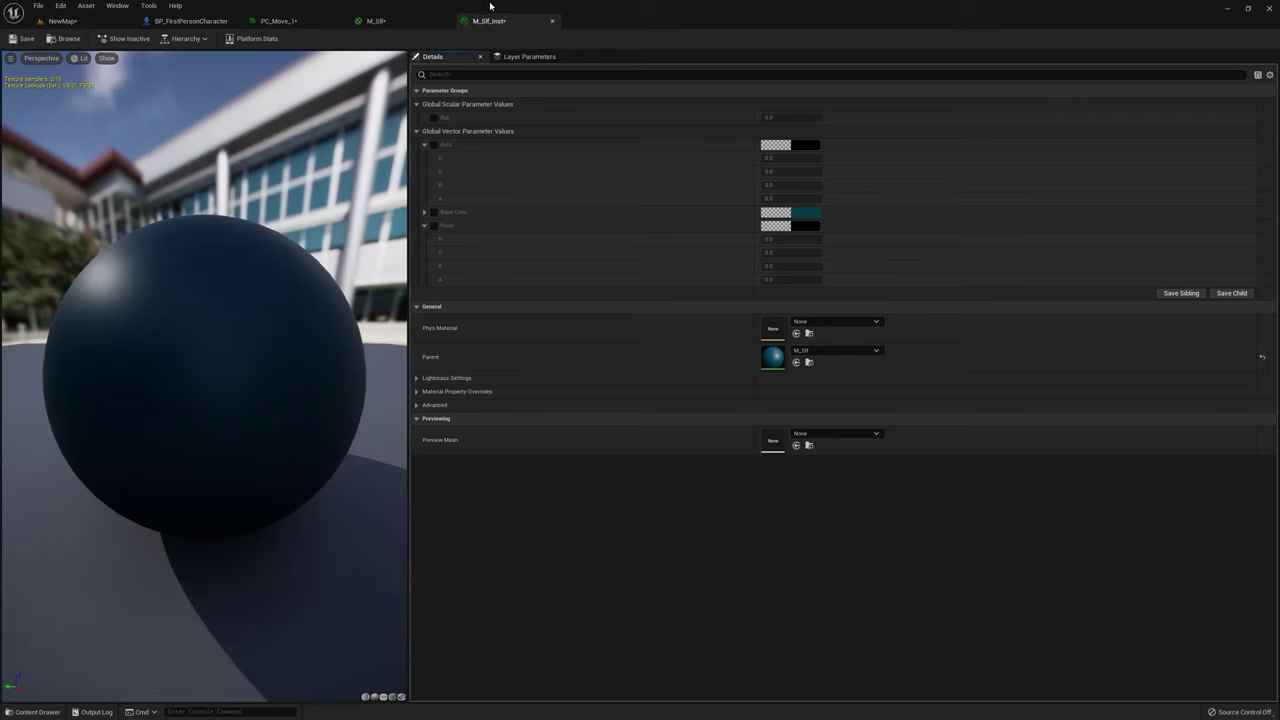
drag(490, 6, 1037, 292)
drag(1127, 303, 924, 380)
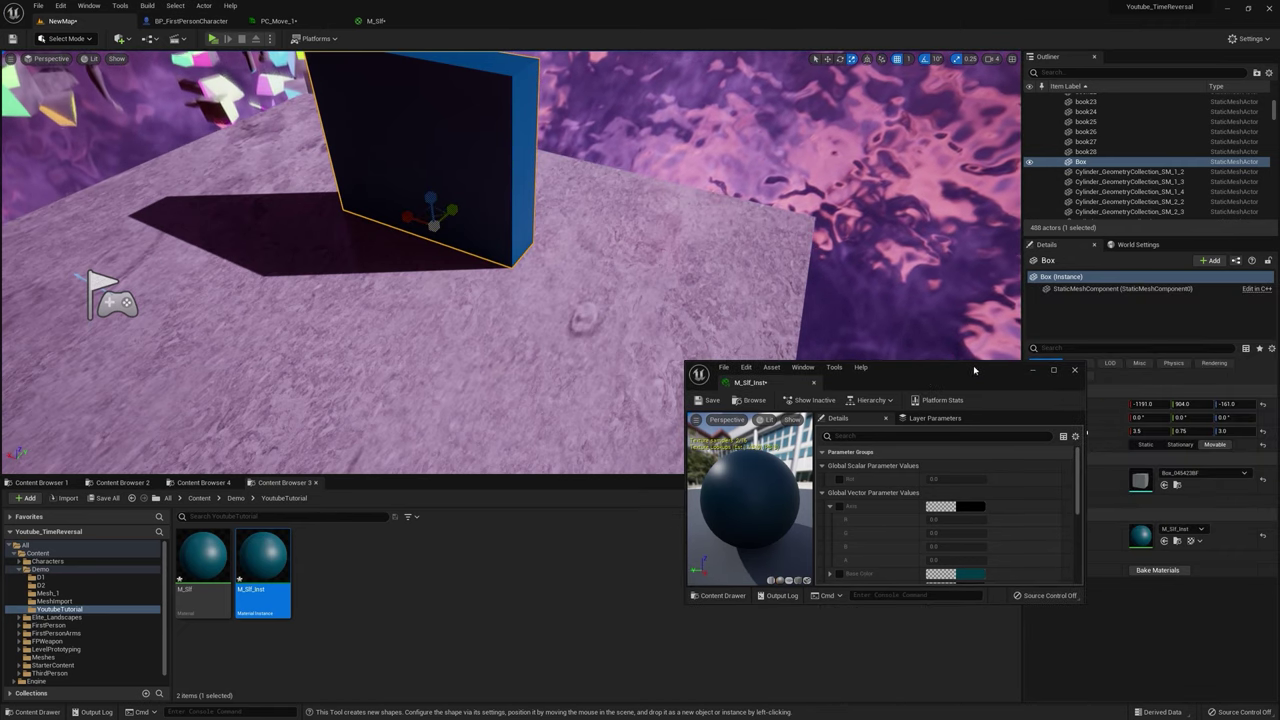
drag(975, 370, 884, 348)
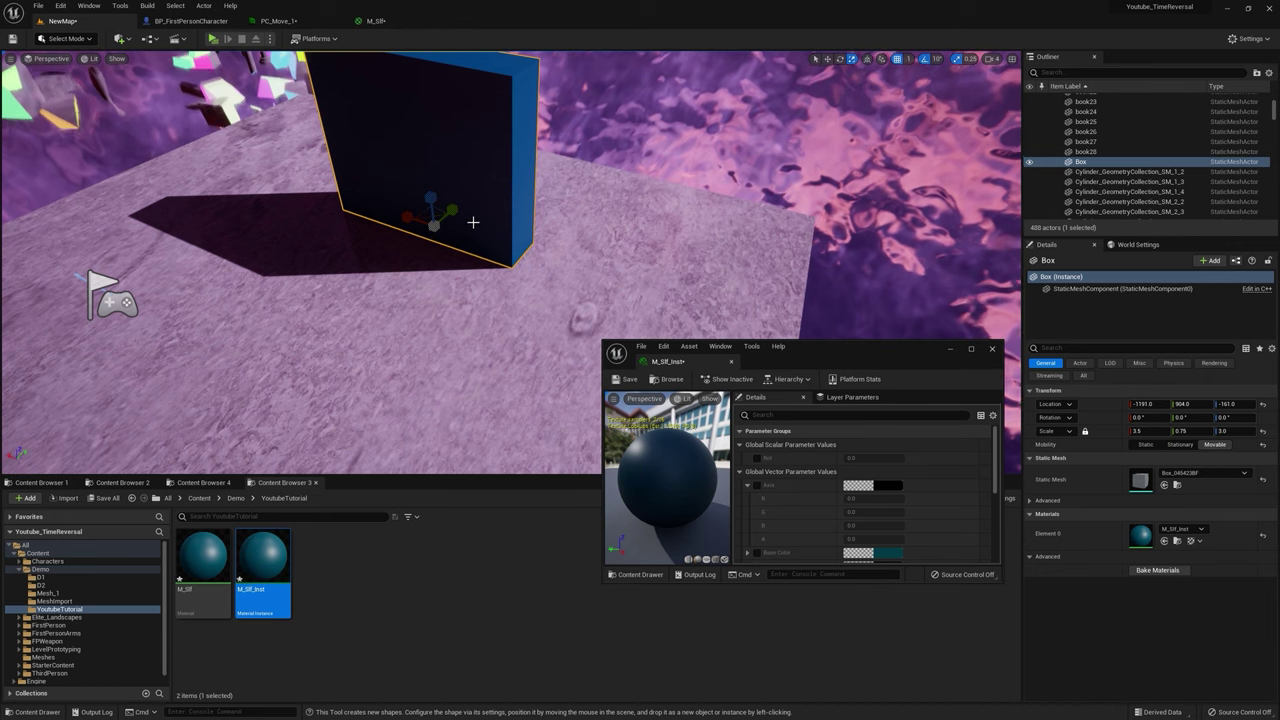
Step: Override the Pivot parameter with the box's location: R -1191.0, G 904.0, B -161.0
scroll(811, 490, down, 4)
click(758, 502)
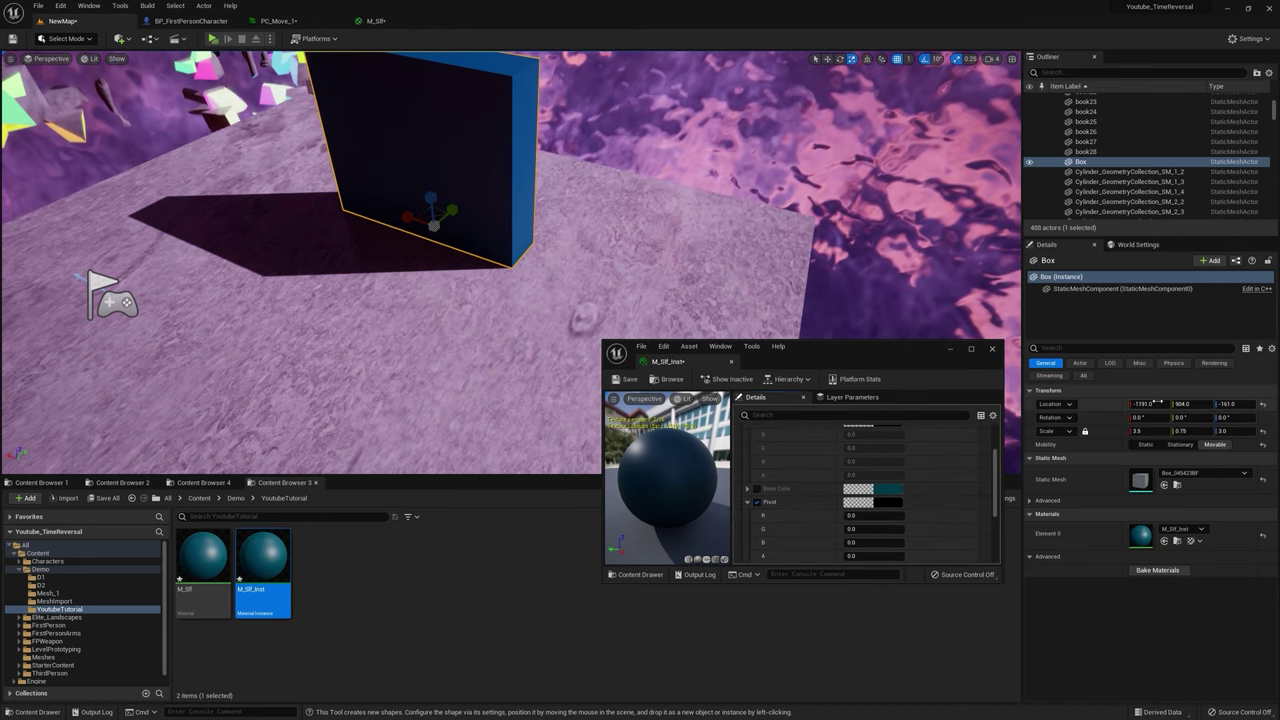
click(871, 516)
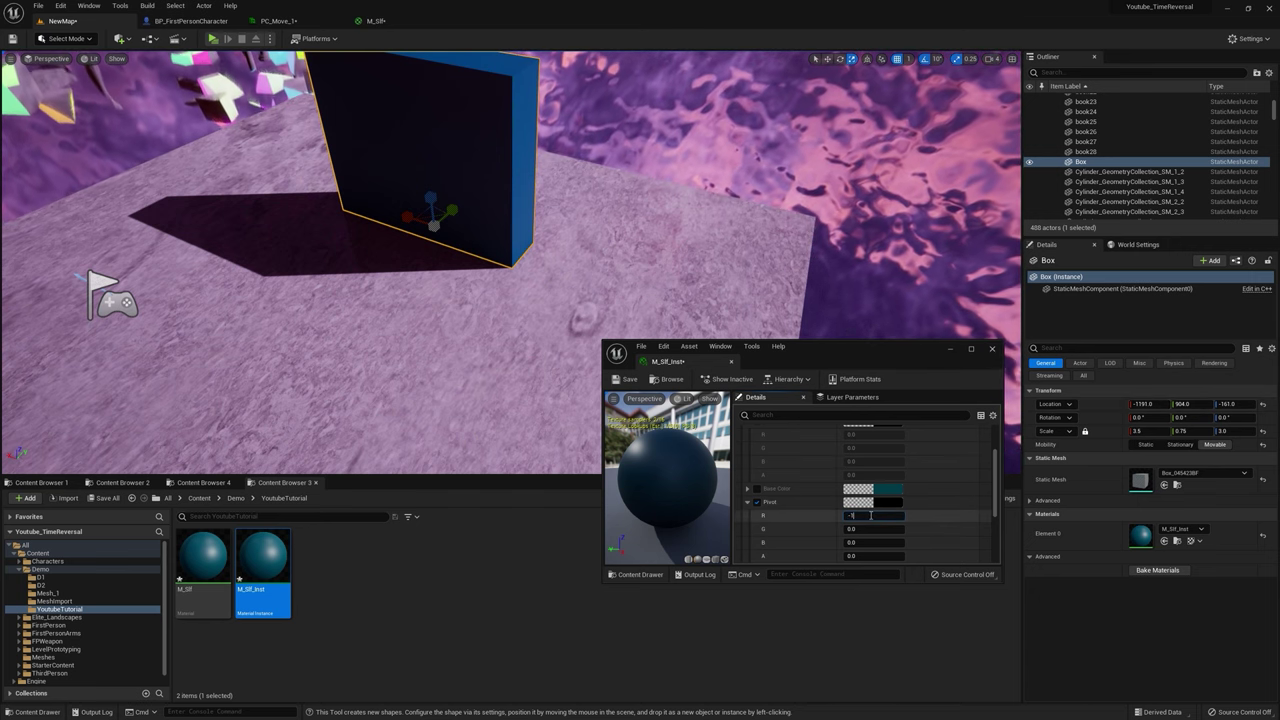
click(869, 528)
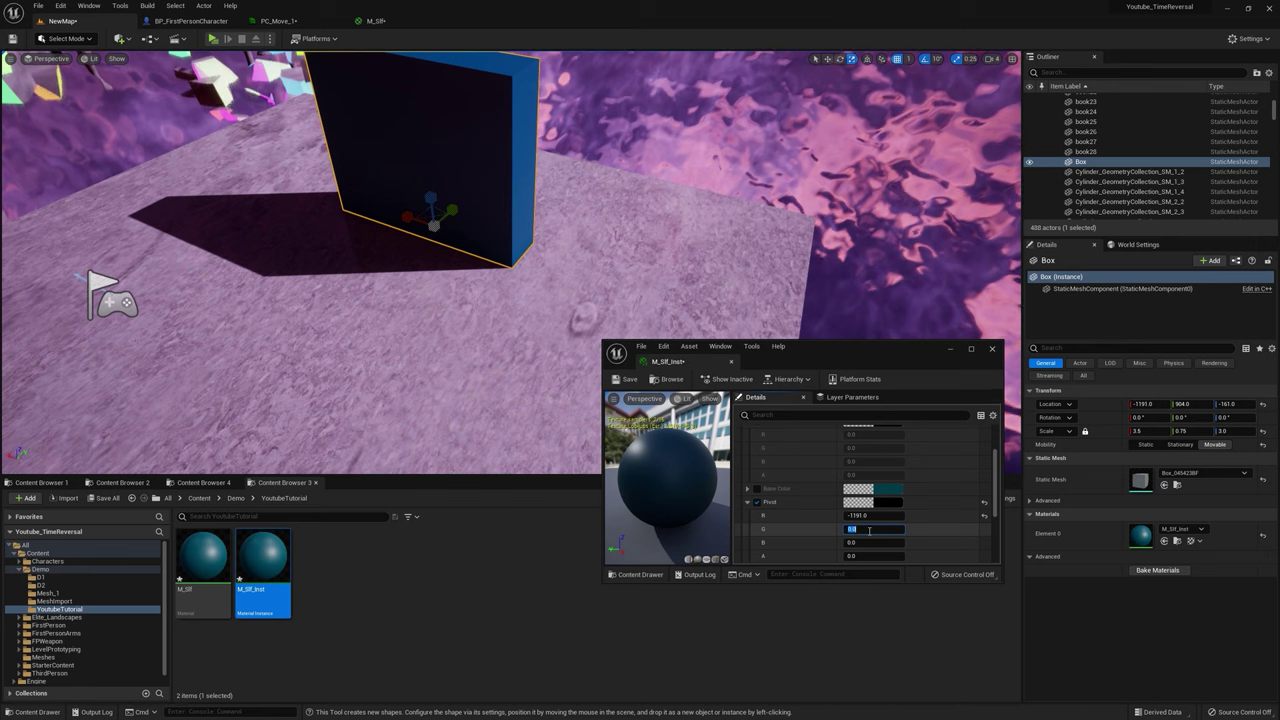
text(904)
click(863, 543)
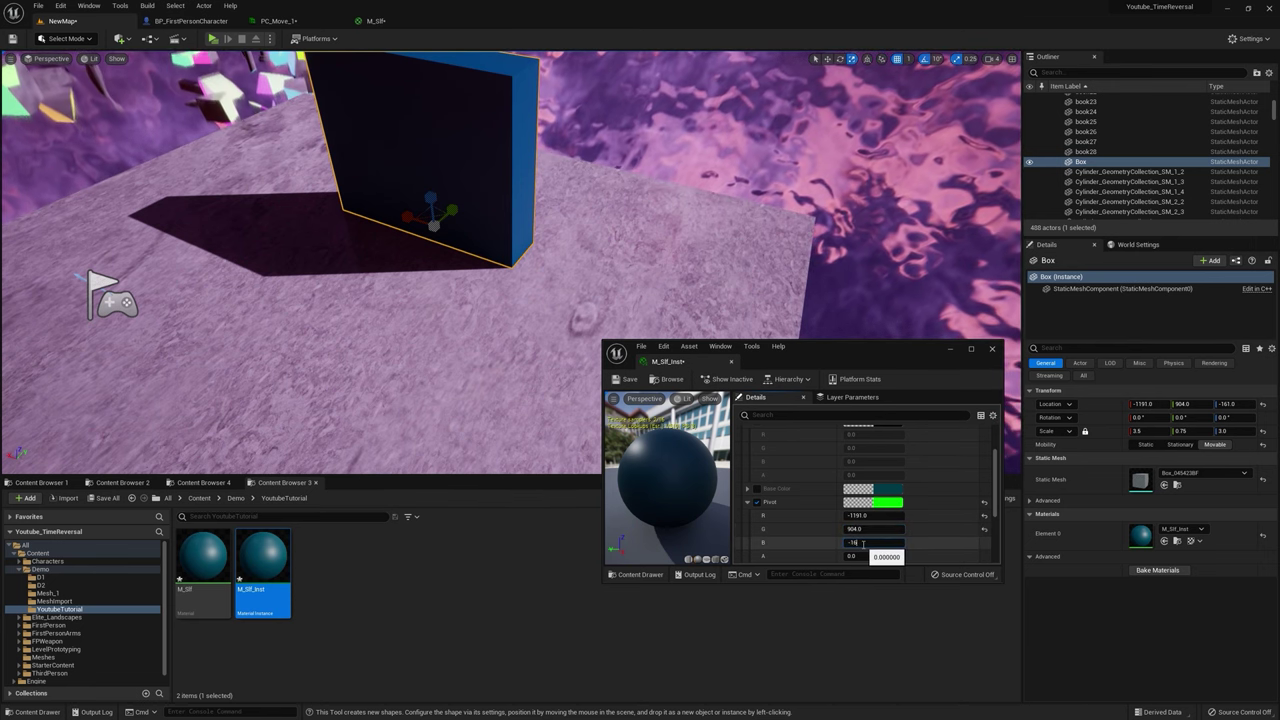
text(-161)
key(Return)
Step: Override the Axis parameter and set its R value to 1.0 so the box rotates about X
scroll(764, 479, up, 2)
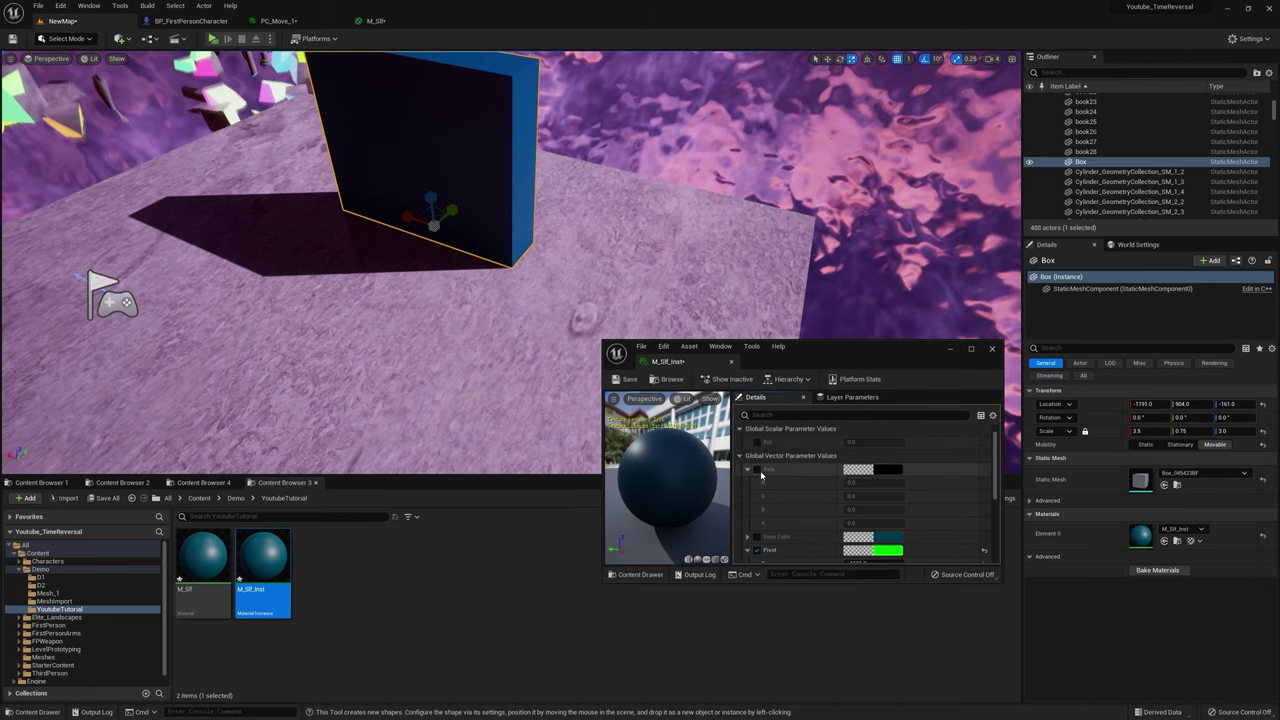
click(757, 470)
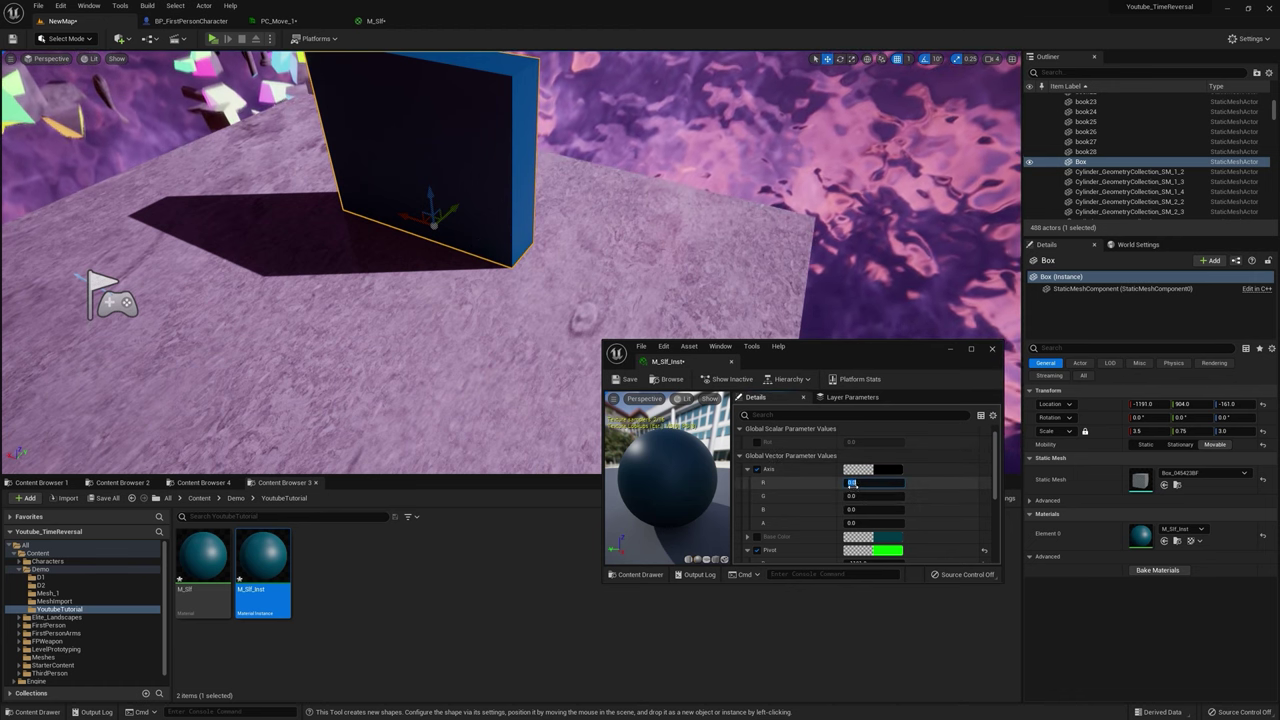
key(Return)
Step: Override the Rot parameter and vary its value slightly around zero to tilt the box about its pivot
click(757, 442)
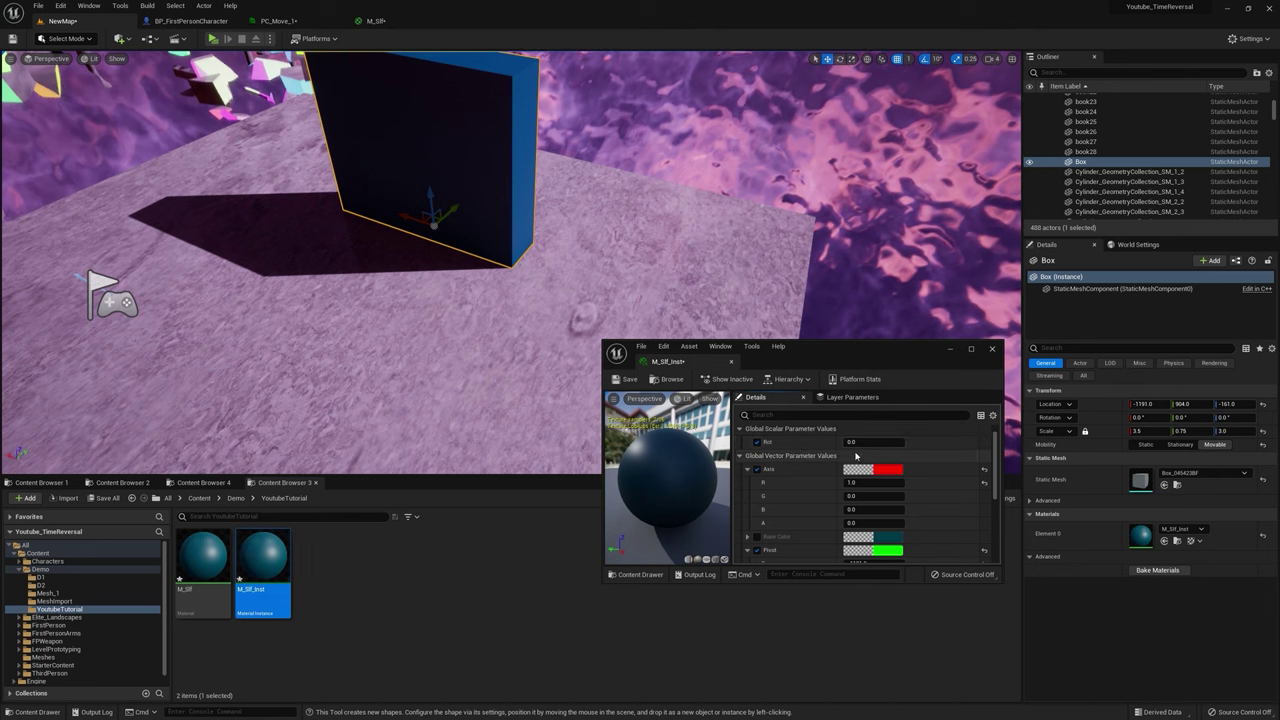
mouse_move(858, 442)
mouse_down()
mouse_move(898, 442)
mouse_move(868, 442)
mouse_up()
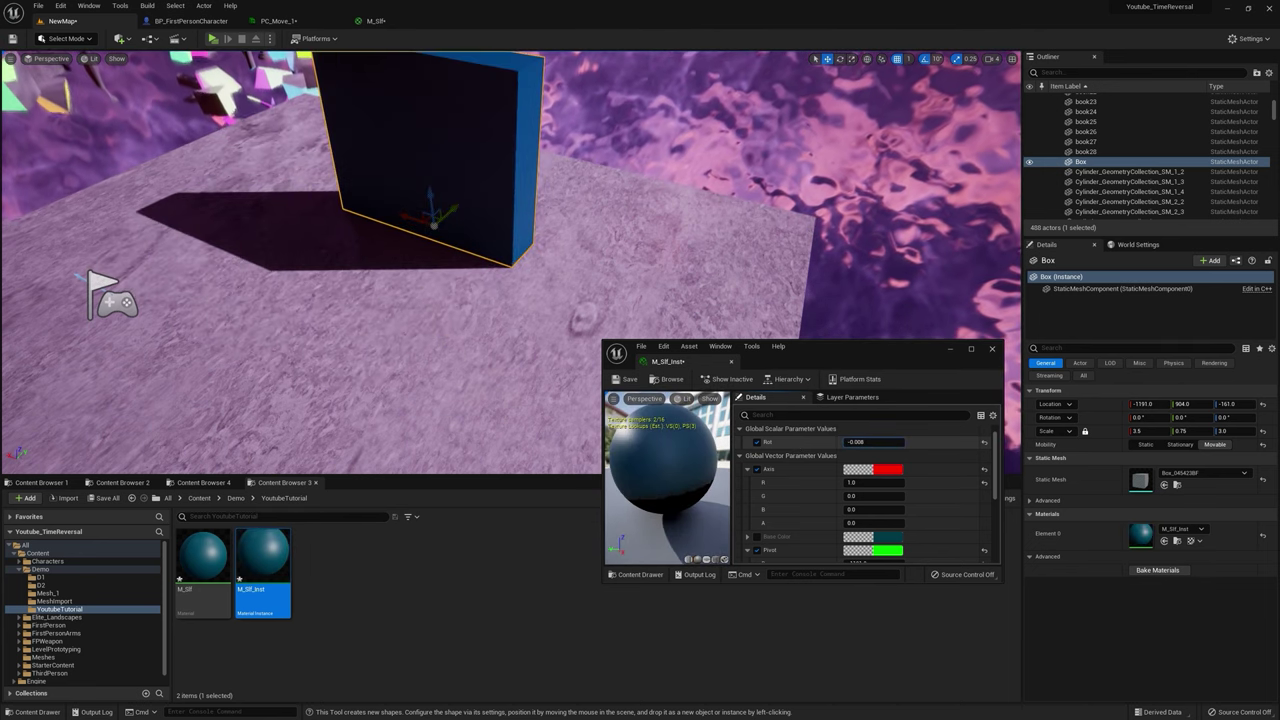
scroll(878, 522, down, 3)
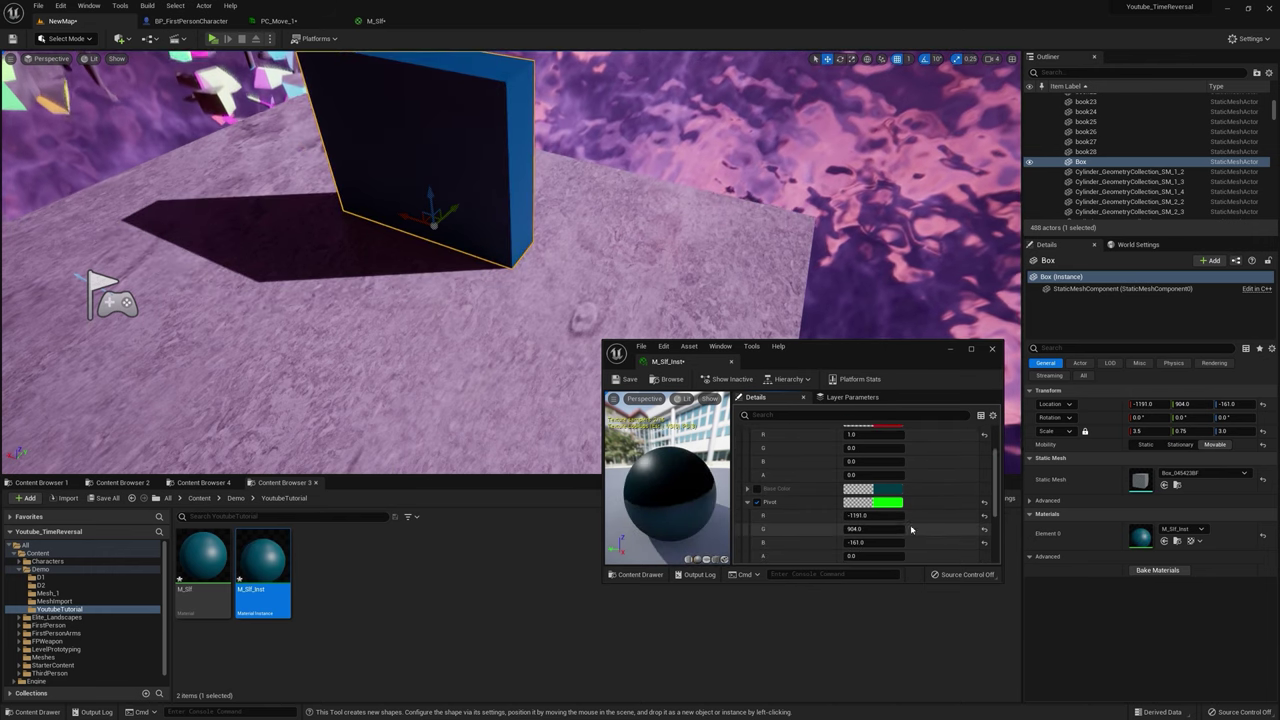
Step: Try zeroing the Pivot's B and G values in turn, varying Rot after each change to compare the rotation
click(855, 495)
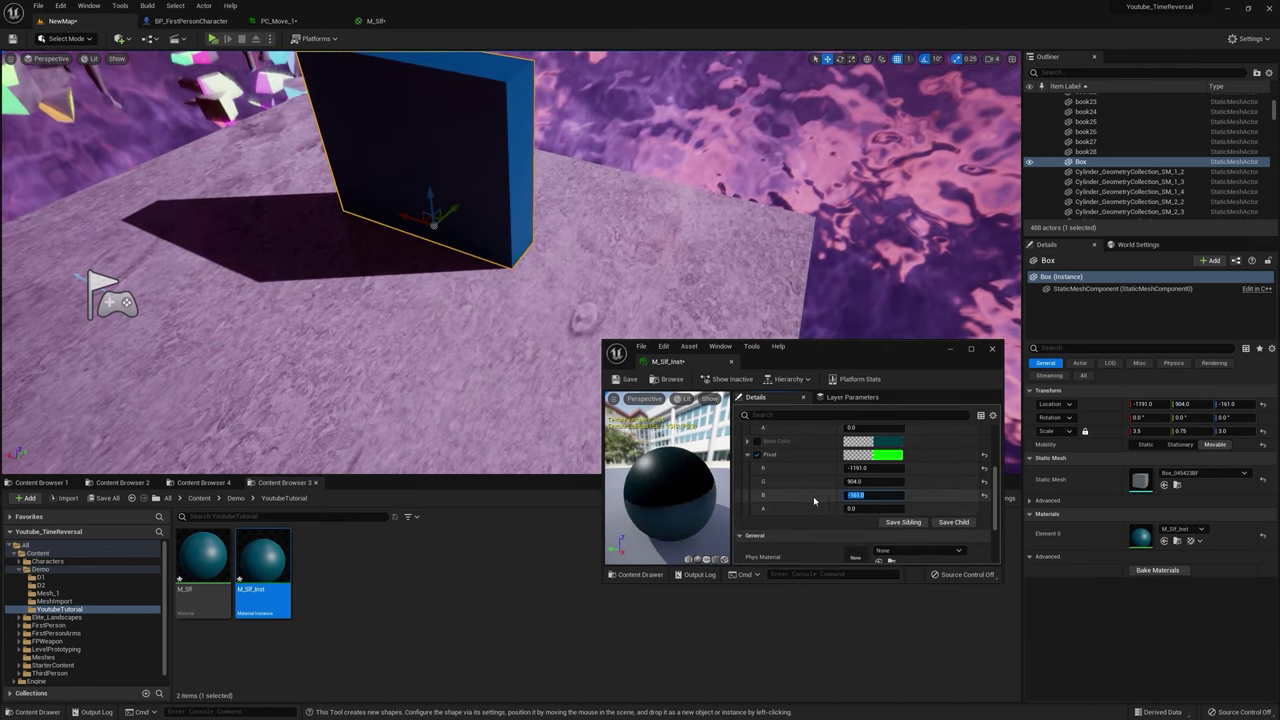
scroll(860, 475, up, 5)
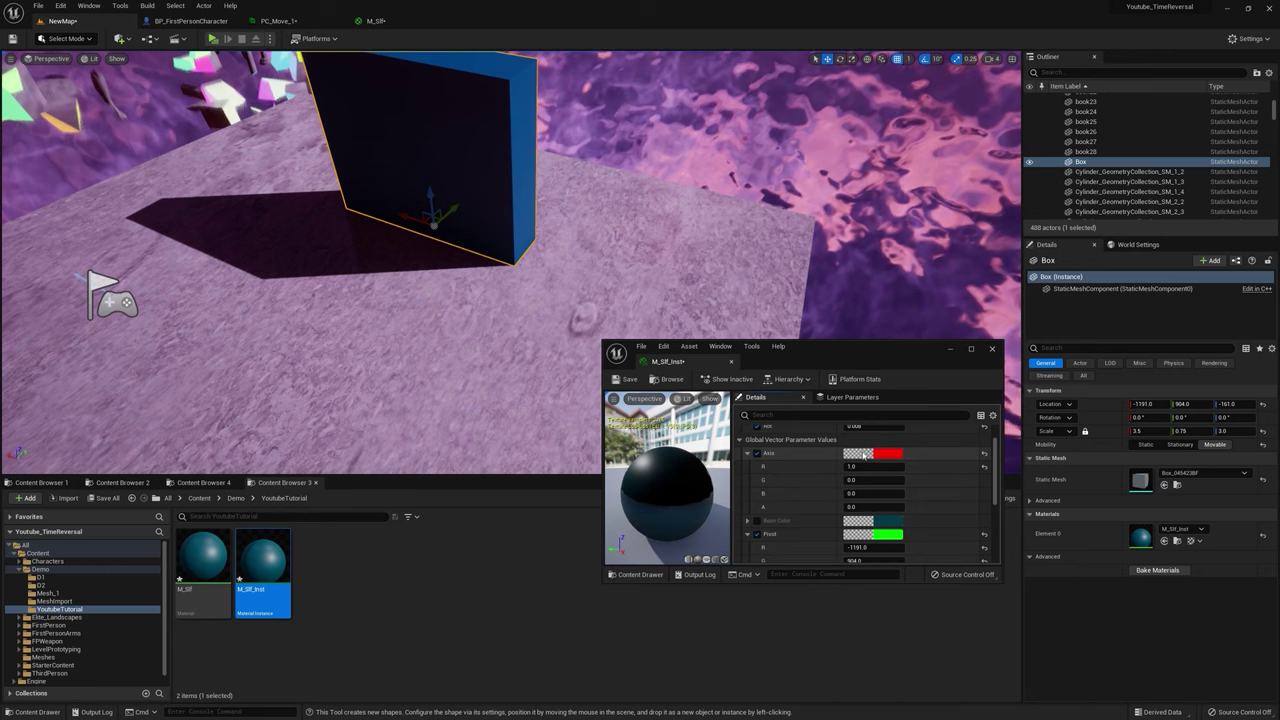
mouse_move(858, 458)
mouse_down()
mouse_move(892, 458)
mouse_move(857, 458)
mouse_up()
scroll(868, 508, down, 4)
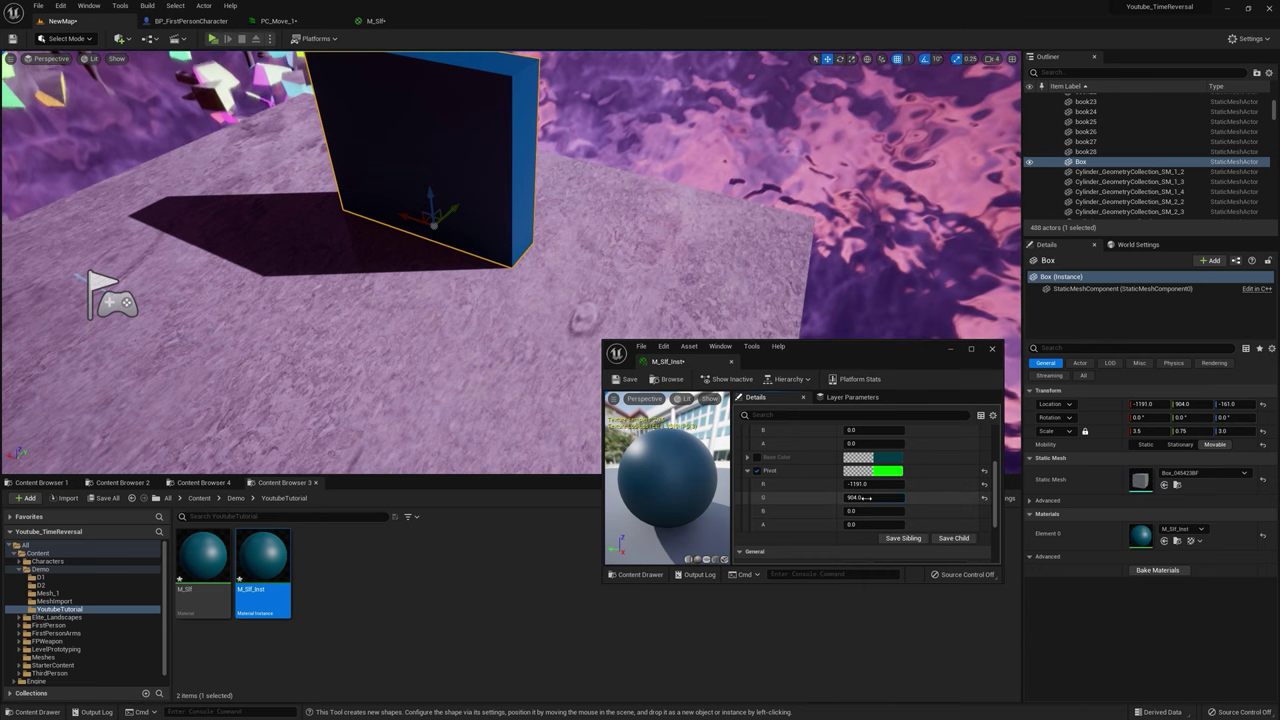
scroll(864, 490, up, 3)
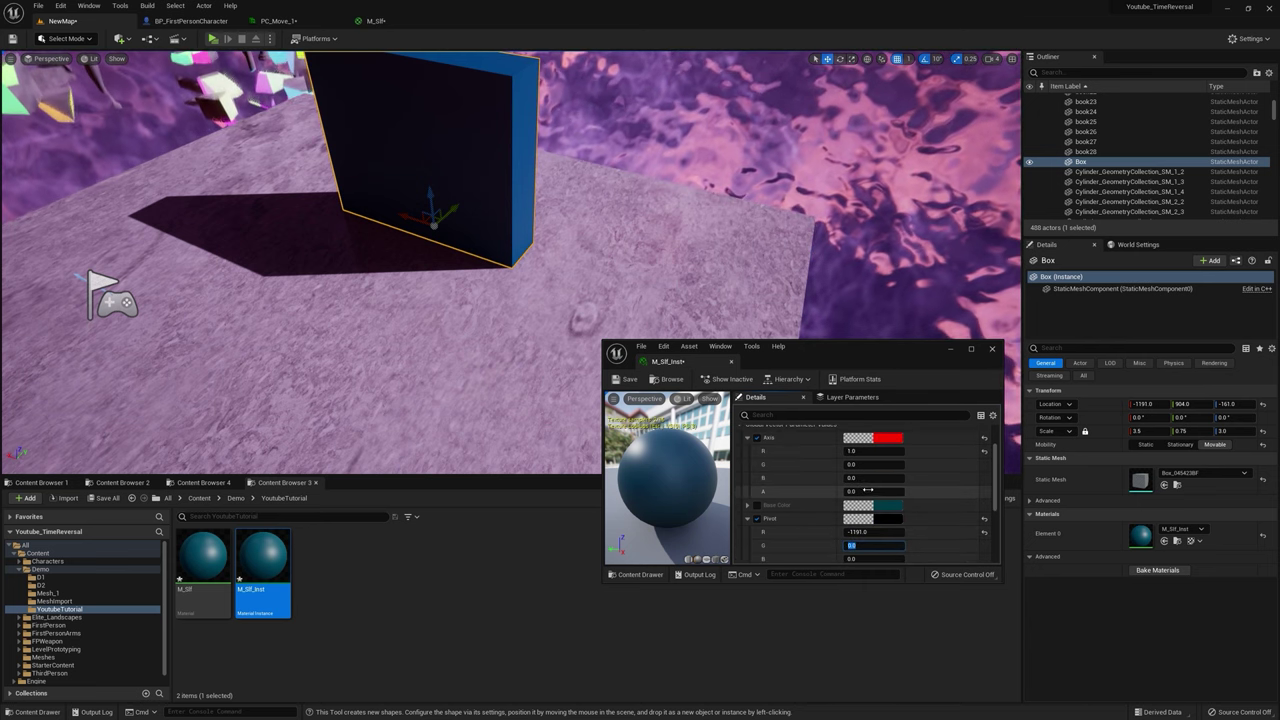
mouse_move(858, 459)
mouse_down()
mouse_move(882, 459)
mouse_move(862, 459)
mouse_up()
Step: Restore the Pivot parameter's values to G 904.0 and B -161
scroll(867, 522, down, 3)
scroll(867, 522, down, 1)
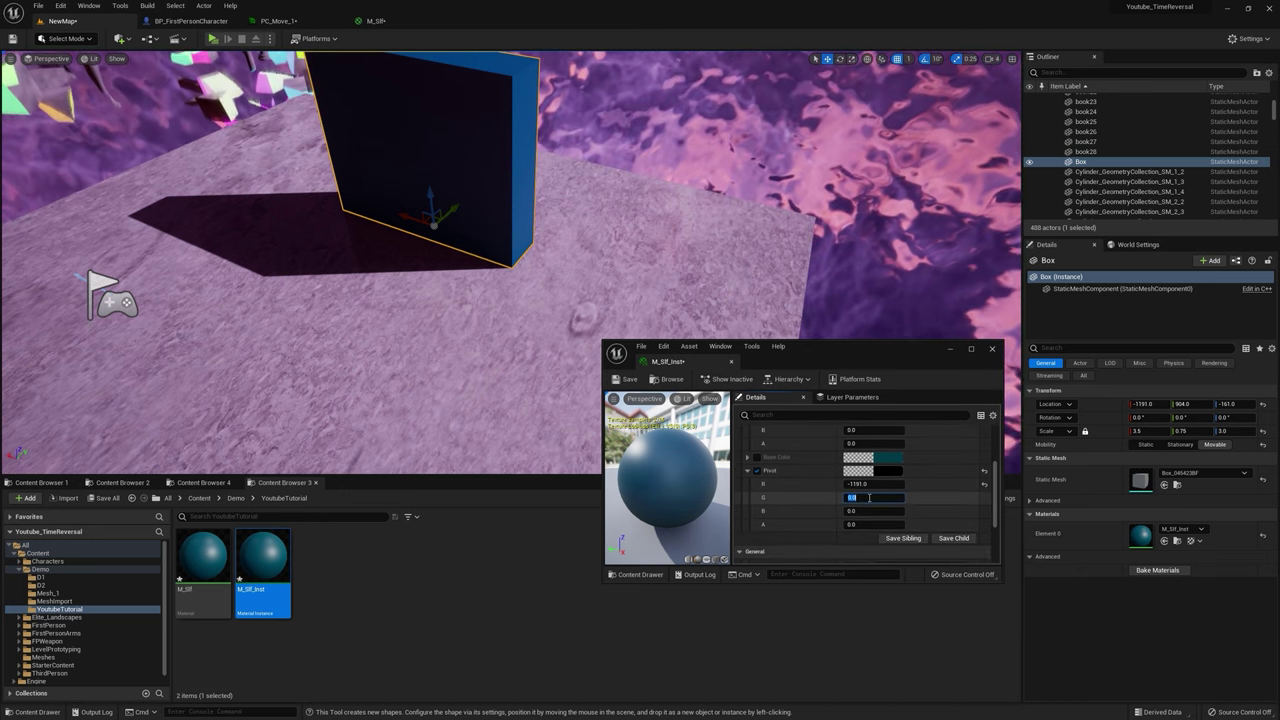
text(4)
click(874, 510)
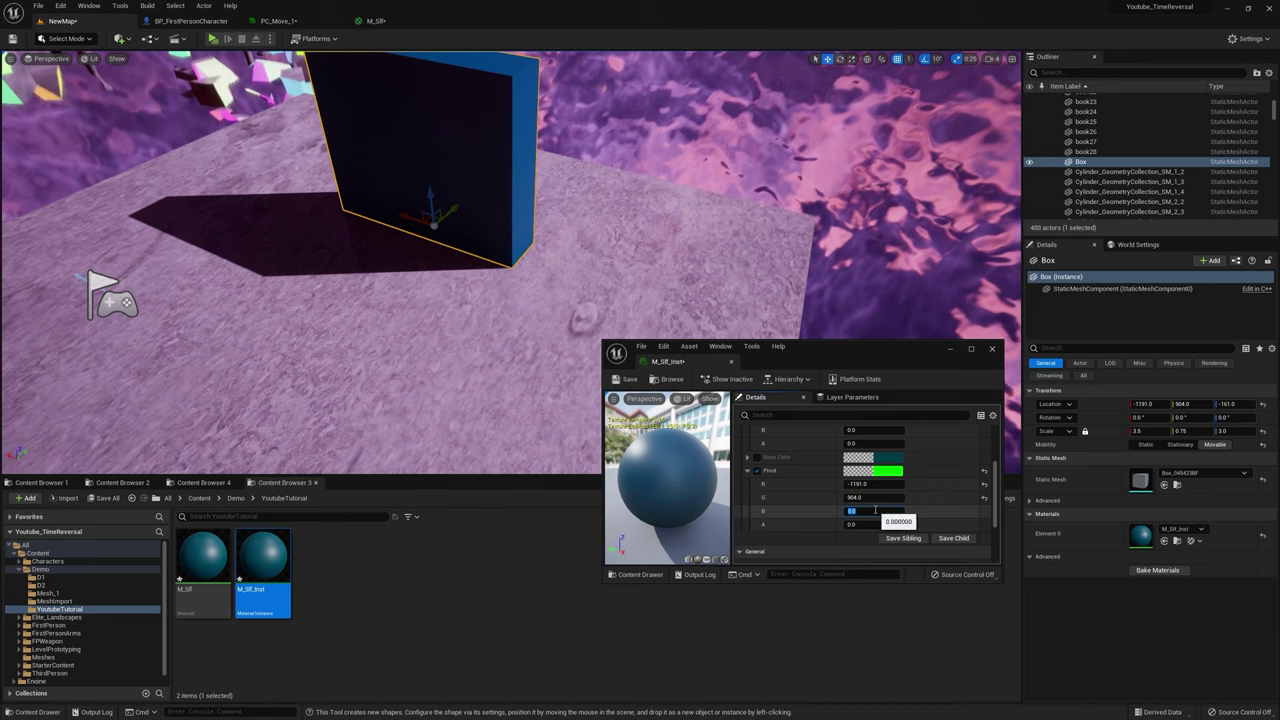
text(-161)
key(Return)
Step: Set the Rot parameter to 0.25 to lay the box flat on the floor
scroll(875, 482, up, 5)
scroll(872, 470, up, 1)
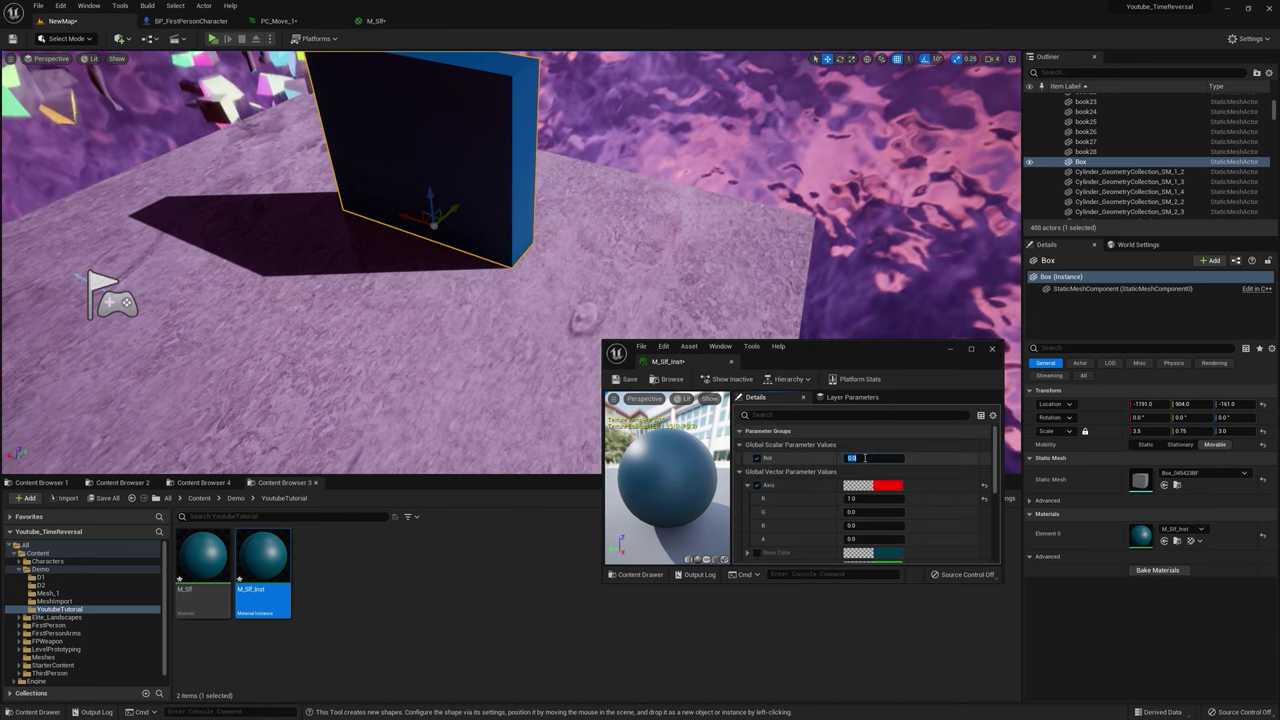
click(865, 458)
text(.25)
key(Return)
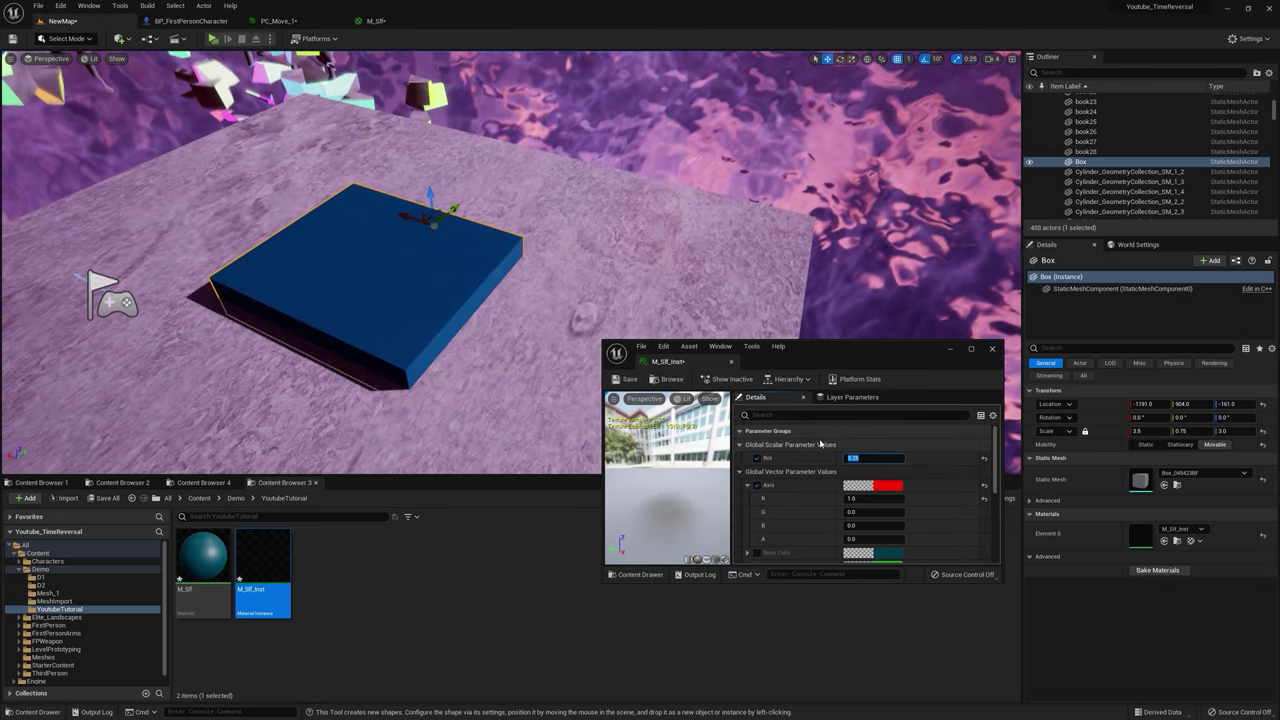
Step: Raise the Pivot's B value to about -122.4 and vary Rot slightly, ending at 0.242
alt+drag(620, 285, 520, 290)
right_drag(520, 290, 410, 280)
scroll(852, 486, down, 3)
drag(864, 511, 885, 511)
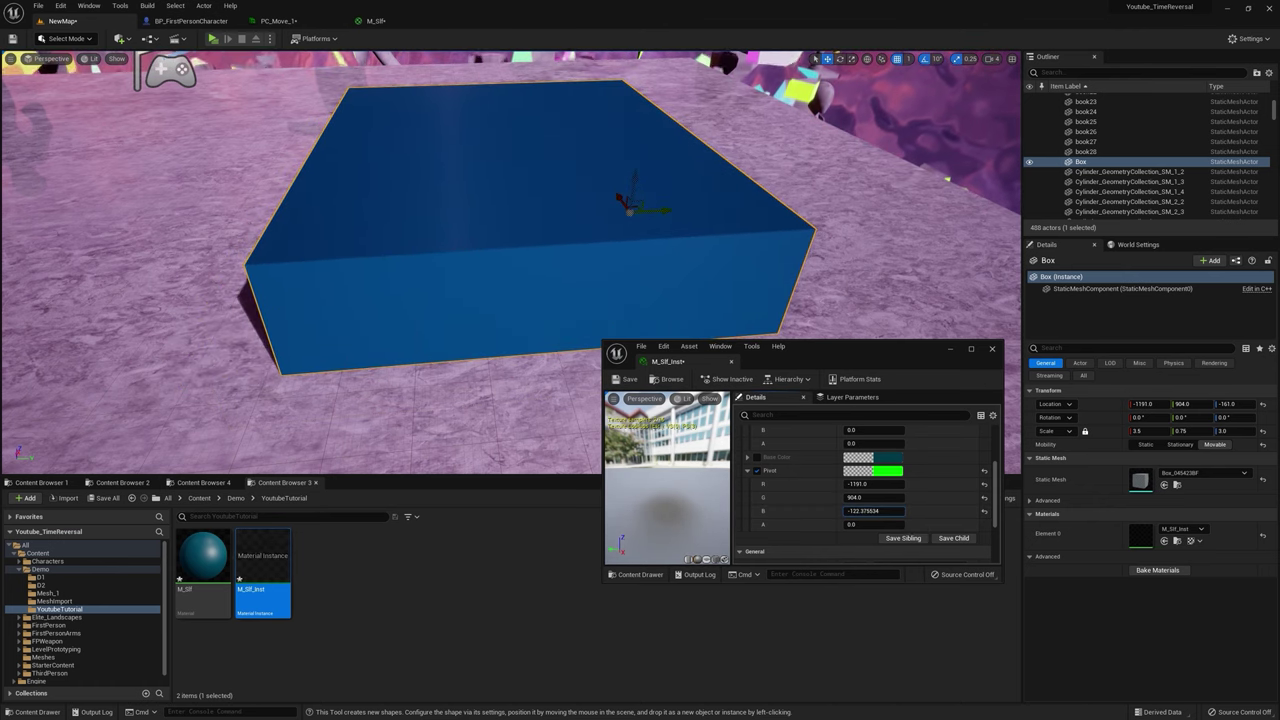
scroll(890, 493, up, 2)
scroll(890, 493, up, 1)
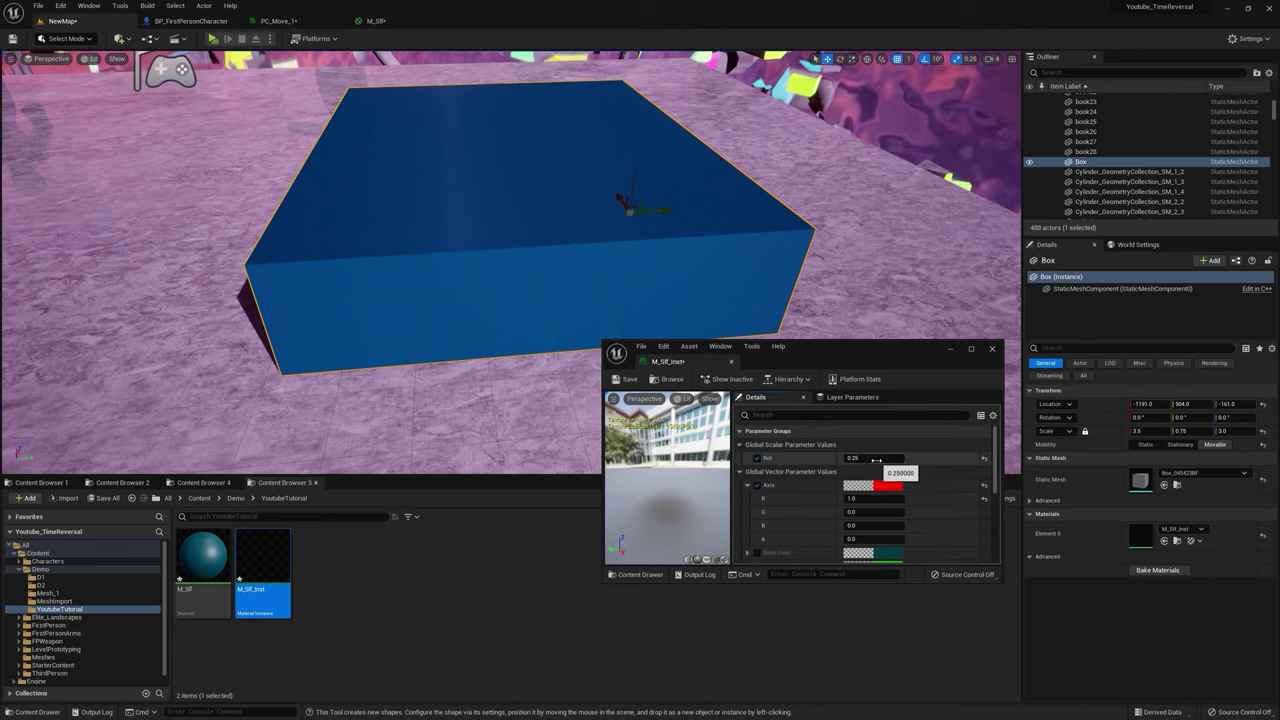
mouse_move(867, 458)
mouse_down()
mouse_move(852, 458)
mouse_move(863, 458)
mouse_up()
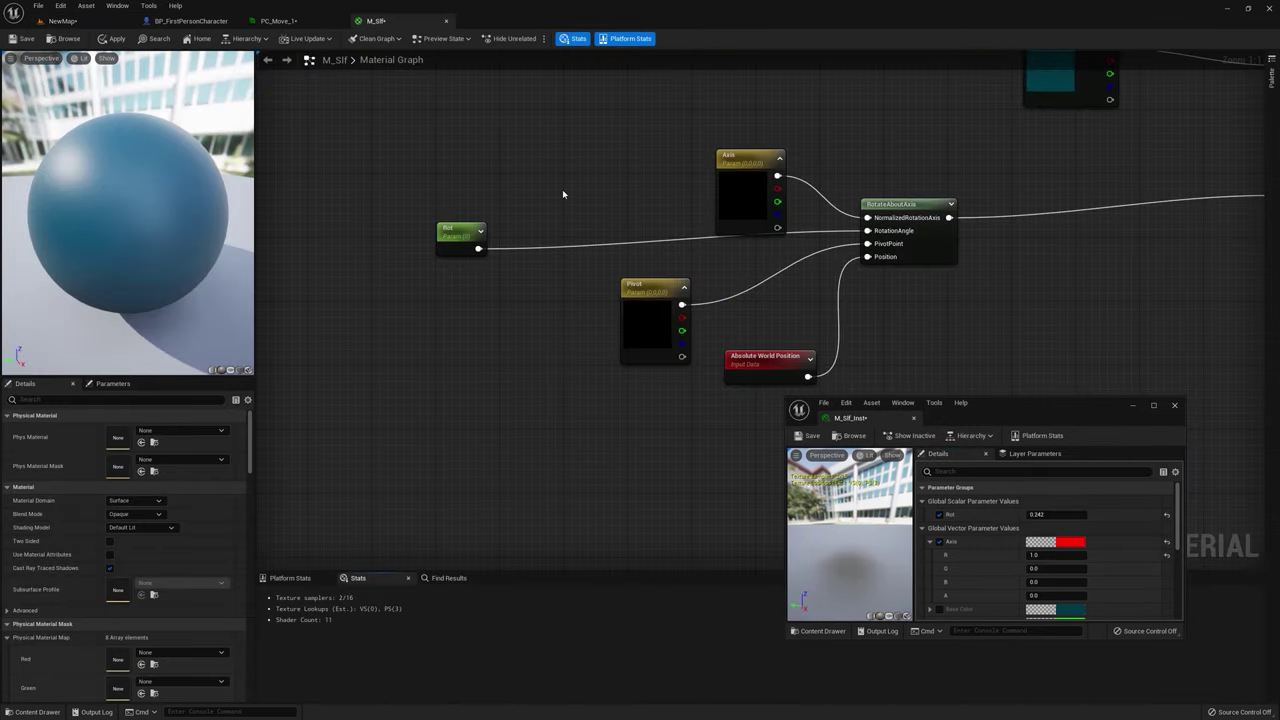
Step: Add a Lerp node beside the Rot parameter in the M_Slf graph and set its Const B to 0.25
click(563, 194)
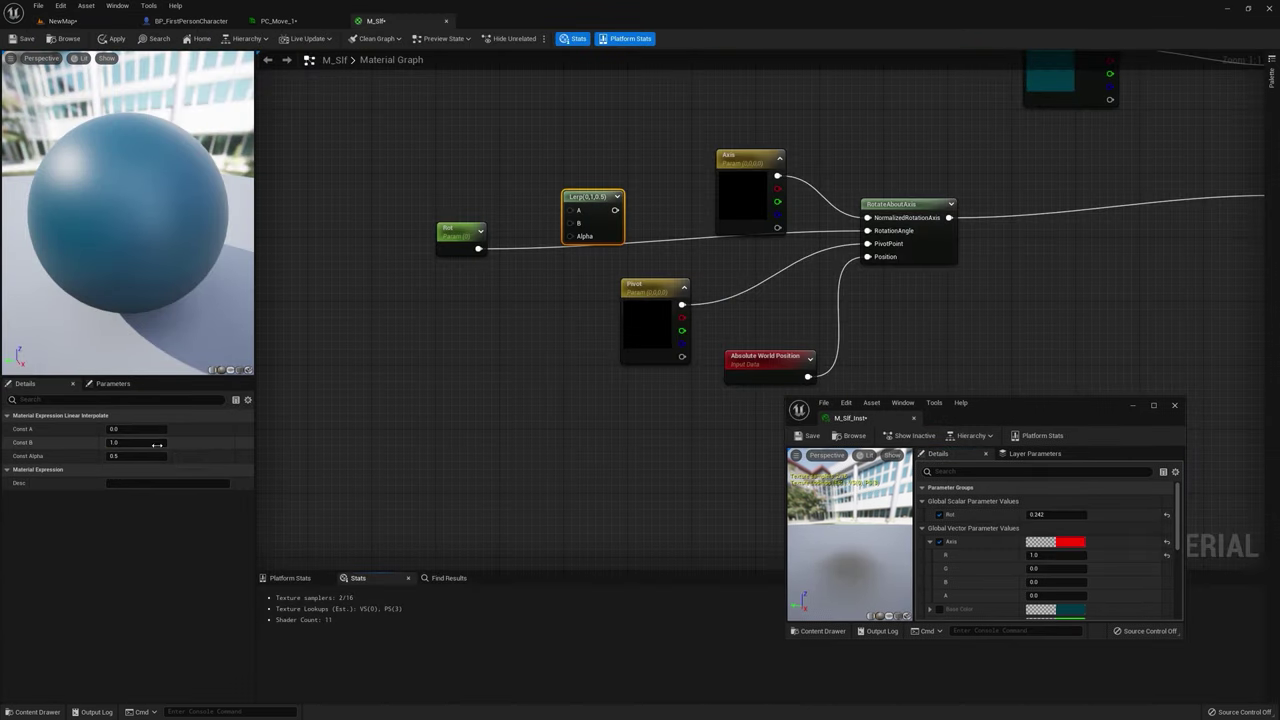
click(129, 442)
text(.25)
Step: Add a scalar parameter named Alpha 1 below the Rot parameter
click(426, 350)
key(s)
click(433, 299)
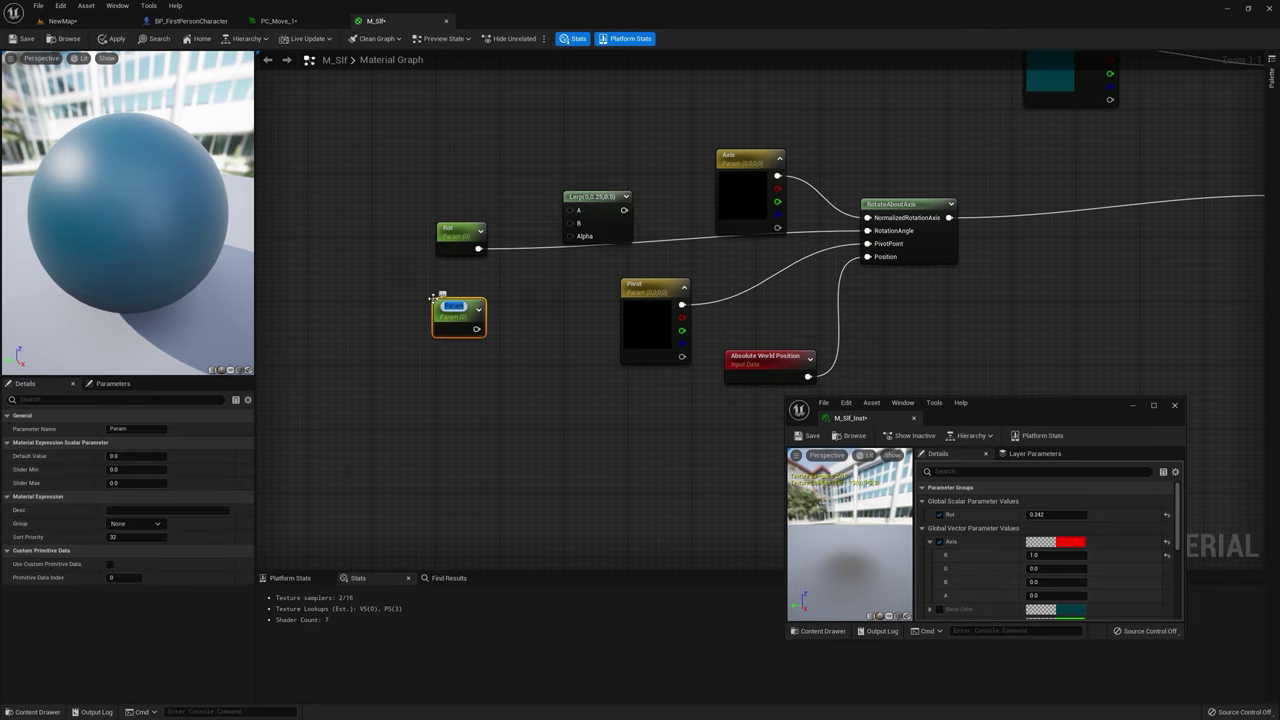
text(Alpha 1)
key(Return)
Step: Drive the RotationAngle of RotateAboutAxis from the Lerp, using Alpha 1 as the Lerp's alpha in place of Rot
drag(475, 325, 870, 231)
click(583, 226)
click(448, 318)
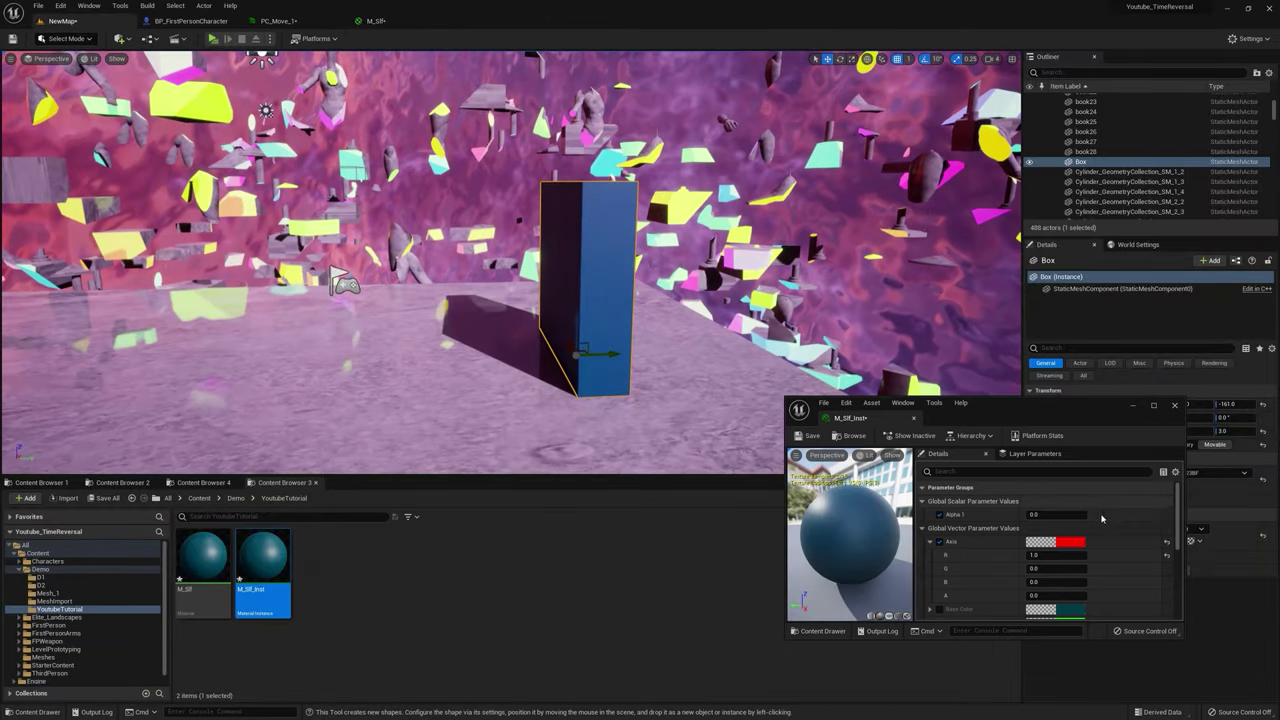
Step: Vary Alpha 1 in M_Slf_Inst to test the box's rotation and return it to 0.0
drag(1067, 515, 1027, 514)
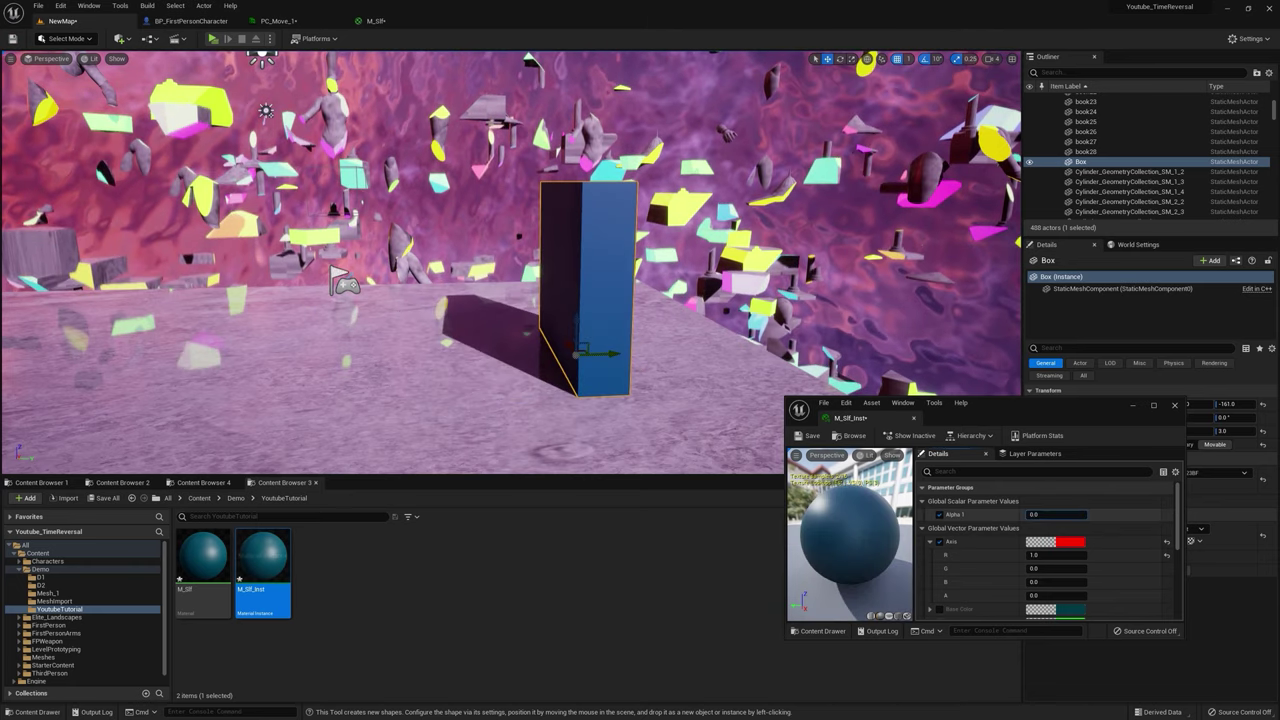
key(a)
right_drag(594, 281, 670, 290)
right_drag(540, 250, 560, 235)
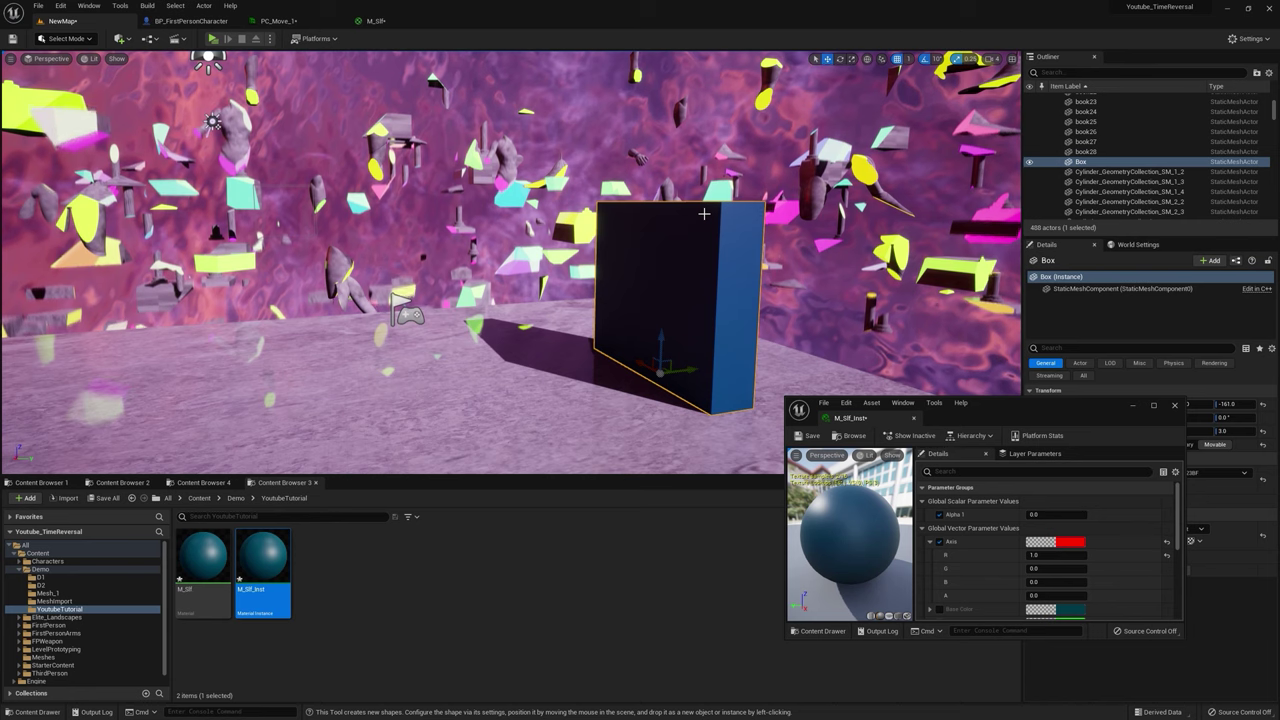
right_drag(680, 246, 720, 268)
key(s)
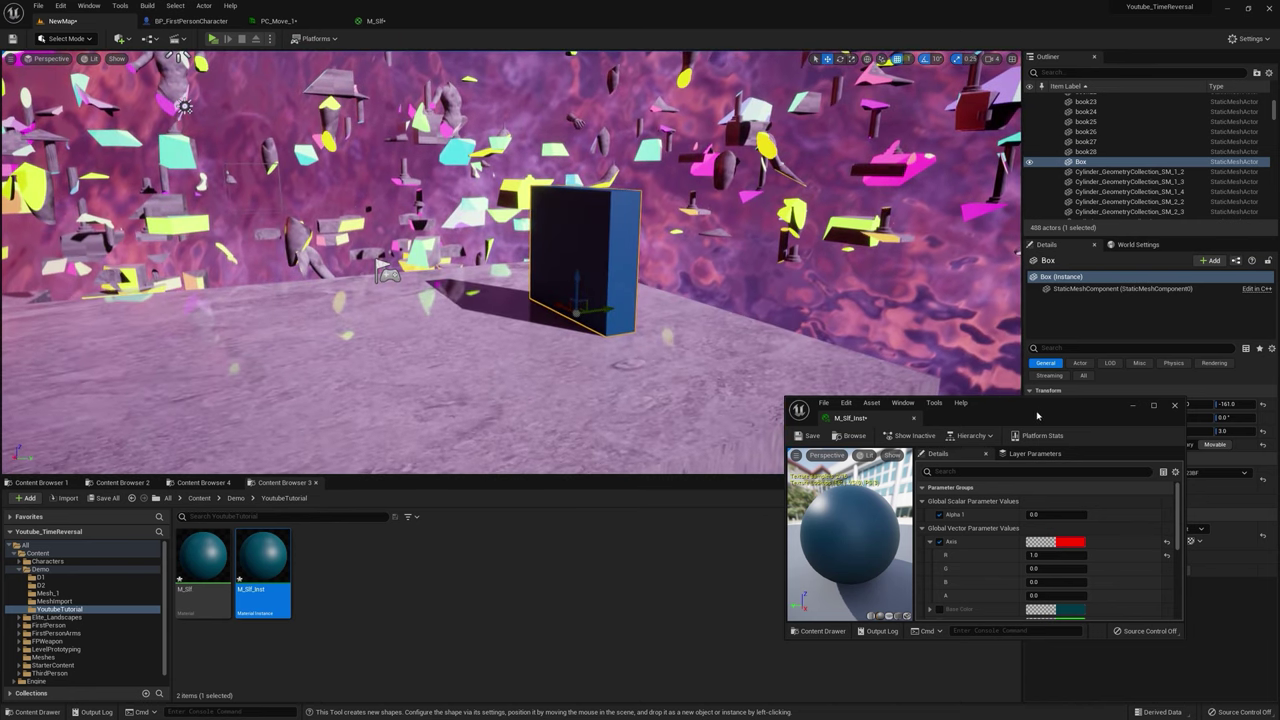
Step: Enter Fracture mode and generate Box_GeometryCollection from the box in the Demo/Mesh_1 folder
drag(1037, 415, 1111, 435)
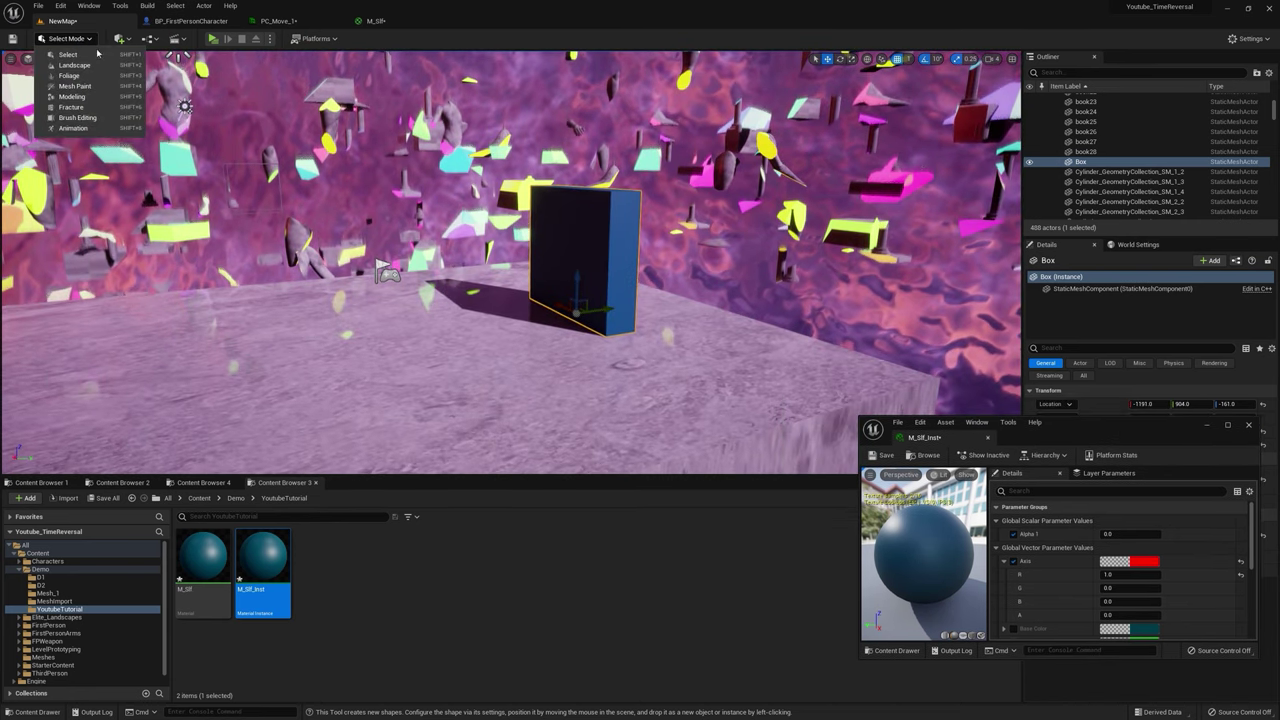
click(72, 107)
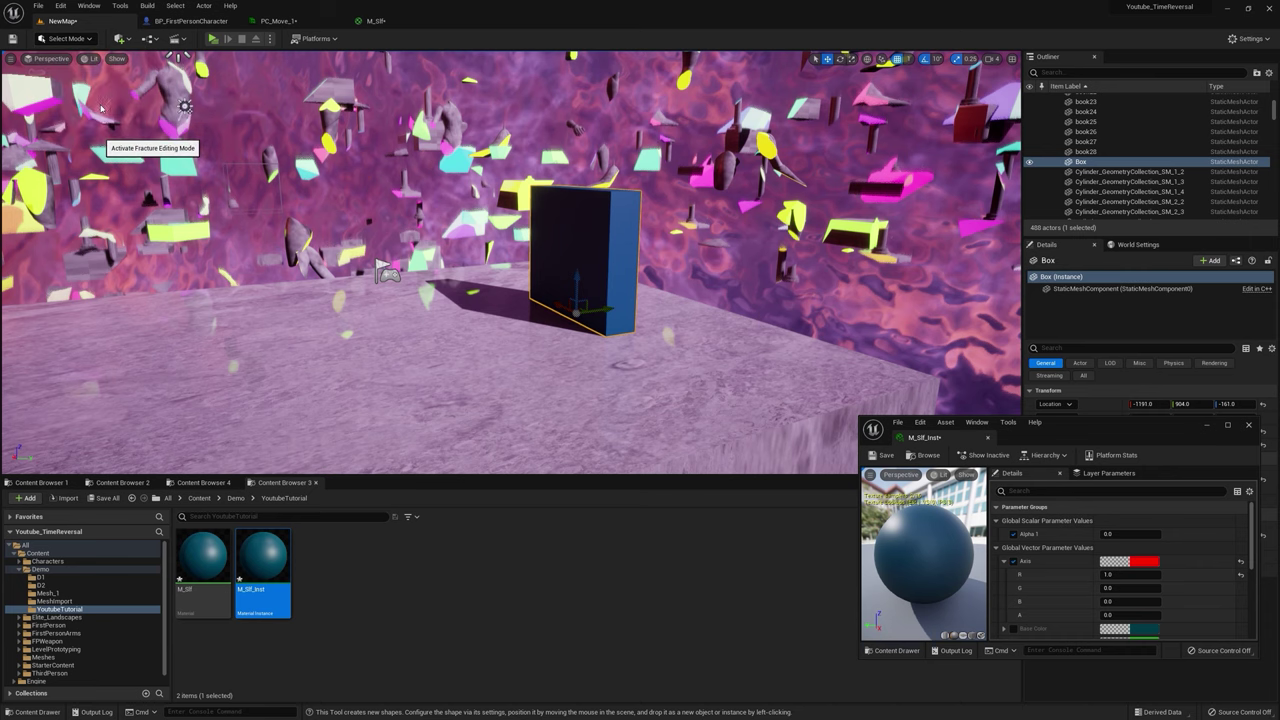
click(19, 80)
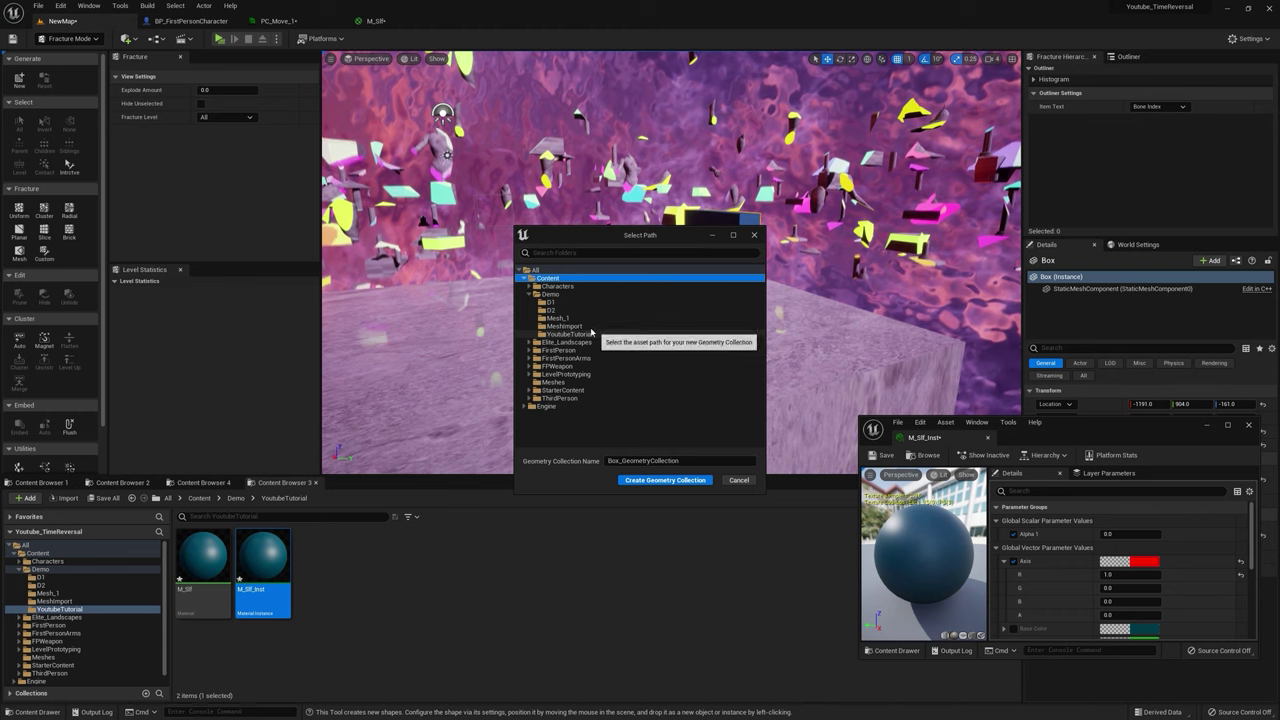
click(666, 481)
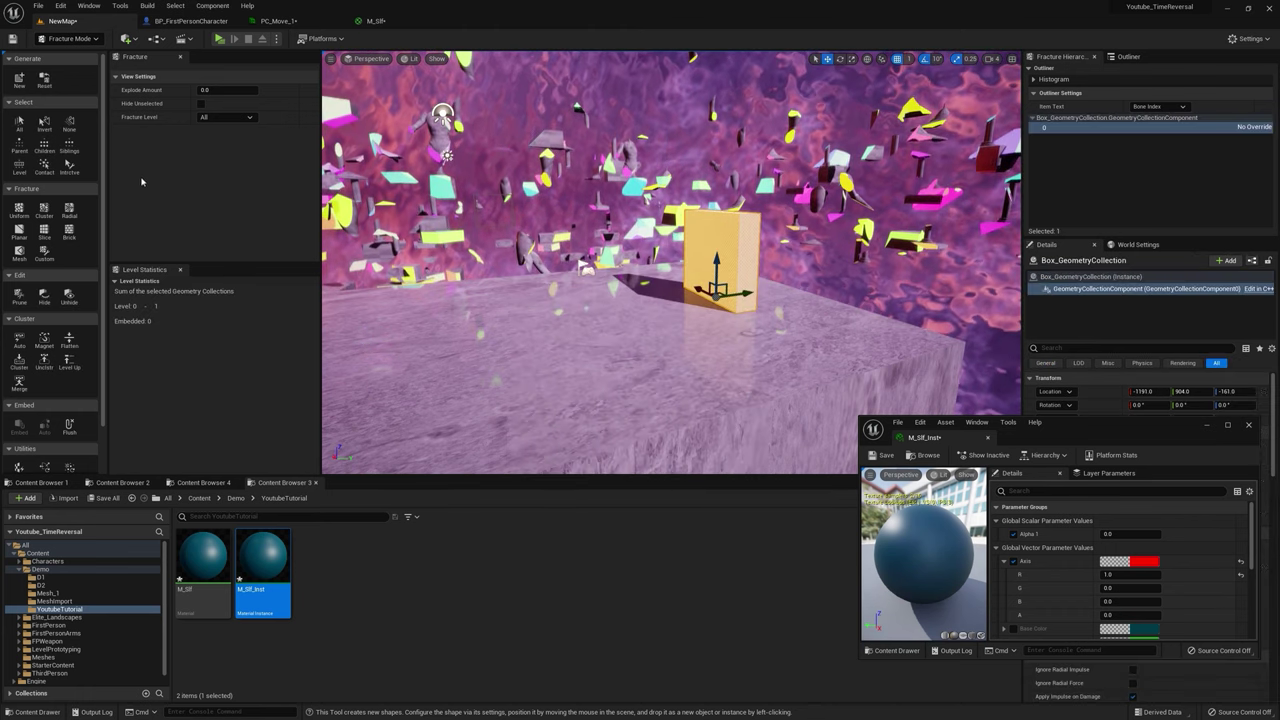
Step: Fracture the box's geometry collection with Uniform Voronoi, keeping the minimum and maximum sites at 20
click(19, 210)
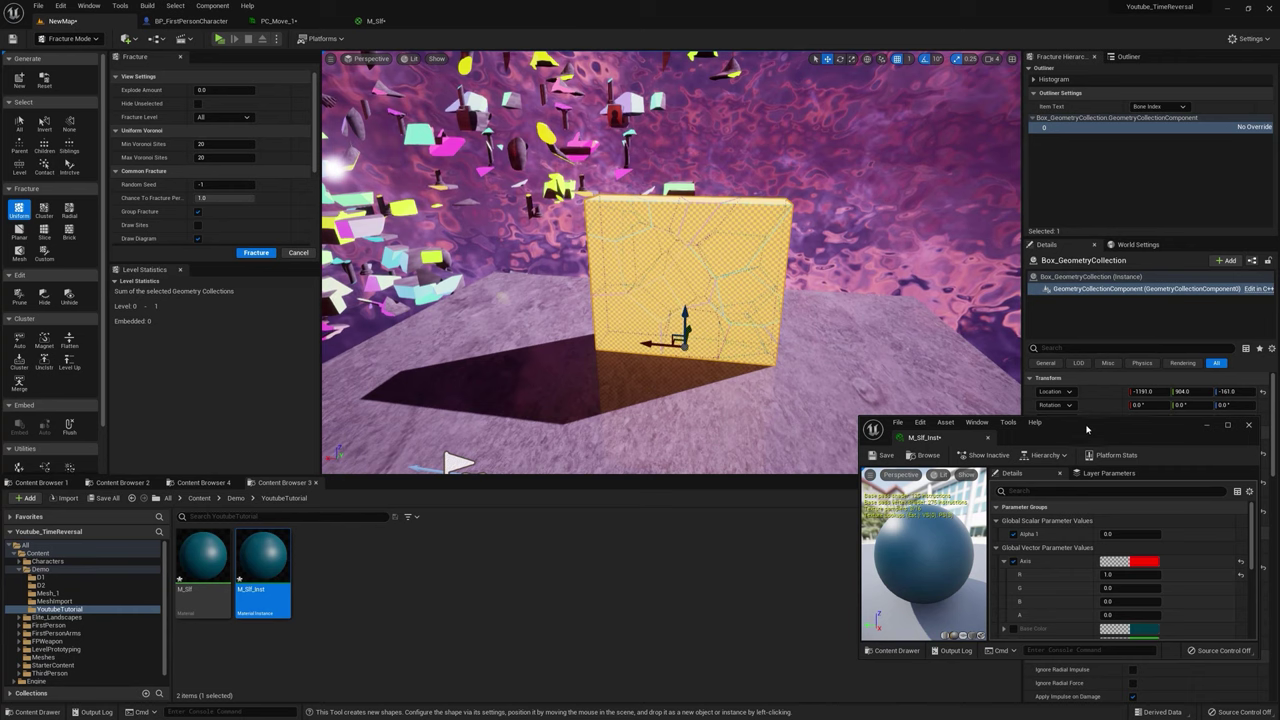
drag(1087, 429, 965, 463)
right_drag(640, 300, 600, 300)
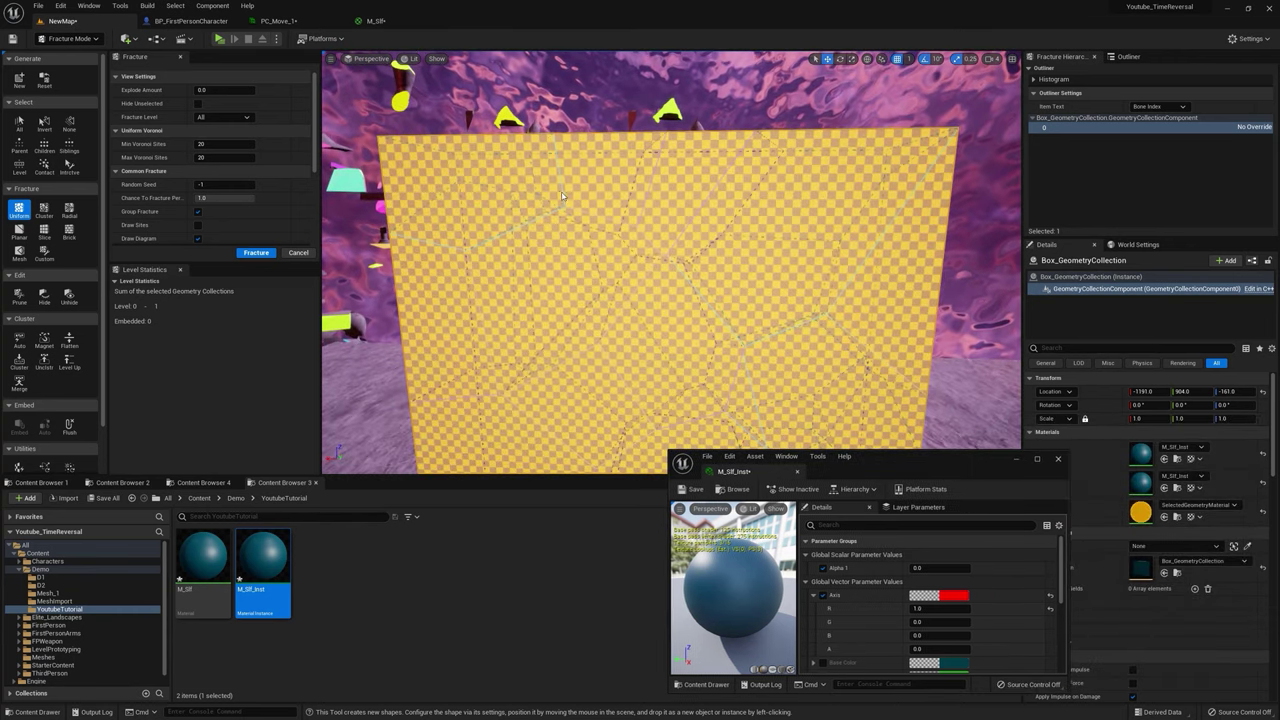
scroll(562, 196, down, 6)
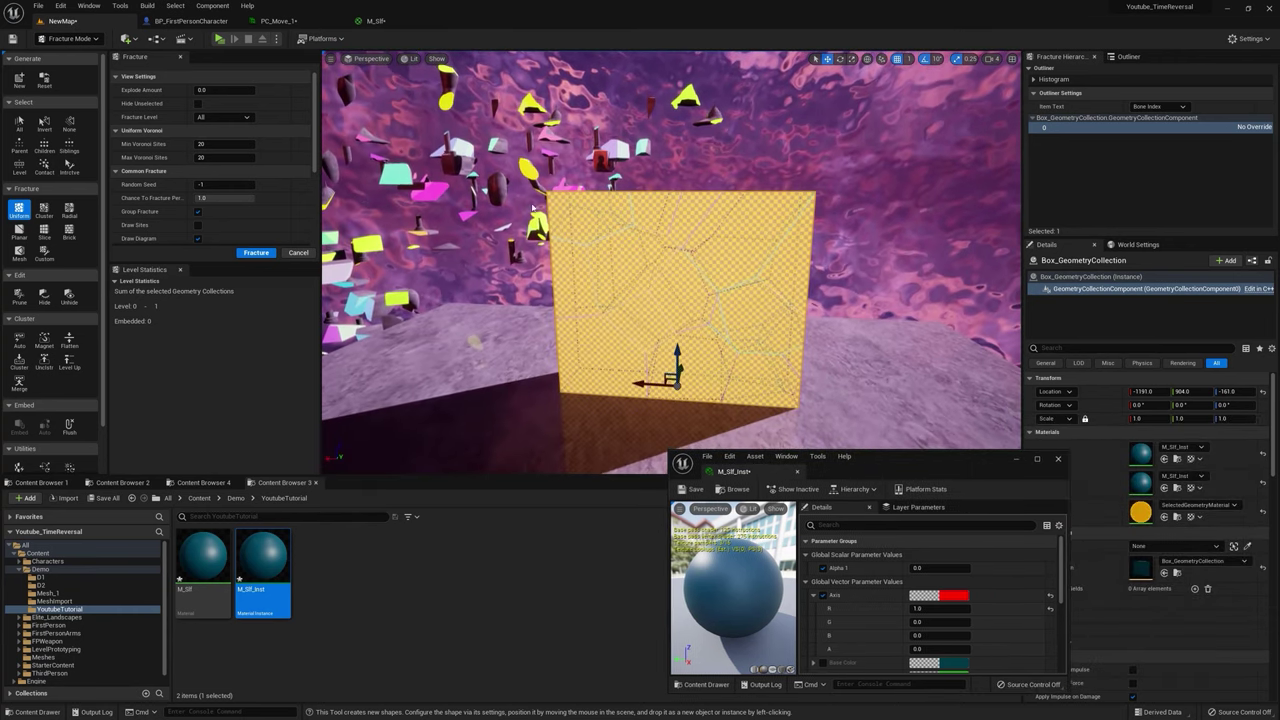
click(260, 255)
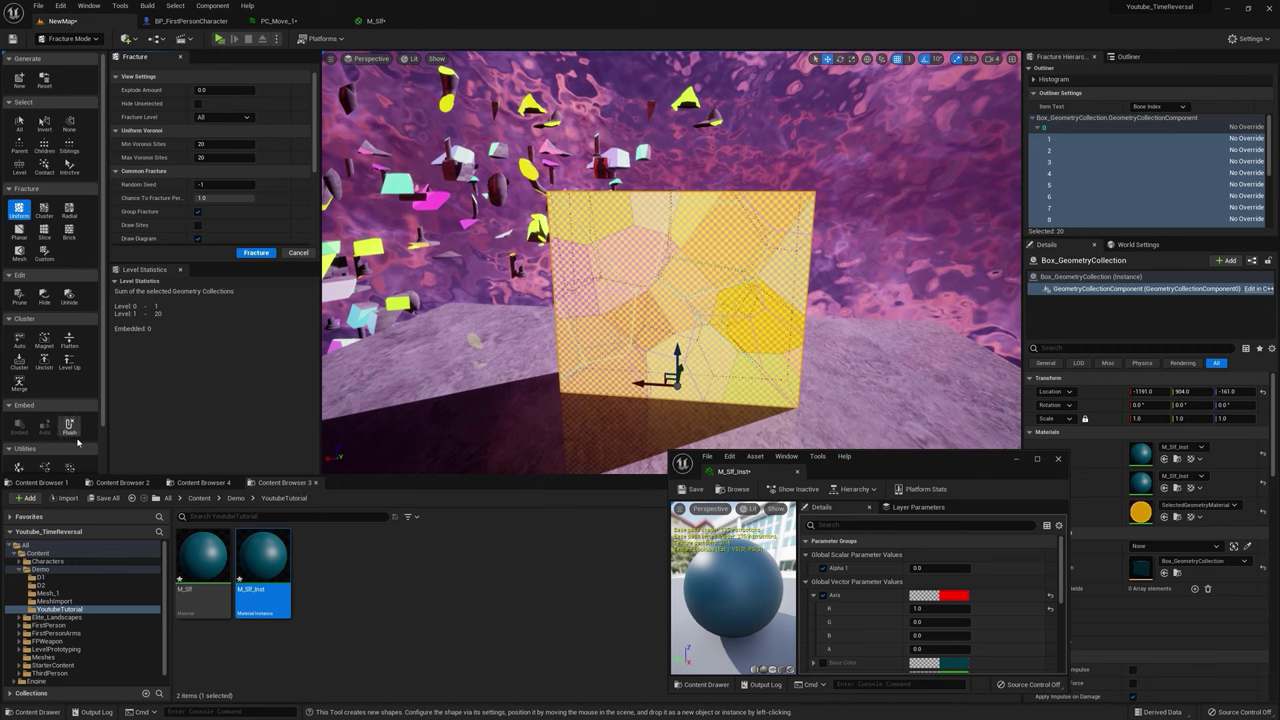
Step: Convert the fractured pieces to static meshes placed in the world, saved in Demo/Mesh_1 under the base name Box_GeometryCollection_SM
scroll(76, 370, down, 1)
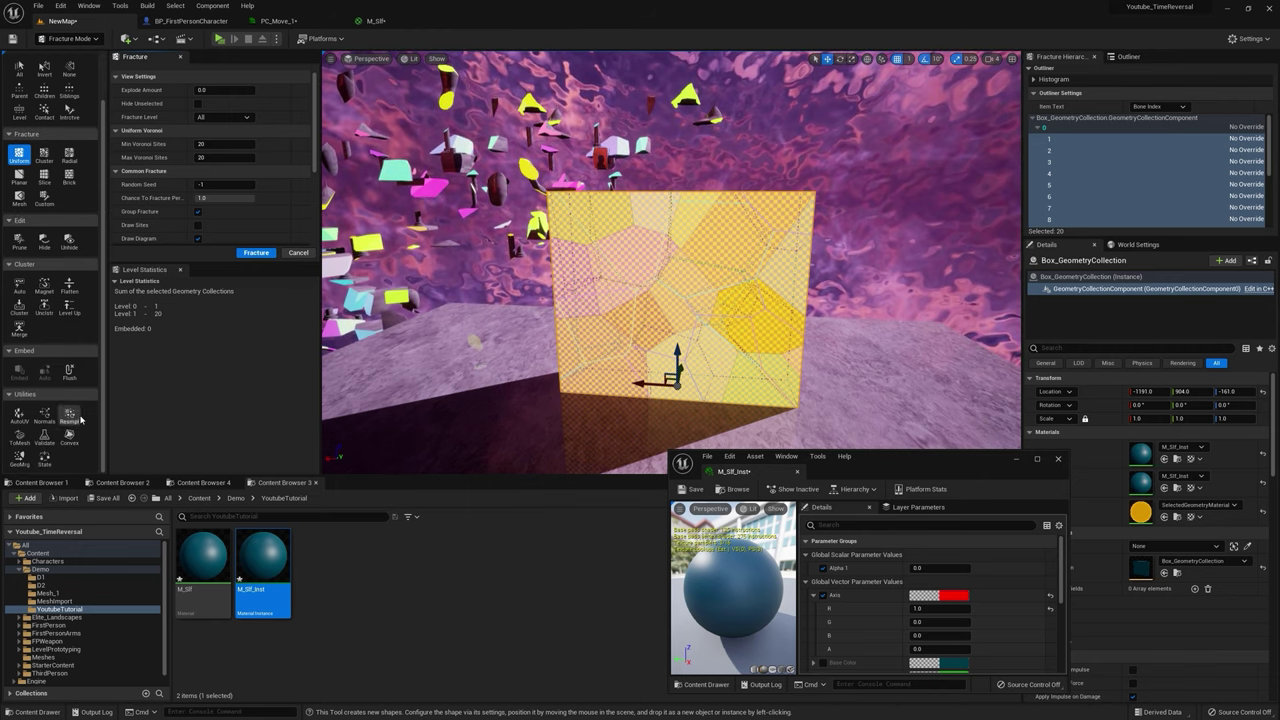
click(28, 439)
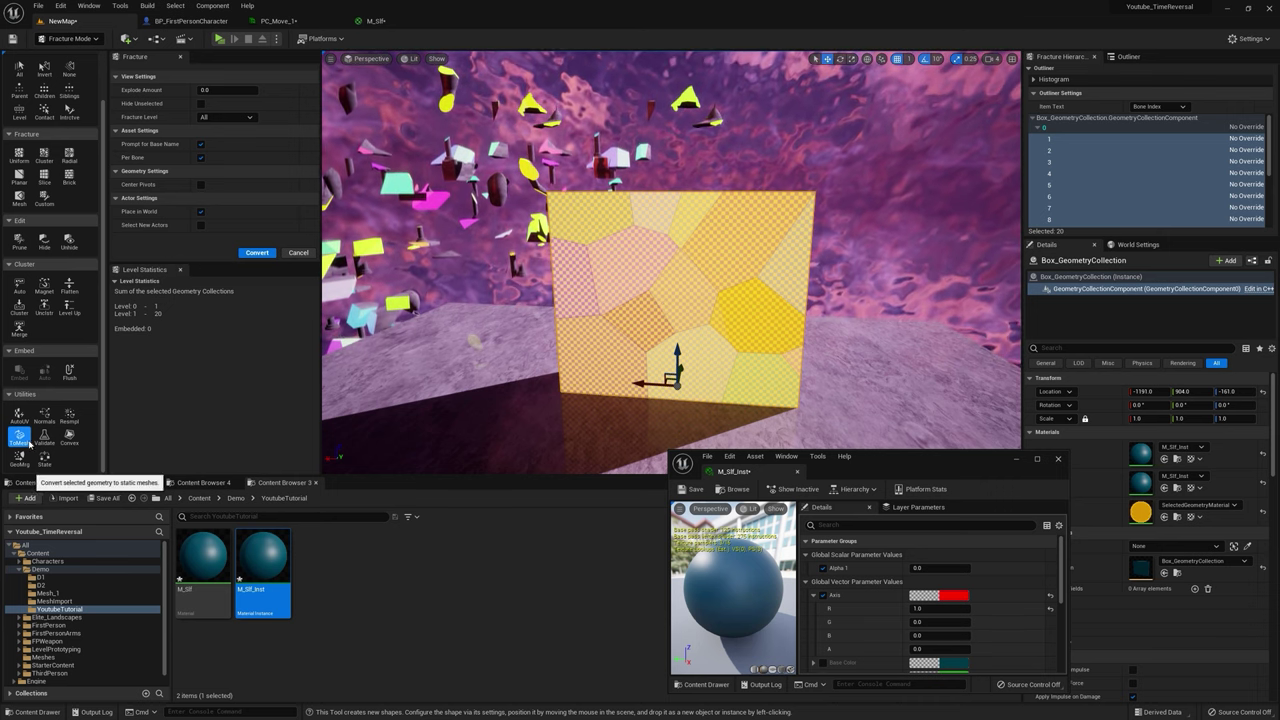
click(257, 253)
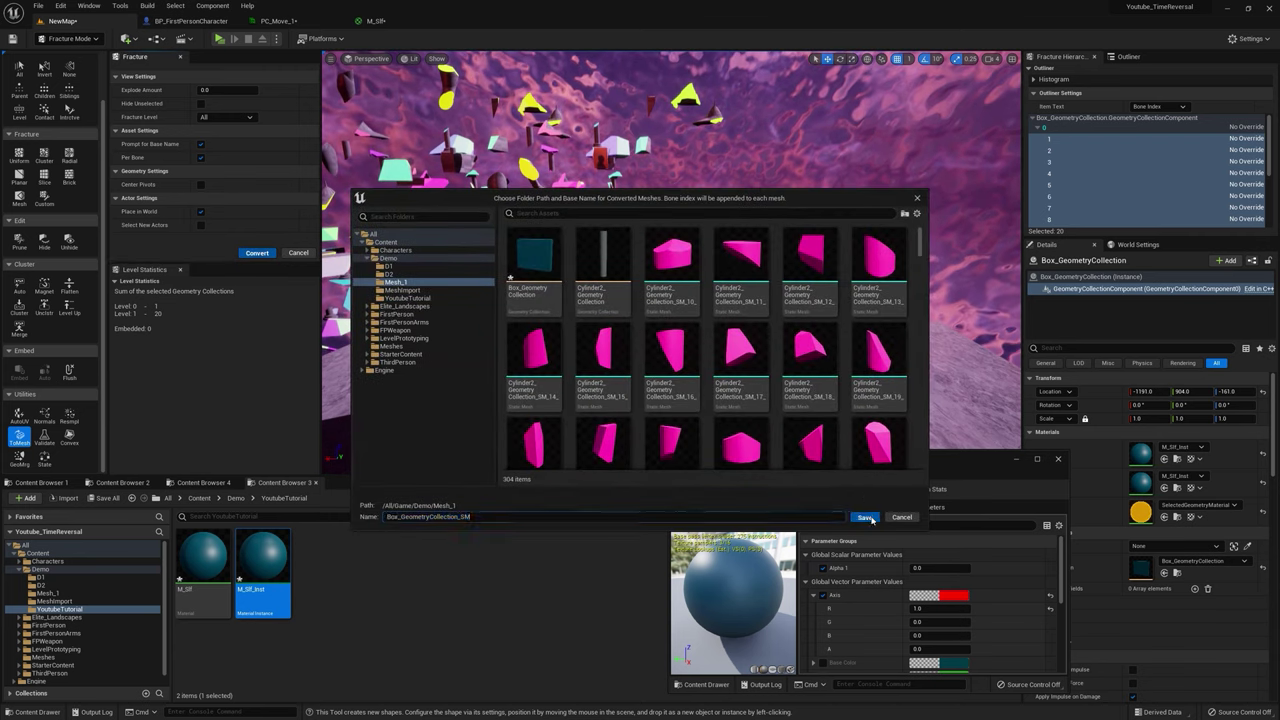
click(868, 517)
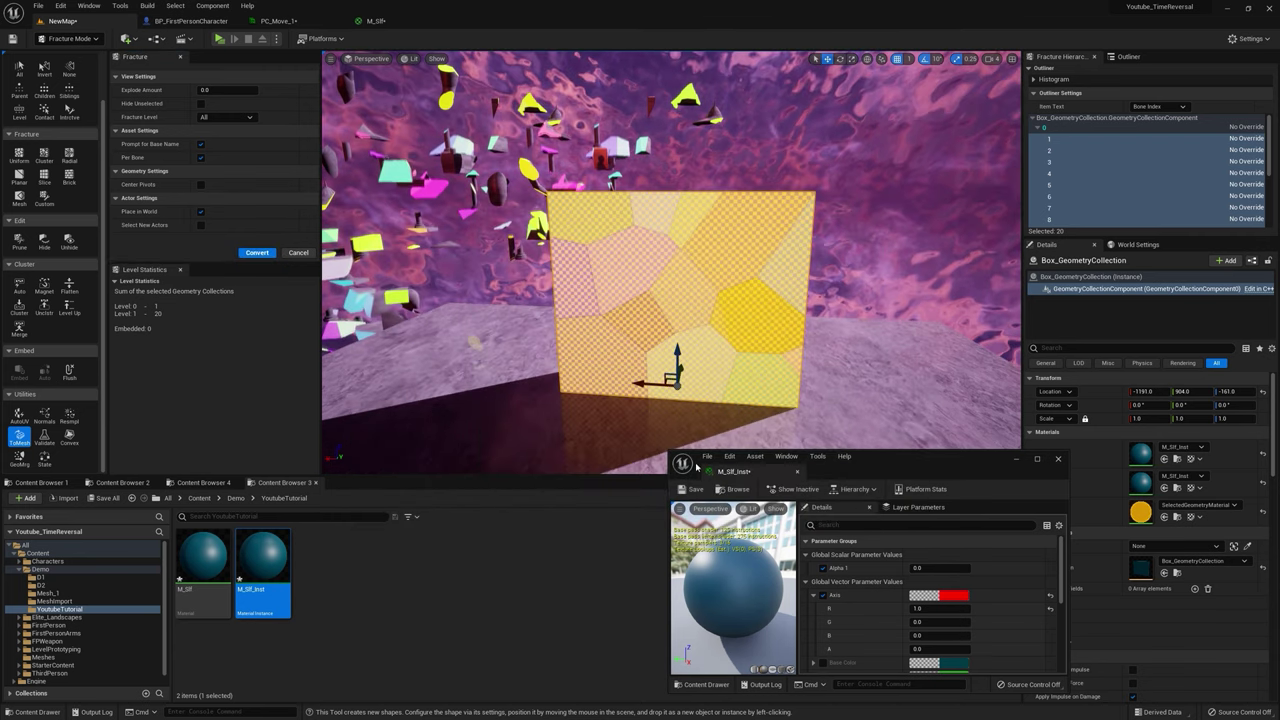
Step: Return to Select mode and delete the Box_GeometryCollection actor from the level
click(70, 38)
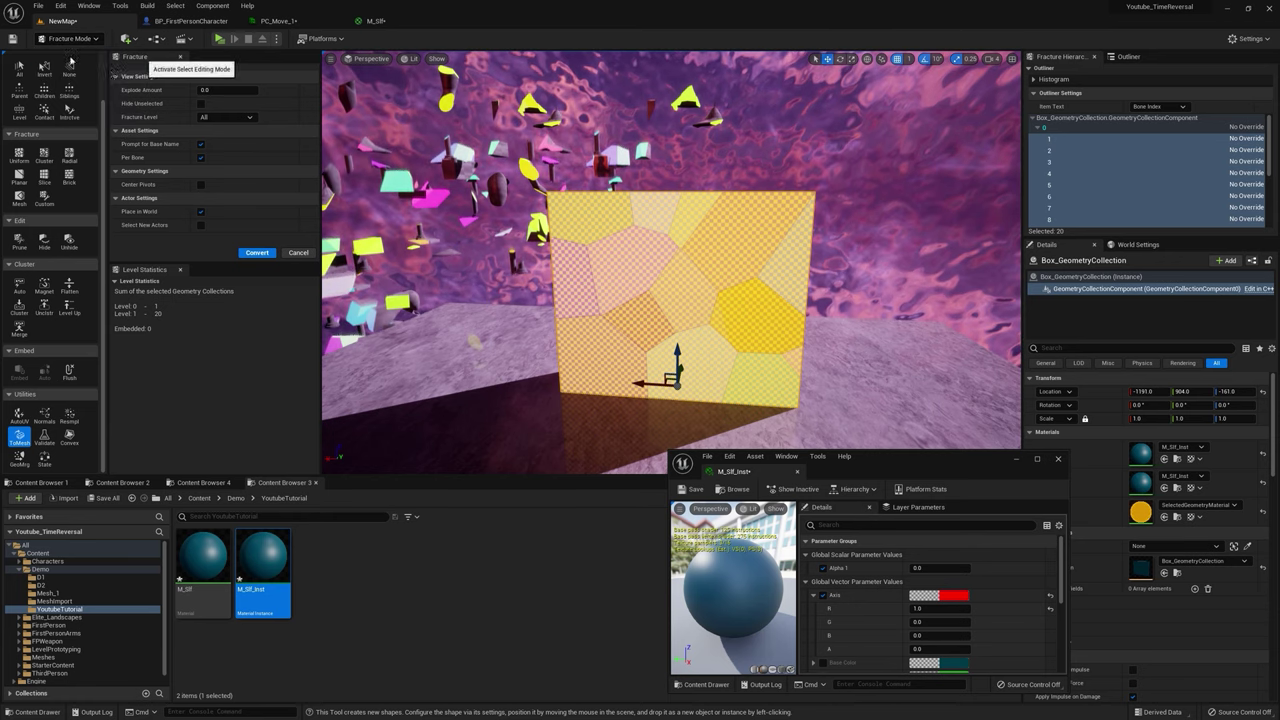
click(70, 66)
click(1101, 175)
click(1107, 163)
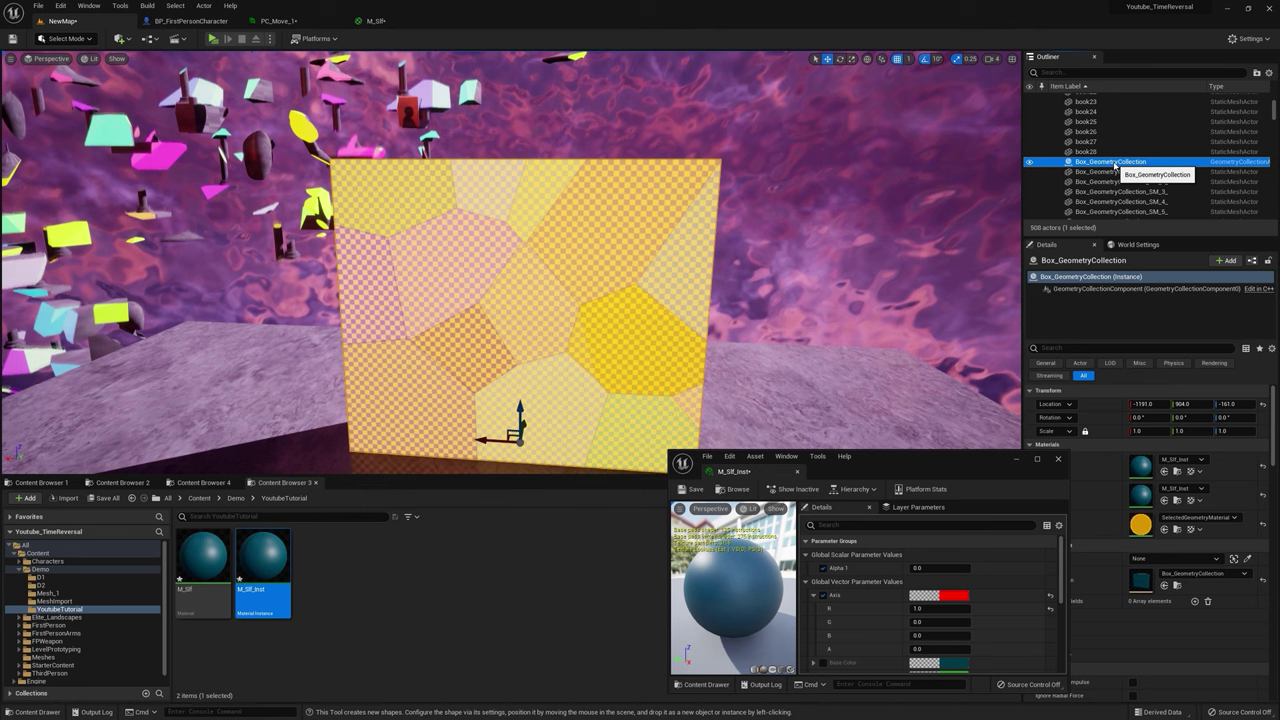
key(Delete)
Step: Pull one fractured piece out of the box's edge along X as a test and undo the move
click(686, 248)
right_drag(686, 248, 373, 324)
drag(405, 322, 444, 331)
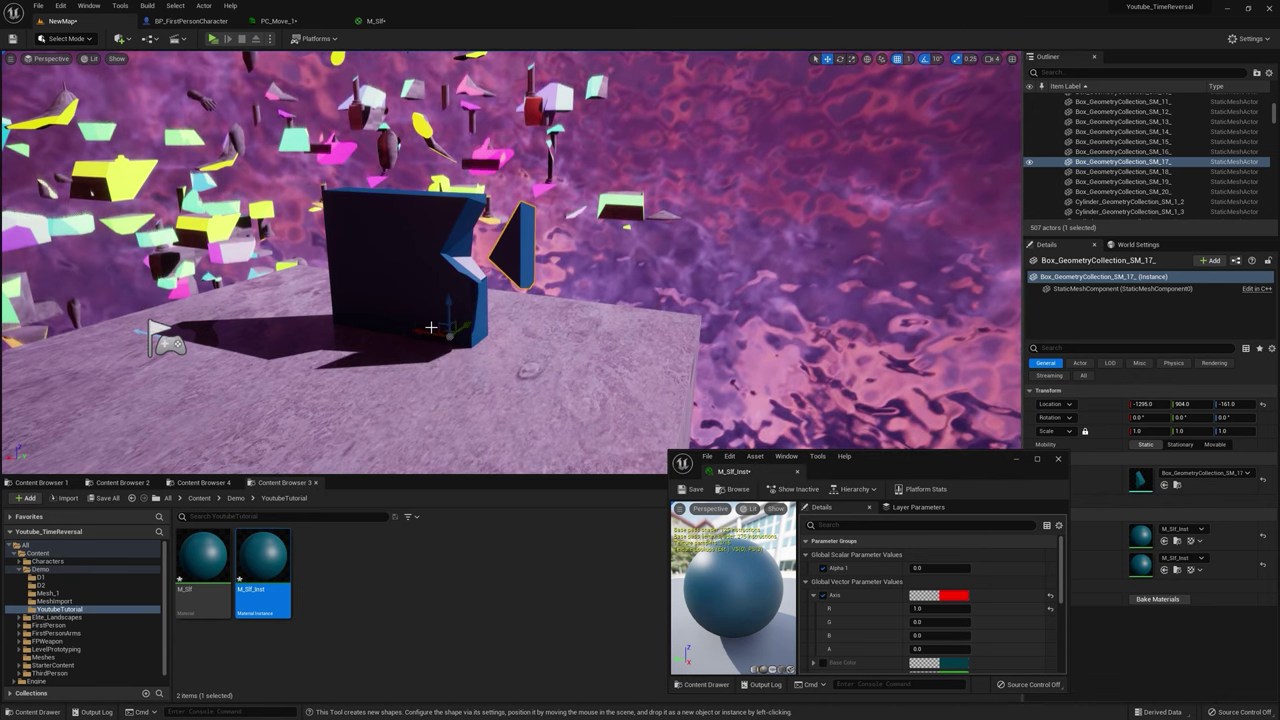
key(ctrl+z)
Step: Select all the Box_GeometryCollection_SM pieces and set Alpha 1 to 1.0 in M_Slf_Inst to topple them together
click(1160, 192)
scroll(1155, 160, up, 4)
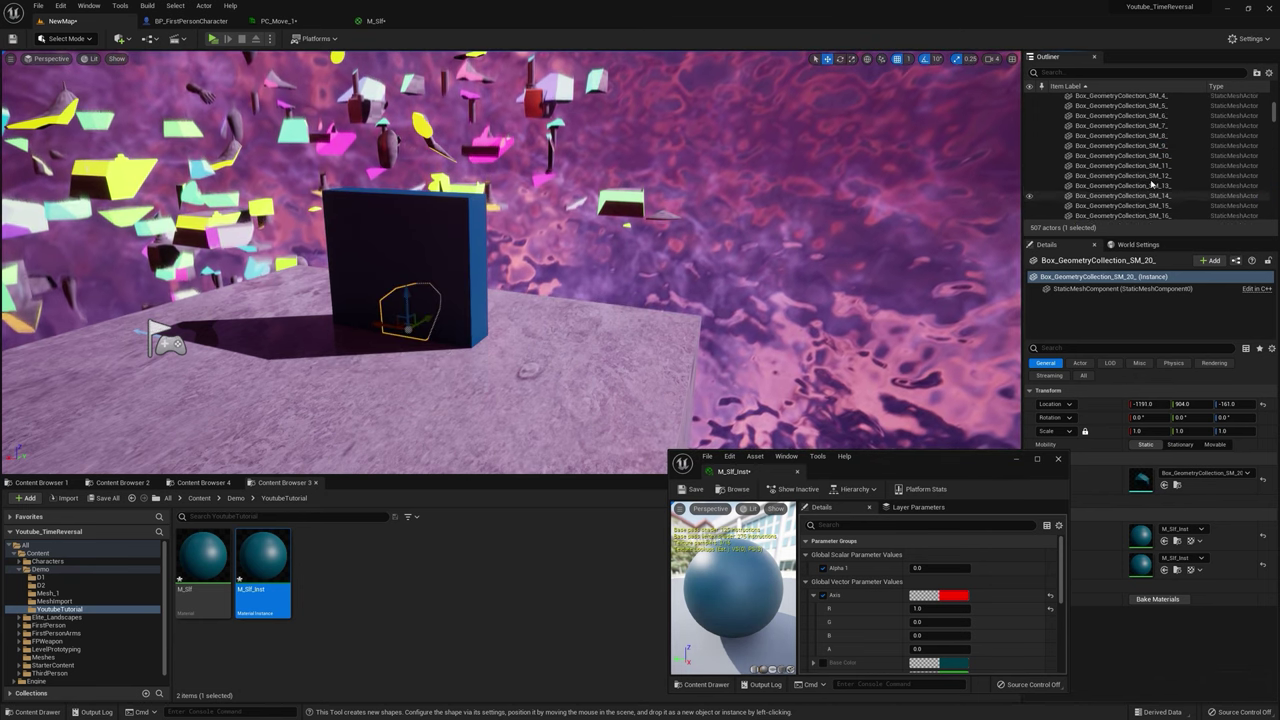
shift+click(1150, 114)
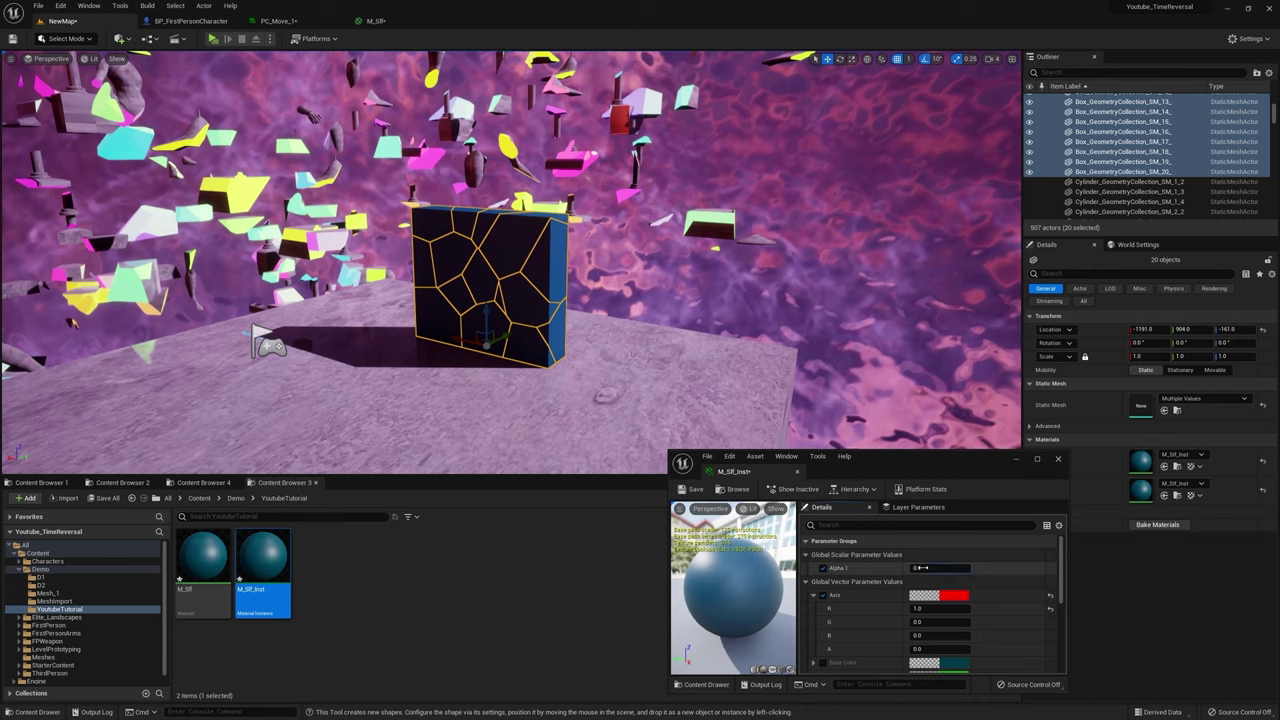
text(1)
key(Return)
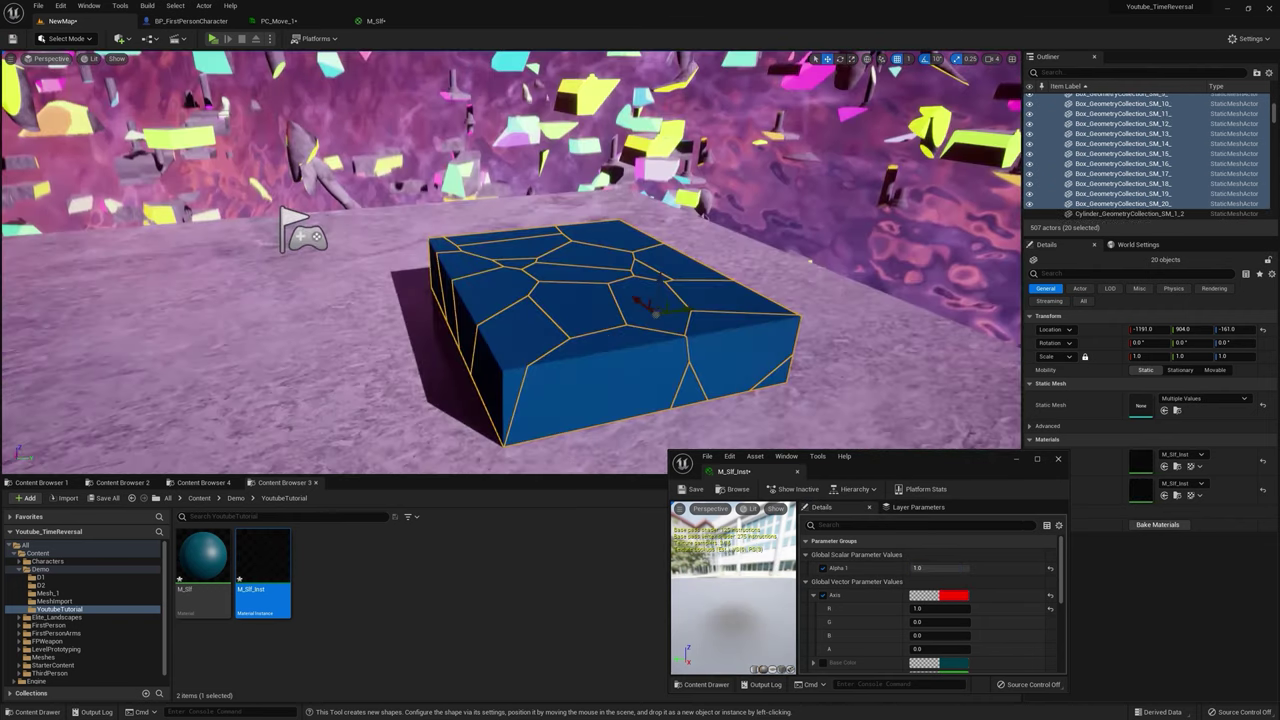
Step: Switch Alpha 1 in M_Slf_Inst to 0.0 and back to 1.0 to compare the standing and toppled box
key(w)
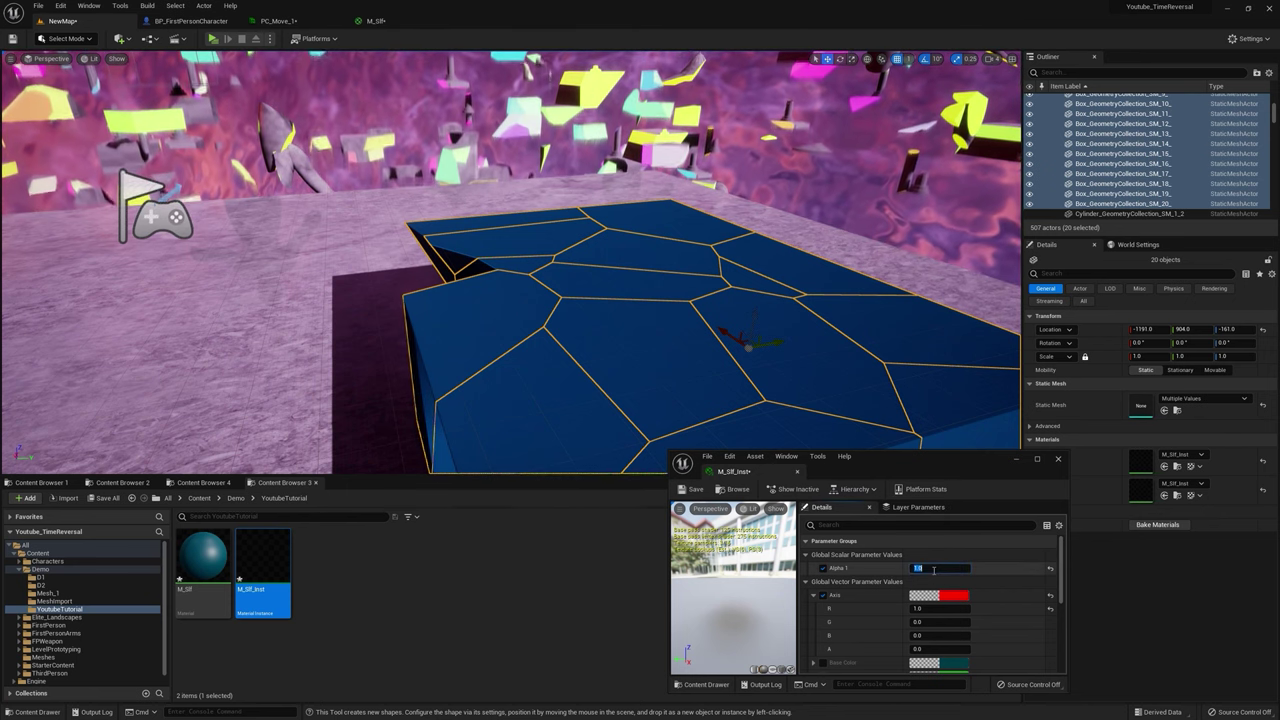
key(Return)
right_drag(703, 283, 780, 205)
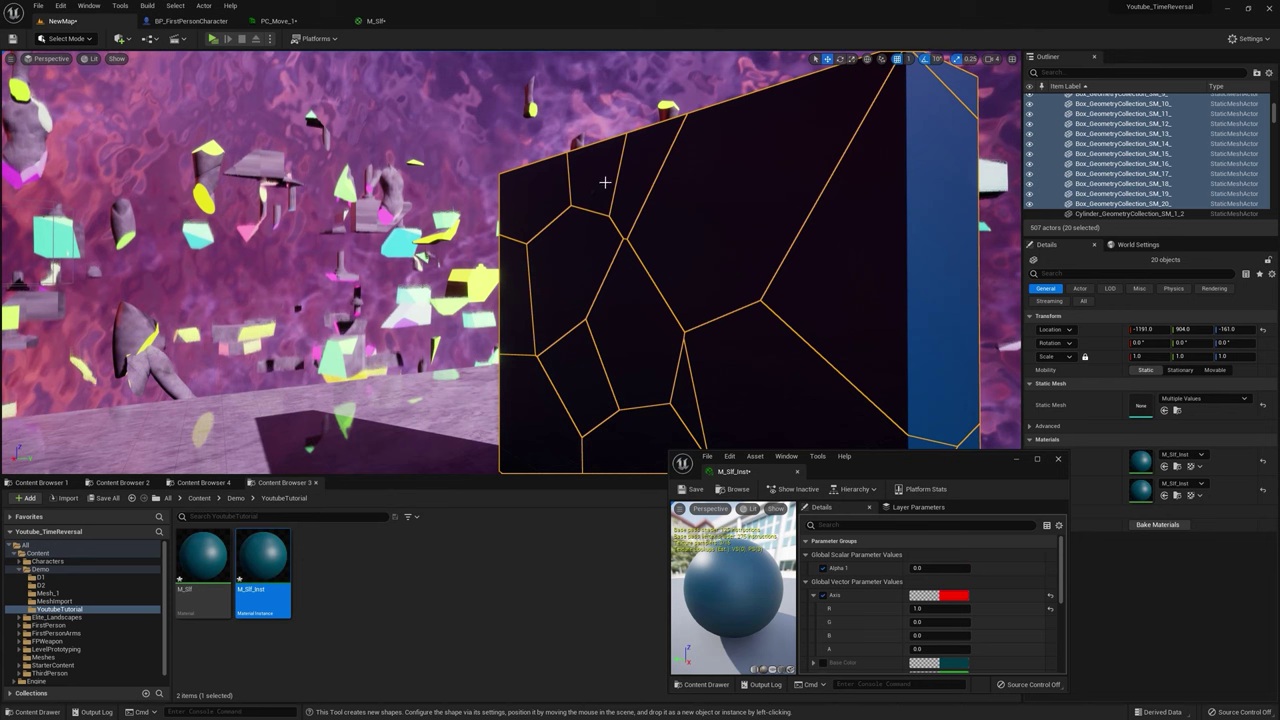
click(932, 568)
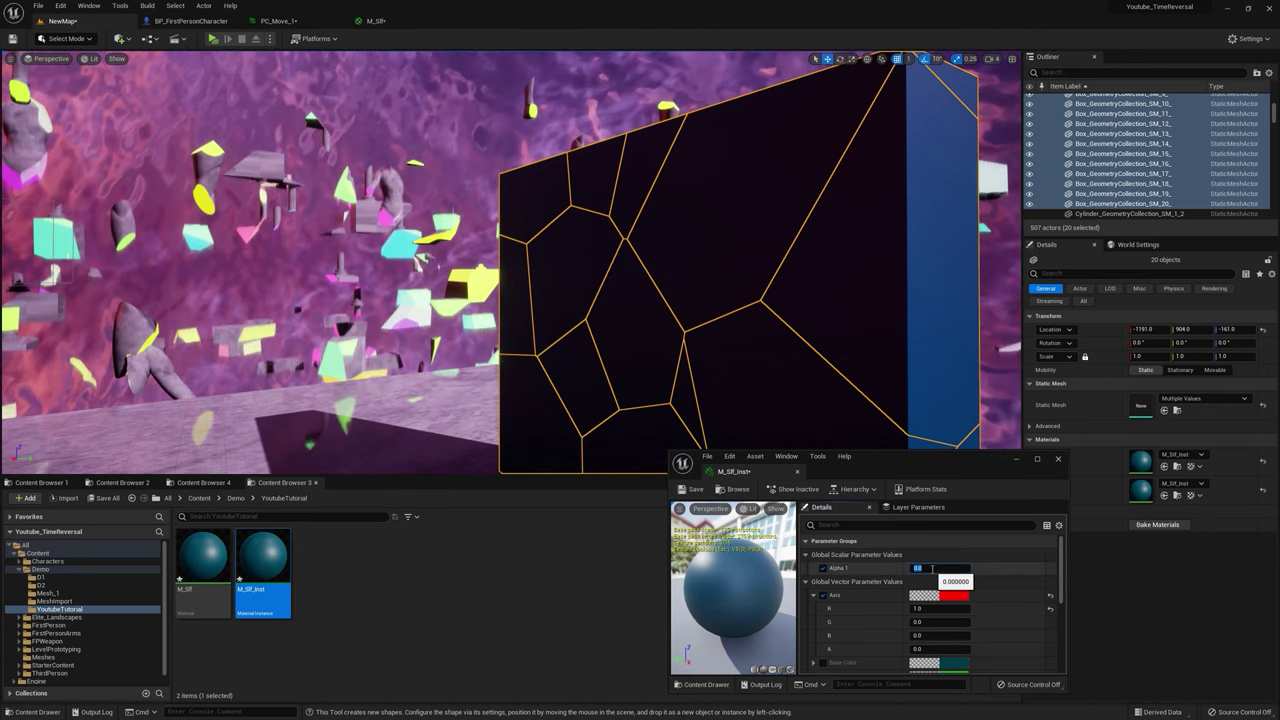
text(1)
key(Return)
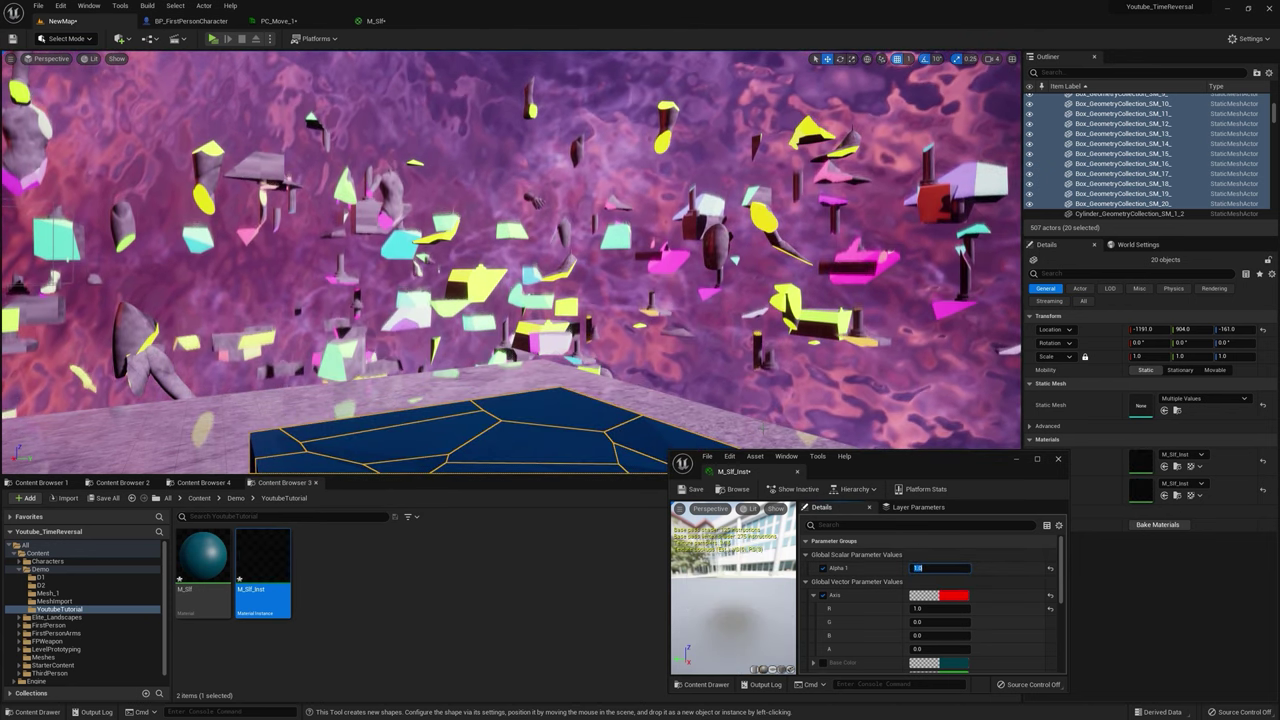
Step: Filter the selected pieces' properties by "bound", set Bounds Scale to 5.0 and check the toppled box from several angles
right_drag(742, 399, 712, 500)
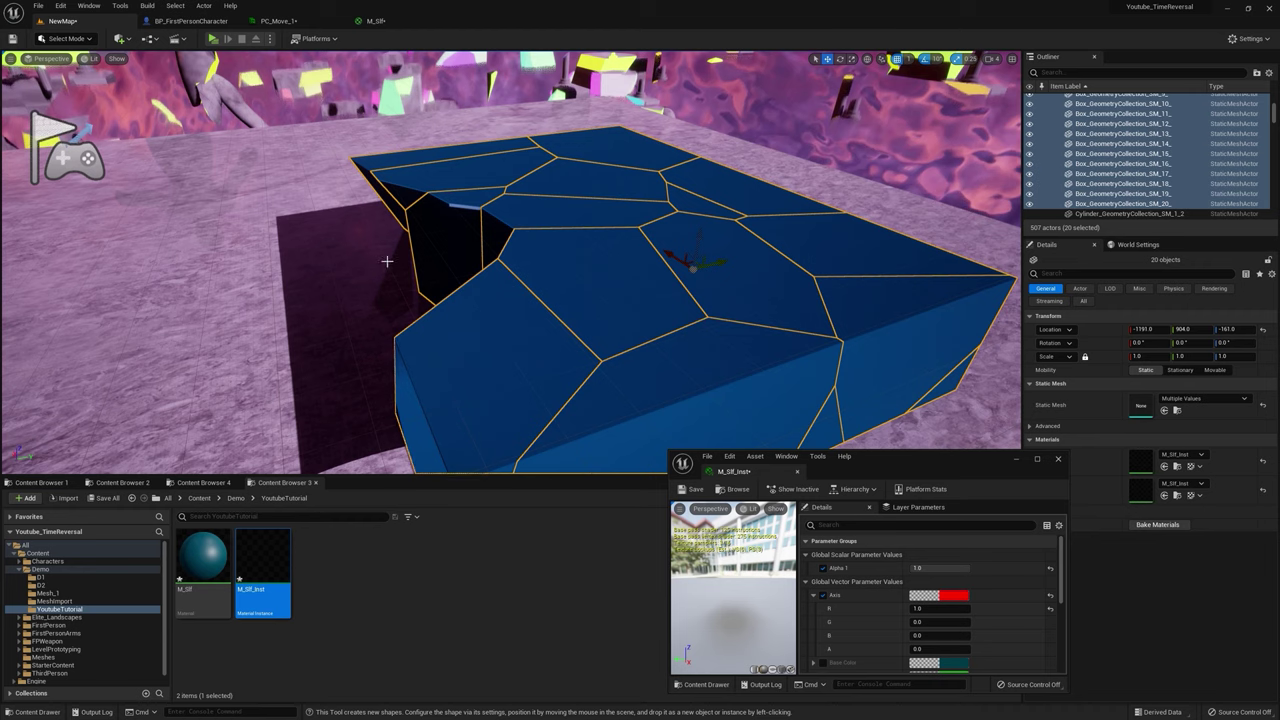
right_drag(796, 265, 778, 115)
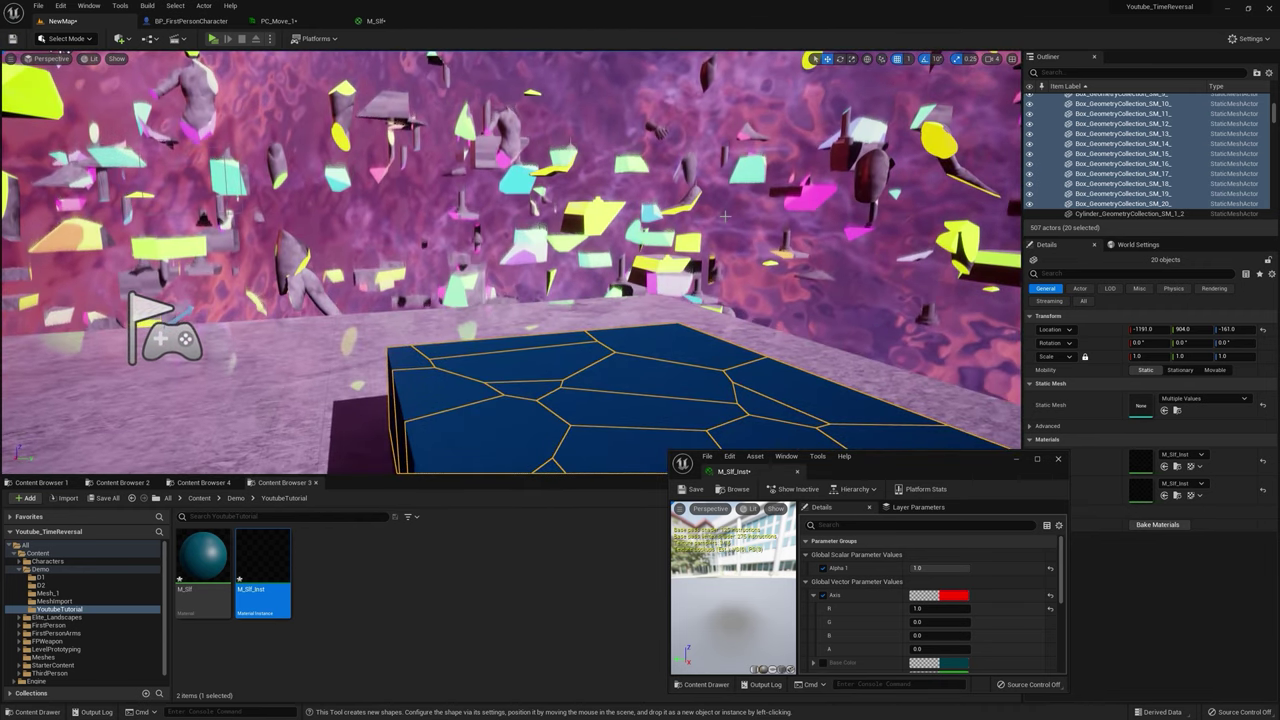
right_drag(724, 215, 821, 363)
drag(911, 467, 823, 480)
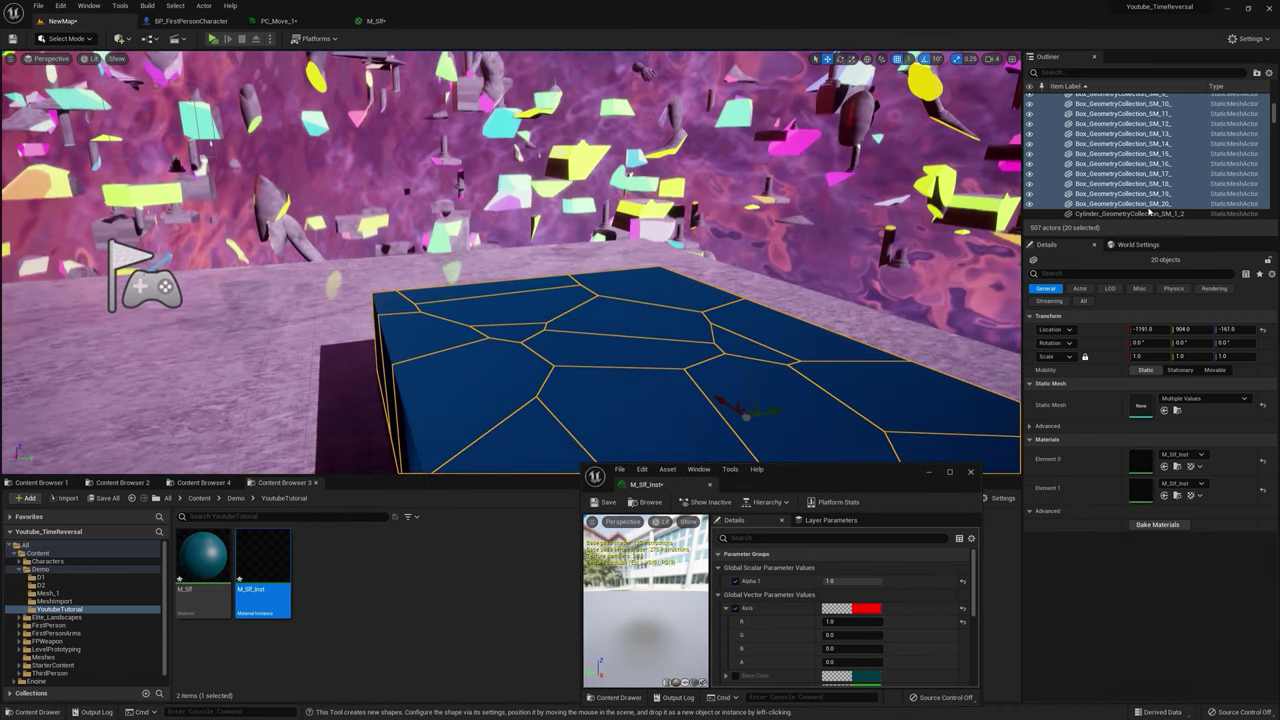
click(1074, 273)
text(bound)
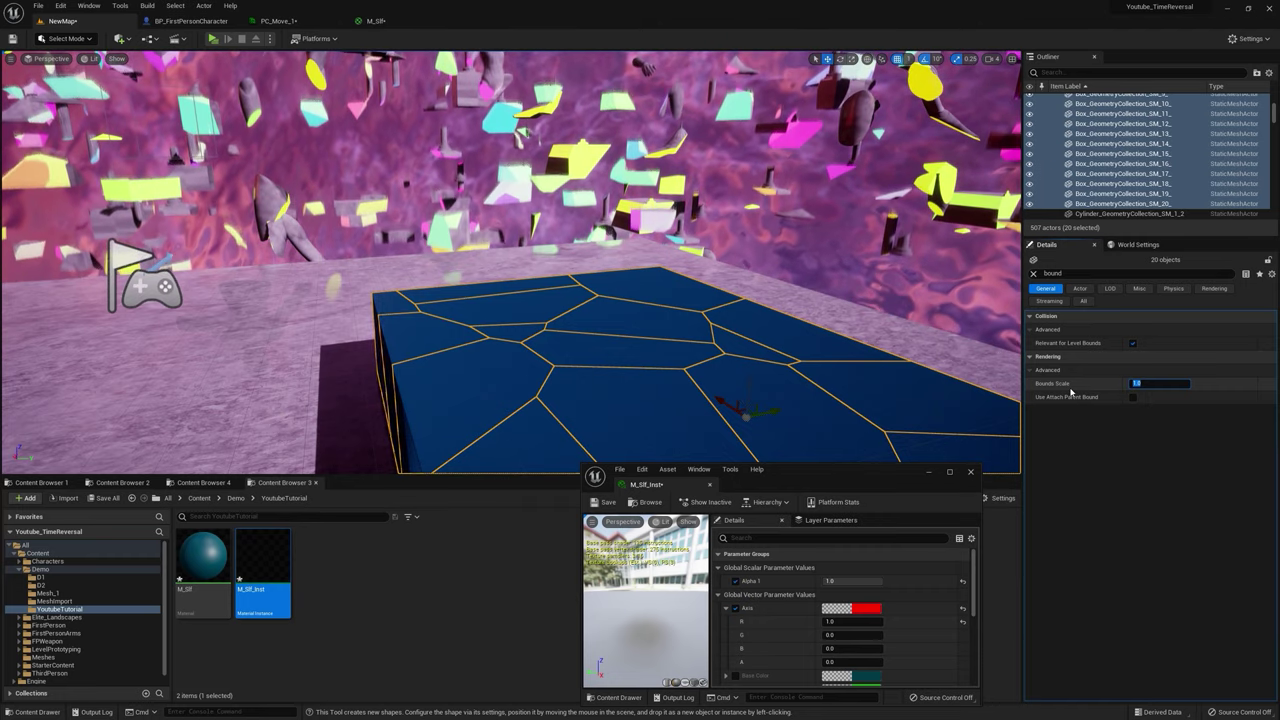
right_drag(738, 297, 590, 380)
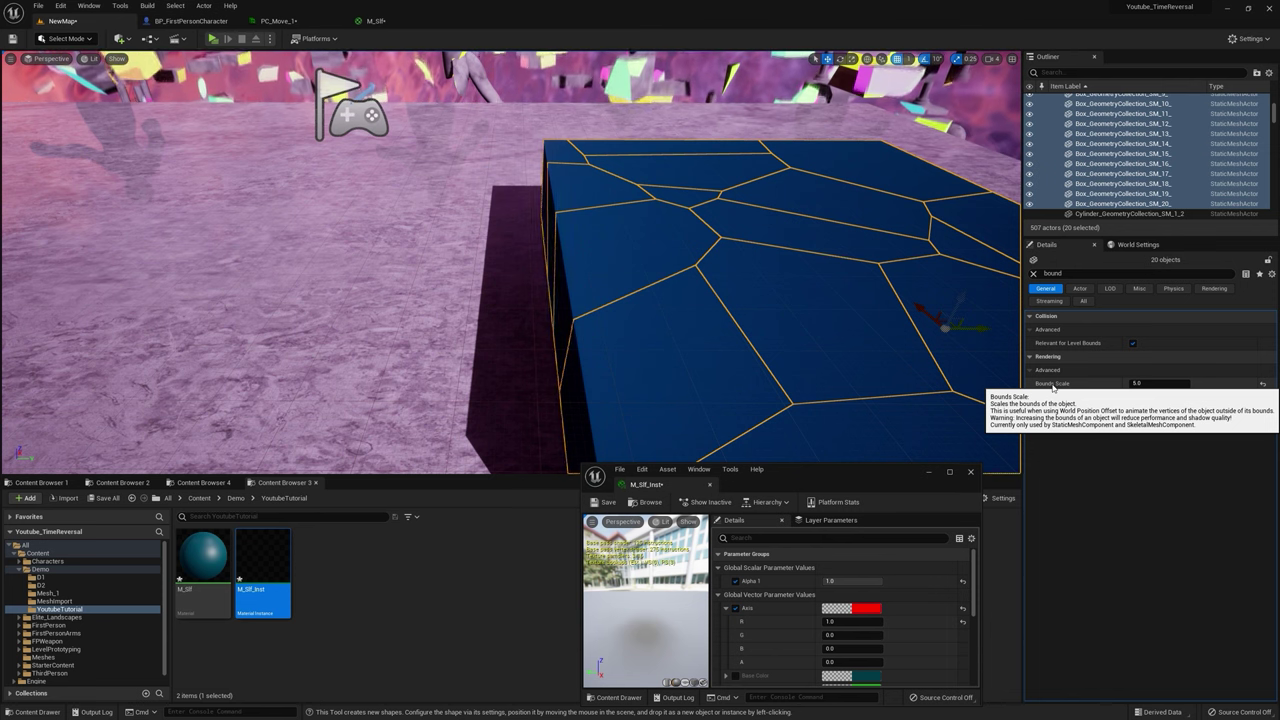
right_drag(914, 329, 945, 329)
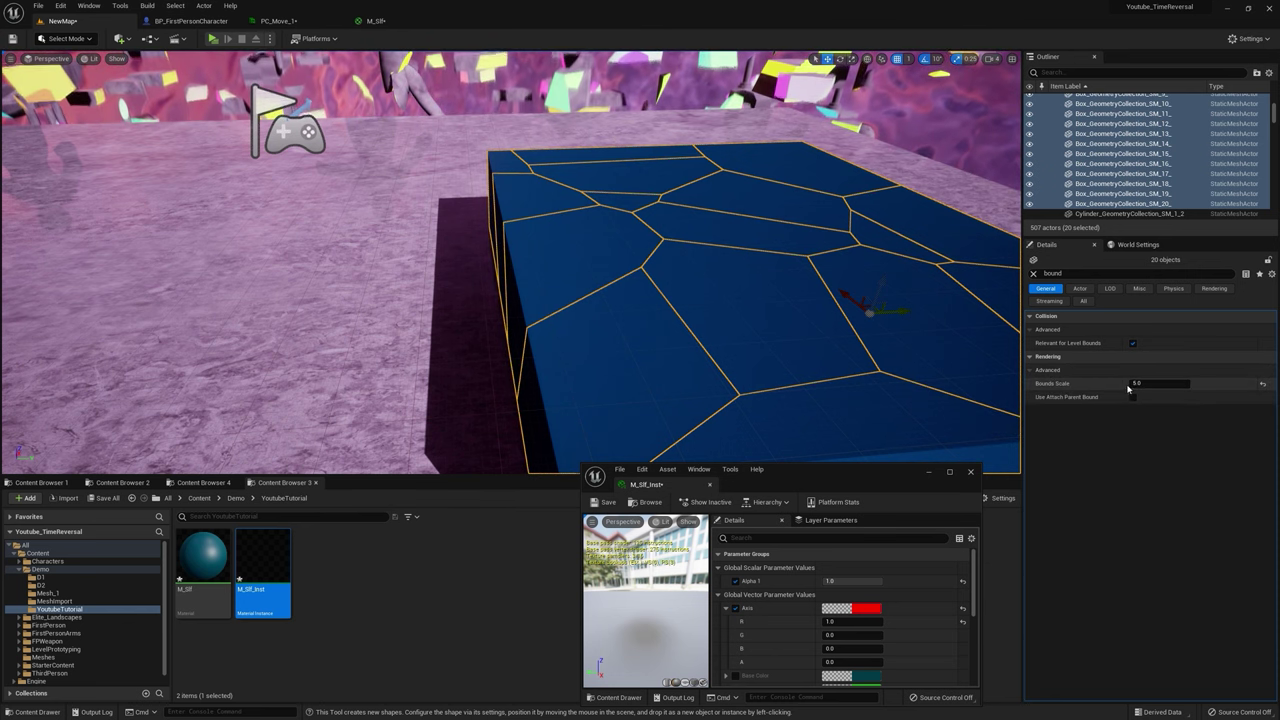
right_drag(820, 290, 680, 357)
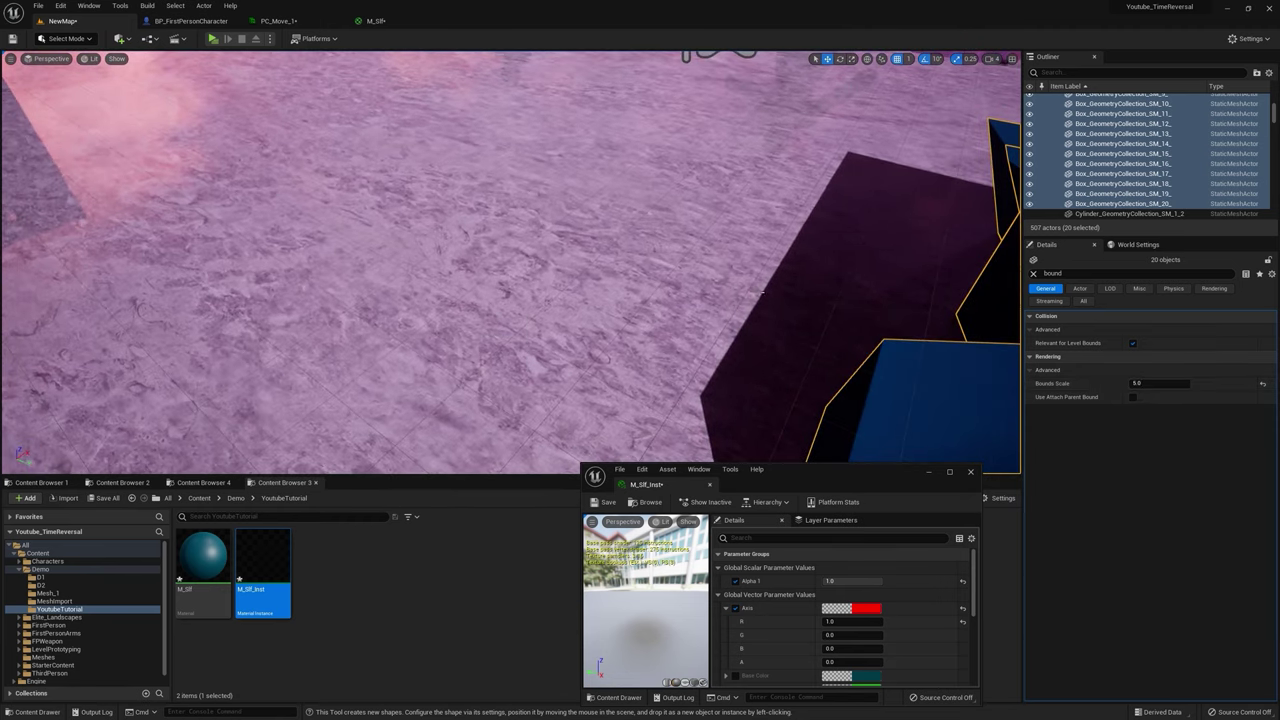
Step: Set the Bounds Scale of all selected pieces to 10.0 and clear the property filter
click(1156, 385)
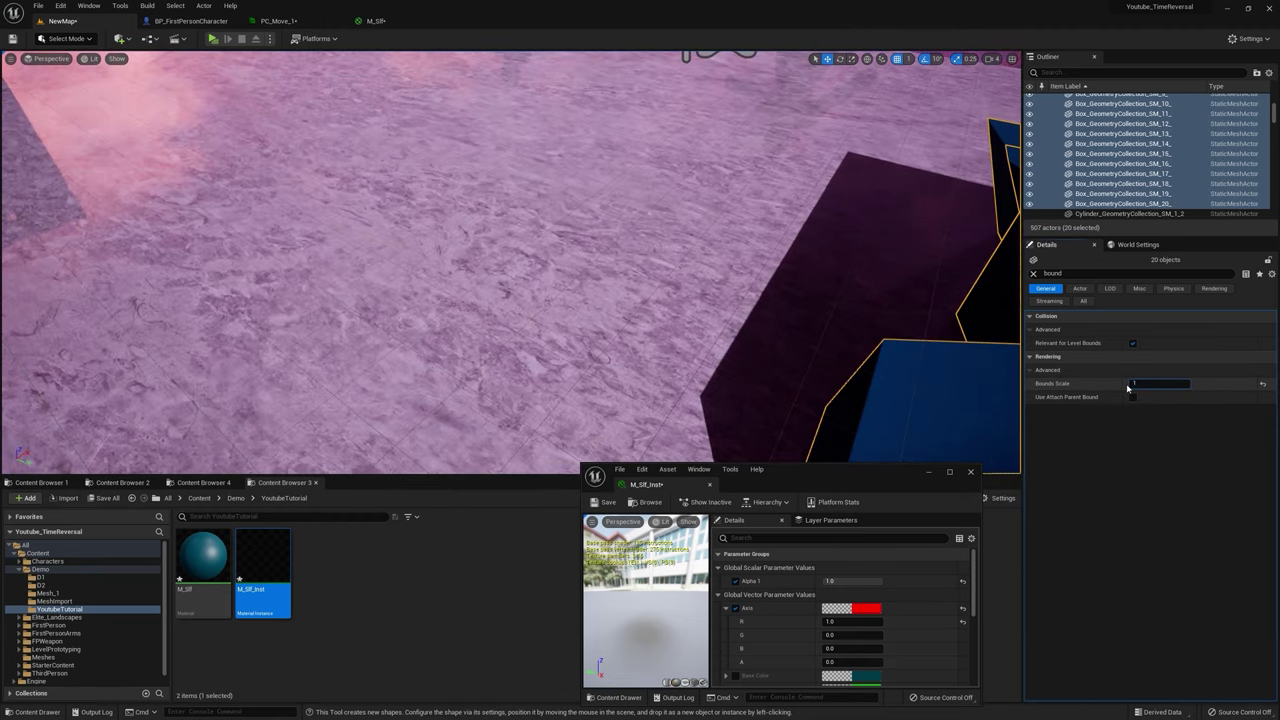
key(Return)
right_drag(855, 305, 968, 260)
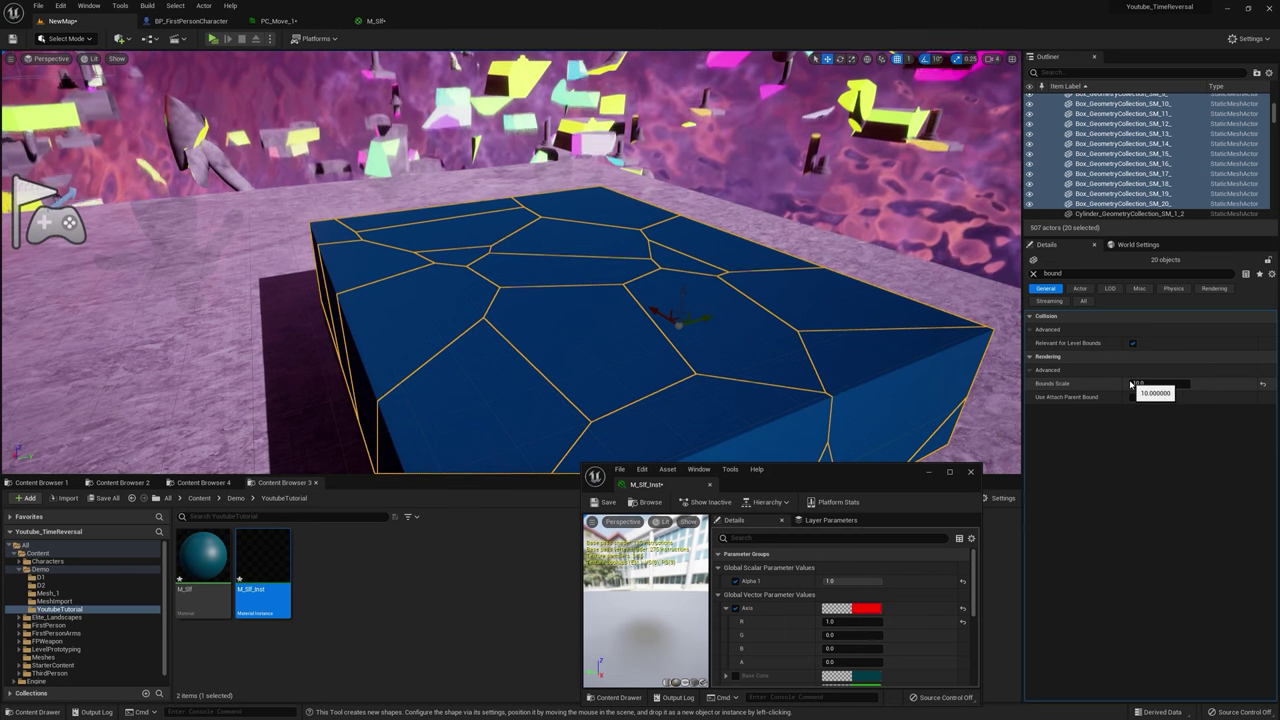
right_drag(950, 321, 934, 317)
key(s)
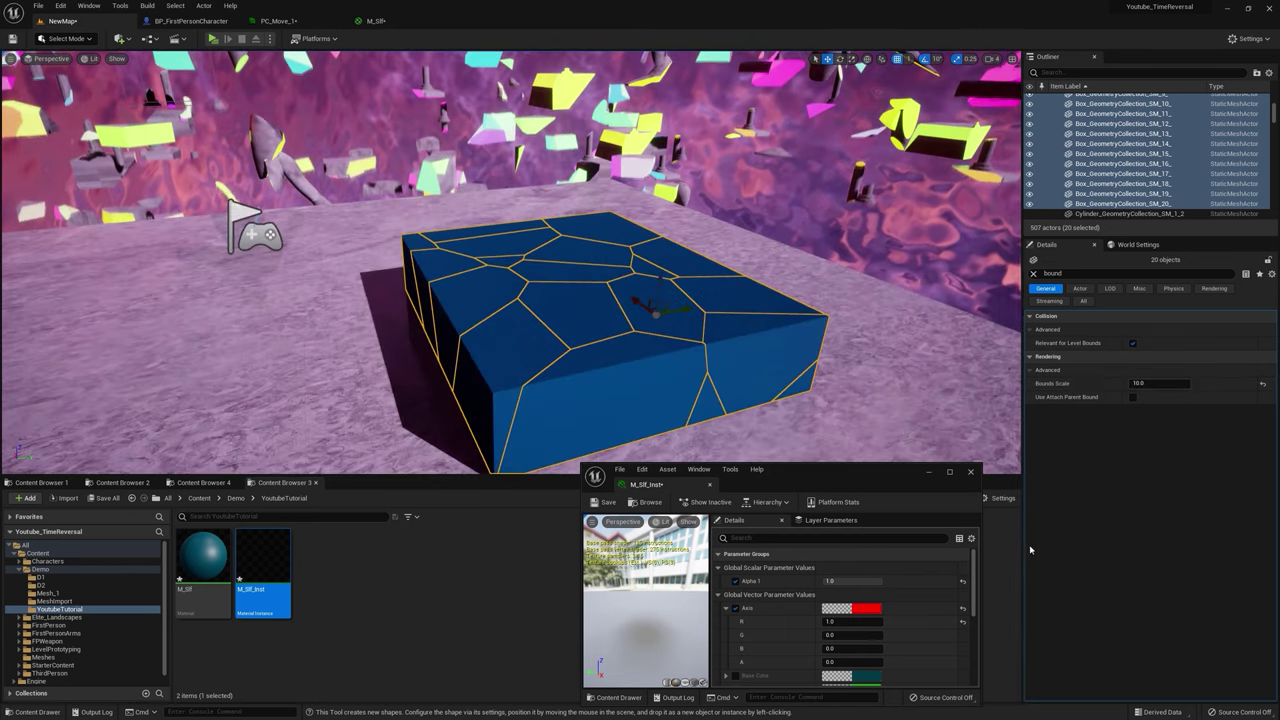
mouse_move(868, 581)
mouse_down()
mouse_move(812, 581)
mouse_move(875, 580)
mouse_up()
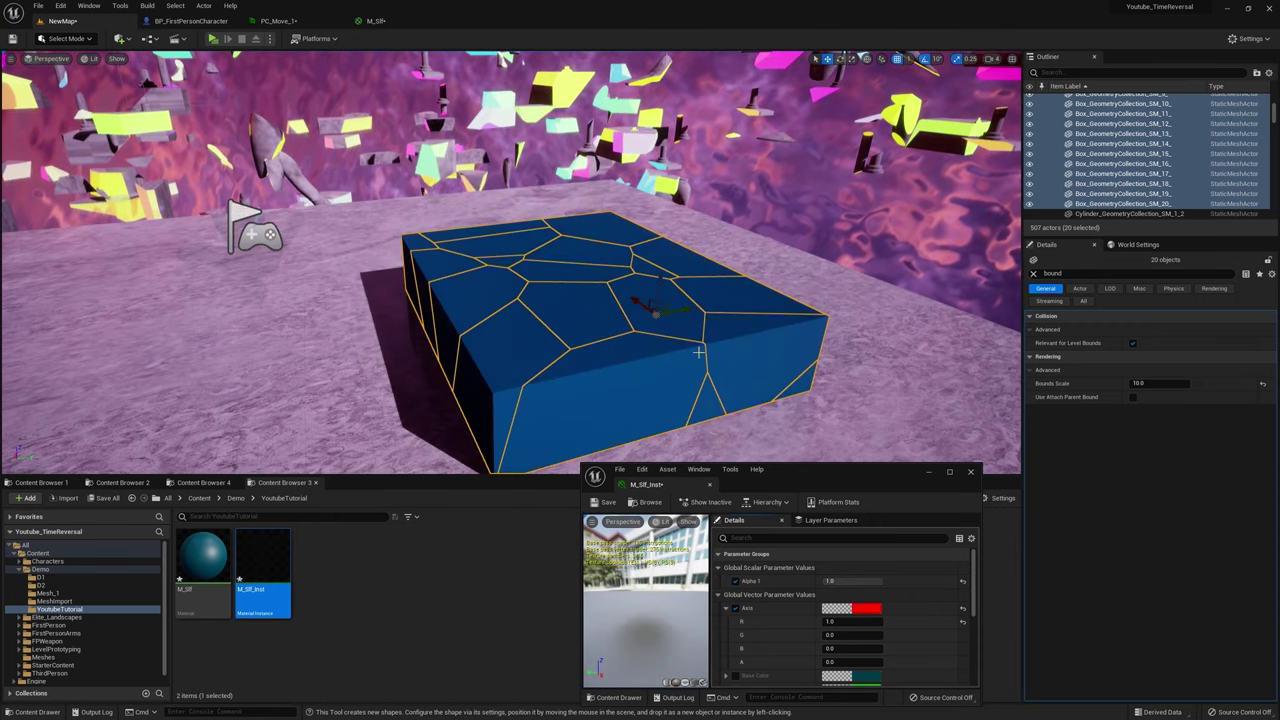
click(1034, 273)
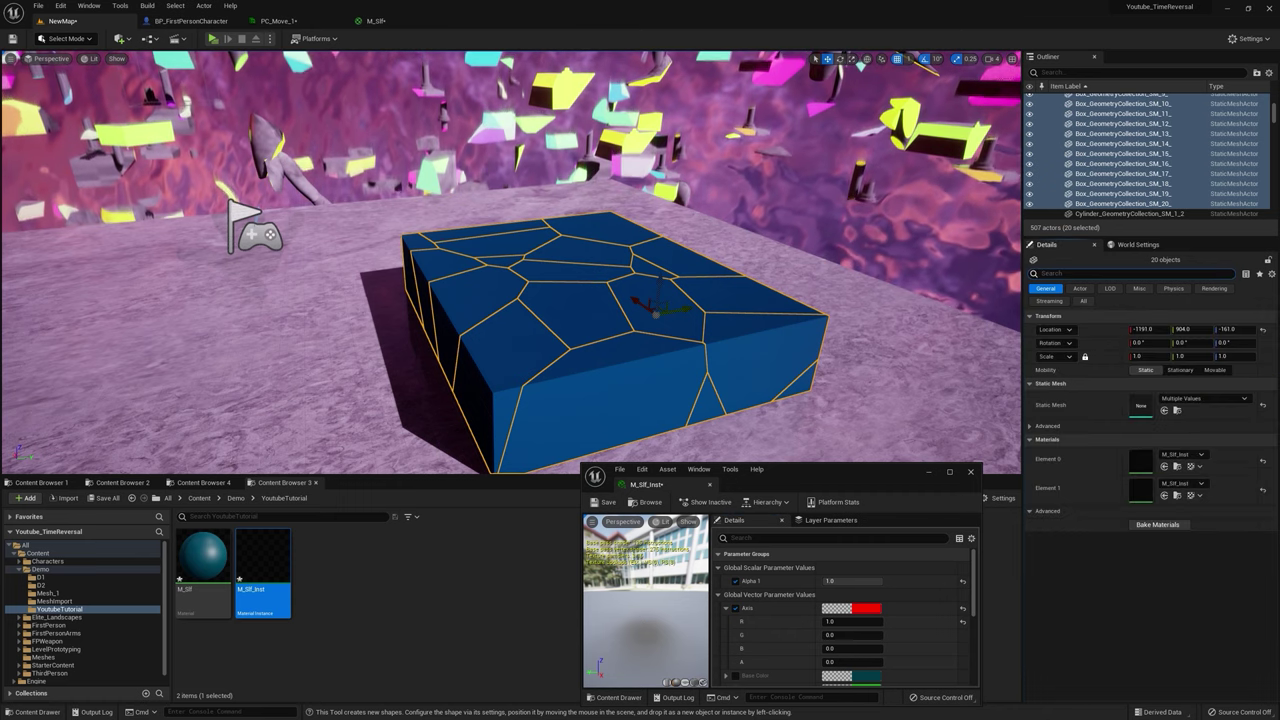
Step: Add a vector parameter named Location to the M_Slf graph, connect it to World Position Offset and apply the material
drag(876, 484, 1059, 463)
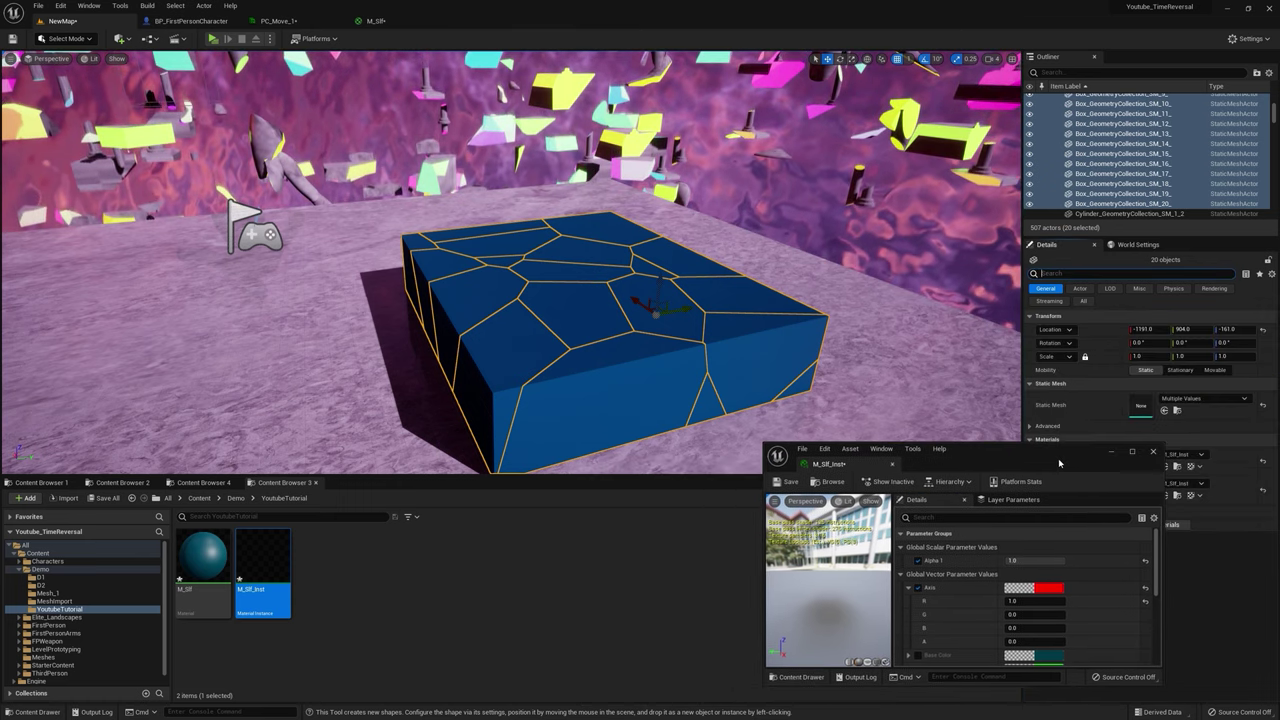
click(380, 21)
right_drag(945, 311, 532, 270)
right_drag(706, 202, 794, 191)
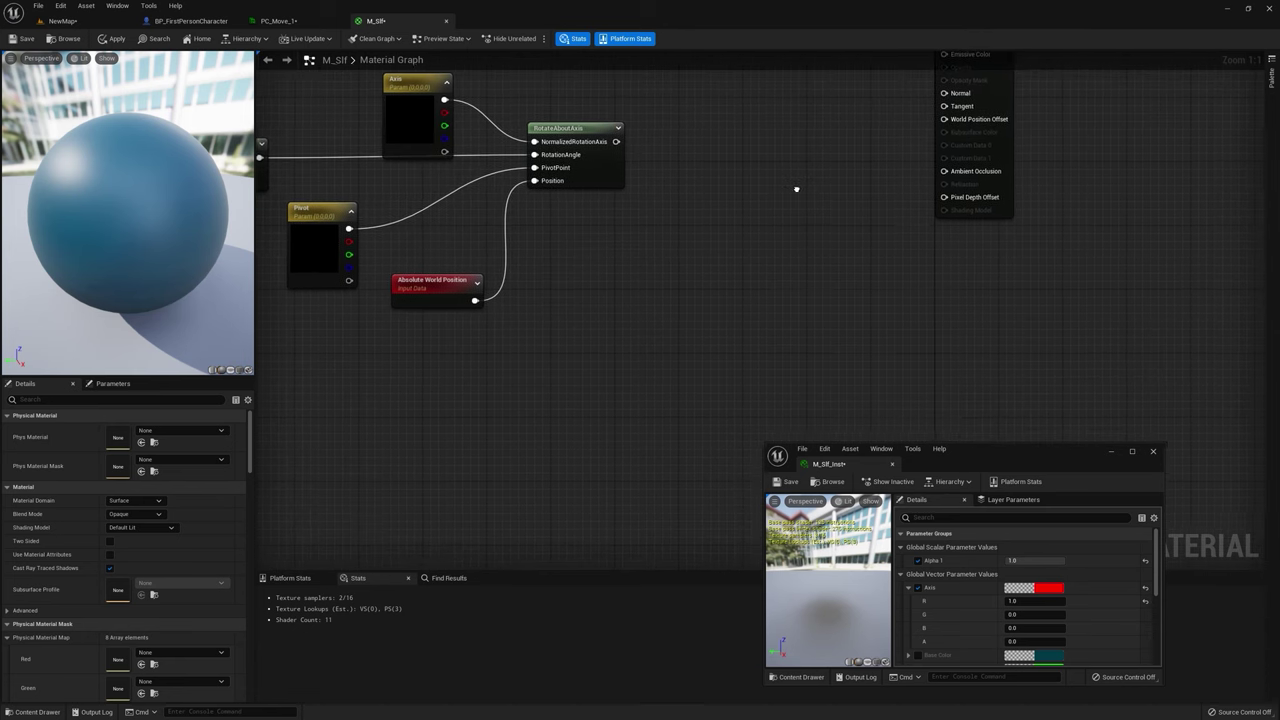
key(v)
click(657, 236)
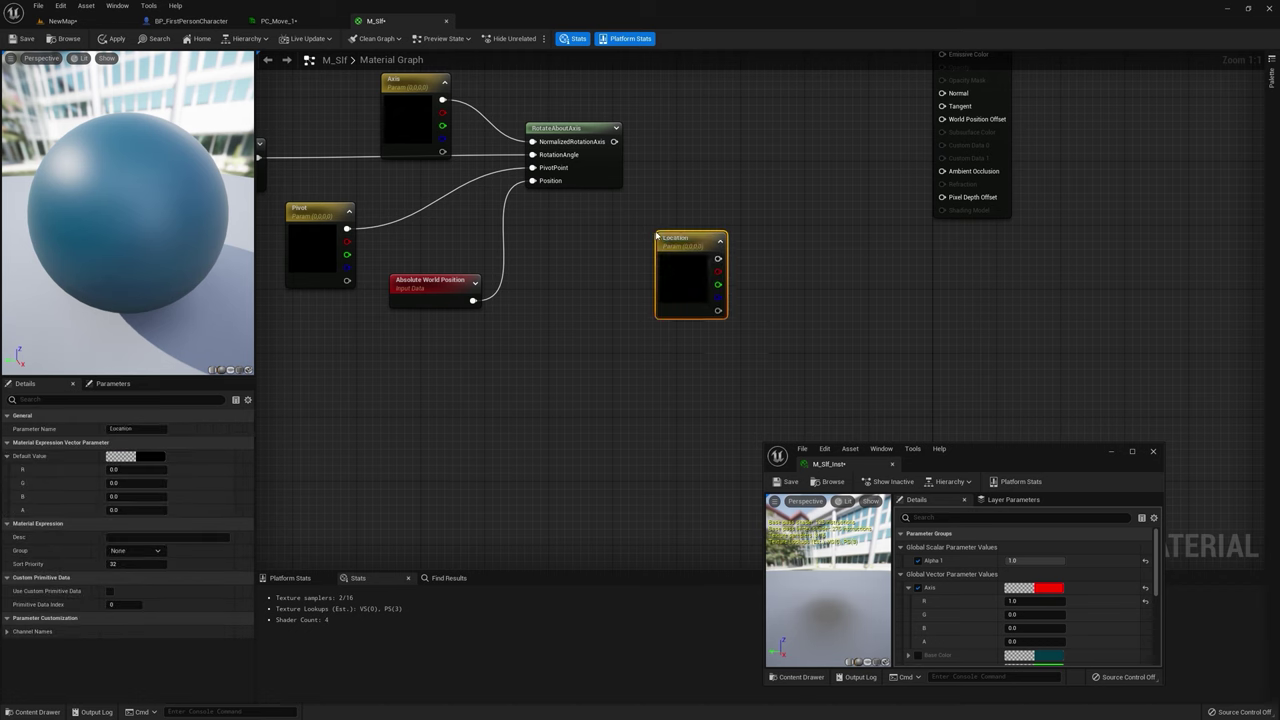
drag(706, 250, 964, 121)
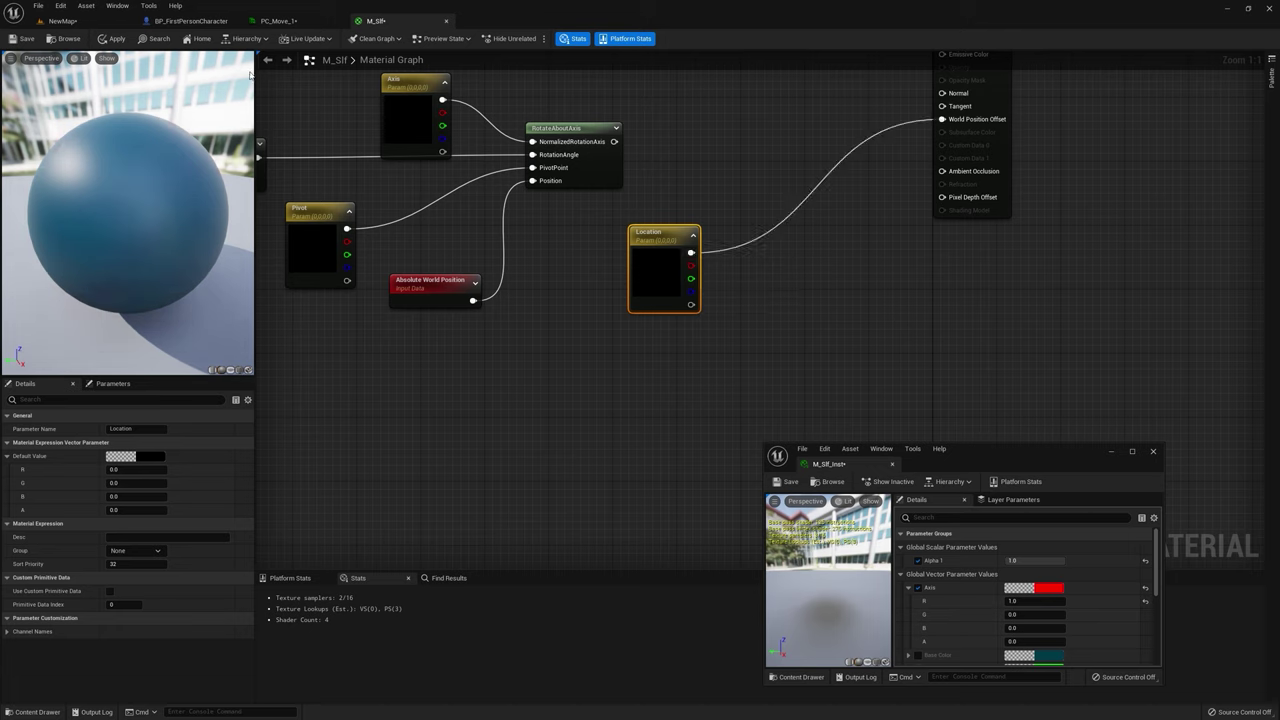
click(111, 38)
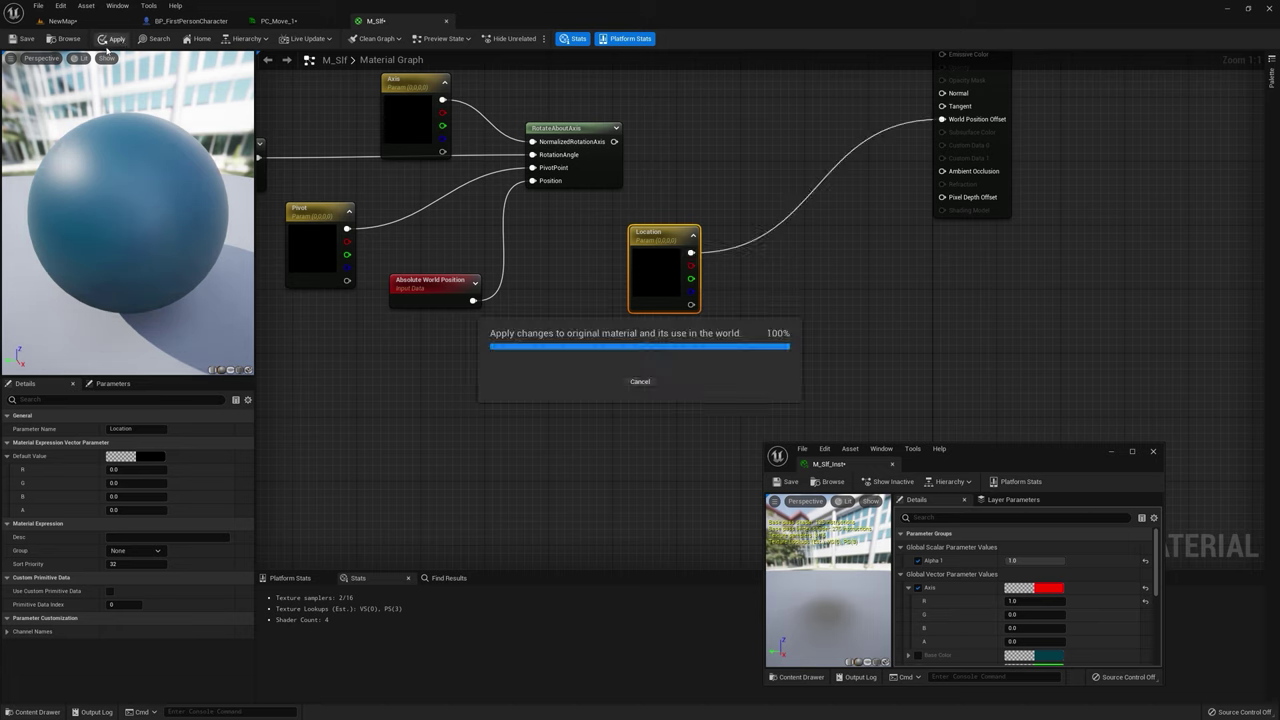
Step: Back in the level, enable the Location parameter in M_Slf_Inst and set its R value to 100
click(85, 25)
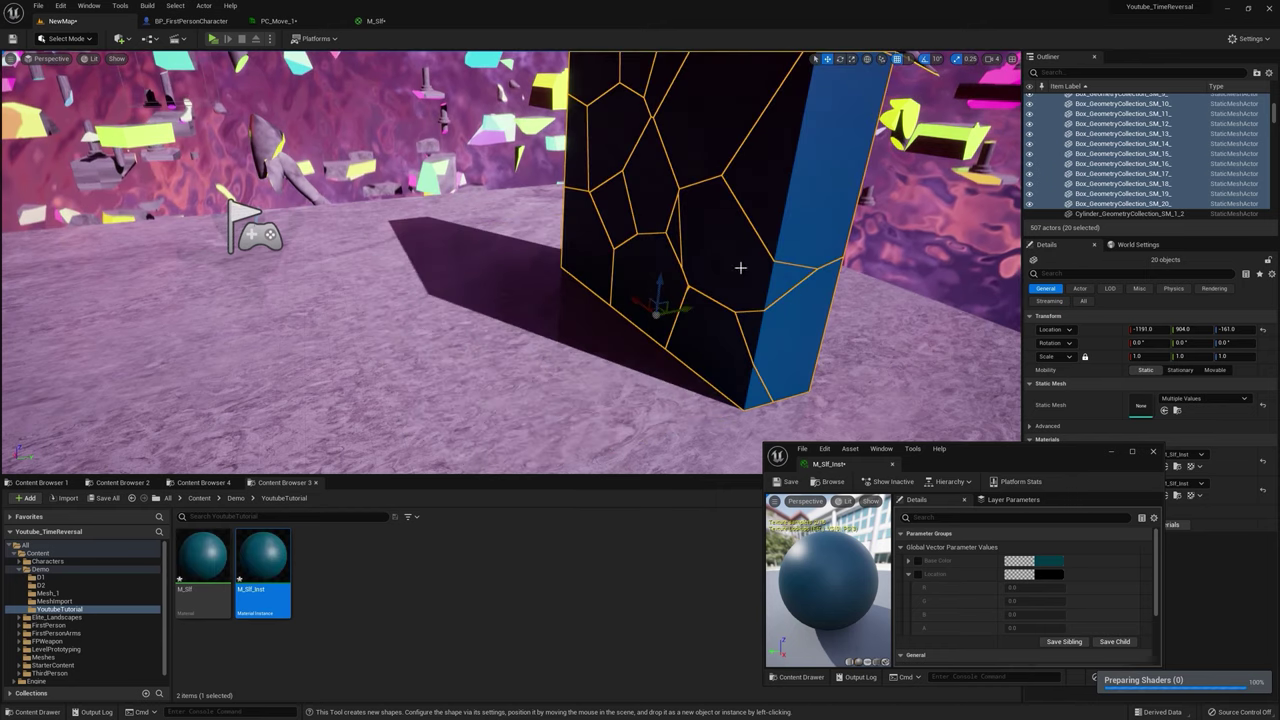
key(s)
right_drag(748, 277, 728, 238)
click(918, 574)
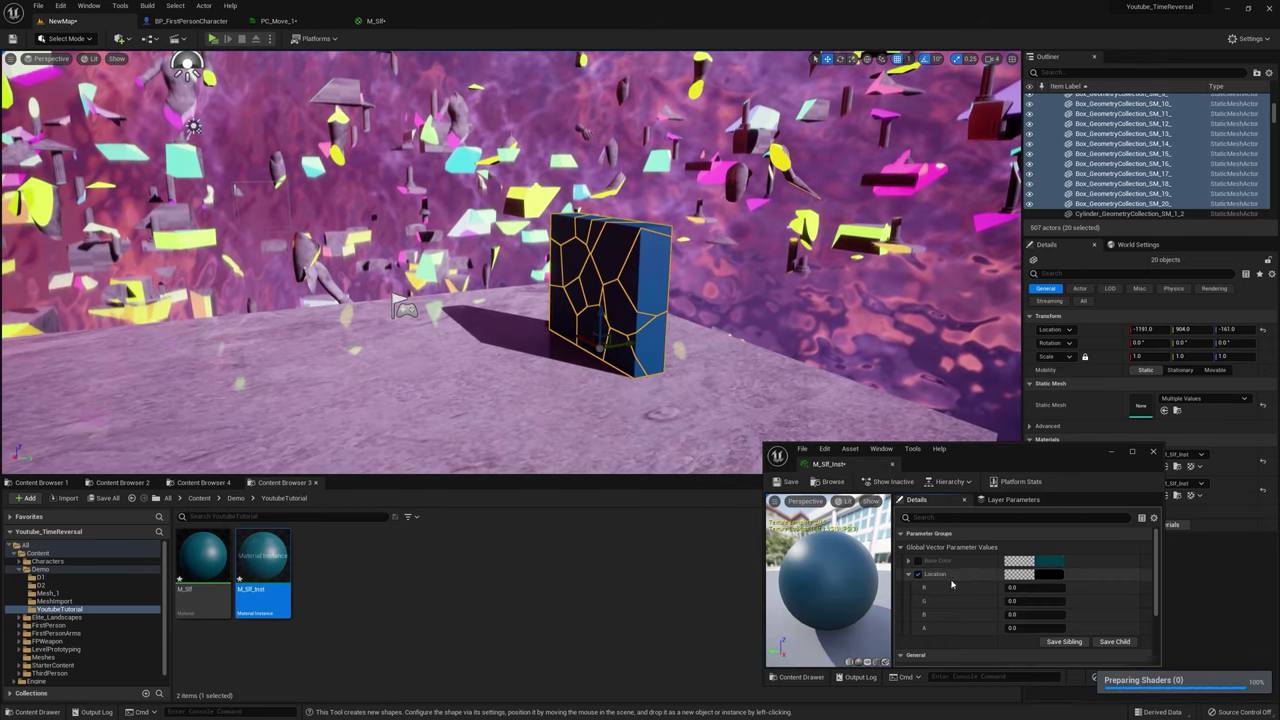
click(1023, 589)
text(100)
key(Return)
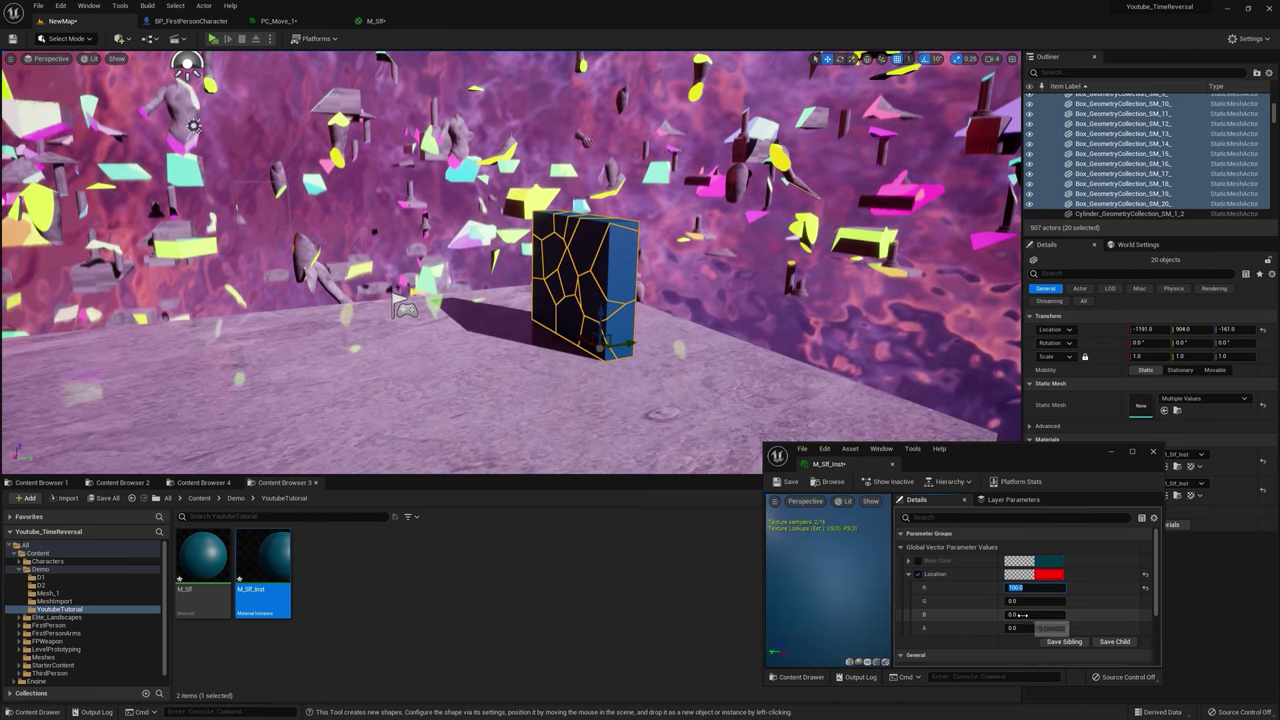
key(Return)
Step: Raise the Location parameter's B value to about 13 and view the offset box from the side
mouse_move(1022, 615)
mouse_down()
mouse_move(982, 615)
mouse_move(1080, 615)
mouse_move(1032, 615)
mouse_up()
right_drag(700, 340, 717, 332)
key(w)
key(a)
mouse_move(535, 240)
right_down()
mouse_move(575, 232)
mouse_move(545, 250)
mouse_move(535, 240)
right_up()
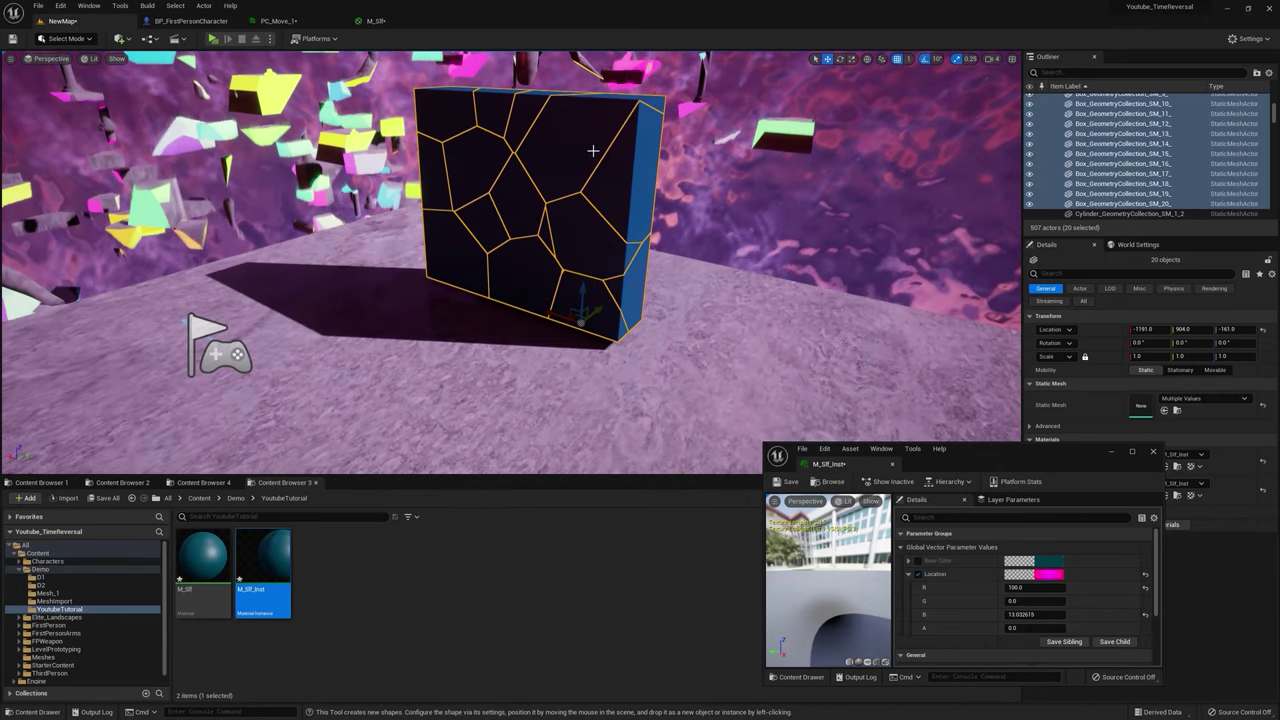
Step: Move the Base Color node aside in the M_Slf graph and add an ObjectPositionWS node
click(385, 24)
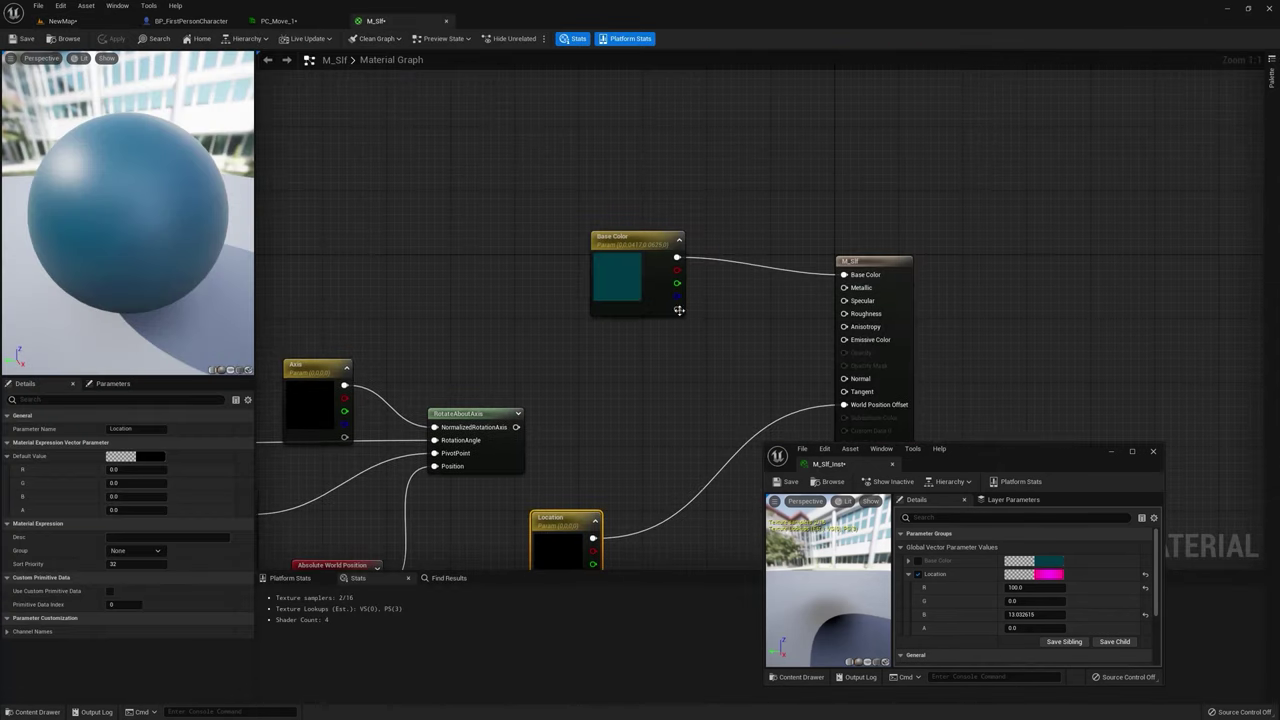
drag(679, 310, 650, 269)
right_click(700, 157)
text(o)
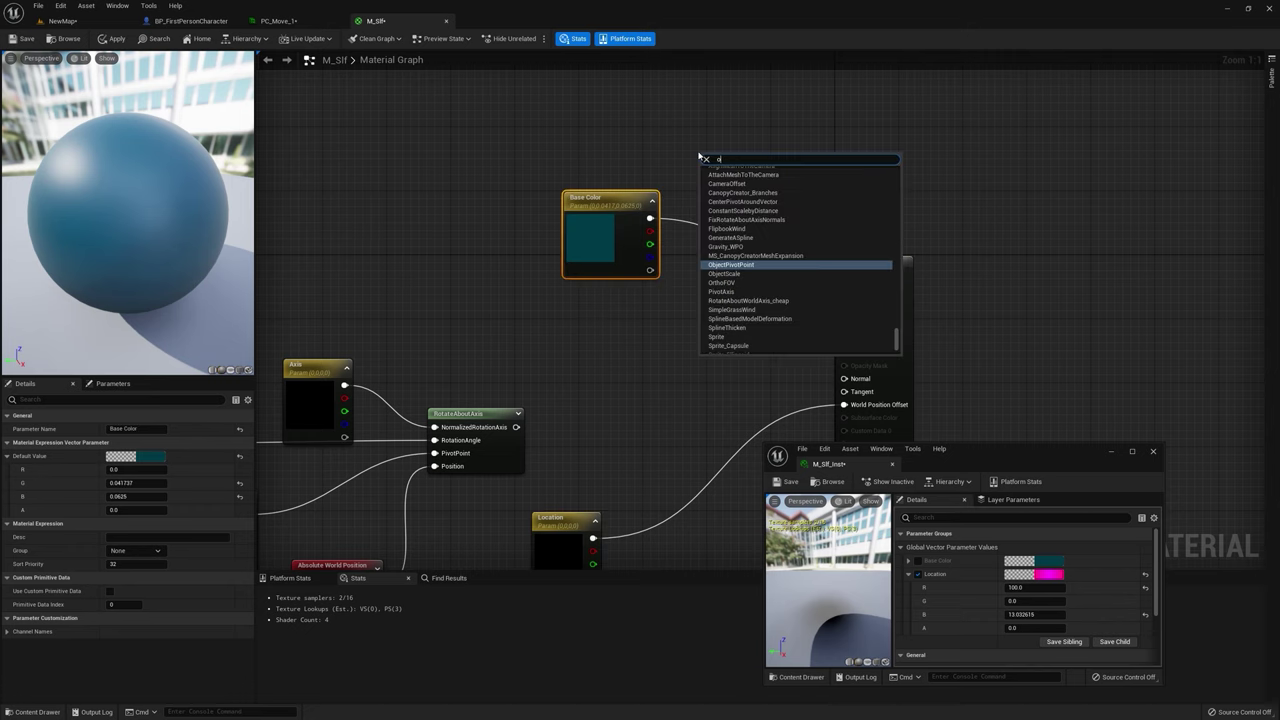
text(bjec)
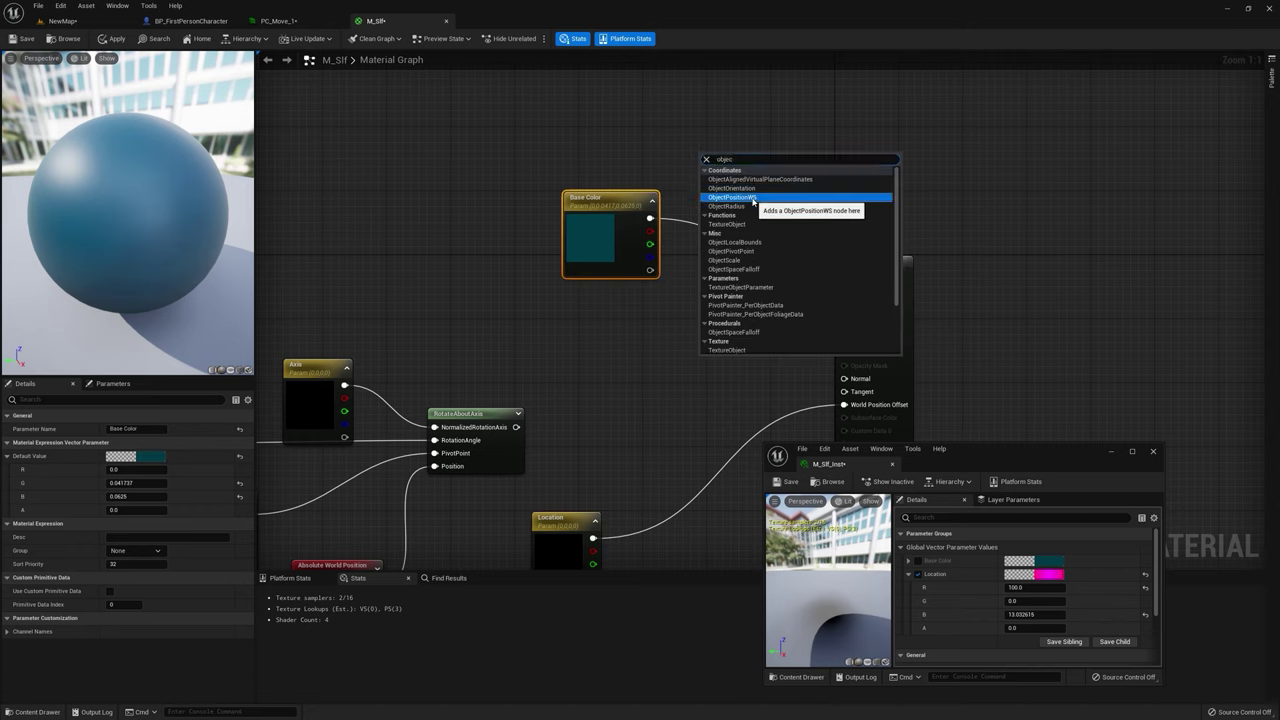
click(757, 196)
Step: Feed the Object Position output into a new Divide node with Const B set to 100
drag(655, 221, 707, 218)
text(div)
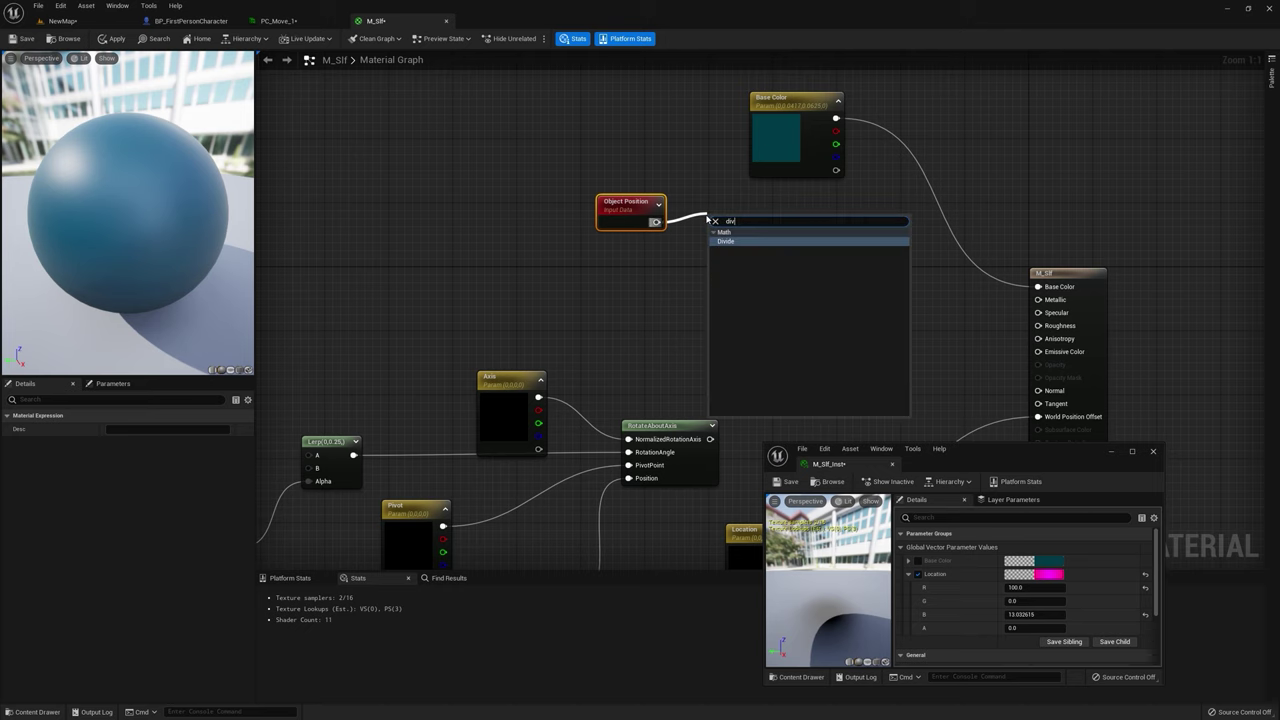
click(738, 239)
drag(745, 219, 731, 212)
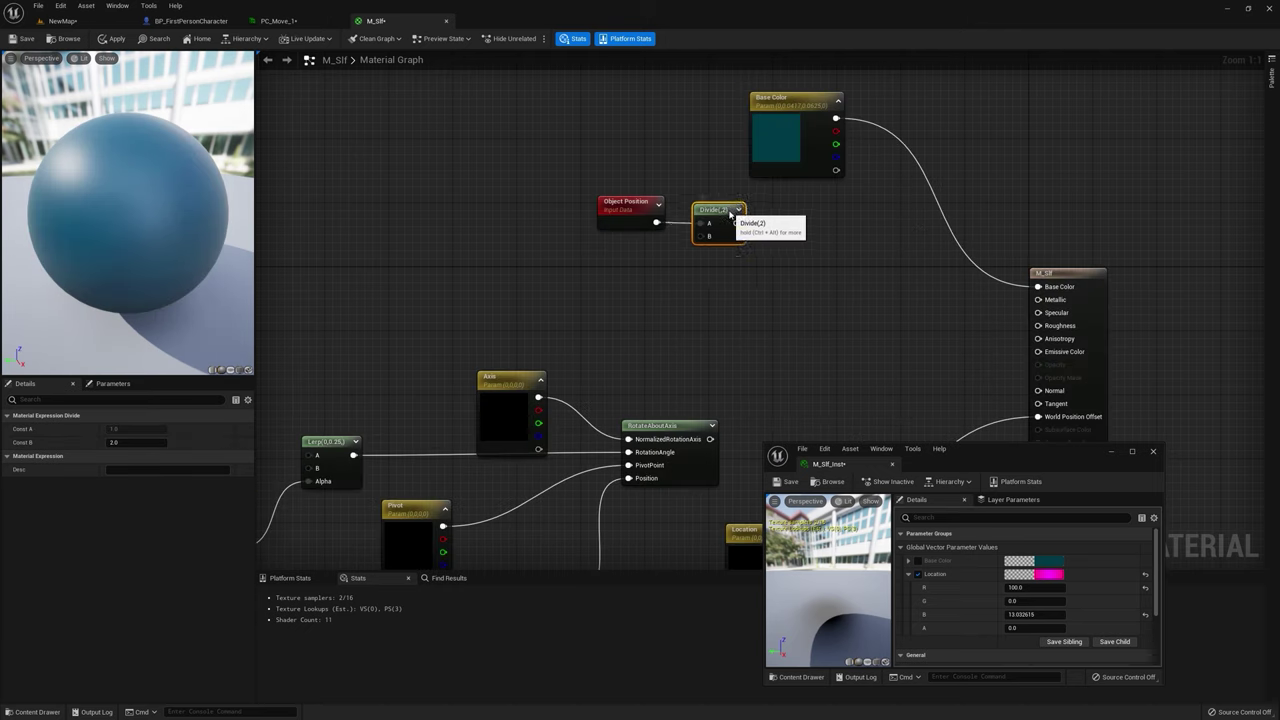
key(Return)
Step: Add a Frac node to the Divide output
drag(743, 223, 790, 231)
text(frac)
click(815, 250)
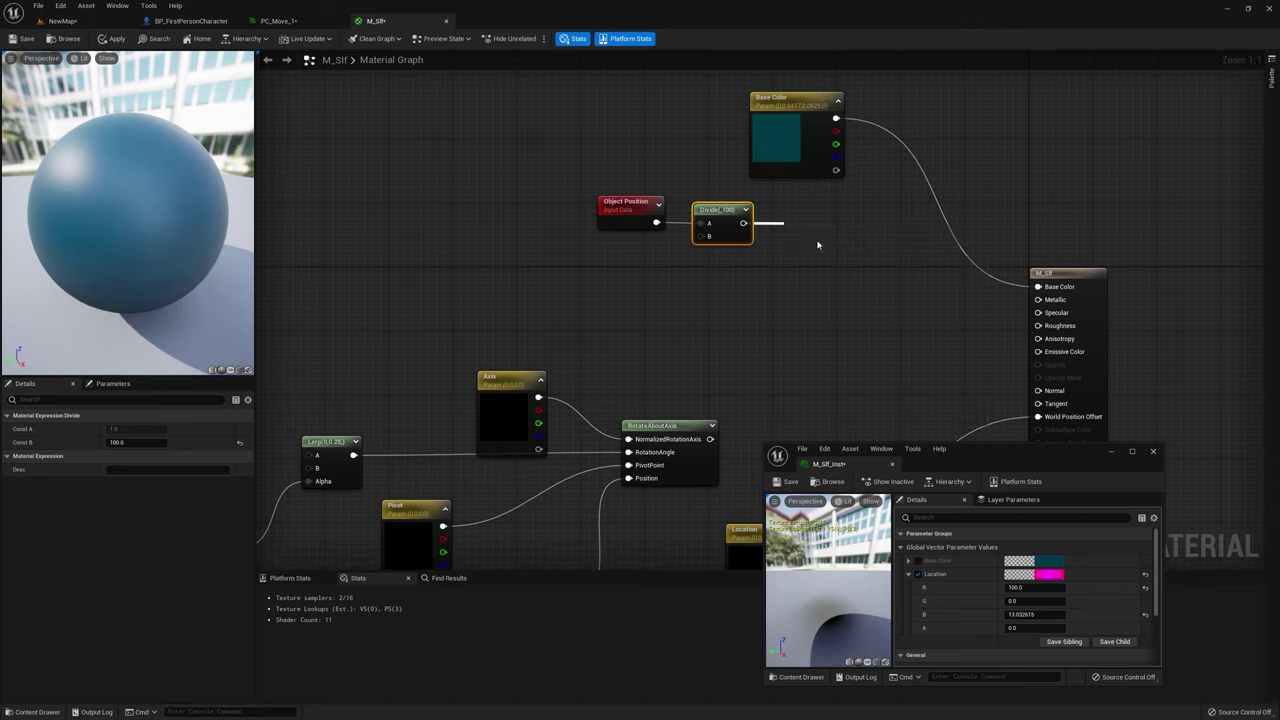
Step: Add a Normalize node after Frac, line up the chain and connect its output to the material's Base Color
drag(801, 231, 843, 231)
text(norm)
key(Return)
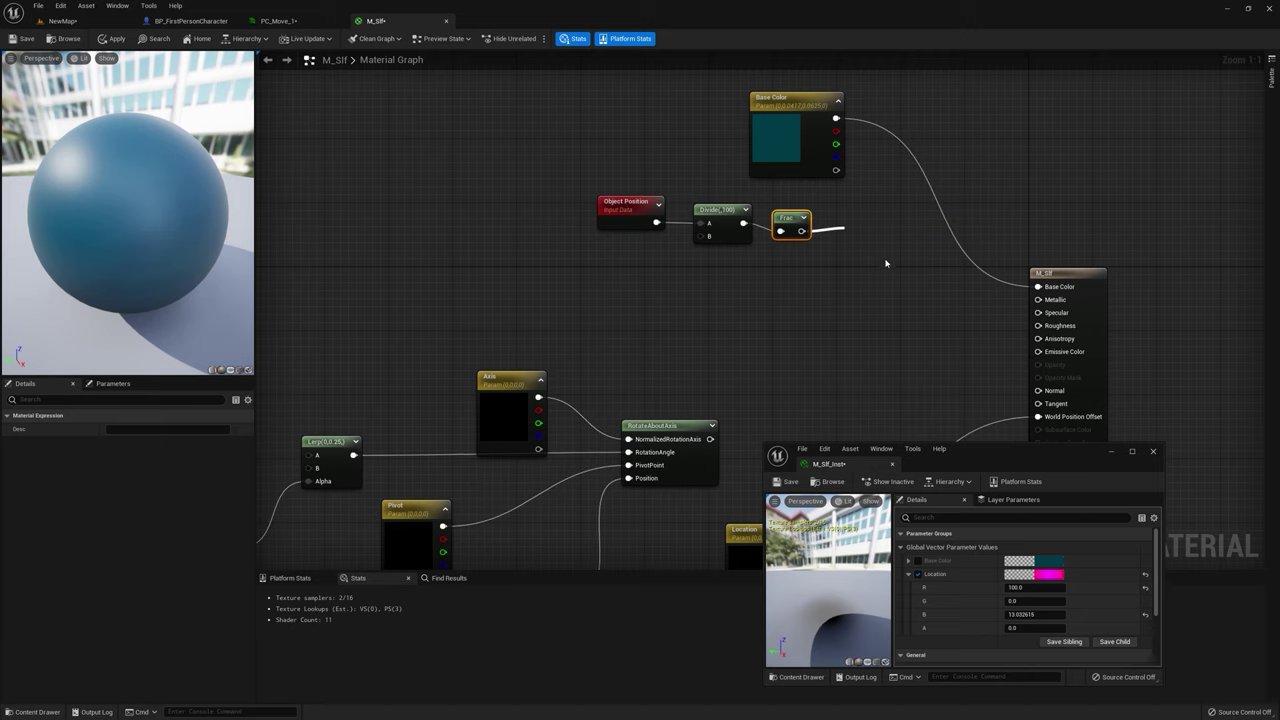
drag(870, 256, 780, 216)
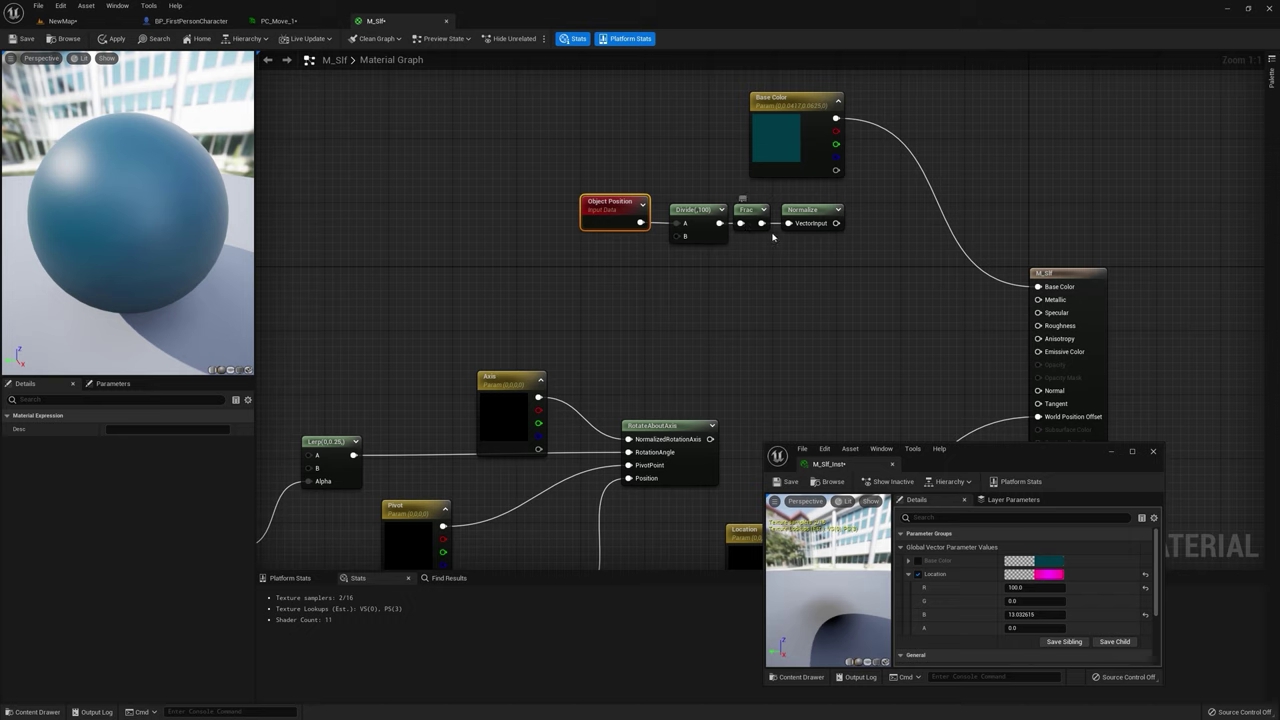
drag(835, 224, 840, 228)
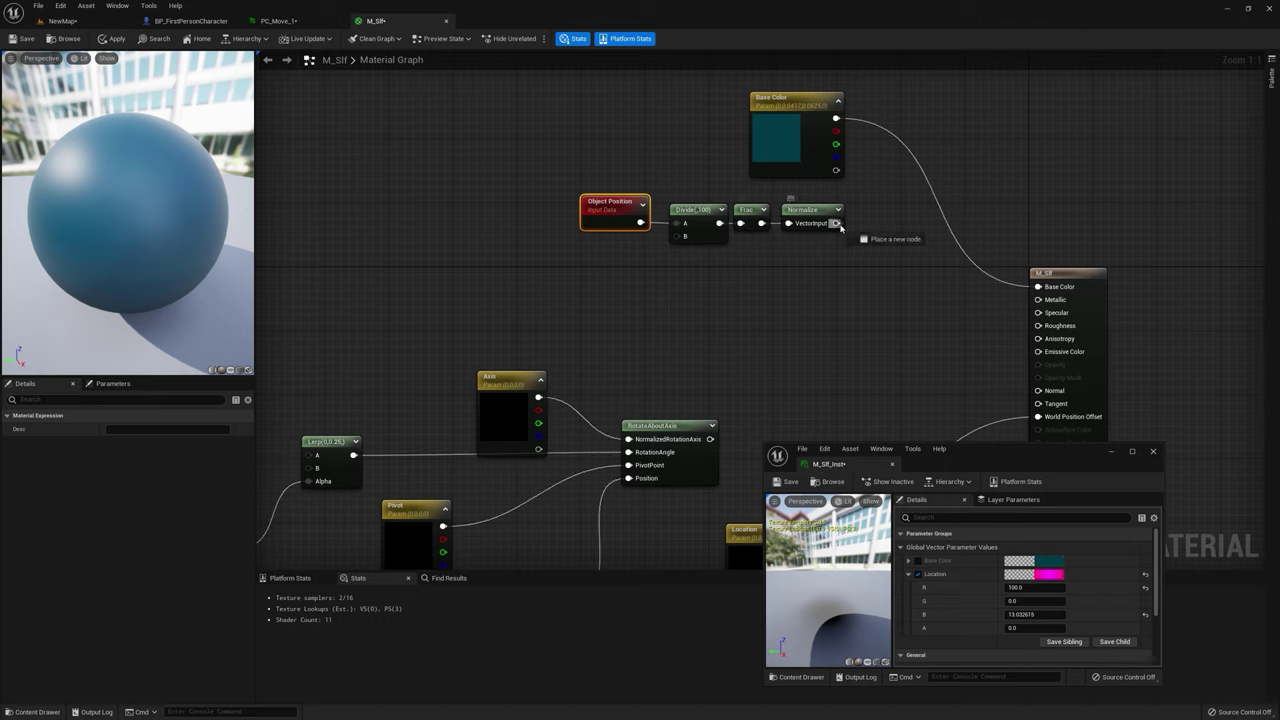
drag(955, 267, 1038, 287)
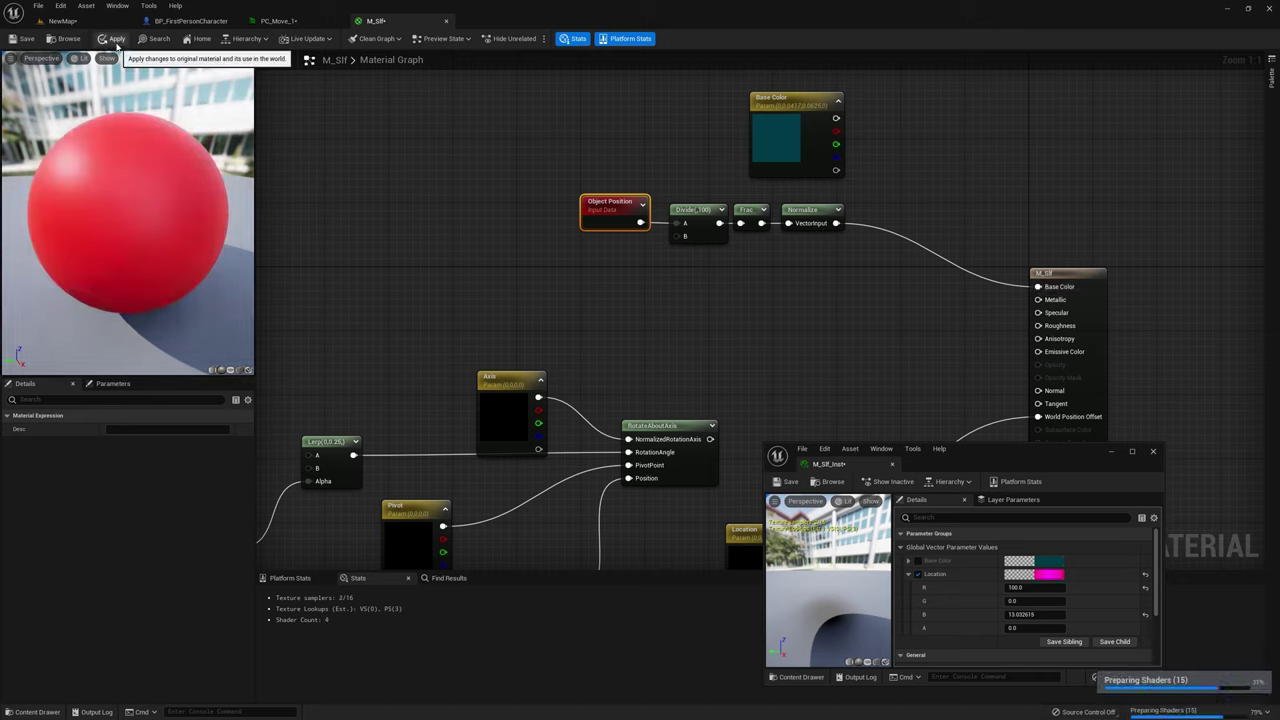
Step: Apply the M_Slf material changes and inspect the per-piece colours on the fractured box in the level
click(116, 39)
click(62, 20)
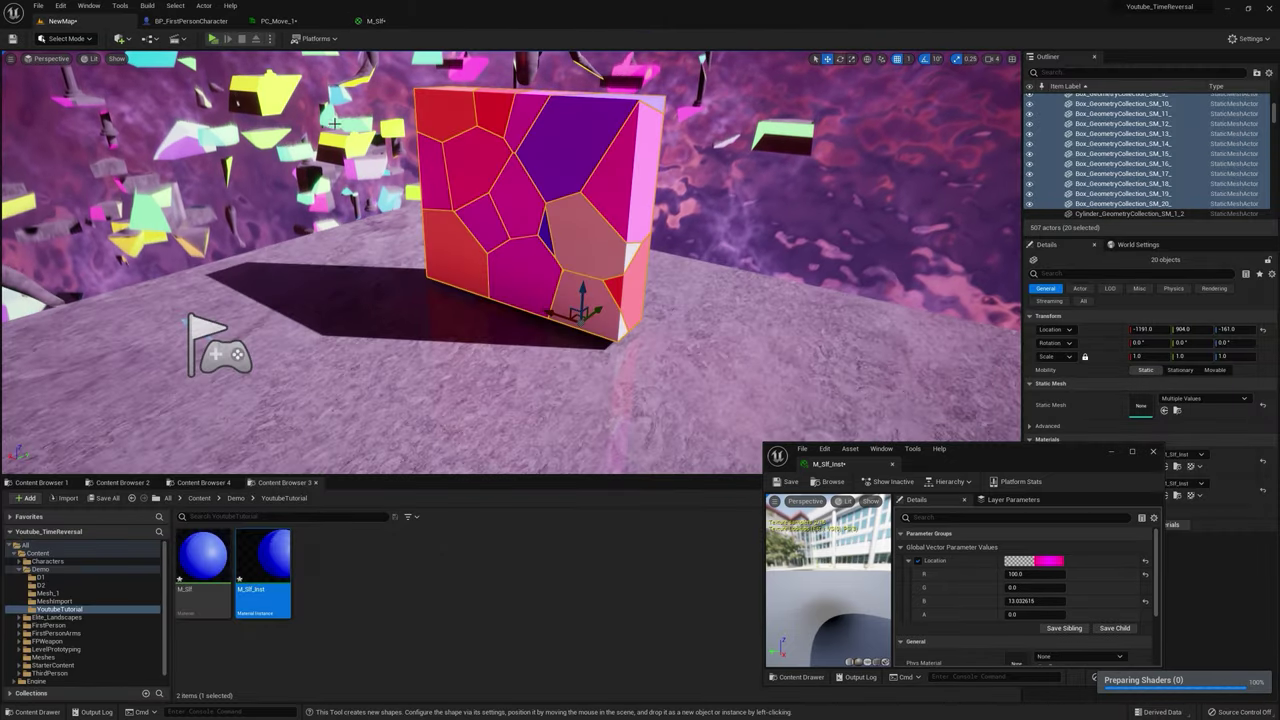
mouse_move(433, 102)
right_down()
mouse_move(455, 82)
mouse_move(415, 88)
right_up()
key(w)
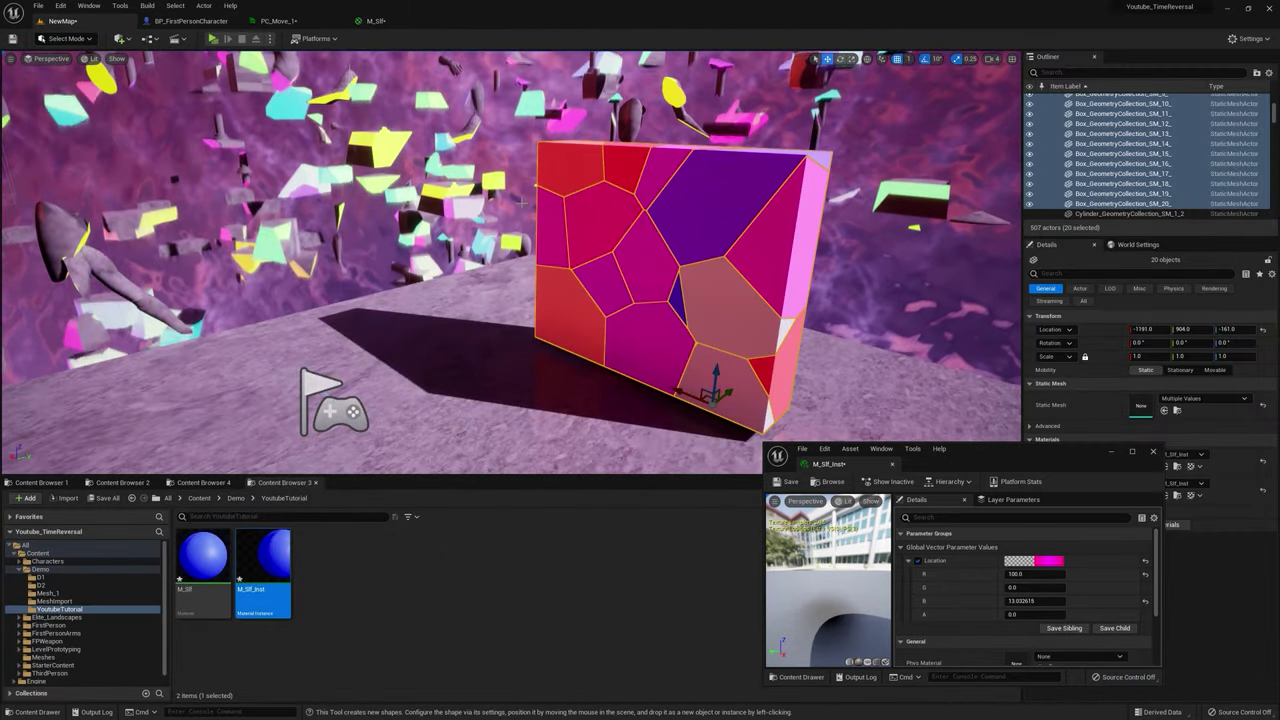
Step: Disconnect Normalize from the M_Slf Base Color input and reconnect the Base Color parameter to it
click(371, 24)
right_drag(890, 300, 791, 195)
scroll(791, 195, down, 2)
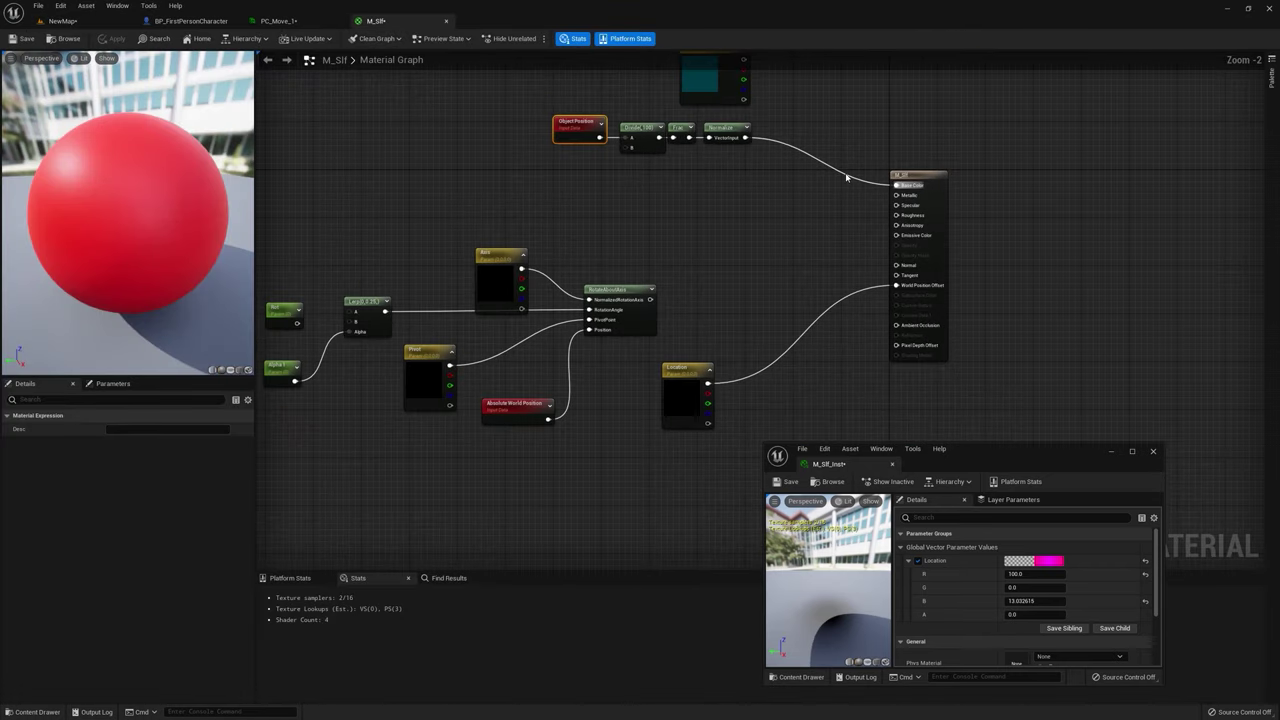
alt+click(904, 189)
right_drag(786, 146, 772, 200)
drag(731, 114, 884, 239)
Step: Move the whole Object Position, Divide, Frac and Normalize chain below the Location parameter
drag(731, 254, 574, 181)
drag(574, 180, 621, 485)
right_drag(621, 454, 516, 239)
drag(519, 261, 521, 309)
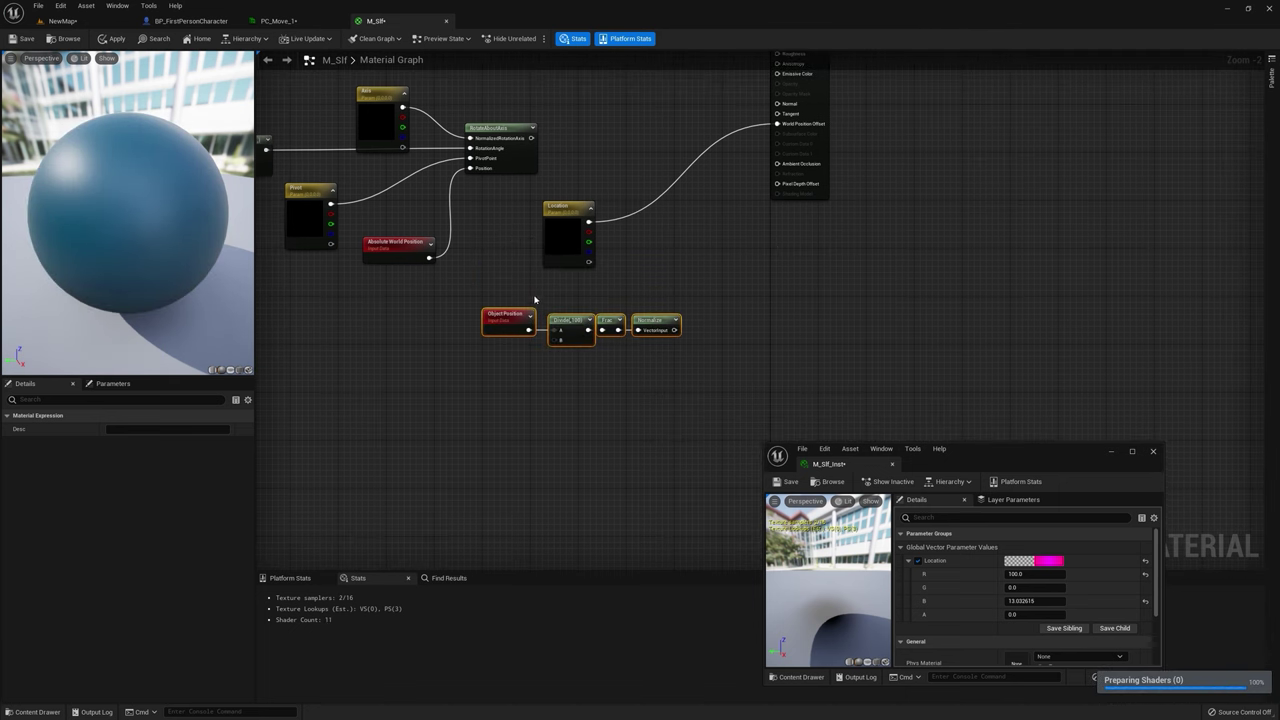
Step: Multiply Location by the Normalize output, feed the product into World Position Offset and apply the material
click(651, 217)
drag(589, 221, 658, 229)
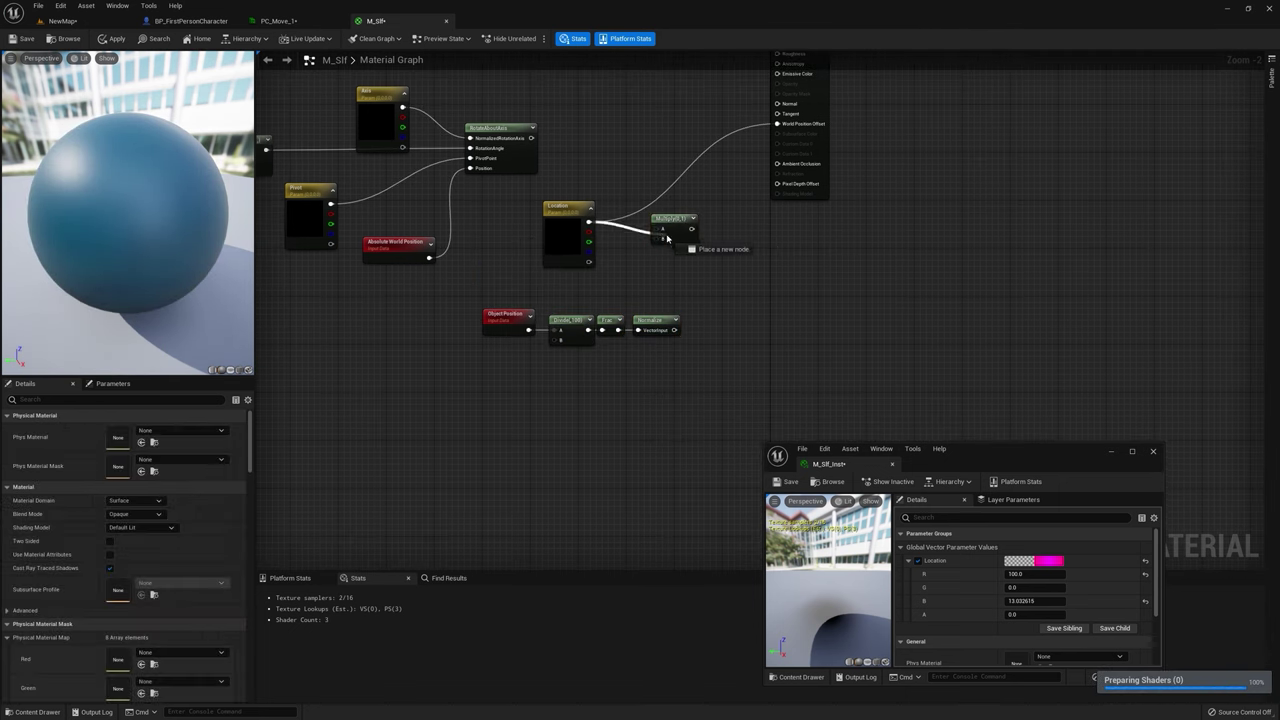
drag(675, 330, 786, 128)
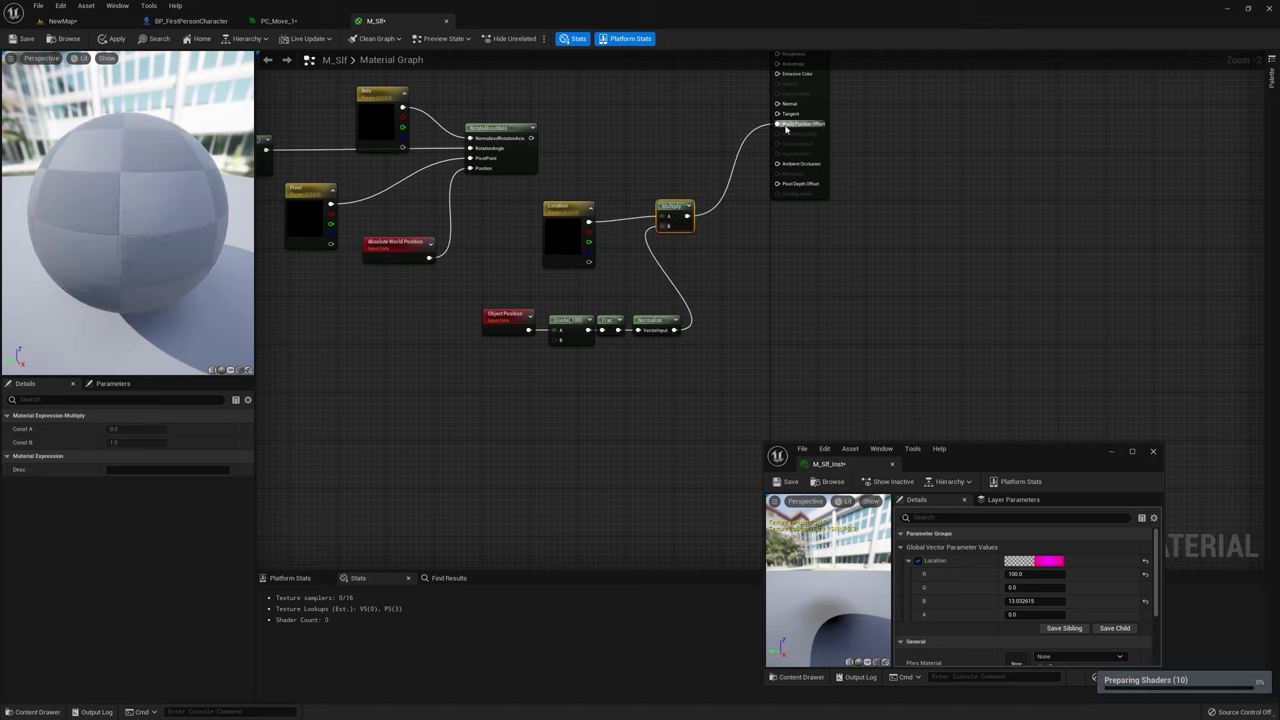
click(115, 39)
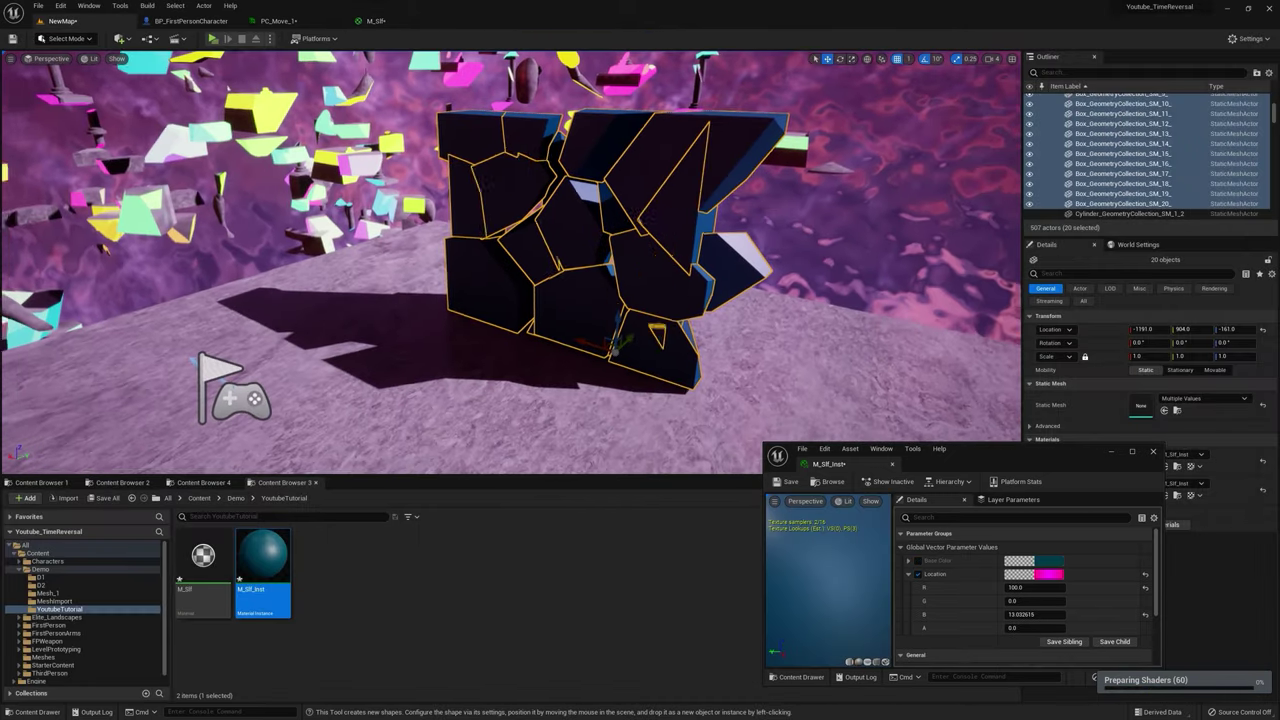
Step: Set the Location parameter's G and R values to 200 in M_Slf_Inst
drag(1020, 589, 1092, 590)
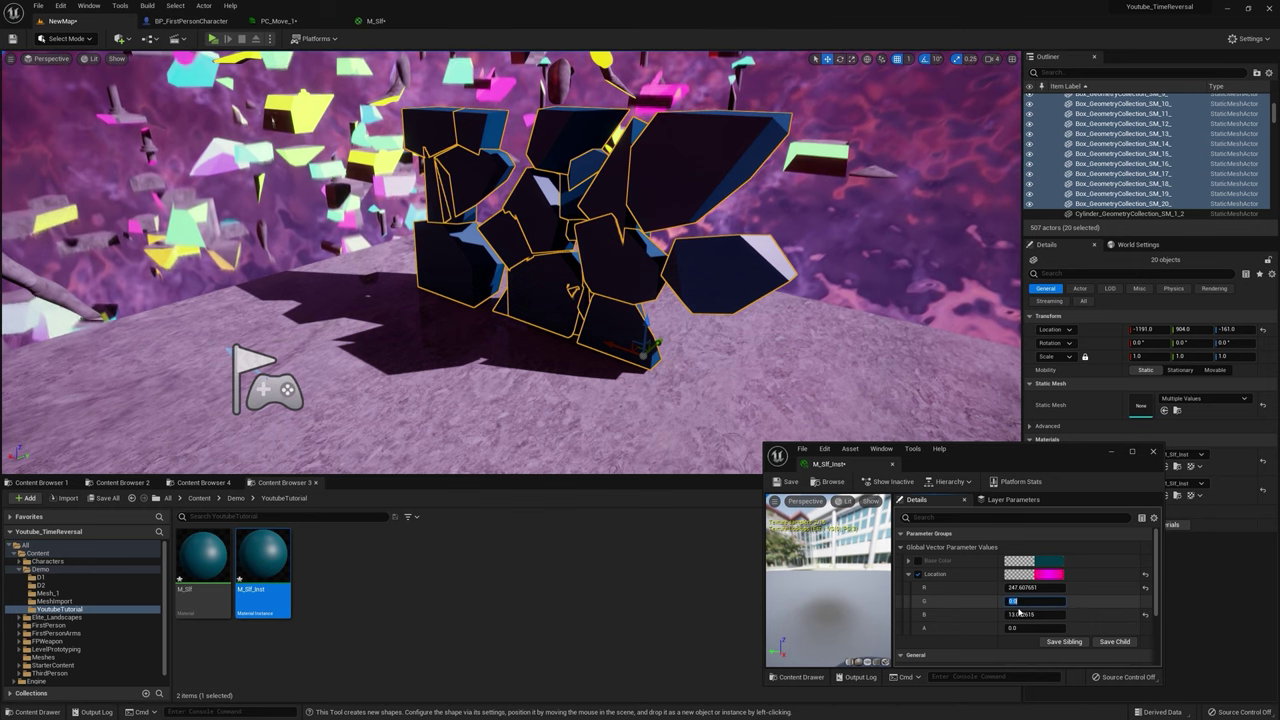
click(1021, 603)
text(200)
key(Return)
click(1028, 591)
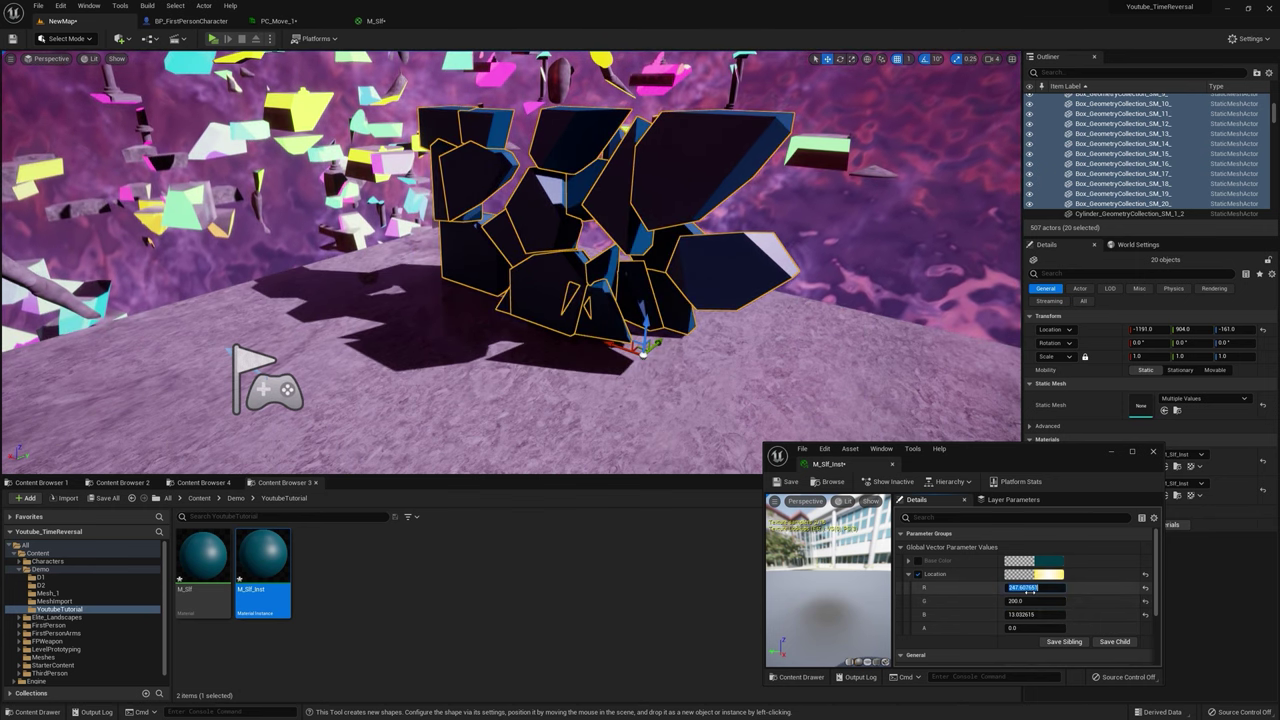
text(200)
key(Return)
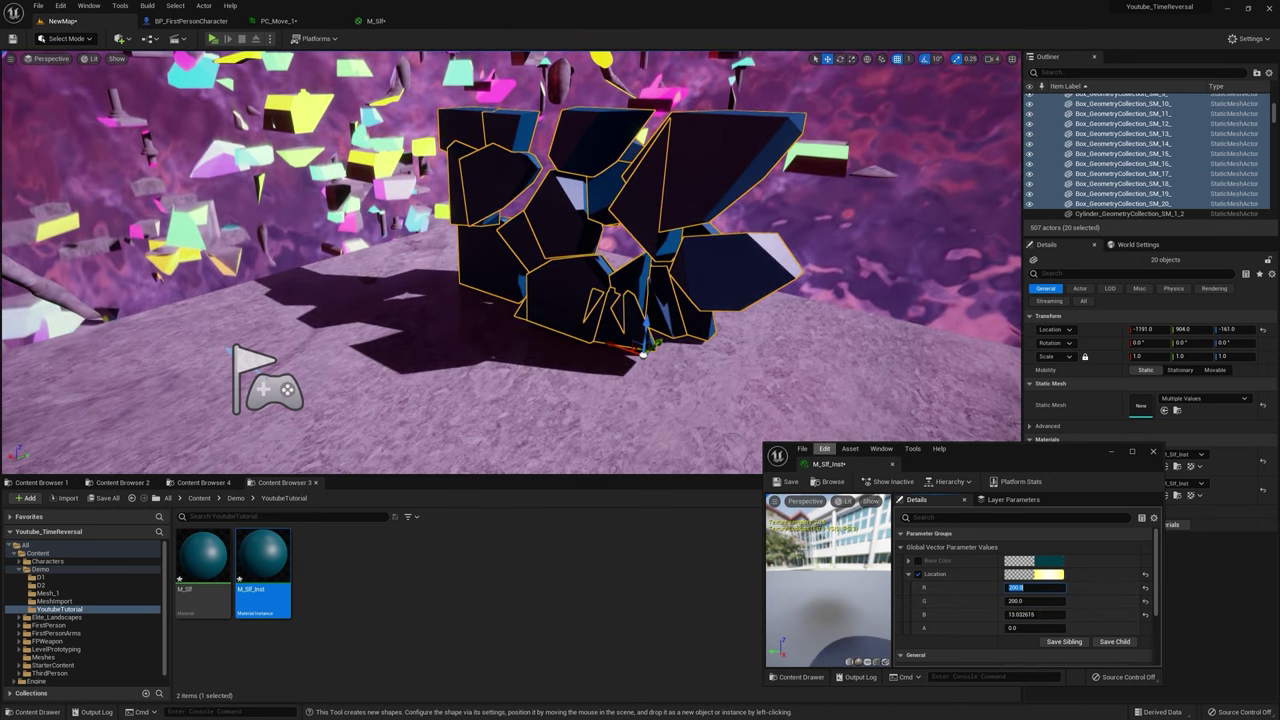
Step: Reposition the Object Position chain below the Location node, apply the material and check the box pieces in the level
click(378, 22)
right_drag(683, 305, 802, 269)
click(787, 344)
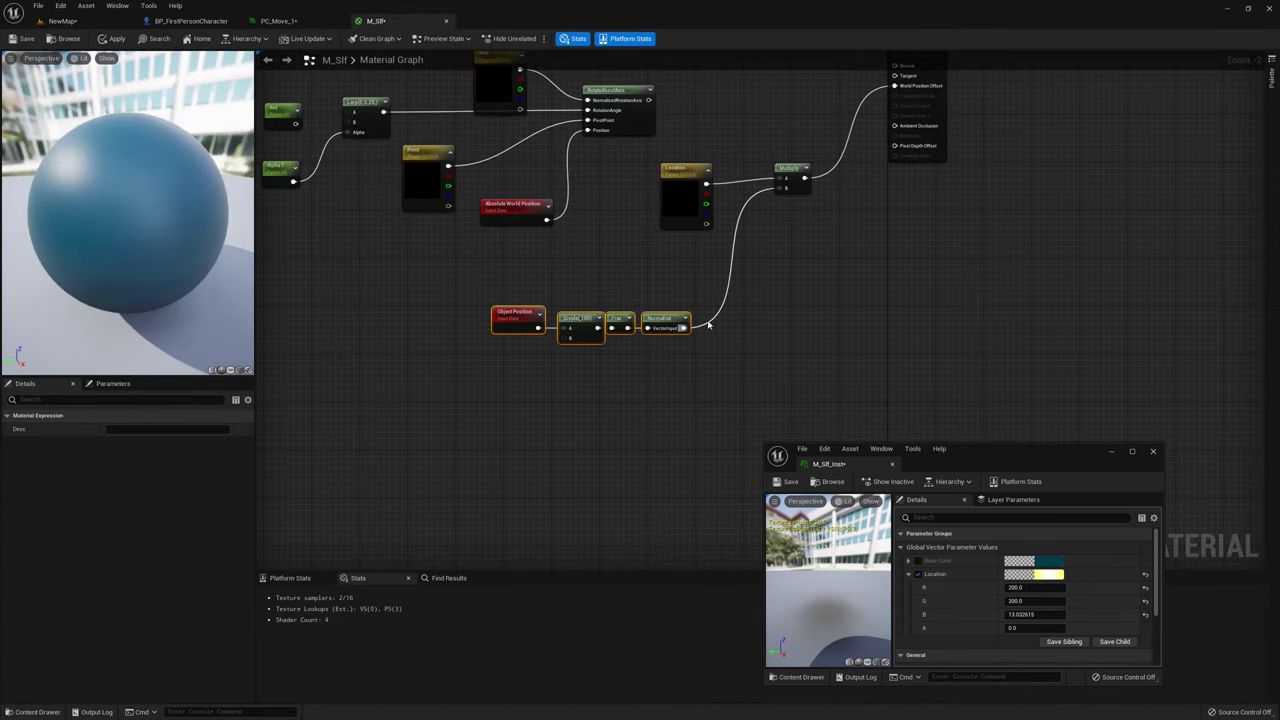
click(117, 38)
click(290, 20)
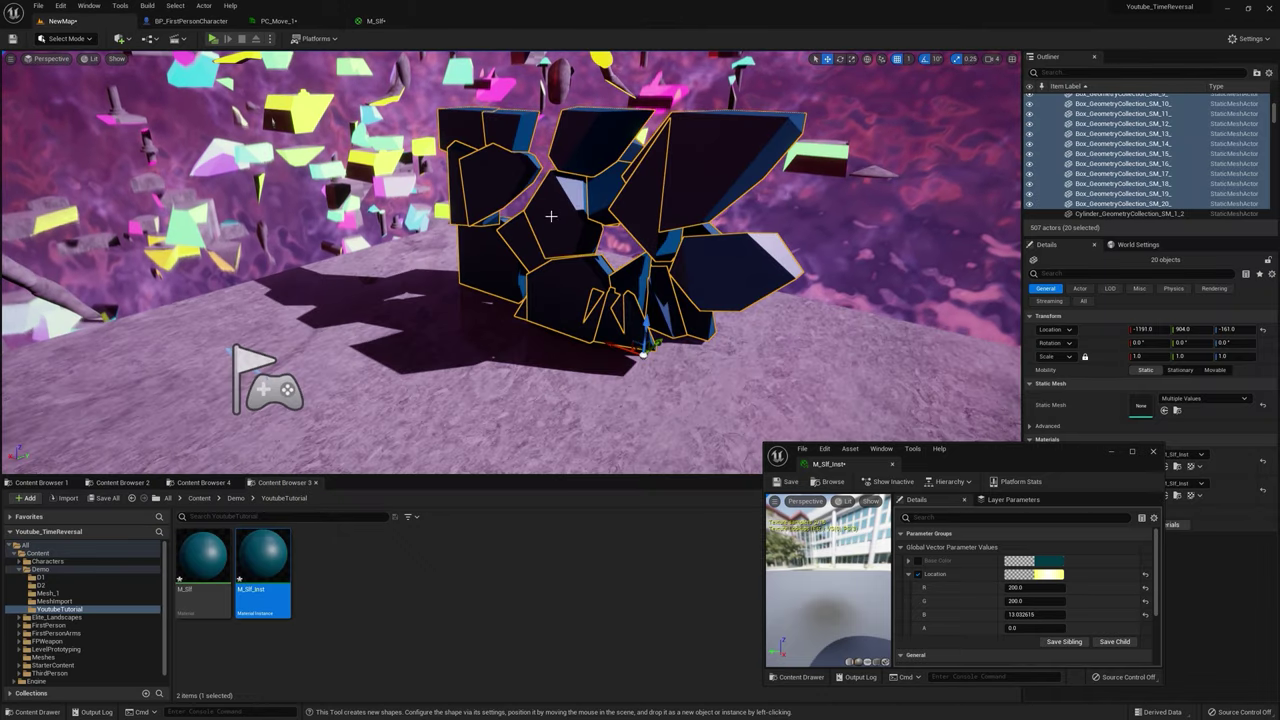
Step: Add a BreakOutFloat3Components node fed by the Normalize output in the M_Slf graph and place it beside the chain
click(375, 20)
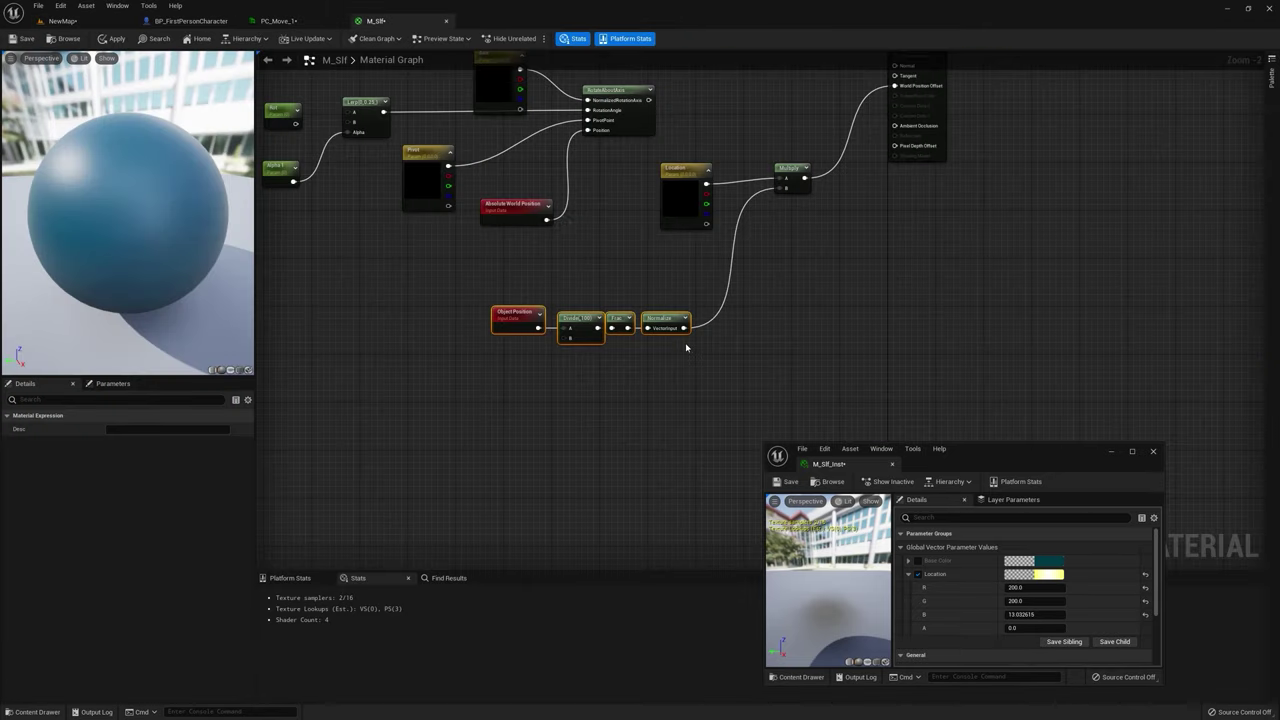
drag(683, 327, 738, 327)
text(bre)
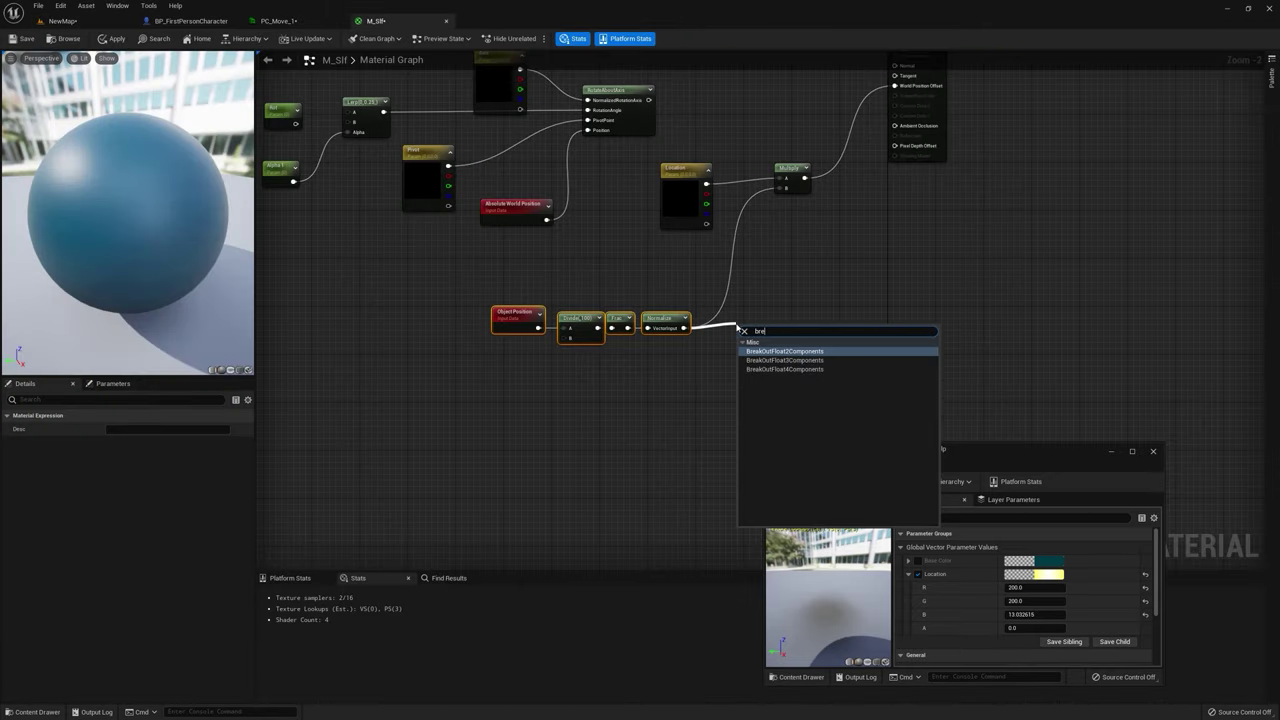
text(a)
click(785, 351)
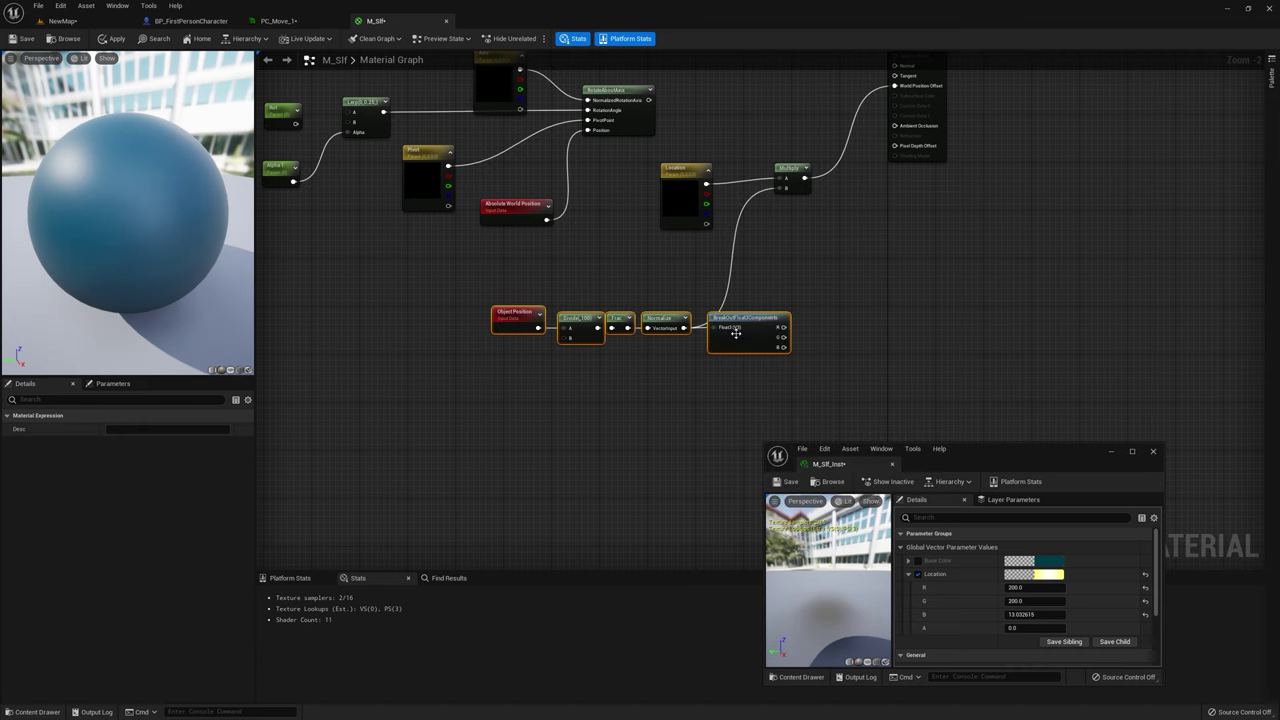
drag(630, 337, 629, 337)
drag(744, 318, 600, 330)
scroll(653, 332, up, 2)
right_drag(687, 343, 720, 277)
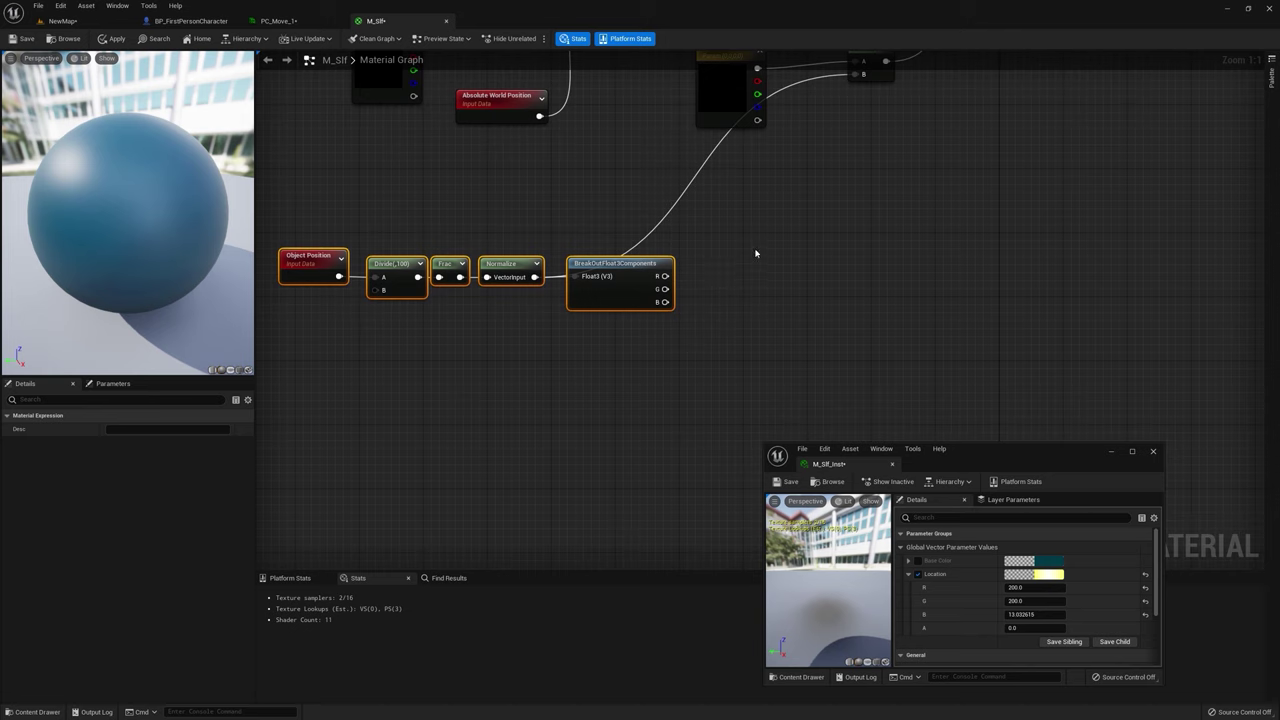
Step: Add a Lerp node with the R component as Alpha and set its Const A to -1
click(777, 200)
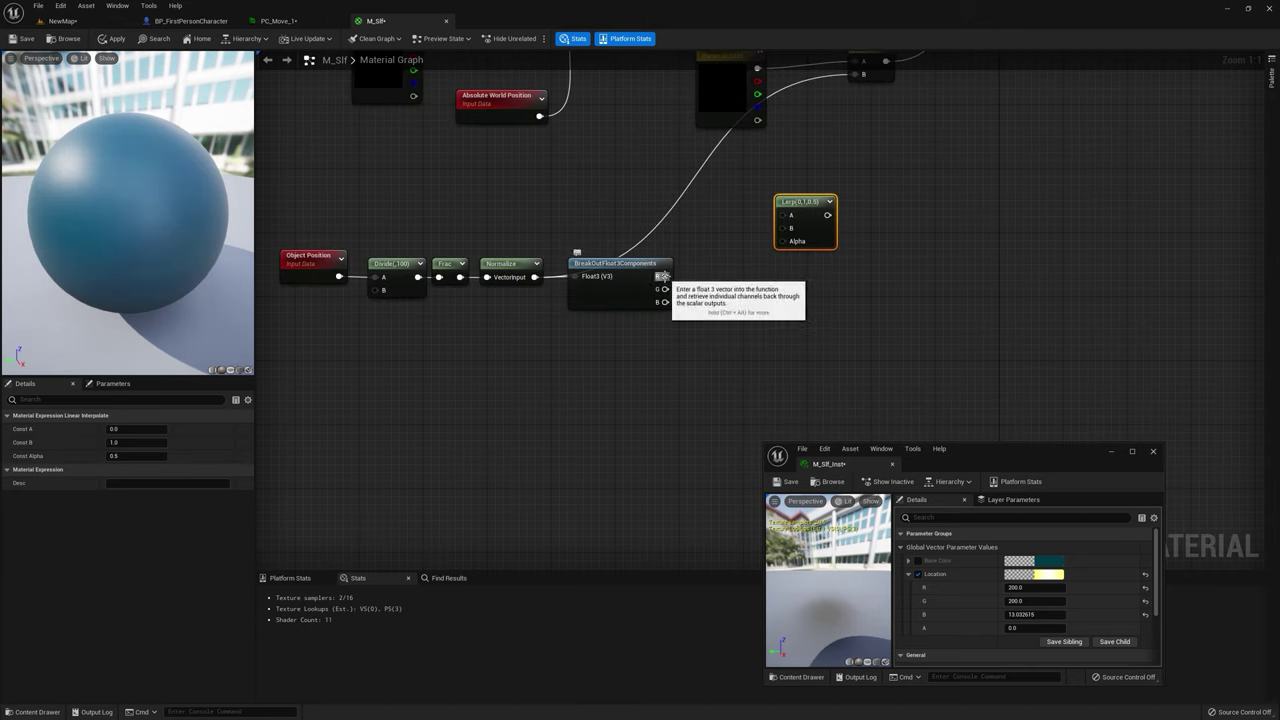
drag(664, 278, 796, 242)
click(138, 429)
text(-1)
key(Return)
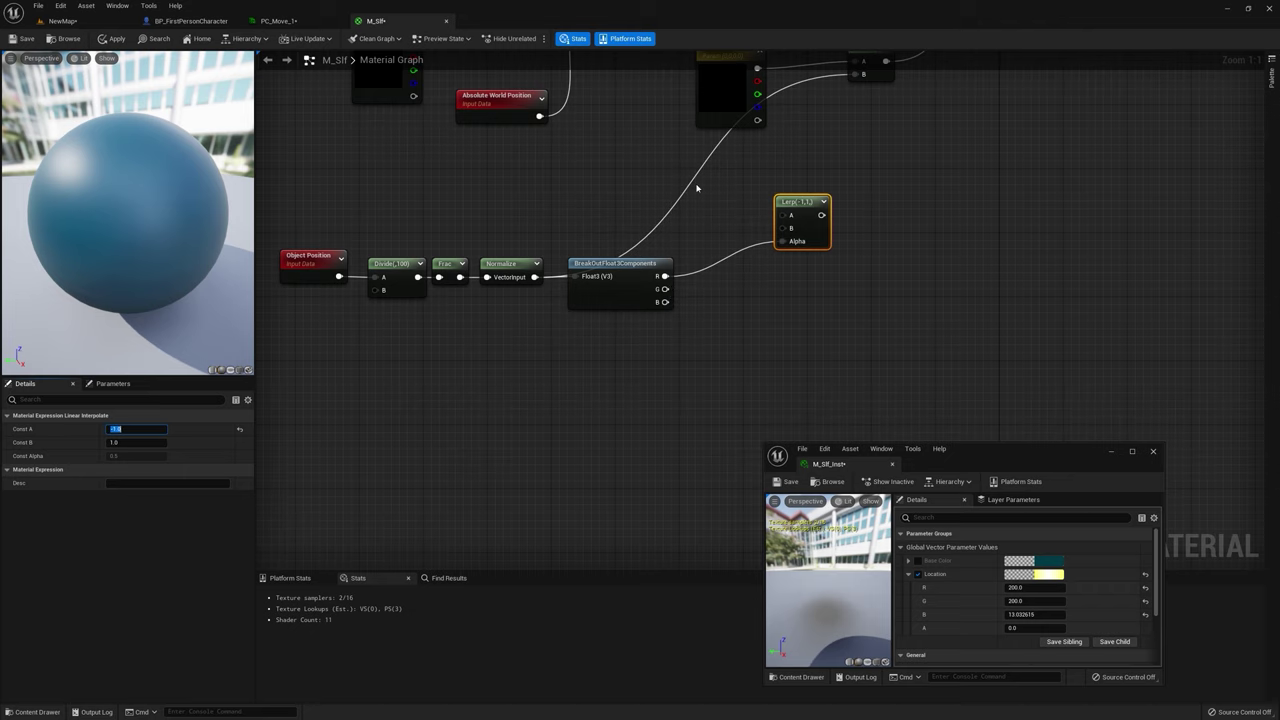
Step: Duplicate the Lerp node twice and connect the G and B components to the copies' Alpha inputs
right_click(804, 216)
click(840, 330)
drag(822, 224, 804, 272)
drag(664, 289, 797, 311)
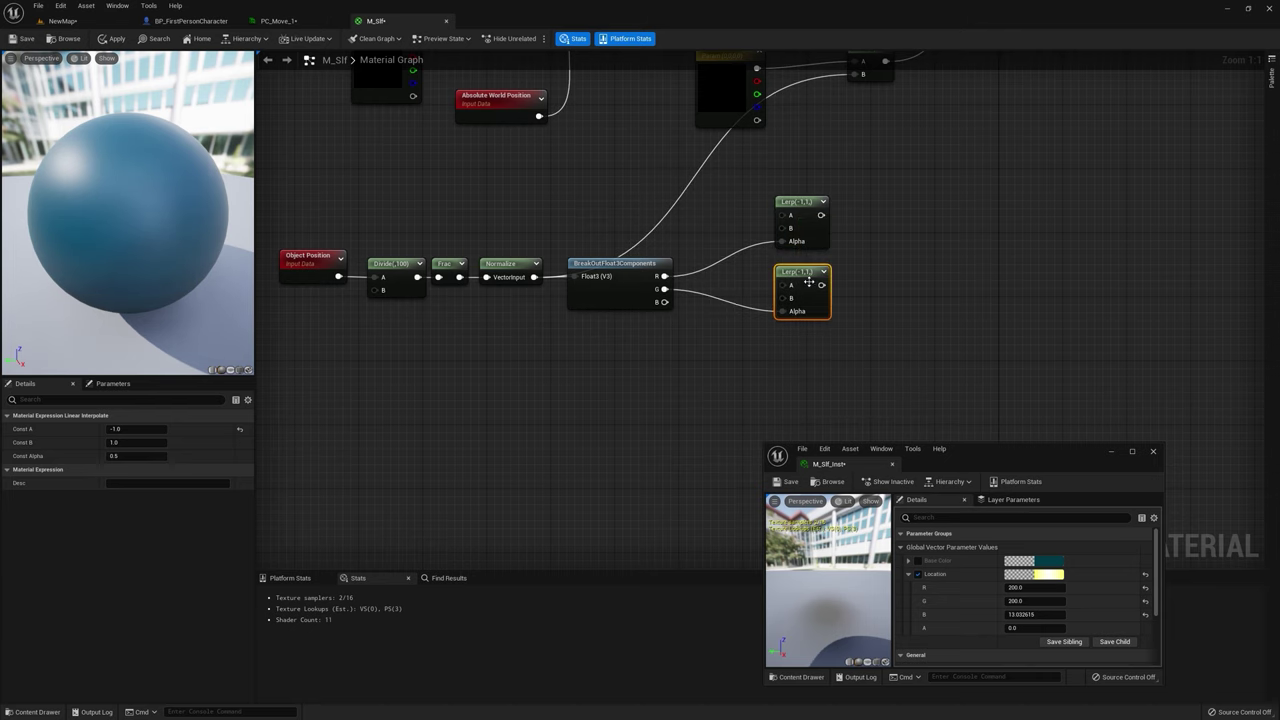
right_click(806, 274)
click(840, 392)
drag(864, 322, 825, 378)
drag(666, 302, 793, 377)
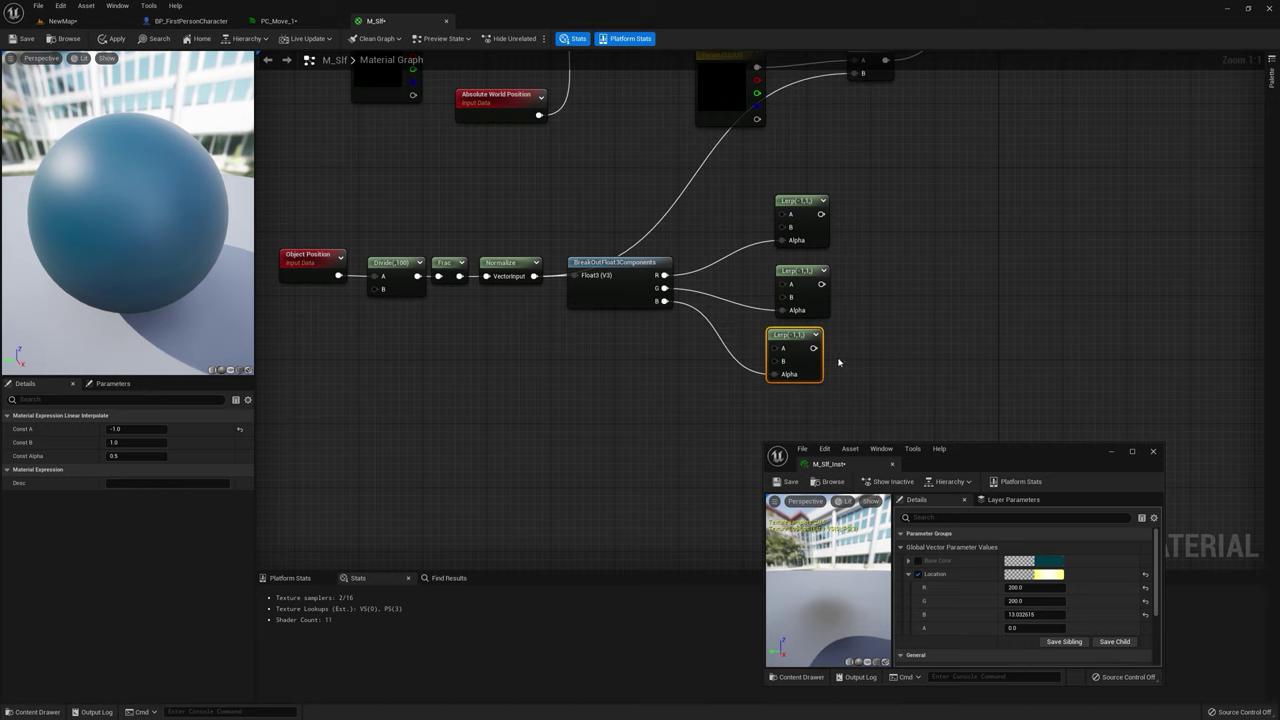
Step: Add a MakeFloat3 node and connect the three Lerp outputs to its X, Y and Z inputs
right_drag(838, 362, 730, 375)
drag(707, 227, 782, 263)
text(m)
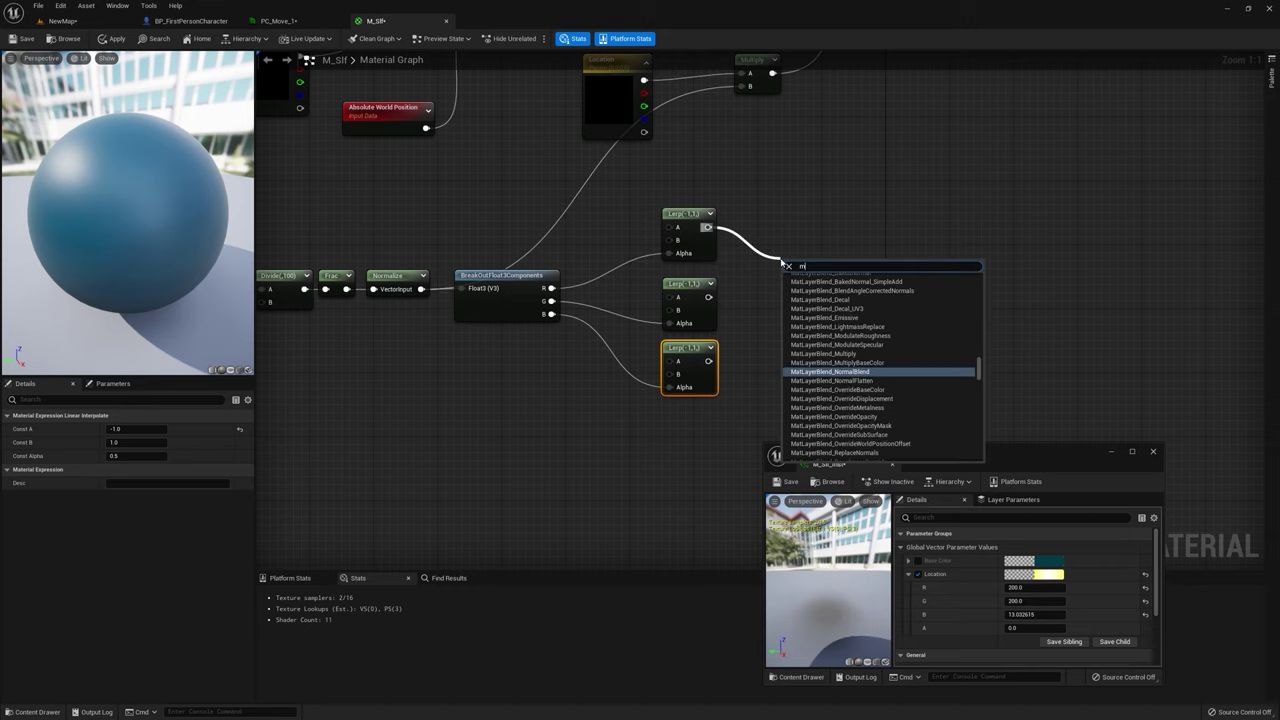
text(ak)
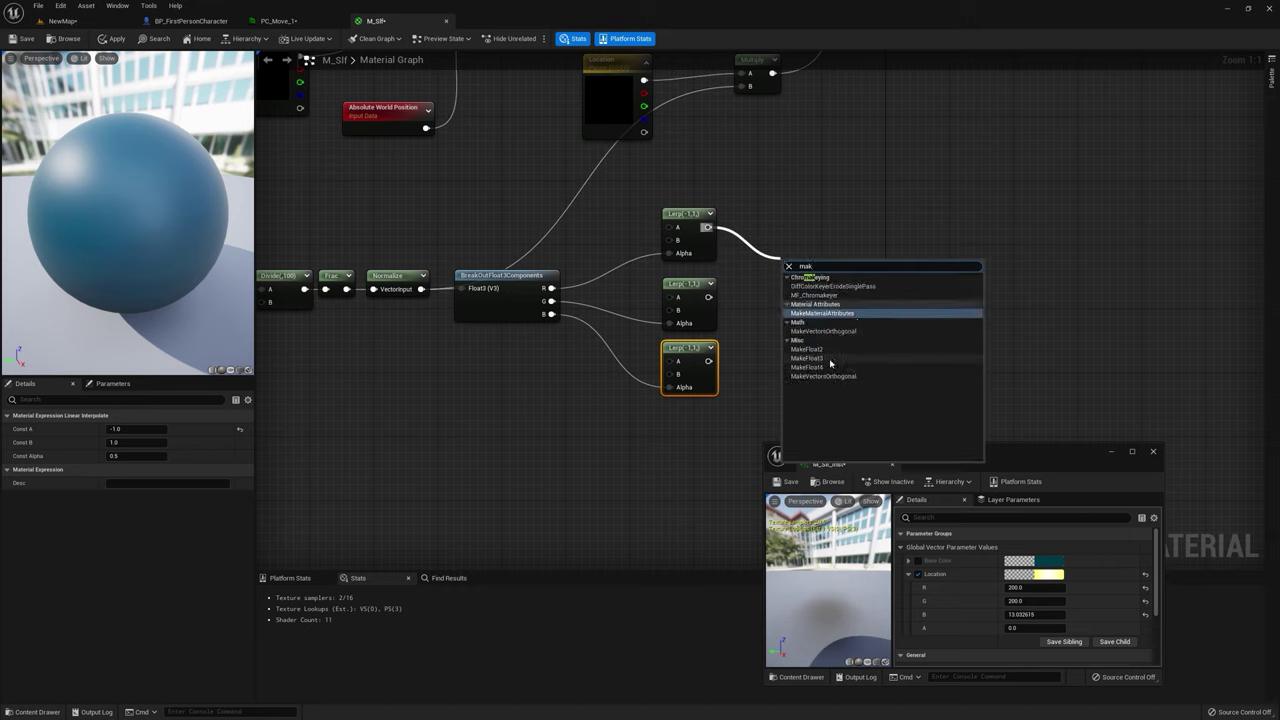
click(830, 359)
drag(707, 297, 790, 290)
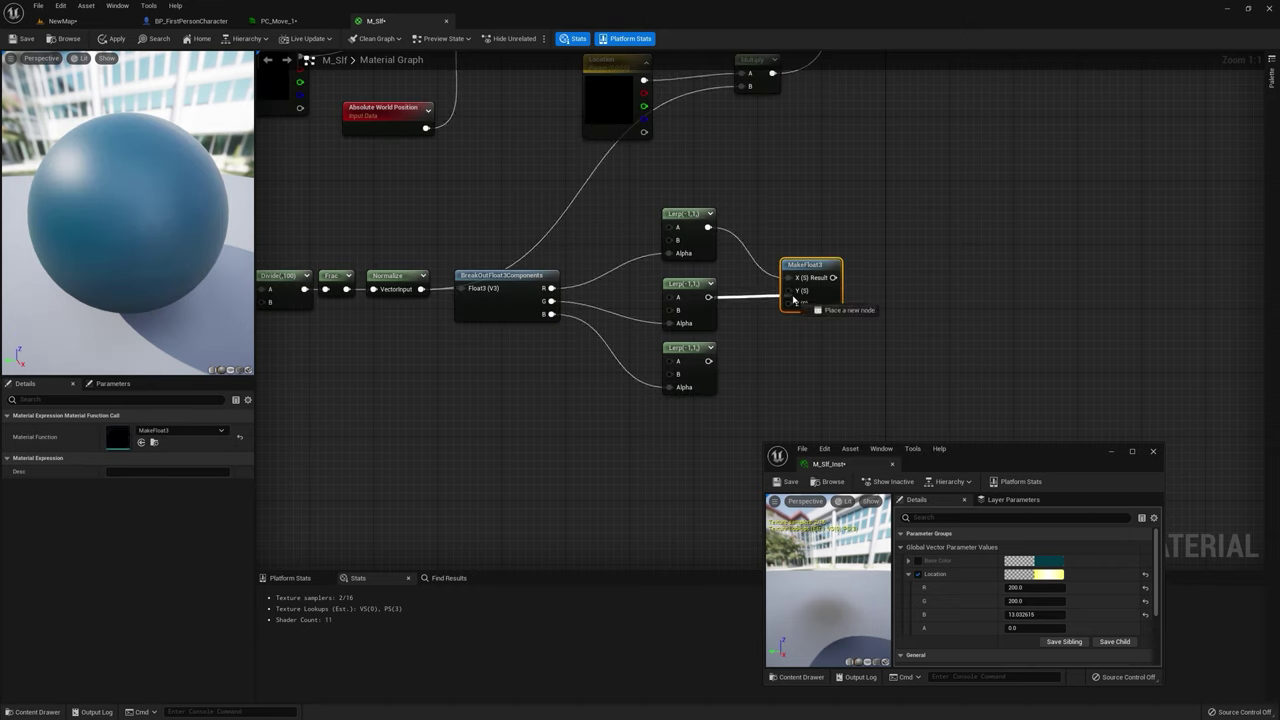
drag(708, 361, 789, 303)
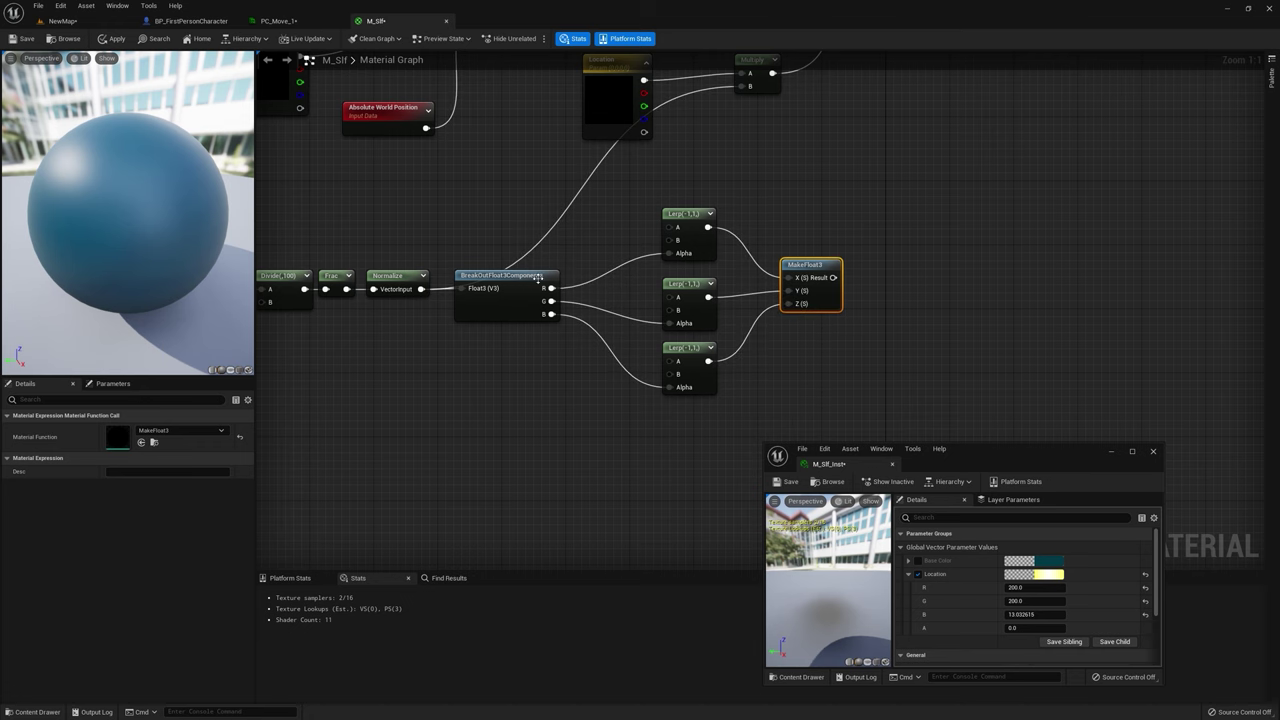
Step: Connect the MakeFloat3 result to the B input of Multiply, apply the material and view the pieces in the level
right_drag(670, 227, 661, 331)
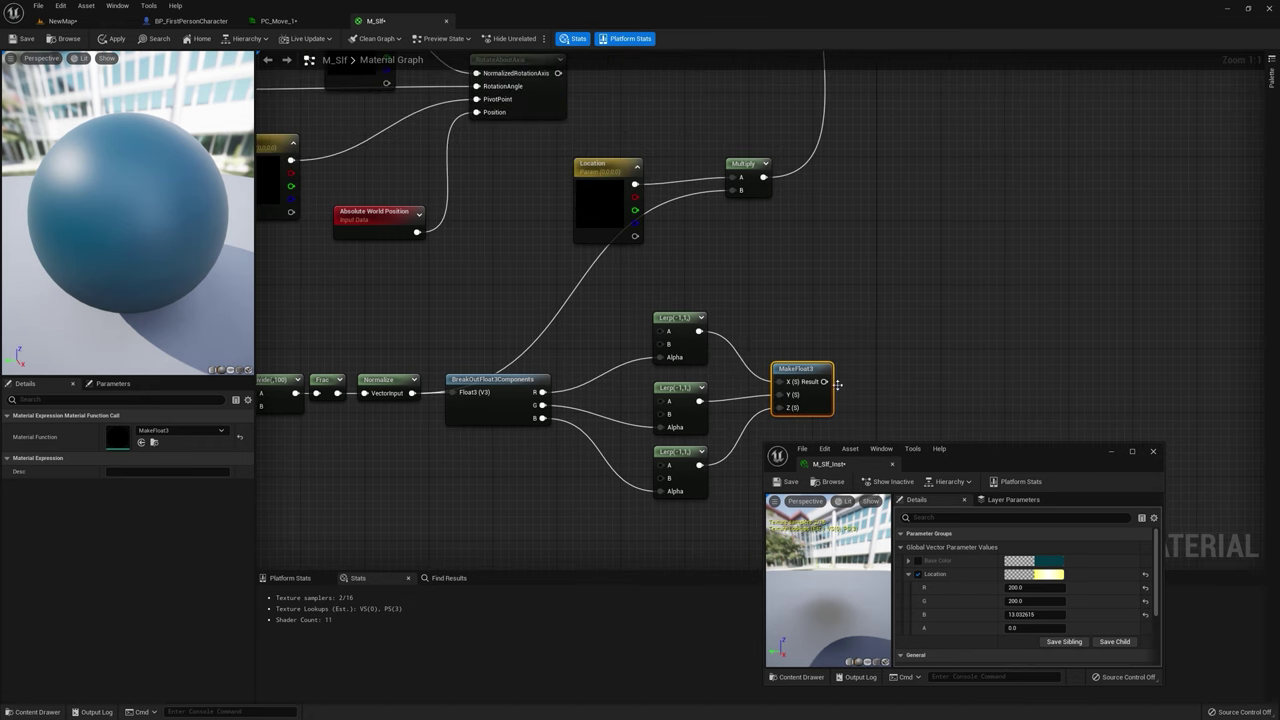
drag(823, 381, 741, 190)
scroll(719, 280, down, 2)
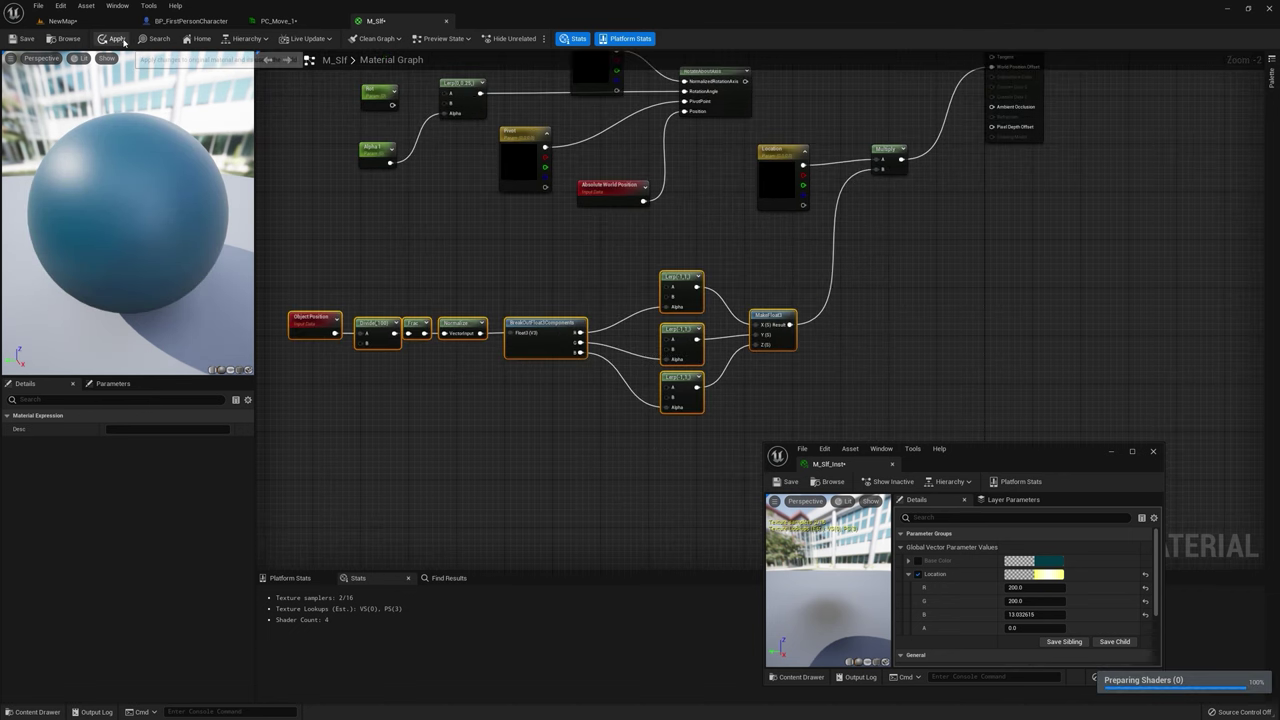
click(122, 41)
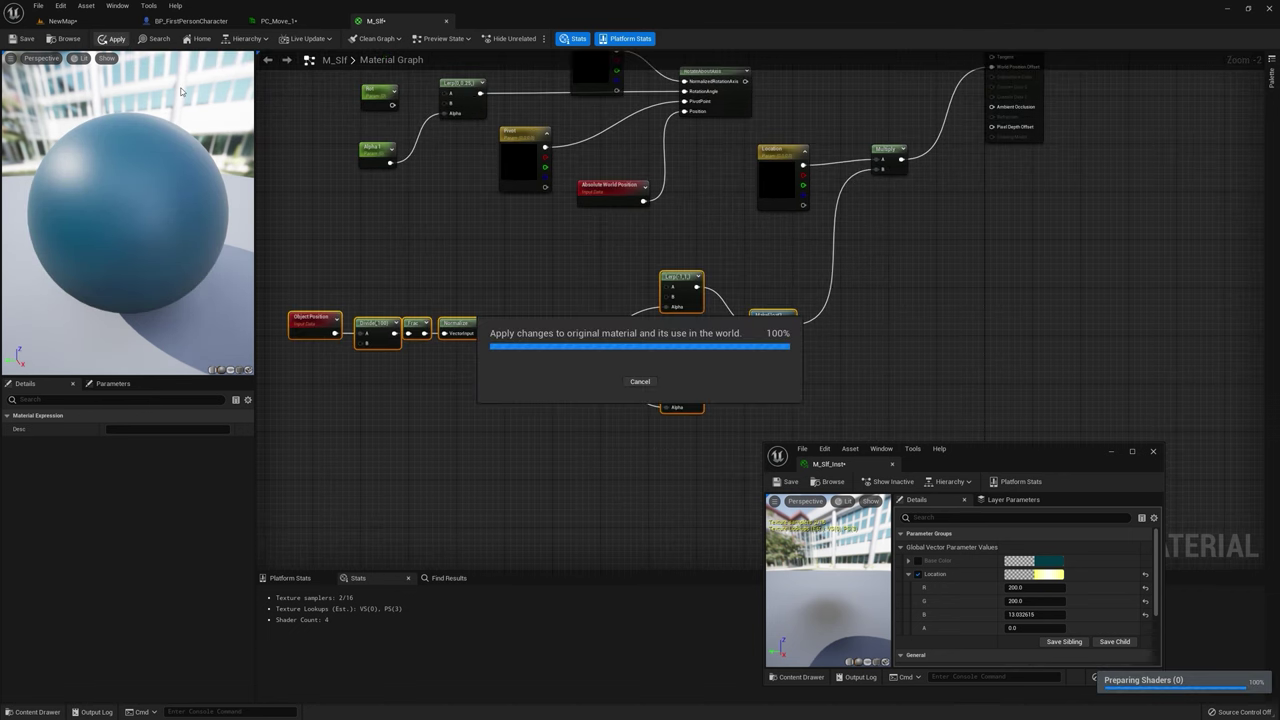
click(62, 20)
right_drag(640, 300, 700, 340)
Step: Set the Location parameter's B value to 0 in M_Slf_Inst and view the box pieces
click(1033, 614)
text(0)
key(Return)
right_drag(680, 330, 780, 325)
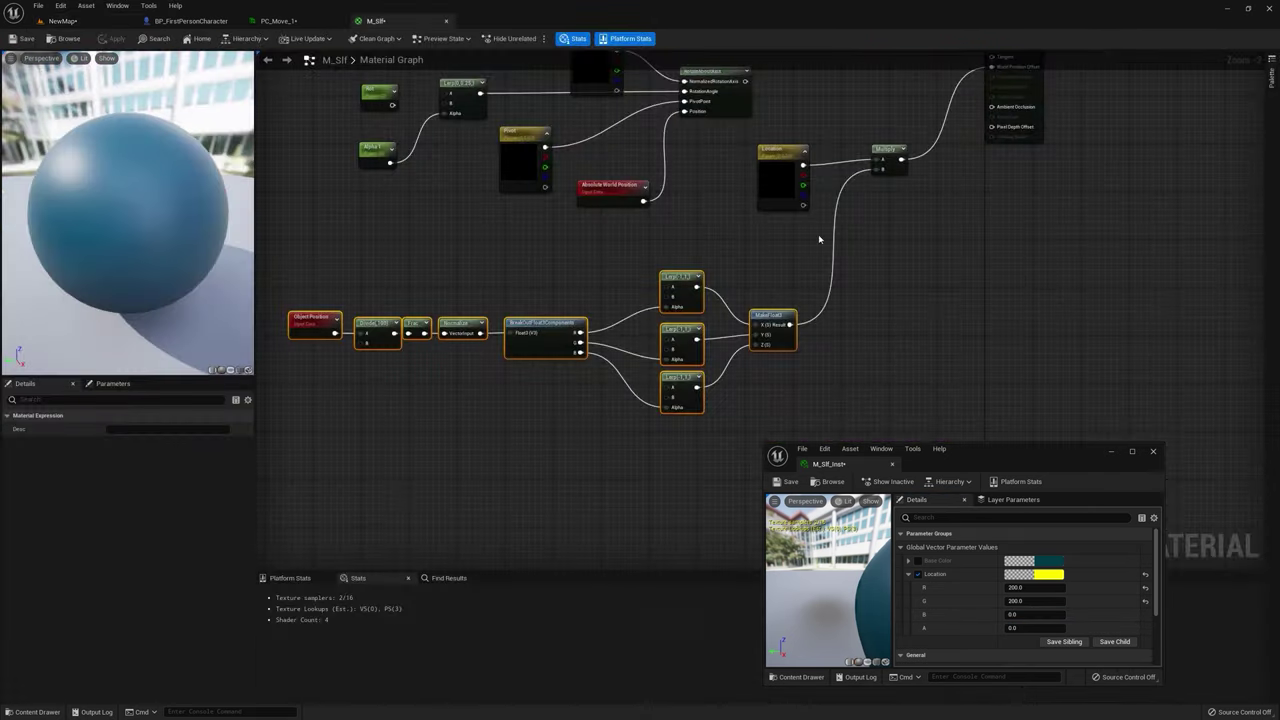
Step: Add the RotateAboutAxis and Multiply outputs with an Add node and connect the sum to World Position Offset
right_drag(796, 236, 755, 313)
right_drag(504, 153, 475, 169)
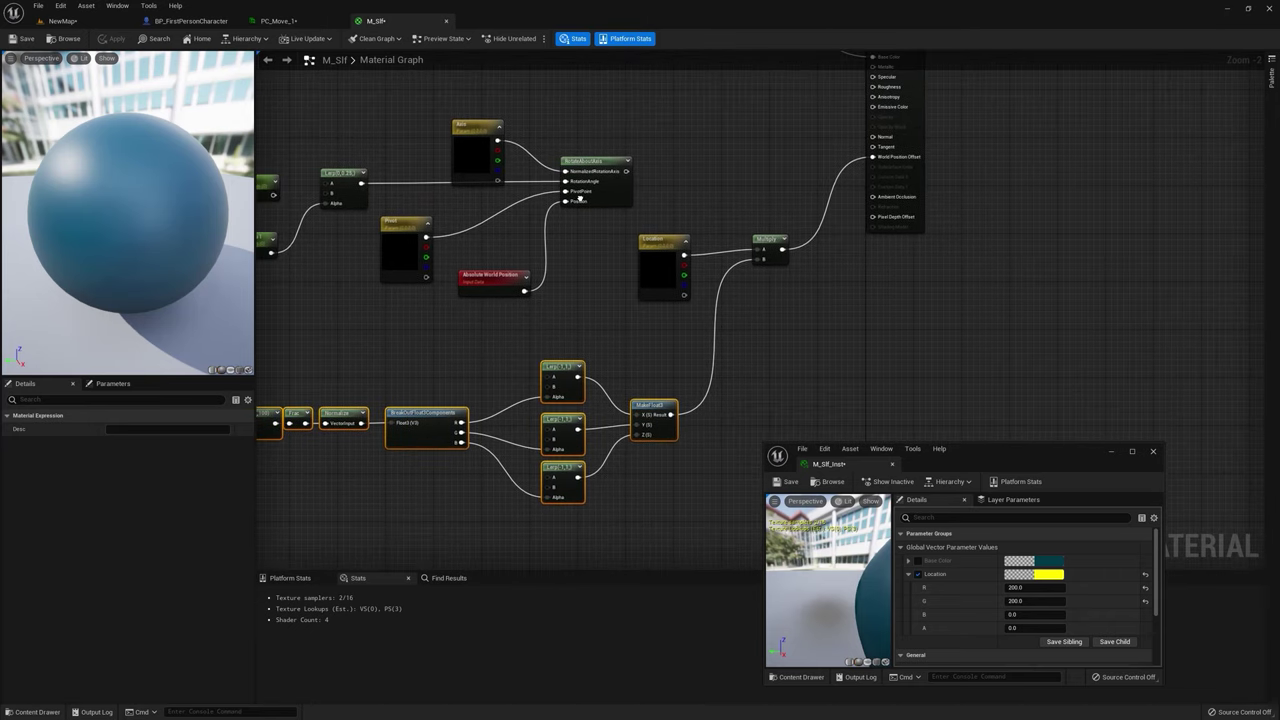
key(a)
click(757, 140)
drag(627, 171, 766, 155)
drag(780, 150, 993, 153)
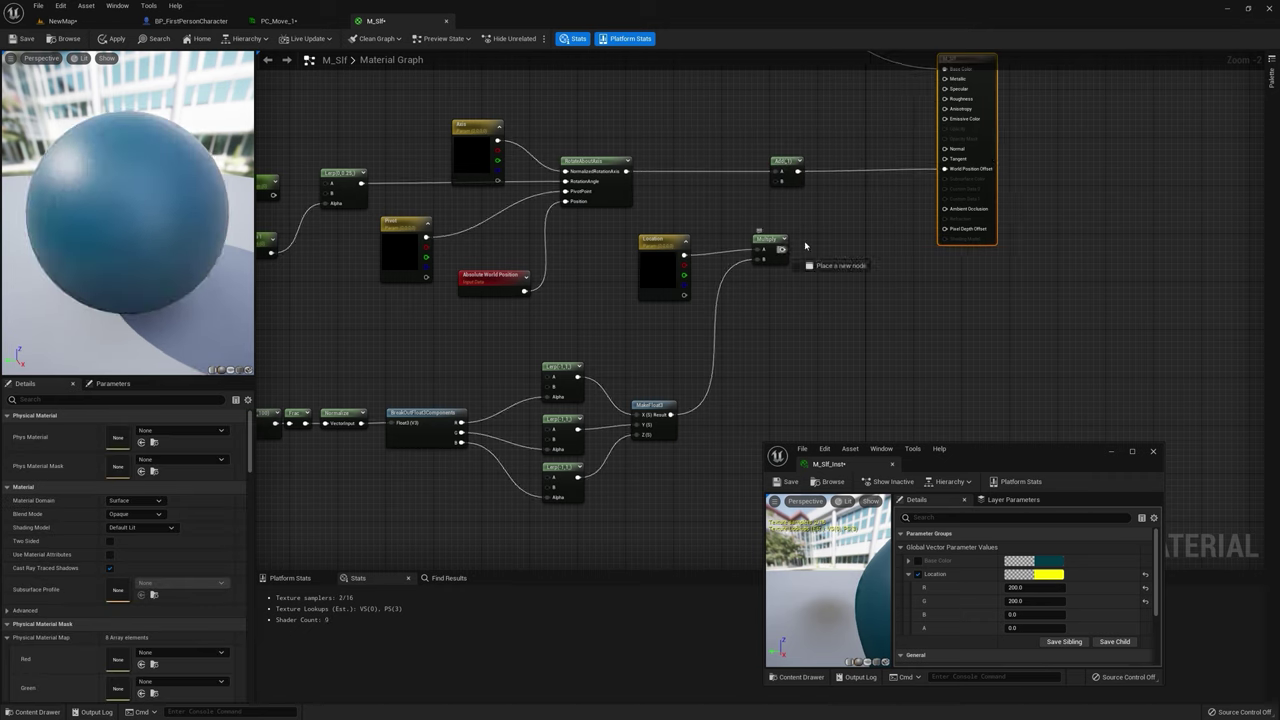
drag(777, 187, 776, 180)
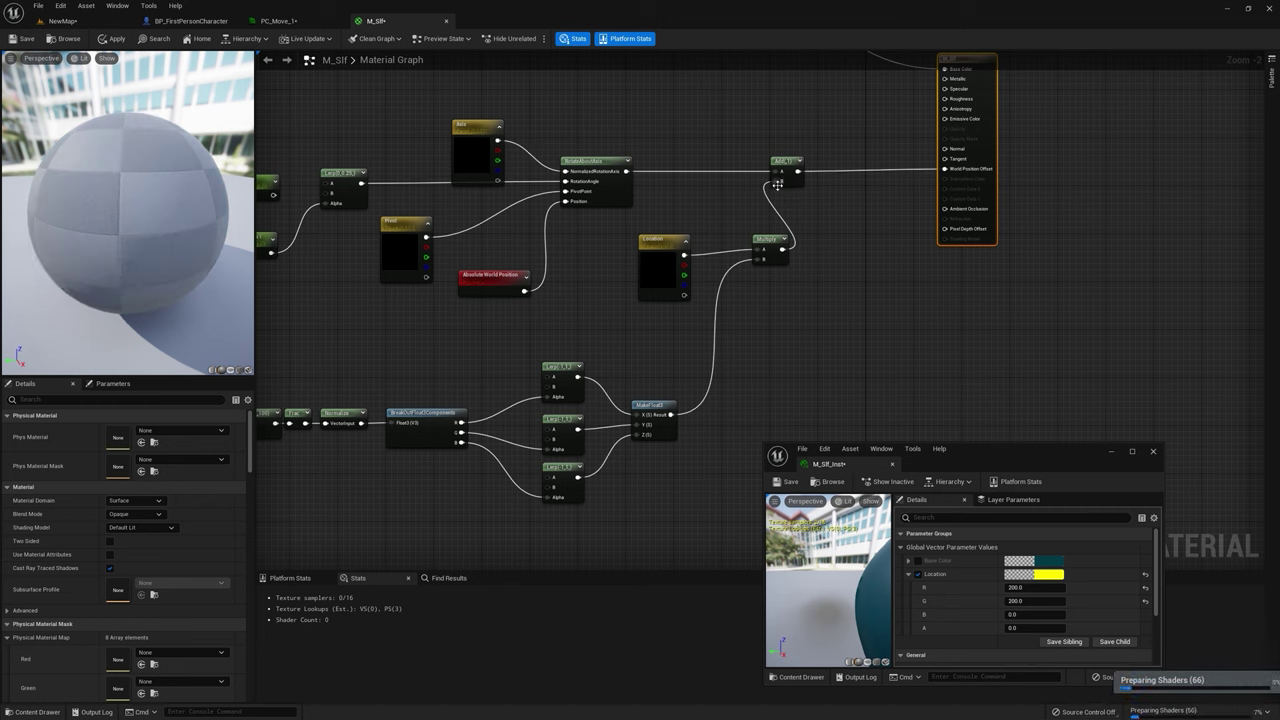
Step: Apply the M_Slf material and select a single box piece in the level
click(117, 39)
click(62, 20)
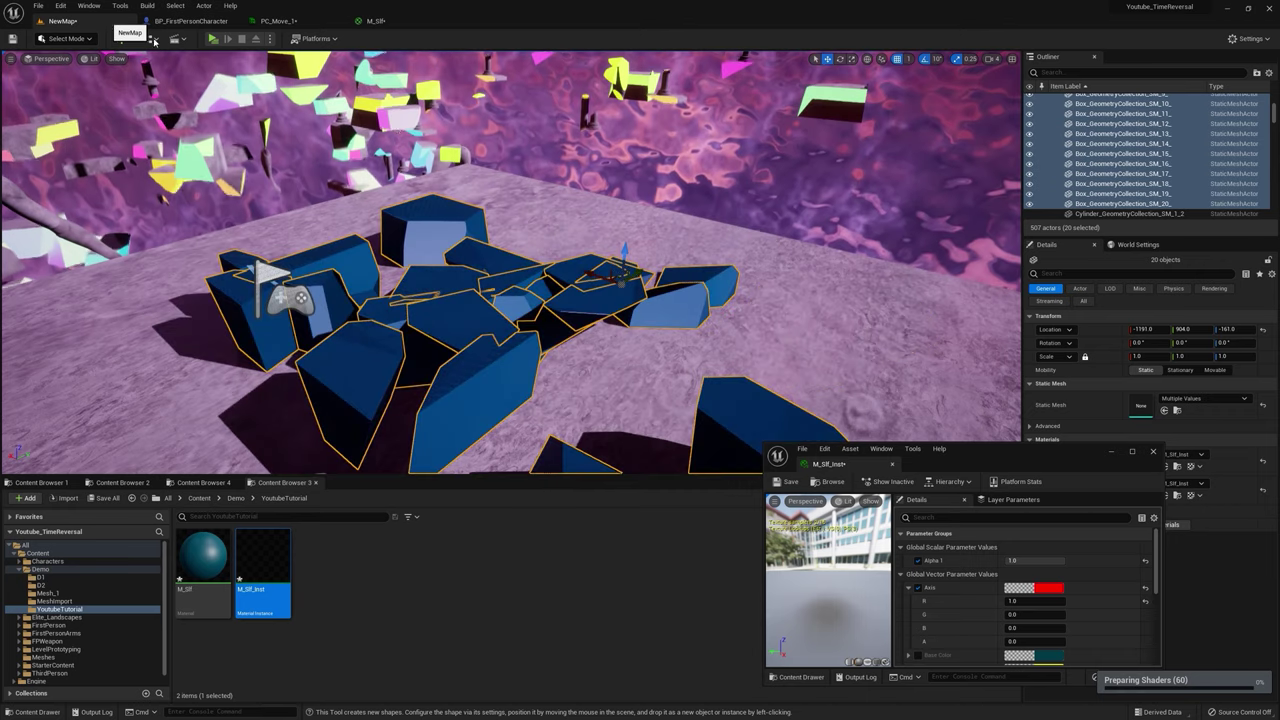
right_drag(560, 290, 588, 282)
click(590, 285)
Step: Adjust the Location parameter in M_Slf_Inst to about 317 for R and about 105 for G
drag(1000, 462, 994, 386)
scroll(1040, 512, down, 3)
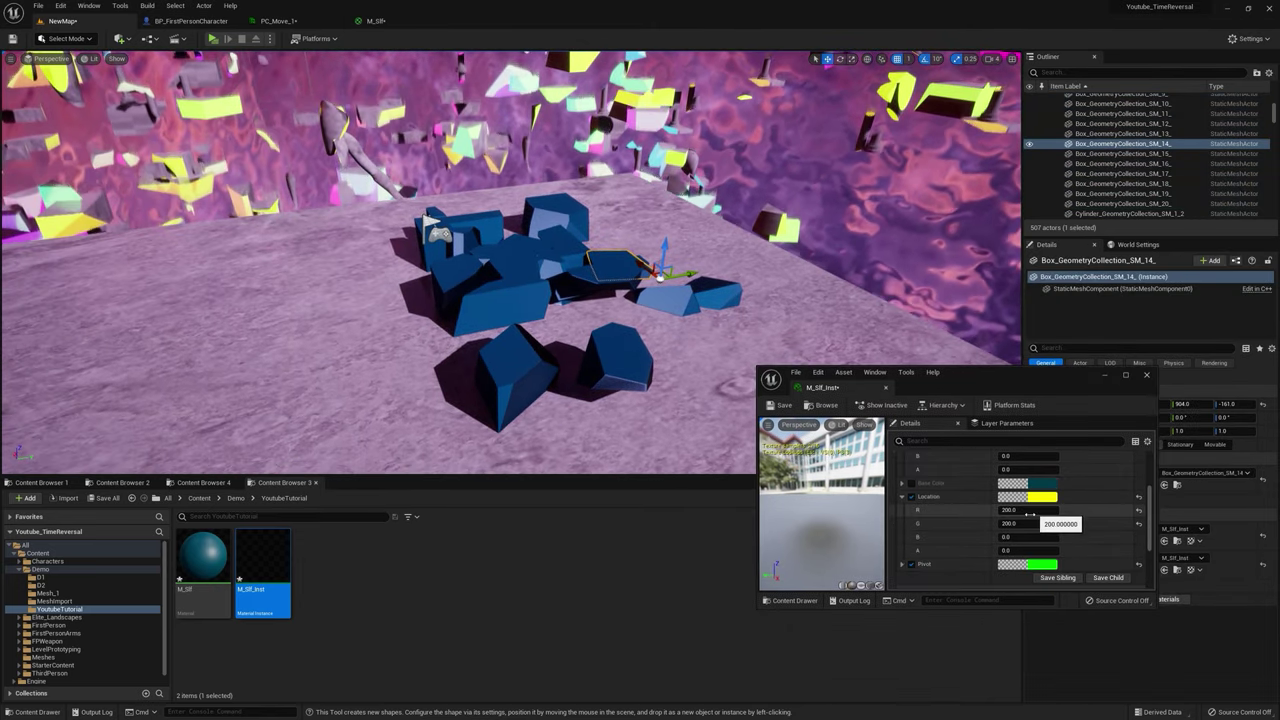
drag(1022, 524, 1070, 510)
Step: Try a Location B value of 200 and reset it to 0
click(1025, 537)
text(200)
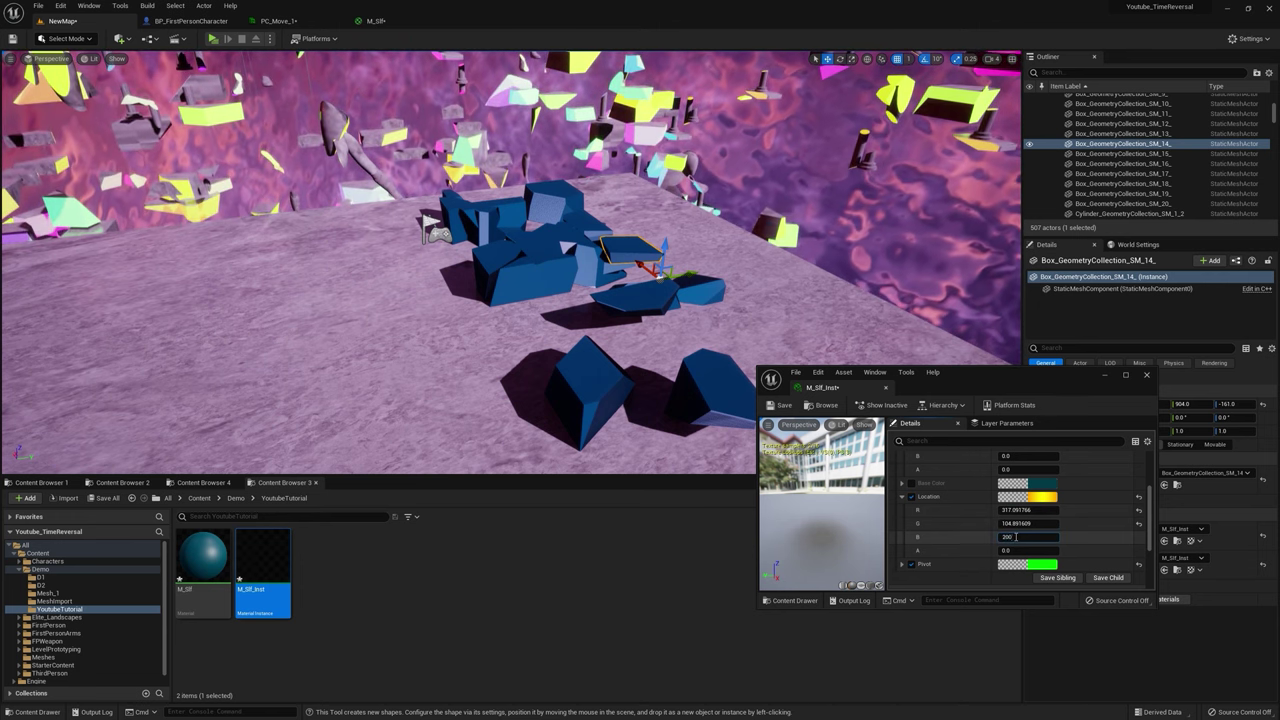
key(Return)
click(1040, 537)
text(0)
key(Return)
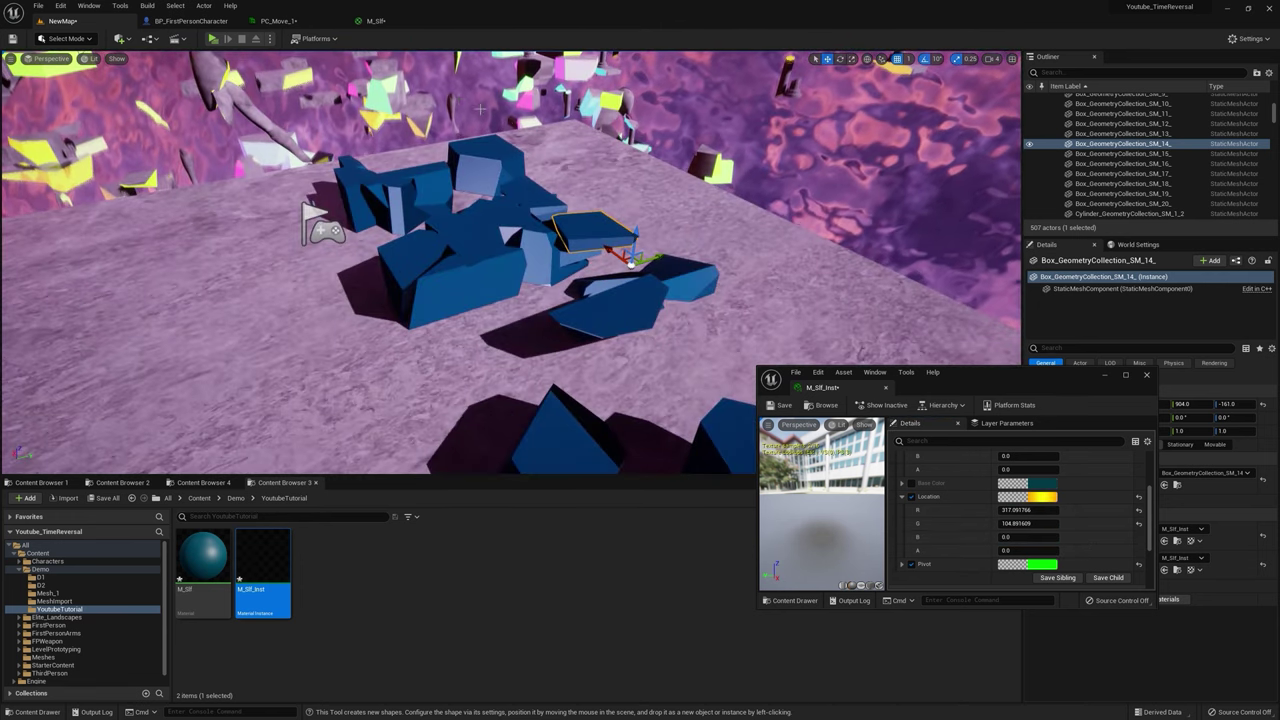
Step: In the M_Slf material graph, insert a Lerp between Multiply and Add, feeding the Multiply output into its B input
click(376, 21)
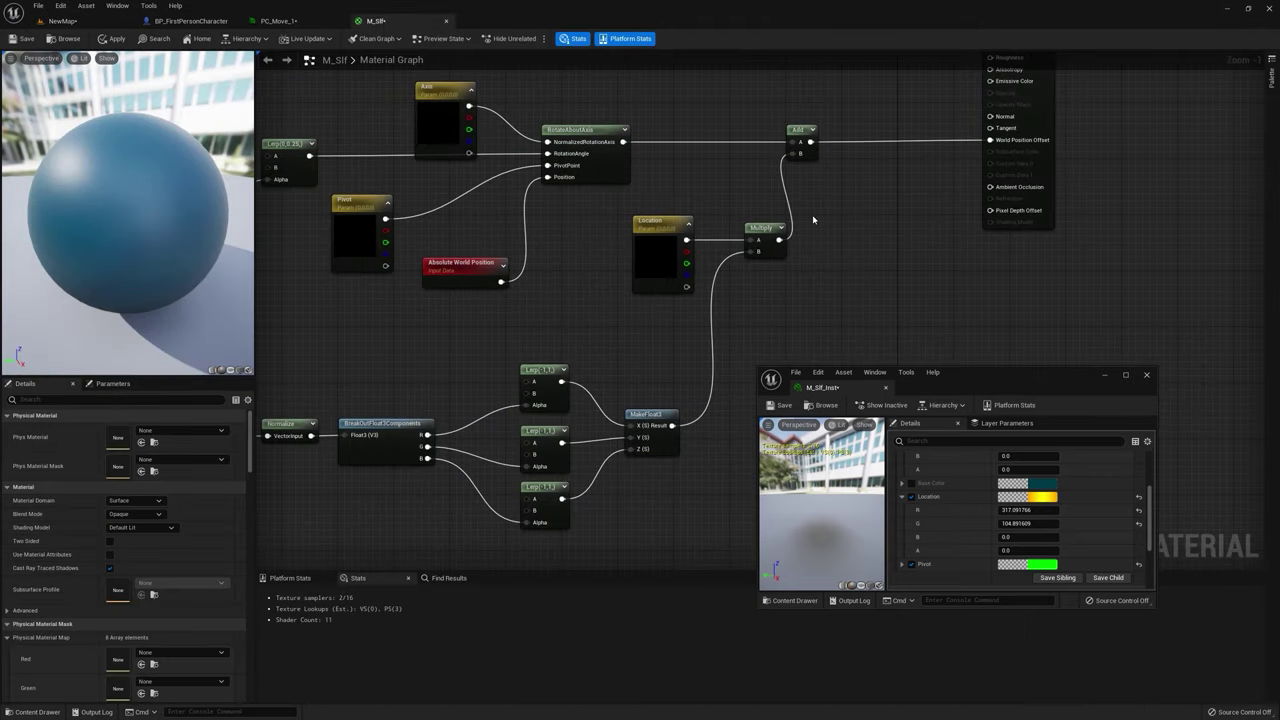
click(813, 219)
drag(778, 241, 887, 136)
right_drag(861, 252, 925, 162)
mouse_move(882, 232)
right_down()
mouse_move(1039, 256)
mouse_move(869, 240)
right_up()
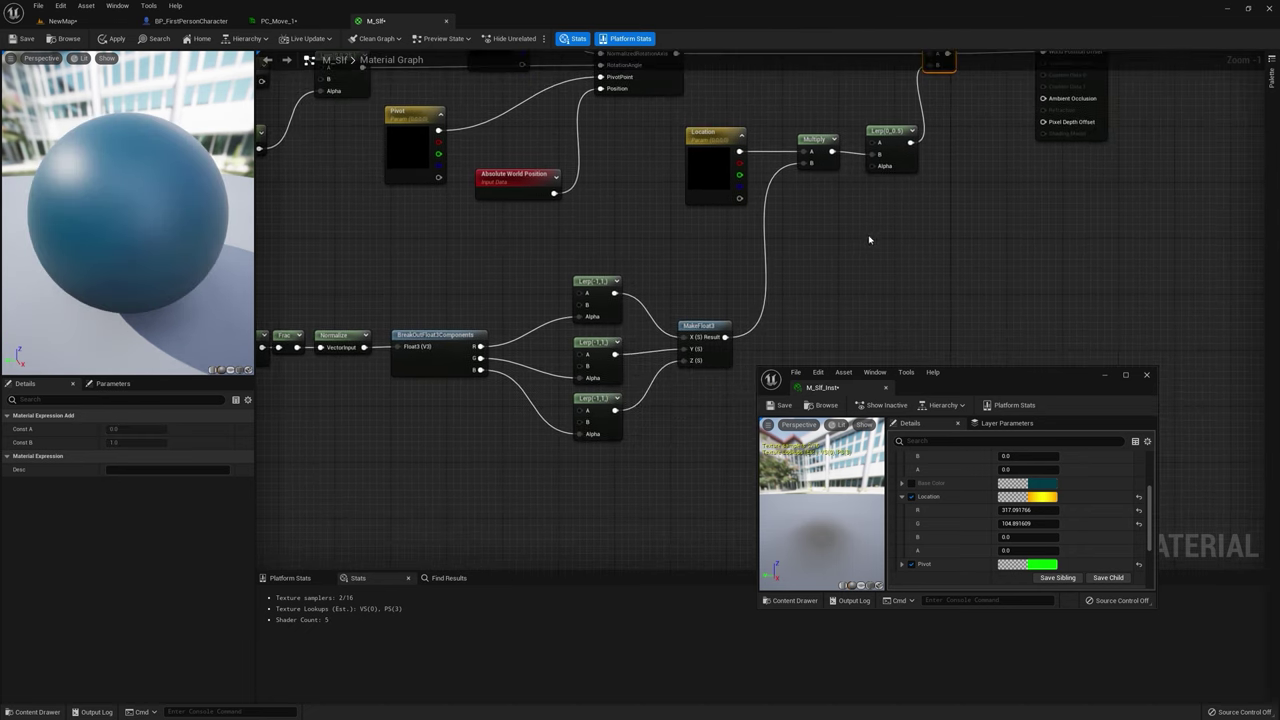
Step: Create a scalar parameter named Alpha 2 and connect it to the Alpha input of the new Lerp
click(806, 243)
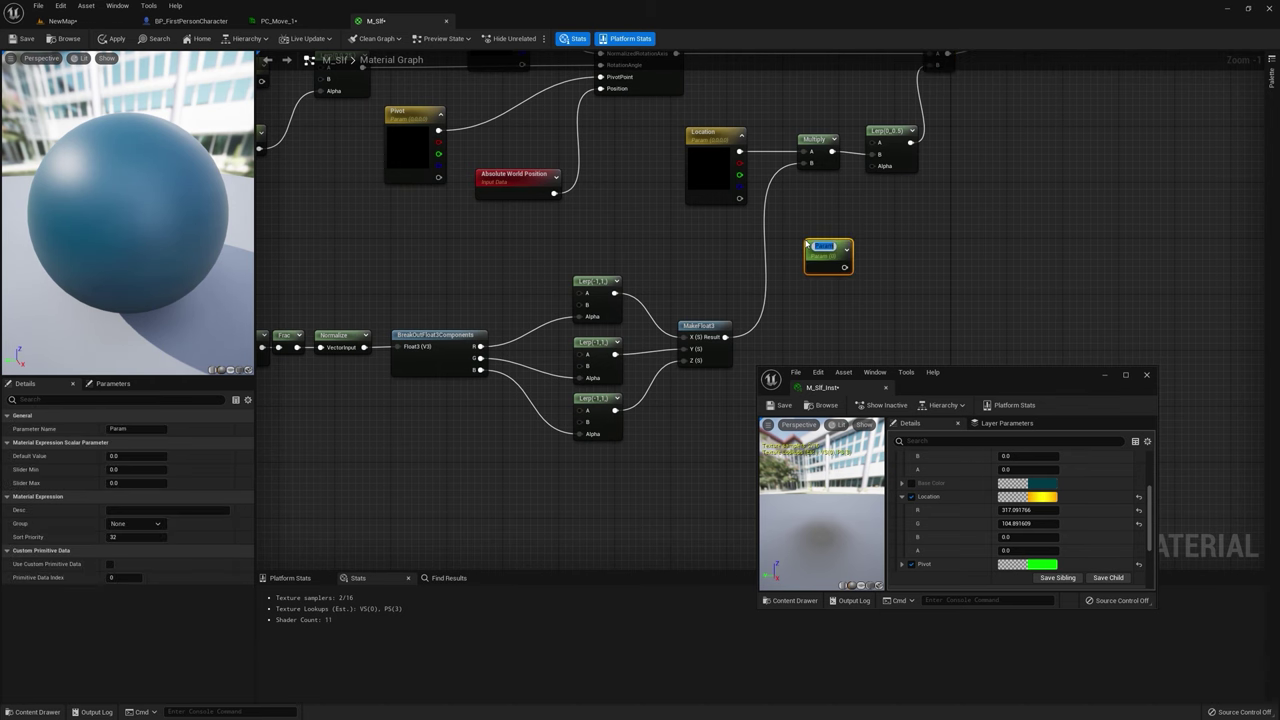
text(Alpha 2)
key(Return)
drag(844, 265, 876, 166)
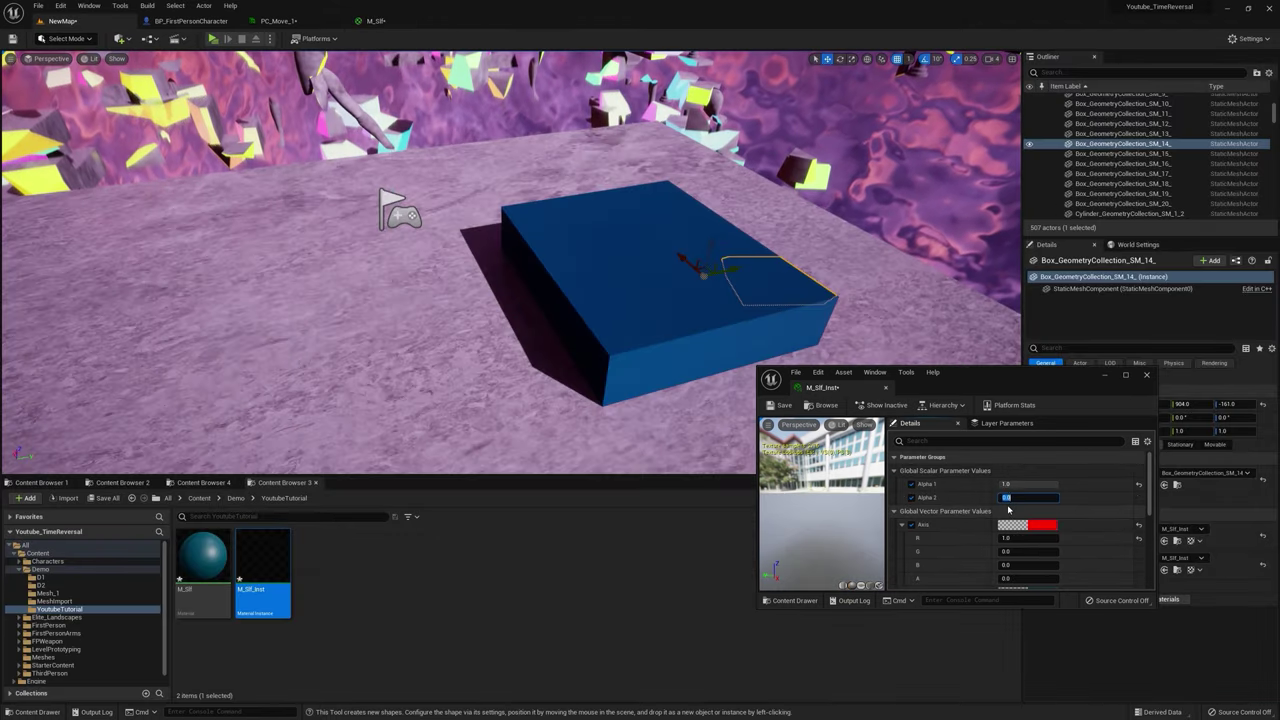
Step: Test Alpha 2 at 1 in M_Slf_Inst, return it to 0, and lower Alpha 1 to about 0.016
click(1010, 497)
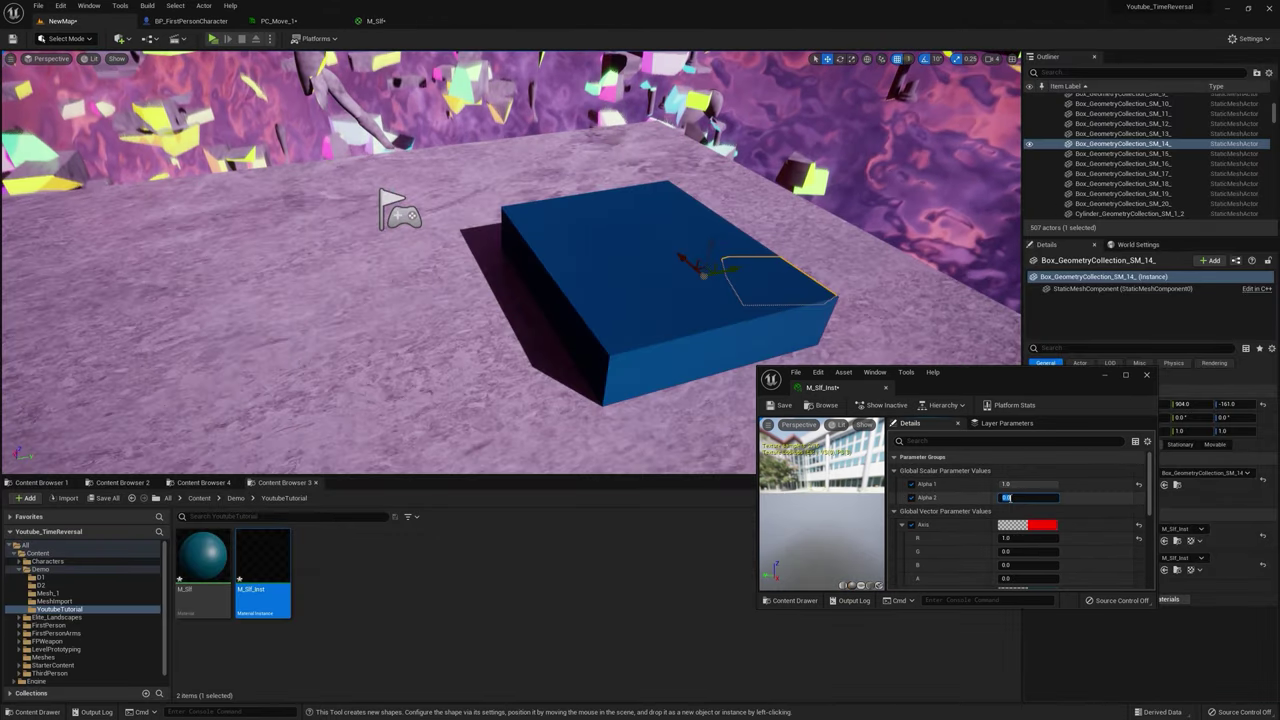
key(Return)
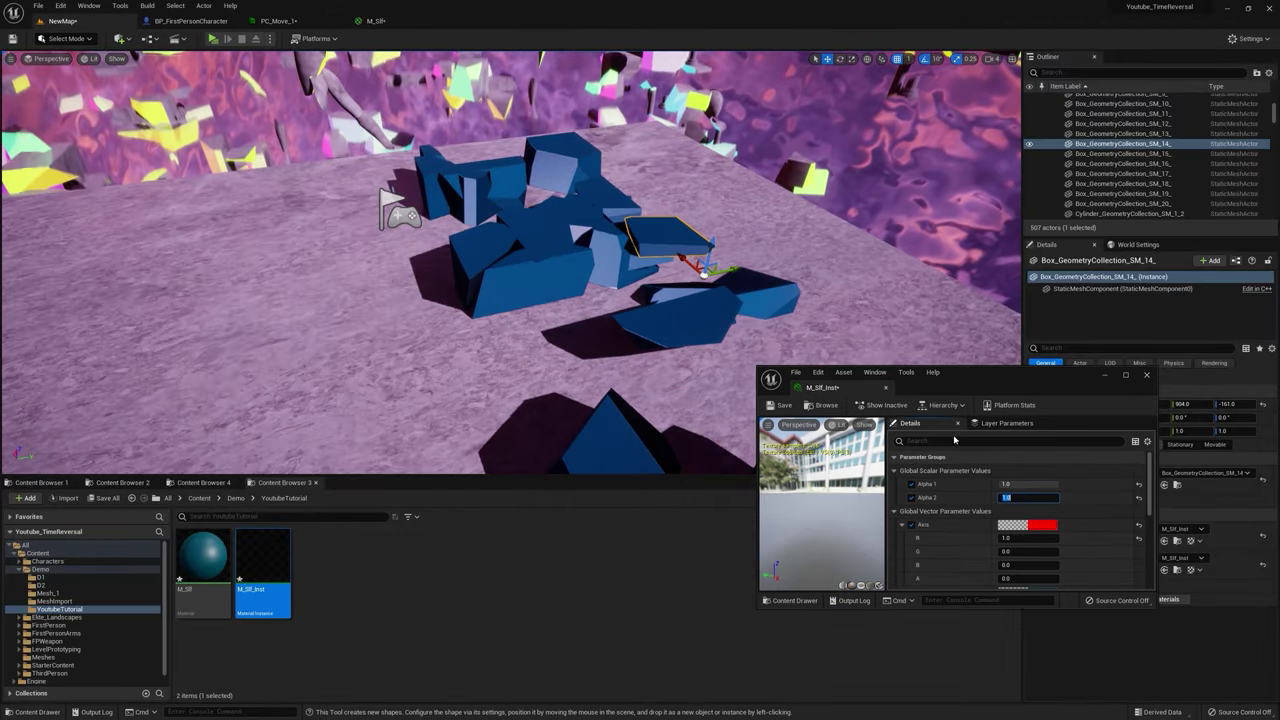
mouse_move(1024, 484)
mouse_down()
mouse_move(1005, 484)
mouse_move(1055, 484)
mouse_move(1000, 484)
mouse_move(1058, 484)
mouse_move(1000, 497)
mouse_move(1038, 497)
mouse_up()
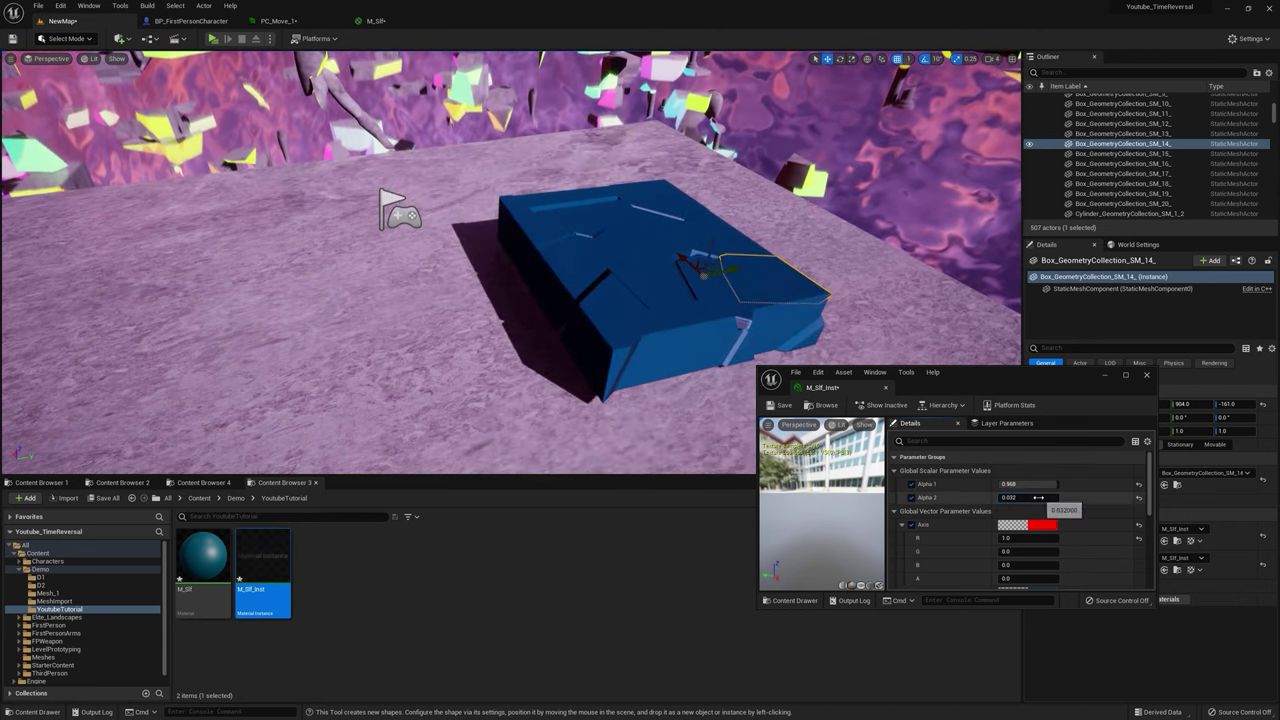
key(Return)
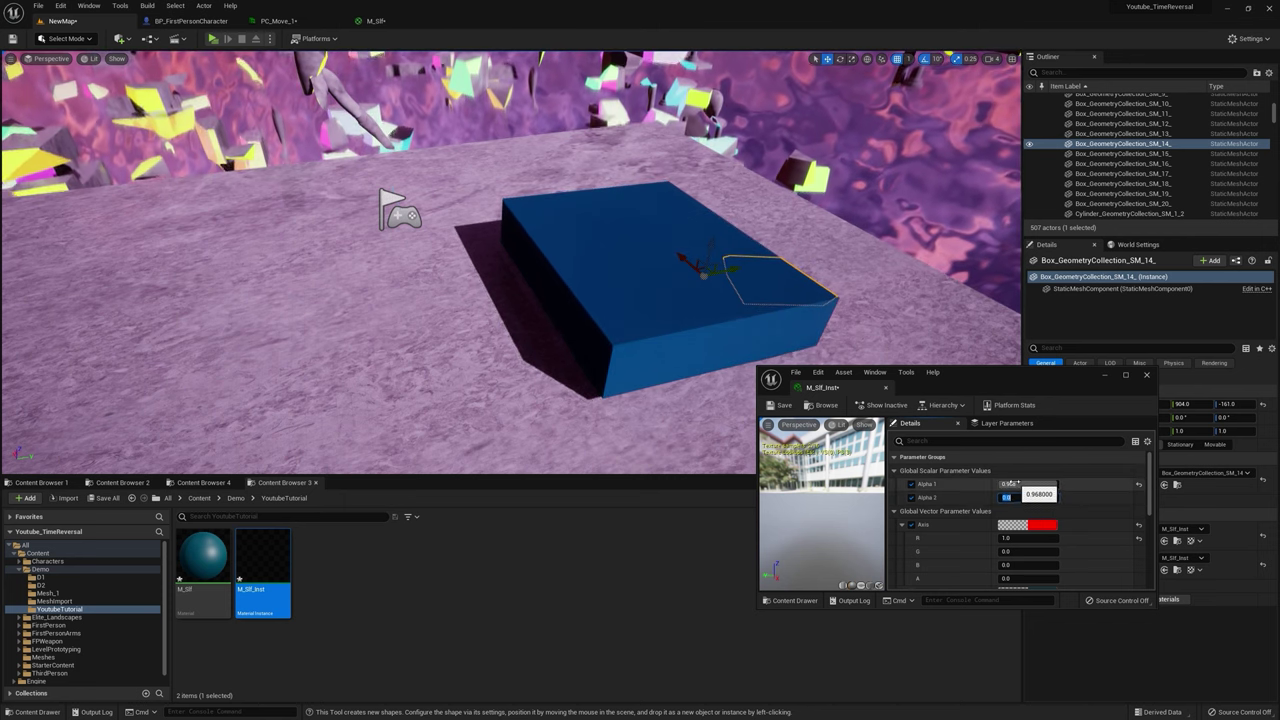
drag(1020, 483, 990, 483)
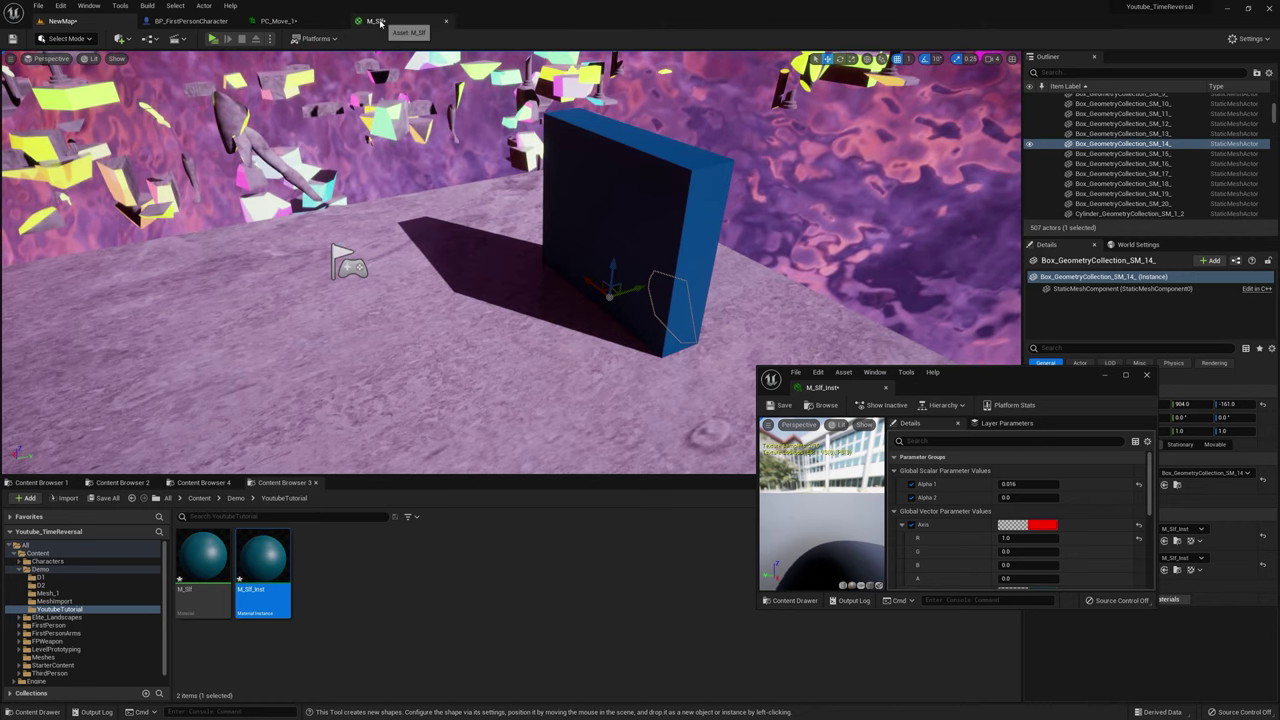
Step: Try a FixRotateAboutAxisNormals node above RotateAboutAxis in M_Slf, compare its pins with the graph, and delete it
click(380, 23)
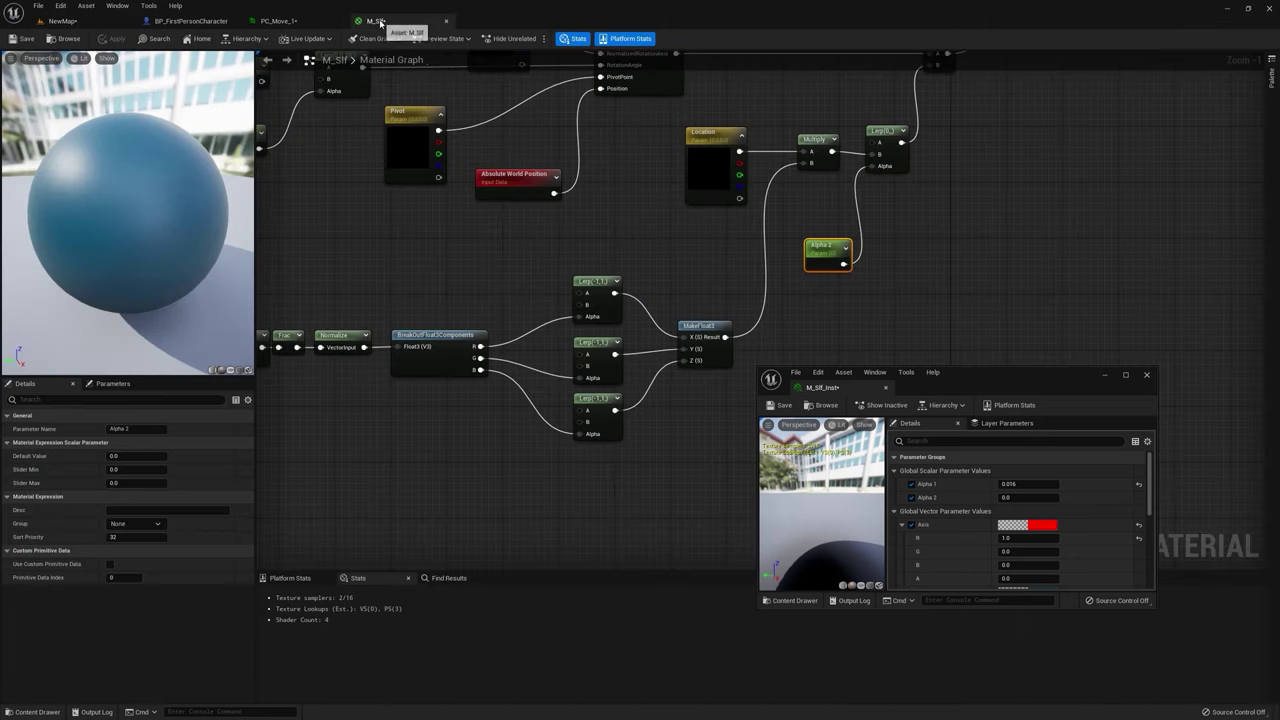
scroll(631, 277, down, 2)
right_drag(690, 100, 668, 185)
right_click(668, 185)
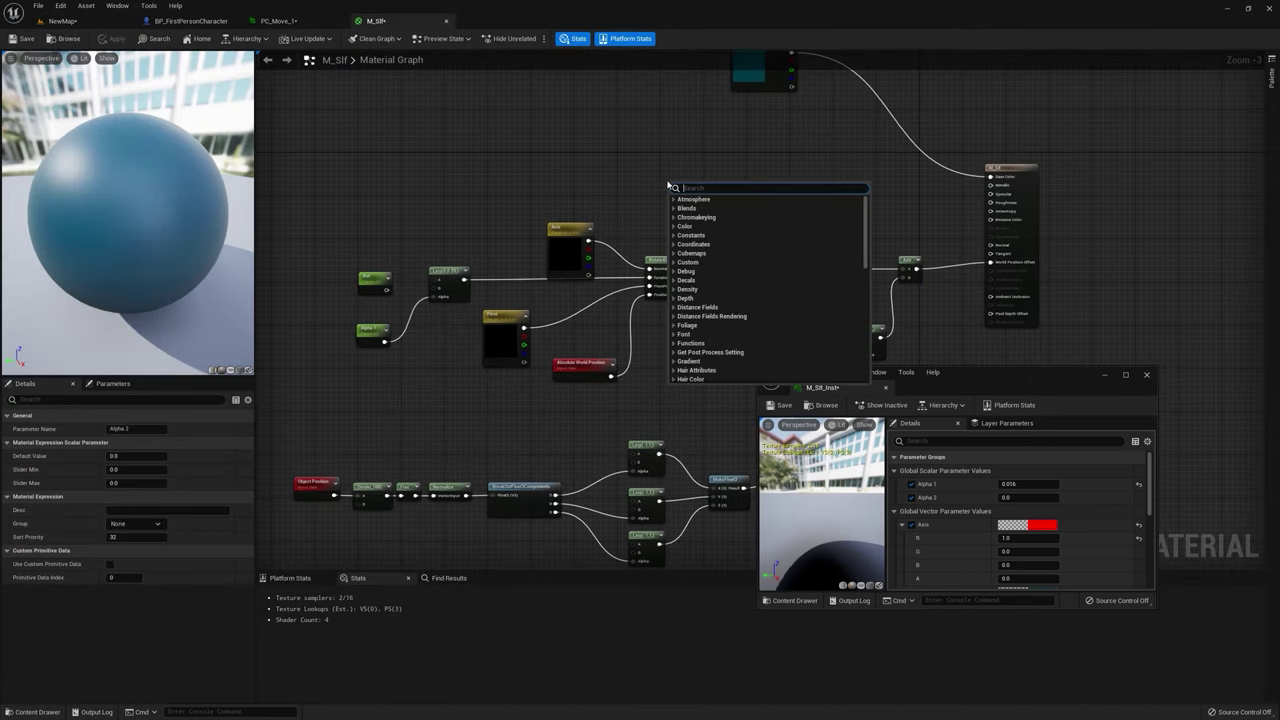
text(fix)
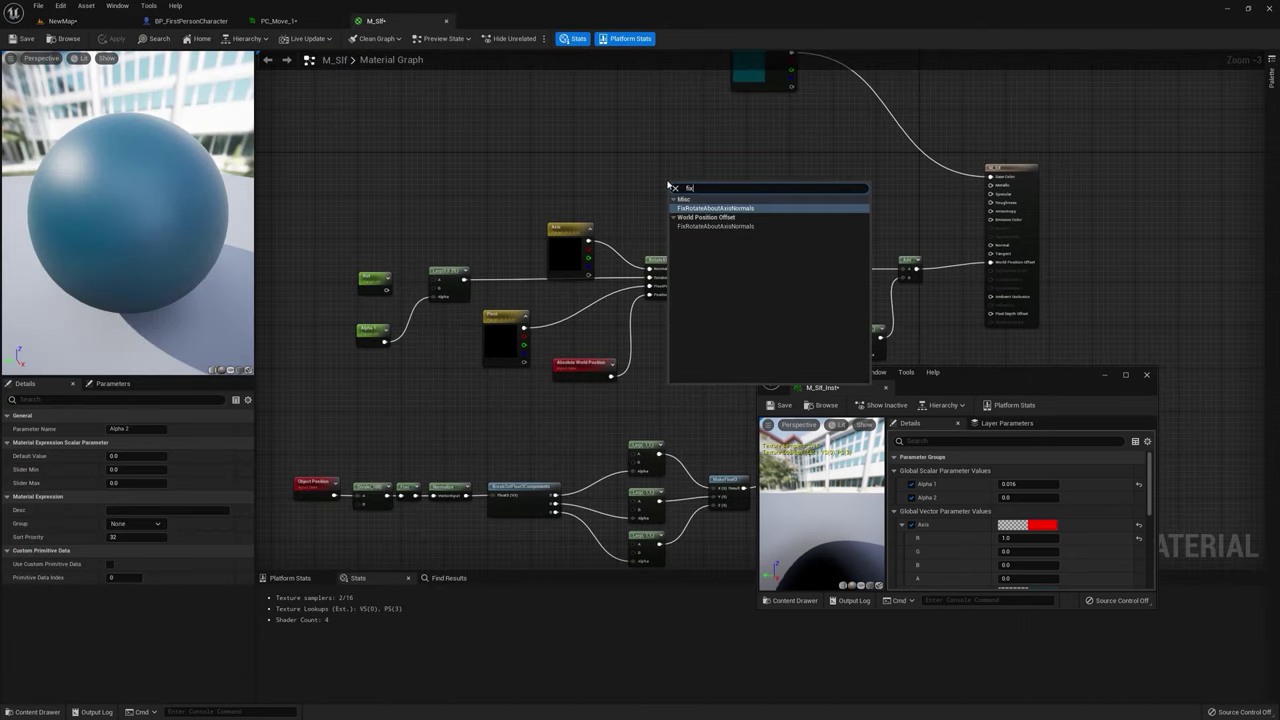
click(715, 208)
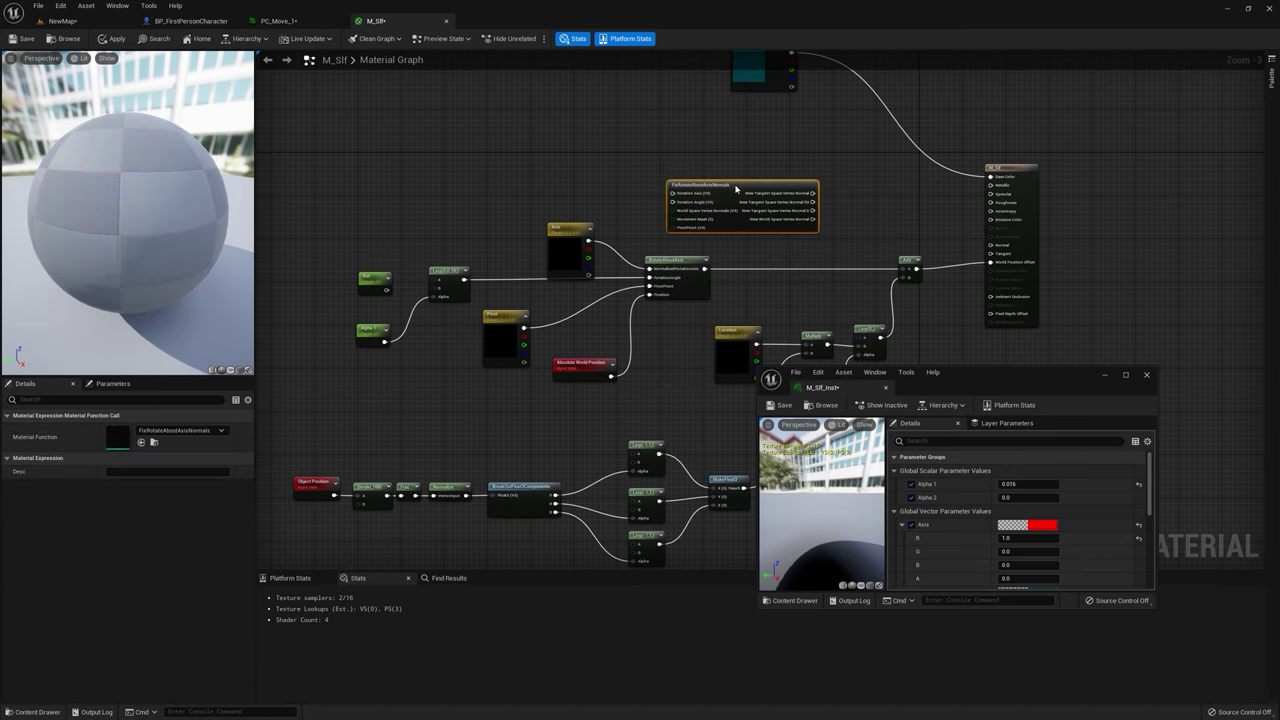
scroll(762, 180, up, 4)
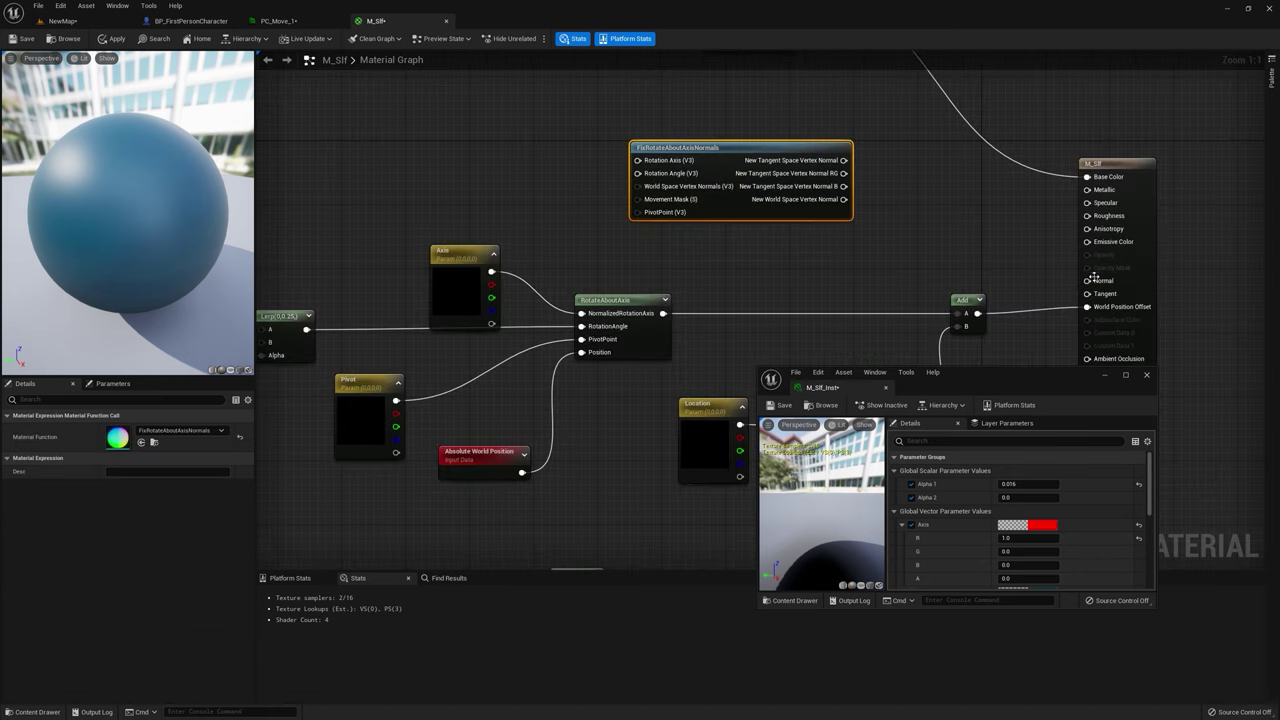
right_drag(550, 258, 632, 232)
scroll(432, 265, down, 2)
right_drag(467, 255, 538, 240)
scroll(738, 153, up, 2)
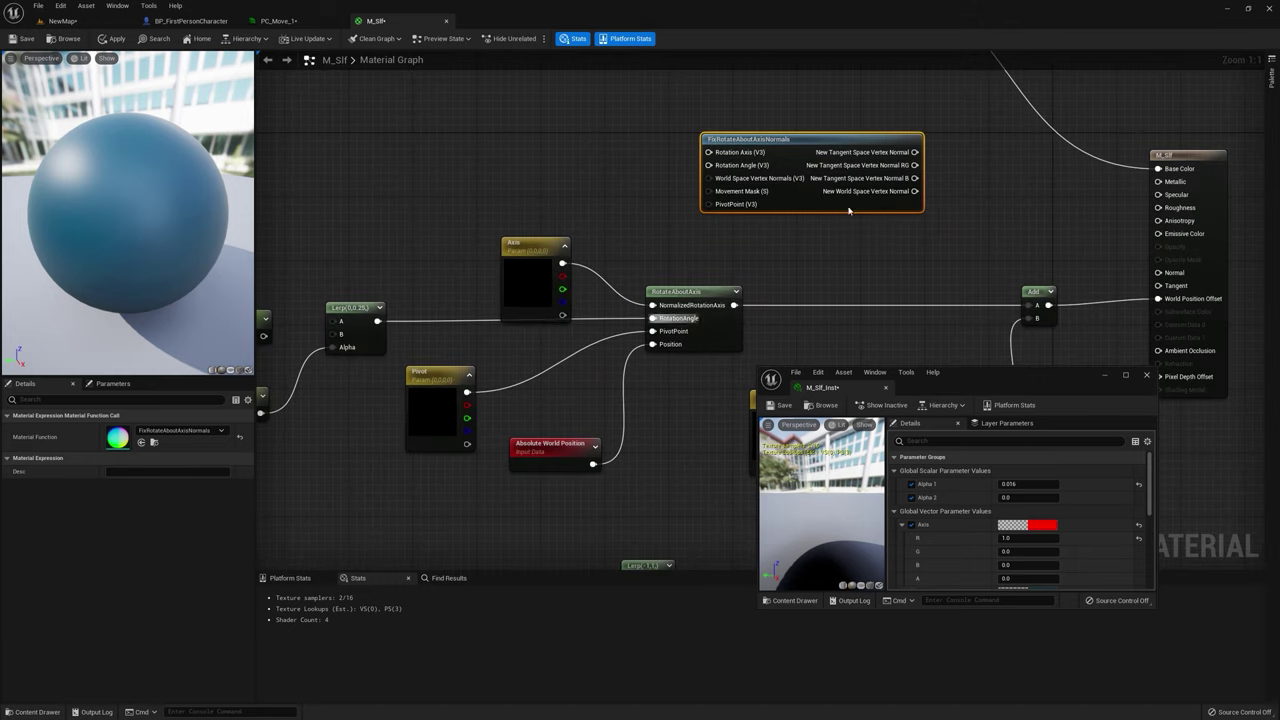
scroll(840, 150, down, 3)
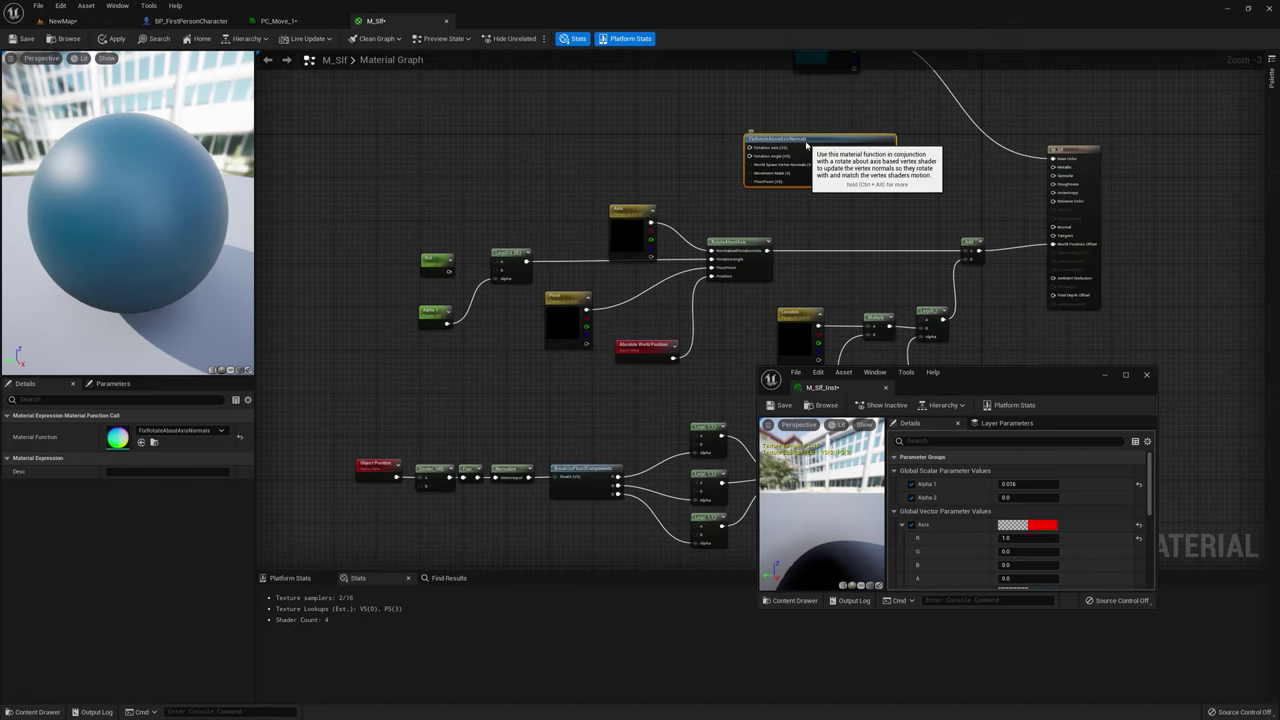
key(Delete)
Step: Delete the unconnected Rot parameter from M_Slf and move the Alpha 1 parameter up beside its Lerp
right_drag(868, 197, 846, 191)
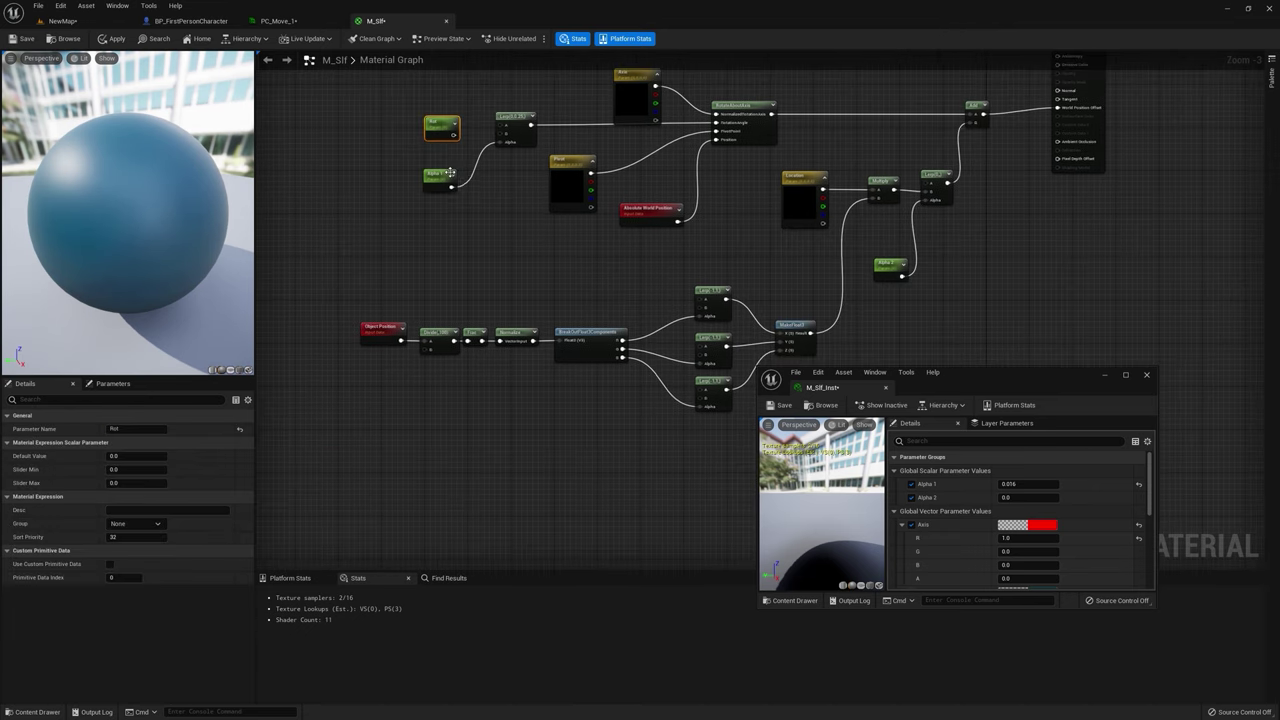
key(Delete)
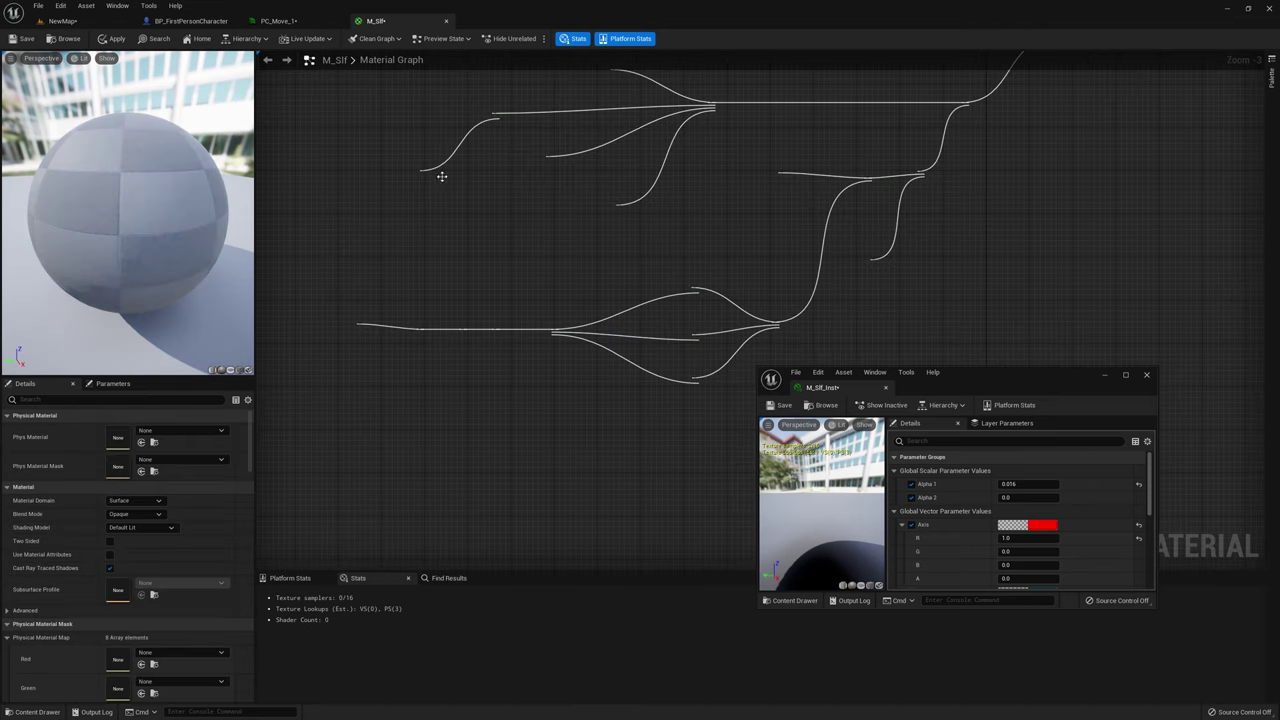
click(425, 140)
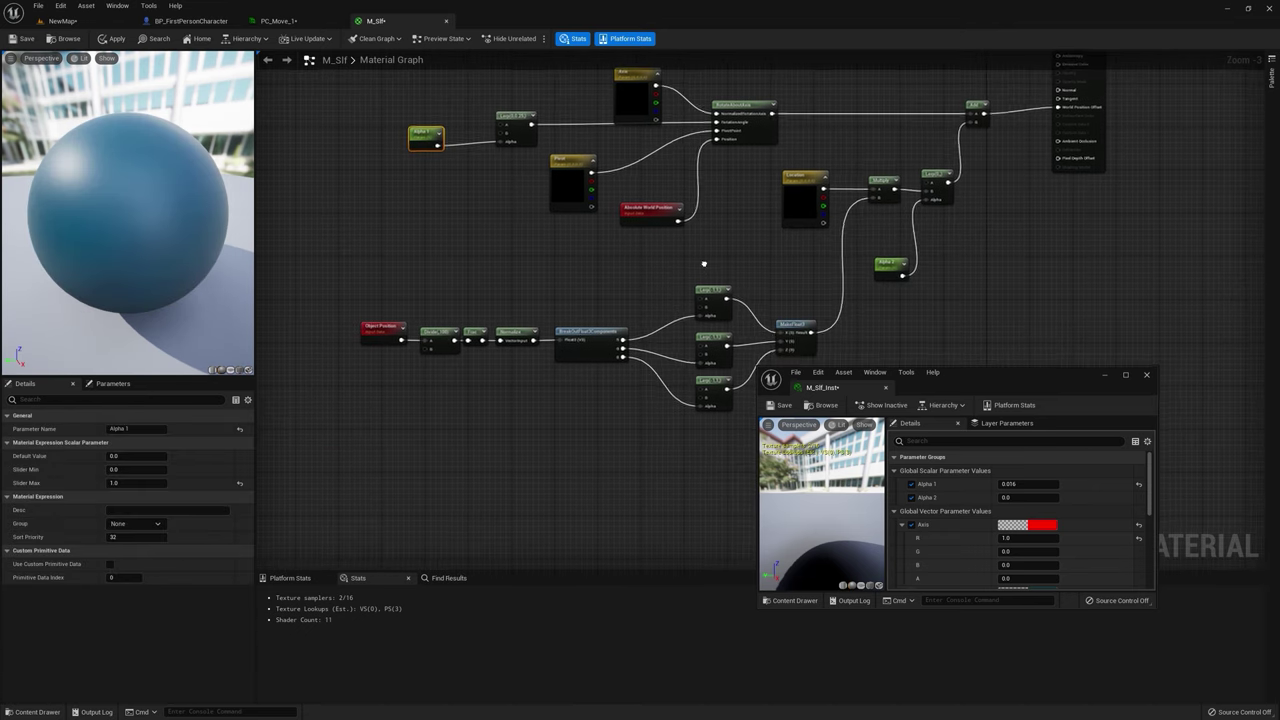
scroll(467, 392, down, 1)
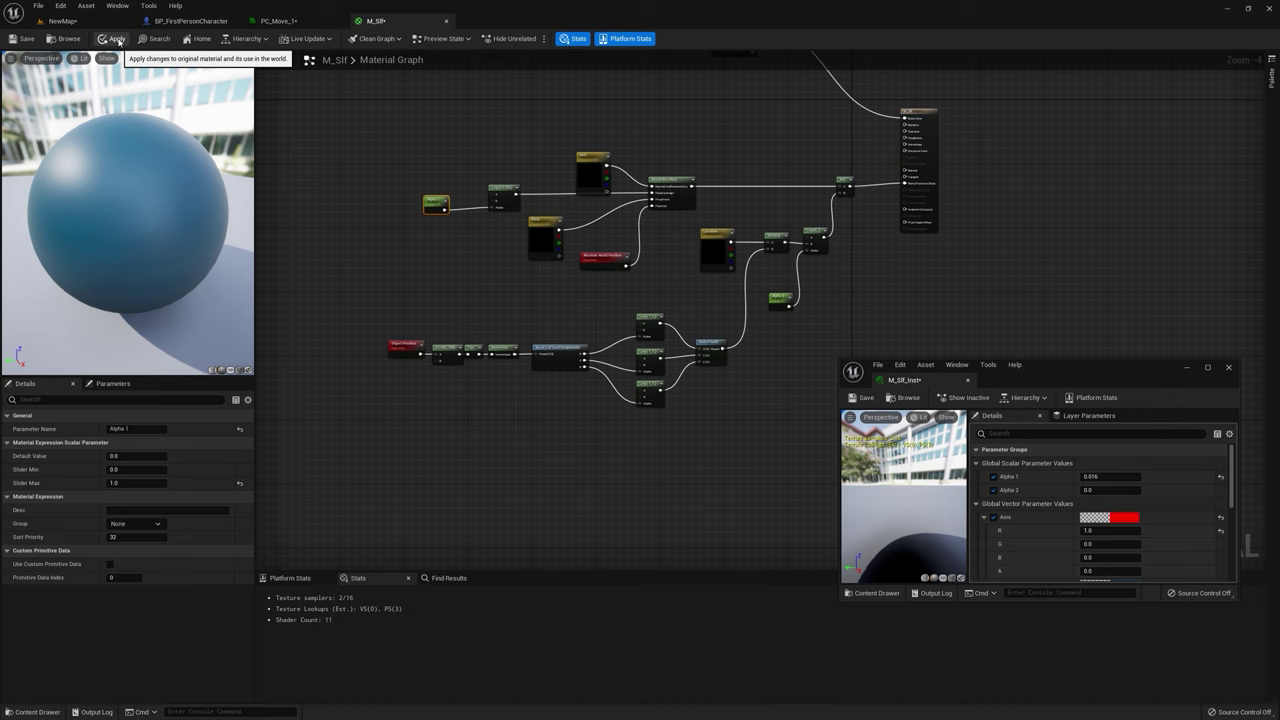
Step: Delete all existing nodes from the BP_FirstPersonCharacter Event Graph
click(203, 22)
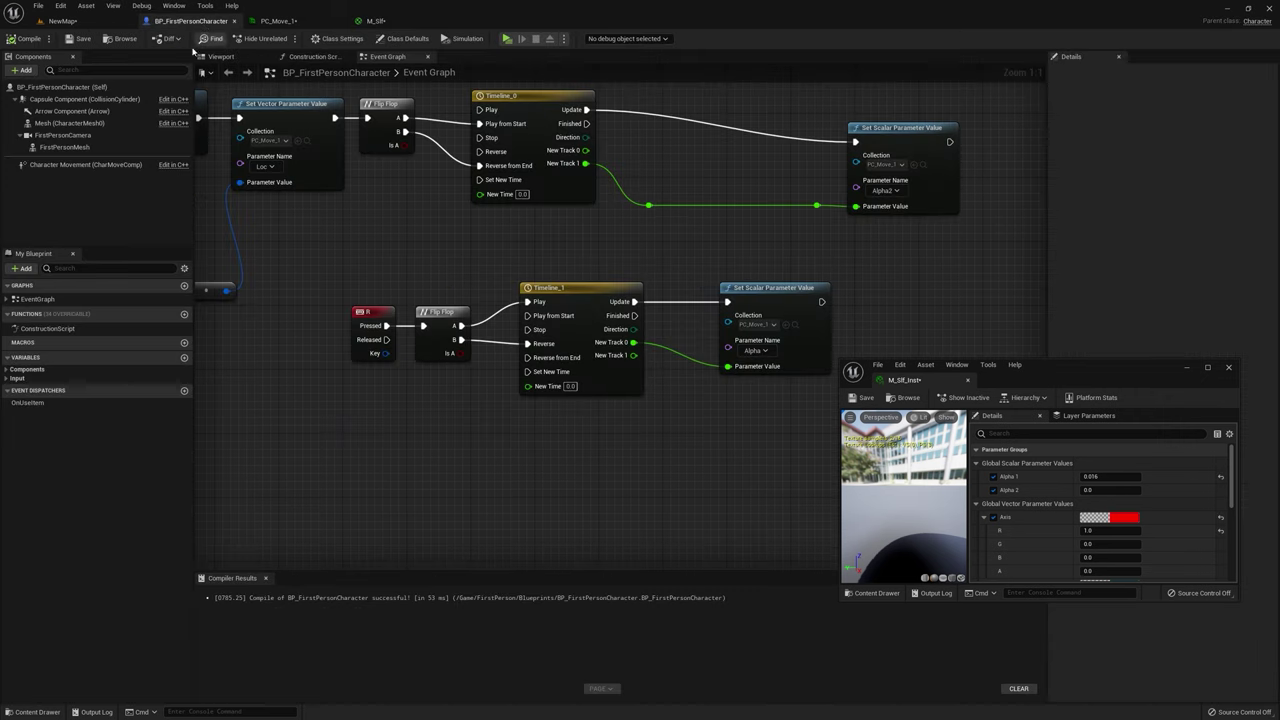
scroll(417, 245, down, 3)
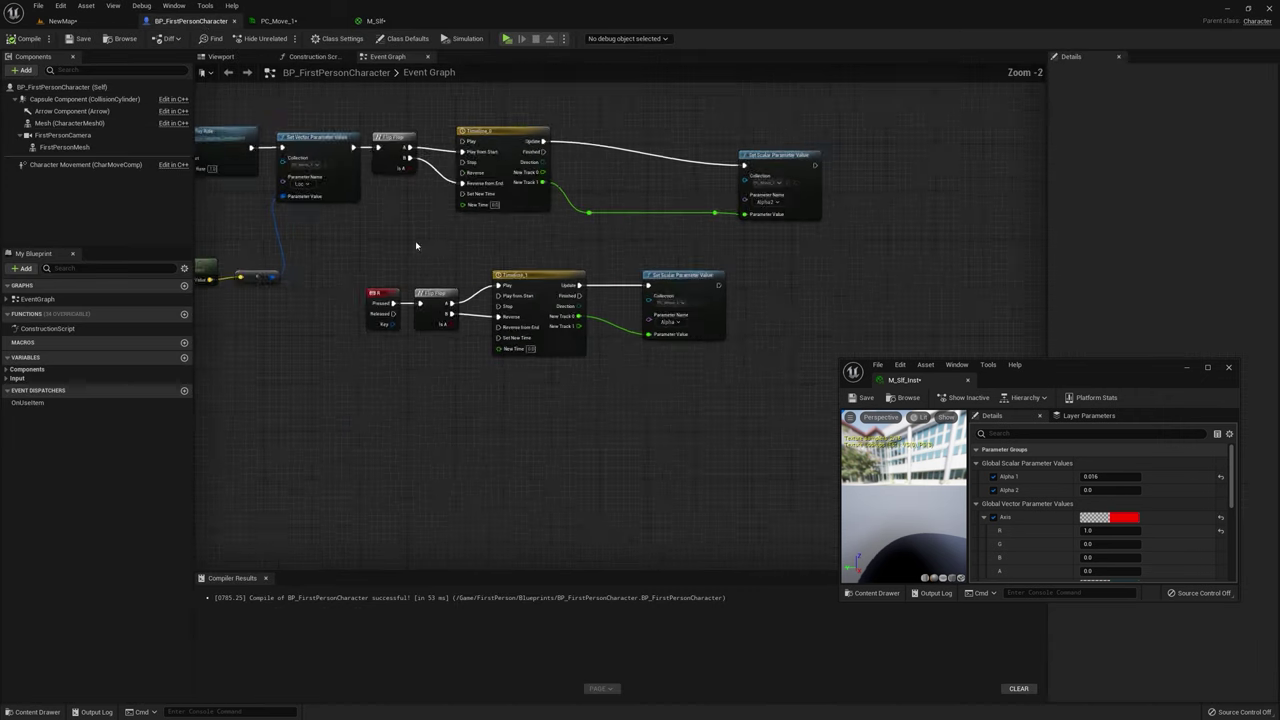
key(ctrl+a)
key(Delete)
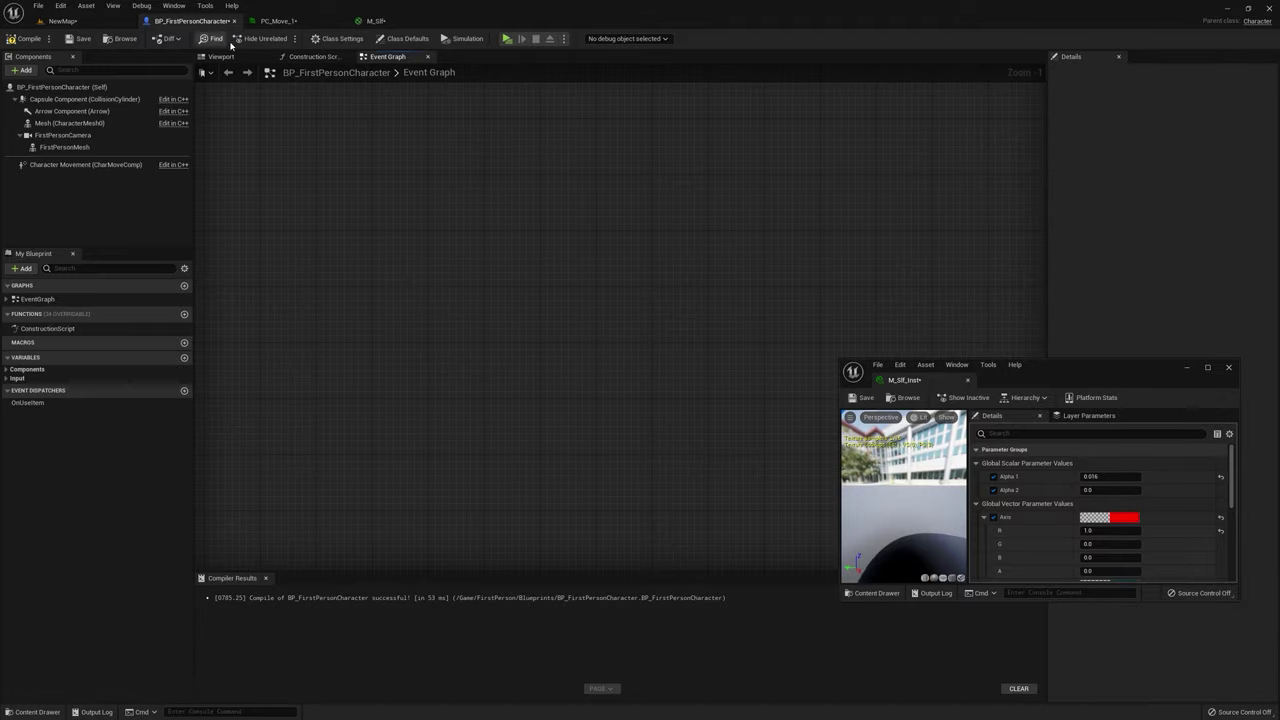
Step: Add an E keyboard event to the empty Event Graph and connect its Pressed output to a new Timeline
right_click(446, 289)
text(e keyboa)
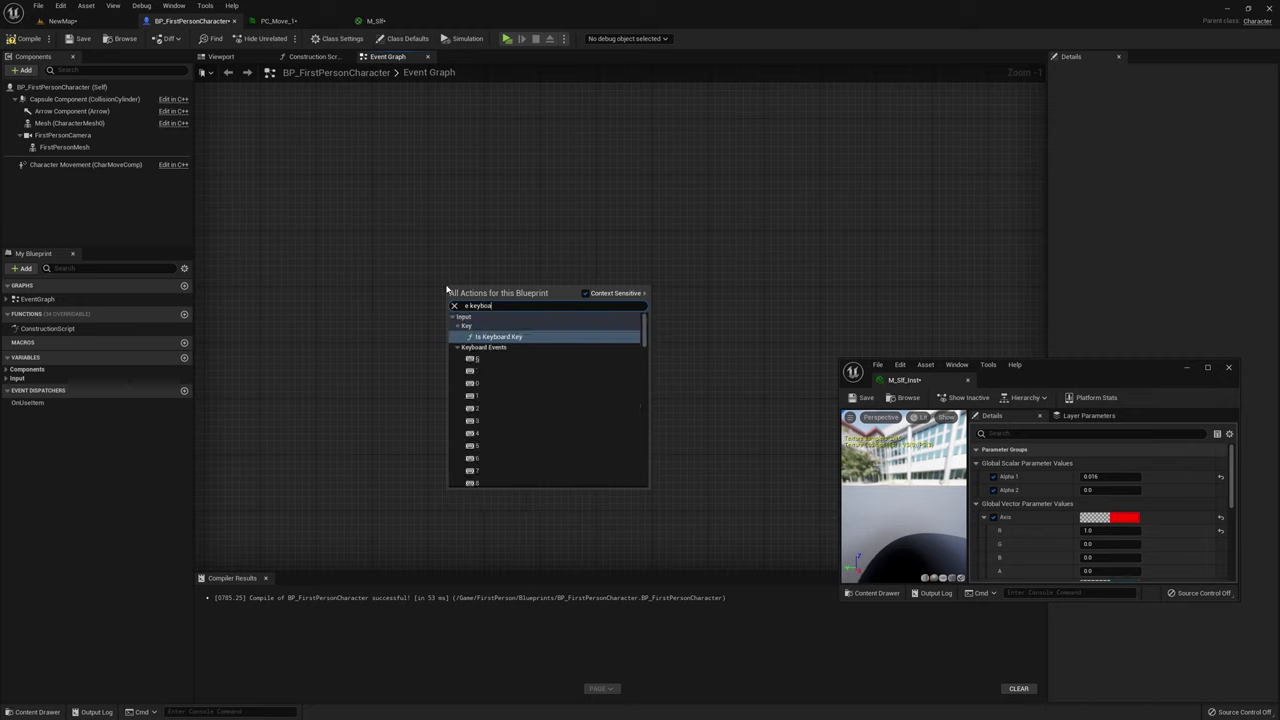
text(rd en)
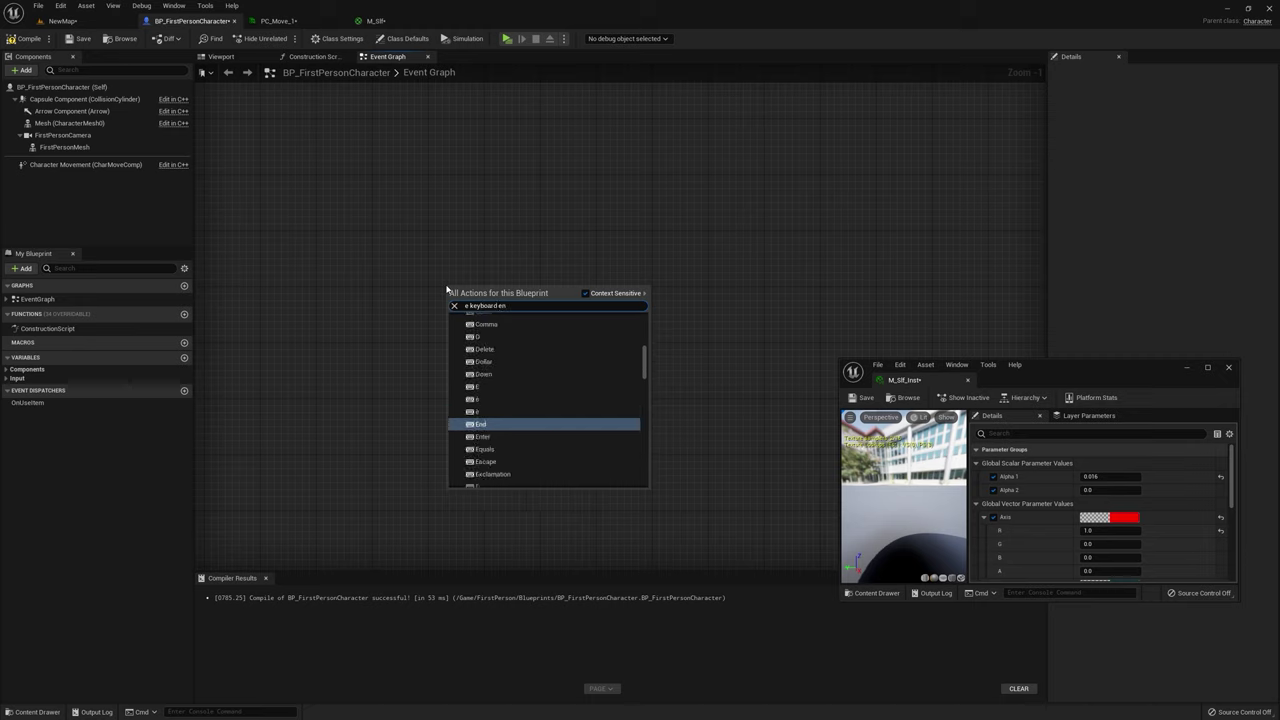
click(485, 386)
drag(447, 298, 565, 270)
text(timelin)
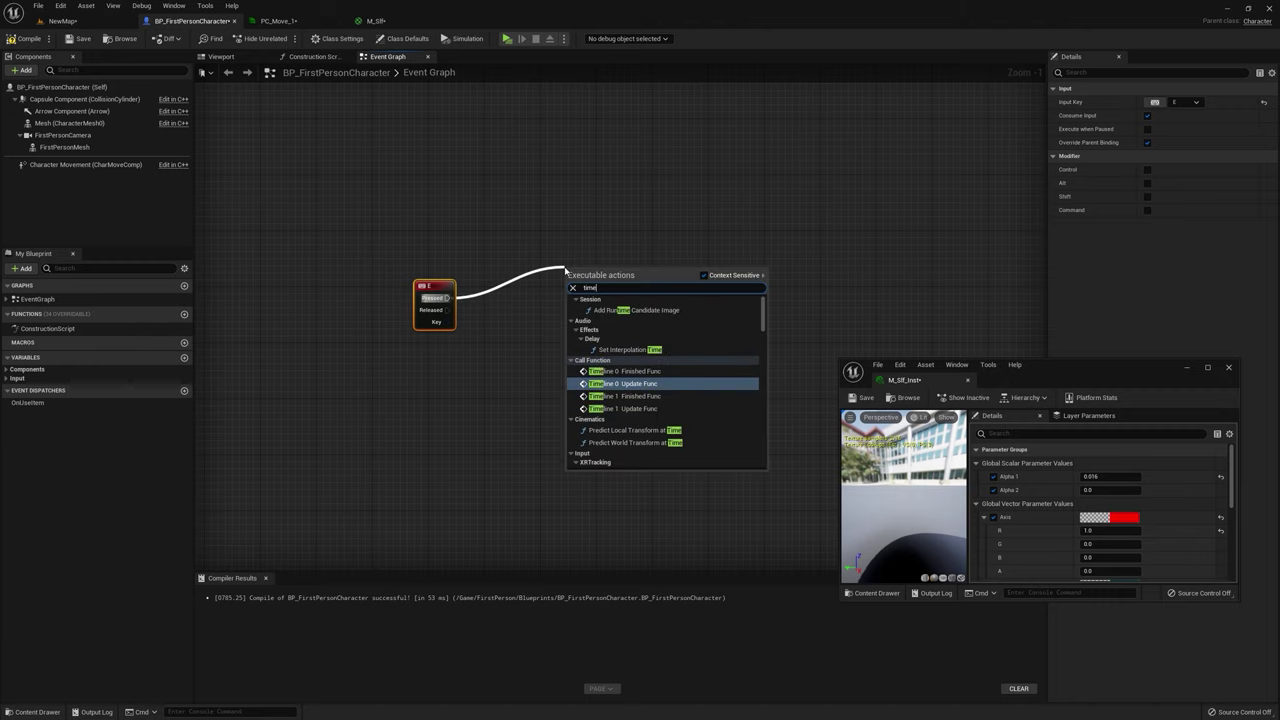
scroll(600, 440, down, 2)
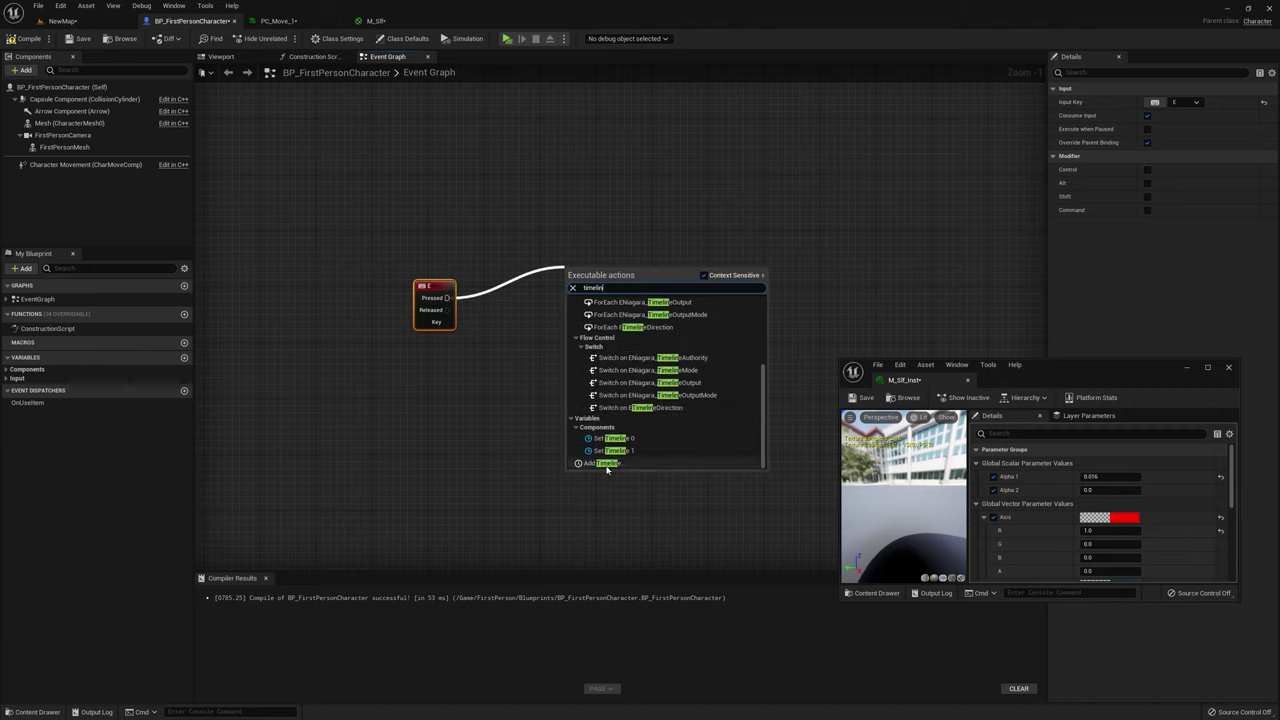
click(608, 466)
Step: Add a float track to the new Timeline, rising from 0 at time 0 to 1 at time 5, and fit the curve in view
double_click(621, 287)
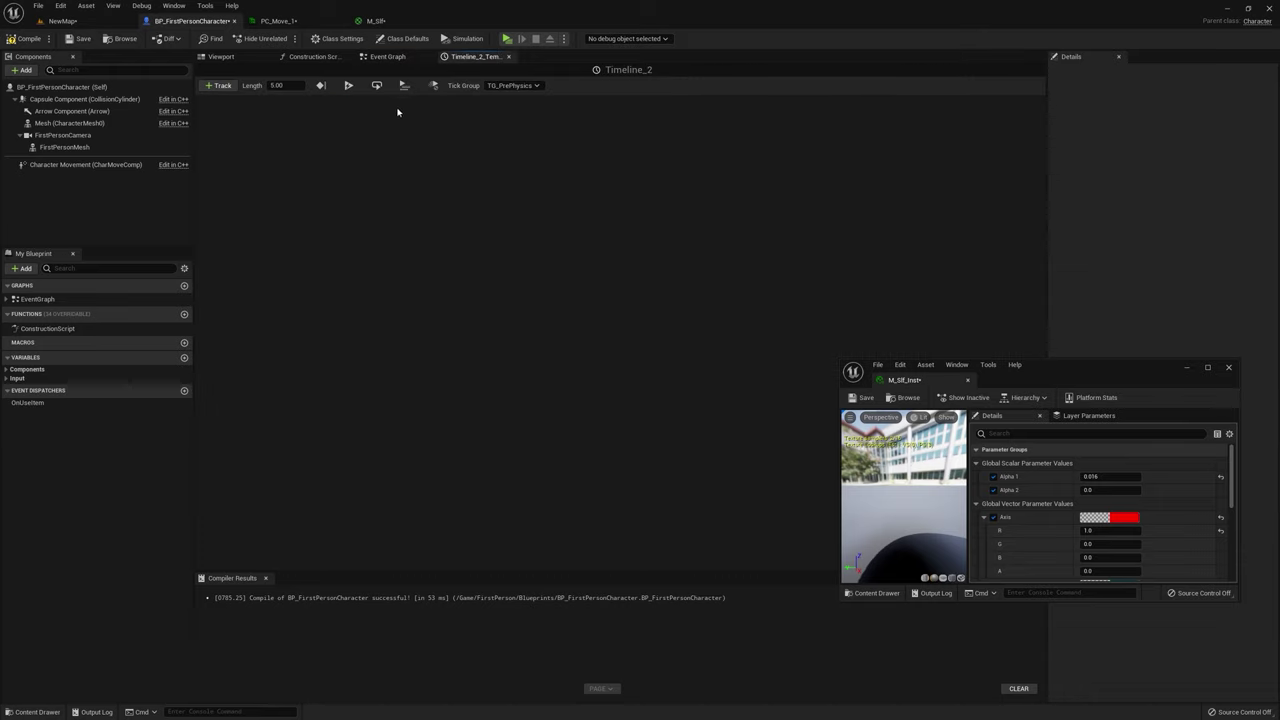
click(221, 85)
click(238, 106)
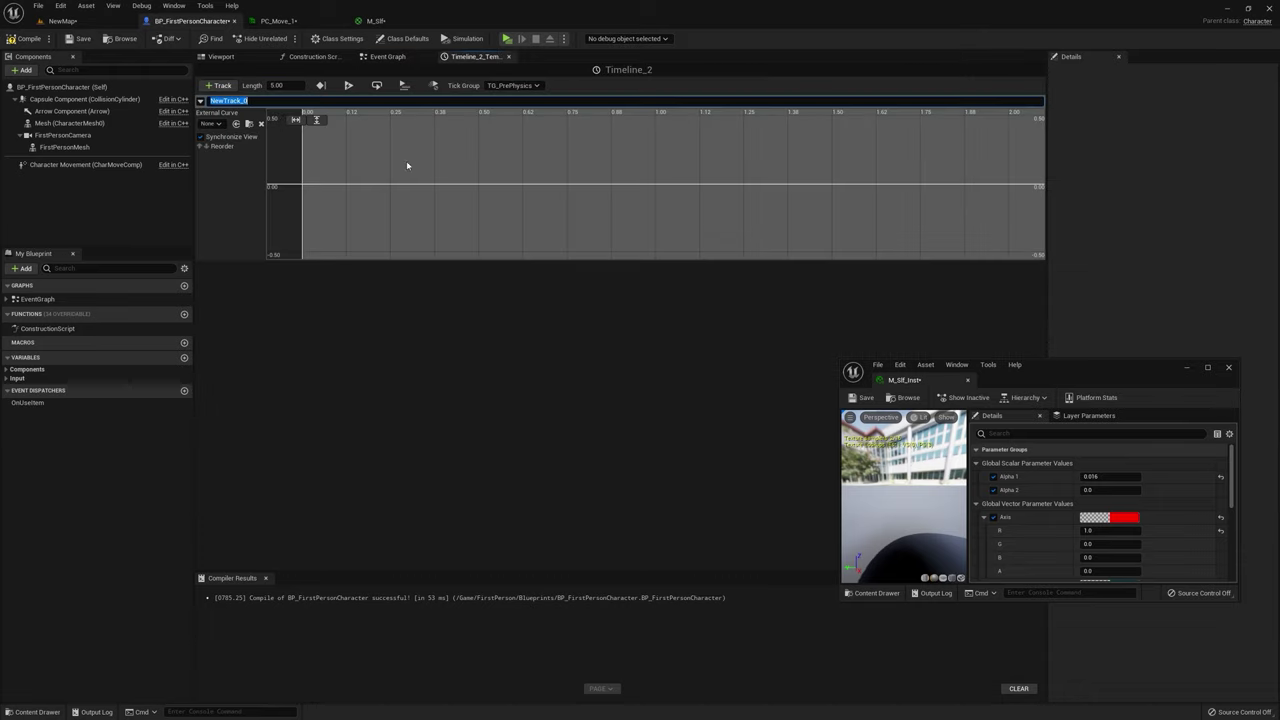
shift+click(303, 186)
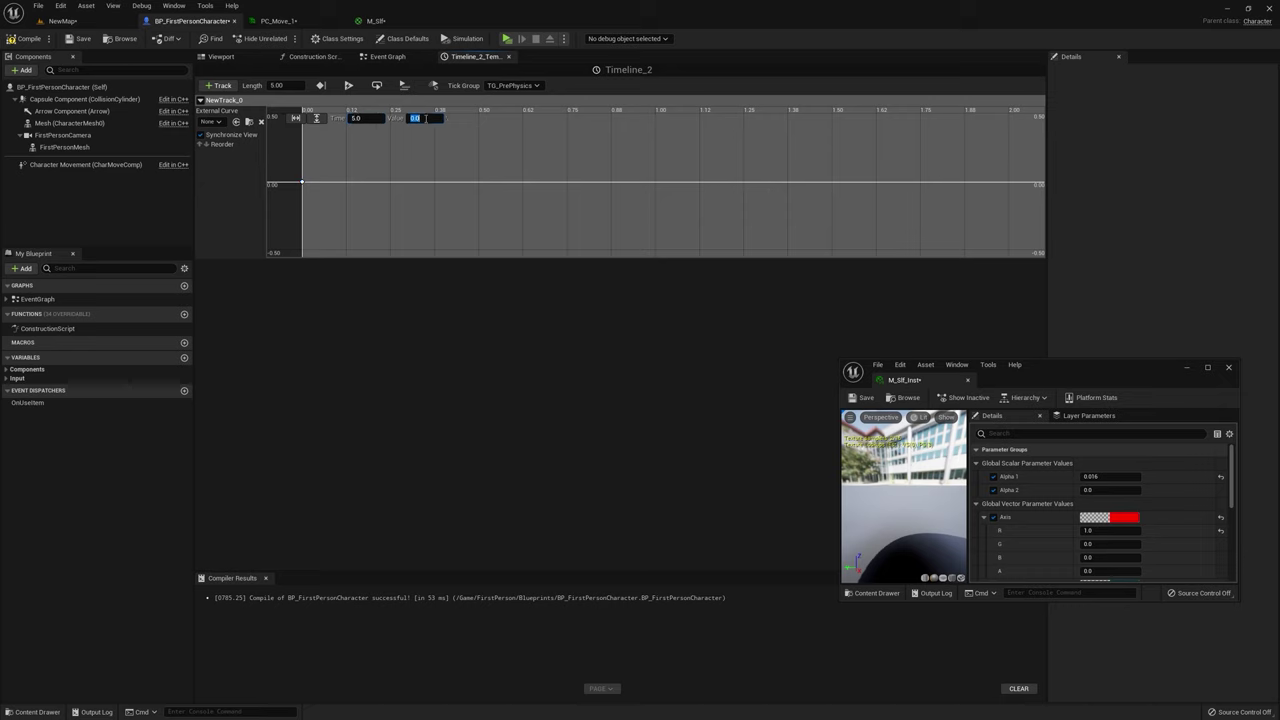
key(Return)
click(316, 118)
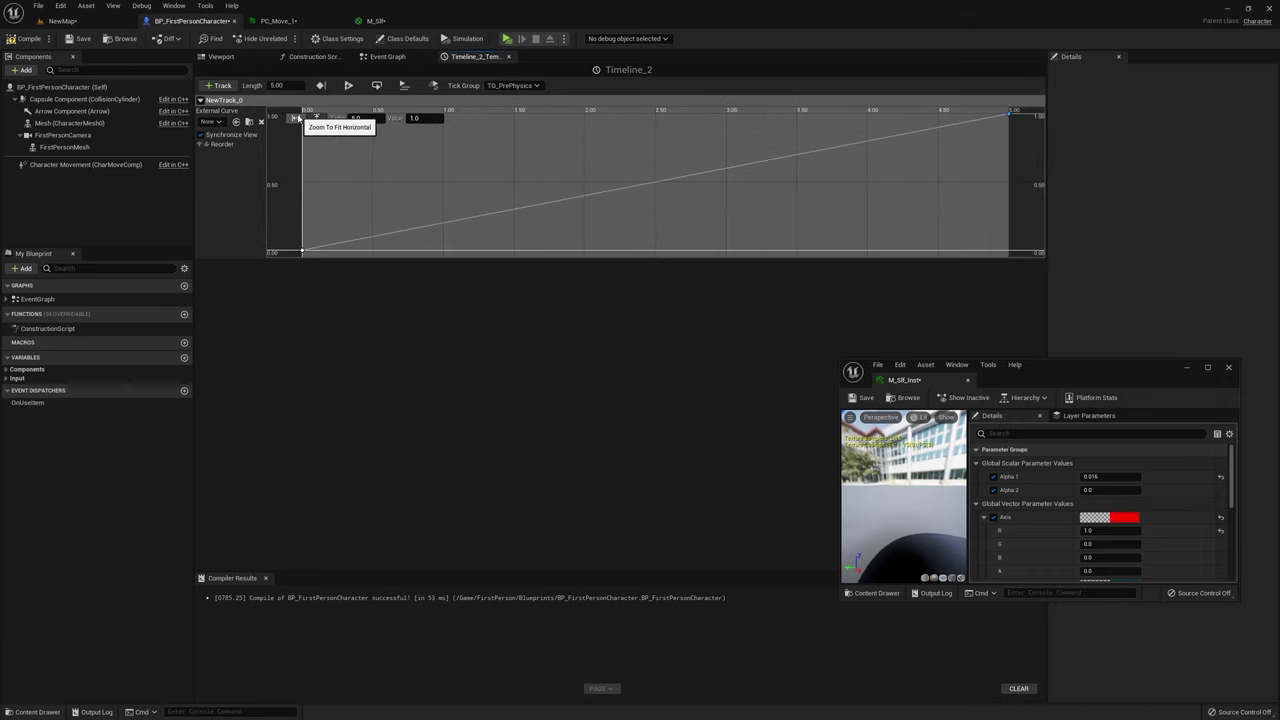
click(296, 118)
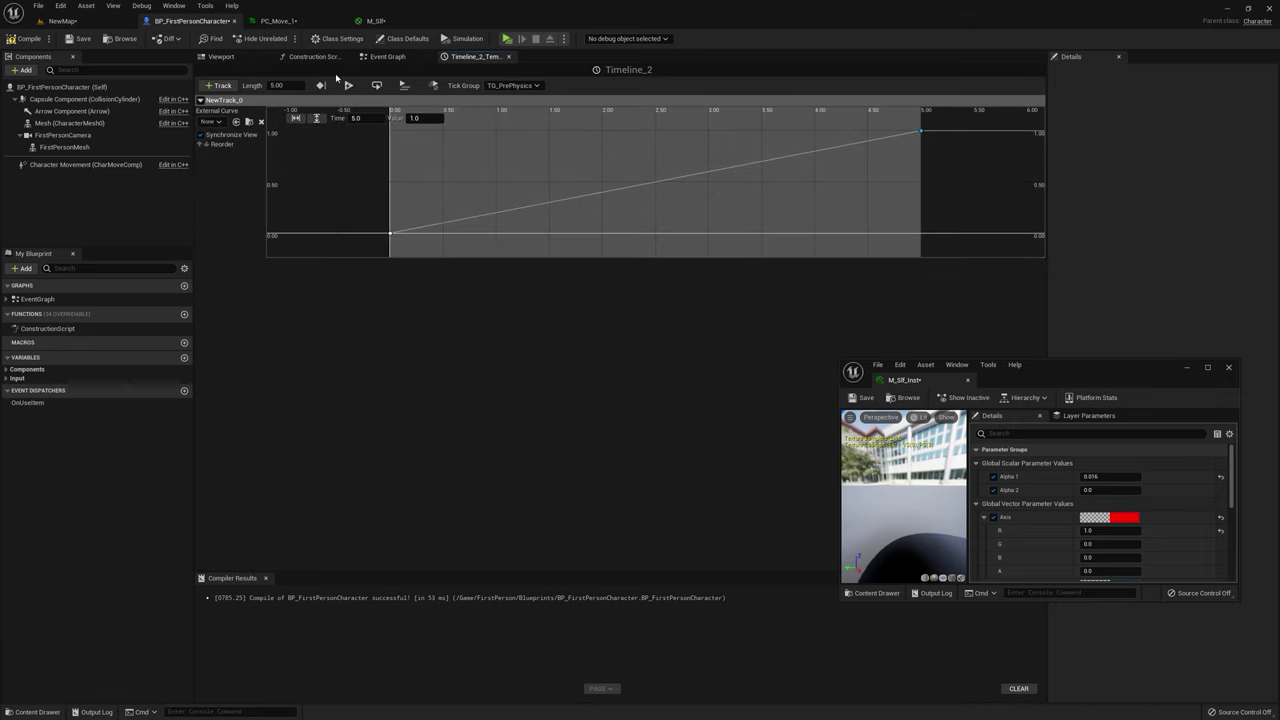
Step: Insert a Flip Flop between the E event and the Timeline, wiring A to Play and B to Reverse
click(385, 57)
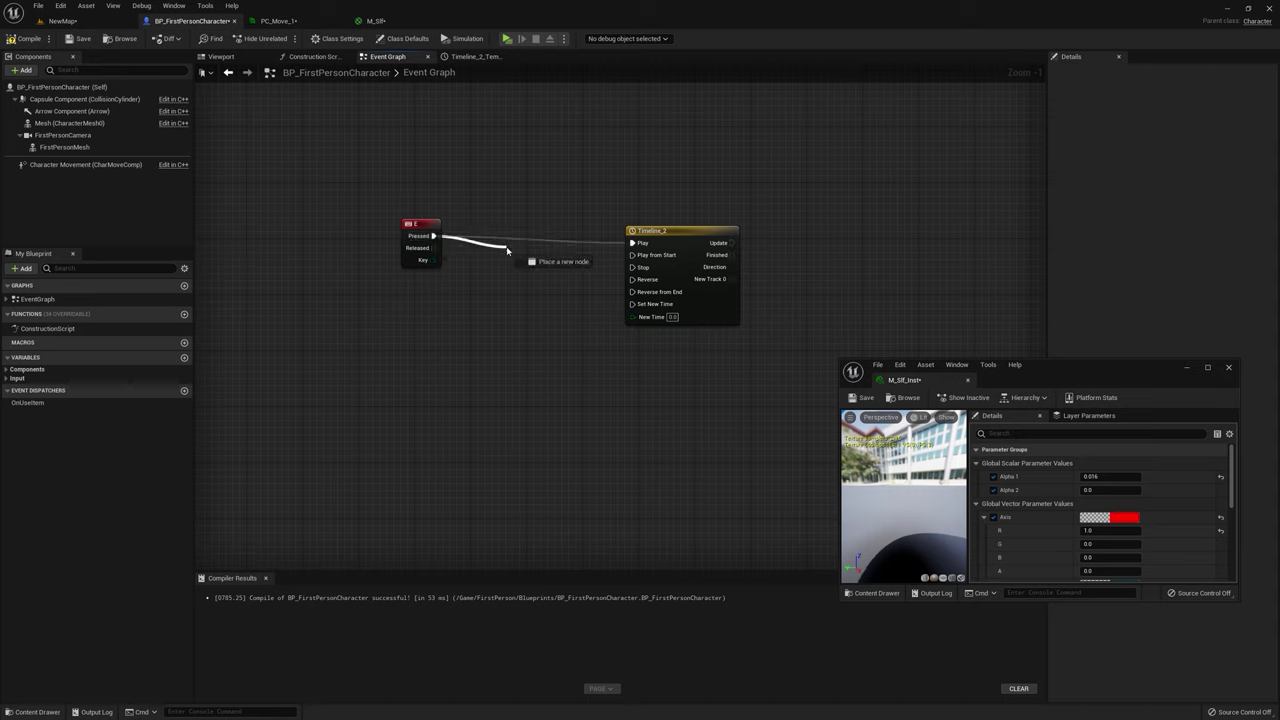
drag(510, 250, 510, 250)
text(flip)
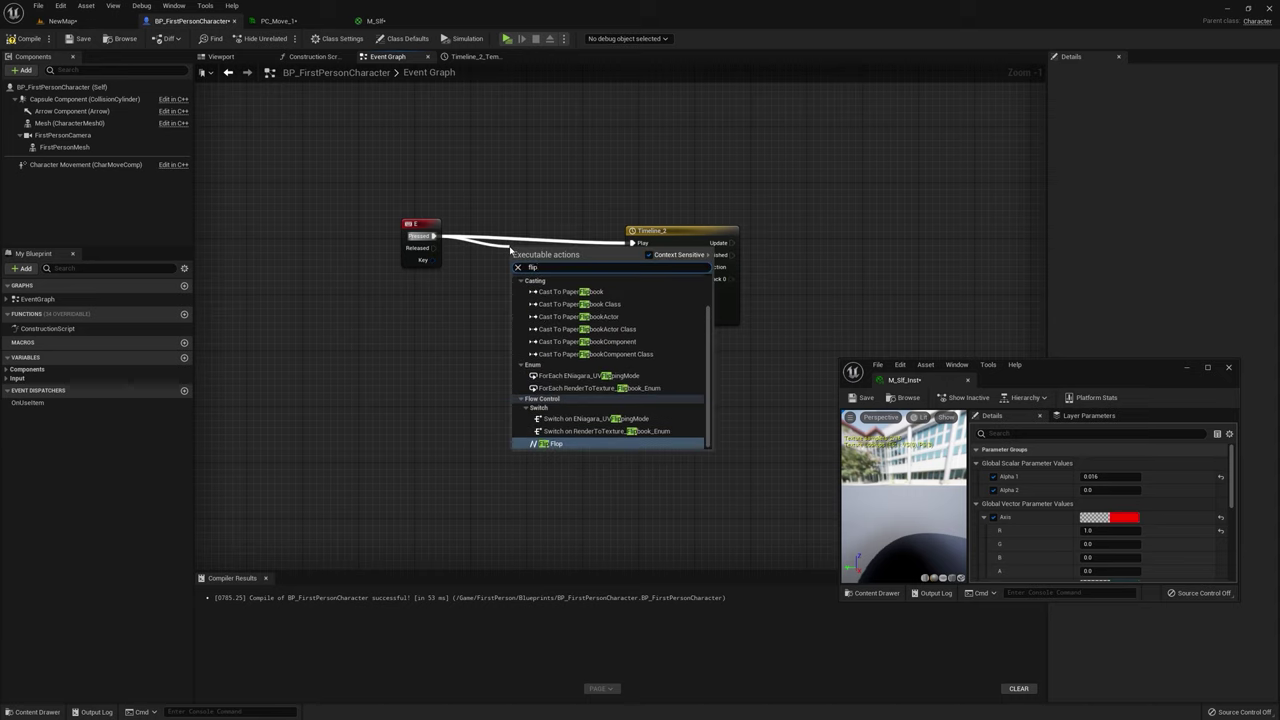
key(Return)
drag(549, 264, 519, 233)
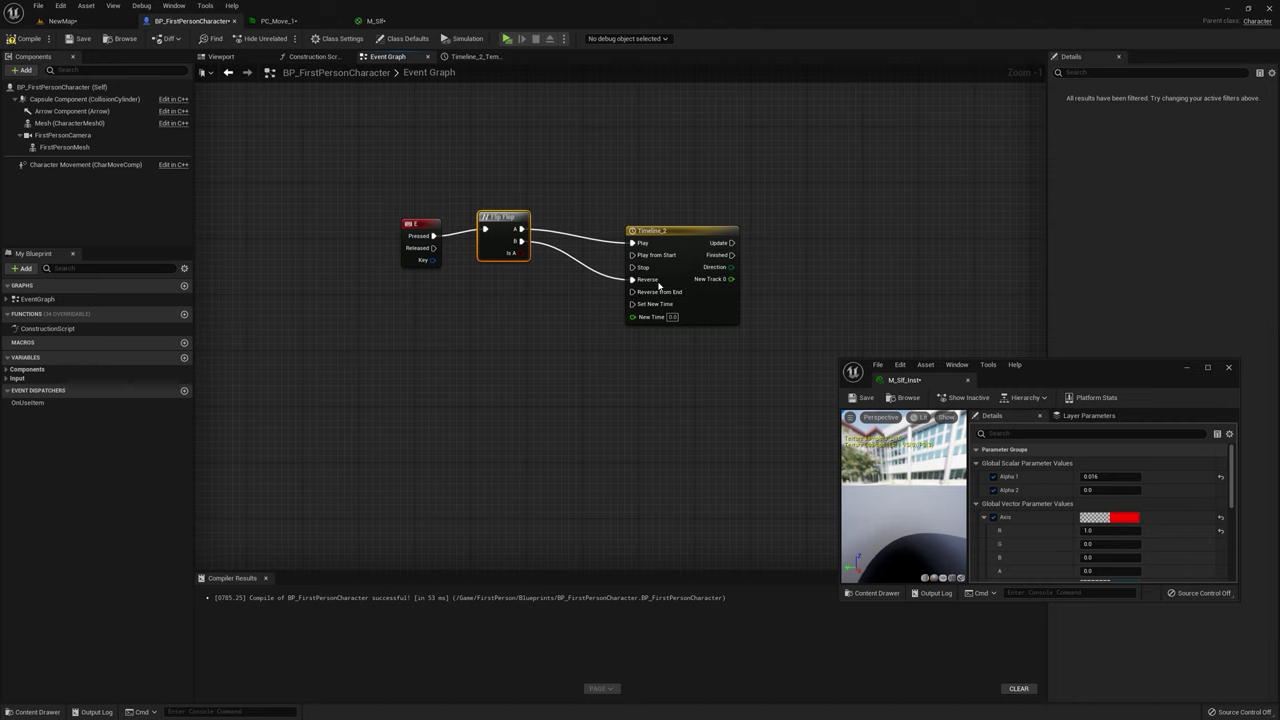
Step: Place the E event level with the Flip Flop node, and move the Alpha 2 parameter lower in the M_Slf material graph
click(430, 222)
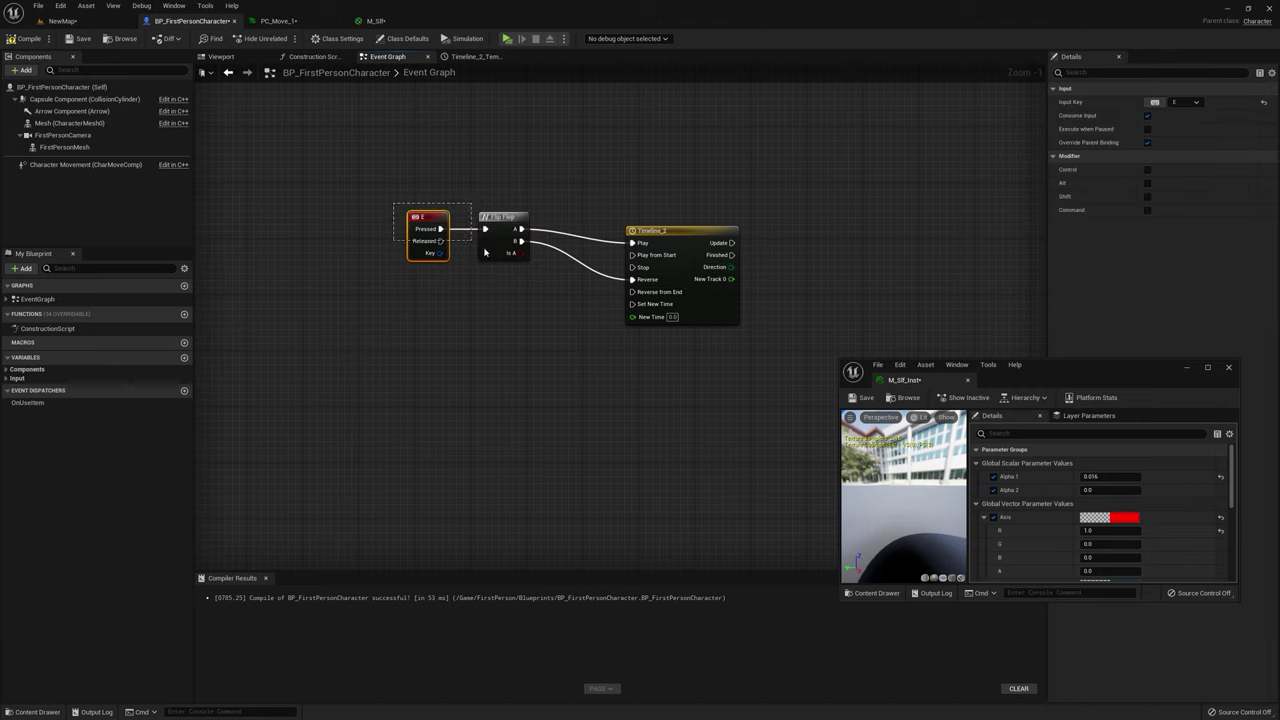
click(376, 21)
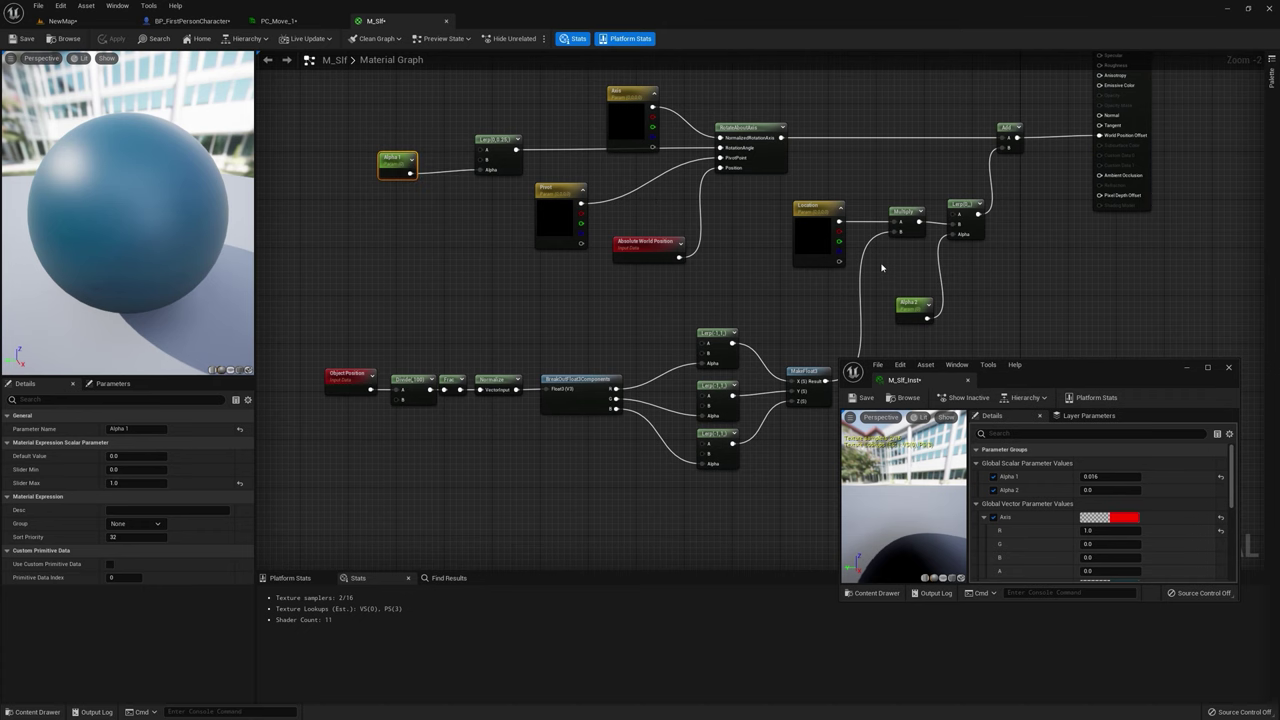
right_drag(909, 299, 822, 239)
drag(822, 239, 827, 297)
right_drag(614, 213, 677, 252)
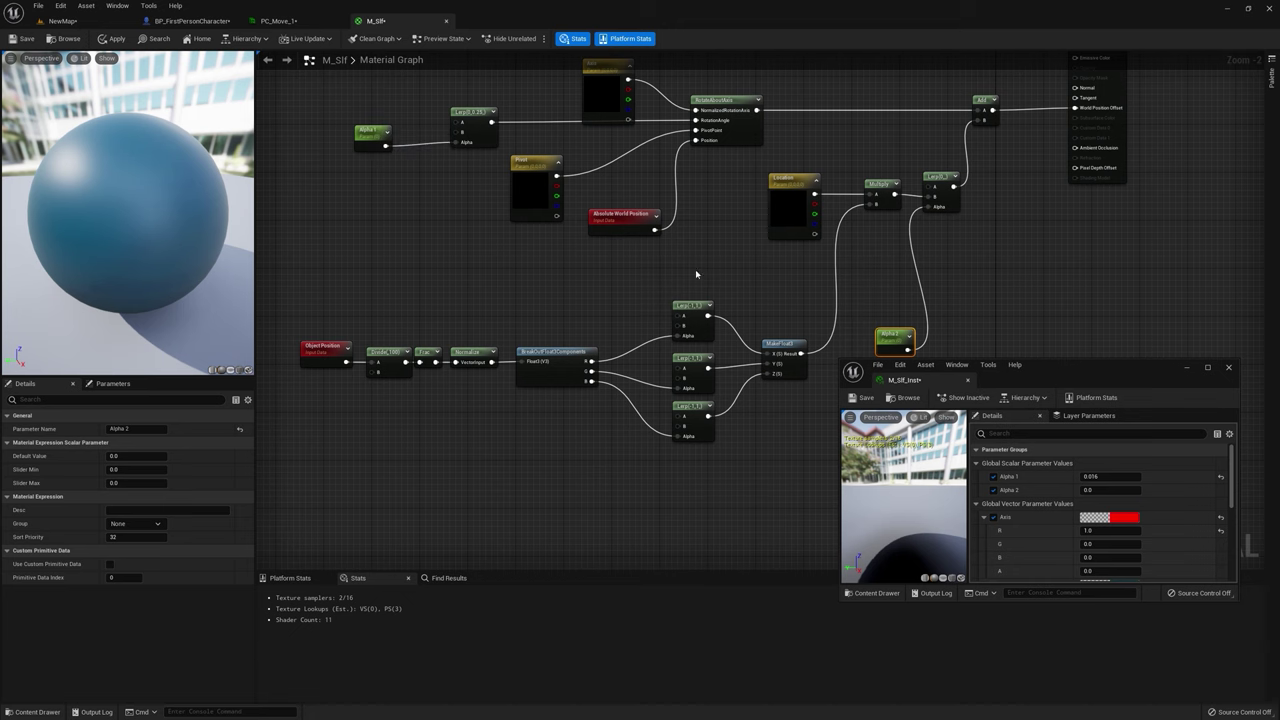
Step: Create a Material Parameter Collection named PC_TimeReversal in the YoutubeTutorial folder of the NewMap content
click(104, 28)
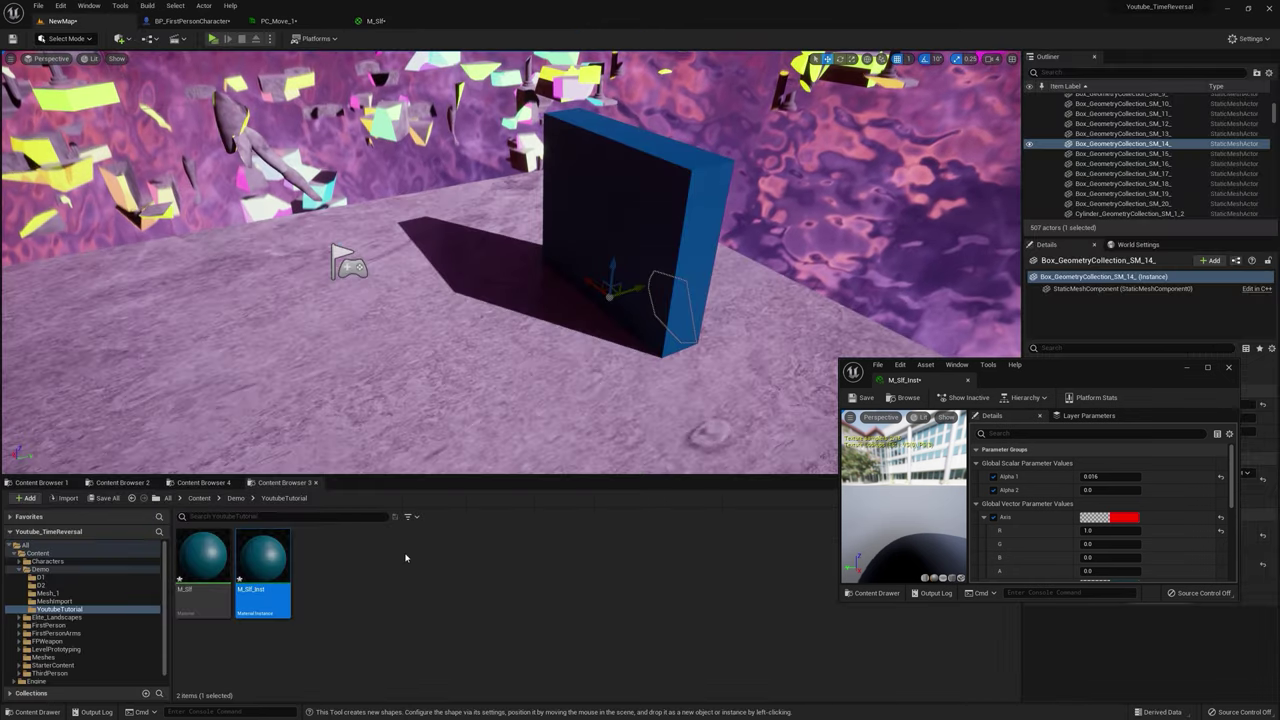
right_click(362, 571)
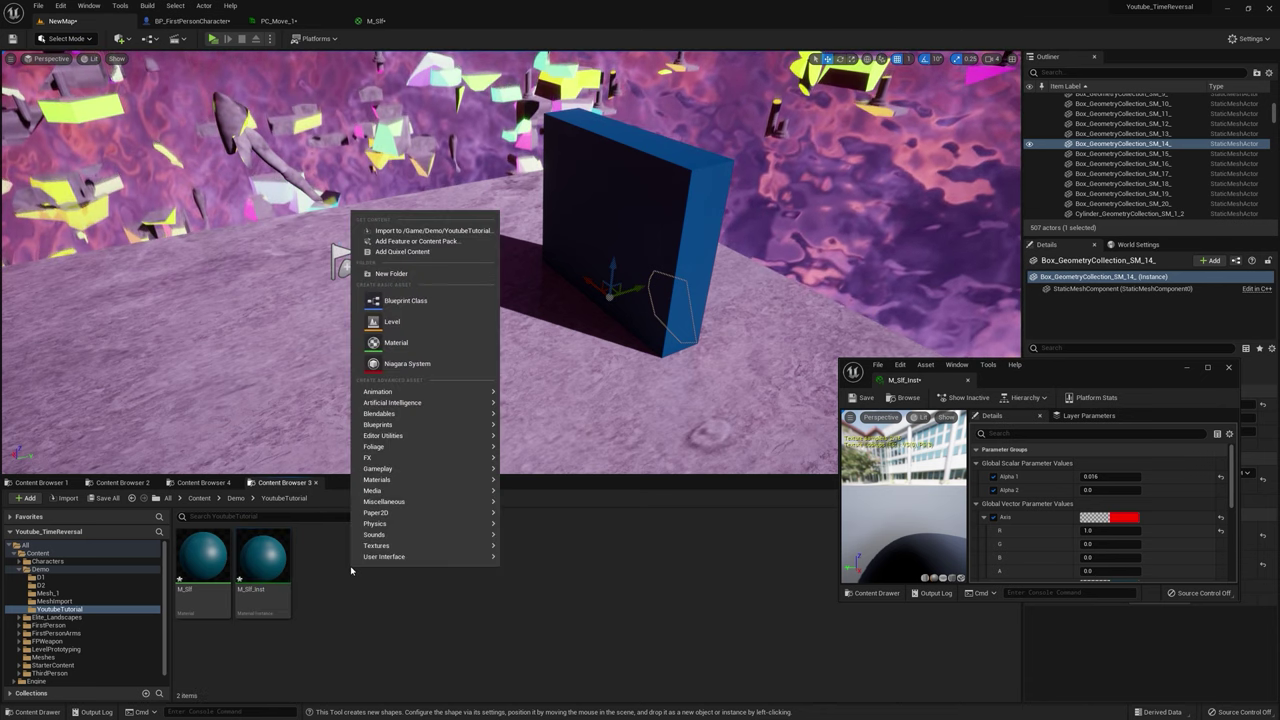
mouse_move(398, 492)
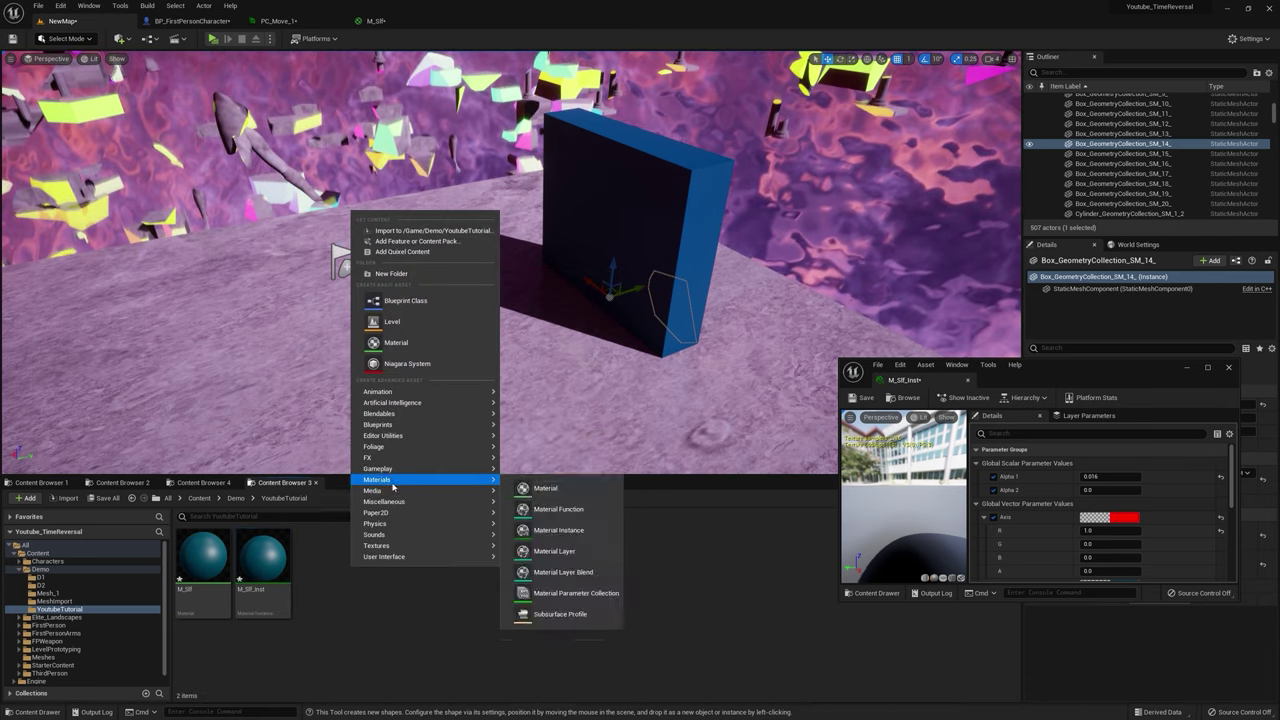
click(587, 599)
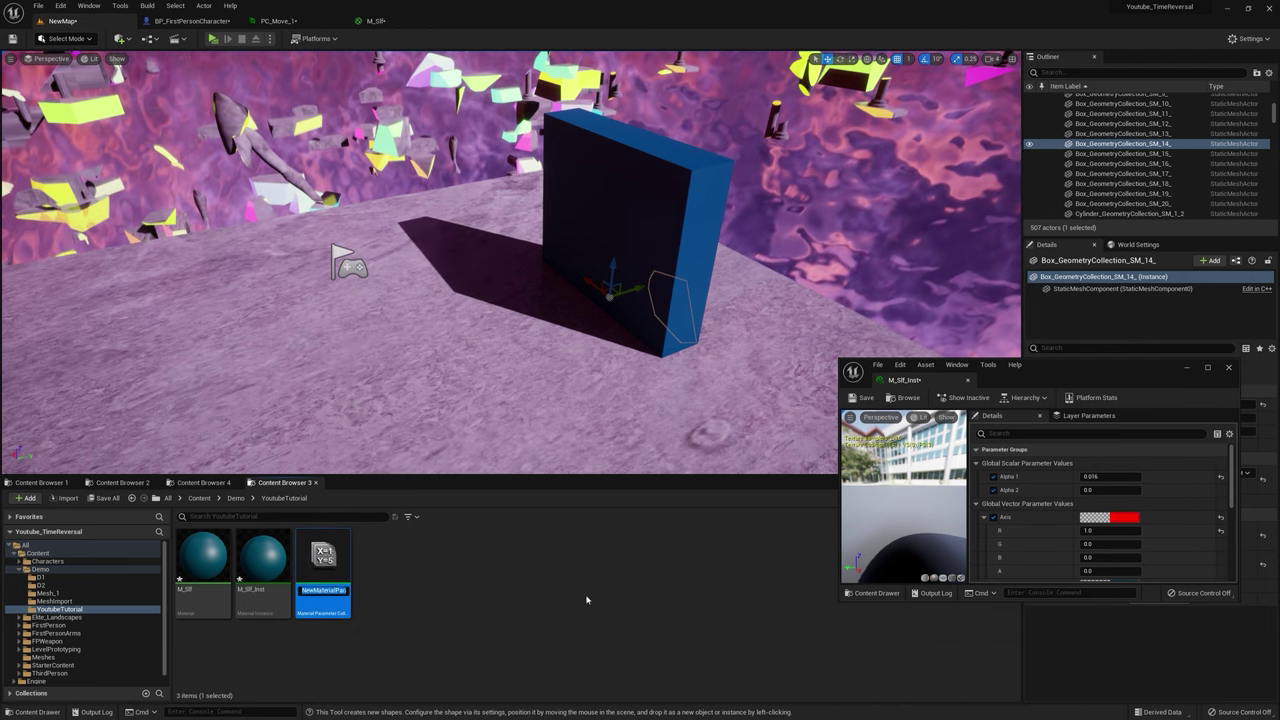
text(P)
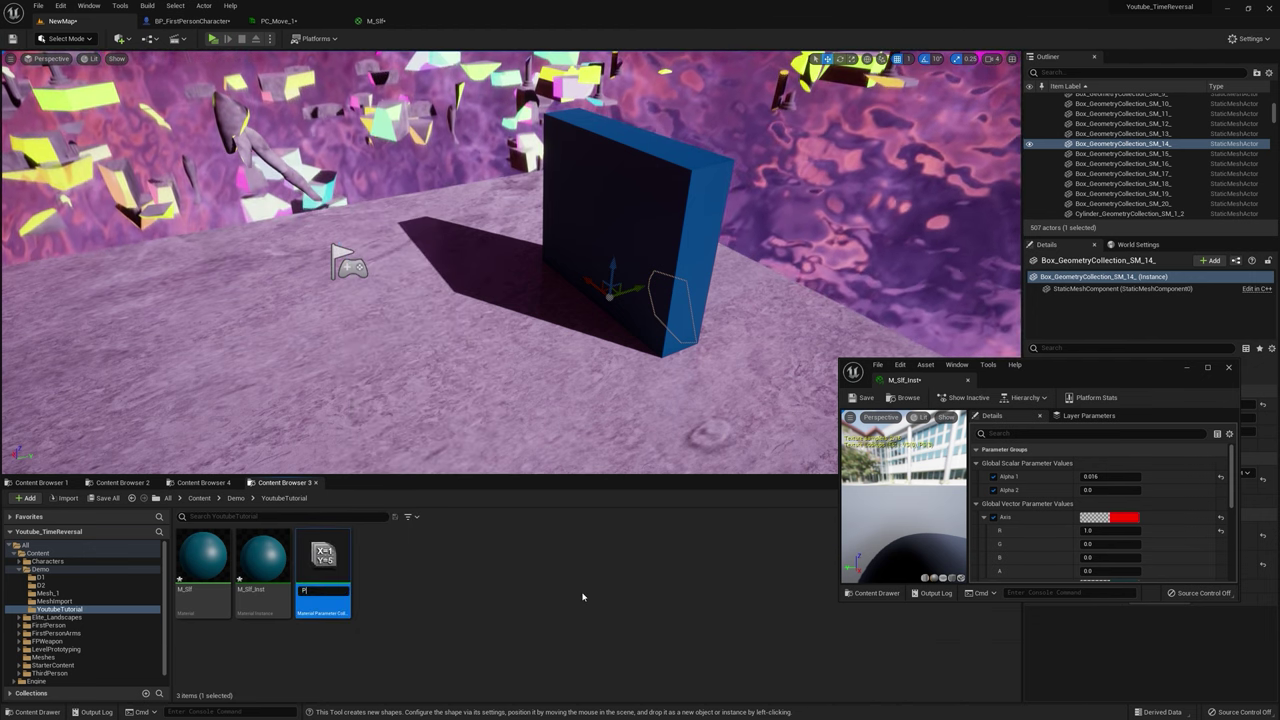
text(C_T)
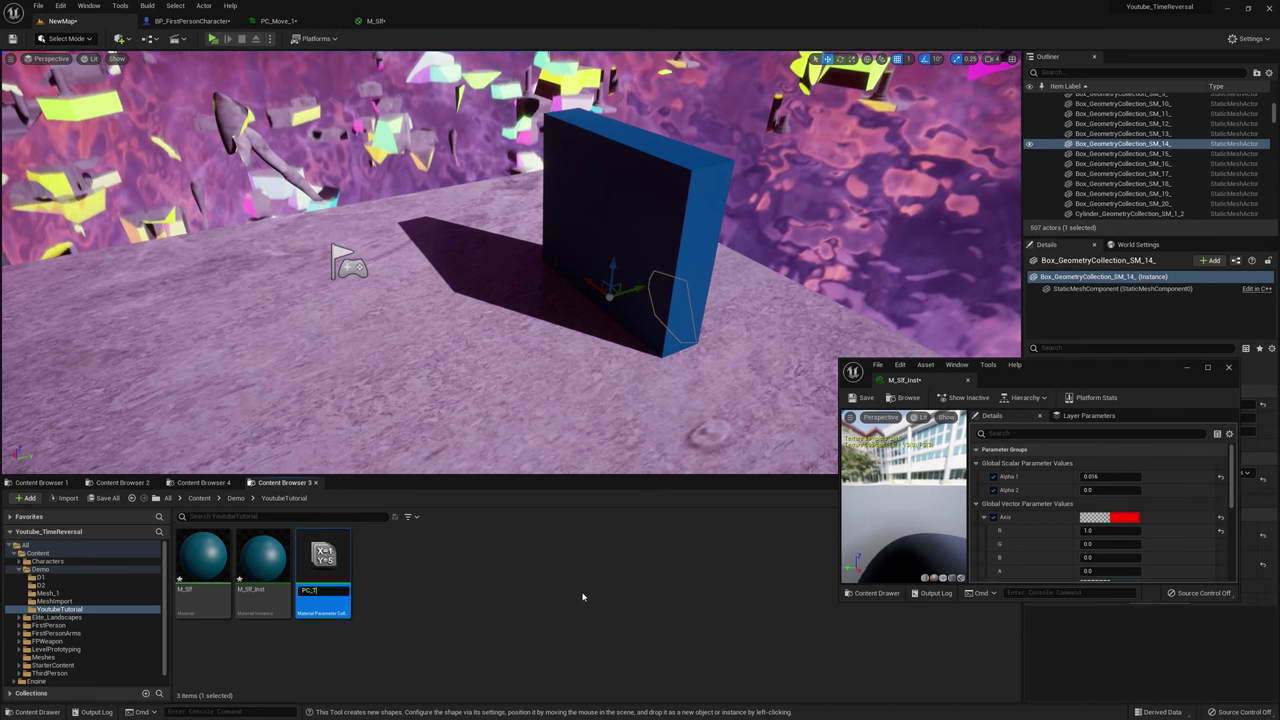
text(imeRe)
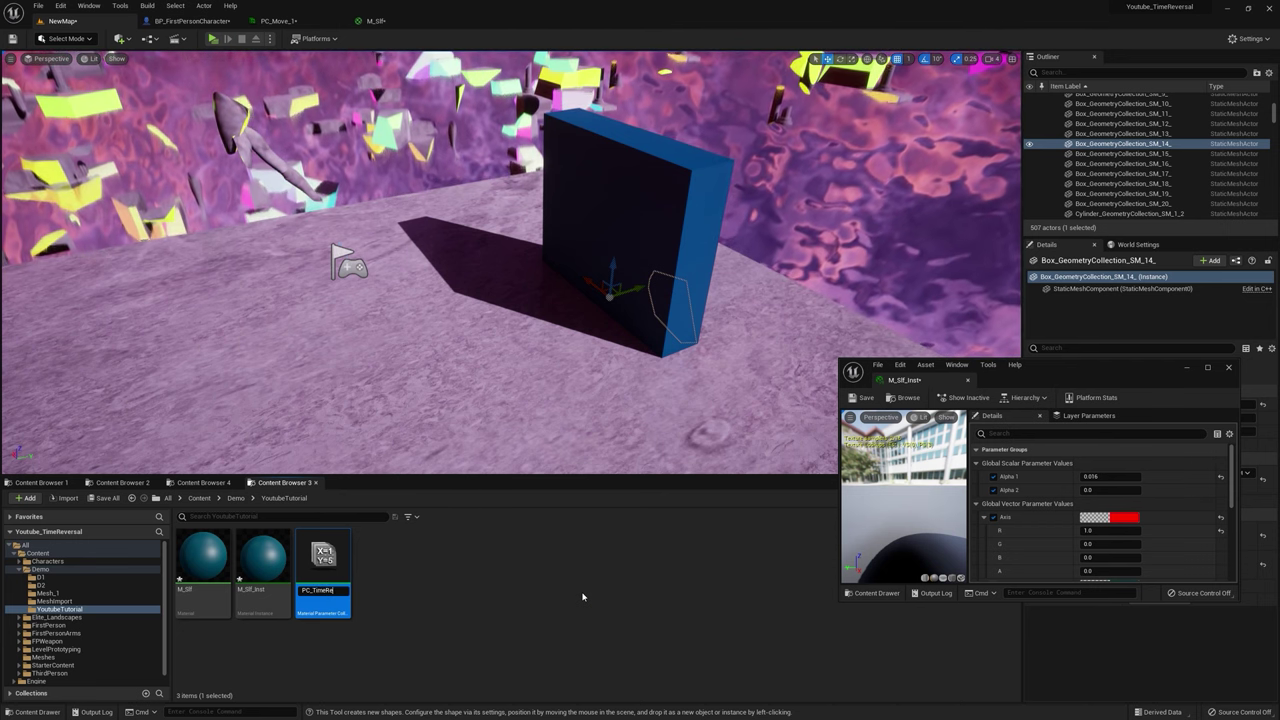
text(versal)
key(Return)
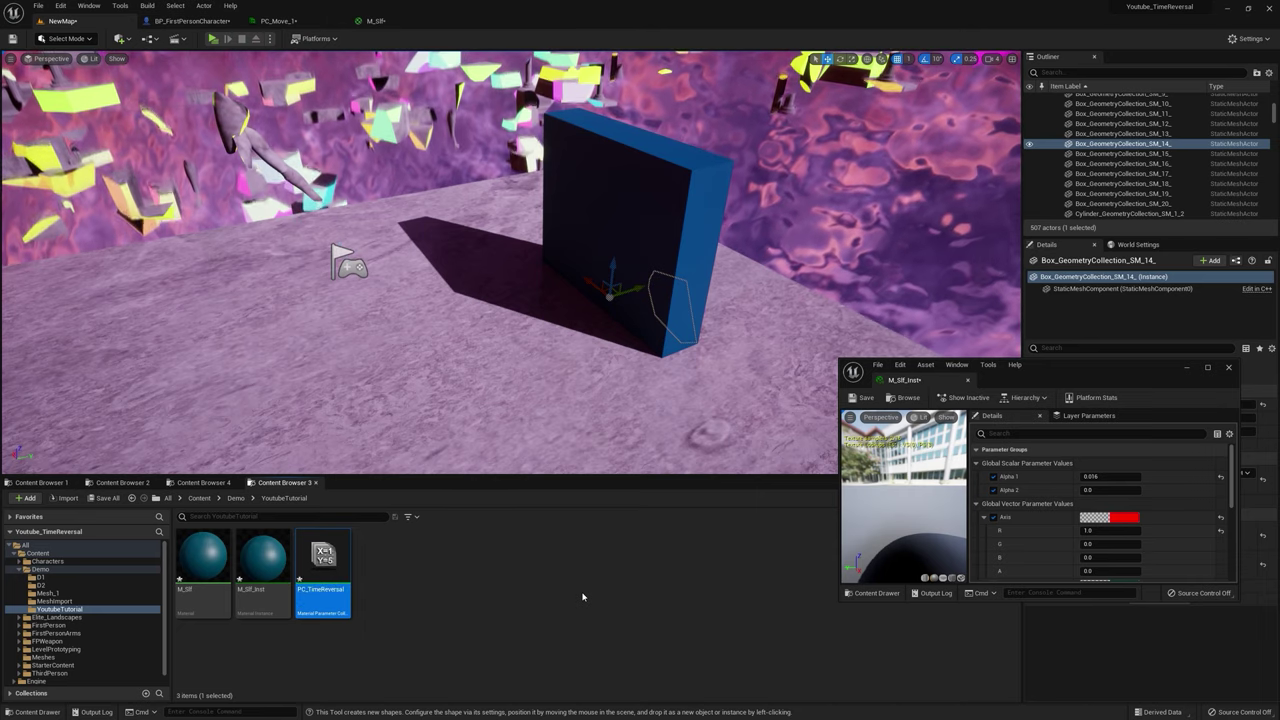
Step: Add a scalar parameter named Alpha to the PC_TimeReversal collection and save it
double_click(326, 556)
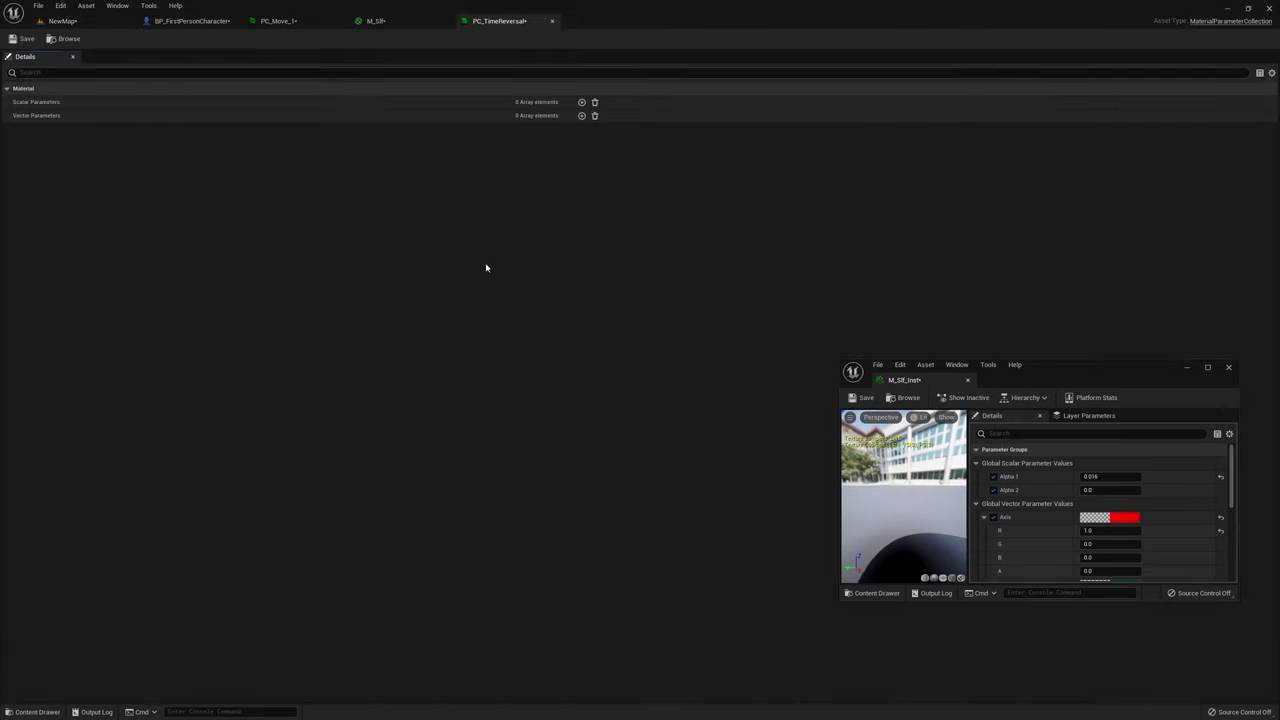
click(581, 102)
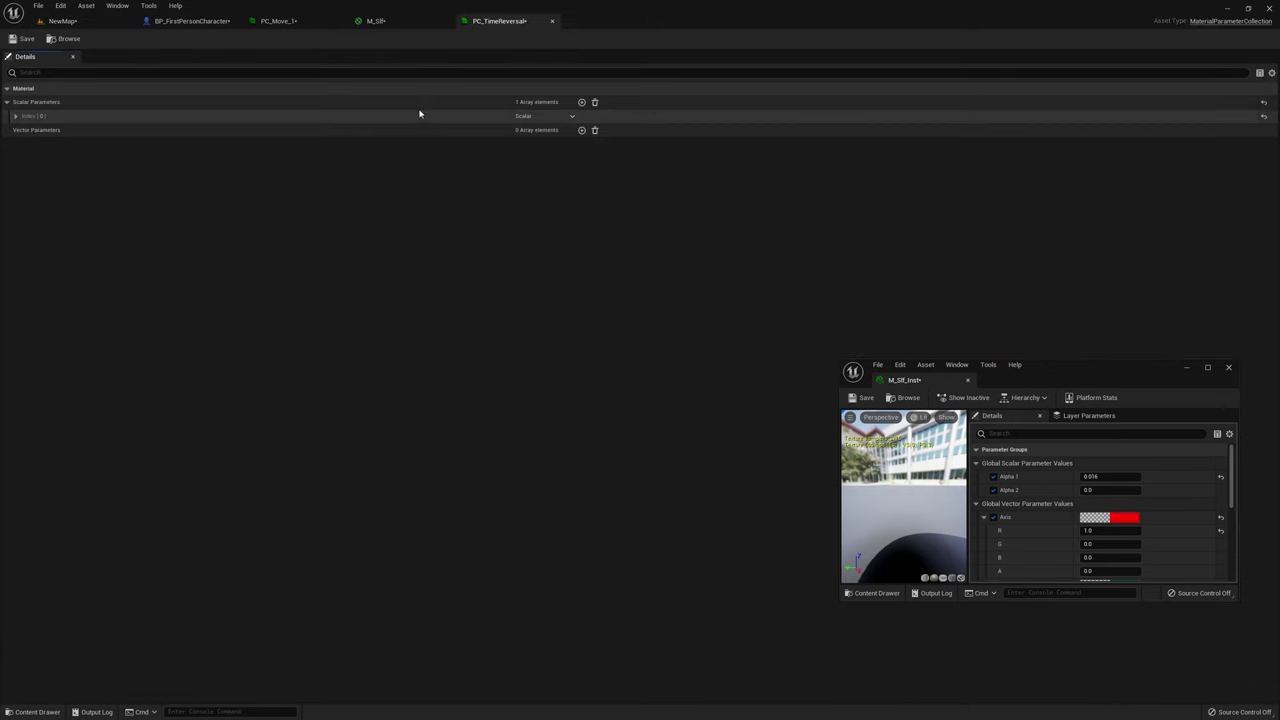
click(27, 118)
click(543, 143)
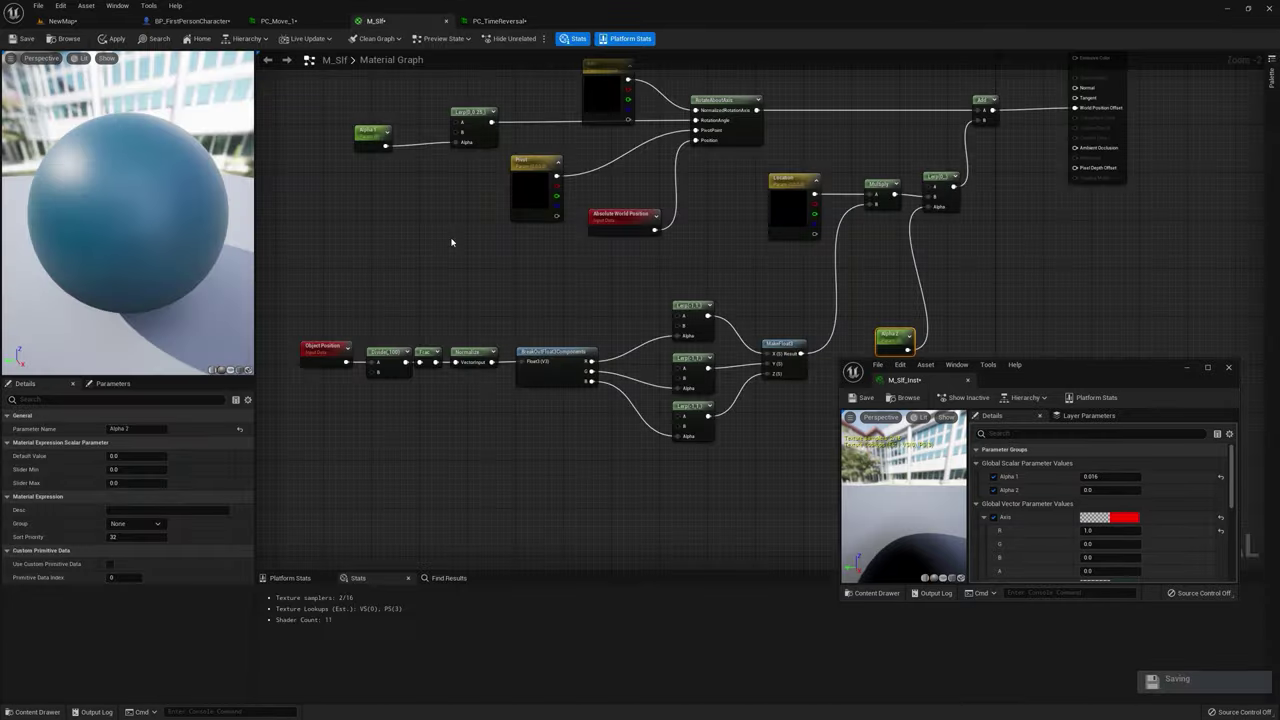
Step: Add a CollectionParameter node to the M_Slf graph that reads Alpha from the PC_TimeReversal collection
right_drag(451, 243, 500, 210)
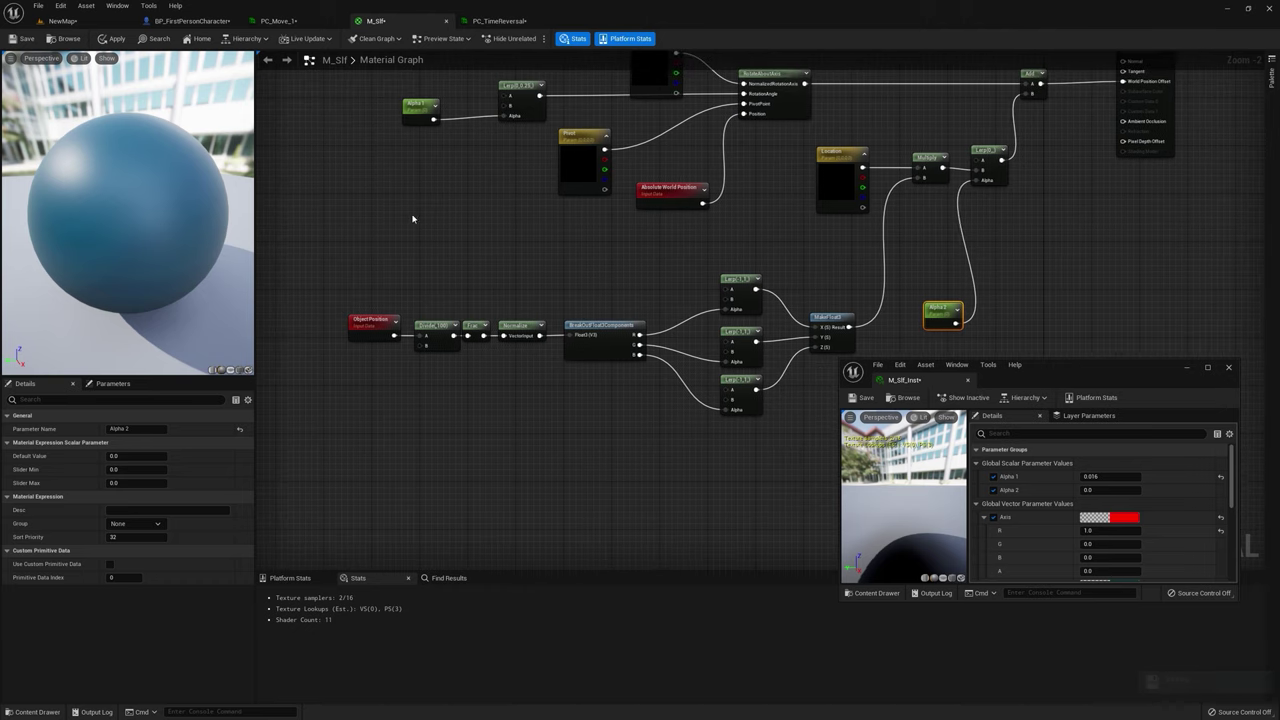
right_click(405, 210)
text(collection)
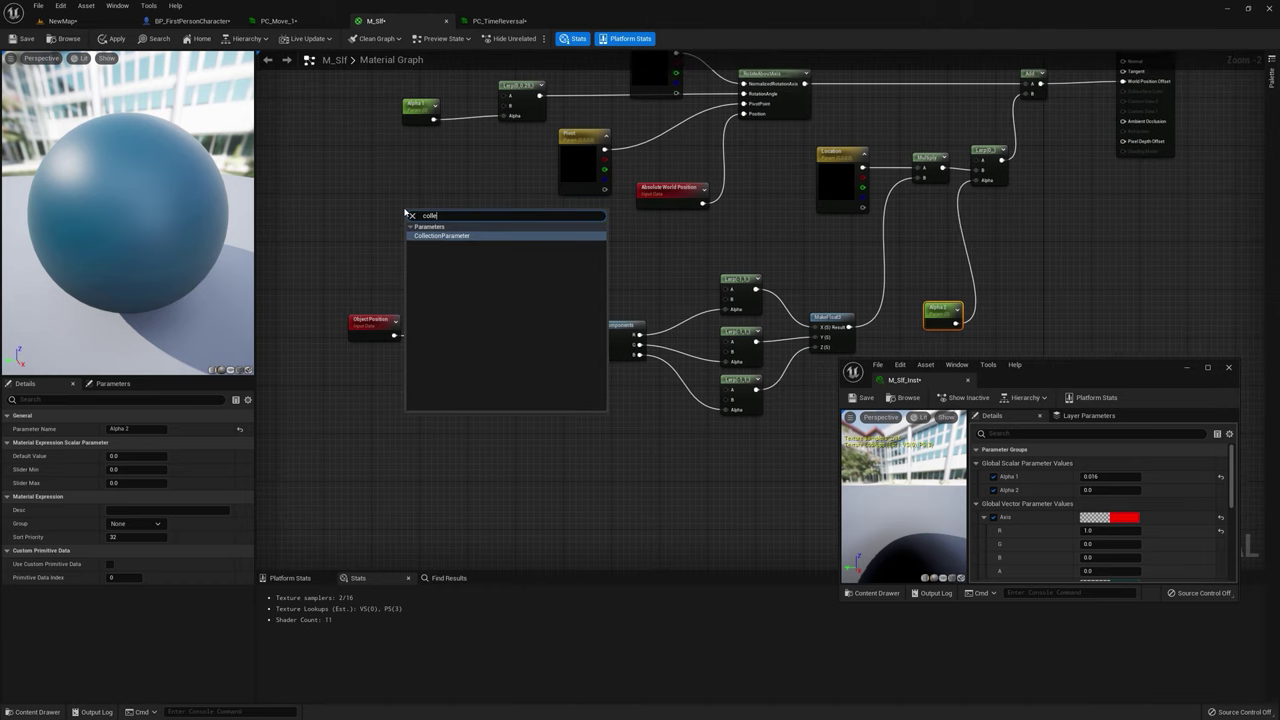
key(Return)
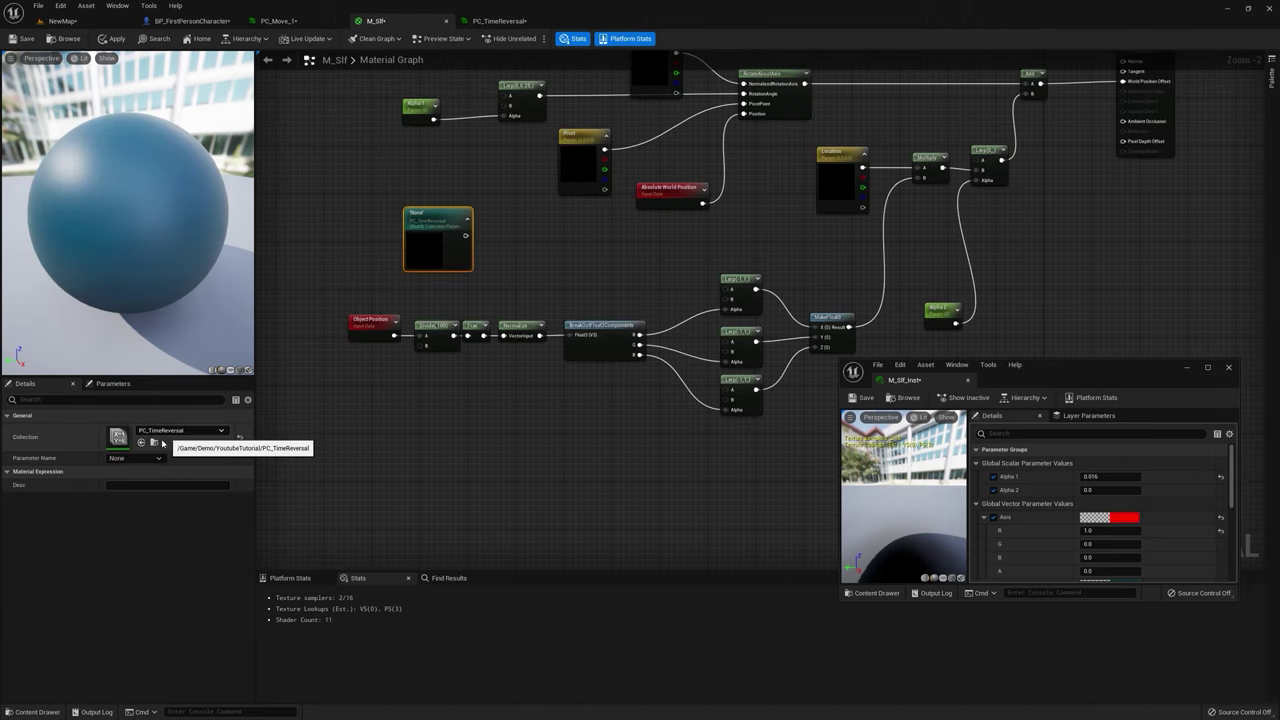
click(131, 458)
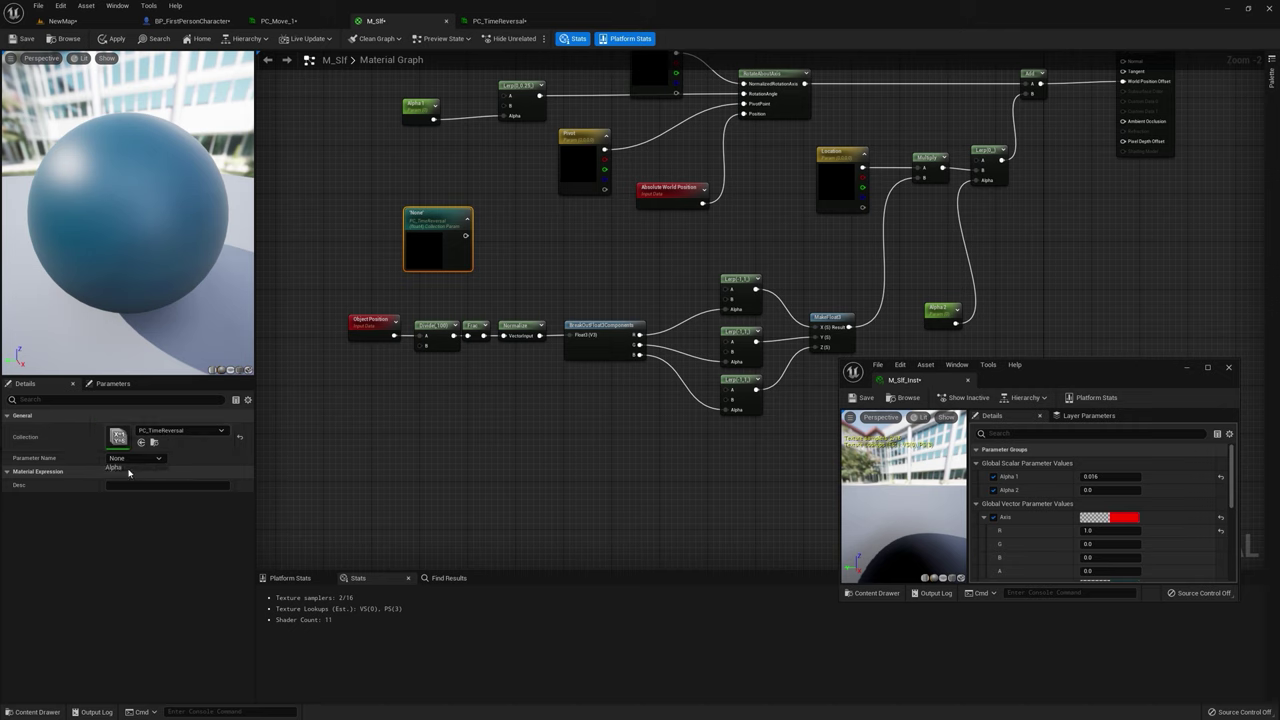
Step: Connect the collection's Alpha node to both Lerp Alpha inputs in place of Alpha 1 and Alpha 2
drag(450, 216, 506, 115)
drag(426, 220, 977, 181)
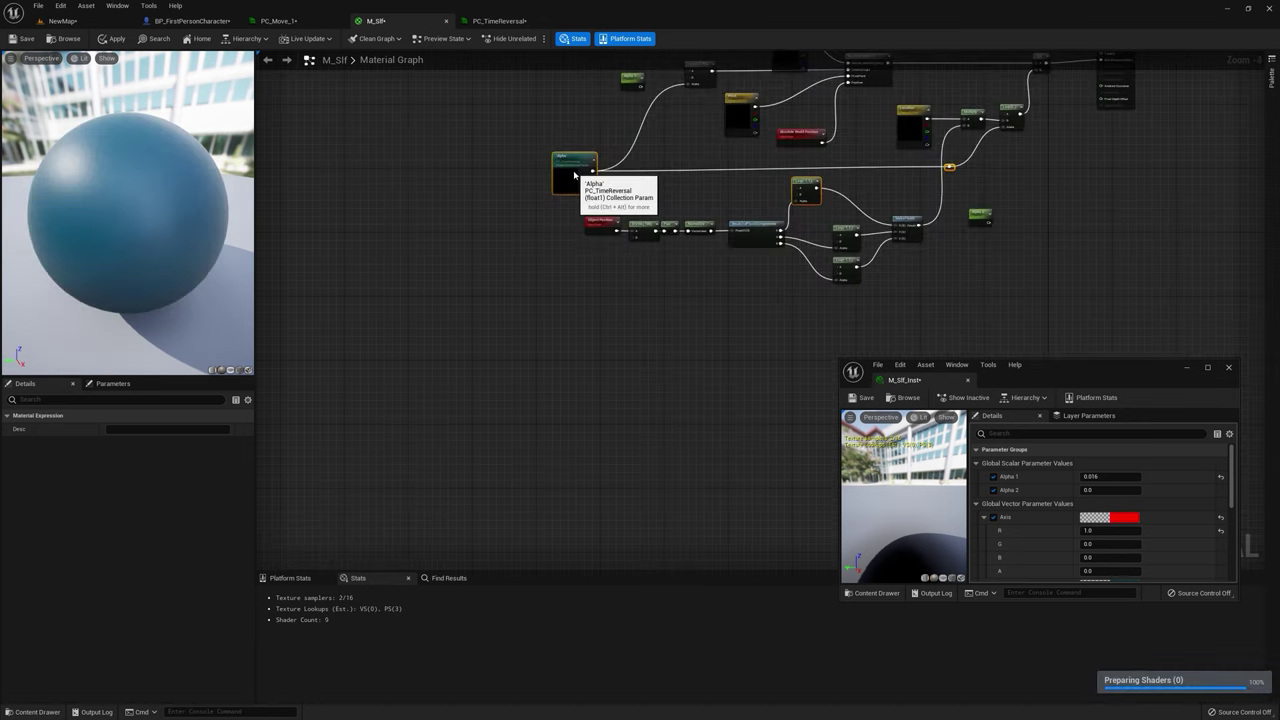
drag(576, 173, 593, 181)
scroll(703, 220, up, 2)
scroll(736, 229, down, 2)
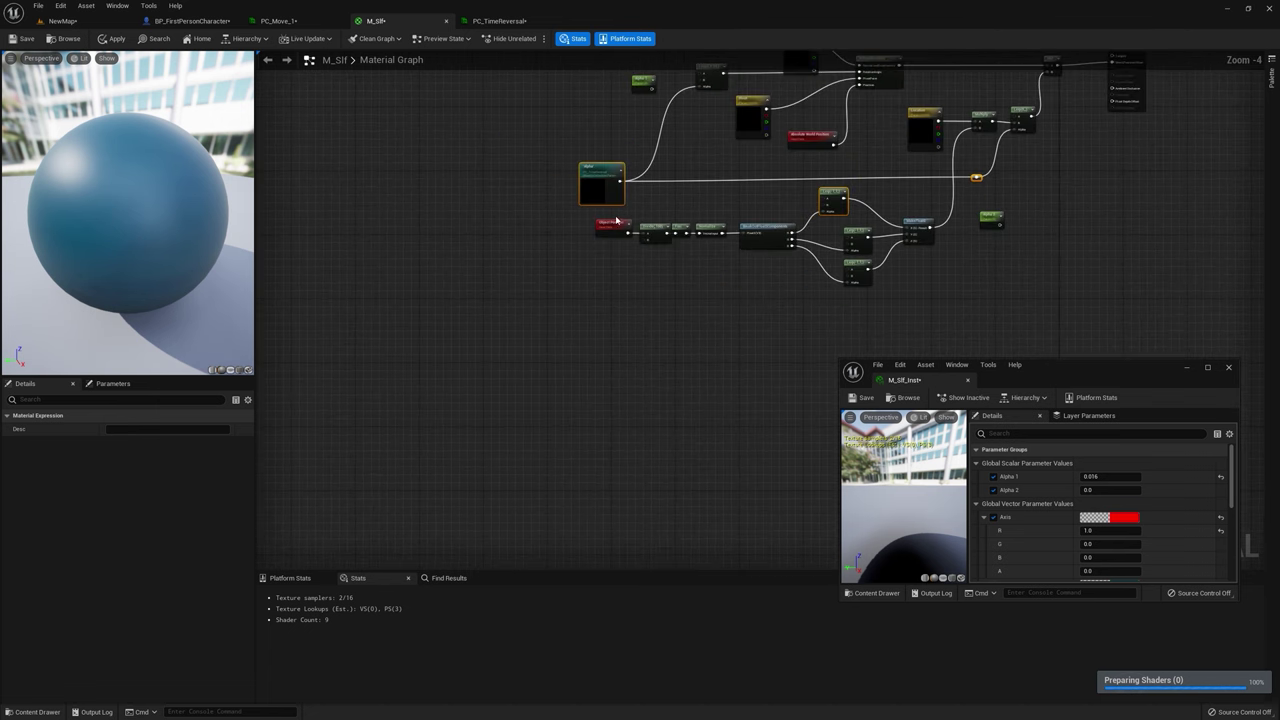
Step: Collapse the node chain from Object Position to MakeFloat3 into a single subgraph node and apply the material changes
right_drag(716, 227, 627, 228)
drag(503, 218, 703, 282)
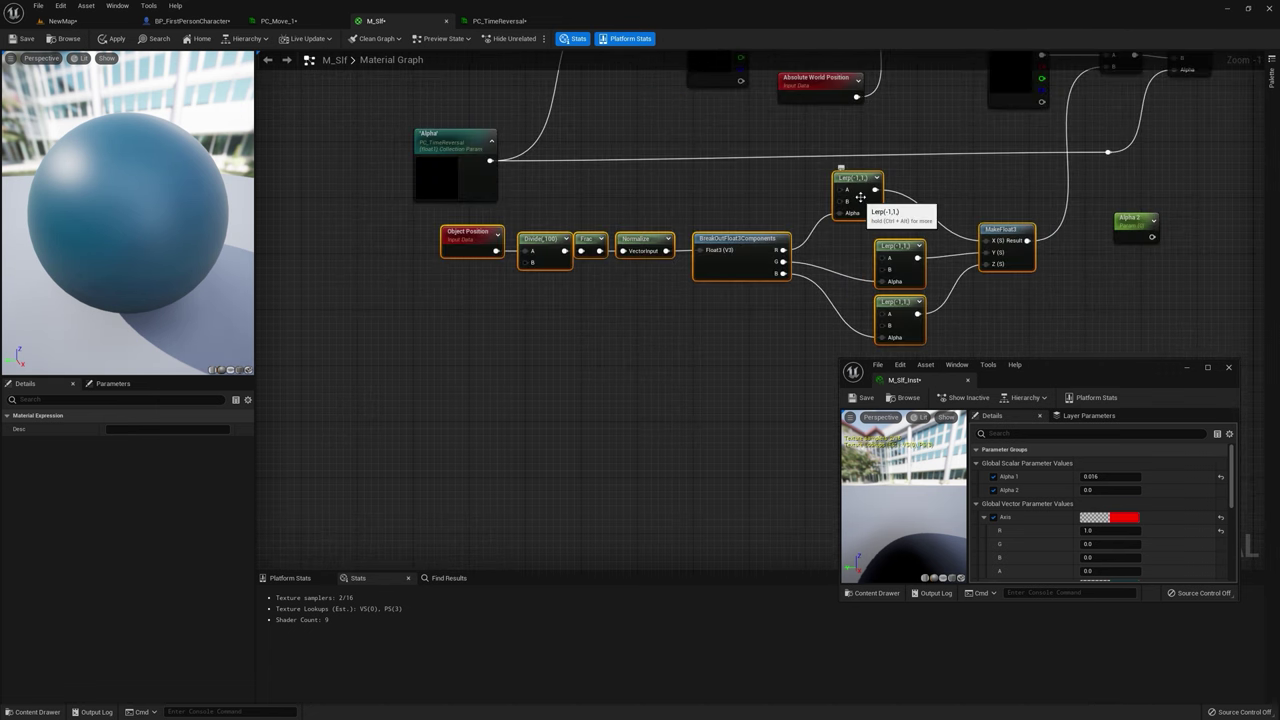
right_click(860, 197)
mouse_move(912, 365)
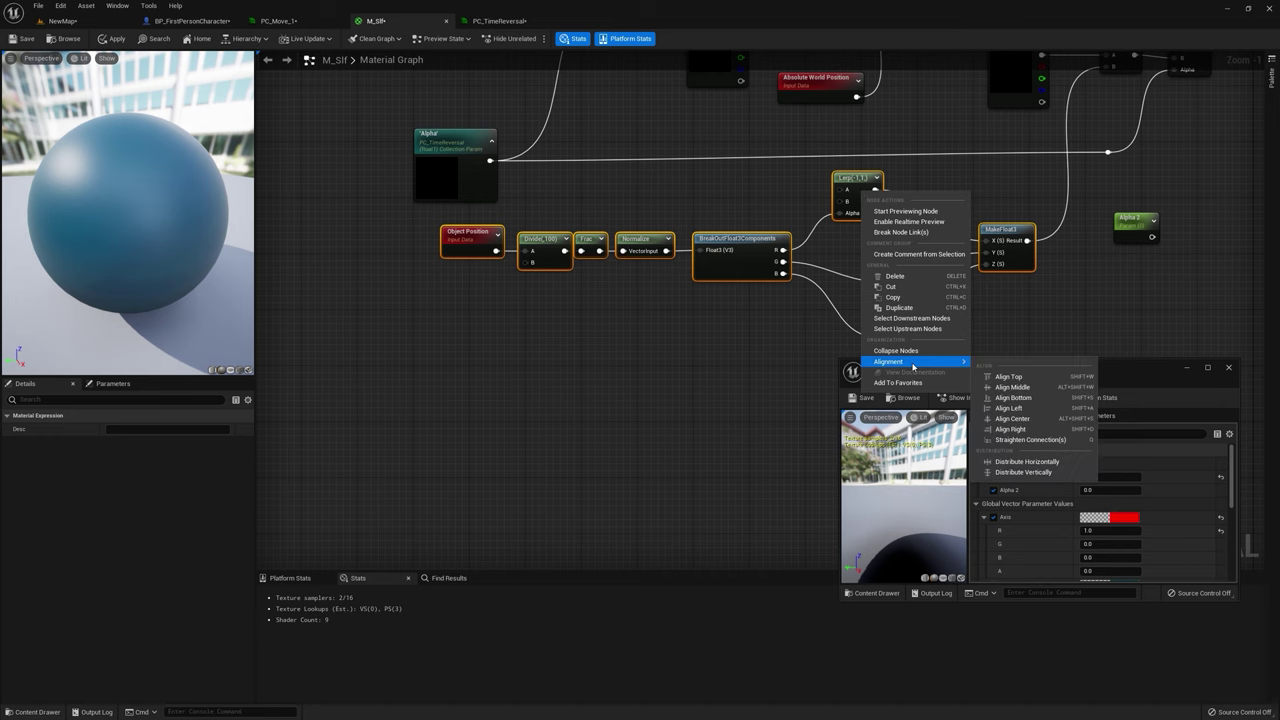
click(896, 350)
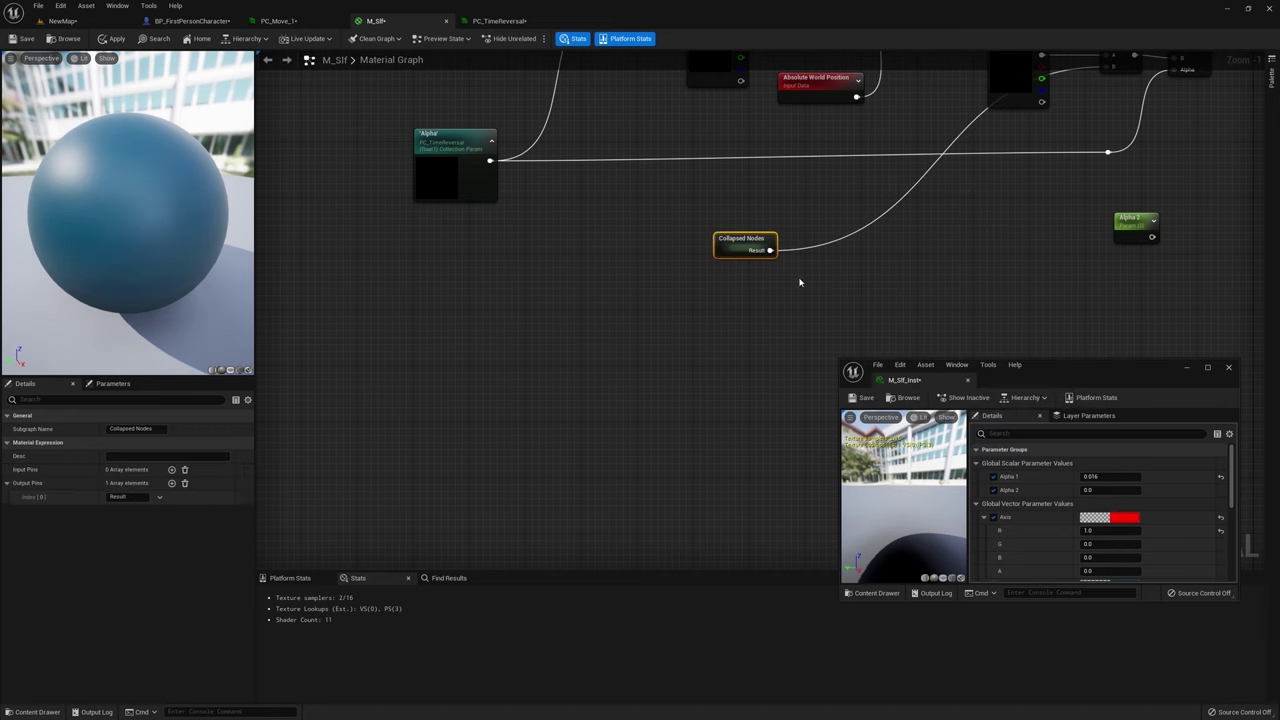
scroll(727, 272, down, 1)
click(117, 38)
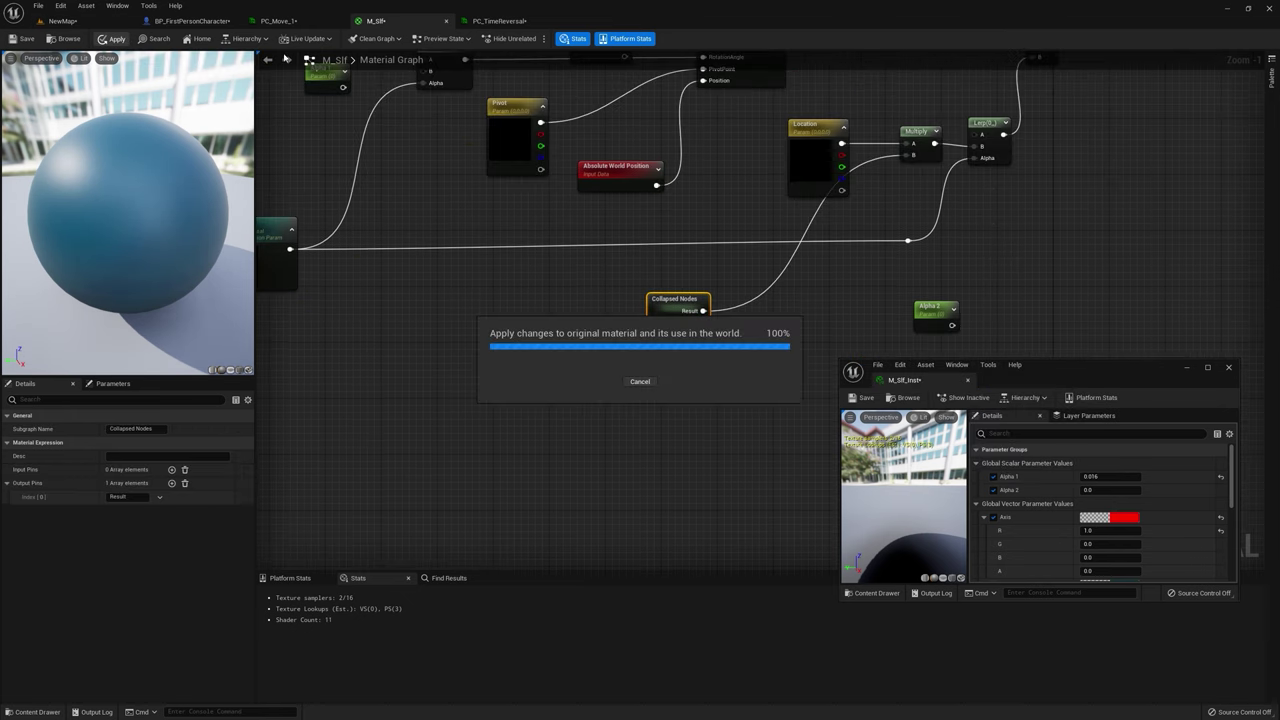
Step: In the BP_FirstPersonCharacter Event Graph, add a Set Scalar Parameter Value node driven by the Timeline's Update output
click(202, 24)
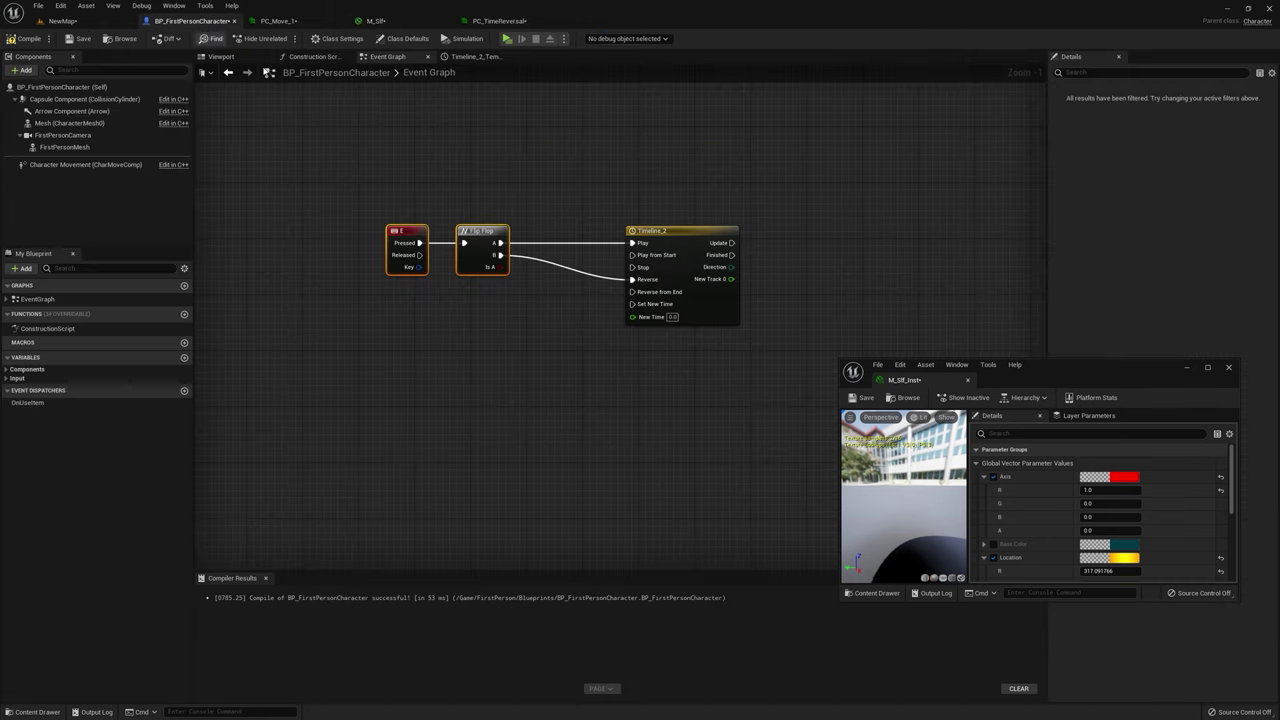
drag(578, 187, 660, 176)
text(set scala)
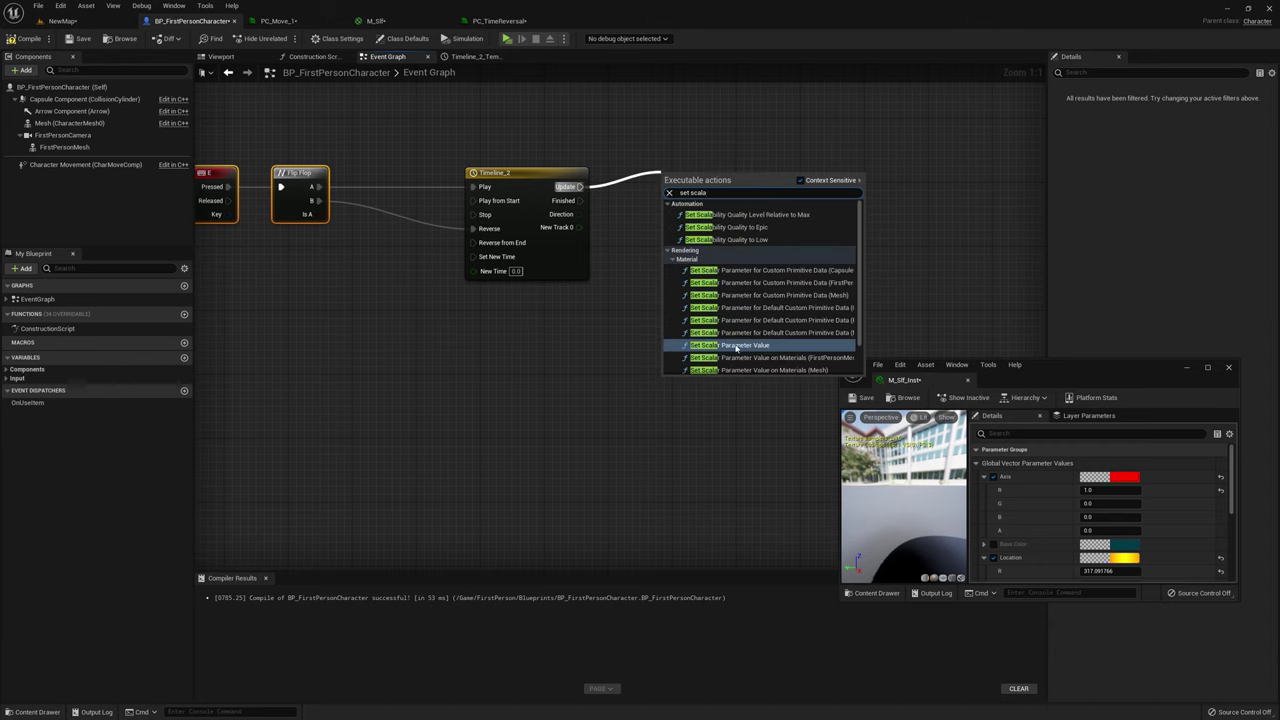
click(736, 345)
Step: Point the Set Scalar Parameter Value node at PC_TimeReversal's Alpha and wire the Timeline's New Track 0 output into Parameter Value
click(710, 218)
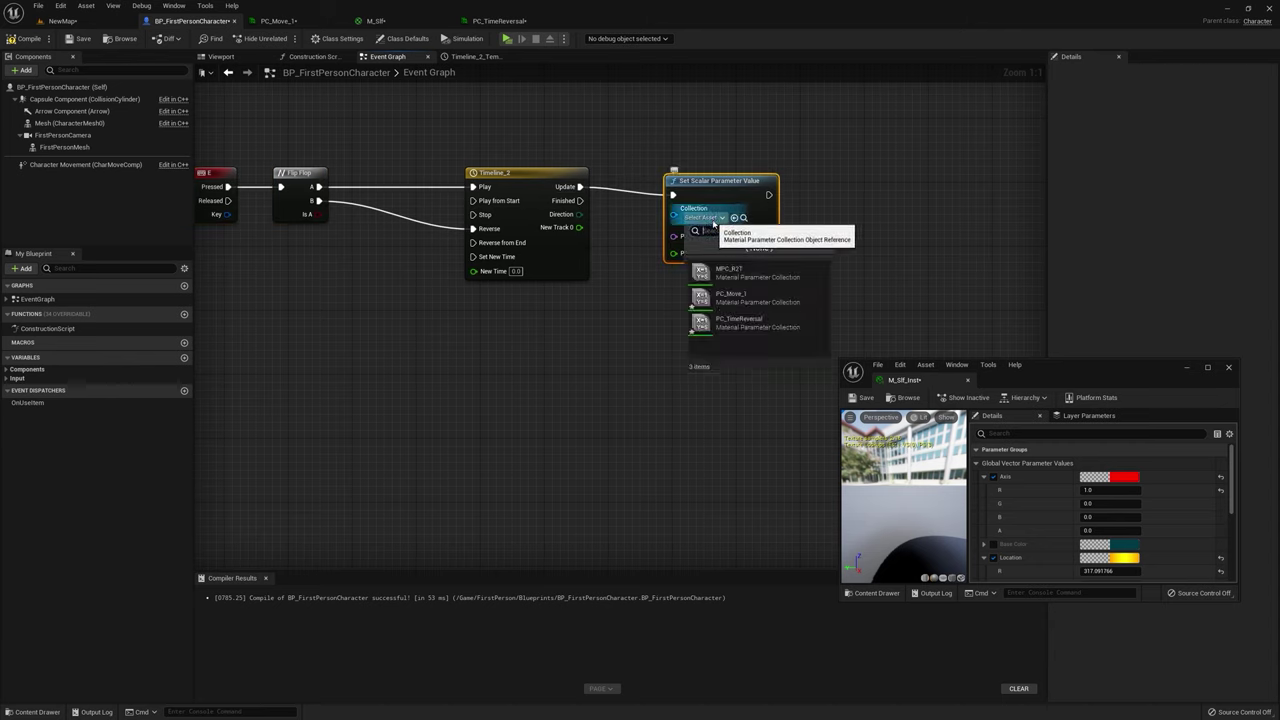
click(748, 322)
click(739, 237)
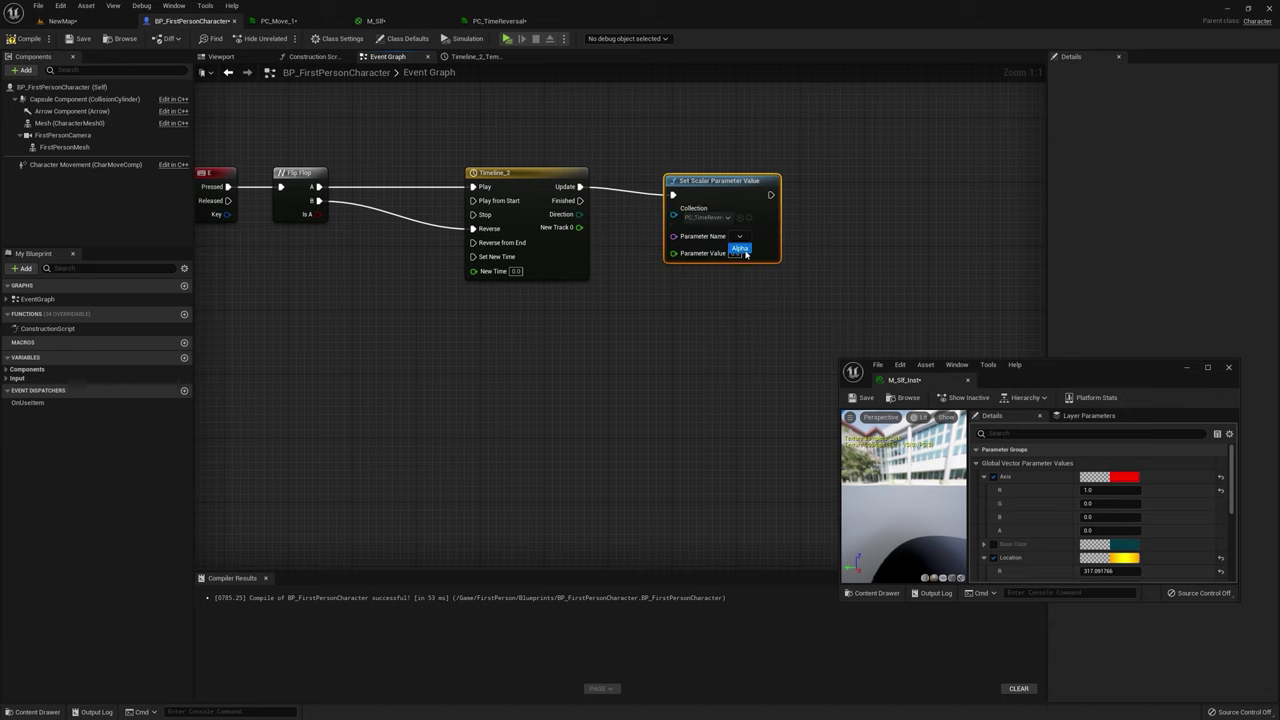
click(744, 250)
drag(736, 187, 735, 172)
drag(580, 228, 587, 230)
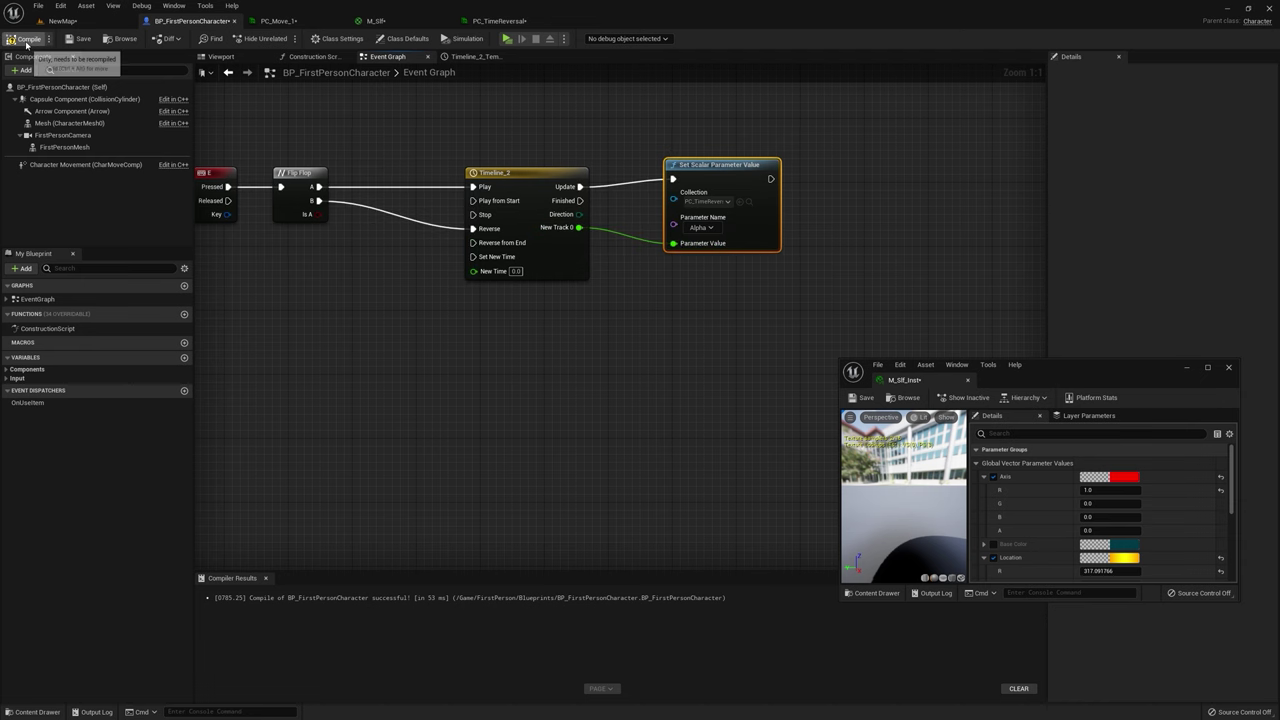
Step: Play-test NewMap and move around the box while the time-reversal effect runs
click(62, 20)
click(213, 38)
key(s)
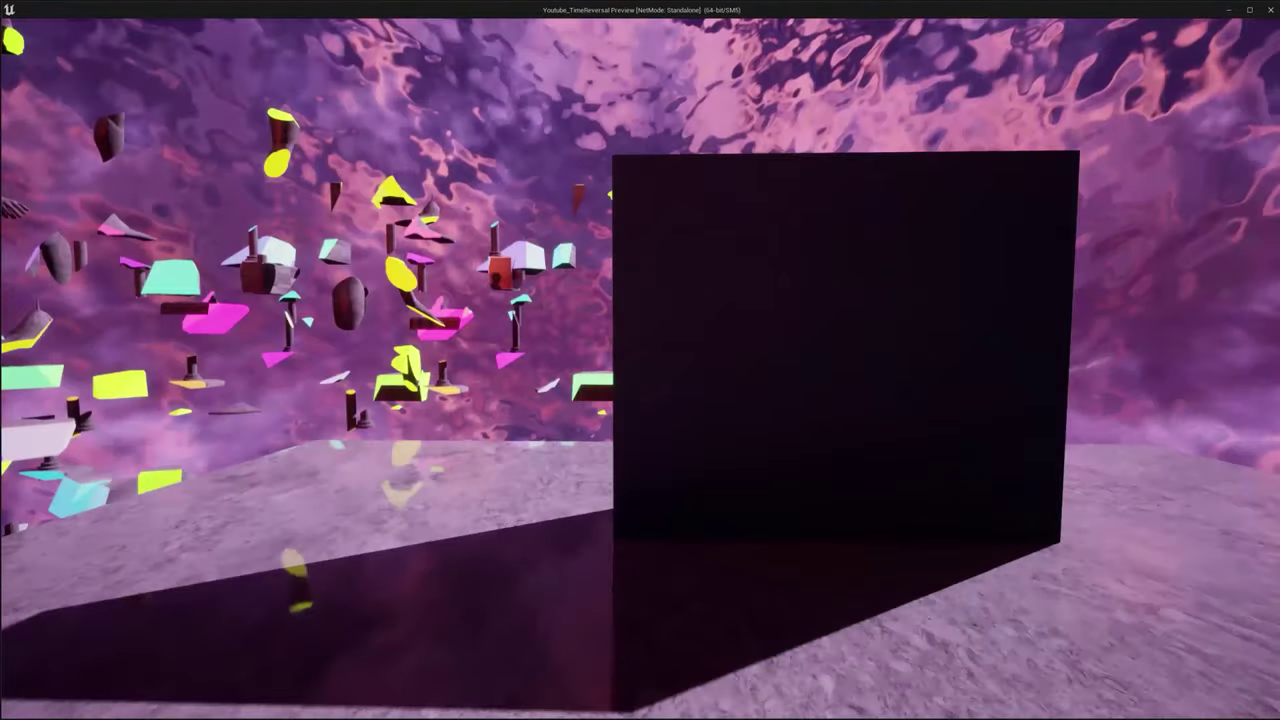
key(d)
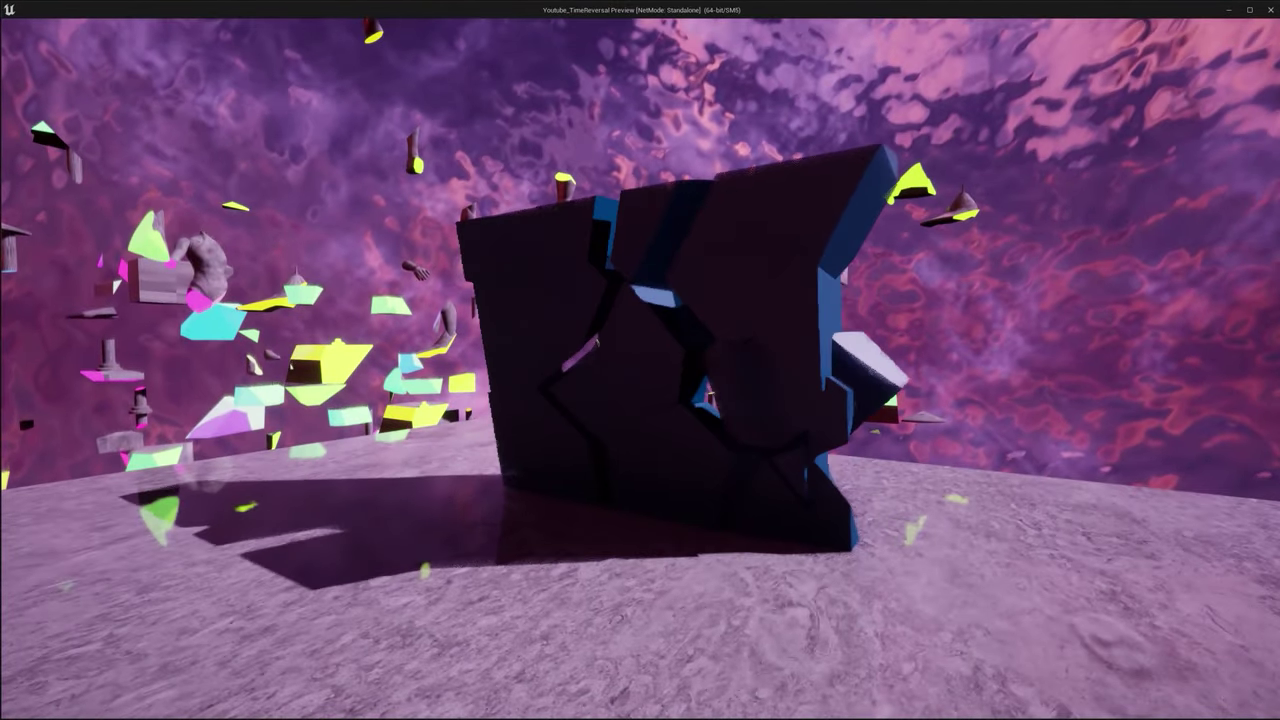
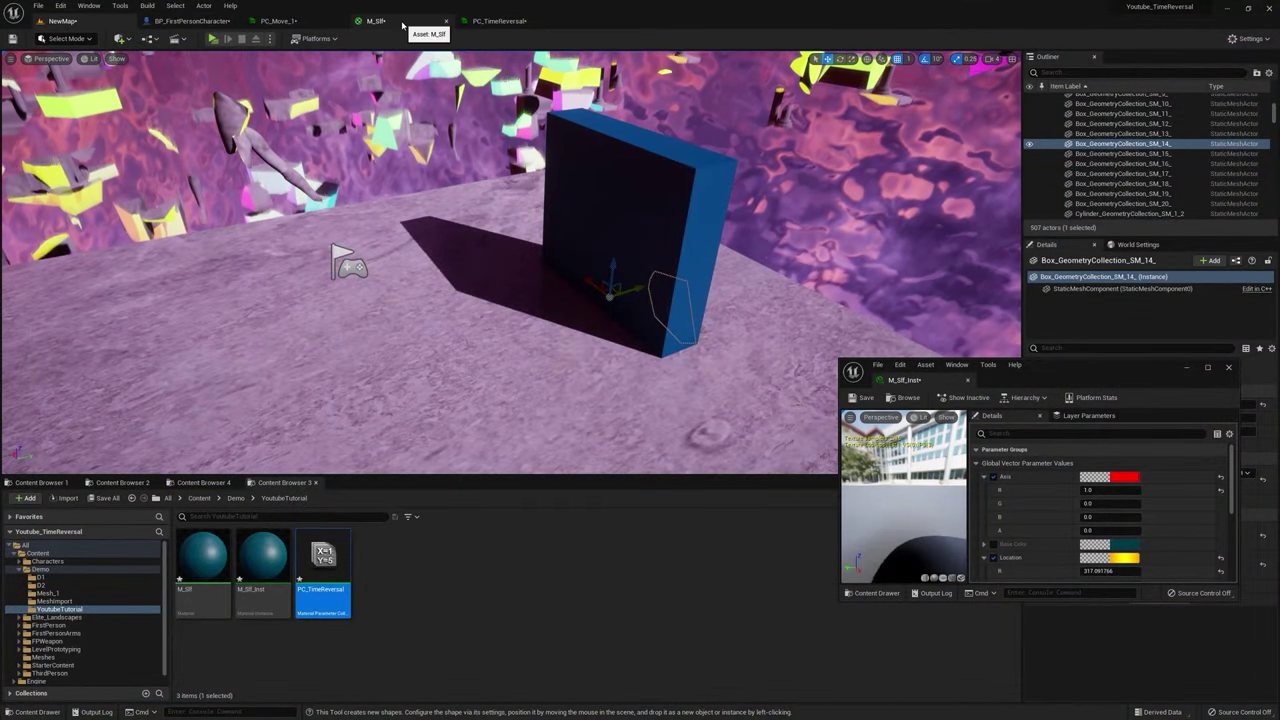
Step: Add a Multiply node with Const B set to 2 beside the collection's Alpha node in the M_Slf graph
click(403, 26)
right_click(506, 314)
click(497, 314)
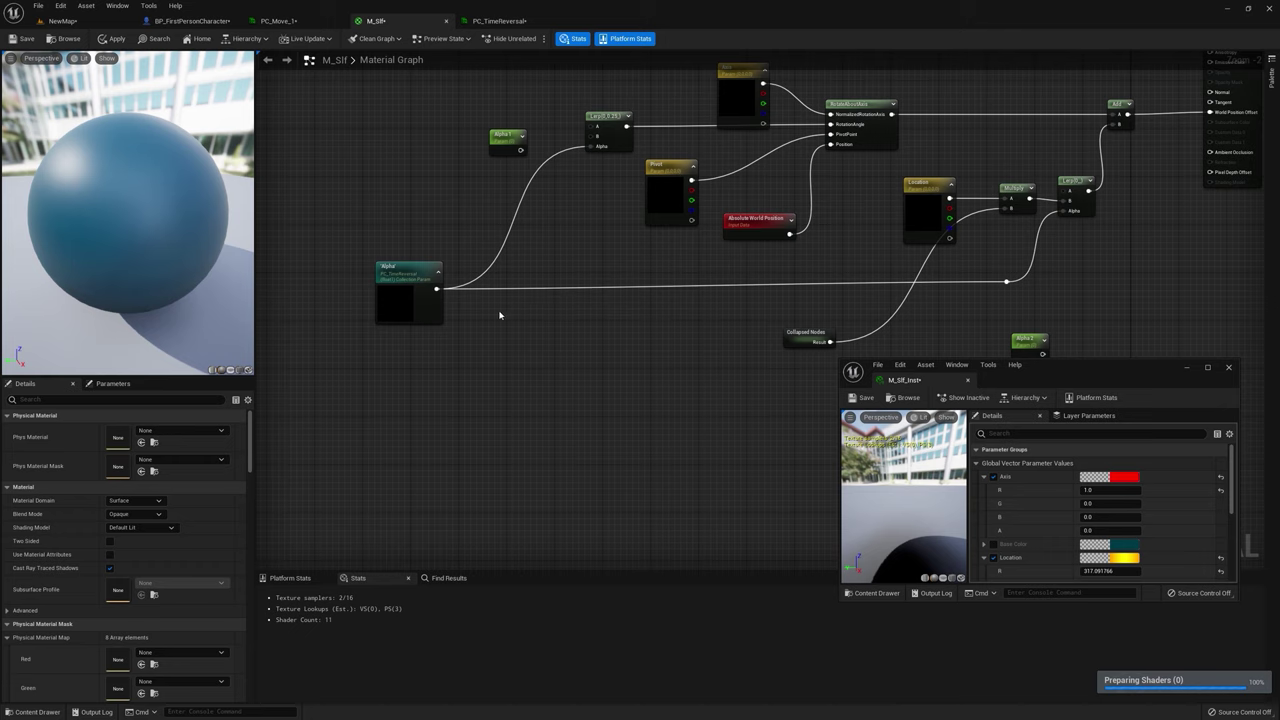
key(m)
click(497, 314)
text(2)
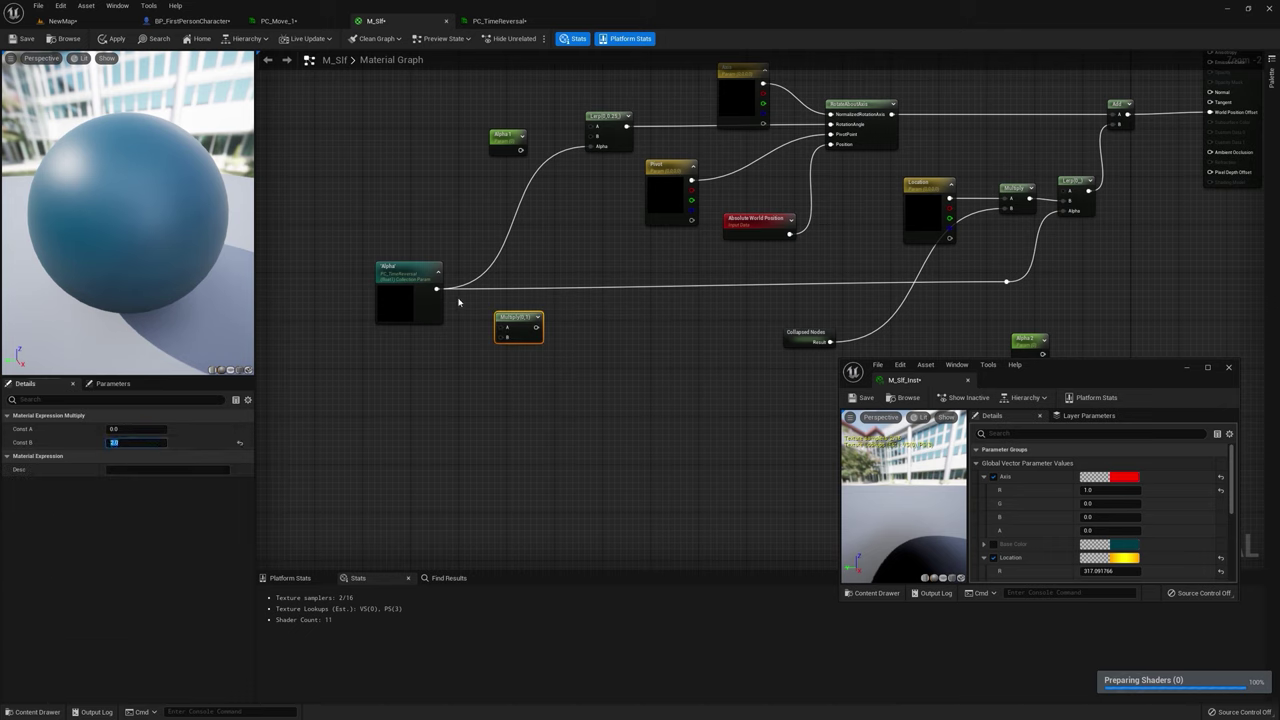
Step: Wire the collection's Alpha through the Multiply node, a new Subtract node and a new Saturate node into the location Lerp's Alpha
drag(436, 289, 588, 319)
text(sub)
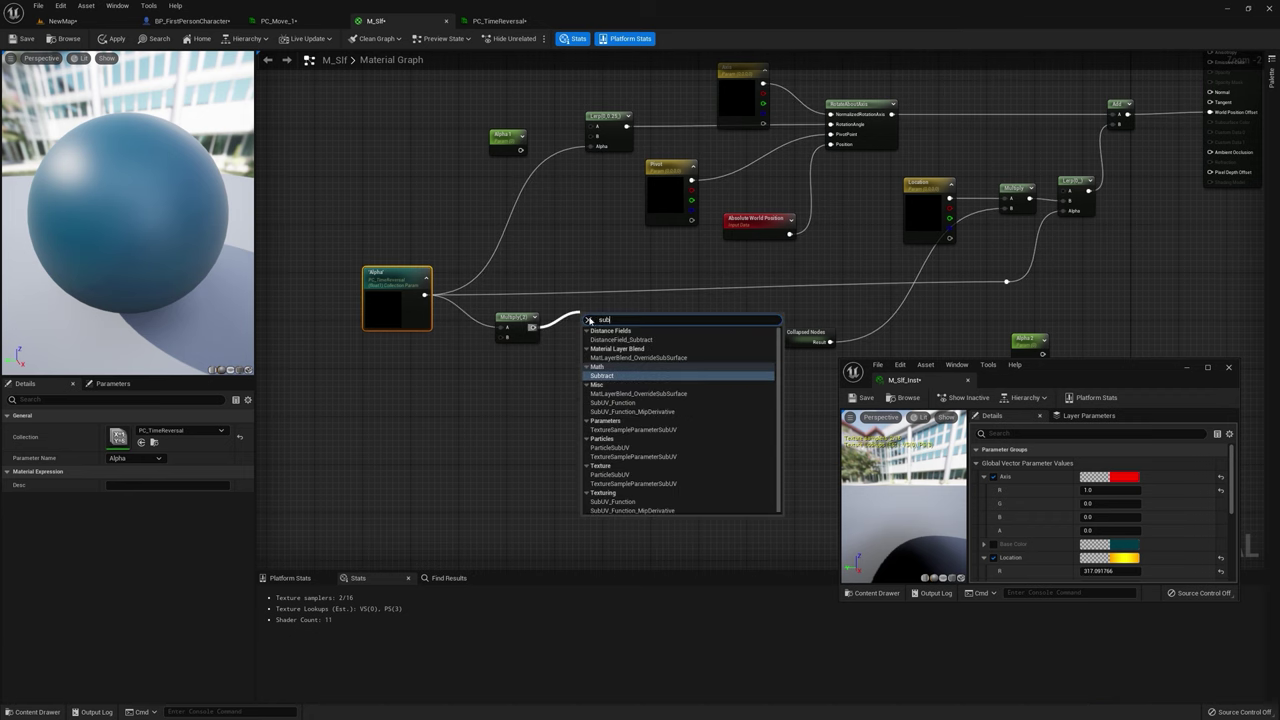
key(Return)
drag(618, 327, 1007, 283)
text(sat)
key(Return)
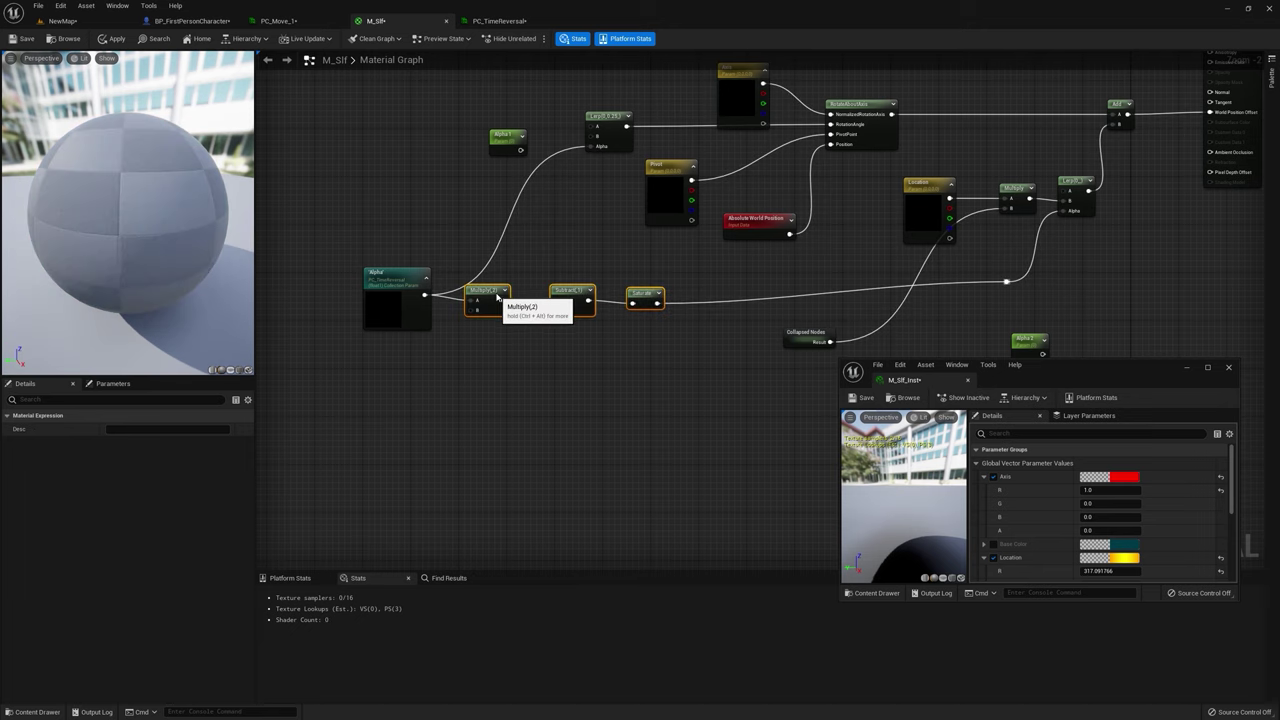
Step: Branch the Multiply output through a second Saturate node into the Alpha input of the rotation angle's Lerp
drag(503, 300, 555, 230)
text(sa)
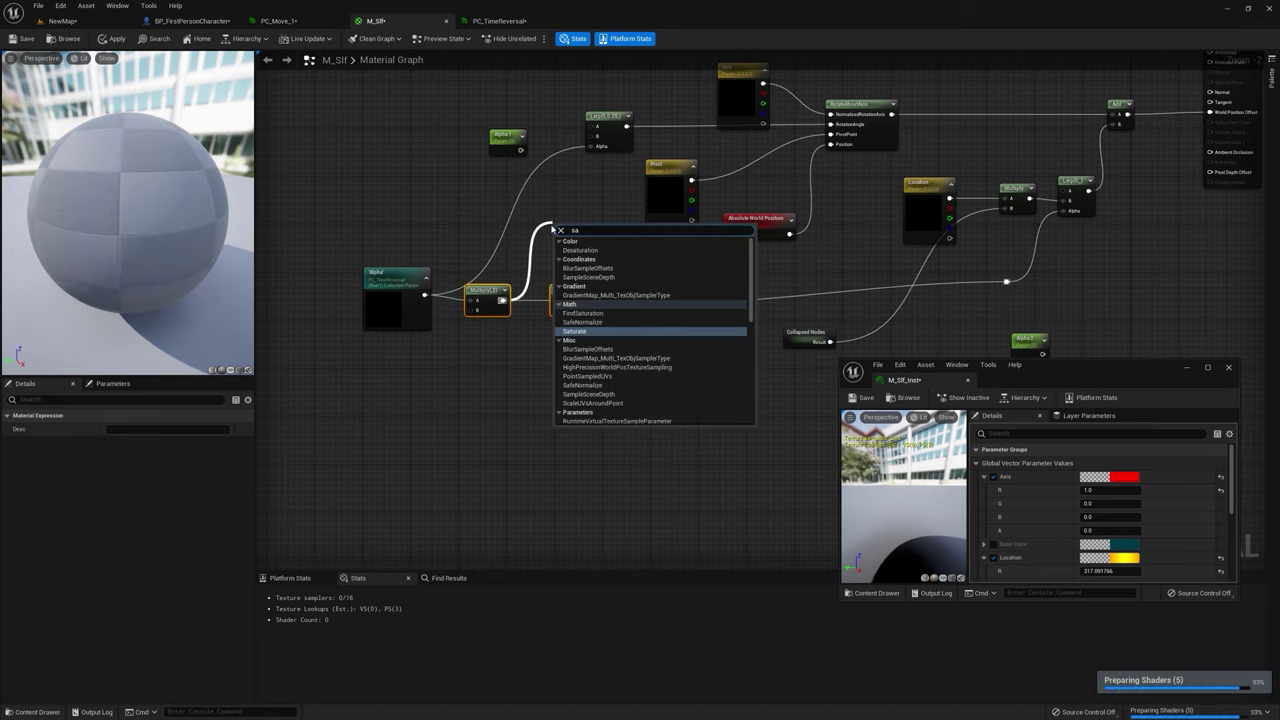
key(Return)
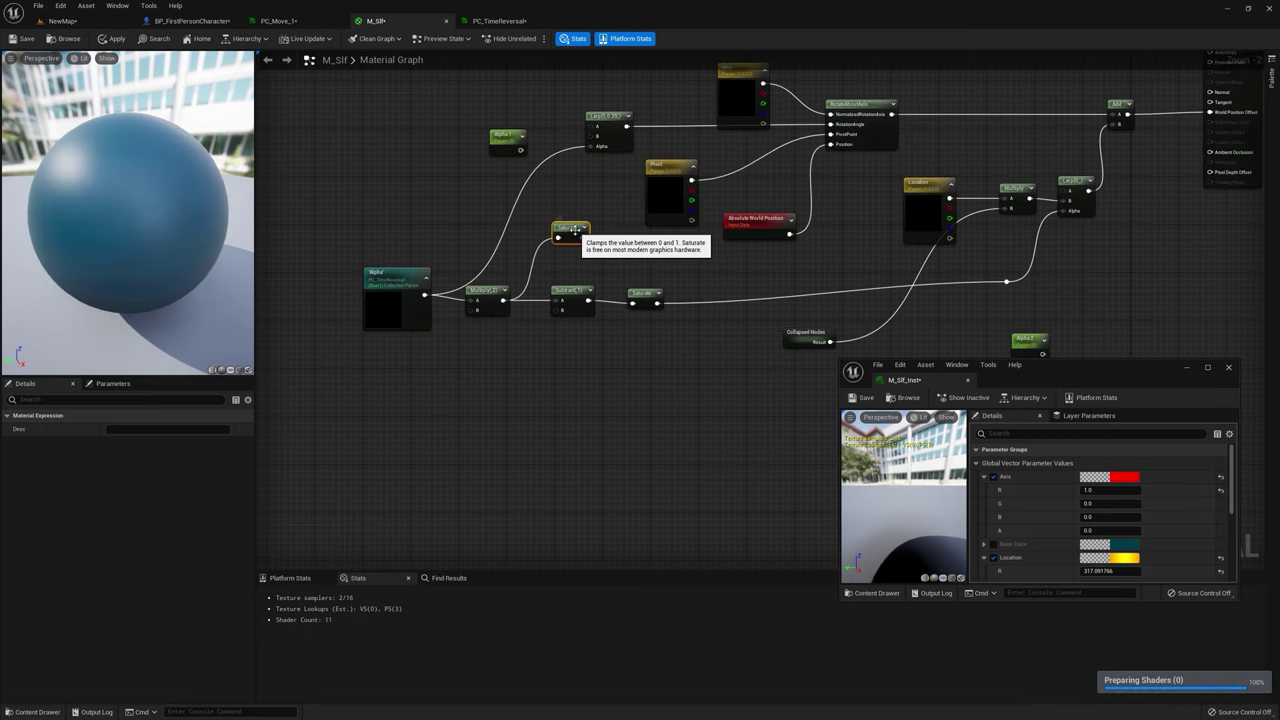
drag(584, 237, 590, 146)
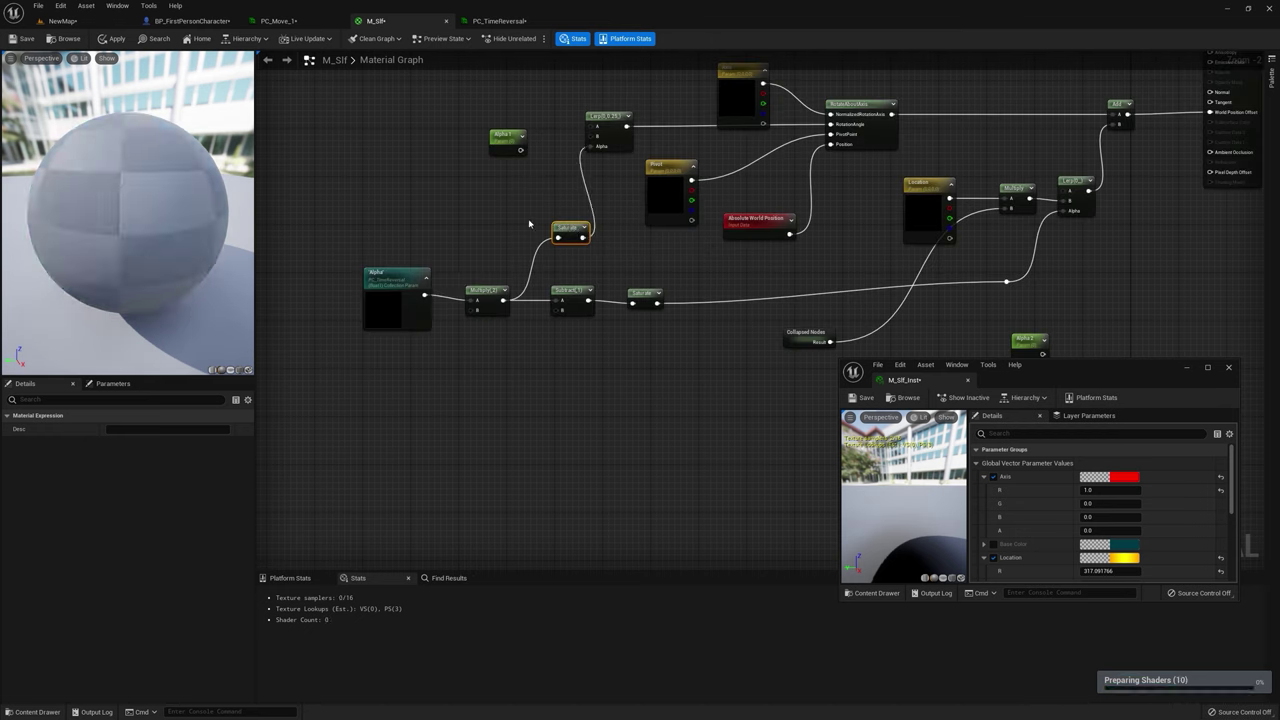
Step: Line up the collection's Alpha, Multiply, Subtract and lower Saturate nodes in a straight row in the M_Slf graph
drag(414, 273, 467, 293)
click(634, 292)
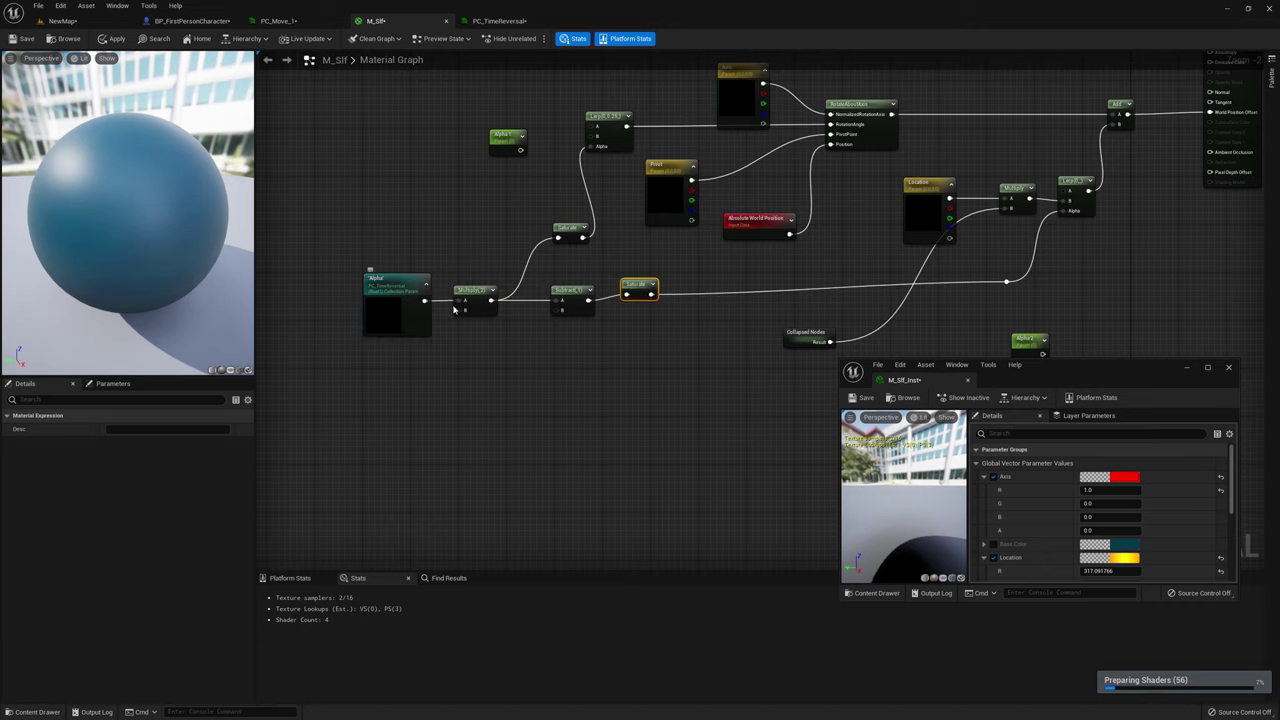
scroll(468, 310, up, 1)
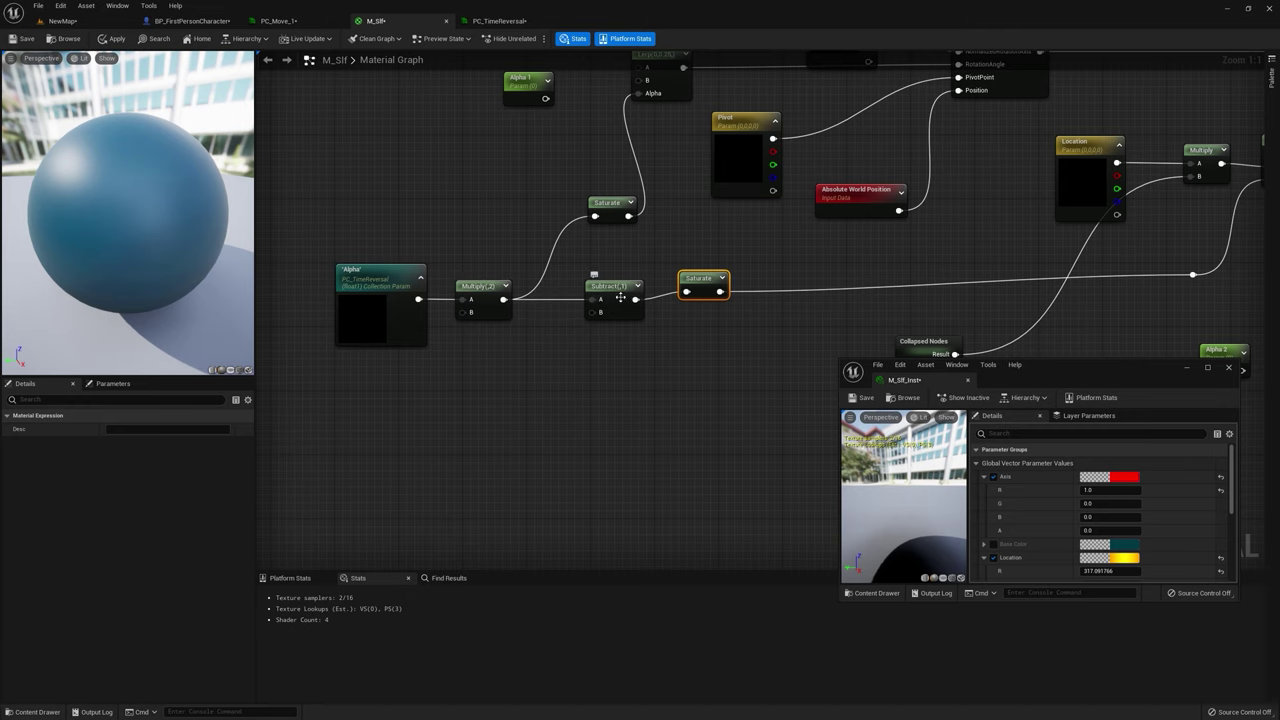
drag(693, 281, 693, 290)
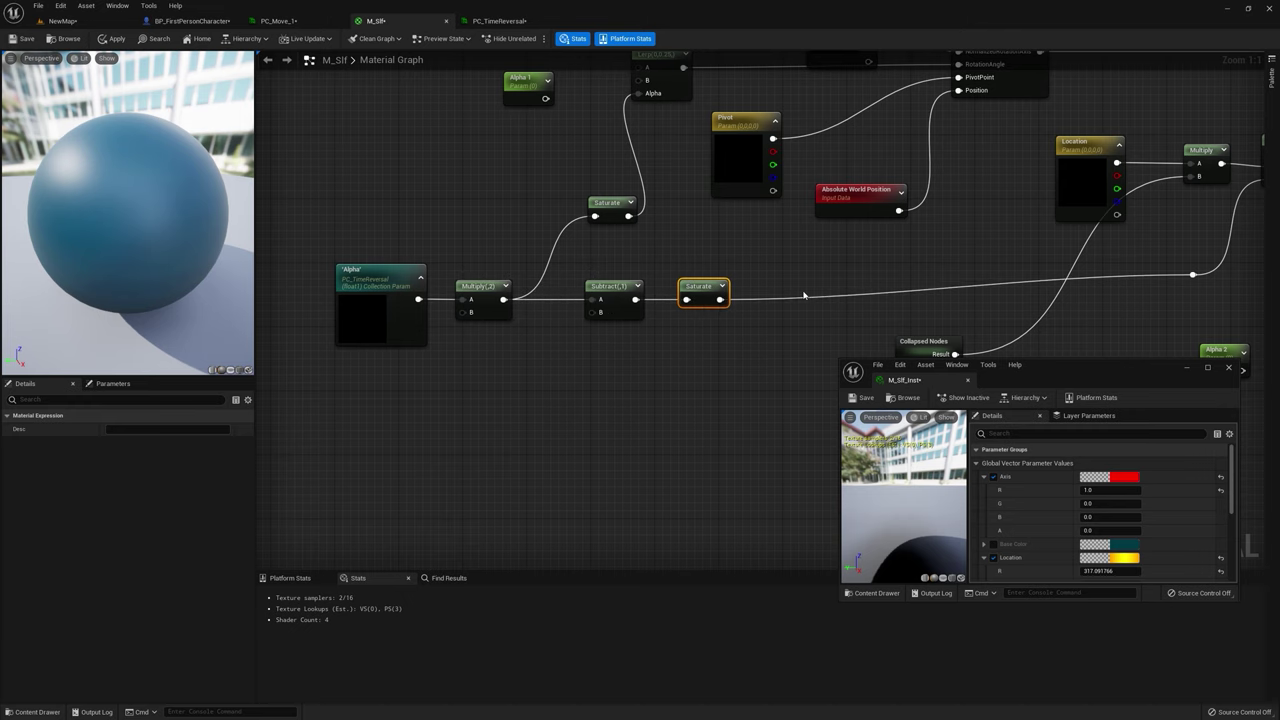
right_drag(803, 291, 605, 300)
scroll(960, 229, down, 1)
right_drag(864, 216, 837, 292)
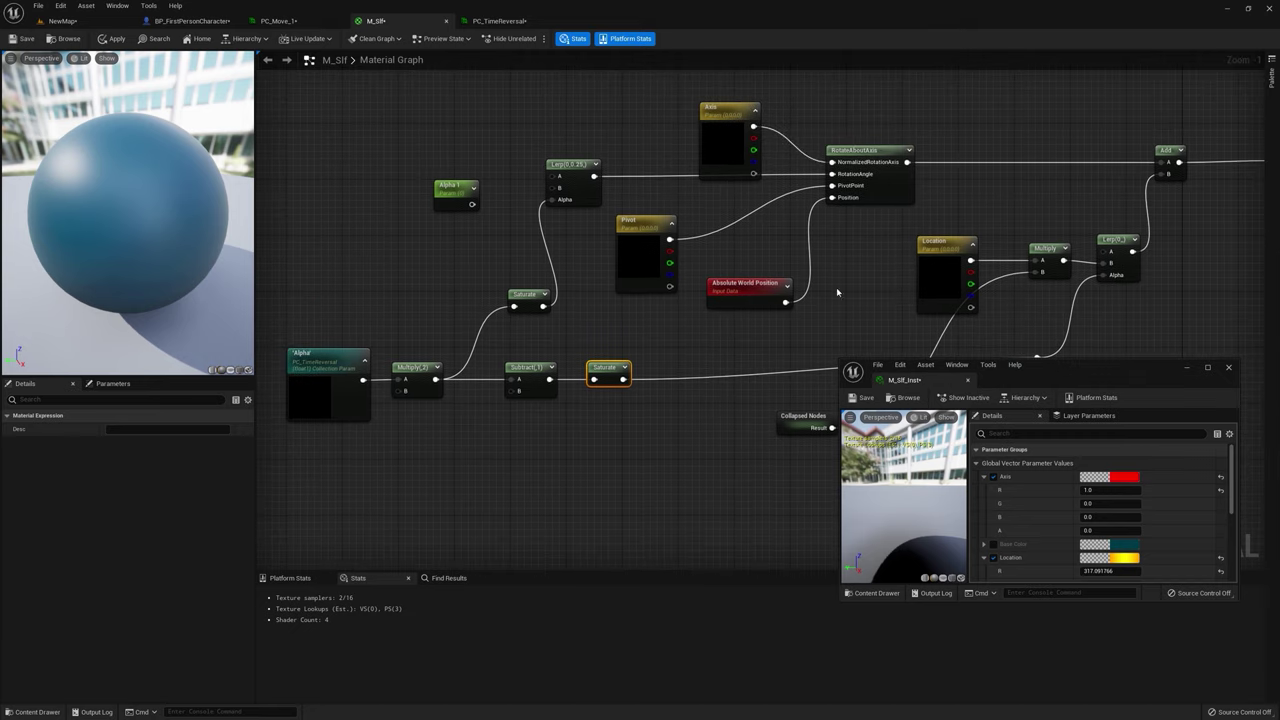
Step: Apply the M_Slf changes and play-test the time-reversal effect on the box in NewMap
click(124, 38)
click(84, 18)
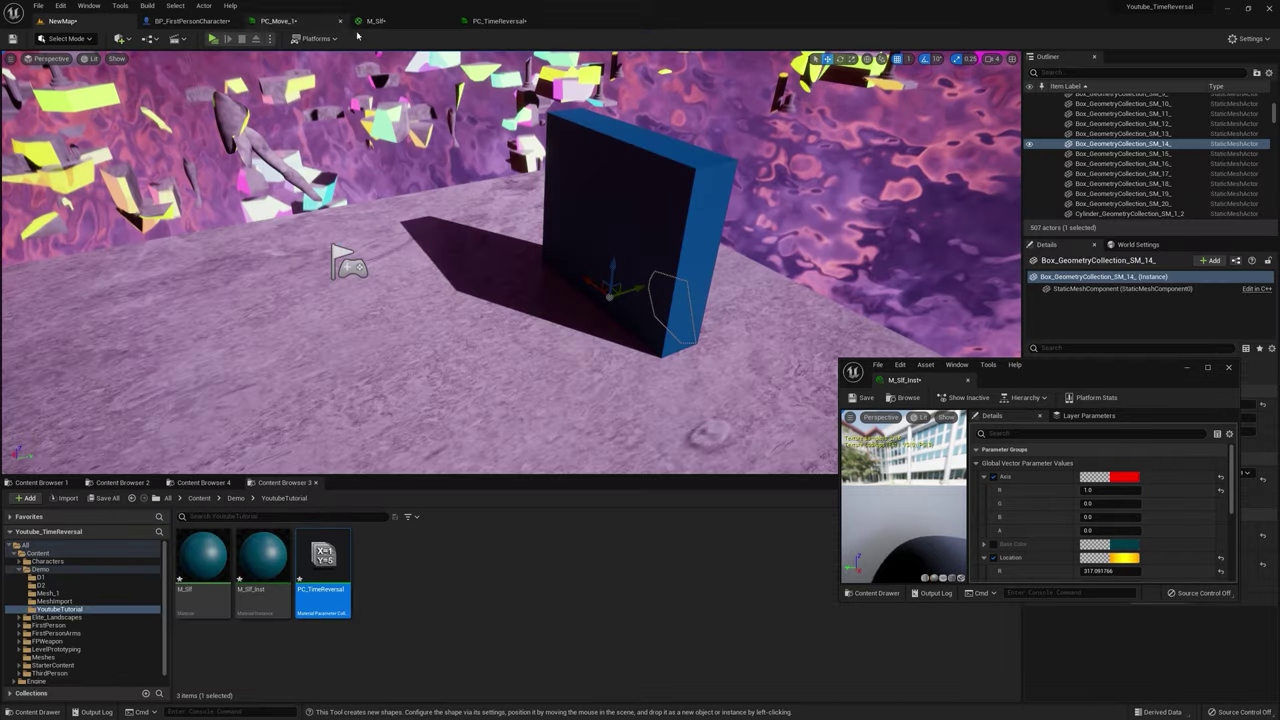
click(219, 39)
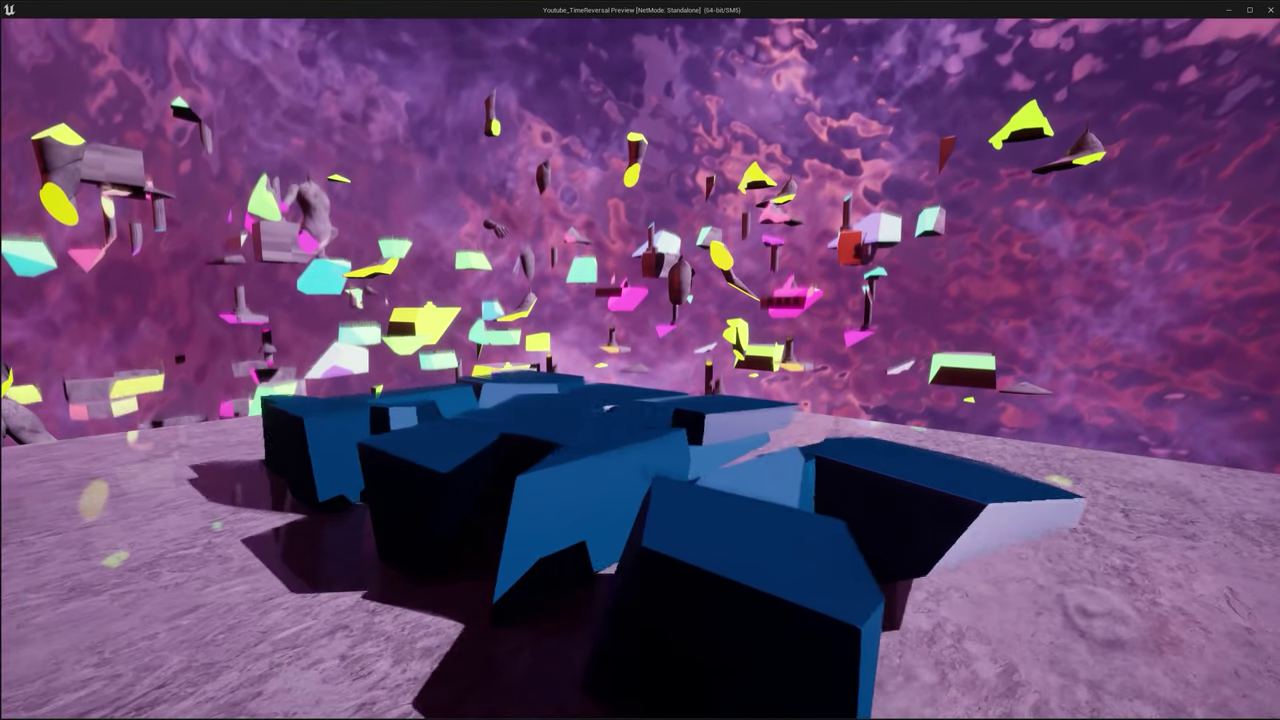
key(s)
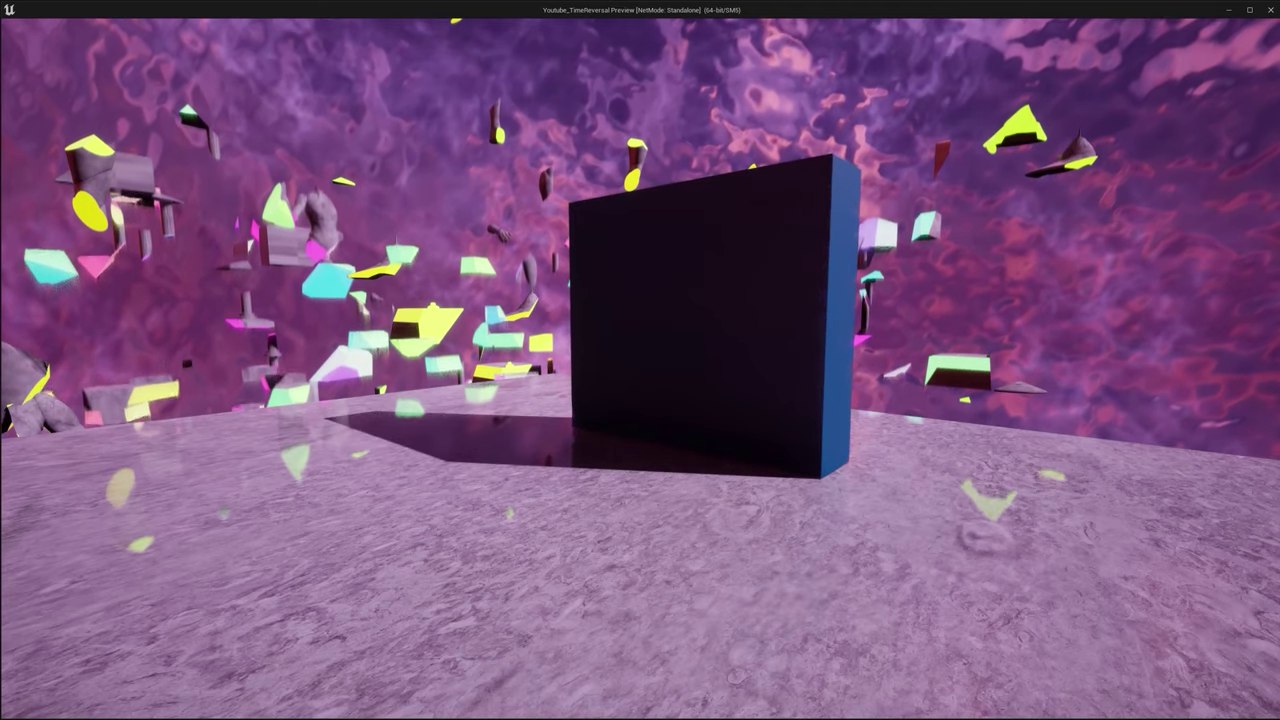
key(Escape)
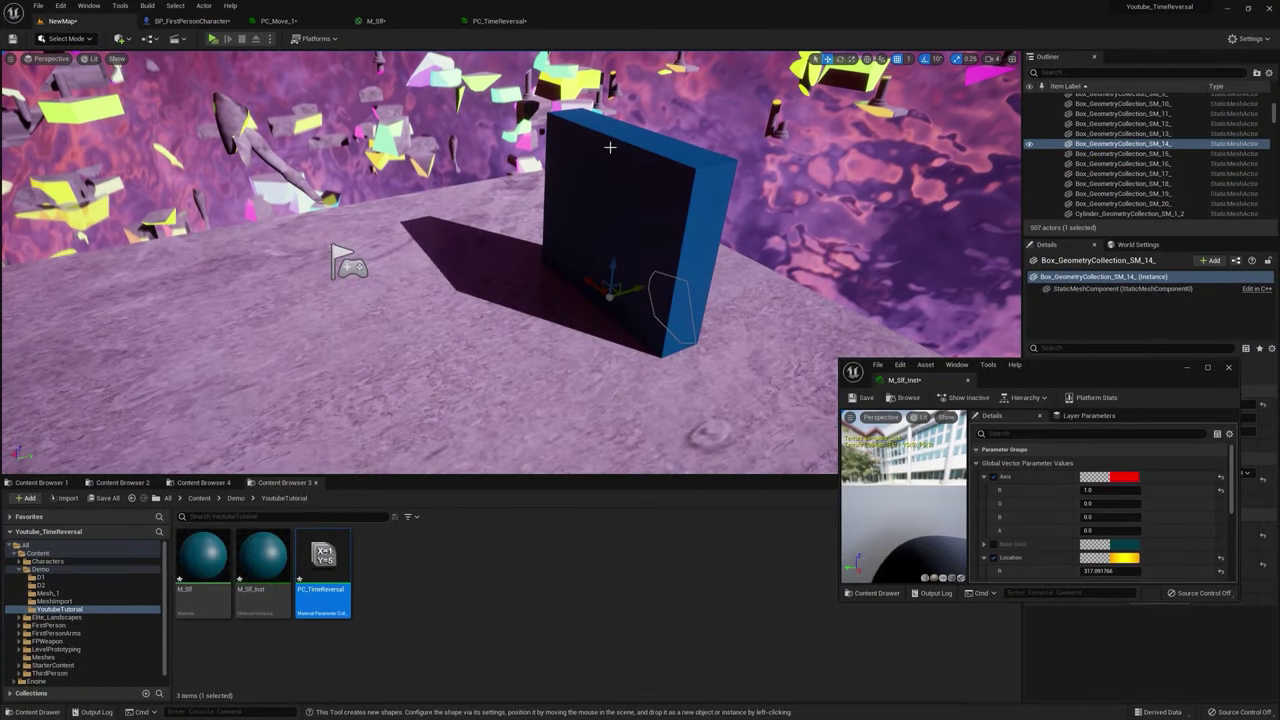
Step: Insert a One Minus (1-x) node between the collection's Alpha and the Multiply node in the M_Slf graph
click(376, 20)
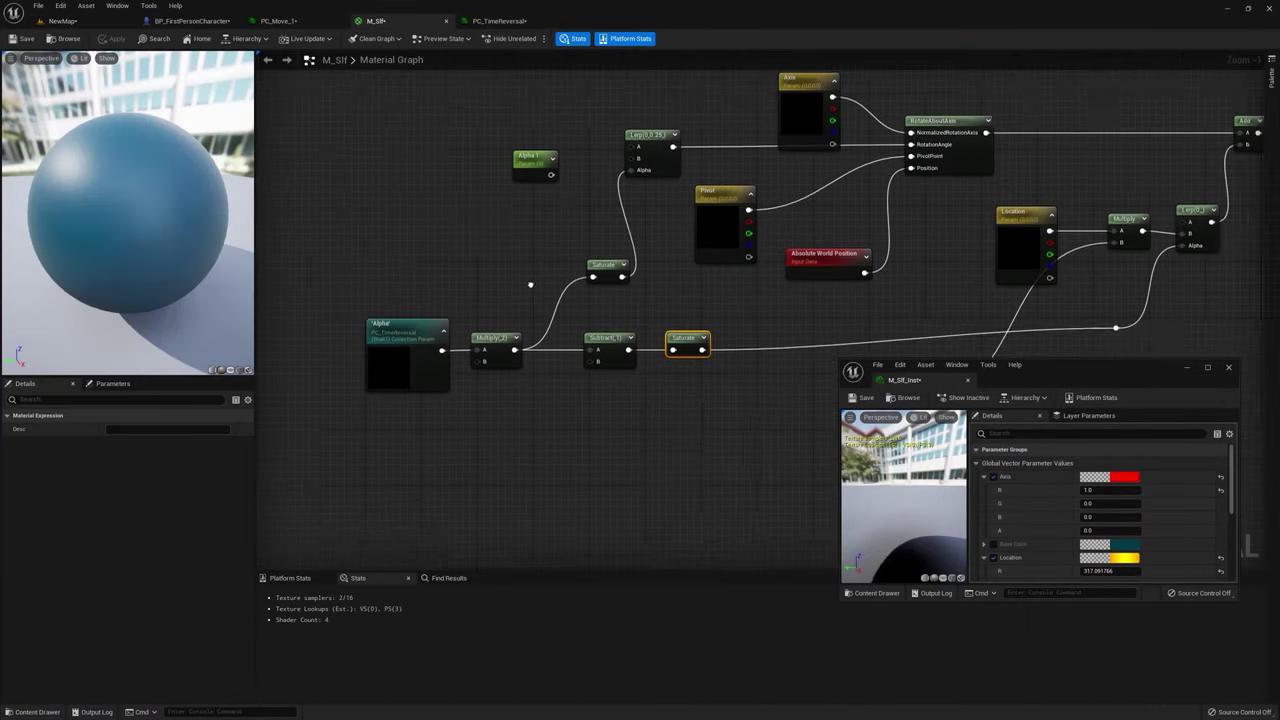
right_drag(493, 299, 665, 236)
mouse_move(554, 287)
mouse_down()
mouse_move(462, 280)
mouse_move(489, 298)
mouse_move(567, 265)
mouse_up()
text(one)
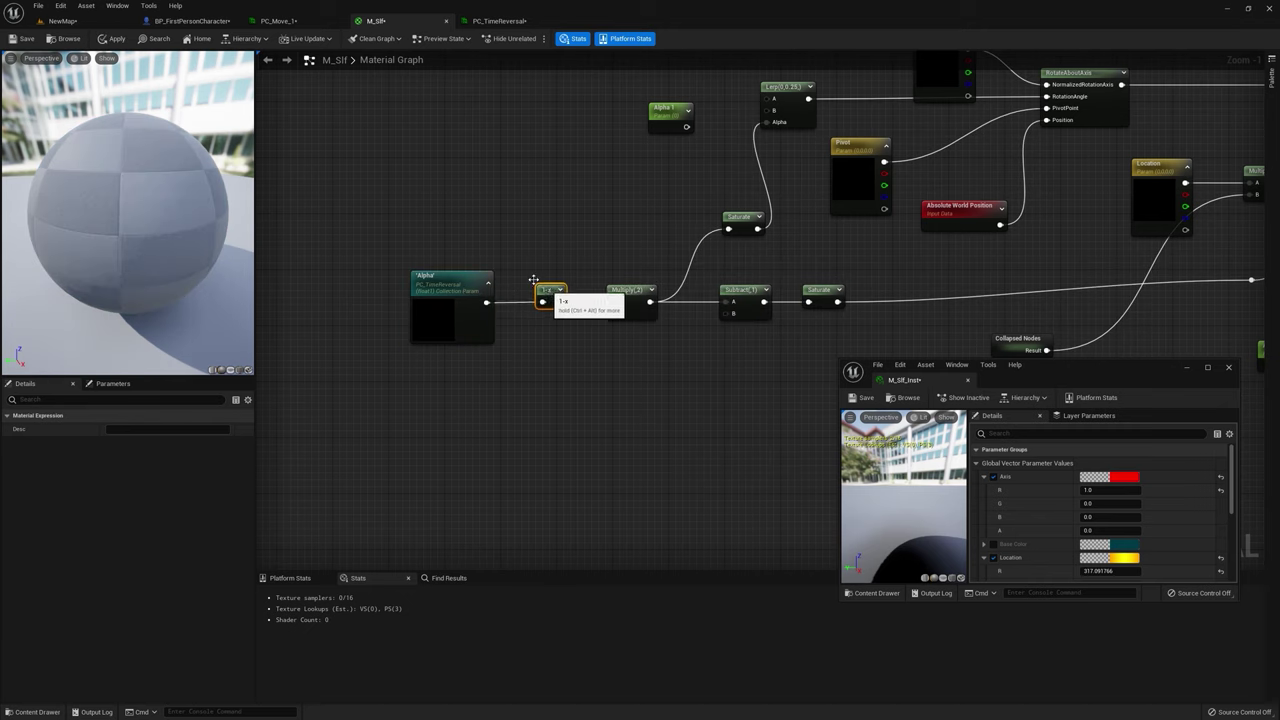
drag(410, 266, 714, 347)
Step: Add a Power node with Const Exponent 10 between the upper Saturate and the rotation Lerp's Alpha input
mouse_move(744, 217)
mouse_down()
mouse_move(699, 214)
mouse_move(757, 196)
mouse_up()
text(wpoer)
key(Return)
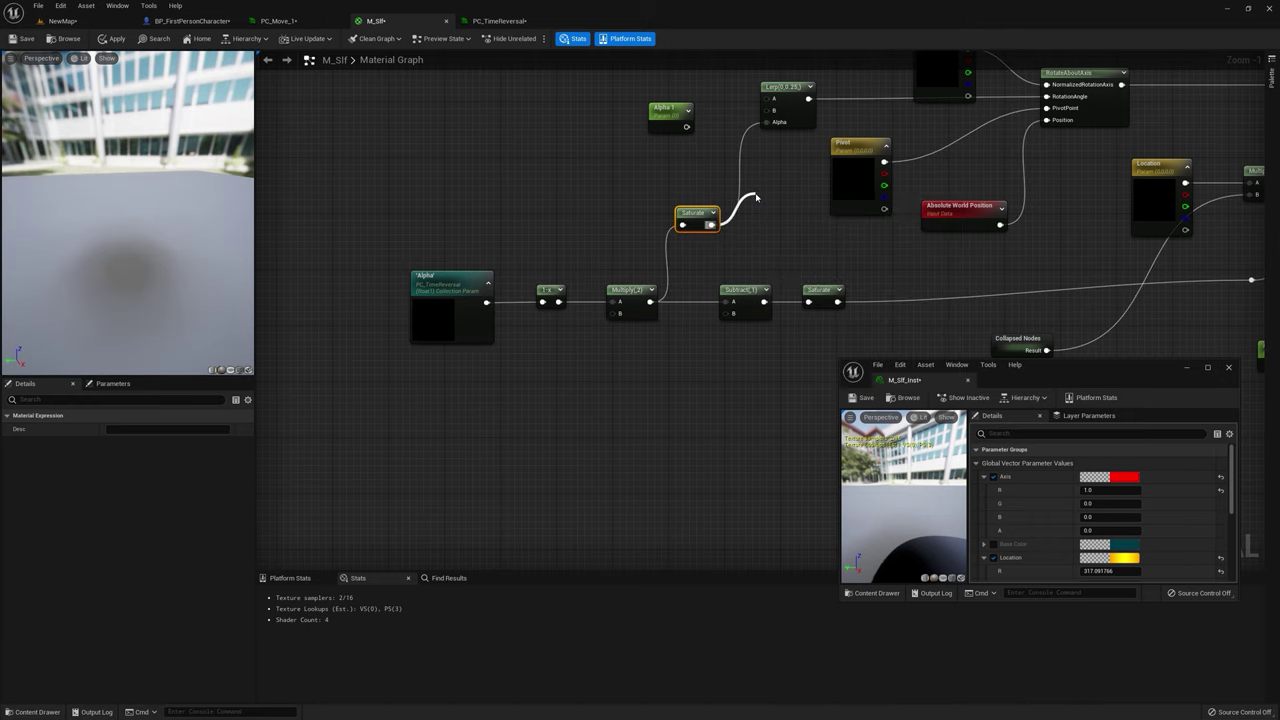
drag(777, 204, 754, 217)
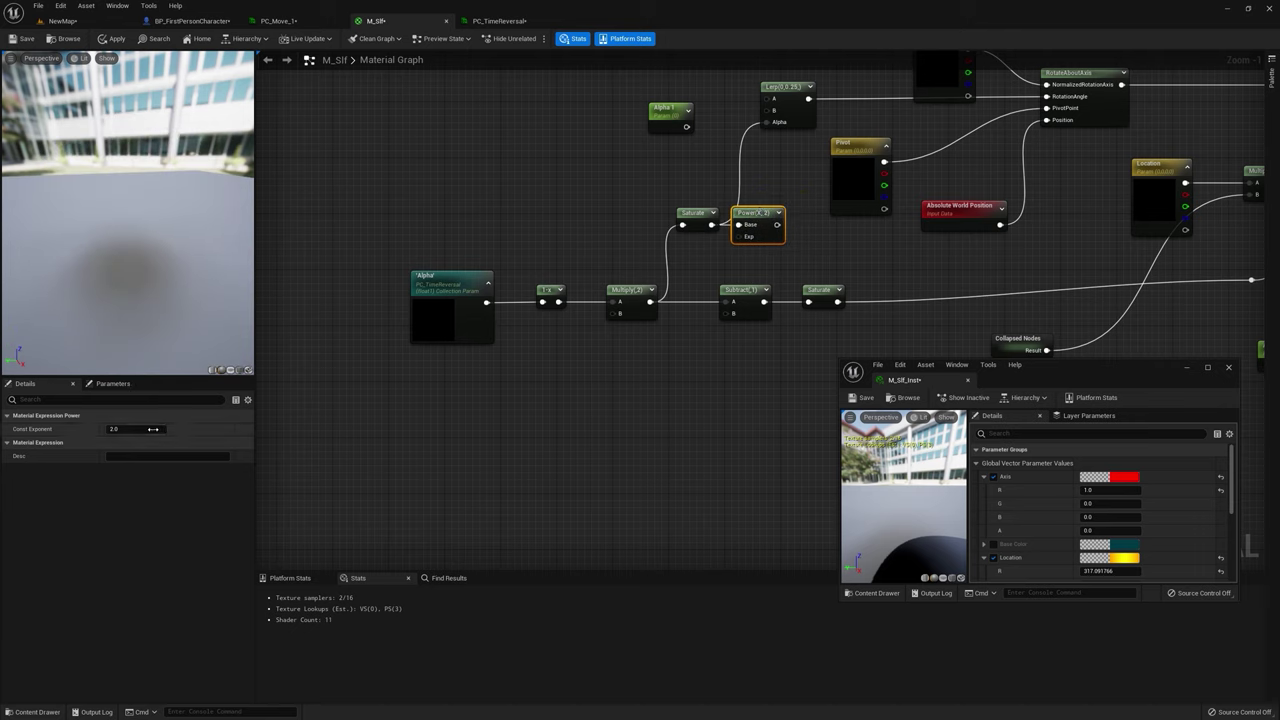
text(10)
key(Return)
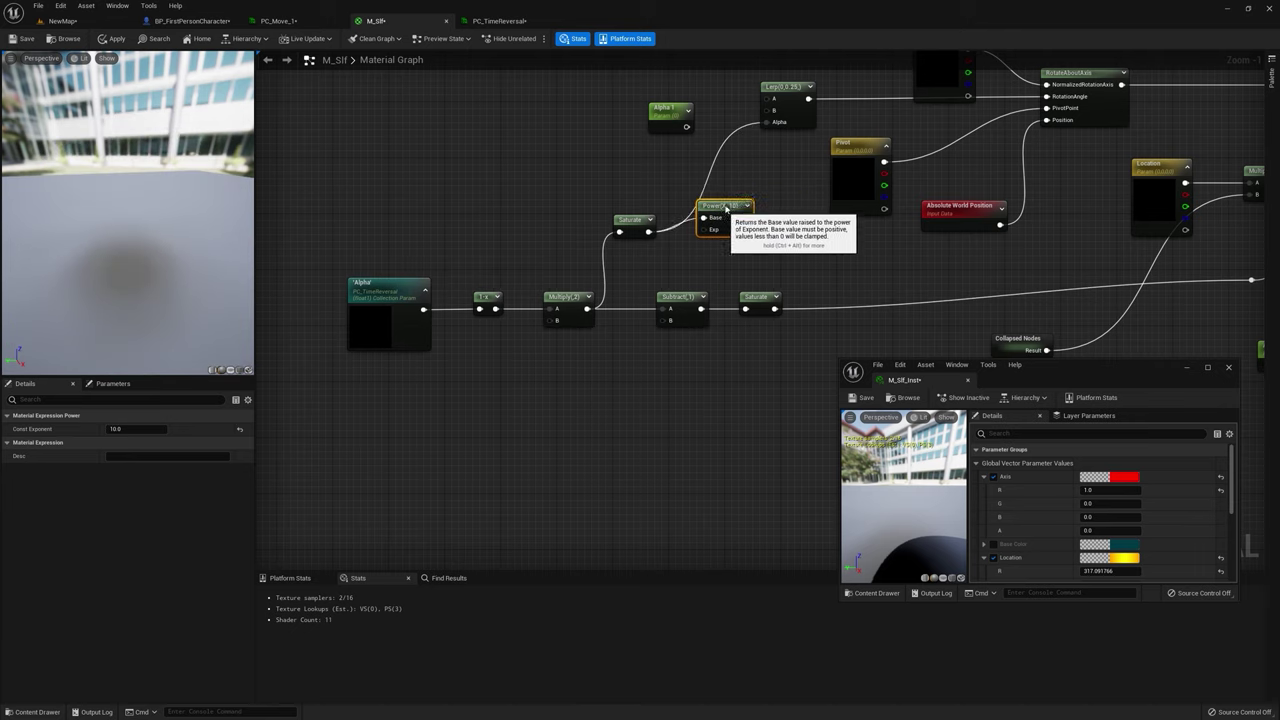
drag(732, 231, 766, 122)
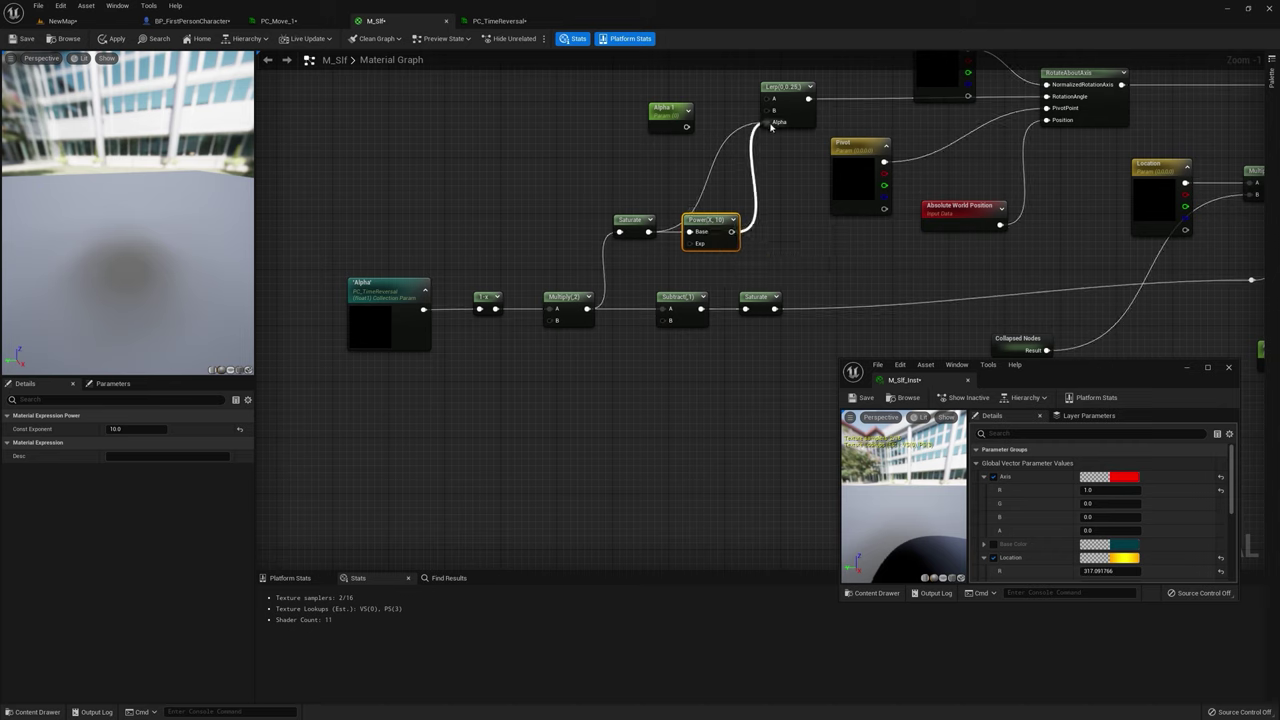
Step: Apply the One Minus and Power changes to M_Slf and play-test the effect in NewMap
click(117, 40)
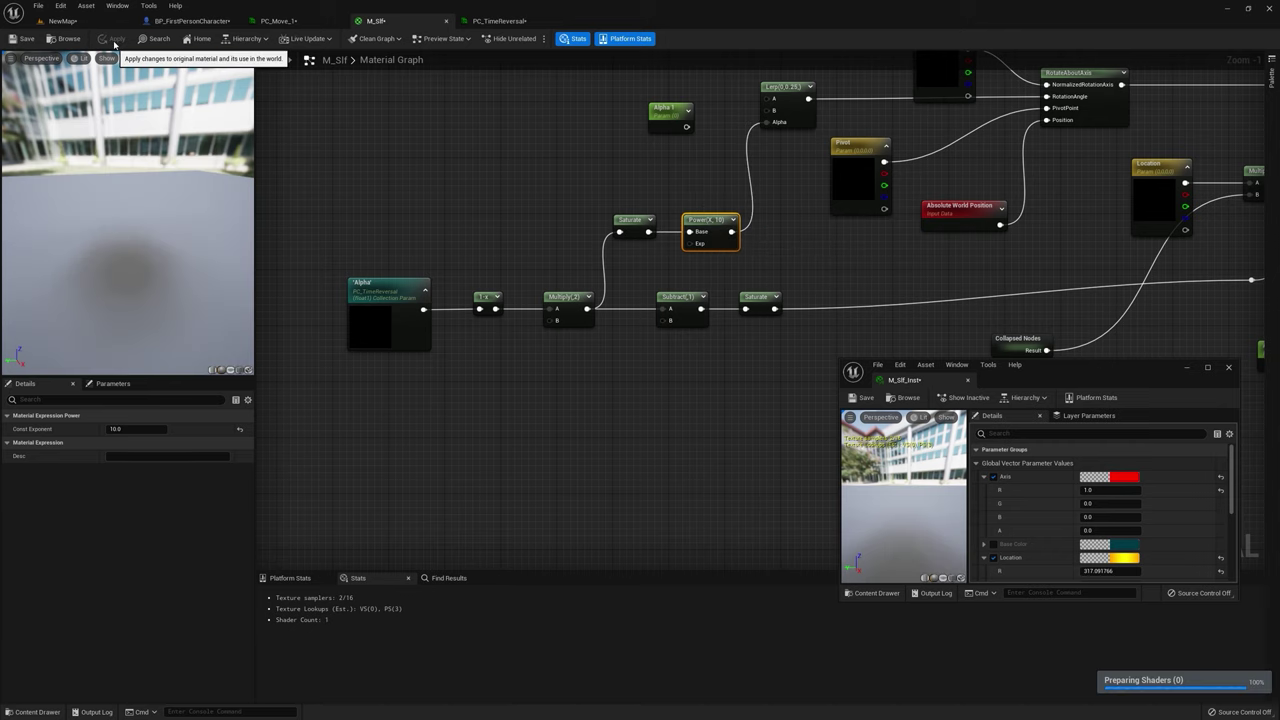
click(62, 20)
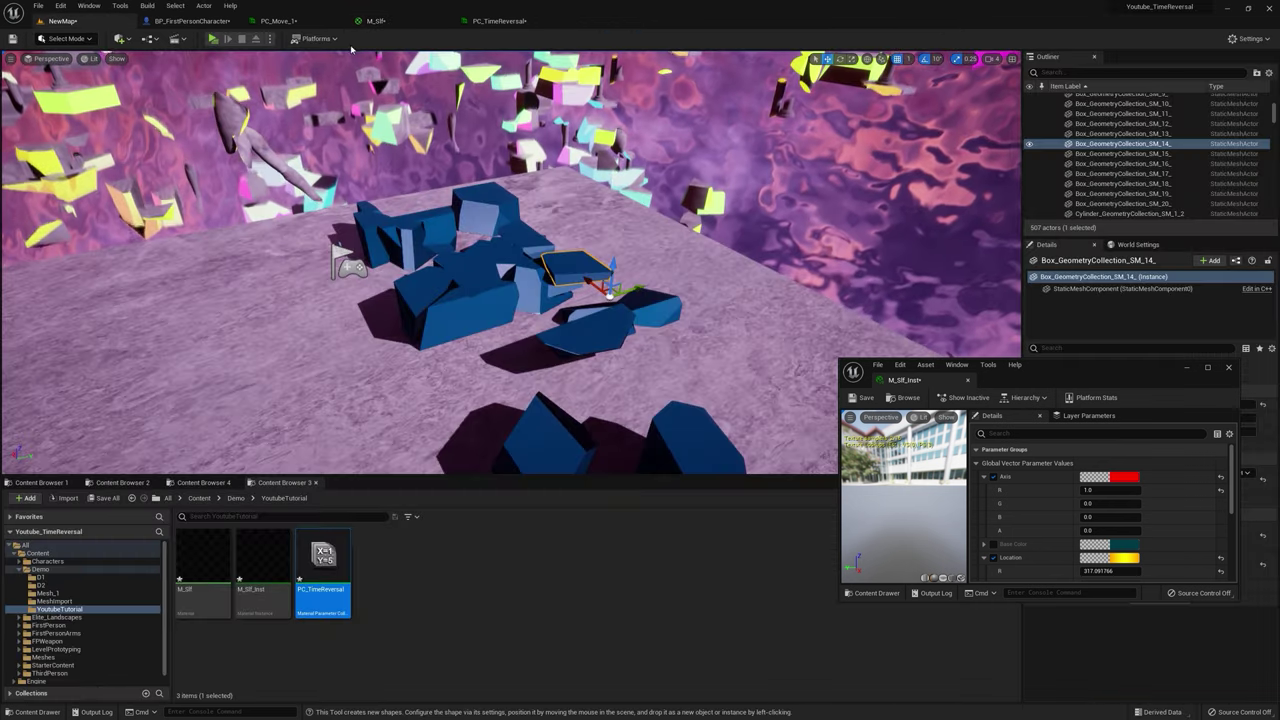
click(213, 39)
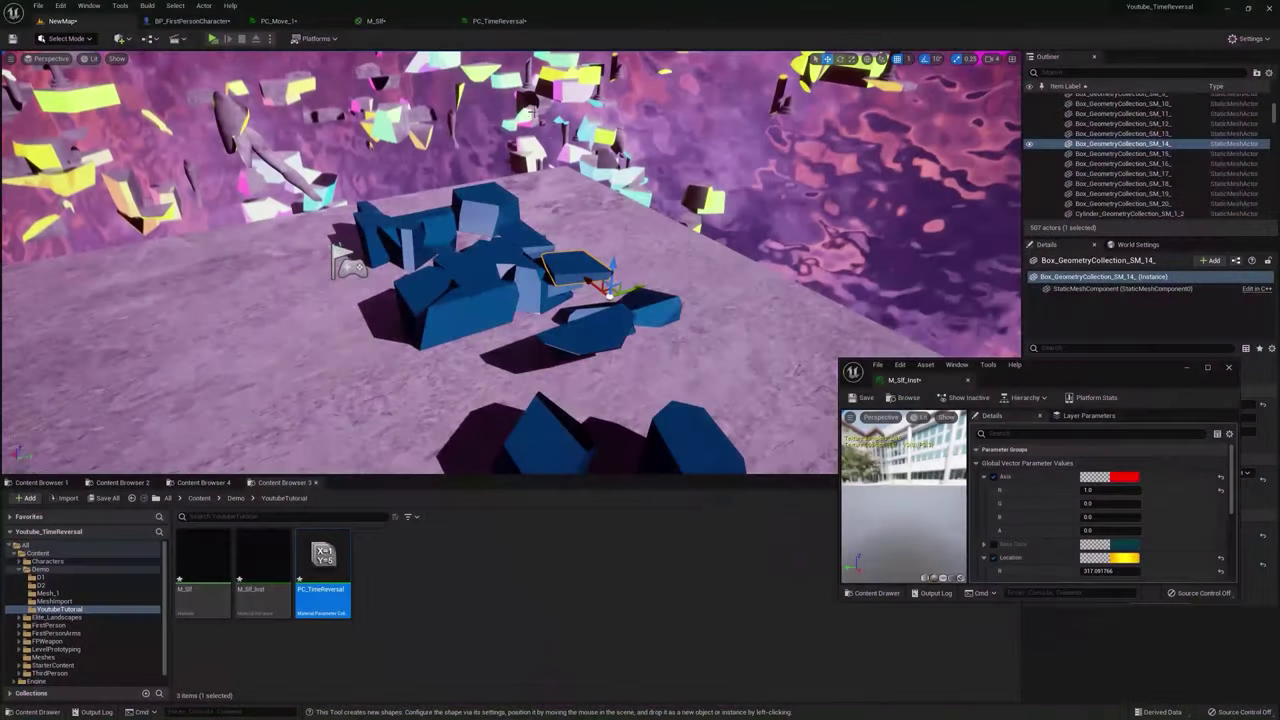
click(382, 26)
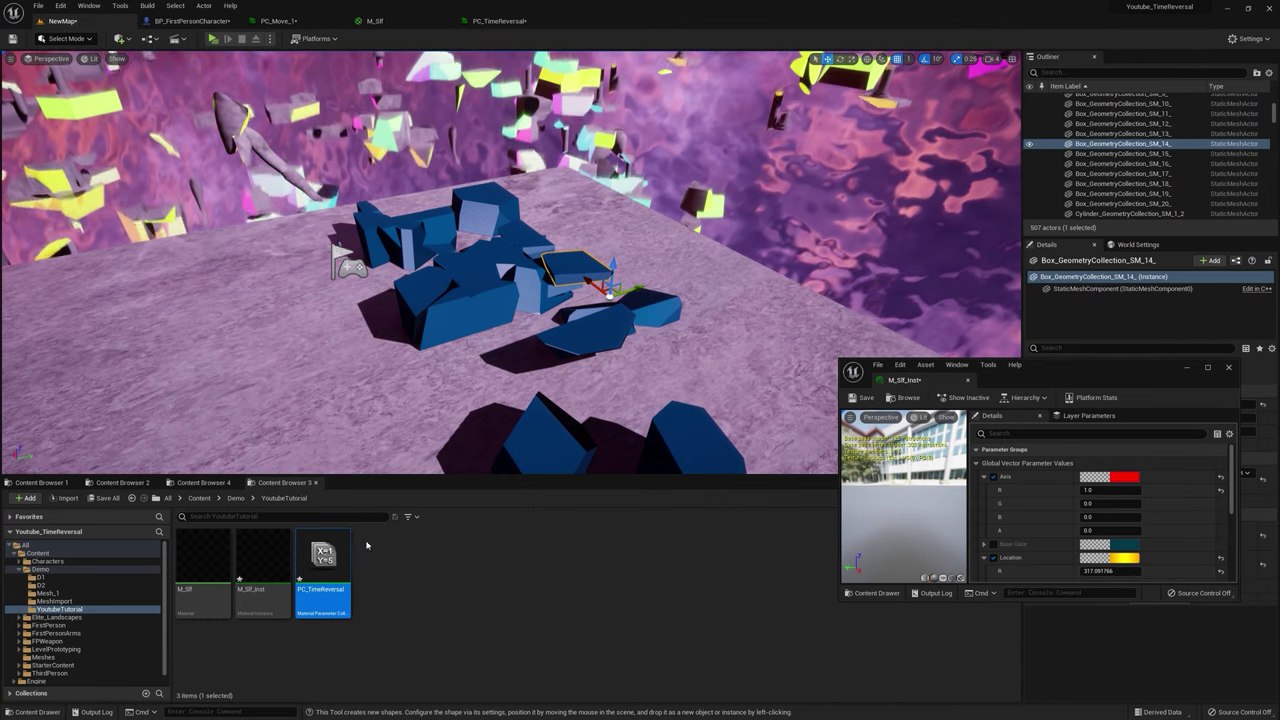
Step: Set the Alpha default value to 1 in PC_TimeReversal and return to the NewMap level
double_click(337, 557)
click(546, 130)
text(1)
click(117, 21)
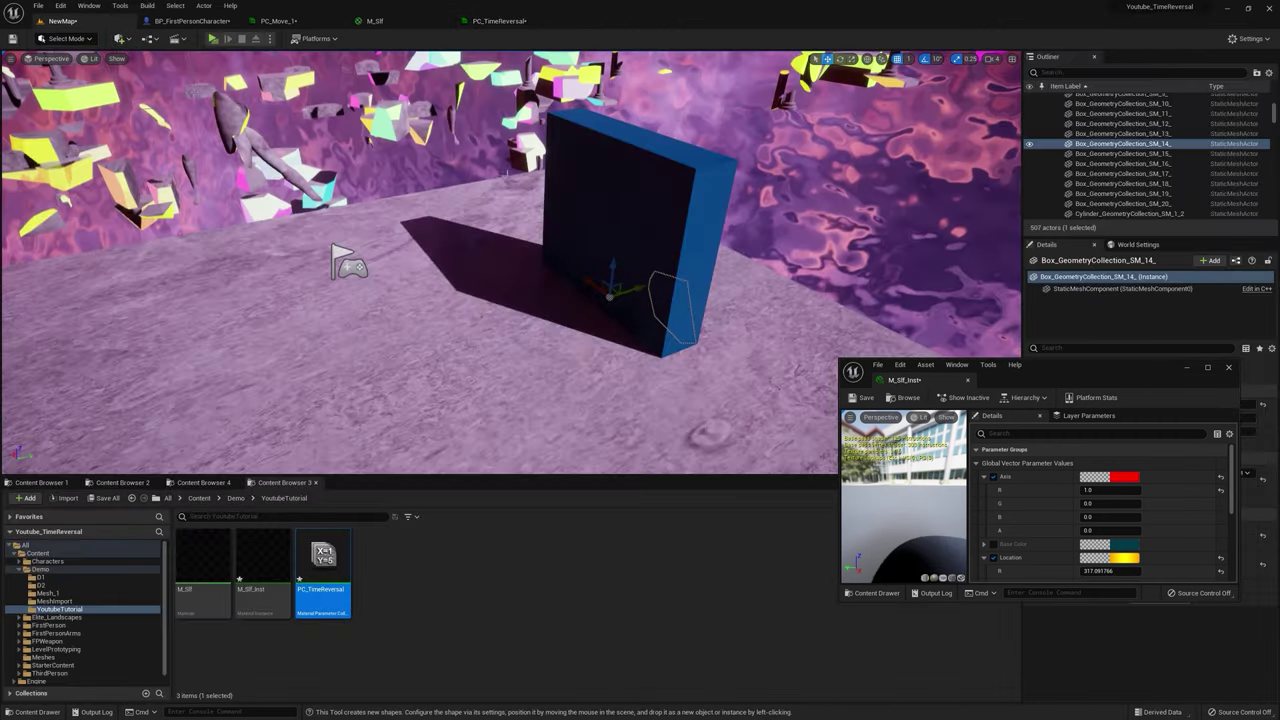
Step: Create a cylinder on the floor beside the blue box with the Modeling mode shape tool, and return to Select mode
right_drag(417, 140, 425, 95)
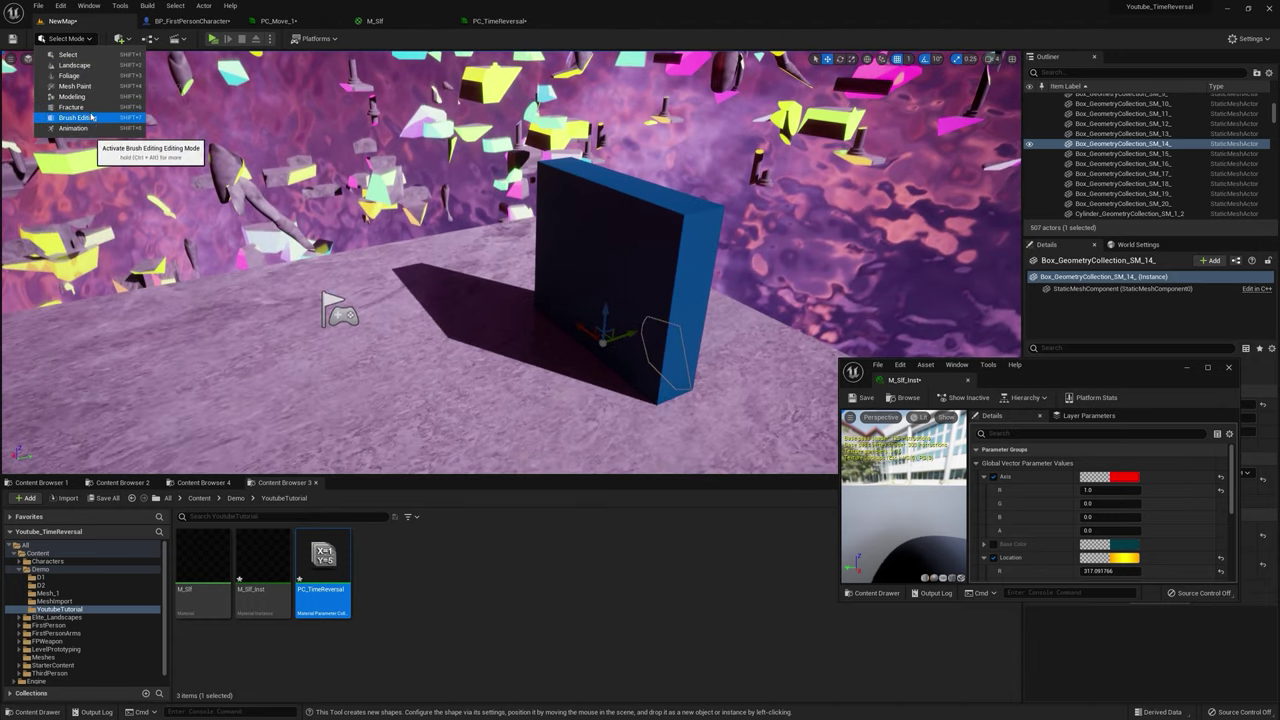
click(72, 96)
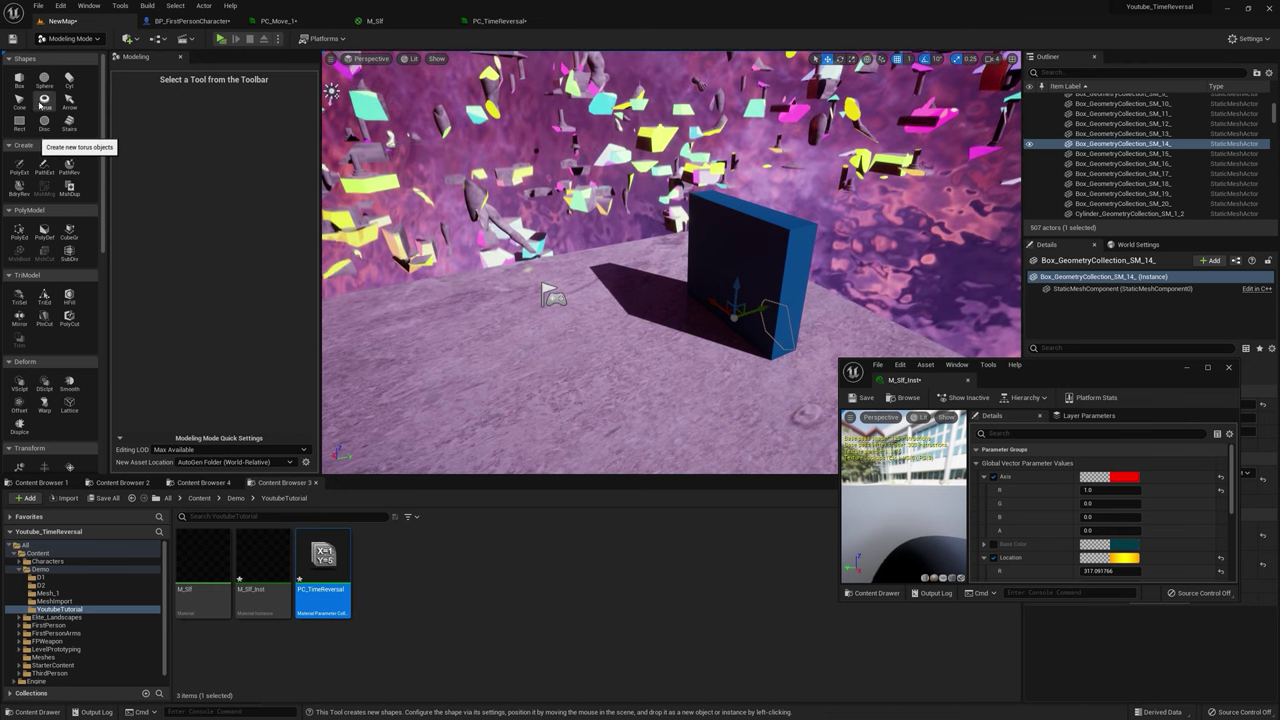
click(69, 79)
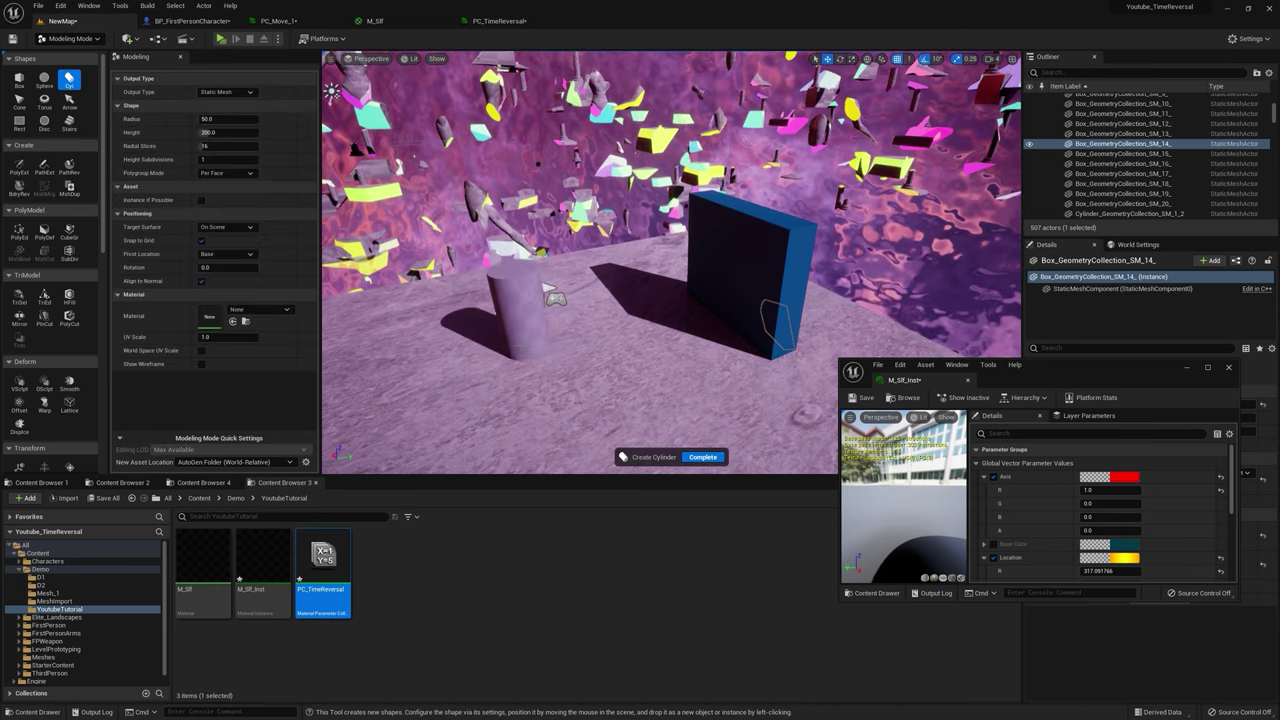
click(510, 345)
click(70, 39)
click(68, 55)
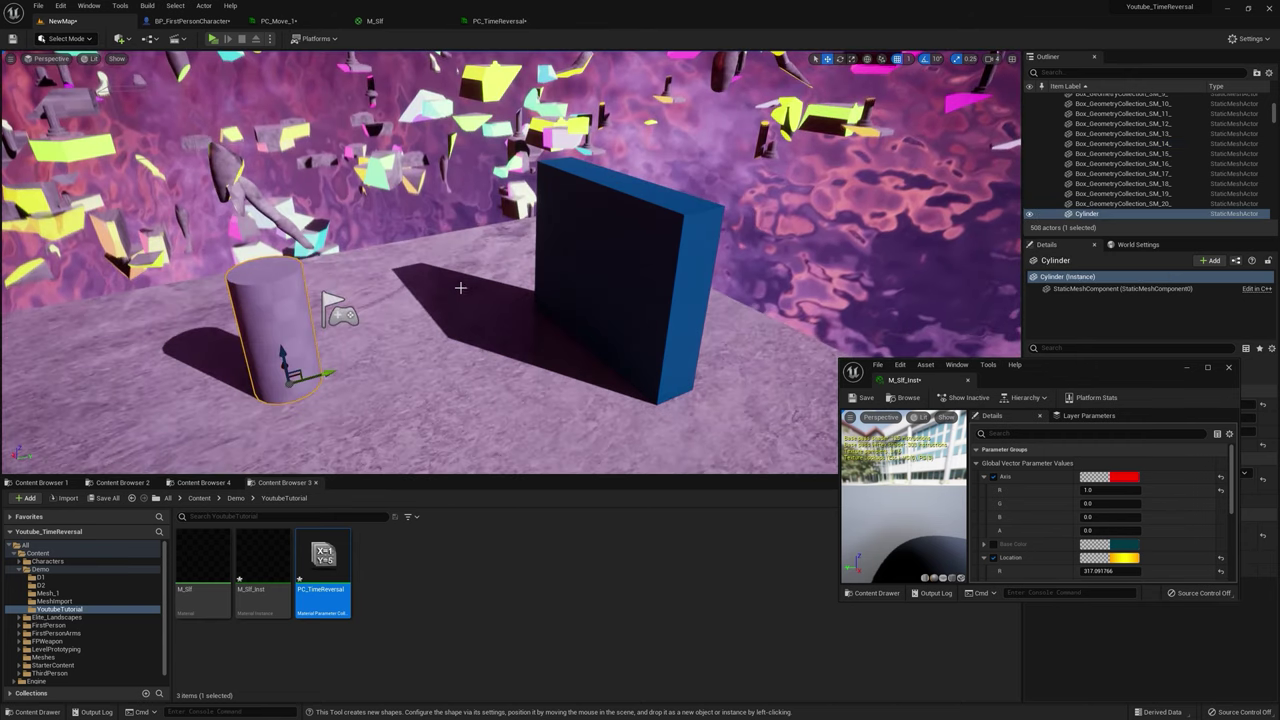
Step: Scale the cylinder uniformly to 0.5 and move it onto the top of the blue box
drag(1027, 362, 825, 471)
click(1160, 431)
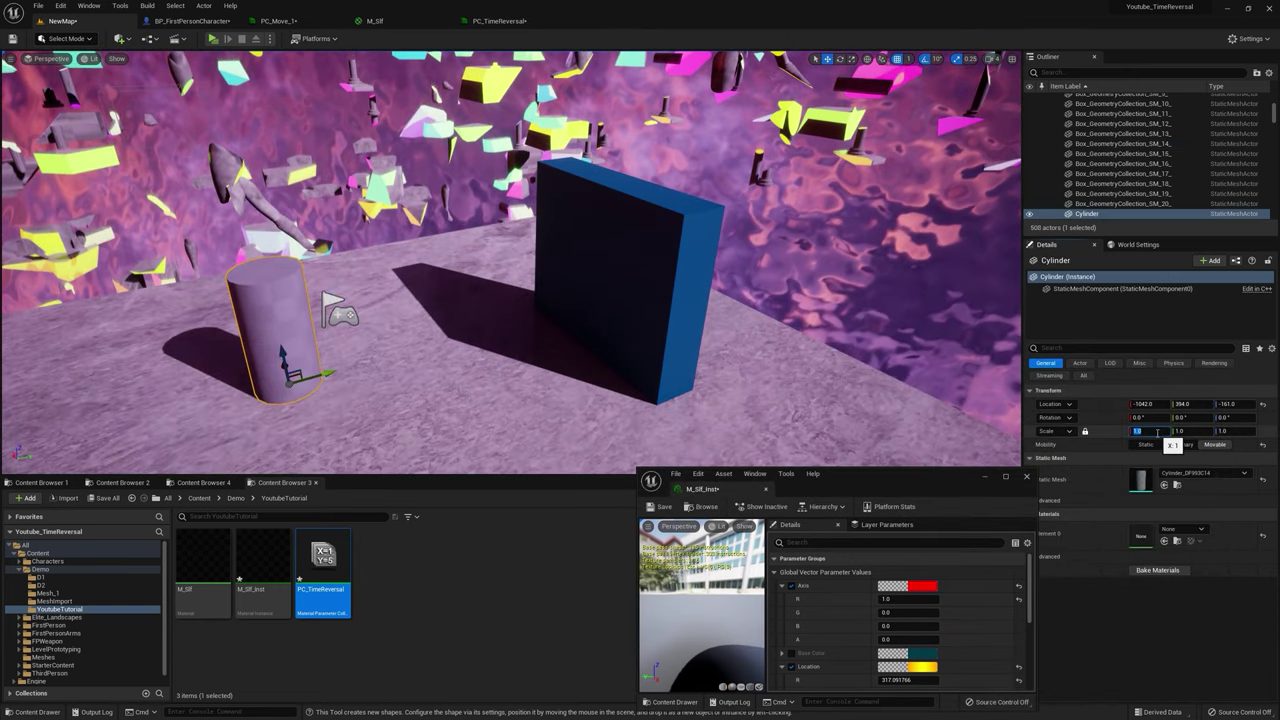
text(.5)
key(Return)
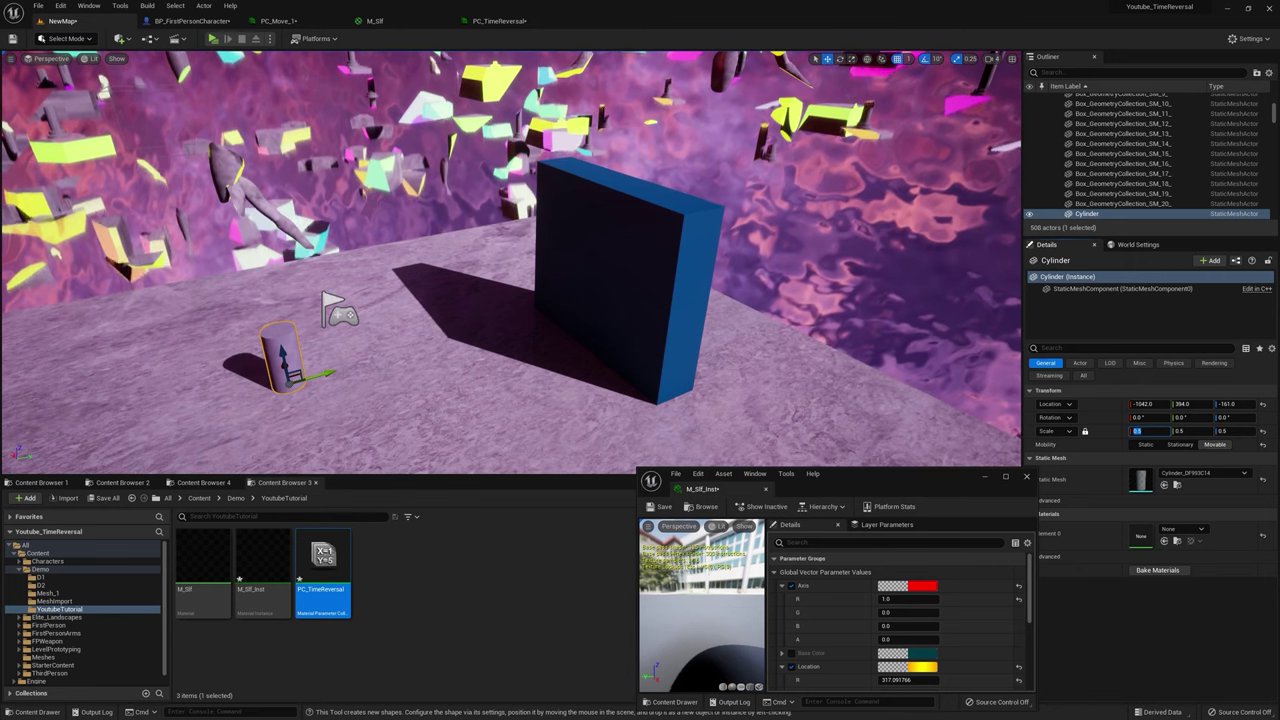
drag(315, 376, 589, 358)
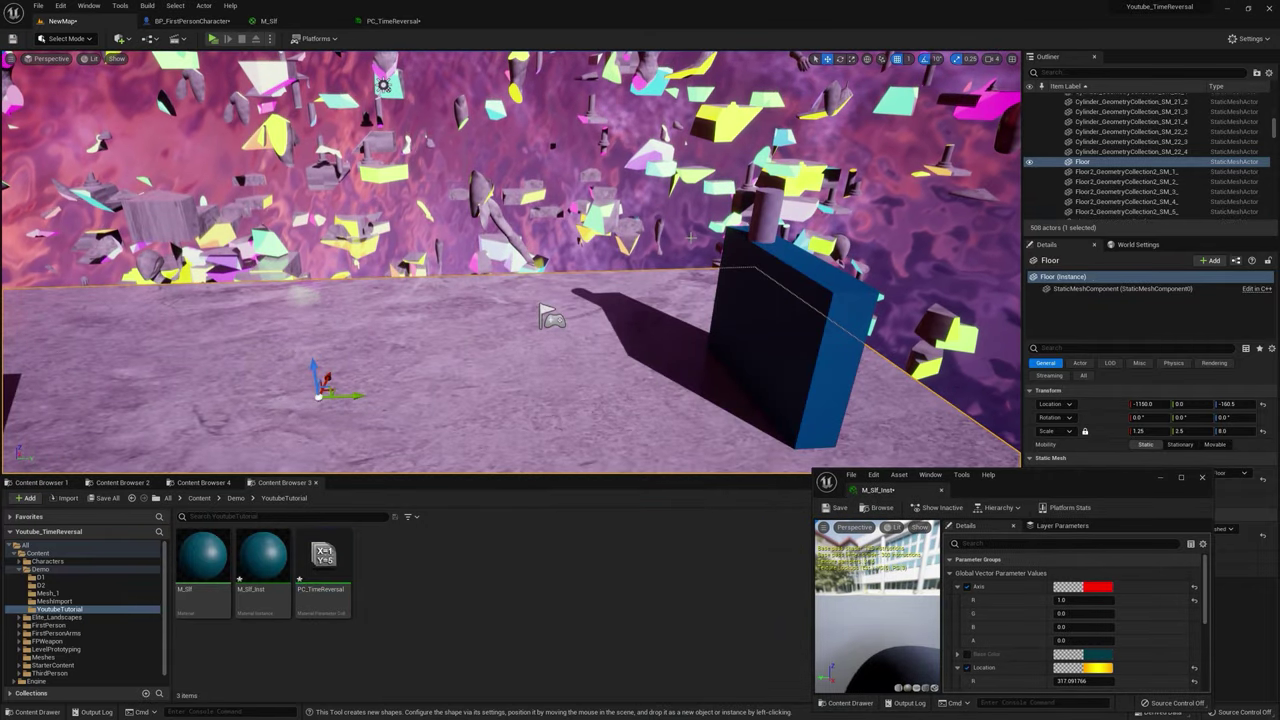
Step: Create a material named M_Bk in the YoutubeTutorial folder and add a vector parameter named Color to its graph
right_click(428, 545)
click(490, 322)
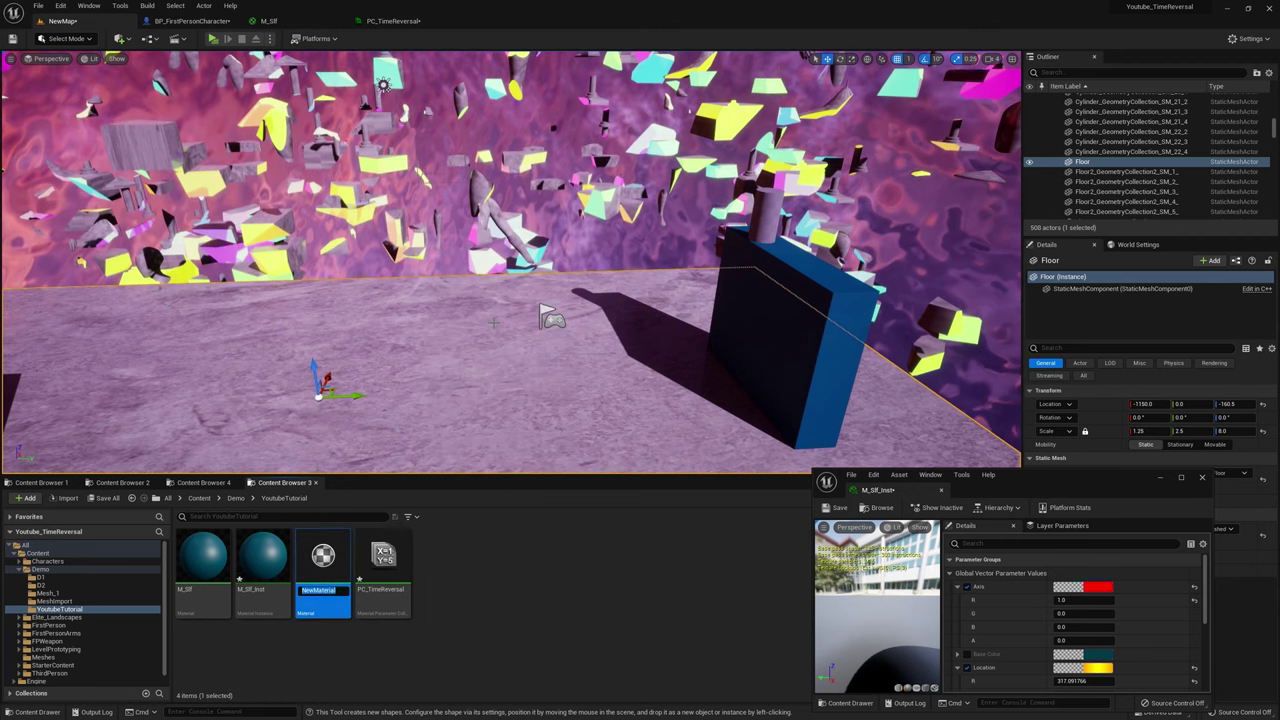
text(M_Bk)
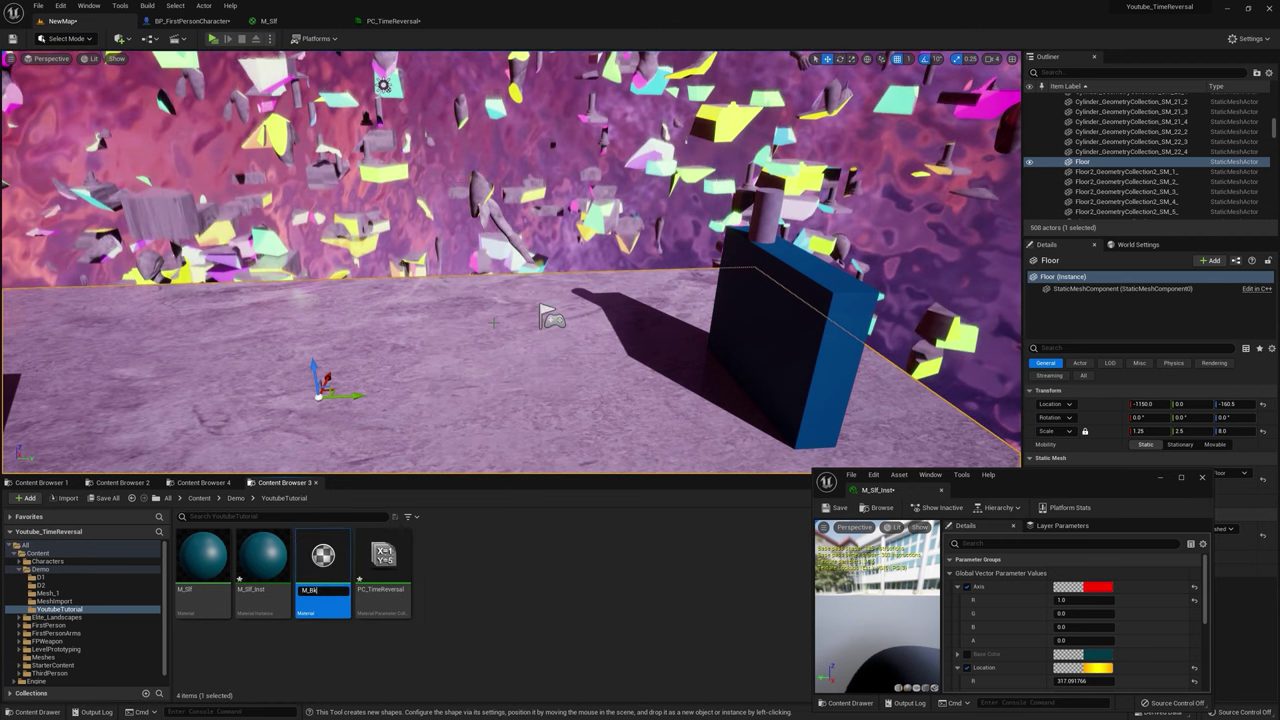
key(Return)
double_click(205, 556)
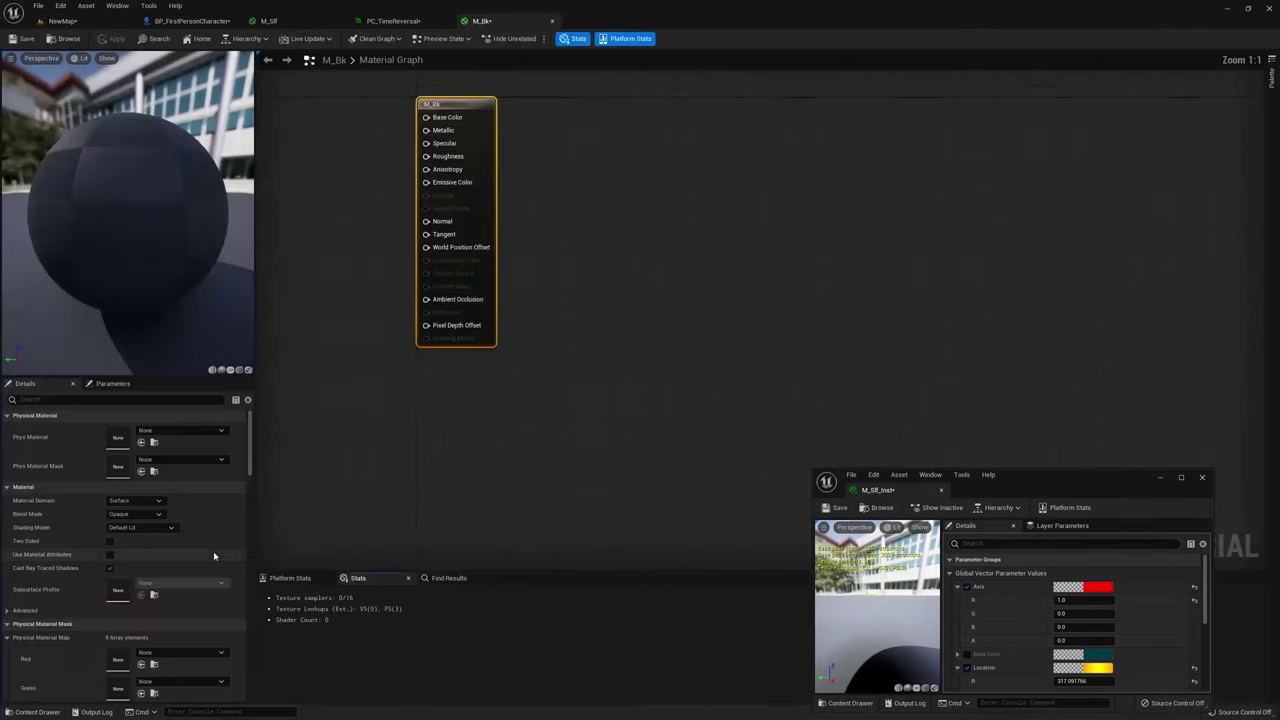
click(562, 198)
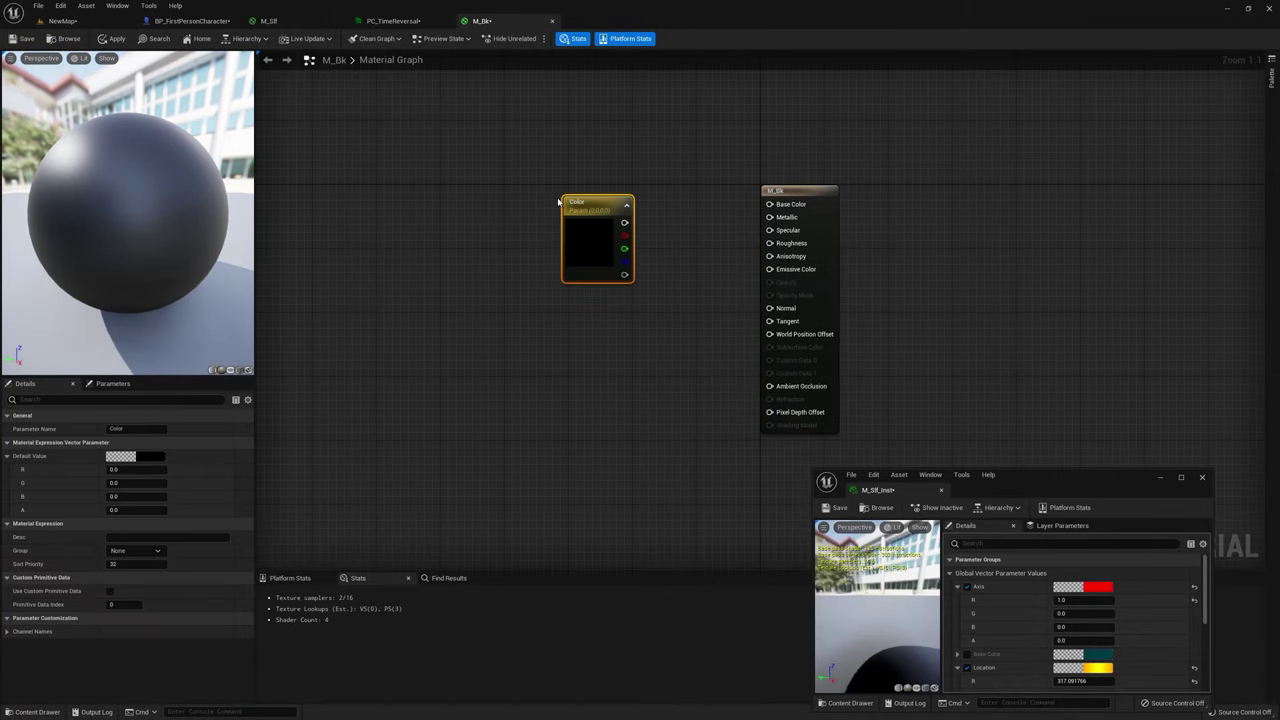
Step: Wire a purple Color (R 0.379, B 0.745) to Base Color and a new Loc vector parameter to World Position Offset, and apply M_Bk
drag(624, 222, 770, 204)
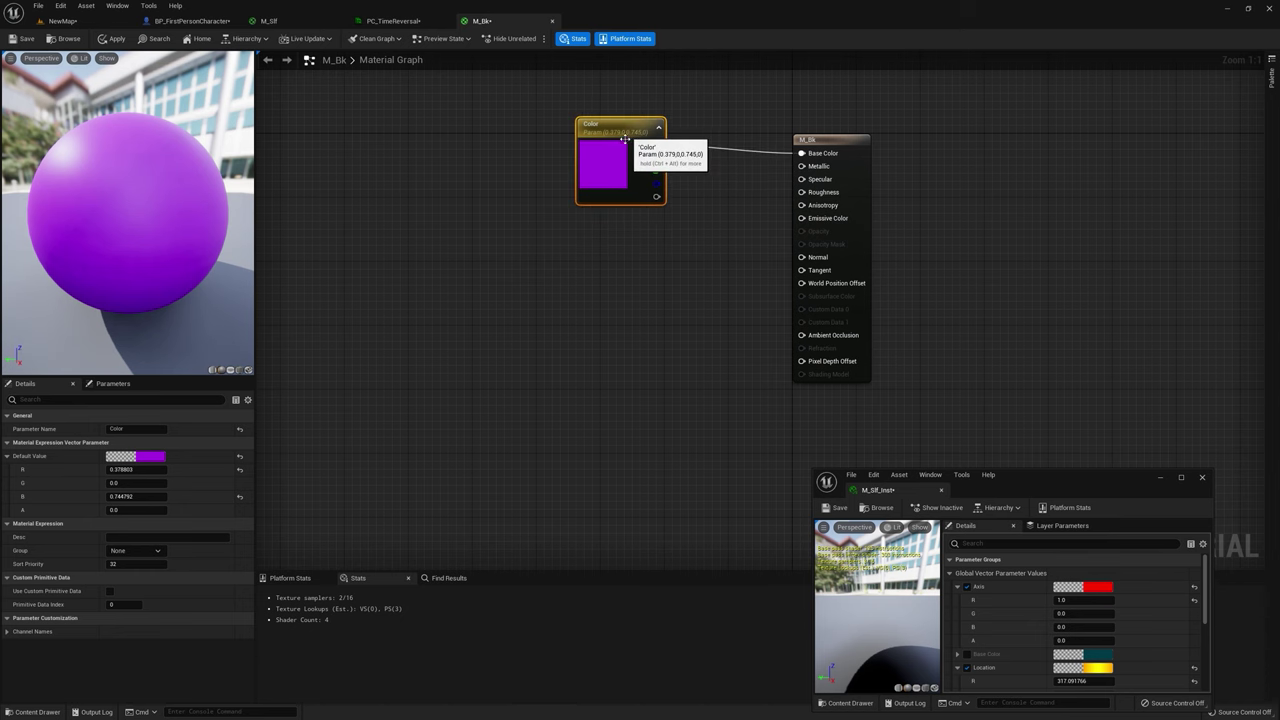
right_drag(682, 299, 710, 278)
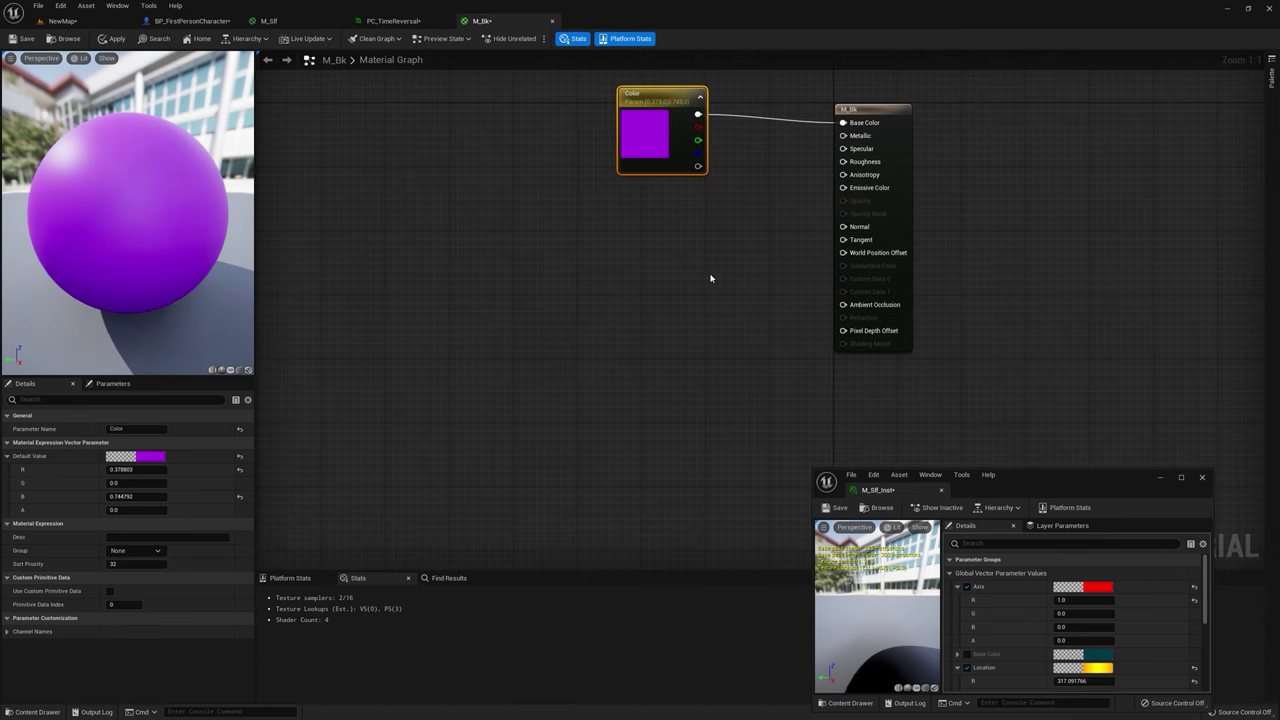
click(564, 276)
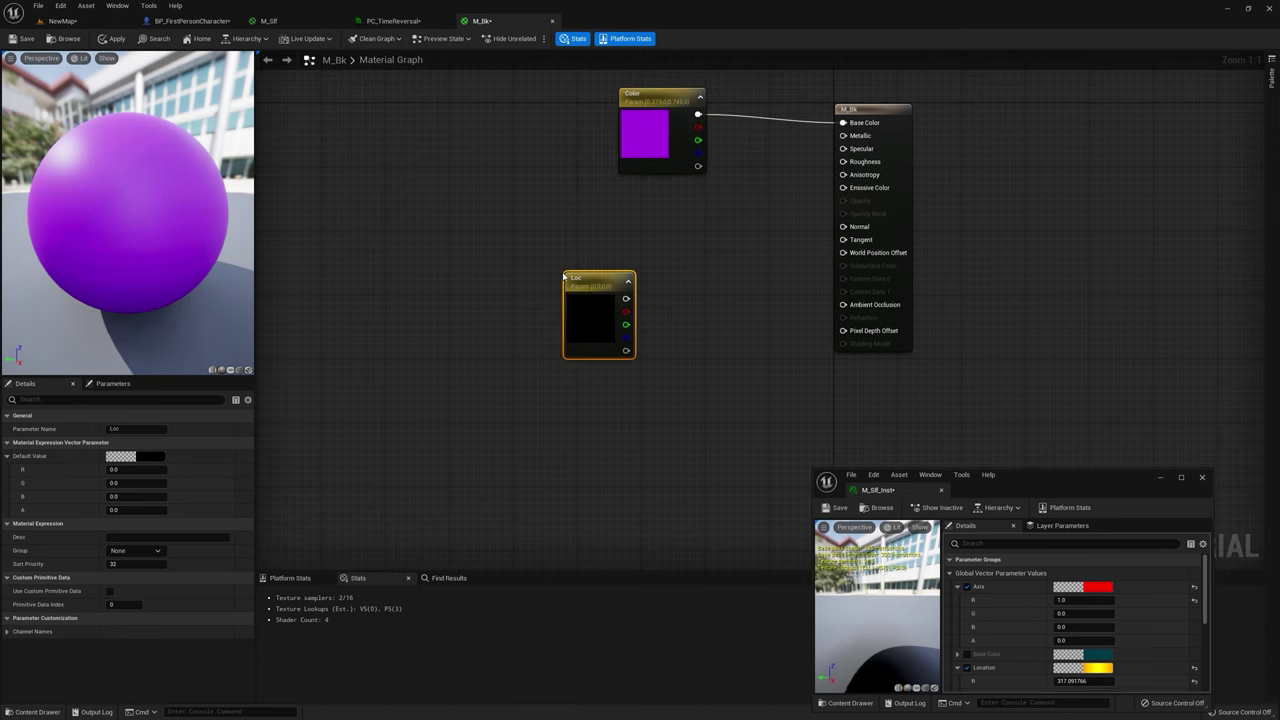
drag(616, 290, 582, 251)
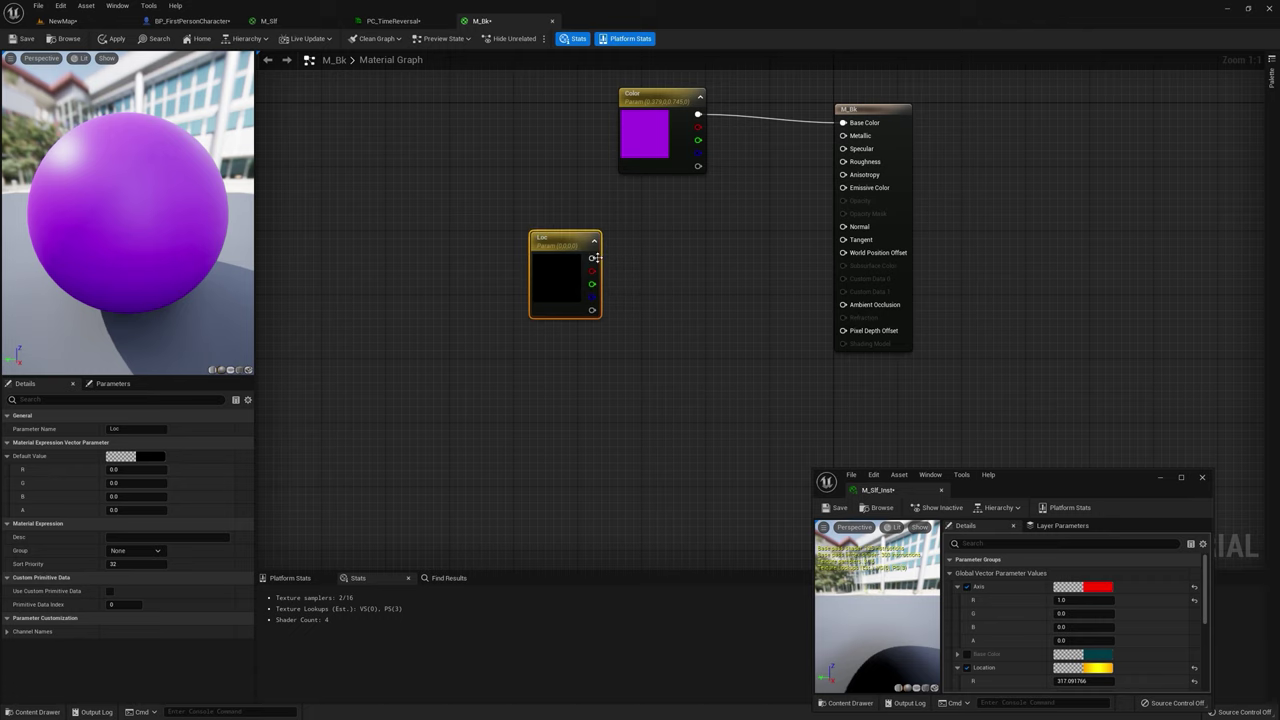
drag(860, 260, 860, 256)
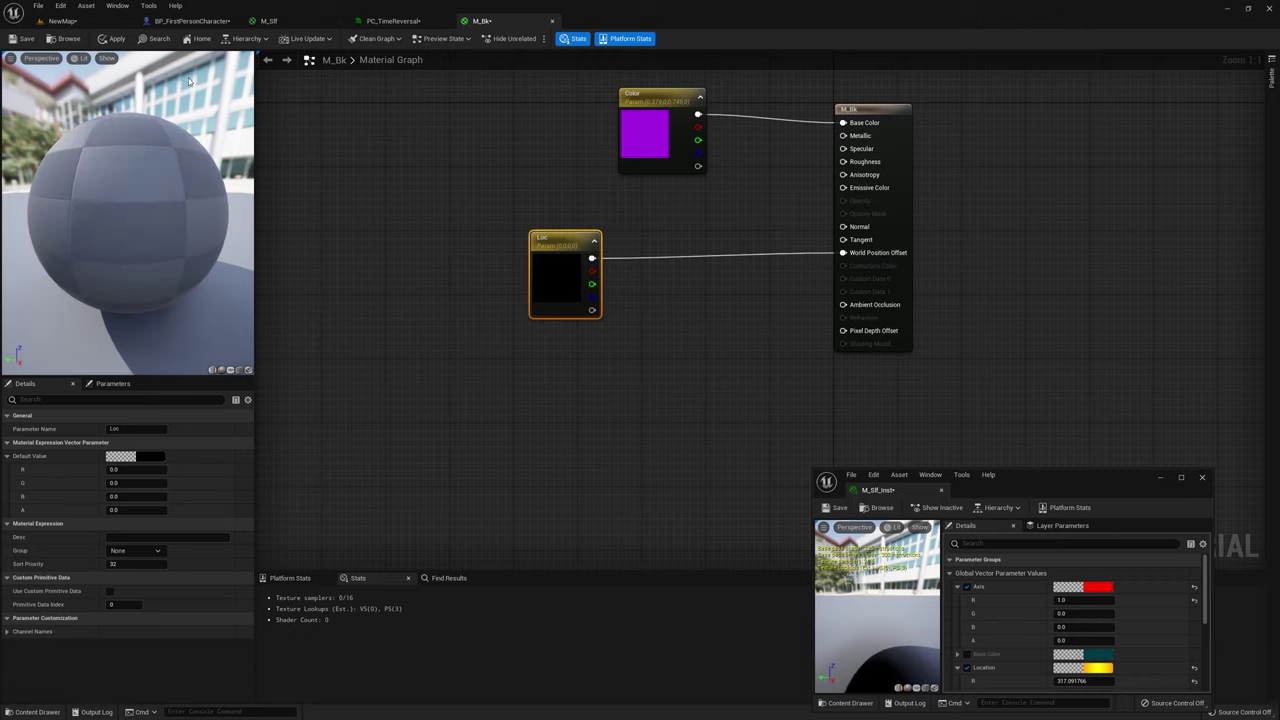
click(110, 39)
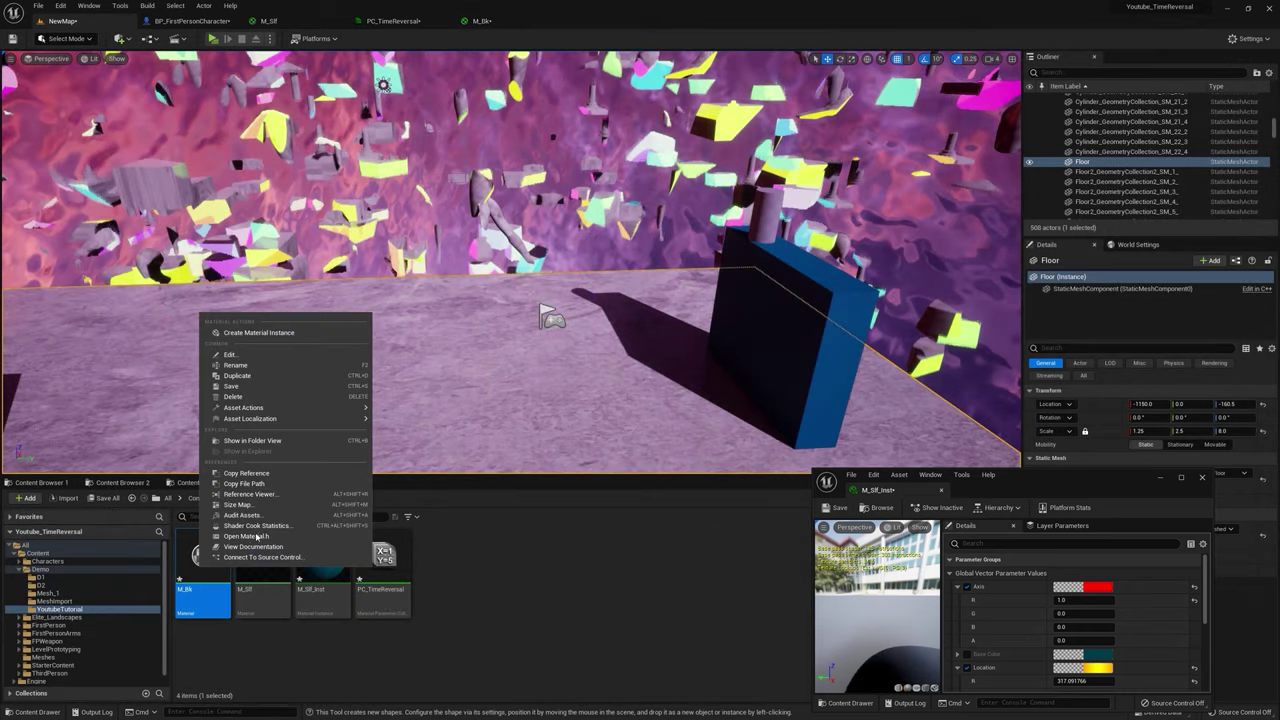
Step: Create a material instance named M_Bk_Inst from M_Bk and assign it to the cylinder on top of the blue box
click(259, 333)
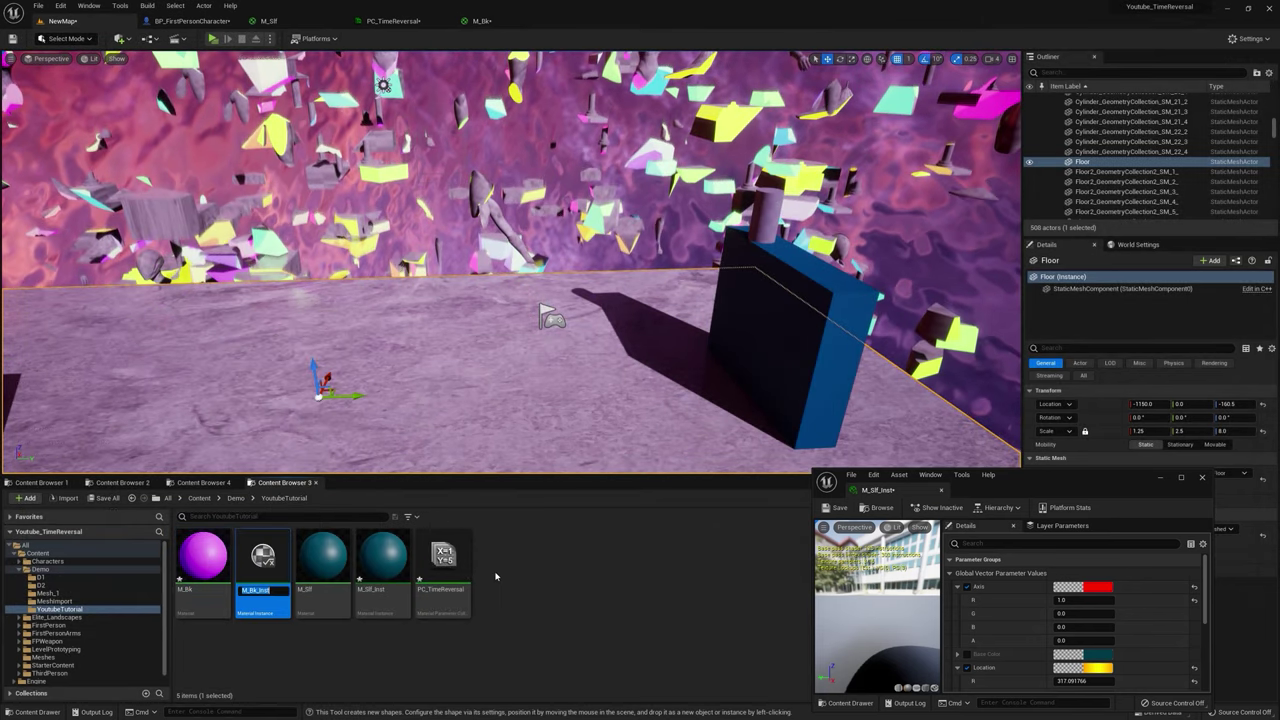
click(768, 215)
mouse_move(1055, 486)
mouse_down()
mouse_move(929, 484)
mouse_move(1047, 476)
mouse_up()
drag(263, 558, 579, 387)
drag(768, 211, 768, 213)
key(w)
right_drag(768, 213, 848, 230)
Step: Open M_Bk_Inst and dock its editor beside M_Slf_Inst in the floating window
double_click(269, 559)
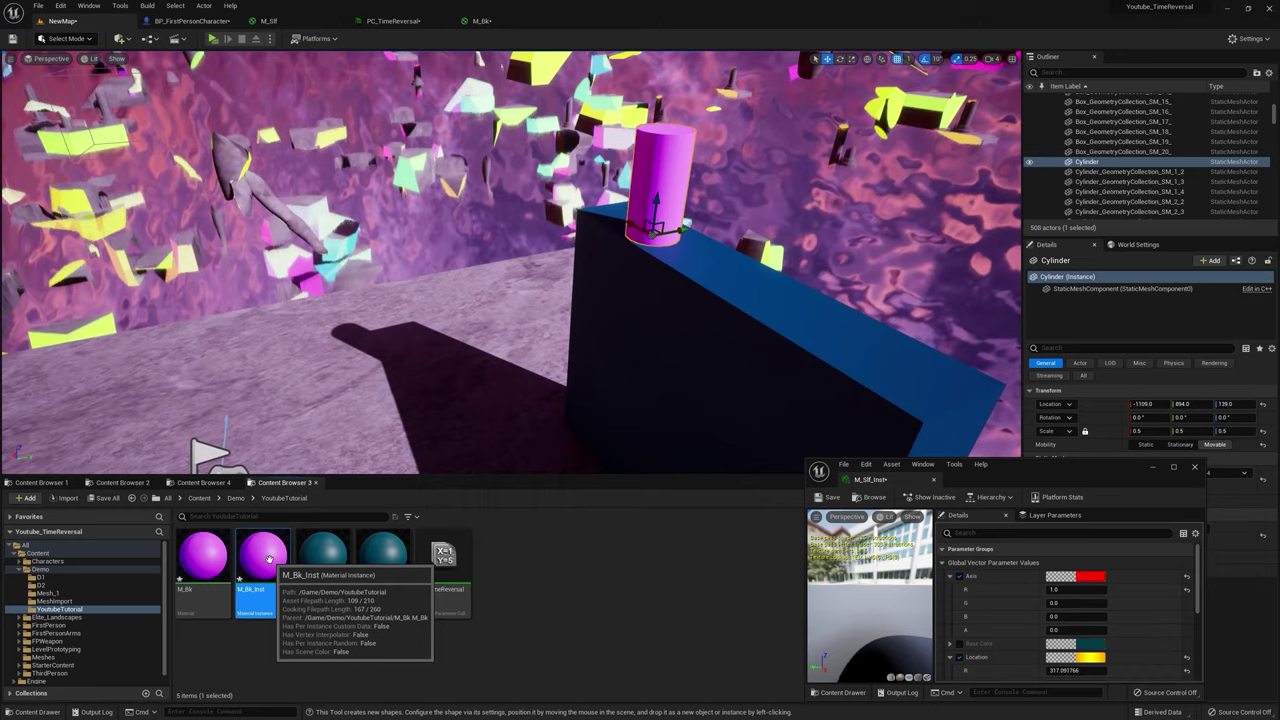
double_click(264, 556)
drag(616, 23, 942, 414)
drag(942, 414, 976, 480)
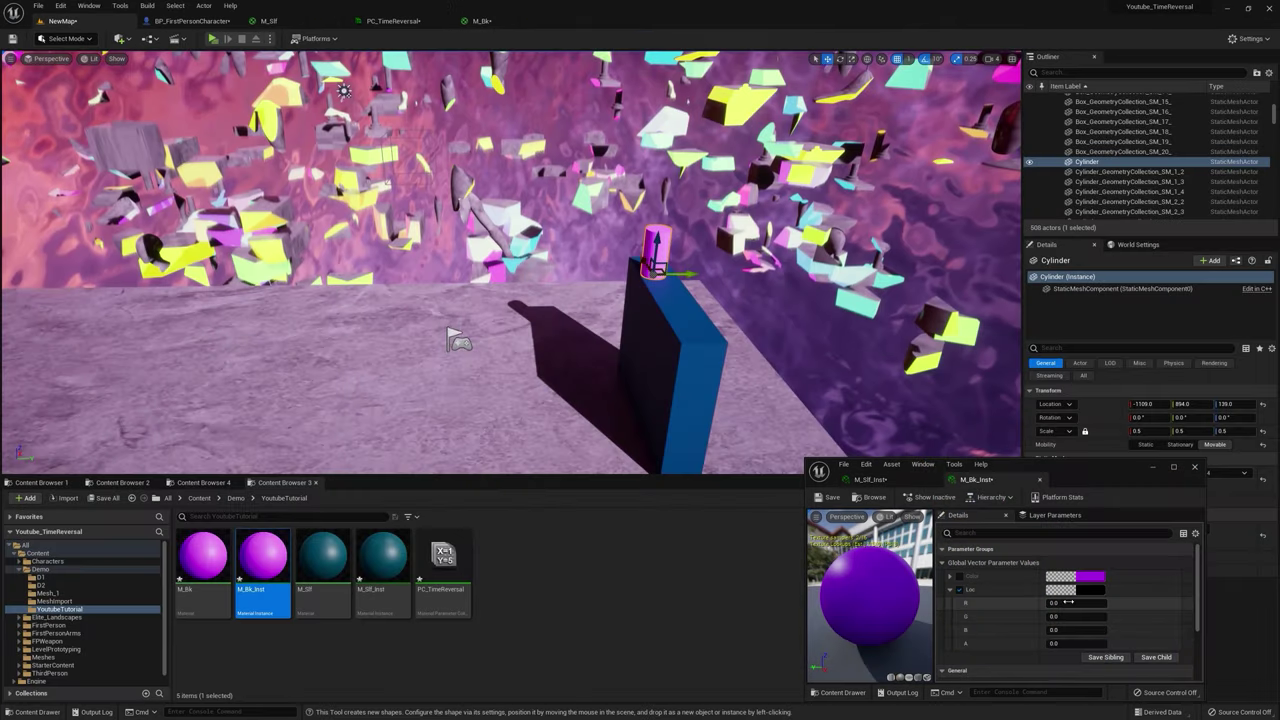
Step: Override Loc in M_Bk_Inst with R about 54.5 and G -400 to offset the cylinder away from the box
drag(1078, 604, 1048, 603)
click(1067, 617)
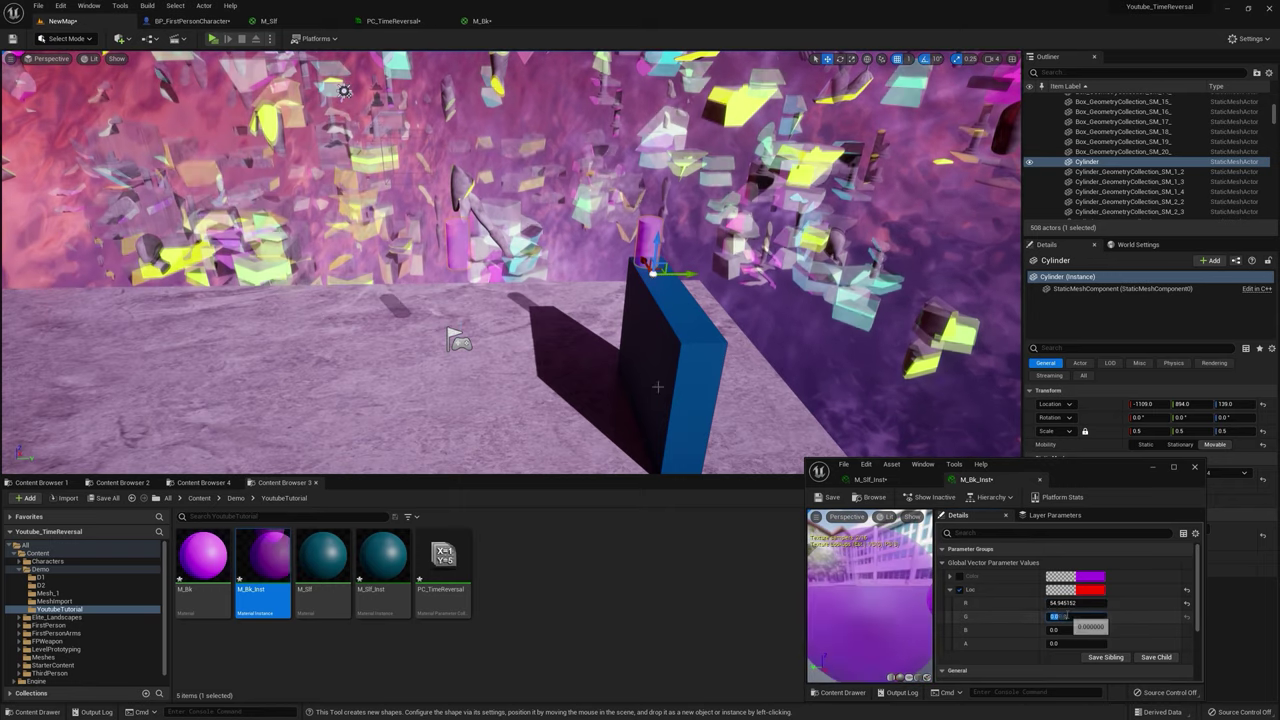
text(-400)
key(Return)
right_drag(709, 397, 708, 380)
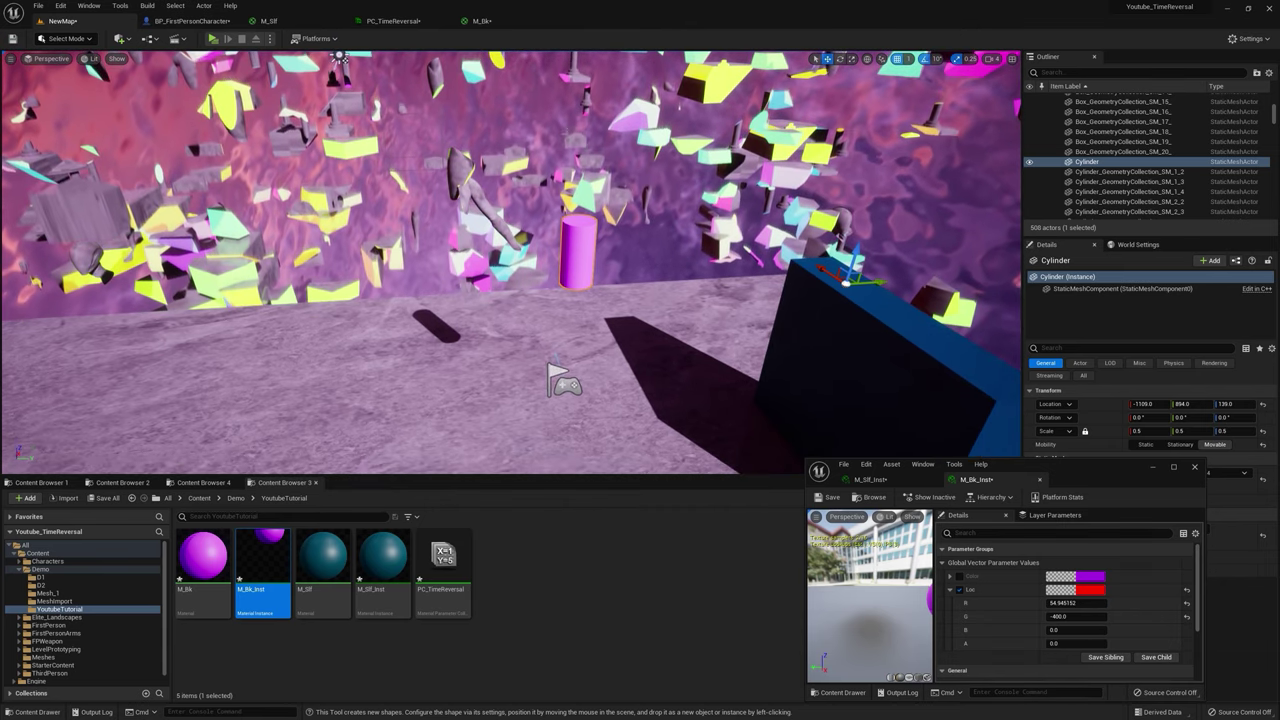
Step: In the M_Bk graph, add a Time node and multiply it by a new scalar parameter named Speed
click(481, 21)
drag(636, 202, 490, 197)
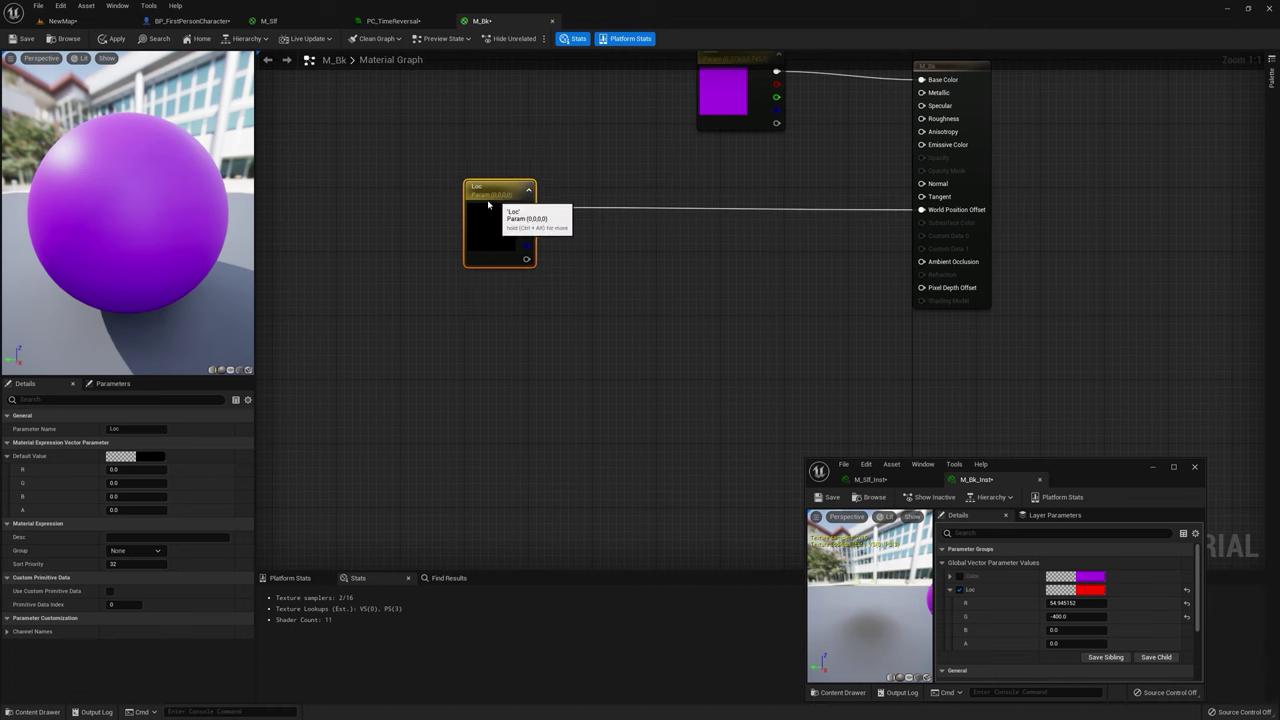
right_click(541, 328)
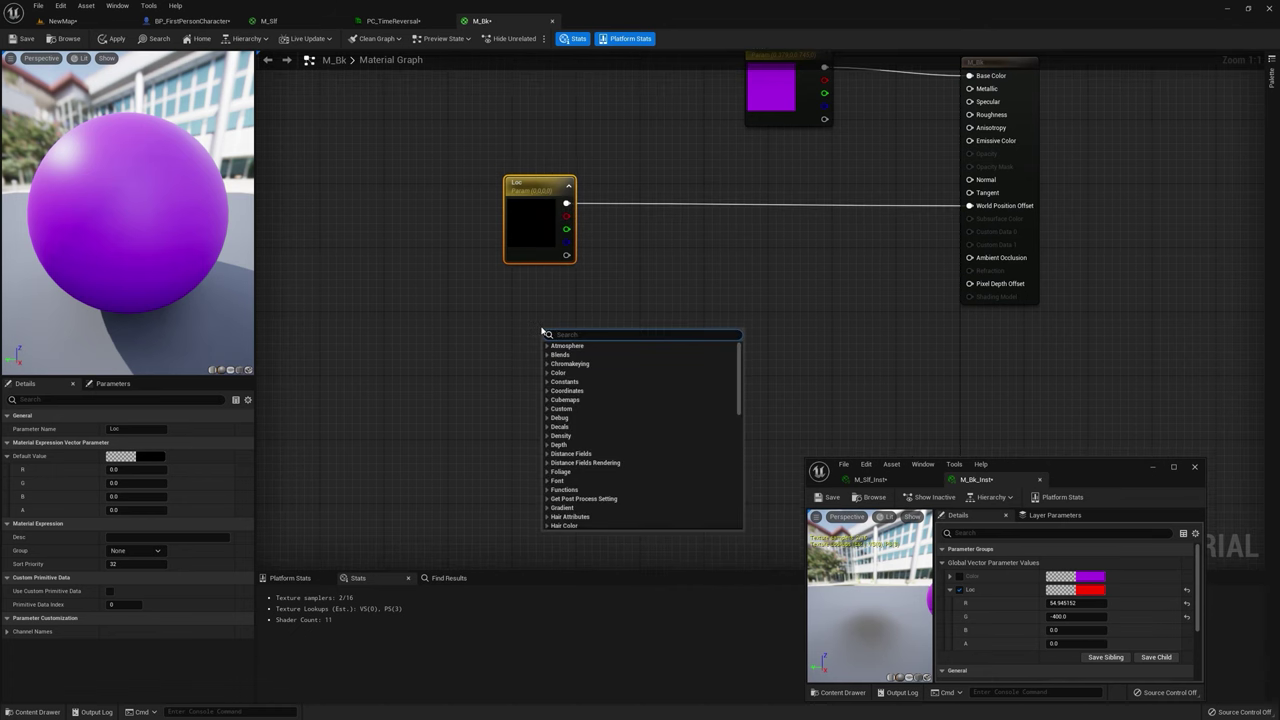
text(add)
key(Return)
click(542, 330)
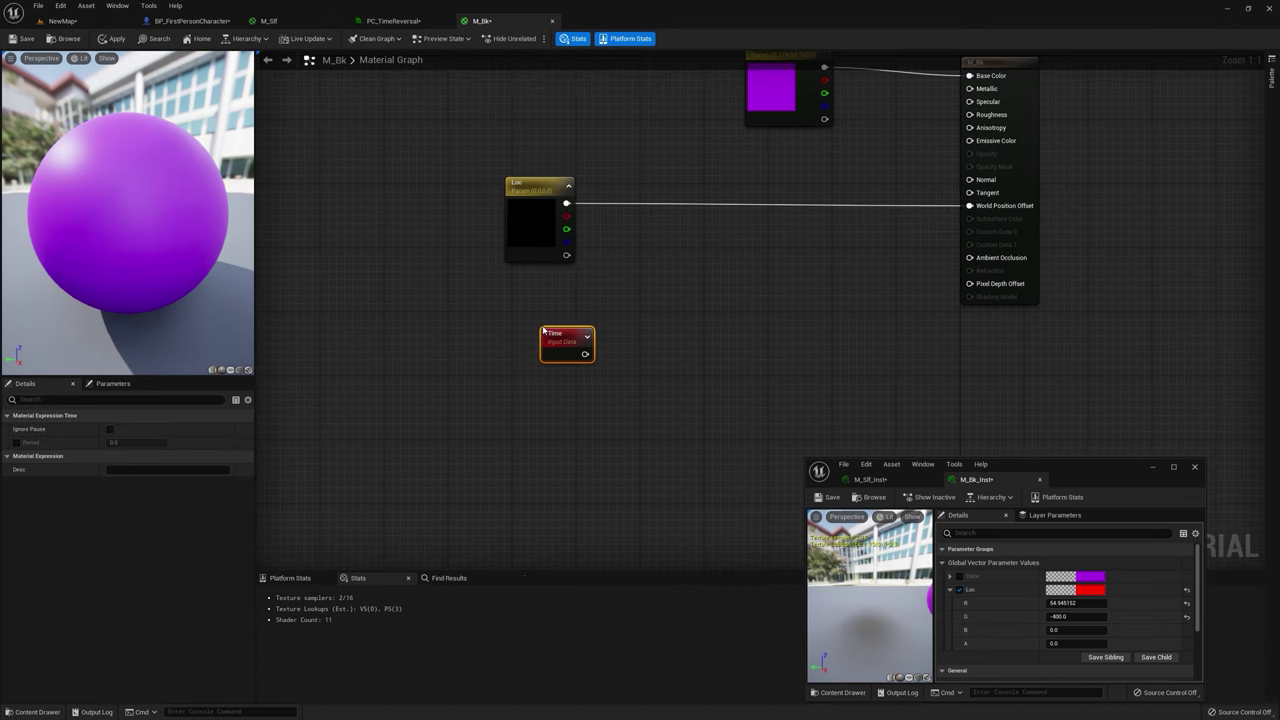
drag(558, 334, 530, 343)
click(532, 350)
click(441, 381)
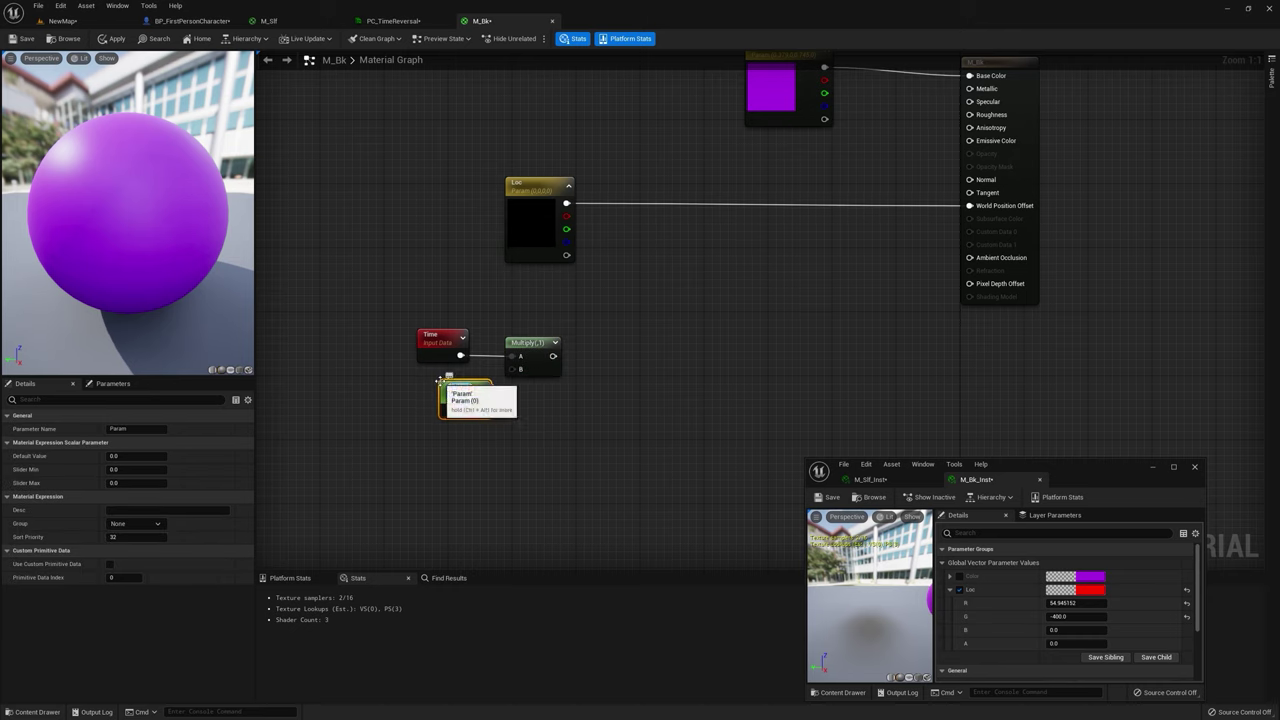
drag(482, 407, 512, 369)
Step: Feed the Time and Speed product into a new Sine node and expand the node's preview
drag(543, 356, 600, 335)
text(sin)
key(Return)
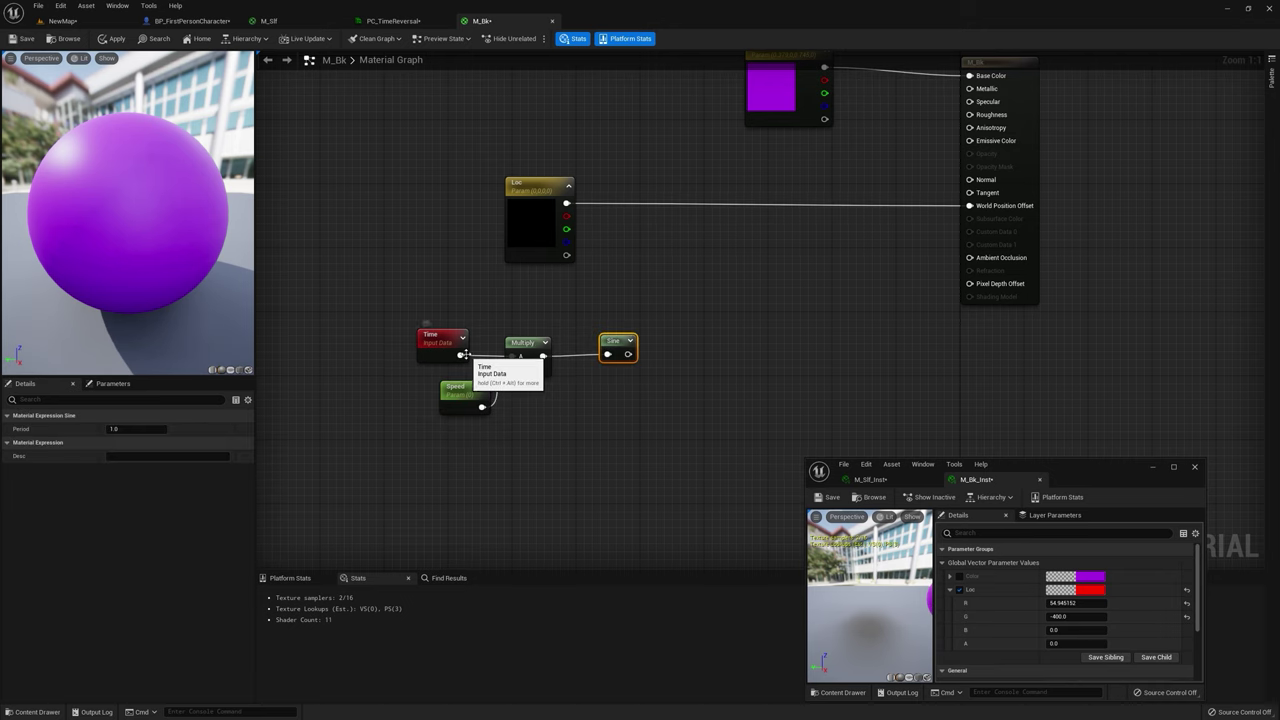
click(630, 342)
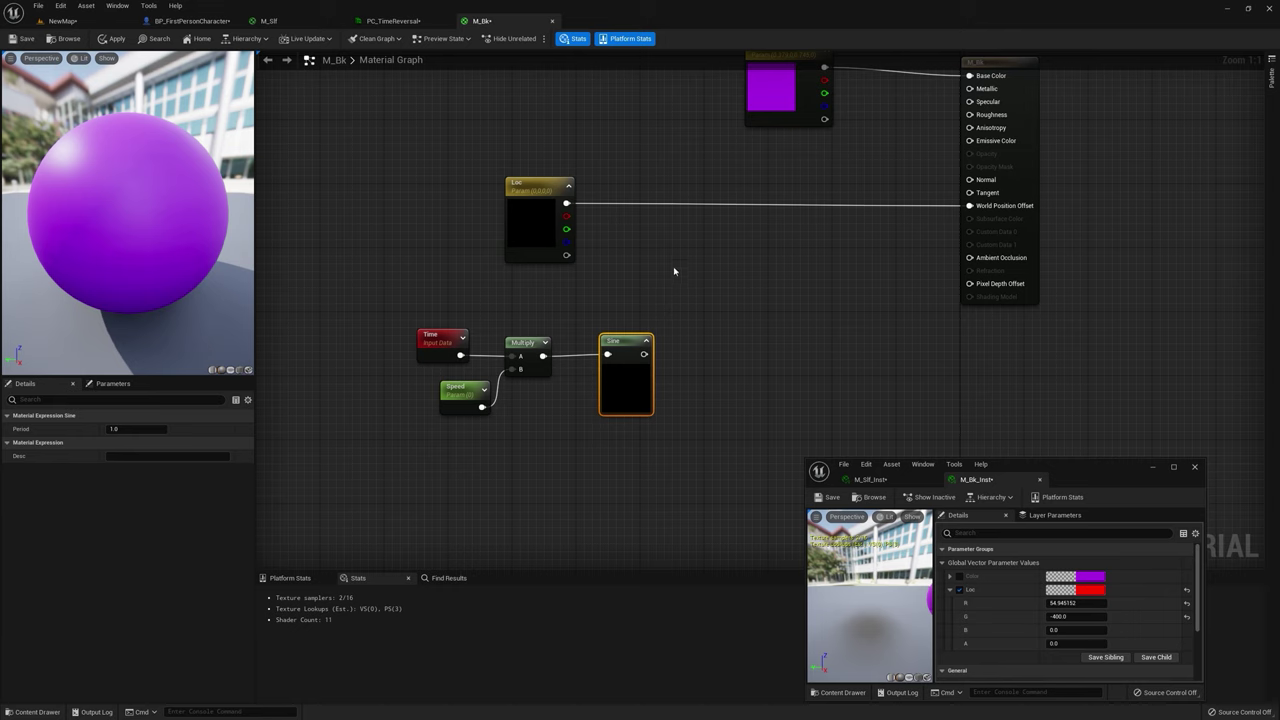
Step: Multiply the Sine output by a new vector parameter named Up
drag(532, 356, 570, 352)
drag(616, 365, 617, 366)
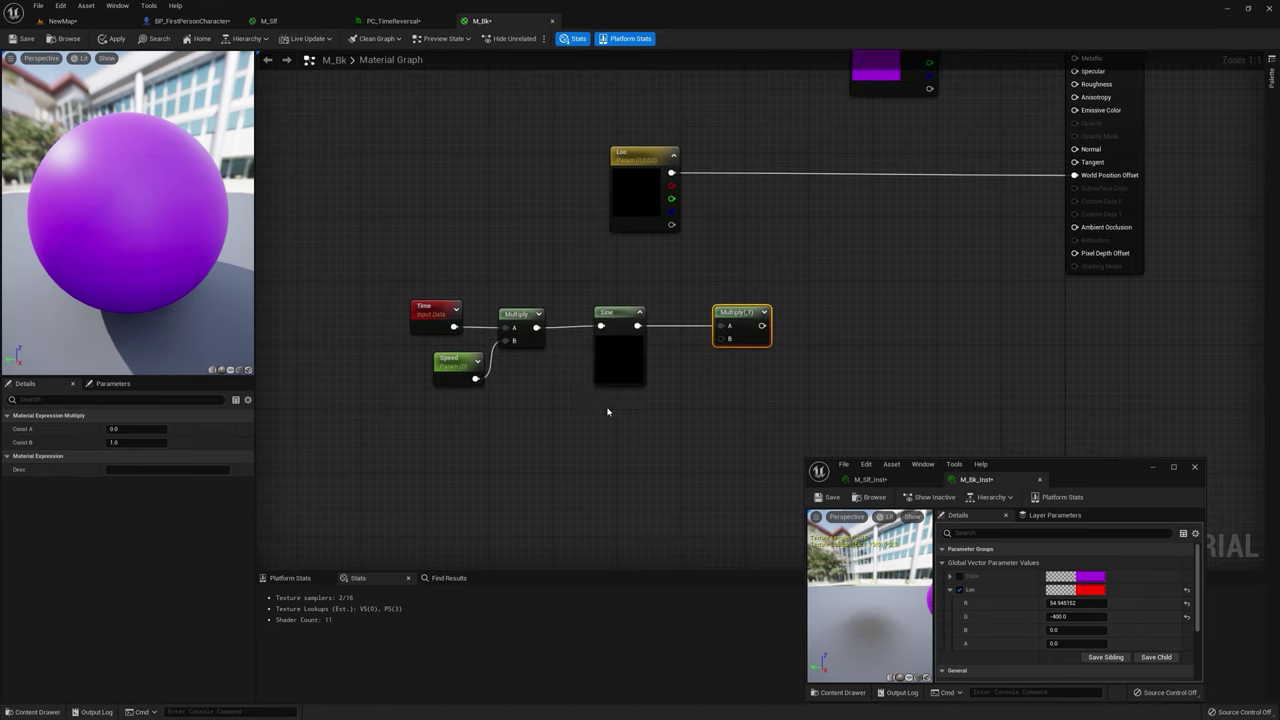
key(v)
click(602, 413)
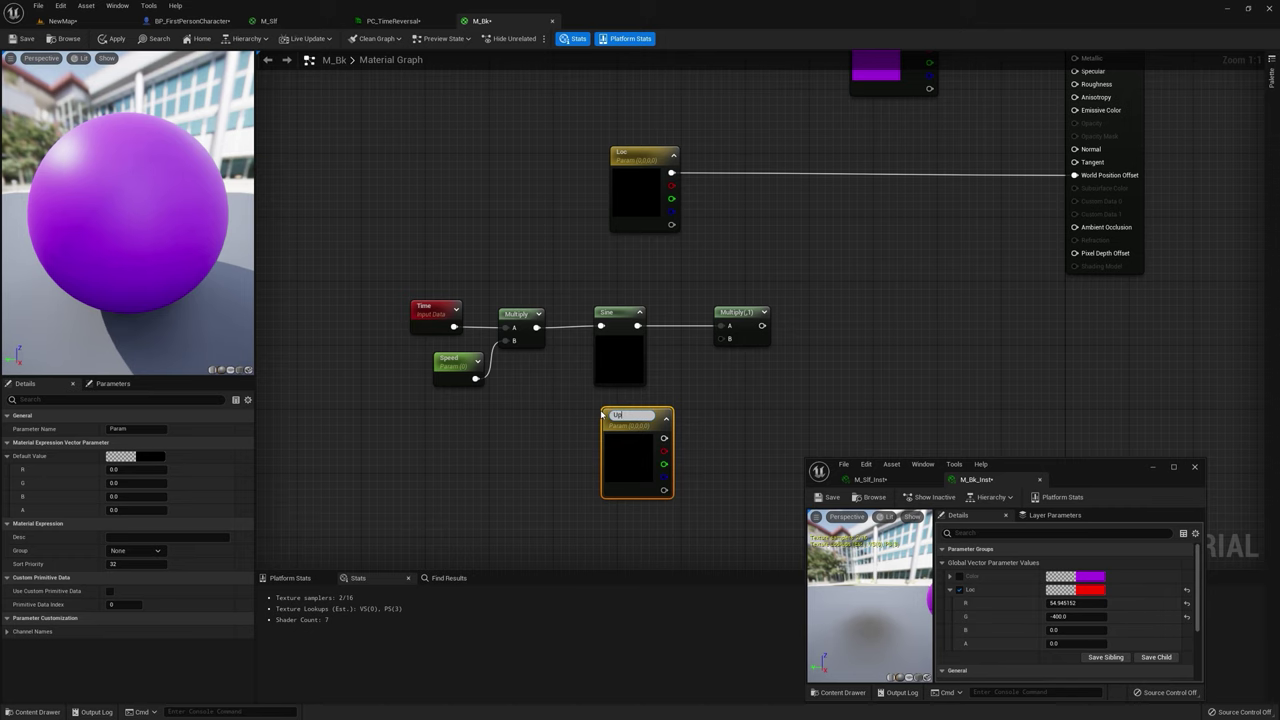
drag(662, 437, 721, 339)
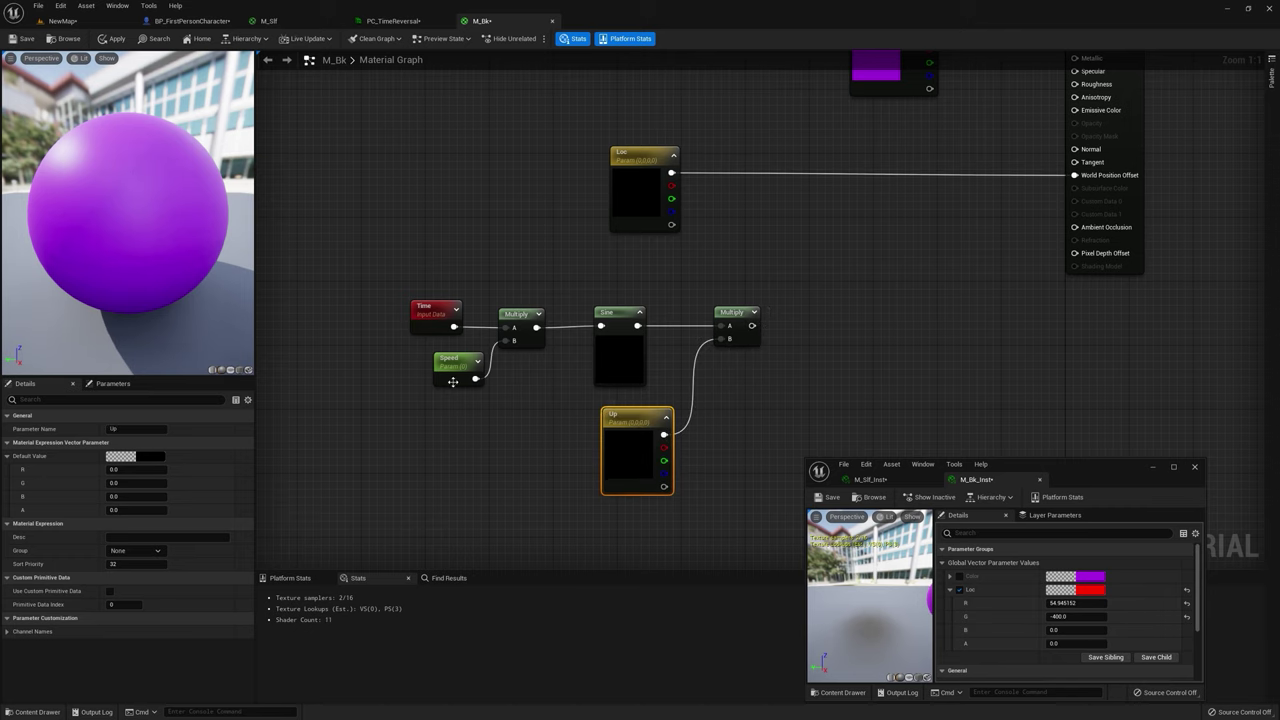
Step: Add Loc and the Sine-Up product with an Add node, and connect the sum to World Position Offset
key(a)
click(762, 212)
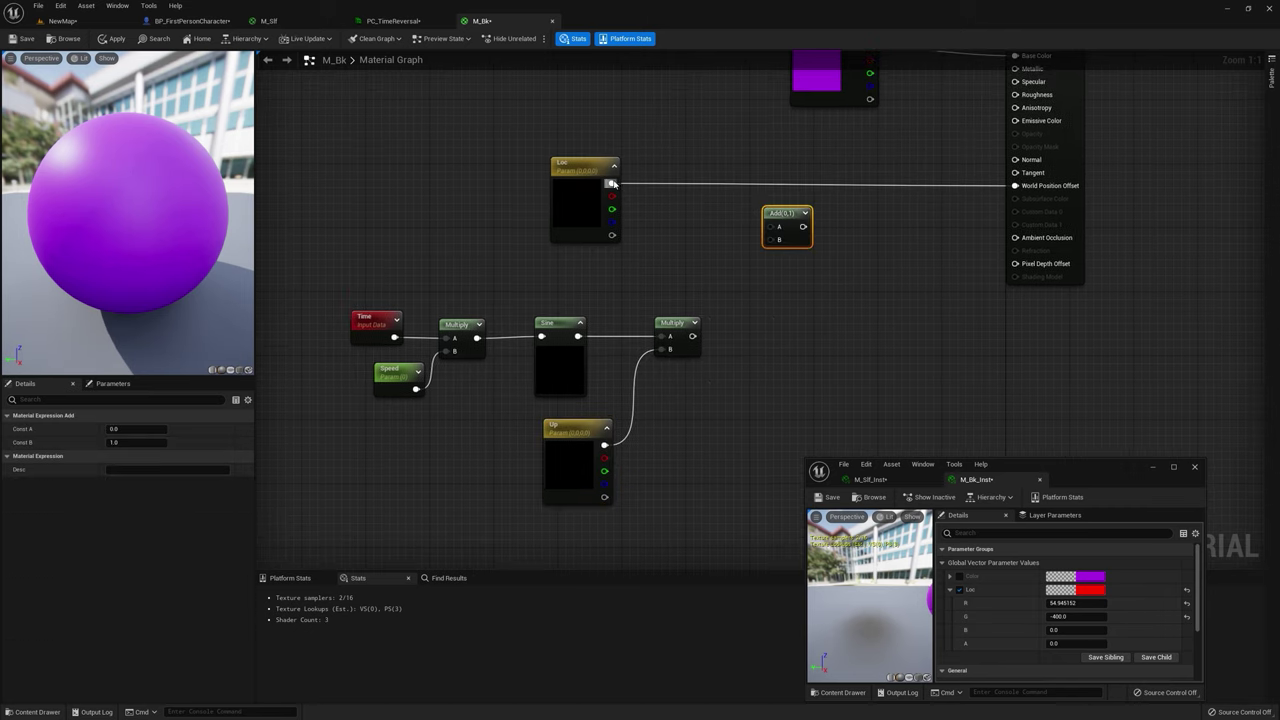
drag(612, 184, 776, 228)
drag(692, 336, 757, 289)
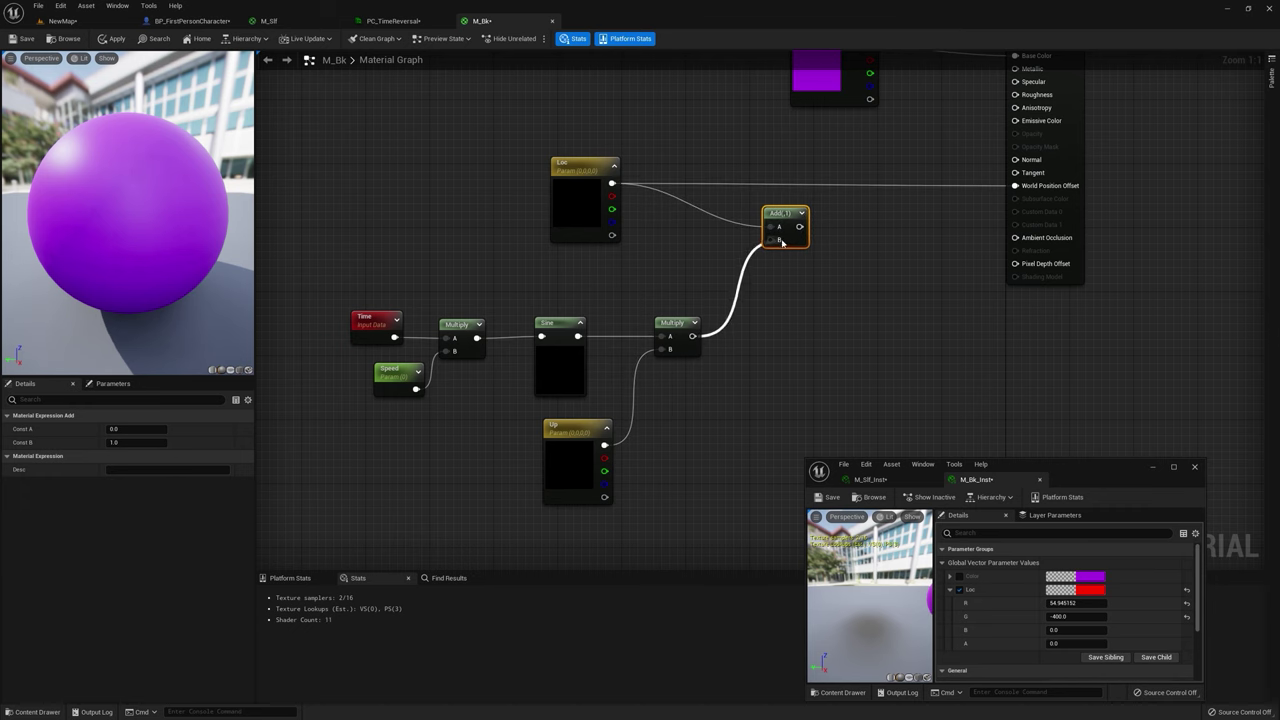
drag(790, 228, 1015, 186)
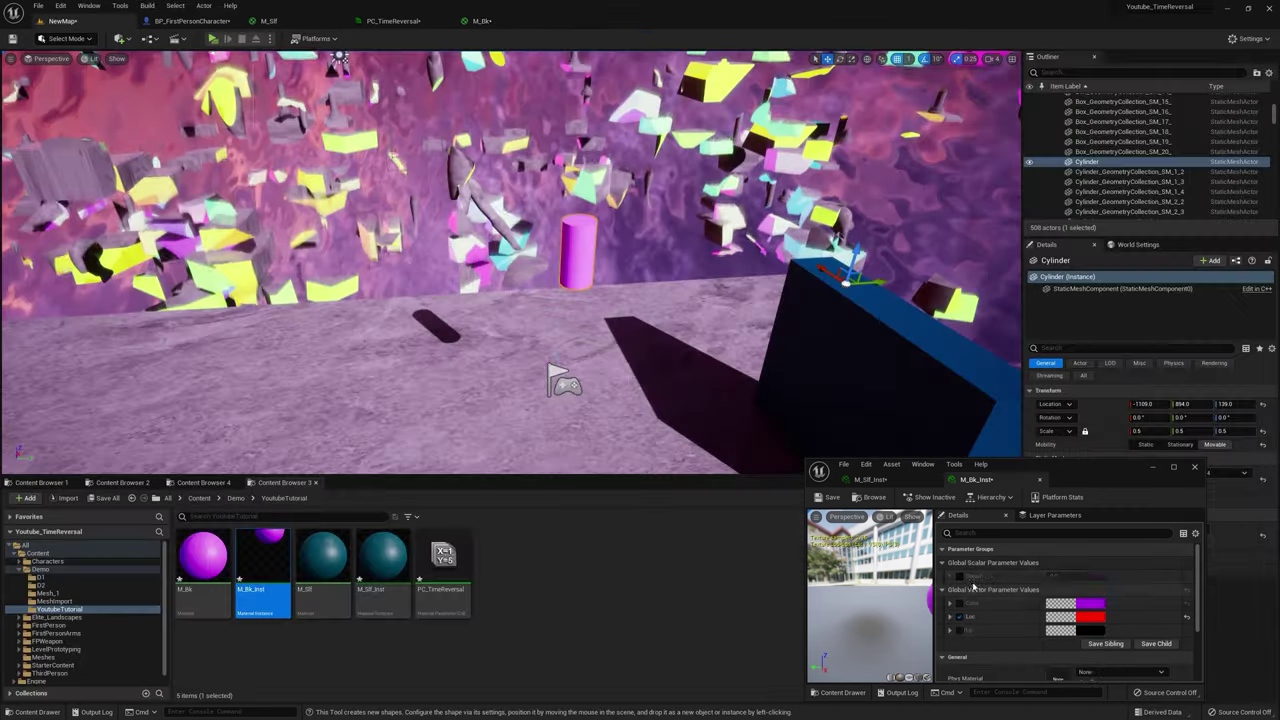
Step: Enable the Speed override in M_Bk_Inst and set it to 1
click(960, 577)
click(1072, 578)
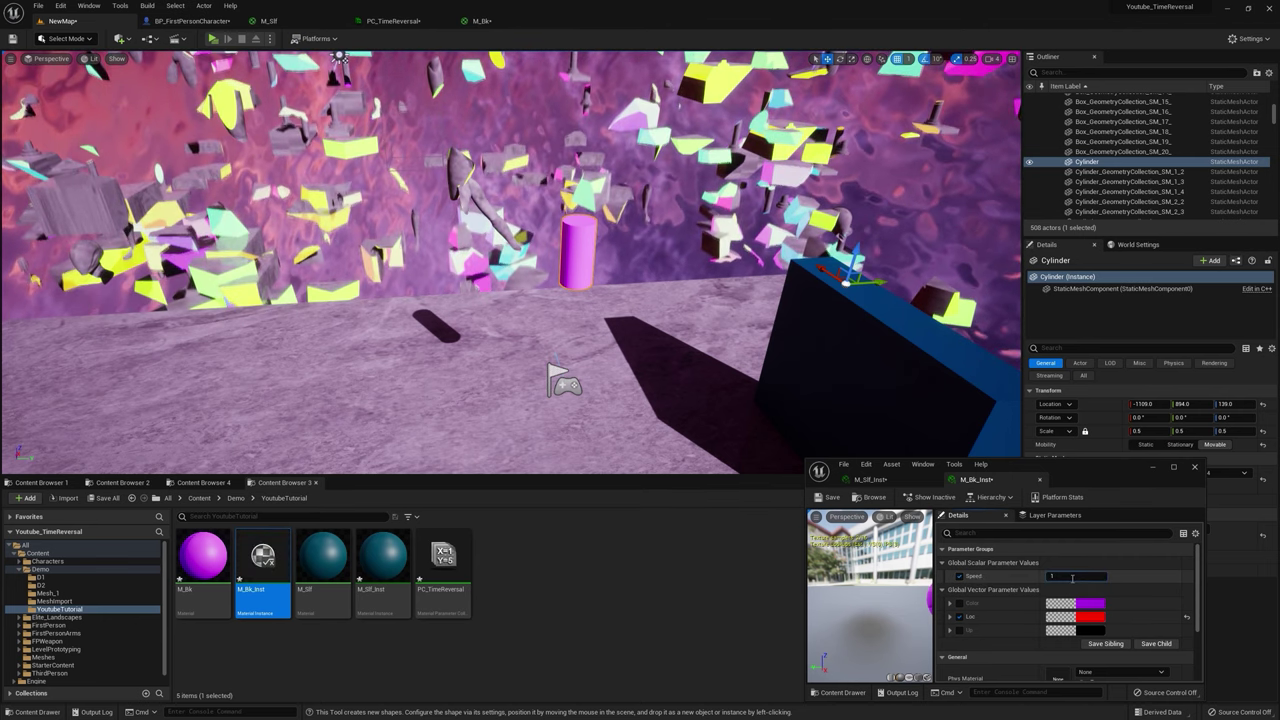
text(1)
key(Return)
Step: Enable the Up override in M_Bk_Inst and set its B component to 100
click(950, 631)
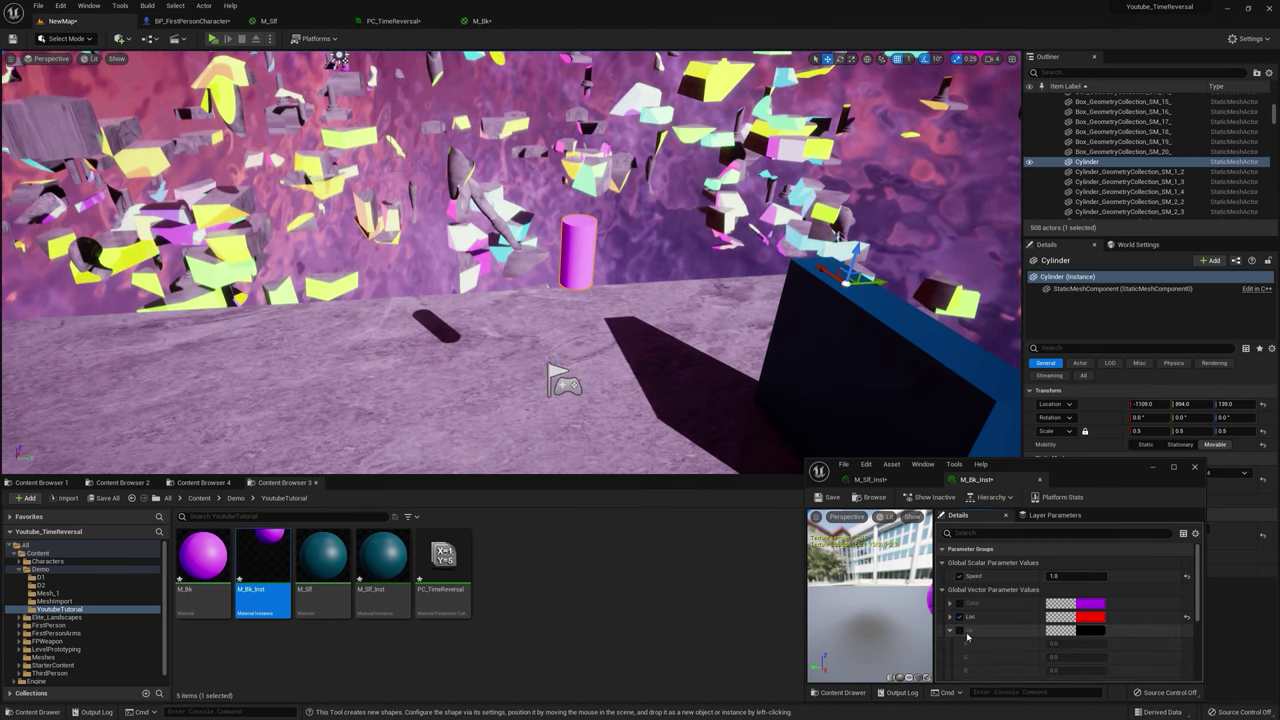
scroll(1024, 620, down, 3)
text(1)
key(Return)
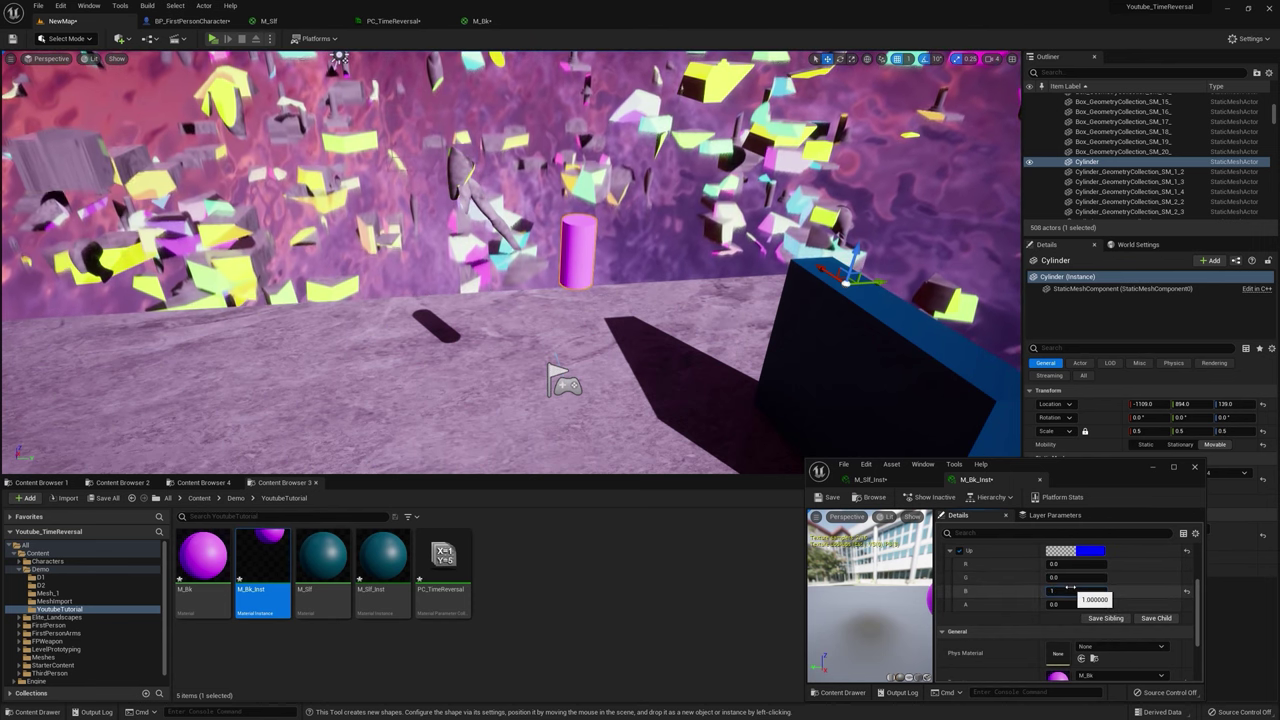
text(100)
key(Return)
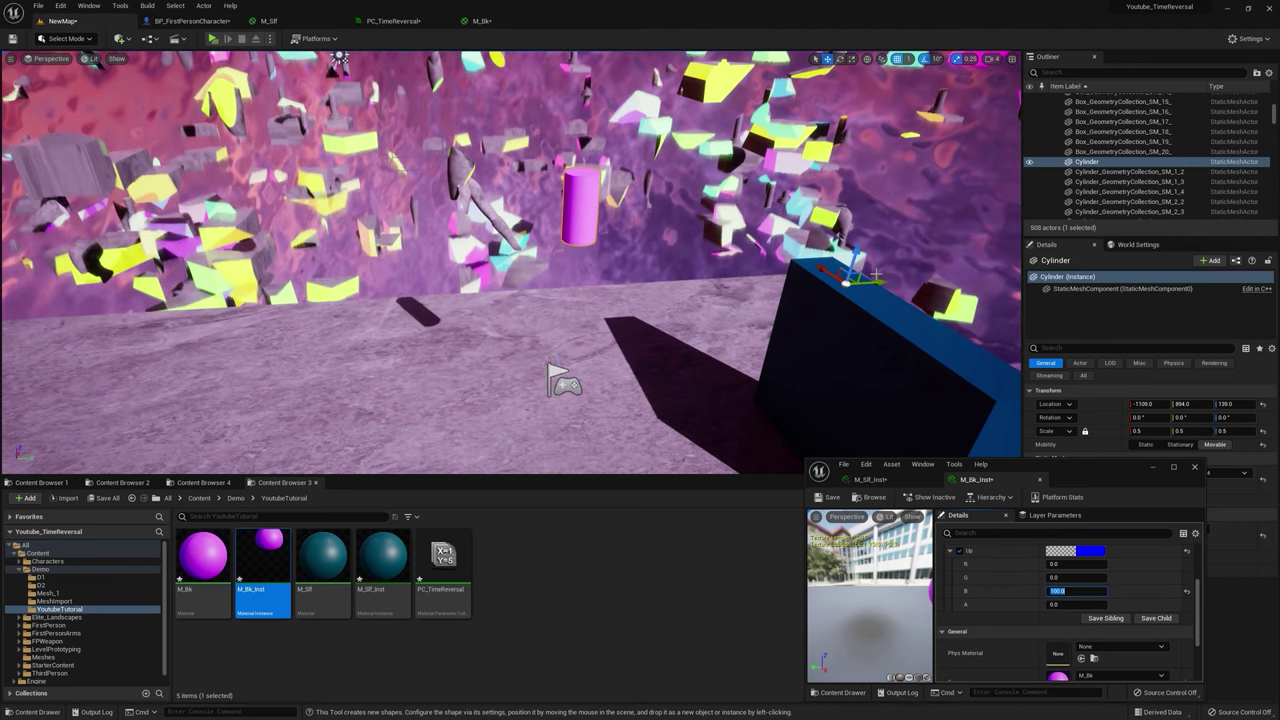
Step: Try Up components of R 100 and G 20 on the cylinder's motion, and reset both to 0
right_drag(876, 275, 850, 249)
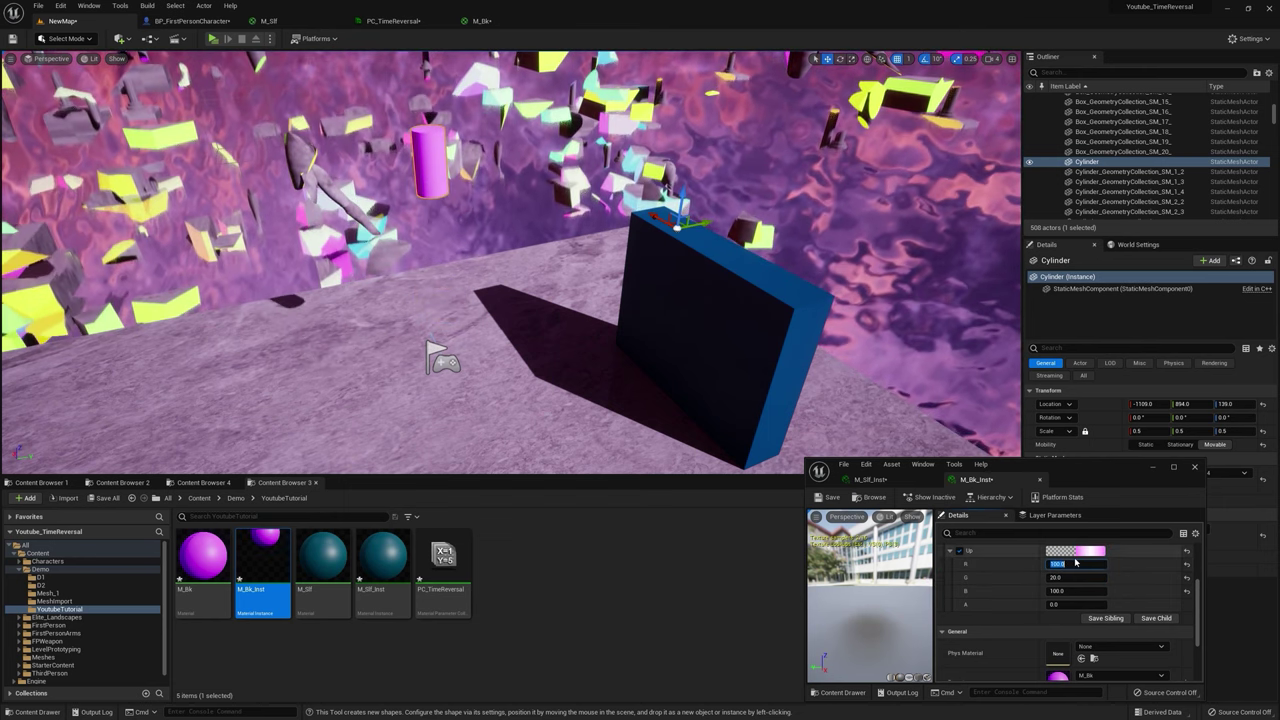
key(Return)
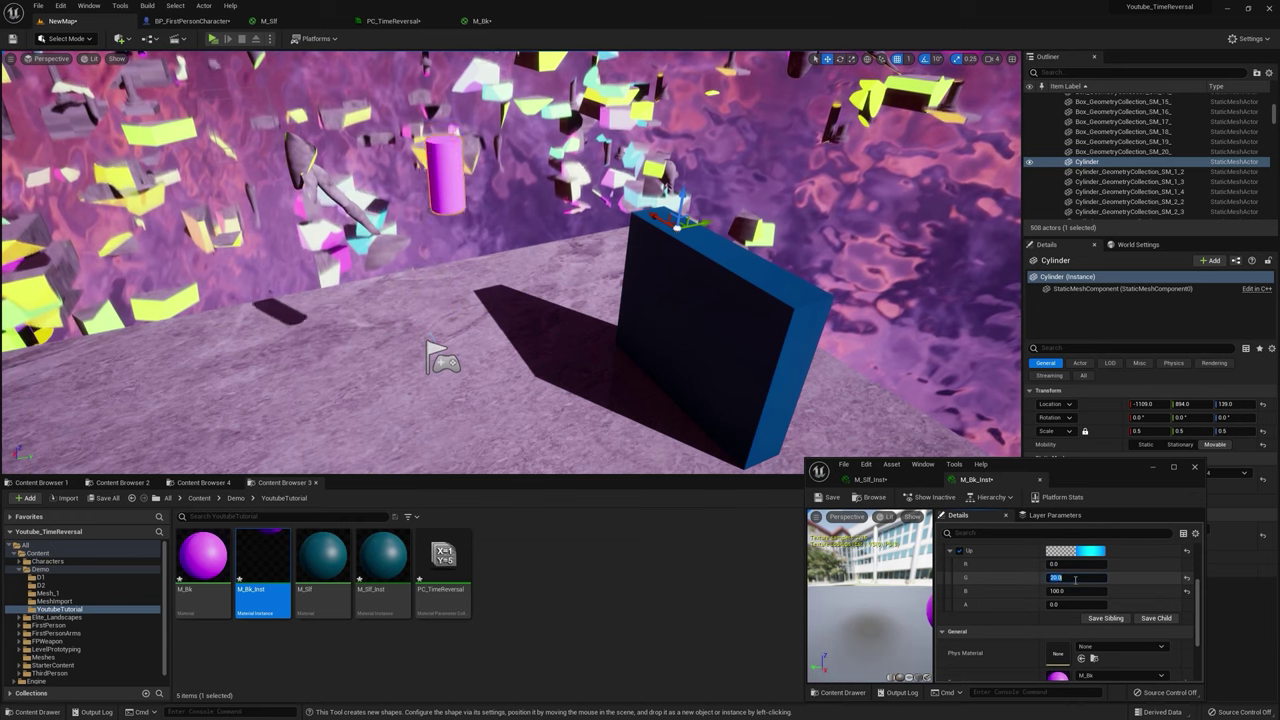
key(Return)
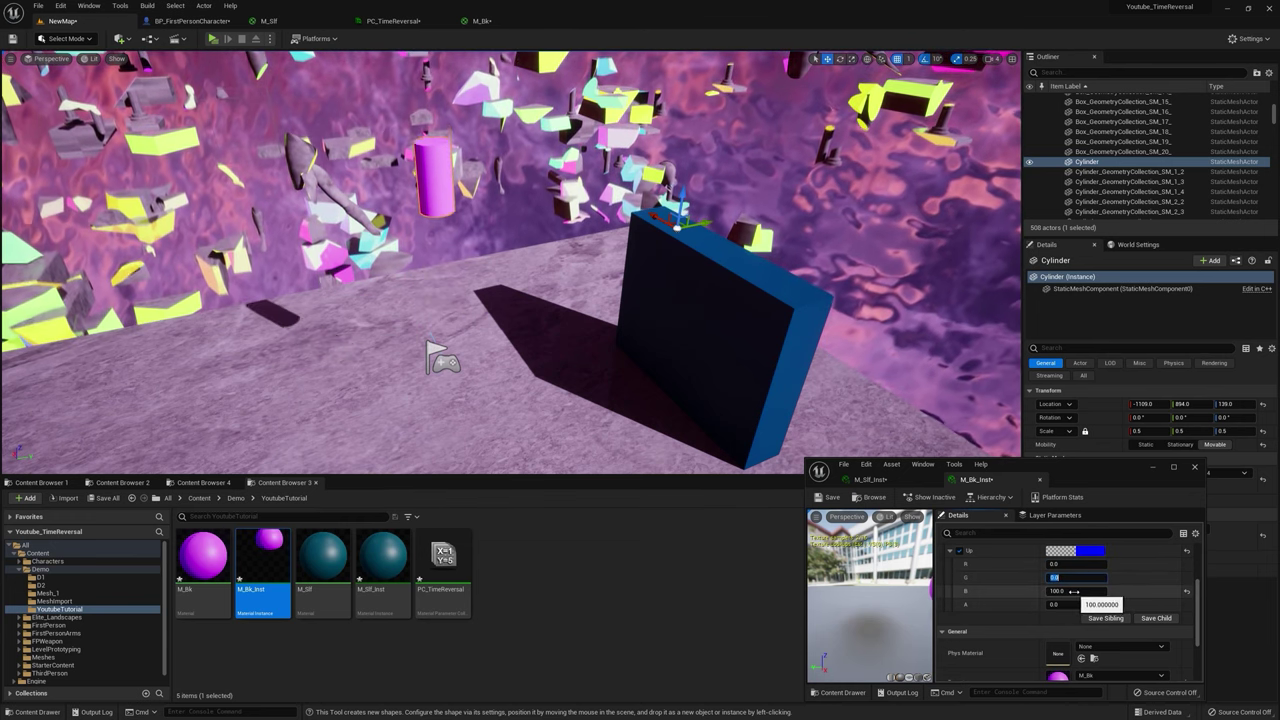
scroll(1070, 588, up, 3)
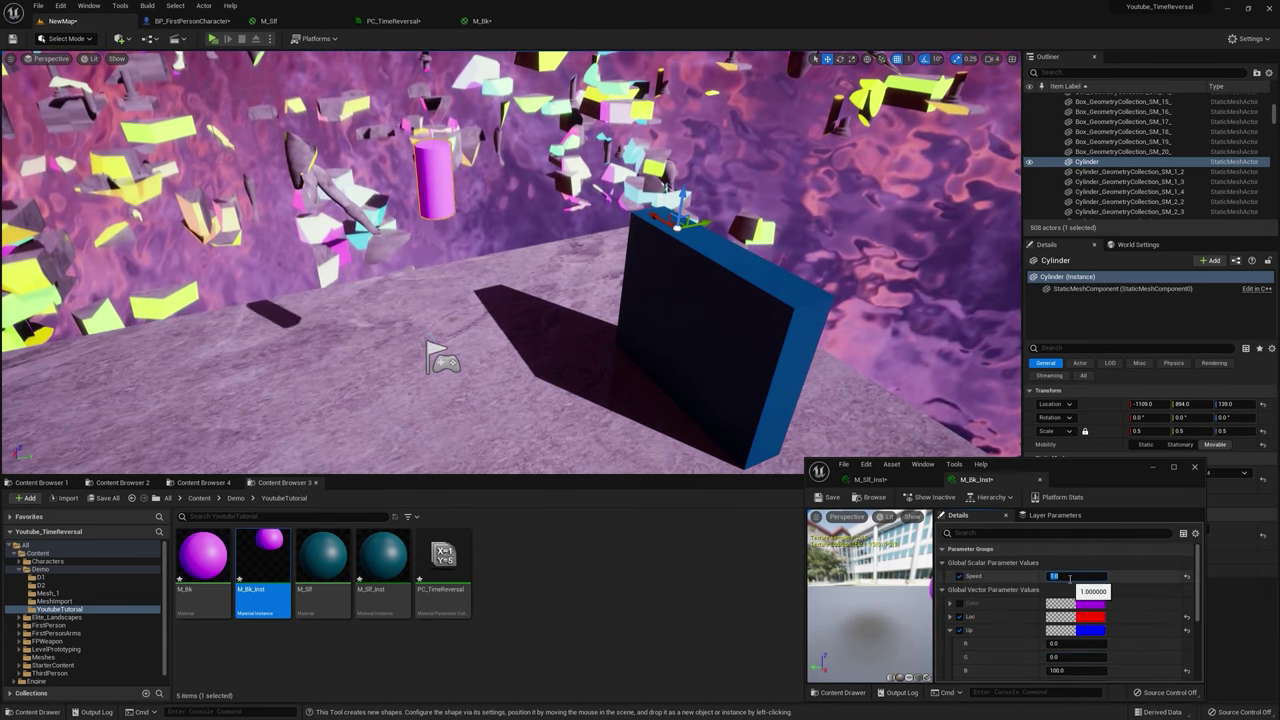
Step: Set the Speed parameter of the M_Bk_Inst material instance to 0.3
text(3)
key(Return)
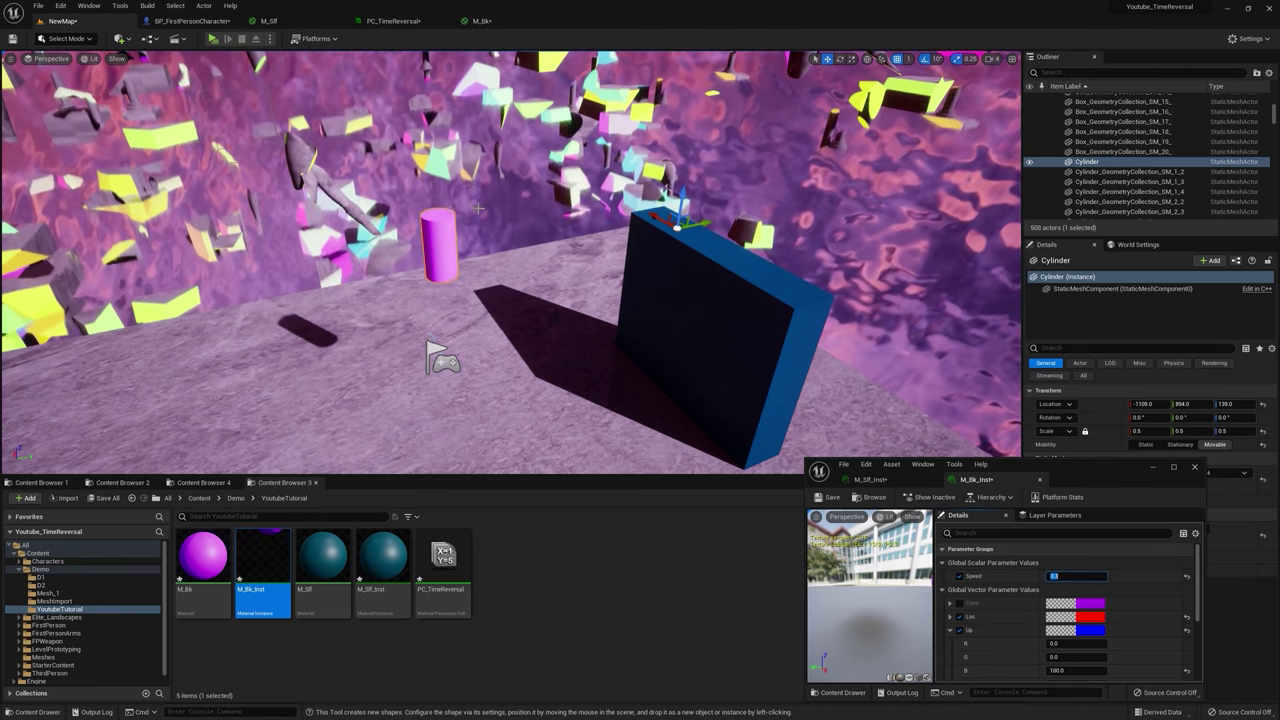
Step: In the M_Bk graph, insert a Lerp node between the Add node, wired to its B input, and World Position Offset
click(500, 24)
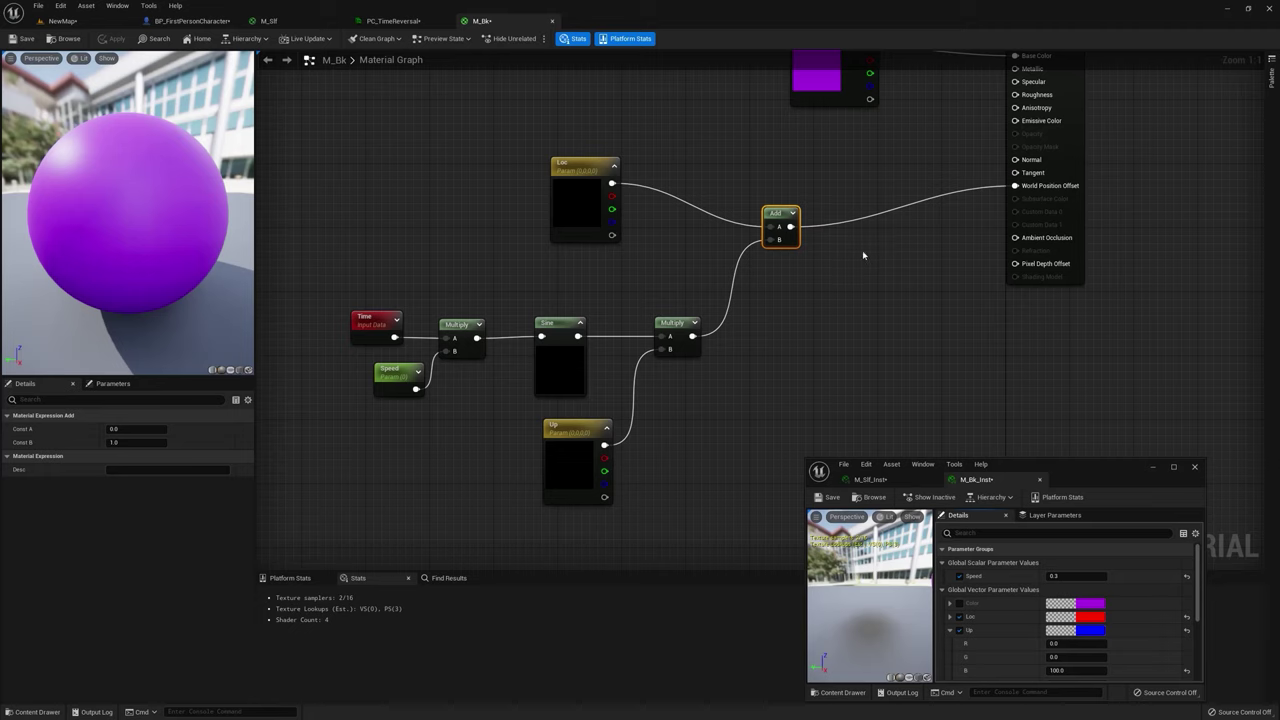
right_drag(863, 251, 693, 209)
key(l)
click(675, 156)
drag(590, 192, 664, 190)
drag(728, 161, 850, 140)
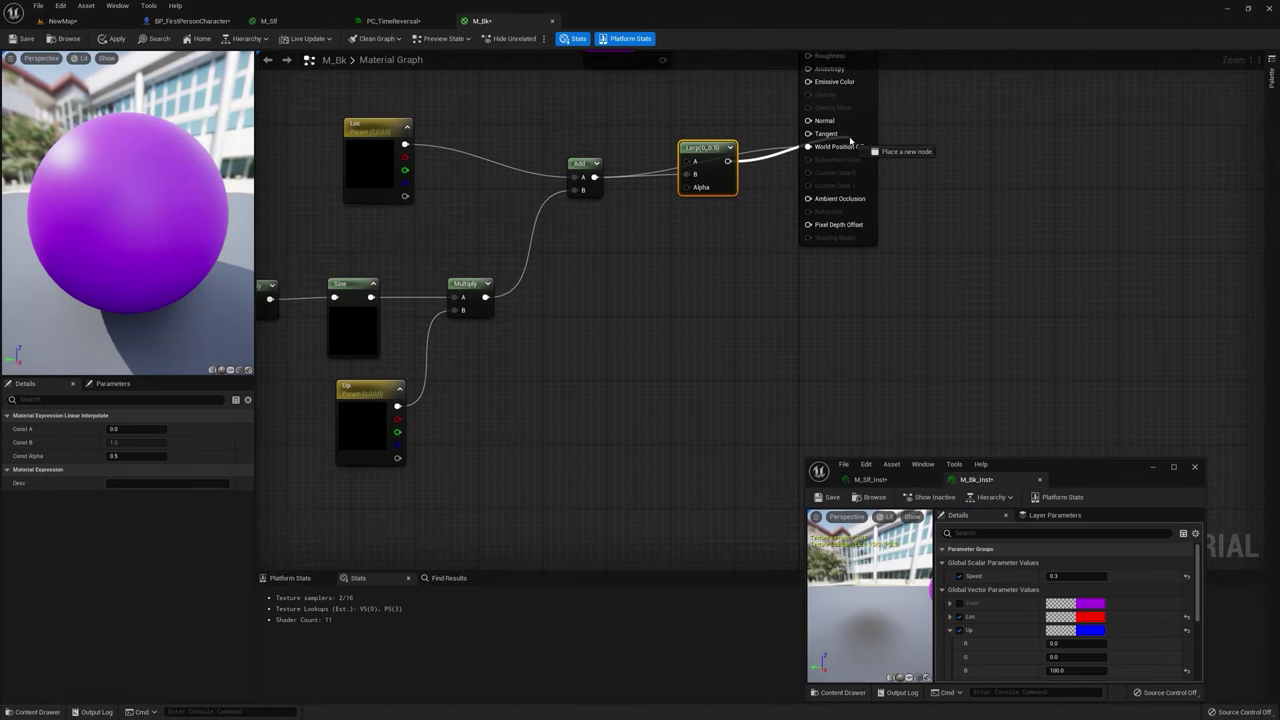
Step: Add a scalar parameter named Alpha with a slider maximum of 1 and connect it to the Lerp's Alpha input
key(s)
click(597, 287)
click(115, 483)
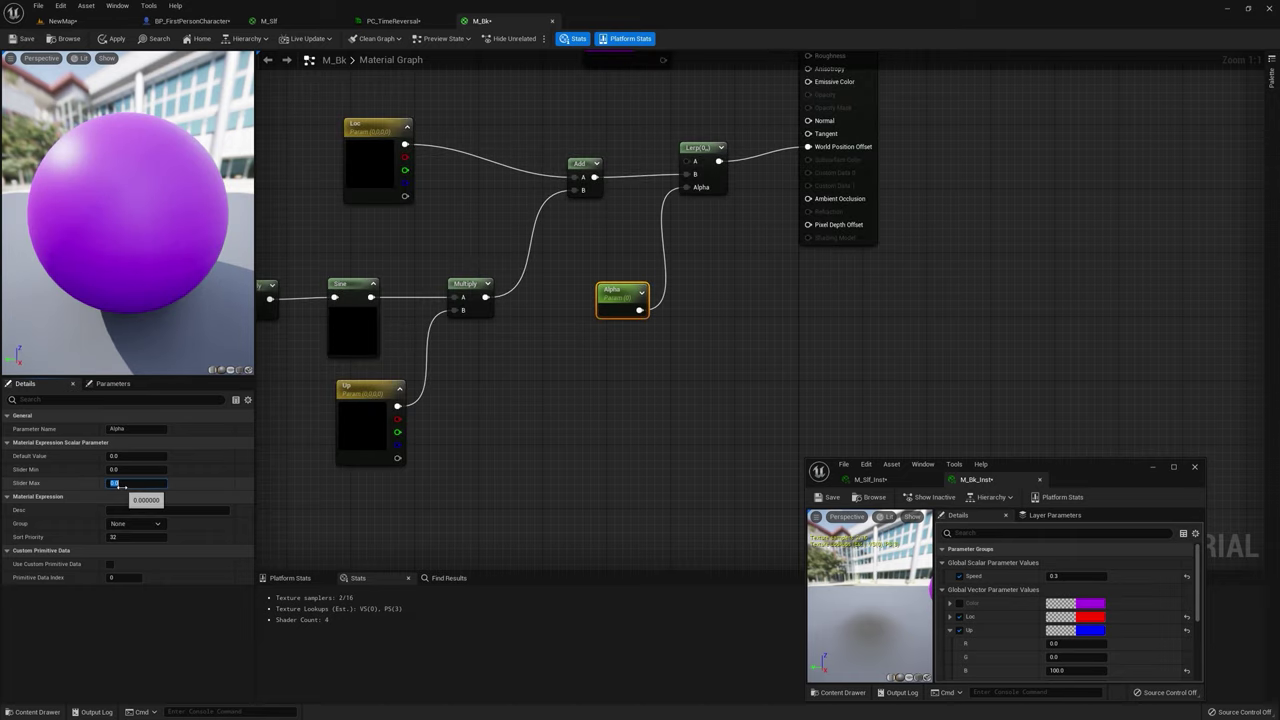
text(1)
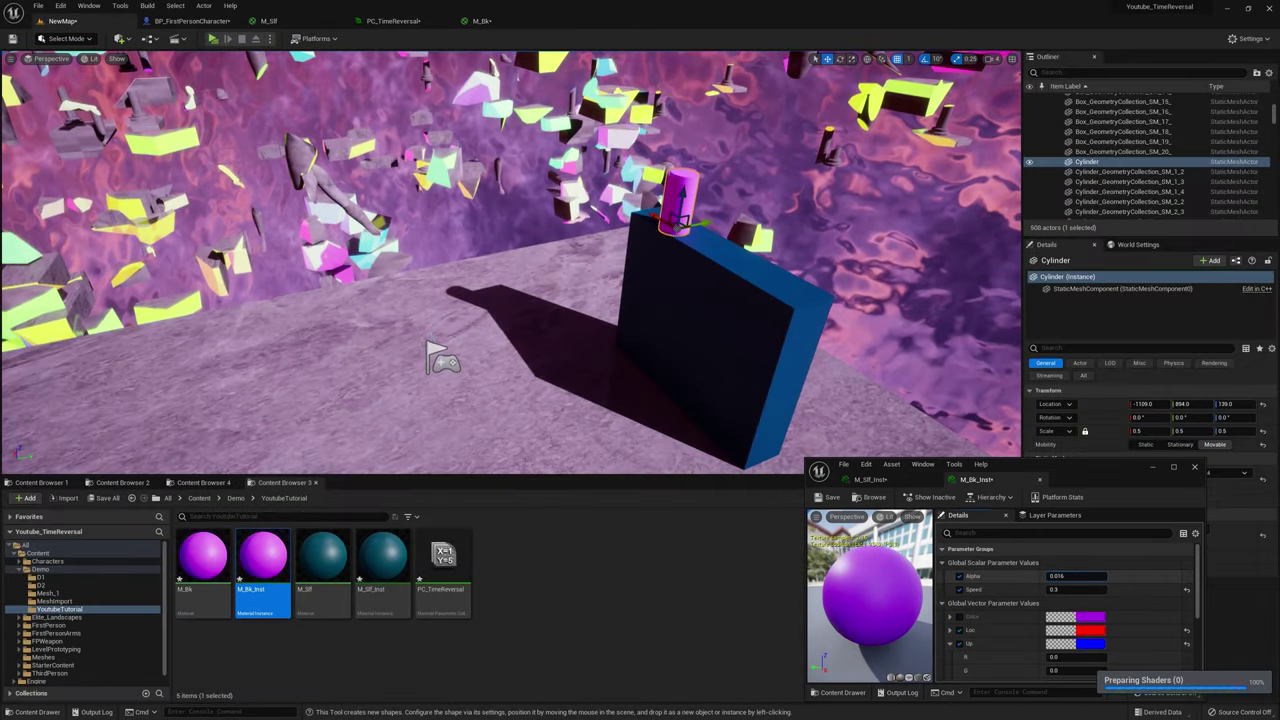
Step: Test the blend in M_Bk_Inst by raising Alpha to 1, and set it back to 0
mouse_move(1104, 576)
mouse_down()
mouse_move(1049, 576)
mouse_move(1081, 576)
mouse_up()
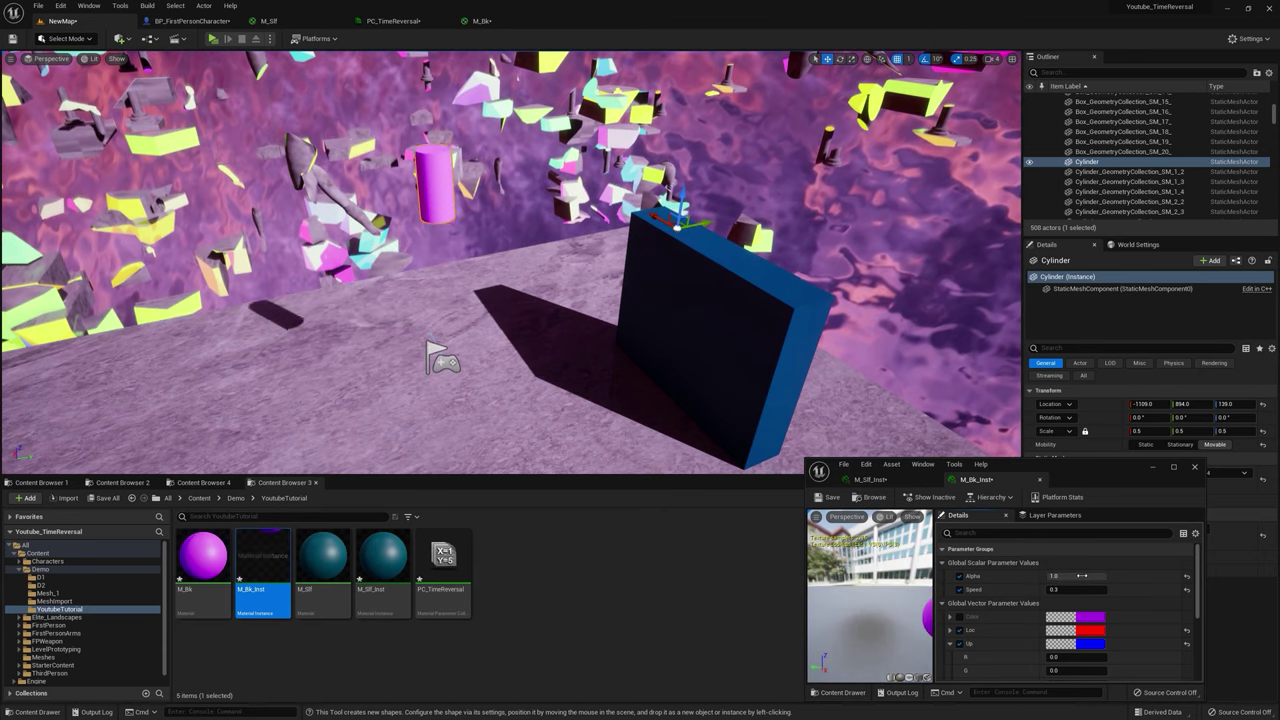
click(1081, 576)
text(0)
key(Return)
Step: Move a book from the tilted bookshelf onto the top of the blue box beside the cylinder
right_drag(691, 335, 560, 342)
key(s)
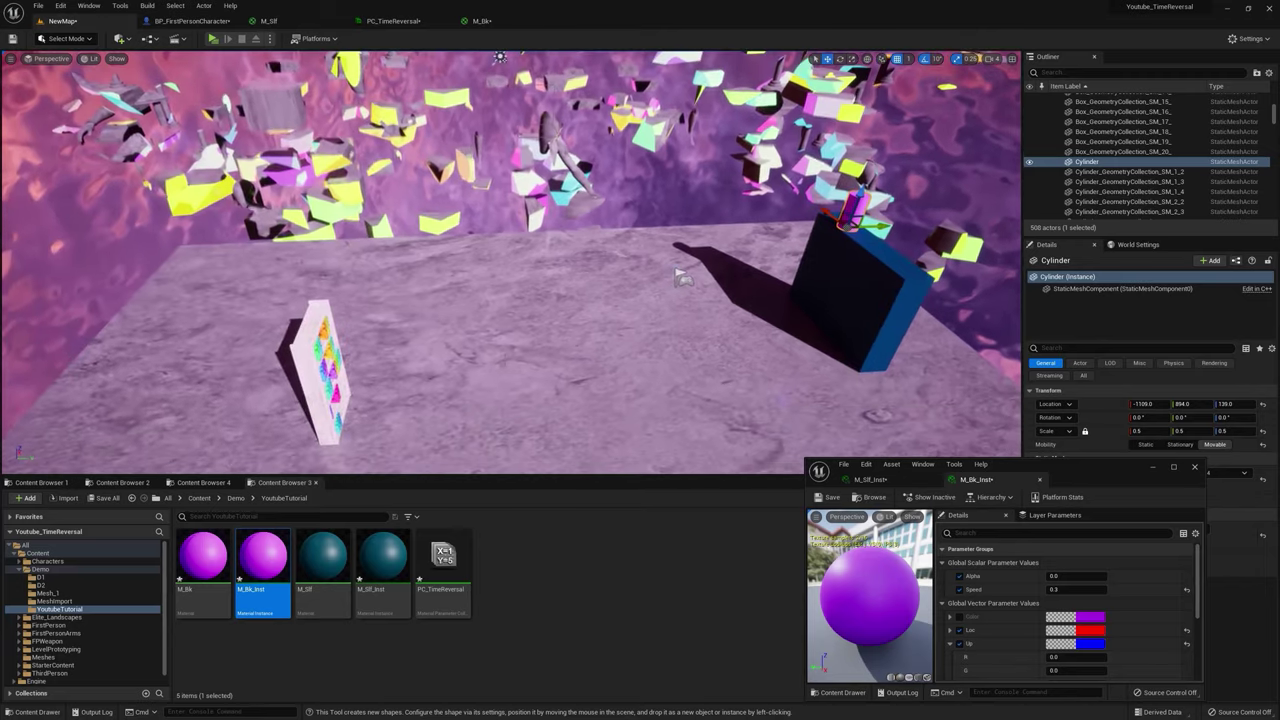
click(333, 352)
key(d)
right_drag(333, 352, 235, 297)
key(w)
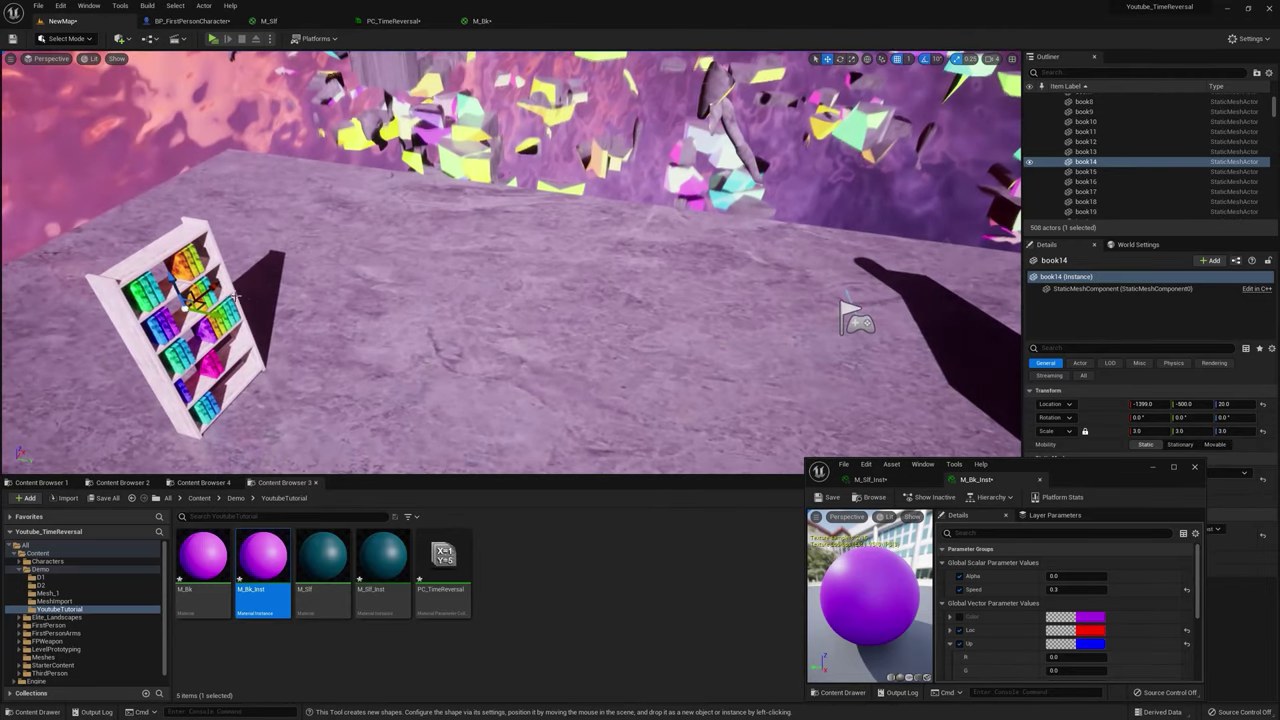
click(188, 263)
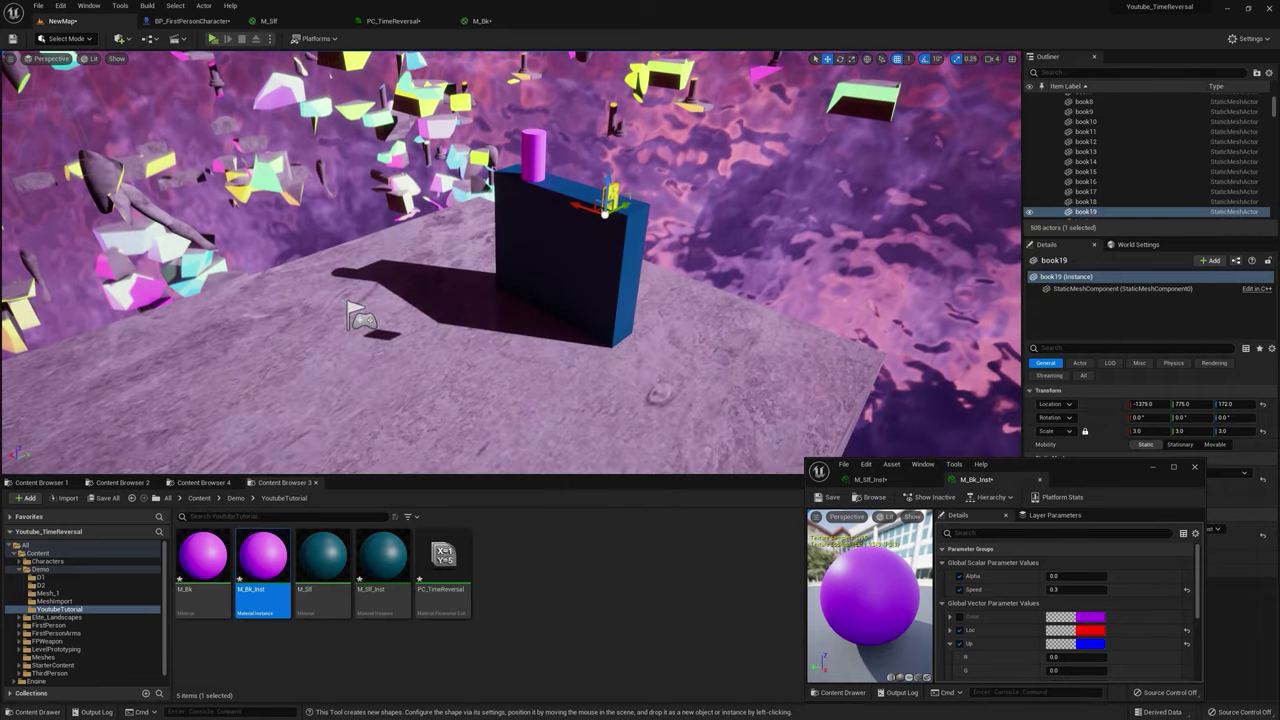
right_drag(512, 262, 520, 225)
key(w)
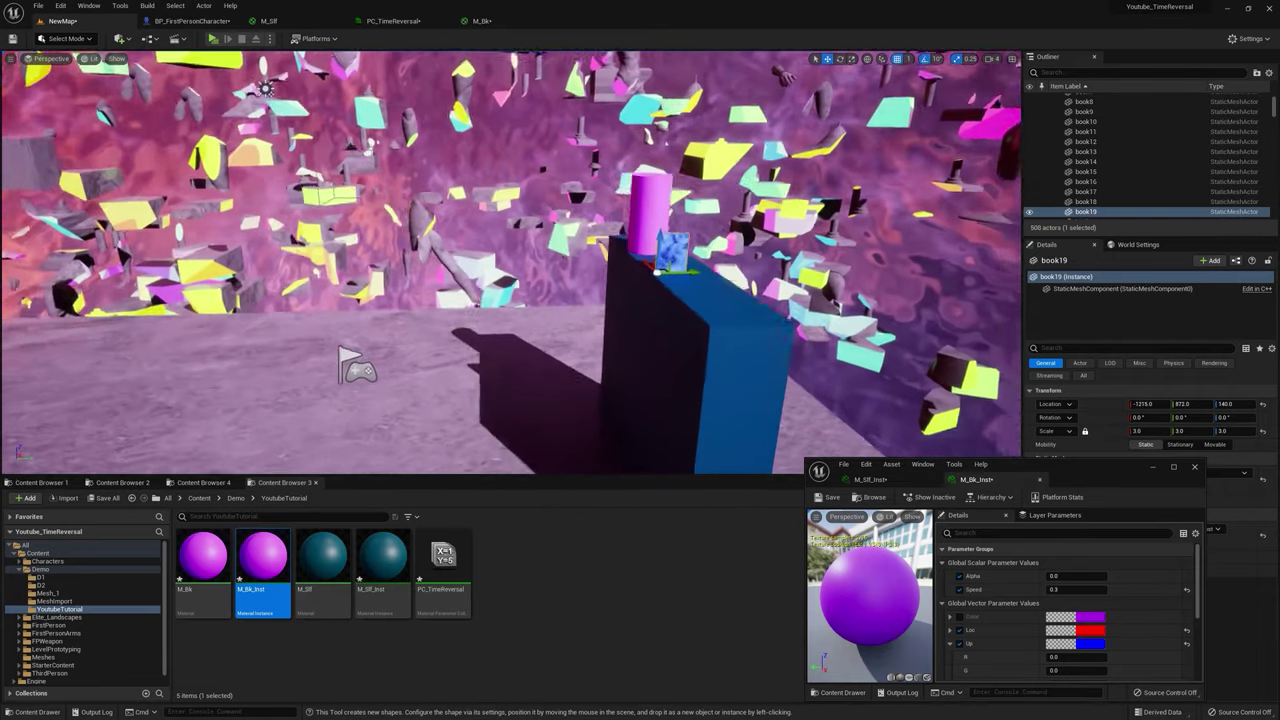
Step: Apply the M_Bk_Inst material to the book on the blue box and test its Alpha value
key(w)
right_drag(512, 262, 512, 260)
drag(263, 558, 758, 306)
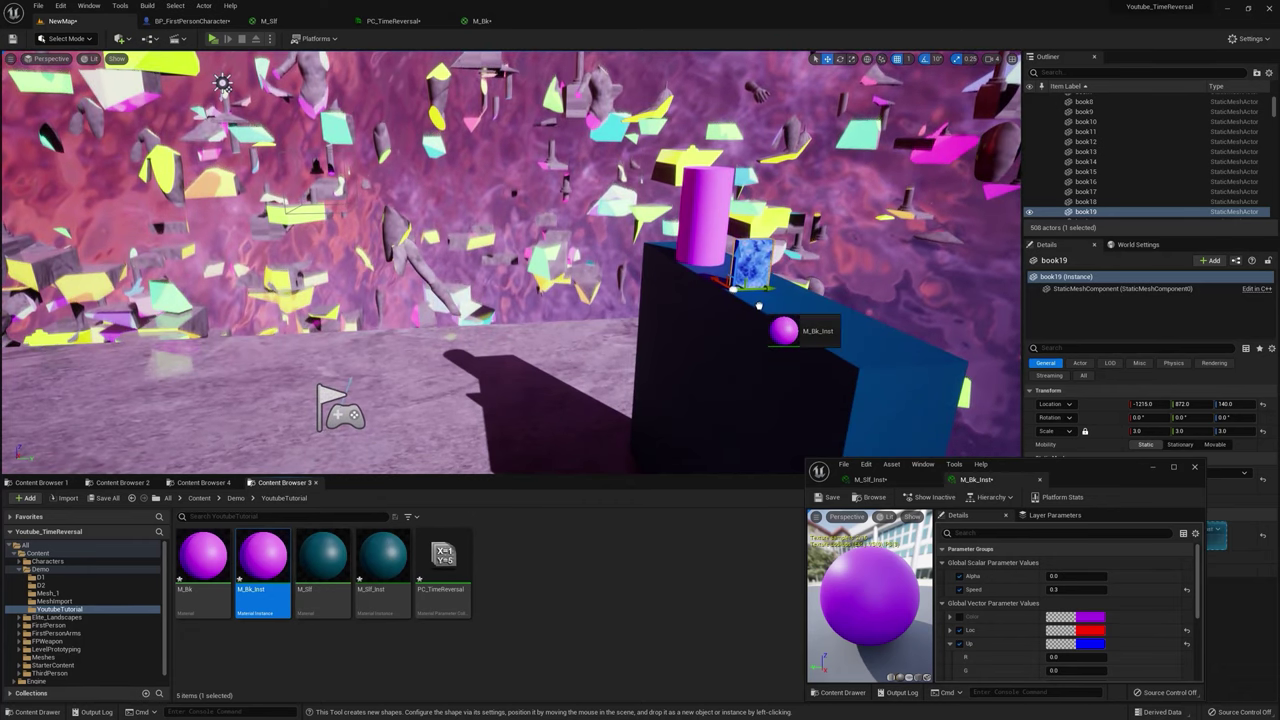
mouse_move(1052, 576)
mouse_down()
mouse_move(1098, 576)
mouse_move(1052, 576)
mouse_up()
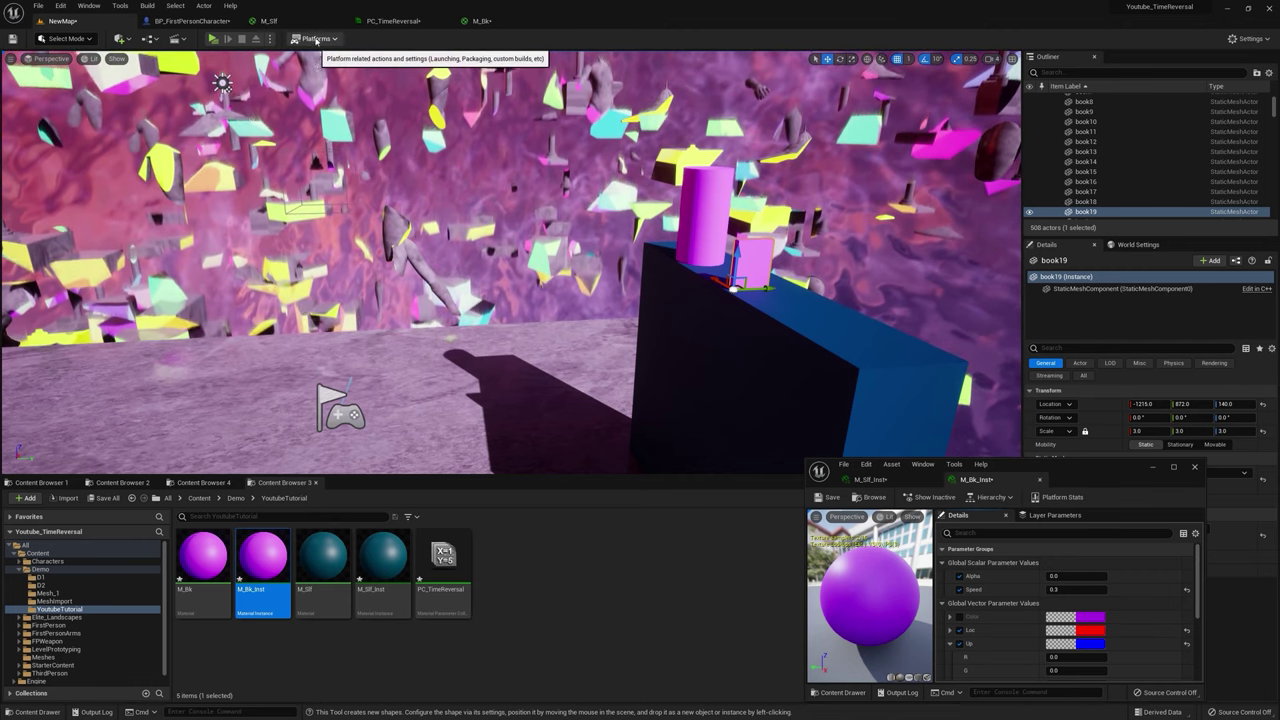
Step: Copy the Collapsed Nodes node from the M_Slf material graph
click(306, 22)
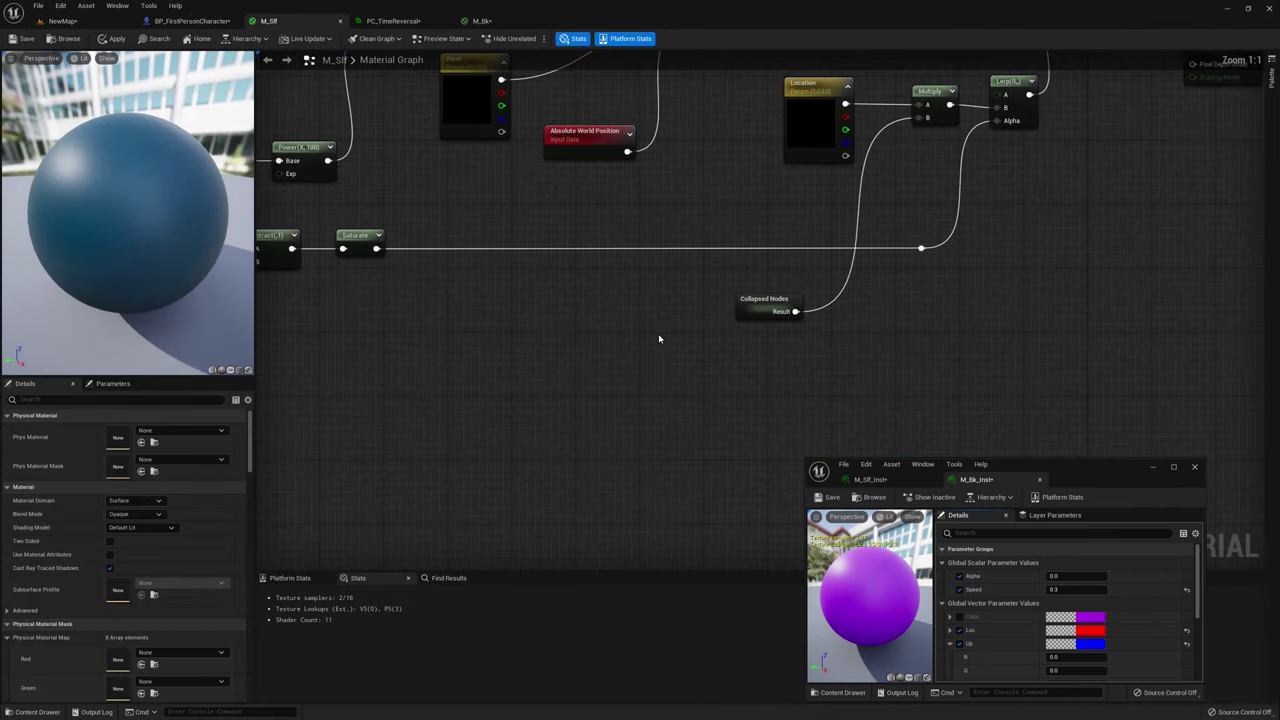
right_drag(754, 323, 585, 283)
right_click(585, 283)
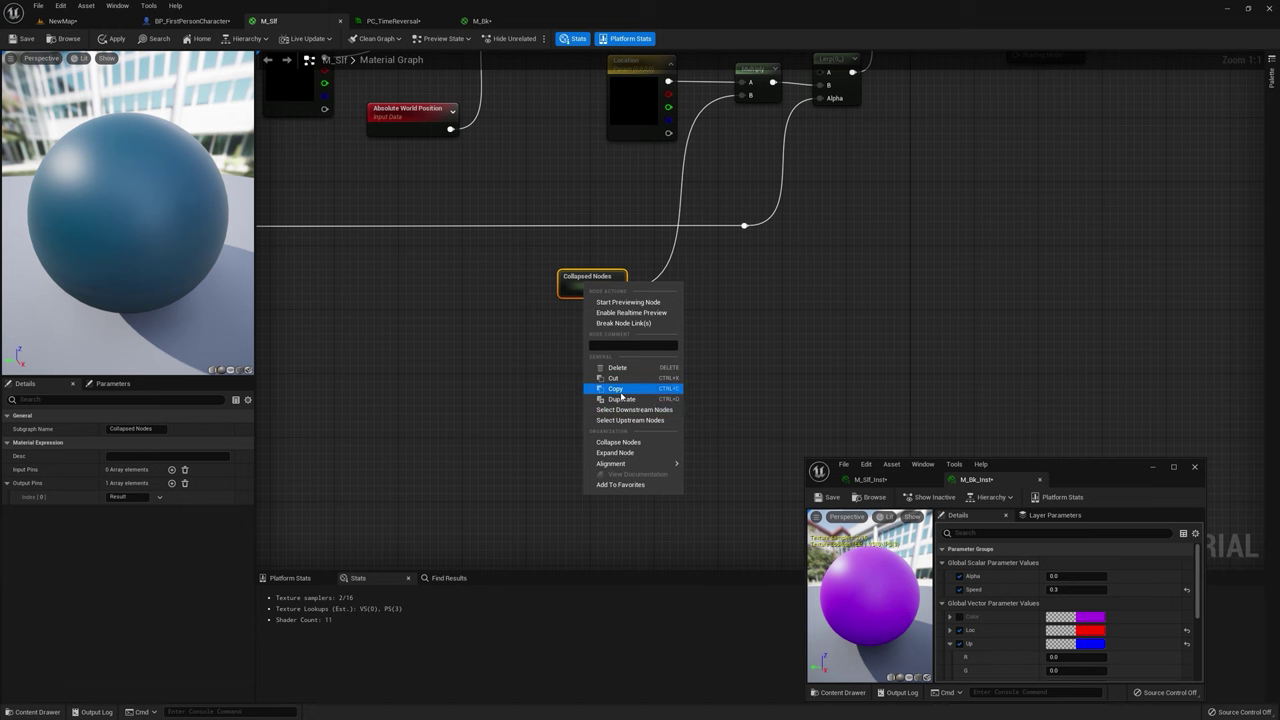
click(616, 388)
Step: In the M_Bk graph, spread out the Lerp node, the Alpha parameter and the main material node to make room
click(481, 21)
right_drag(866, 158, 708, 150)
drag(700, 111, 900, 135)
drag(674, 343, 650, 170)
drag(572, 317, 518, 295)
right_drag(518, 295, 722, 274)
right_drag(833, 273, 721, 270)
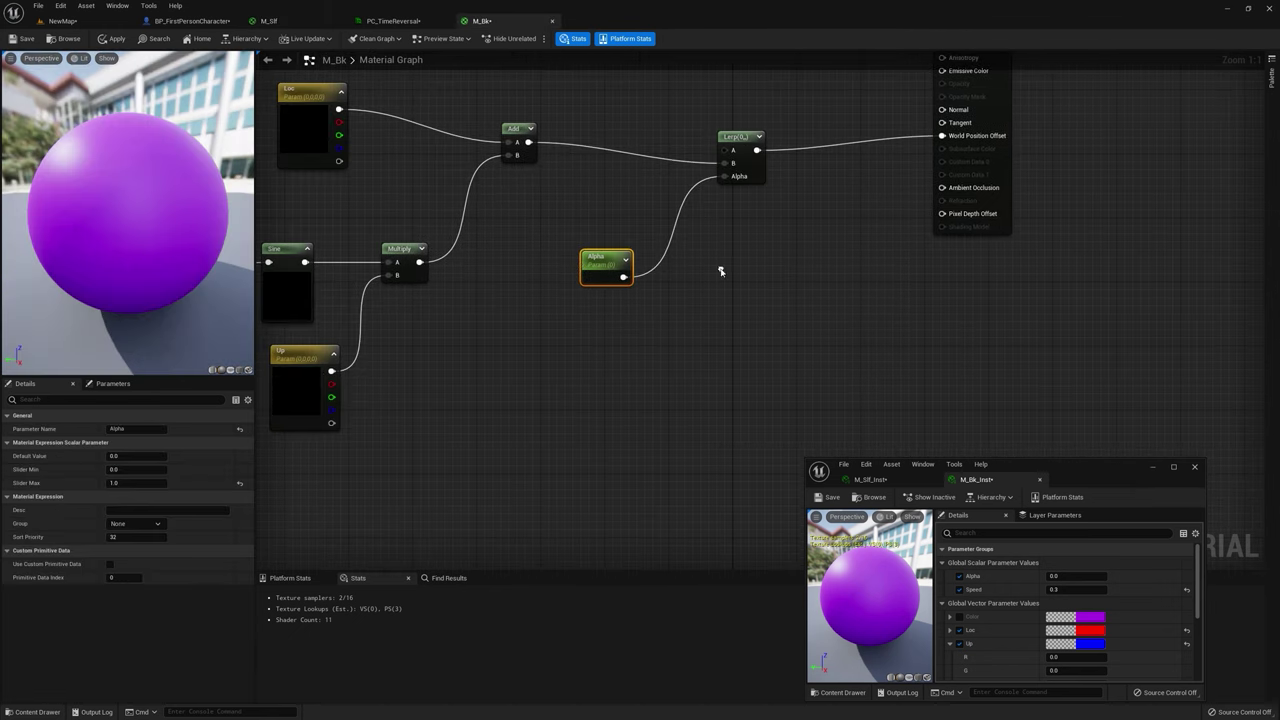
Step: Insert an Add node between the Lerp and World Position Offset, and create a vector parameter named Direction
click(818, 211)
drag(755, 150, 942, 136)
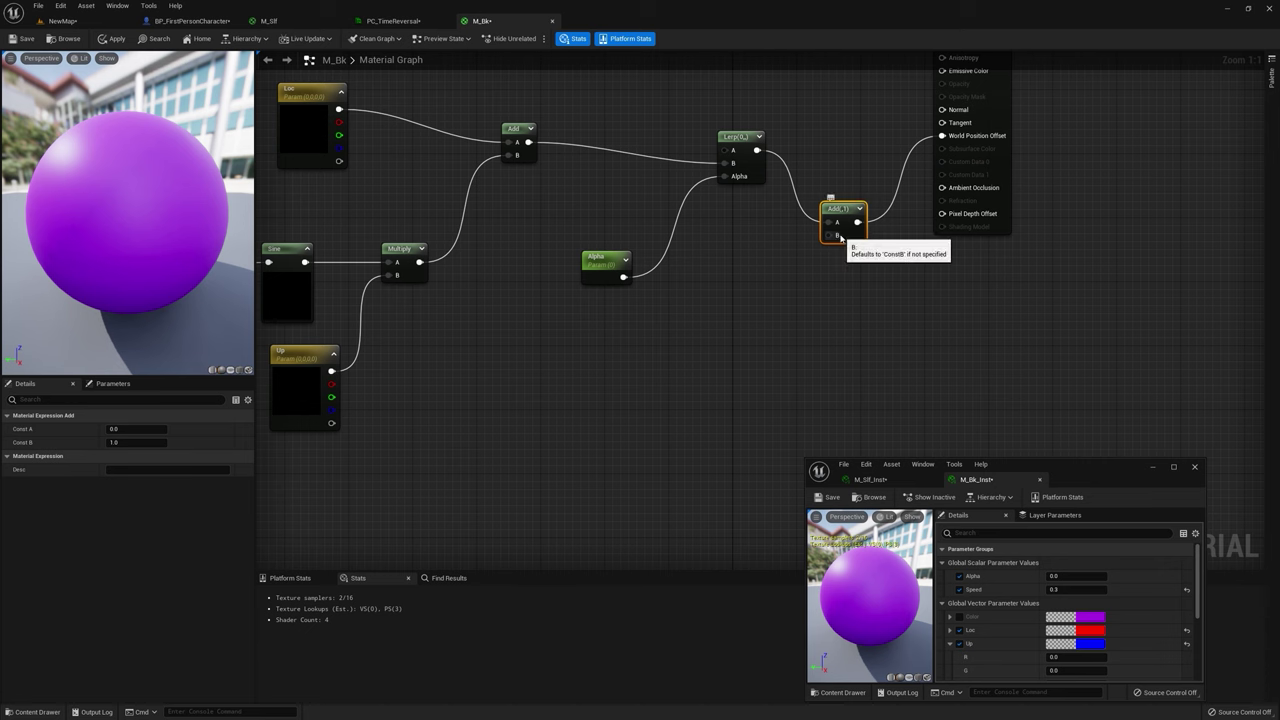
right_drag(715, 322, 741, 251)
click(625, 288)
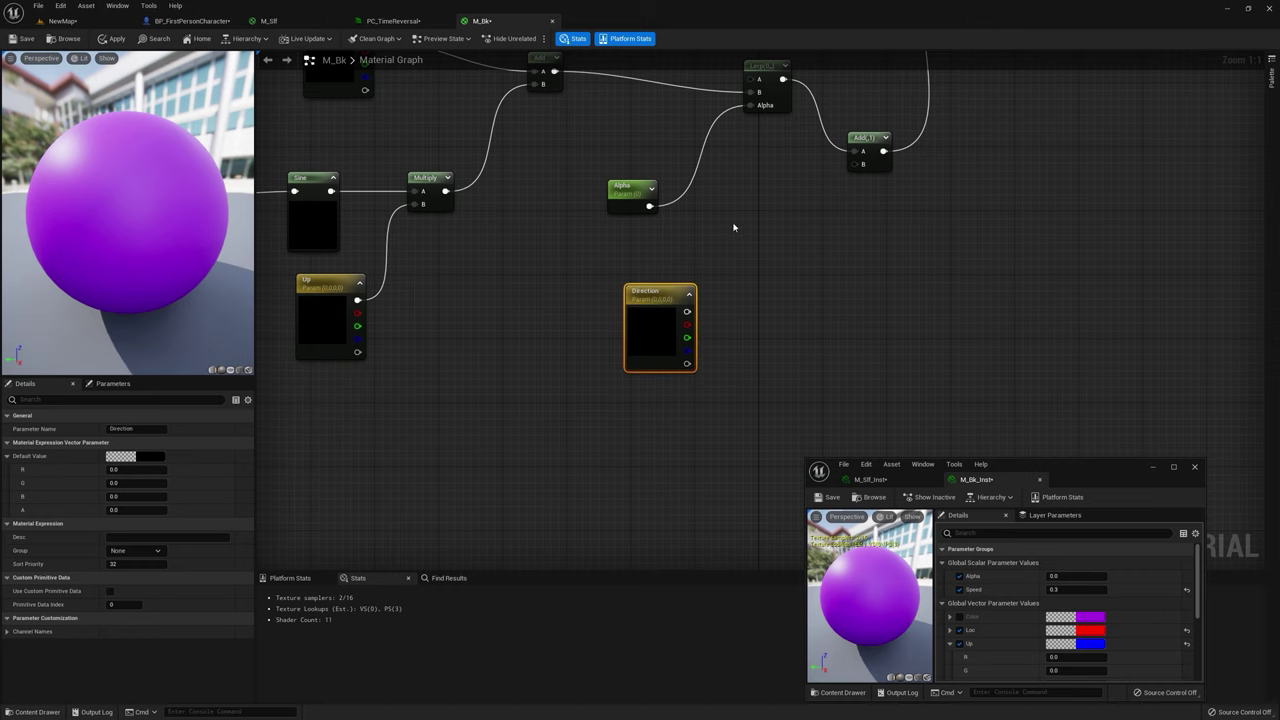
Step: Paste the copied collapsed node below the Direction parameter and rename it Random Nodes
click(547, 435)
click(551, 443)
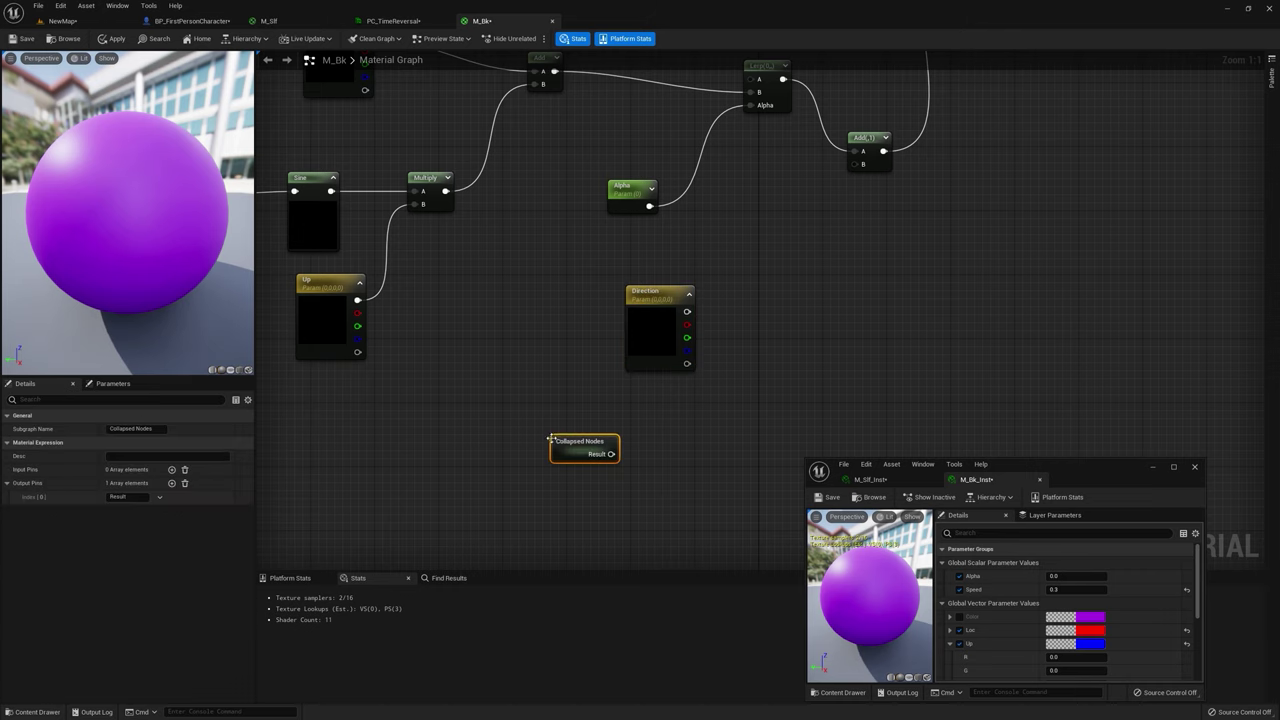
click(138, 429)
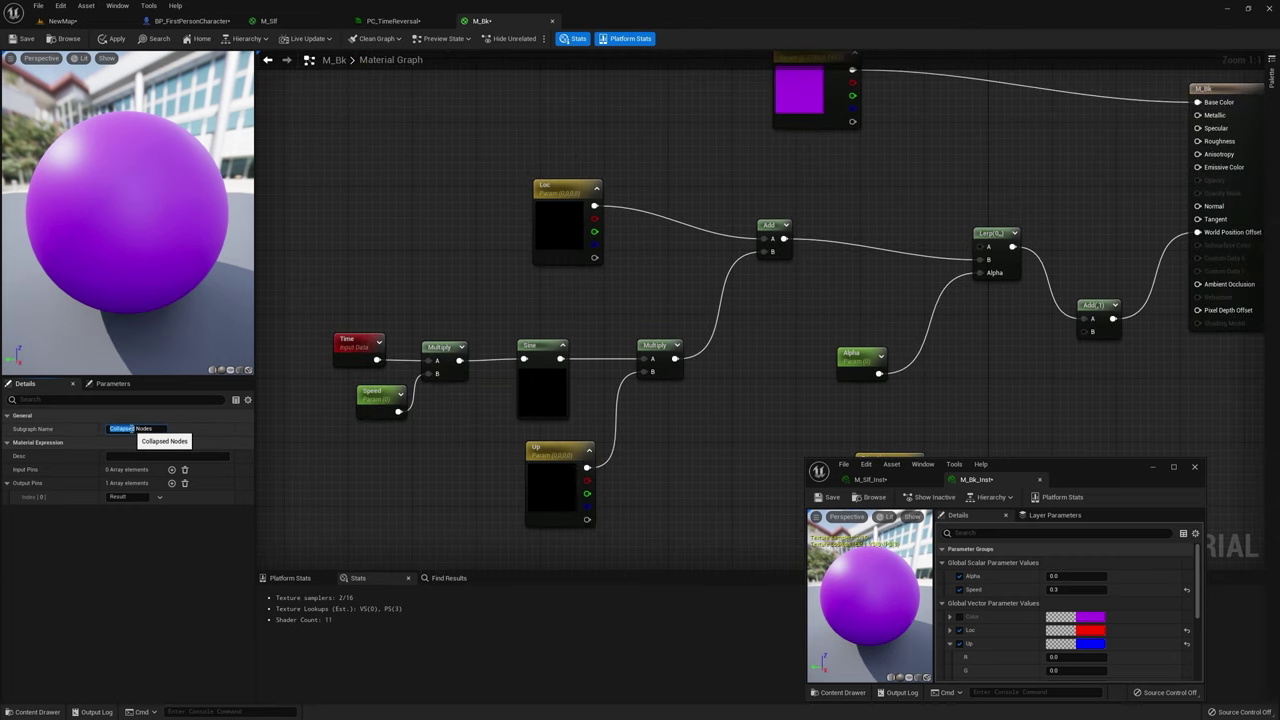
text(Random)
key(Return)
Step: Multiply Direction by the Random Nodes result, feed it into the new Add node's B input, and apply the material
drag(752, 358, 780, 342)
click(773, 335)
drag(706, 485, 961, 217)
click(119, 42)
Step: Return to the NewMap level and set M_Bk_Inst's Alpha to 1
click(76, 22)
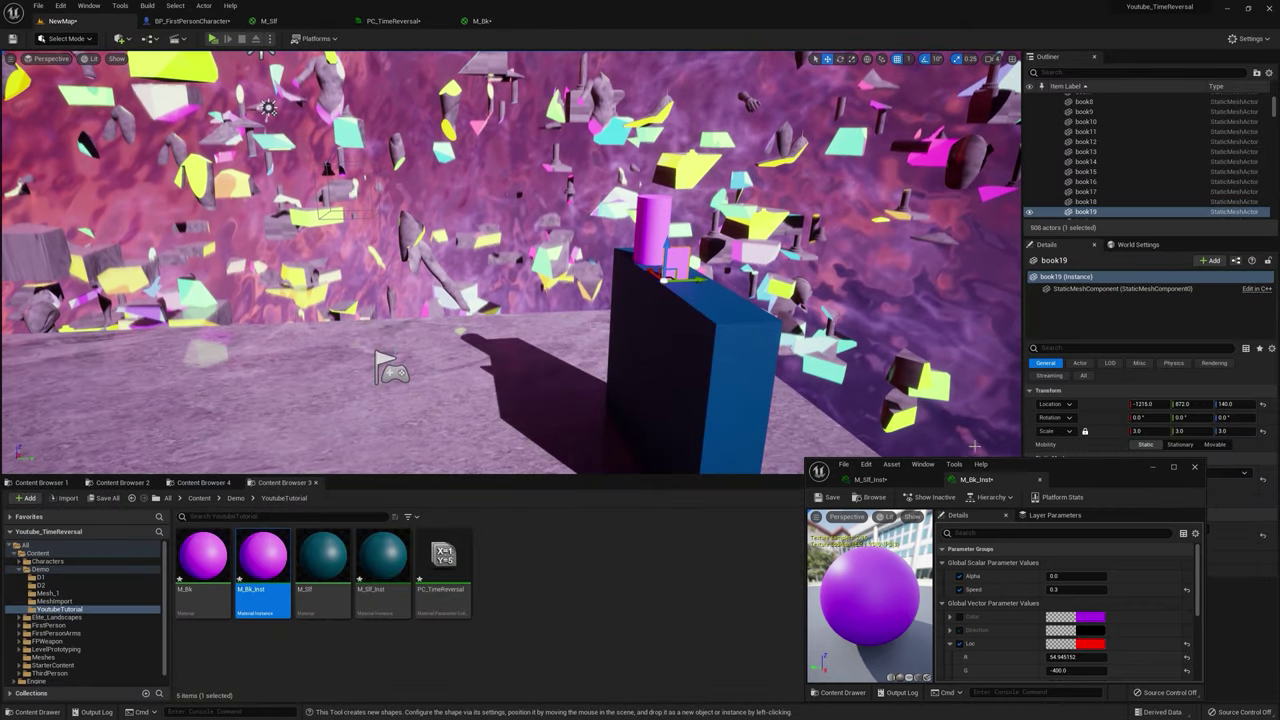
click(1071, 577)
text(1)
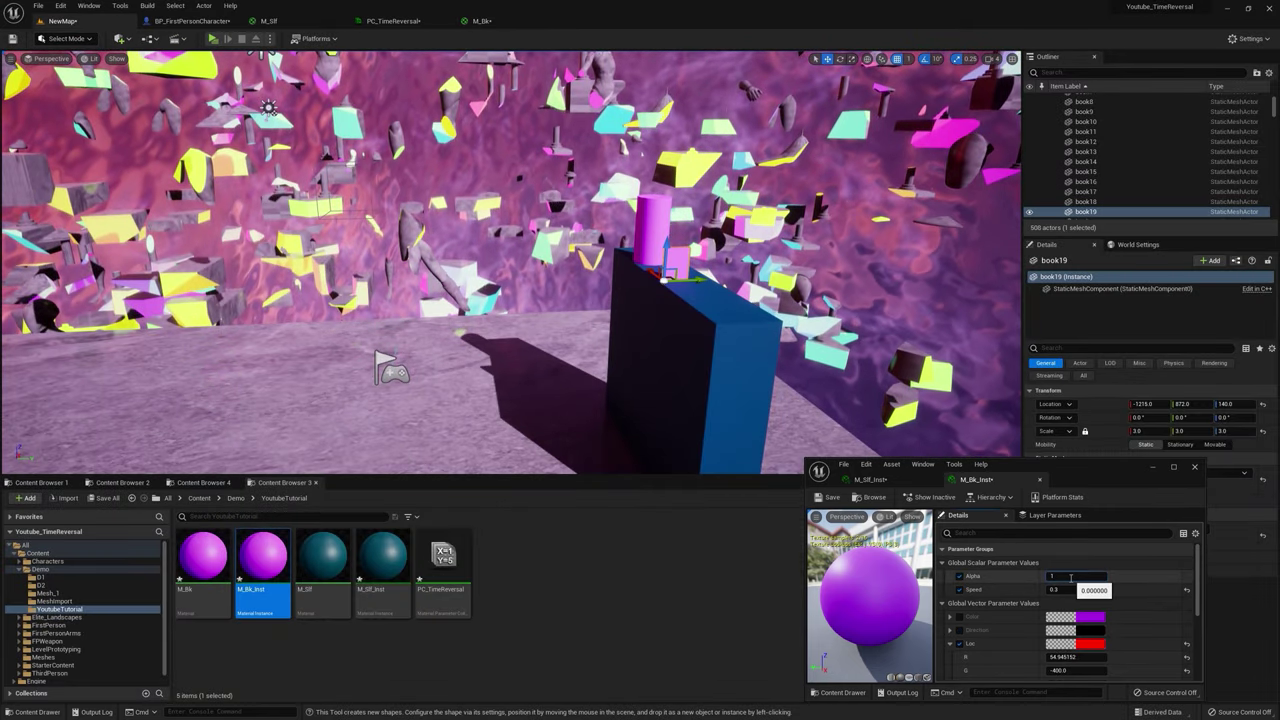
key(Return)
Step: Enable the Direction override in M_Bk_Inst and set its B value to 100 and its R value to 200
click(958, 630)
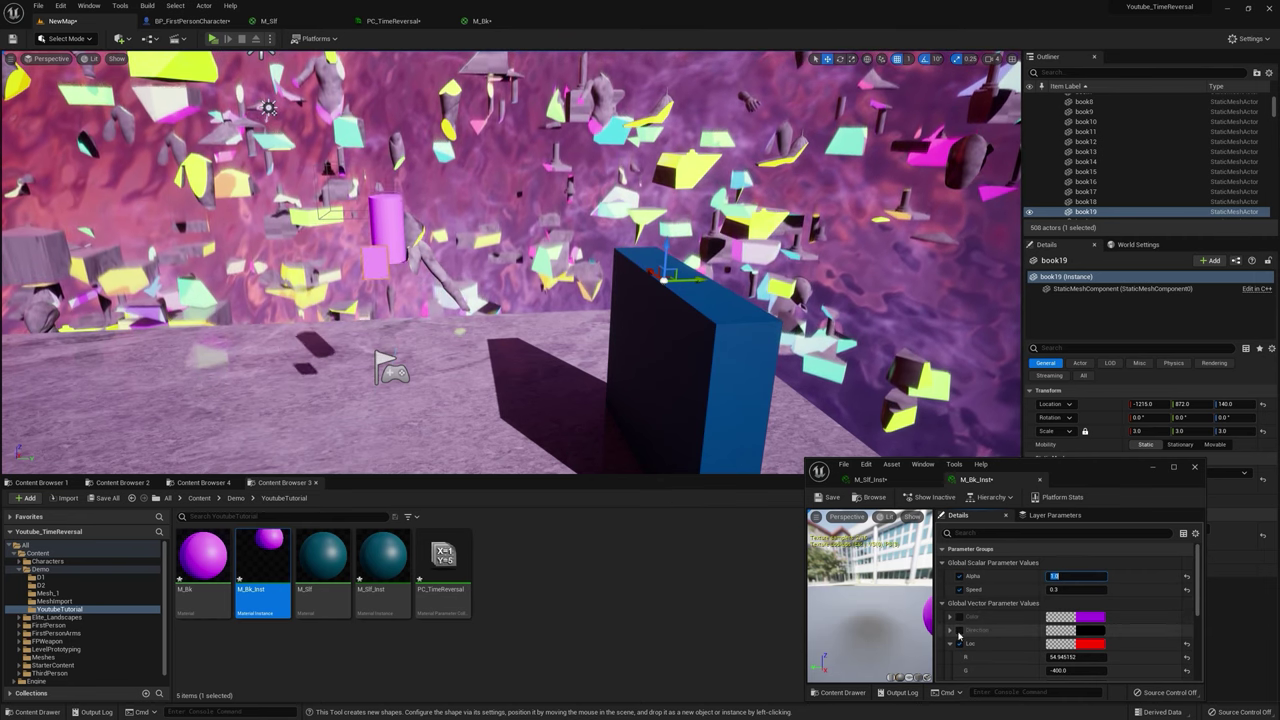
scroll(1096, 640, down, 1)
click(1069, 638)
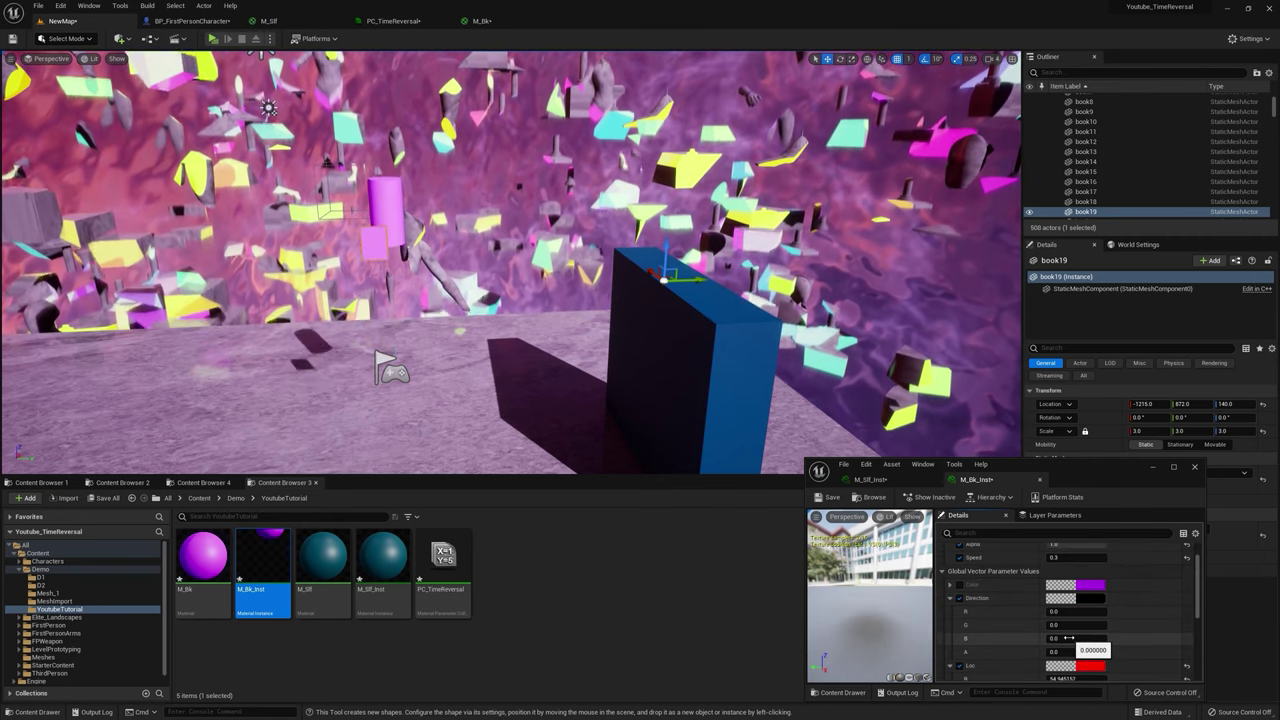
text(100)
key(Return)
click(1066, 612)
text(2)
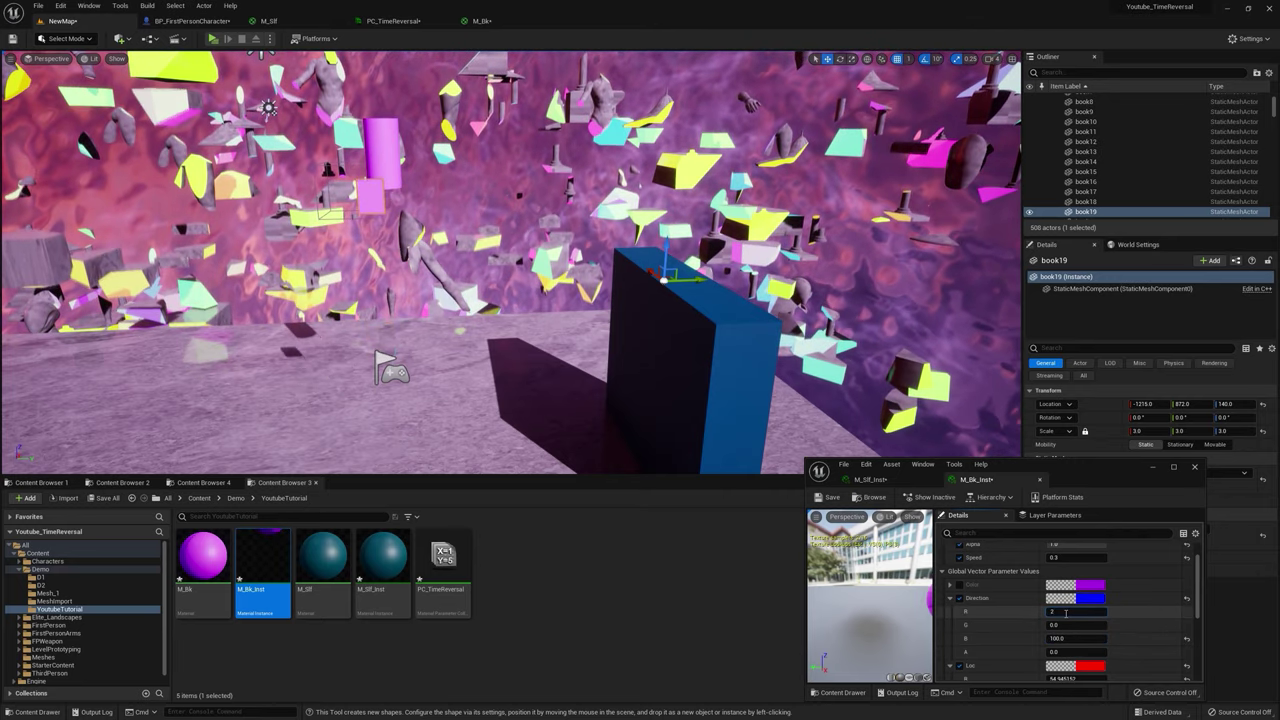
text(00)
key(Return)
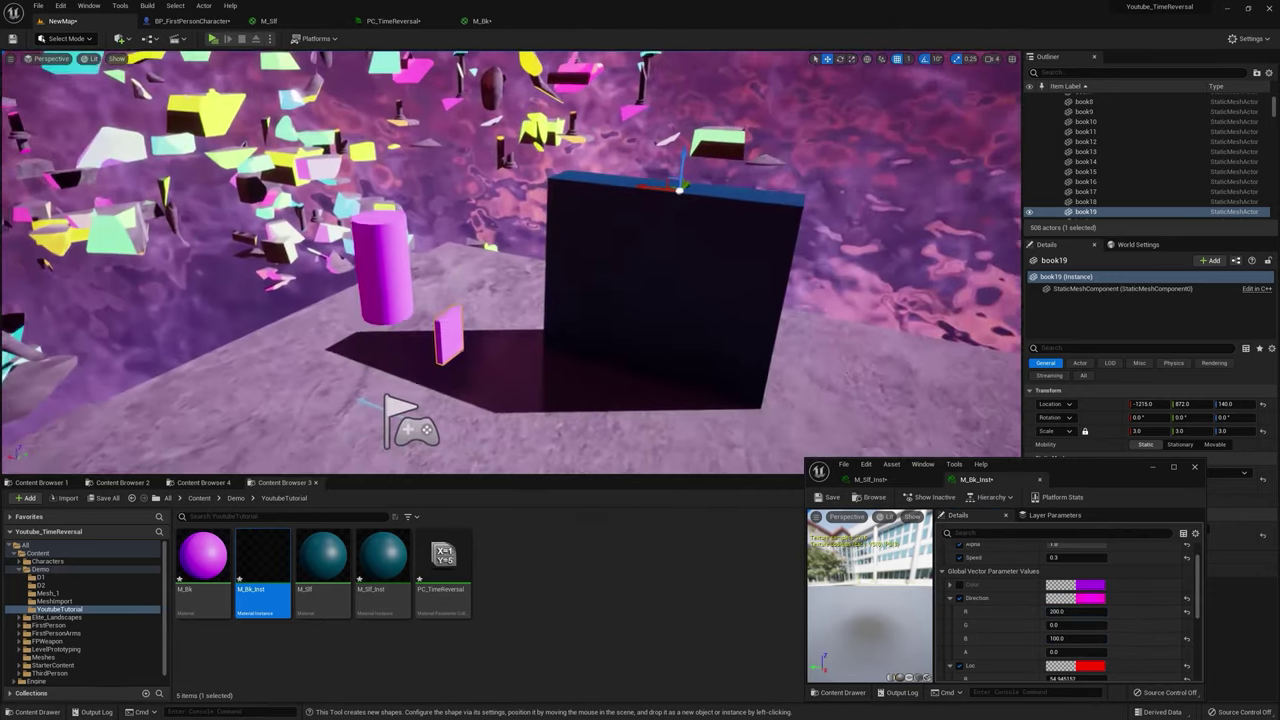
Step: Adjust the Direction parameter's R value to about 25.86 and its G value to about 0.3
right_drag(560, 300, 452, 300)
scroll(1066, 586, up, 2)
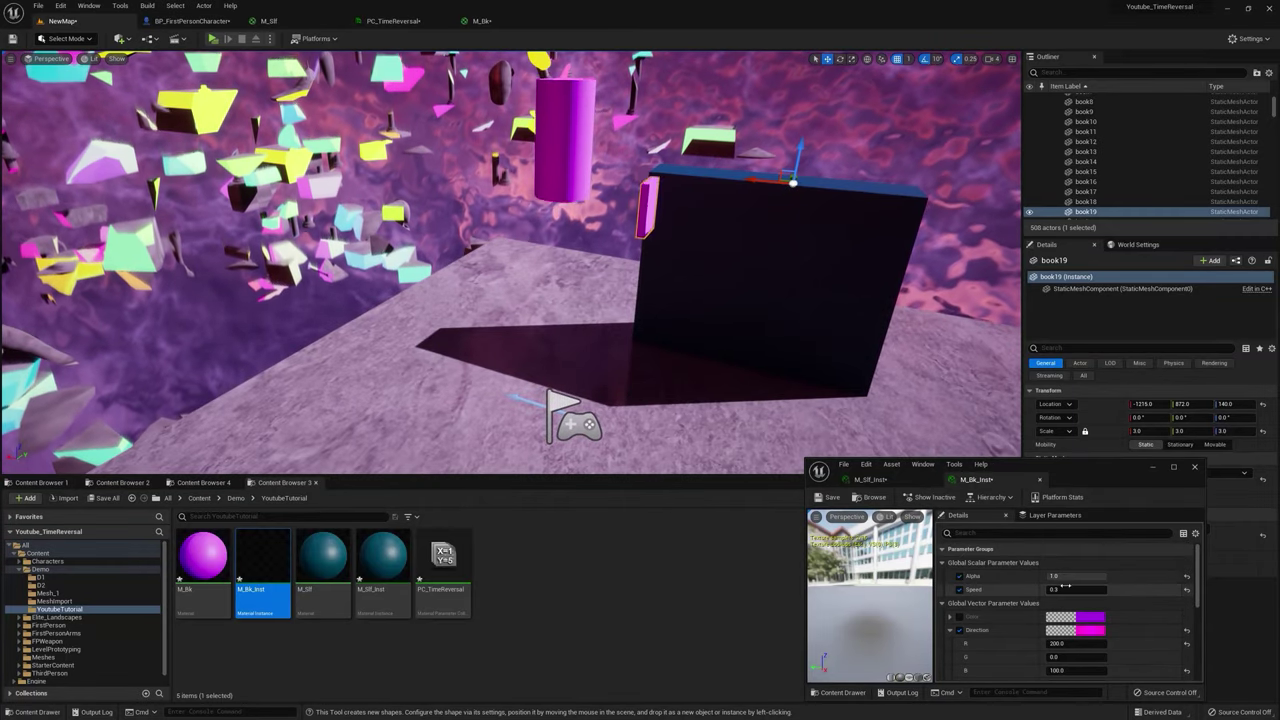
drag(1068, 644, 1040, 644)
right_drag(560, 300, 474, 262)
drag(1068, 657, 1080, 657)
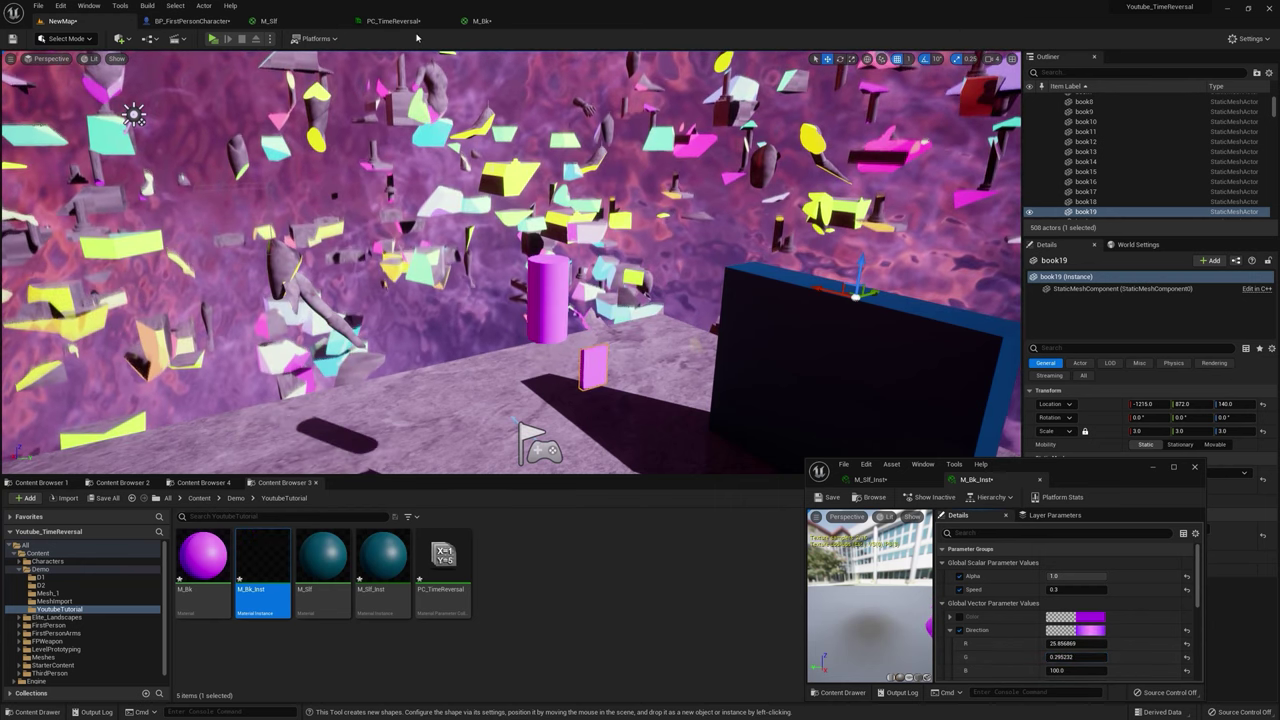
Step: In the M_Bk graph, add a ComponentMask node fed by the Random Nodes result
click(481, 20)
right_drag(698, 457, 732, 383)
drag(756, 428, 628, 346)
text(mask)
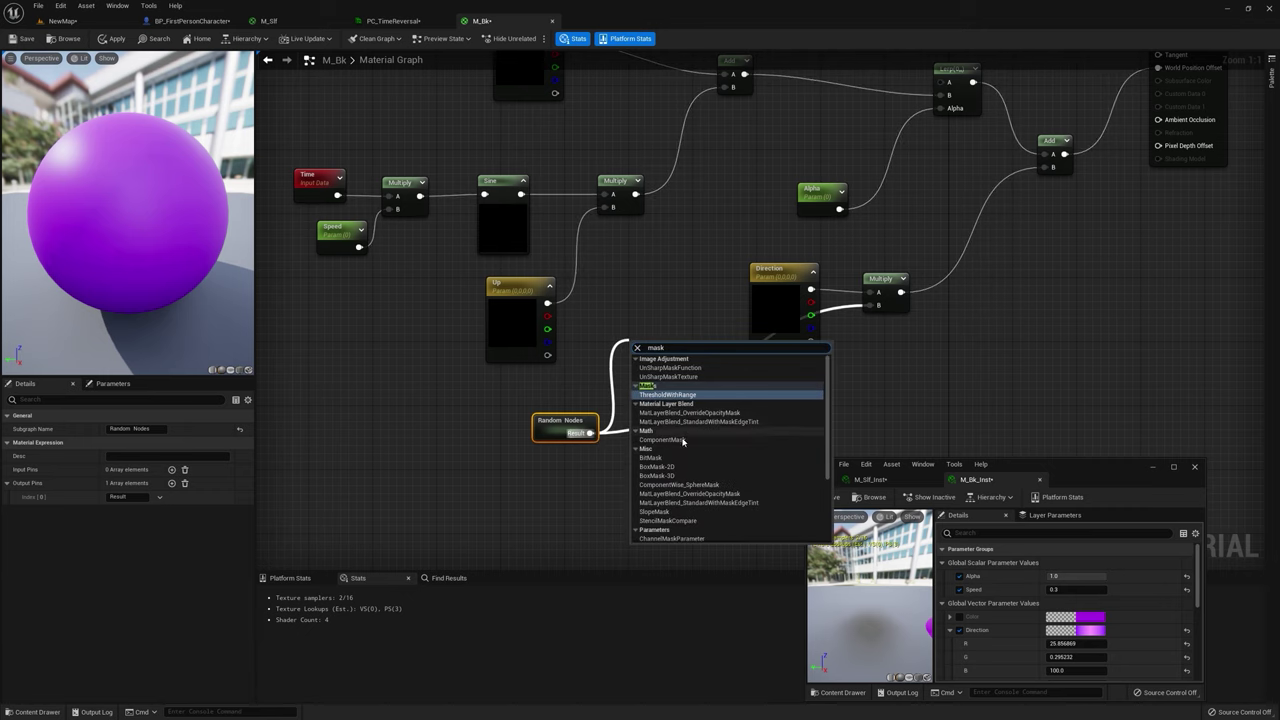
click(672, 441)
Step: Move the Random Nodes and mask nodes below the Time and Speed nodes, and limit the mask to the R channel
drag(655, 345, 631, 349)
click(644, 461)
drag(644, 464, 358, 366)
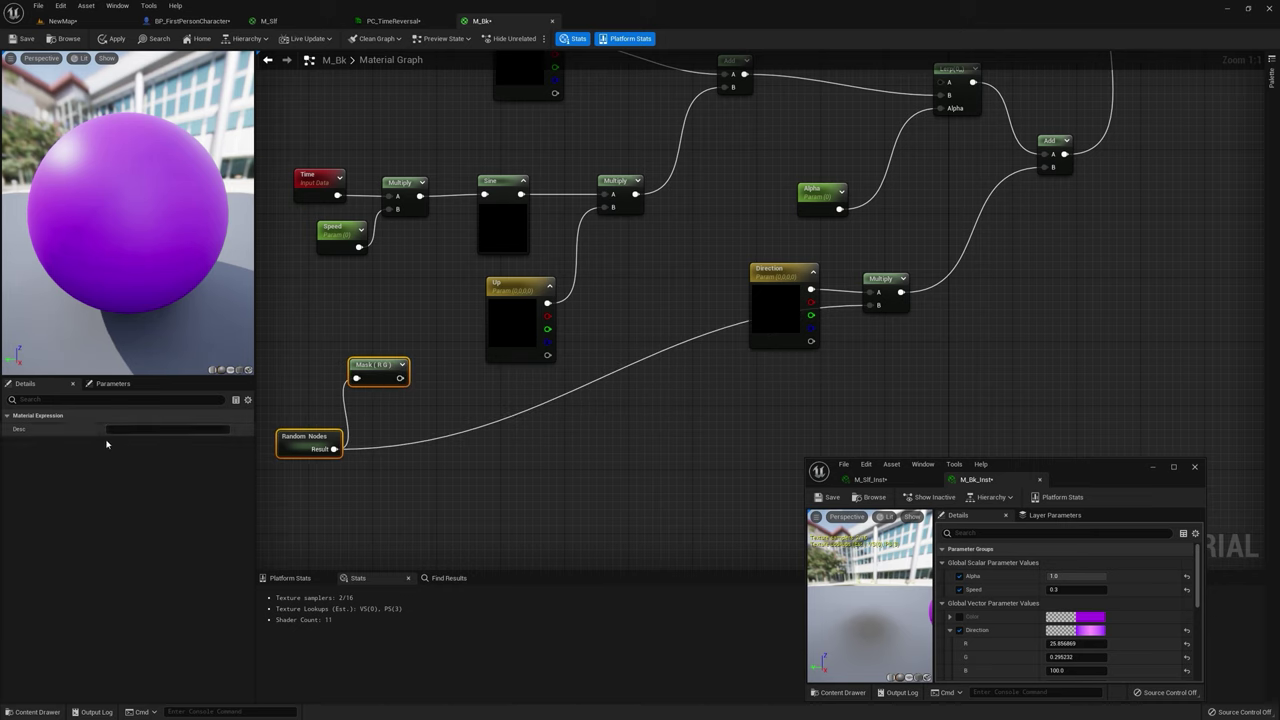
click(388, 372)
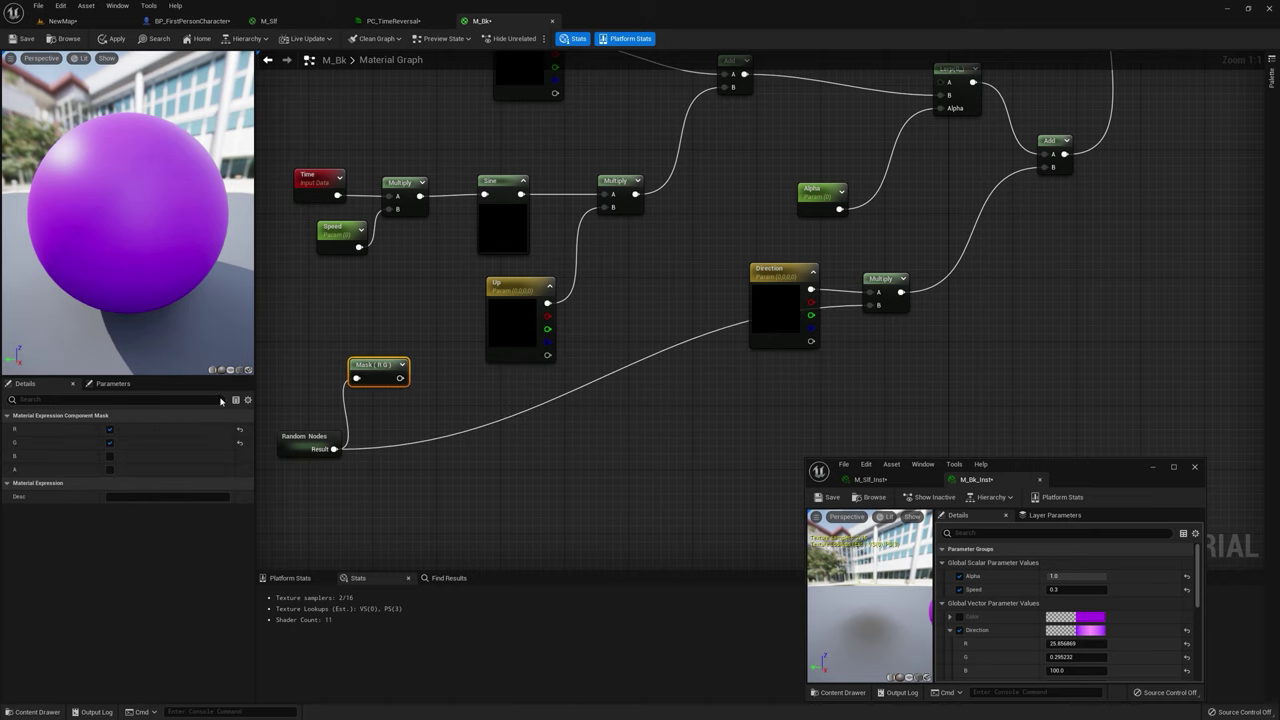
click(110, 442)
Step: Insert an Add node between the Time-Speed Multiply and the Sine, connect the mask to its B input, and apply the material
right_drag(358, 244, 481, 259)
drag(519, 269, 521, 267)
drag(519, 207, 607, 209)
key(a)
click(525, 212)
drag(516, 394, 545, 222)
click(110, 40)
Step: In the NewMap level, set M_Bk_Inst's Alpha to 0 and duplicate the cylinder farther along the top of the blue box
click(105, 20)
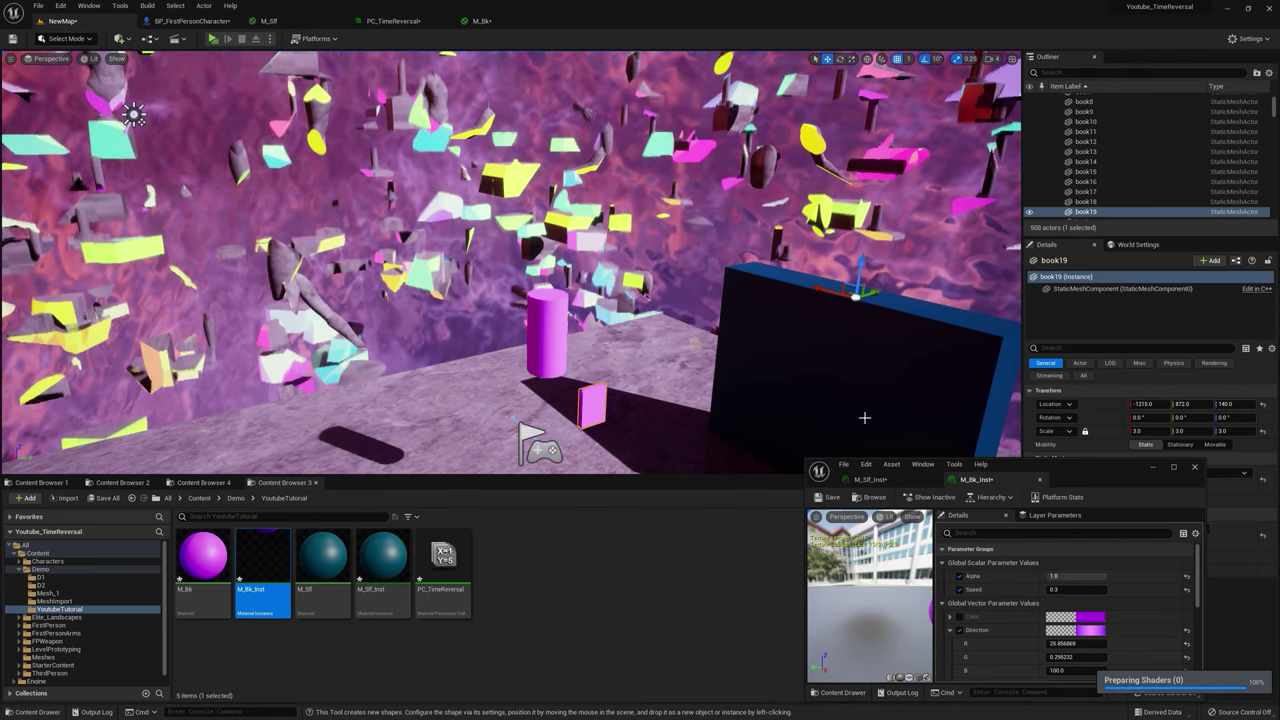
click(1076, 575)
text(0)
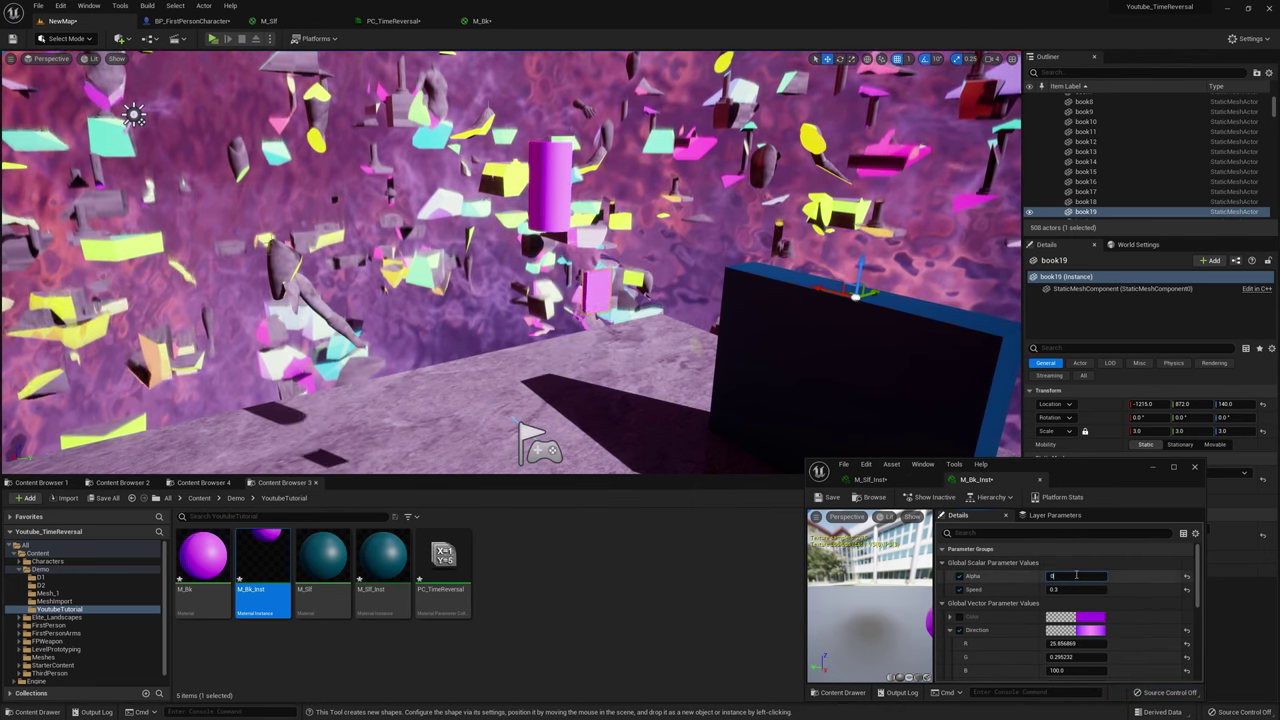
key(Return)
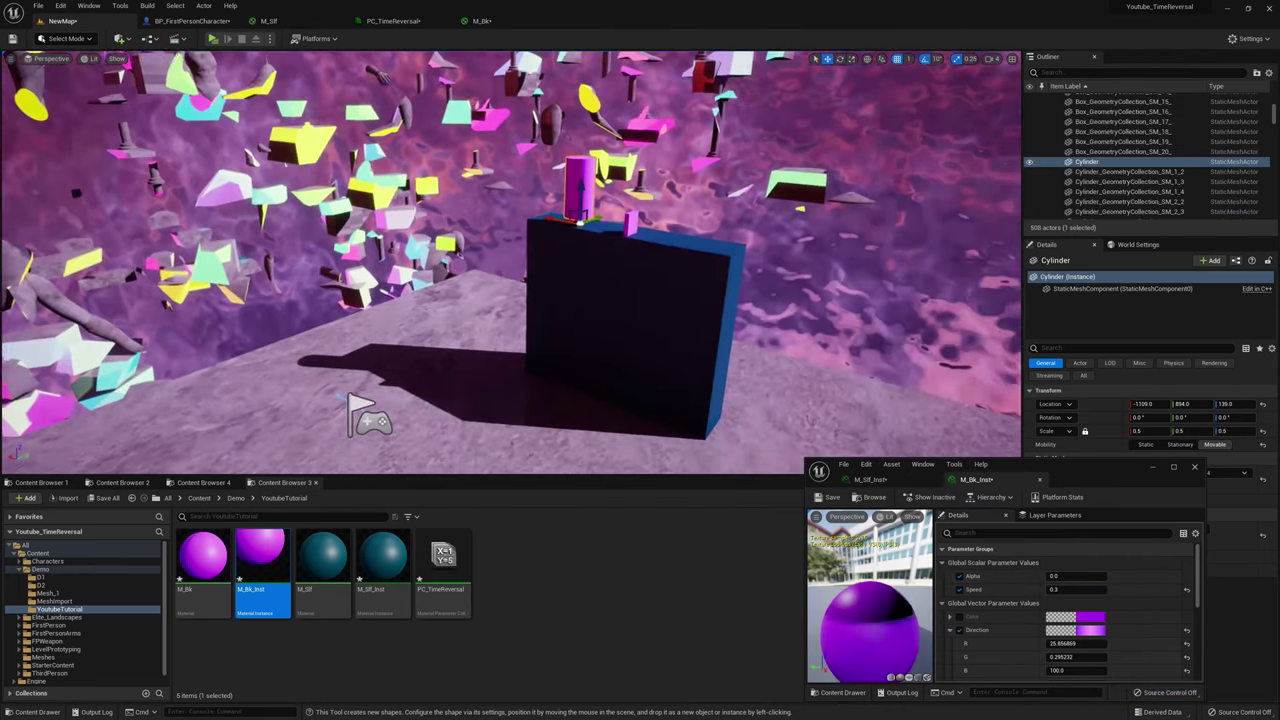
alt+drag(561, 219, 655, 205)
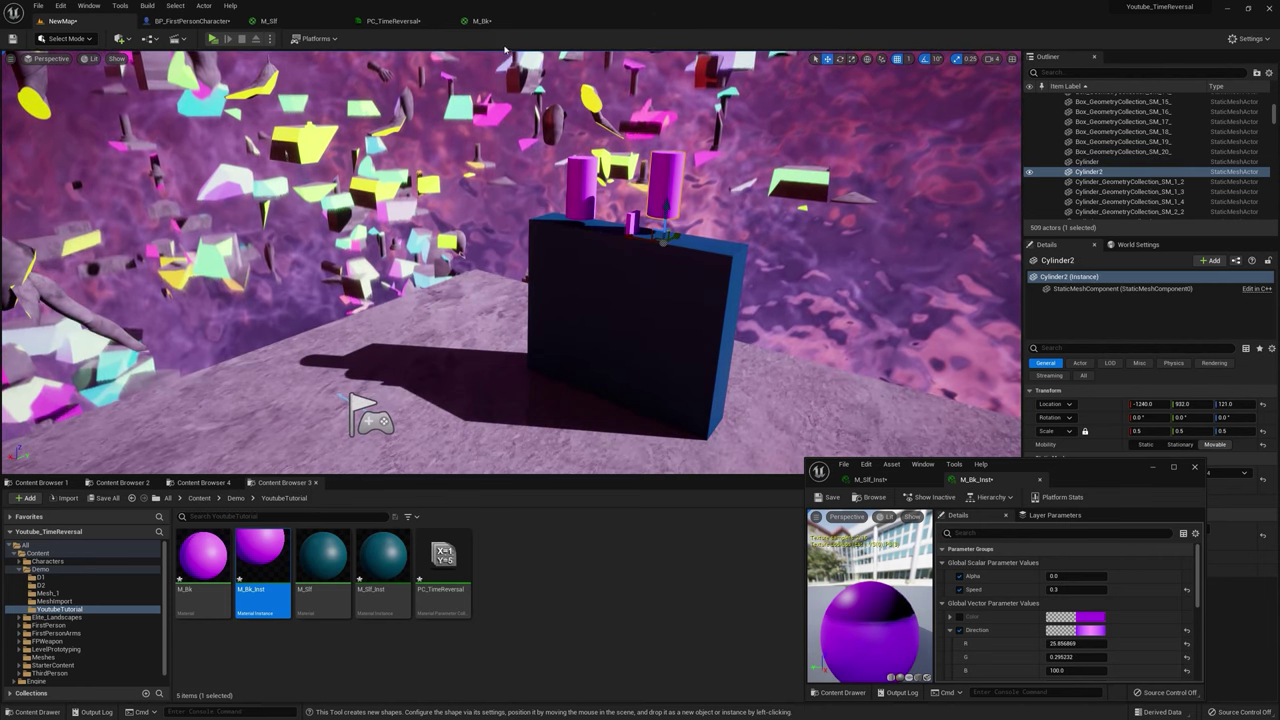
Step: In the M_Bk graph, insert a Lerp between the Direction Multiply and the B input of the final Add
click(482, 21)
right_drag(1094, 290, 823, 290)
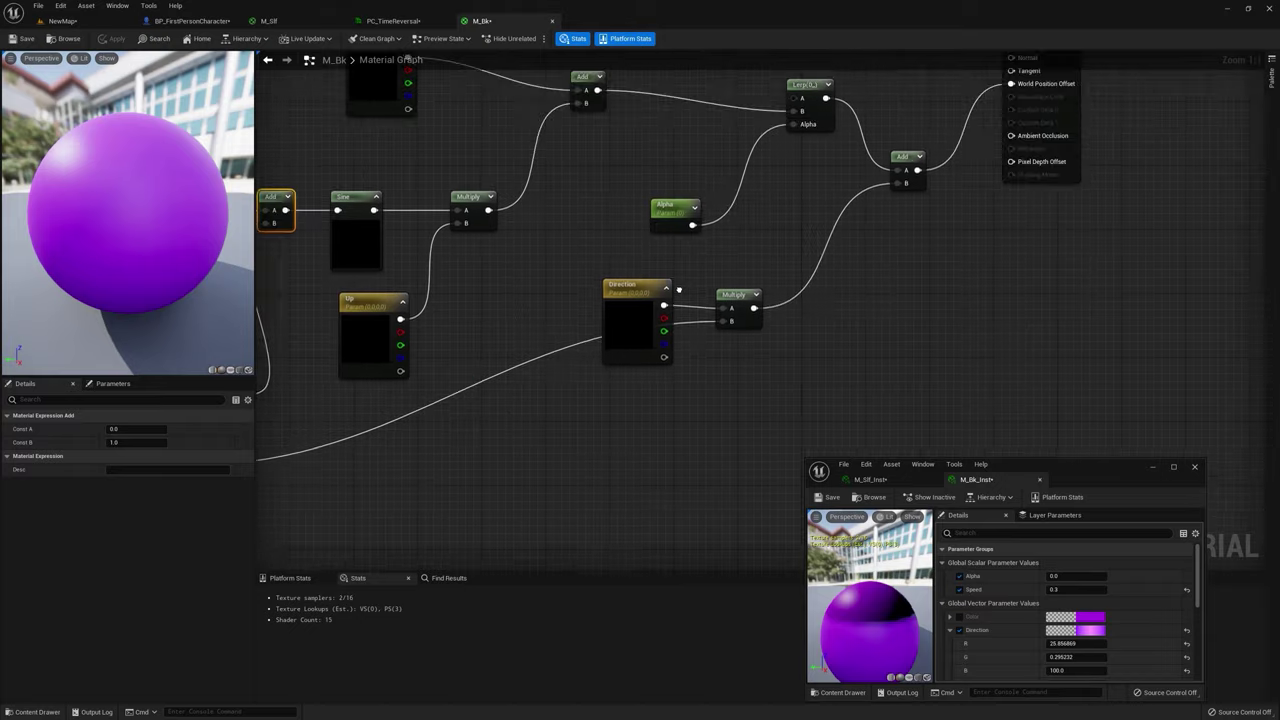
click(818, 280)
drag(752, 308, 896, 184)
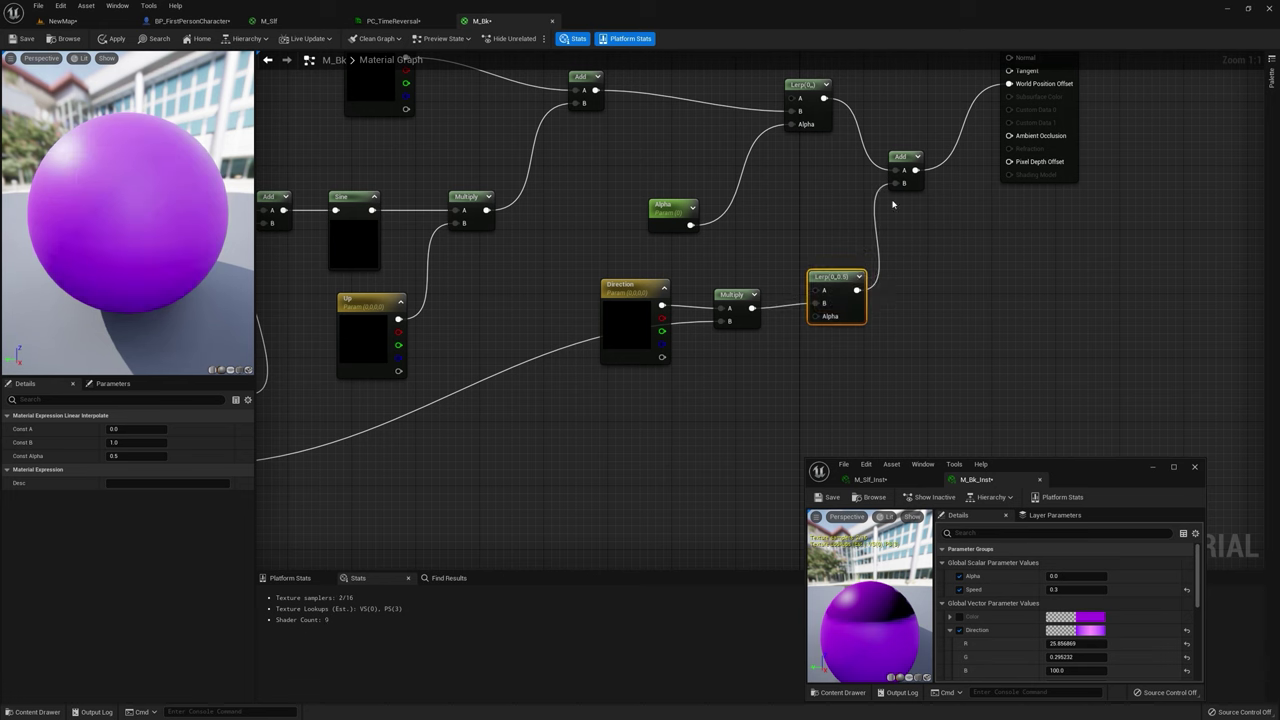
Step: Add a scalar parameter named Alpha 2, connect it to the new Lerp's Alpha input, and apply the material
click(727, 393)
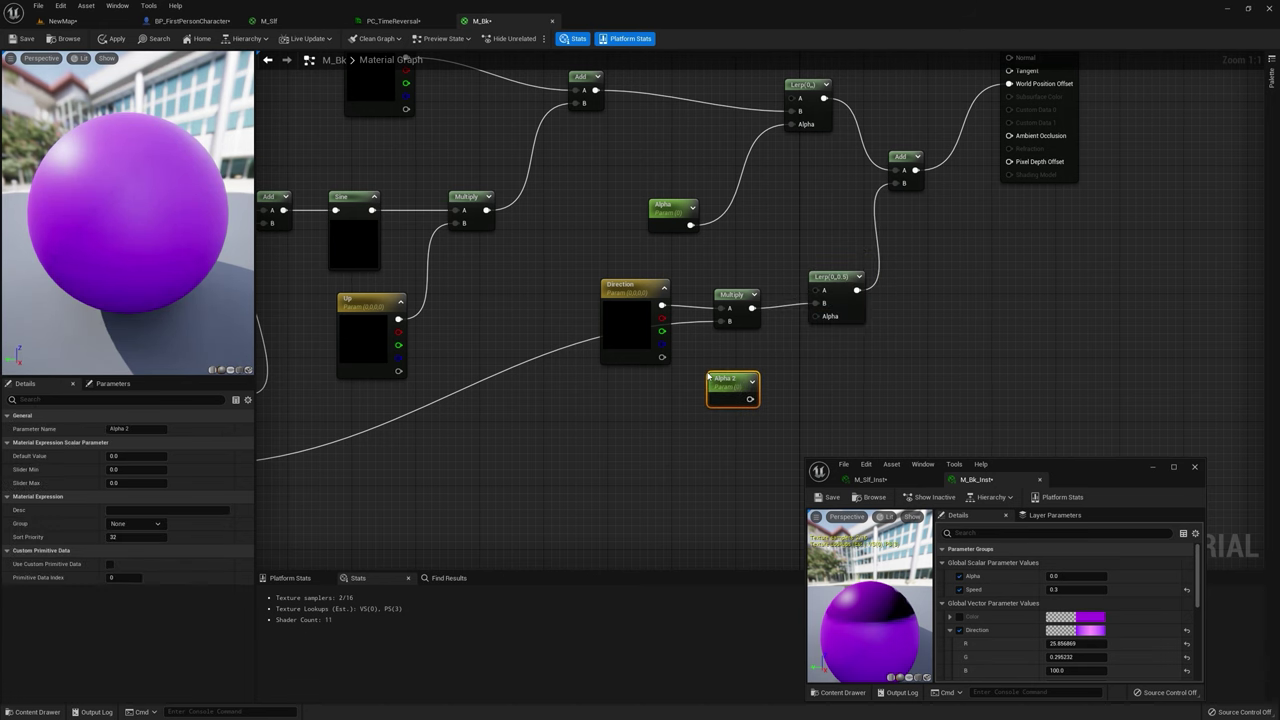
drag(752, 398, 816, 316)
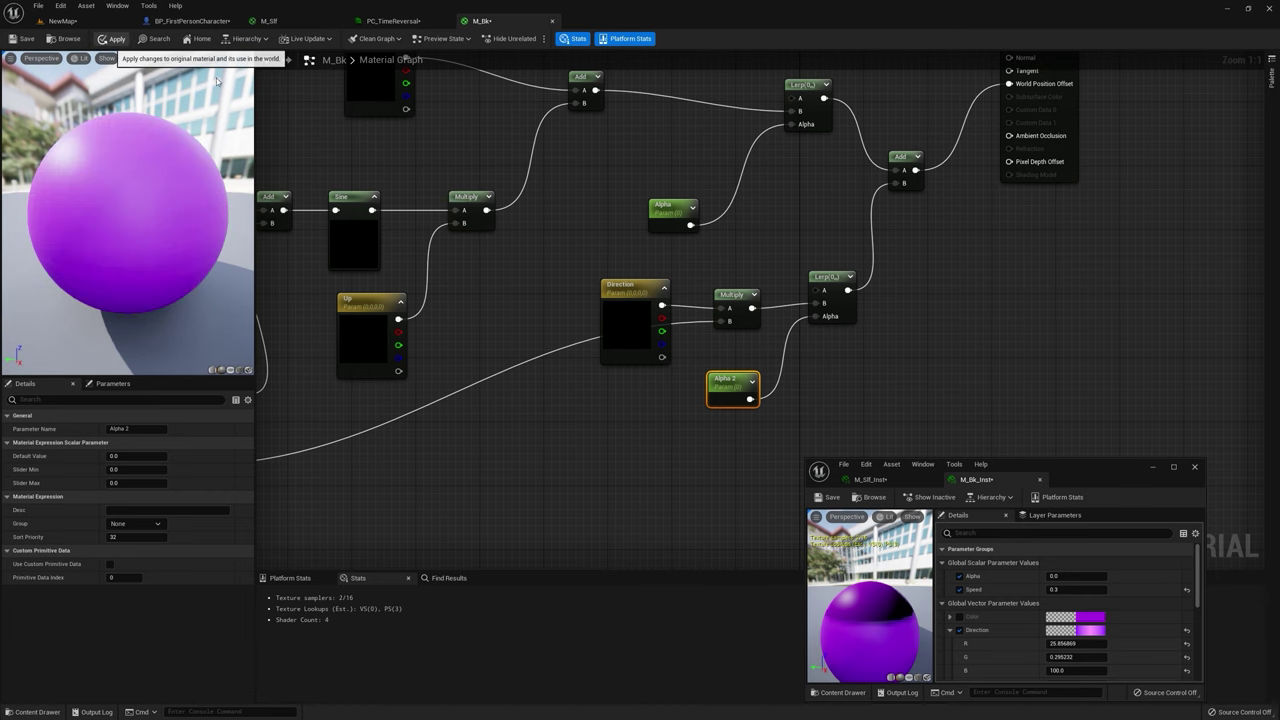
click(116, 38)
Step: In the NewMap level, enable M_Bk_Inst's Alpha 2 override, test it at 1, and return it to 0
click(62, 20)
click(960, 589)
click(1078, 590)
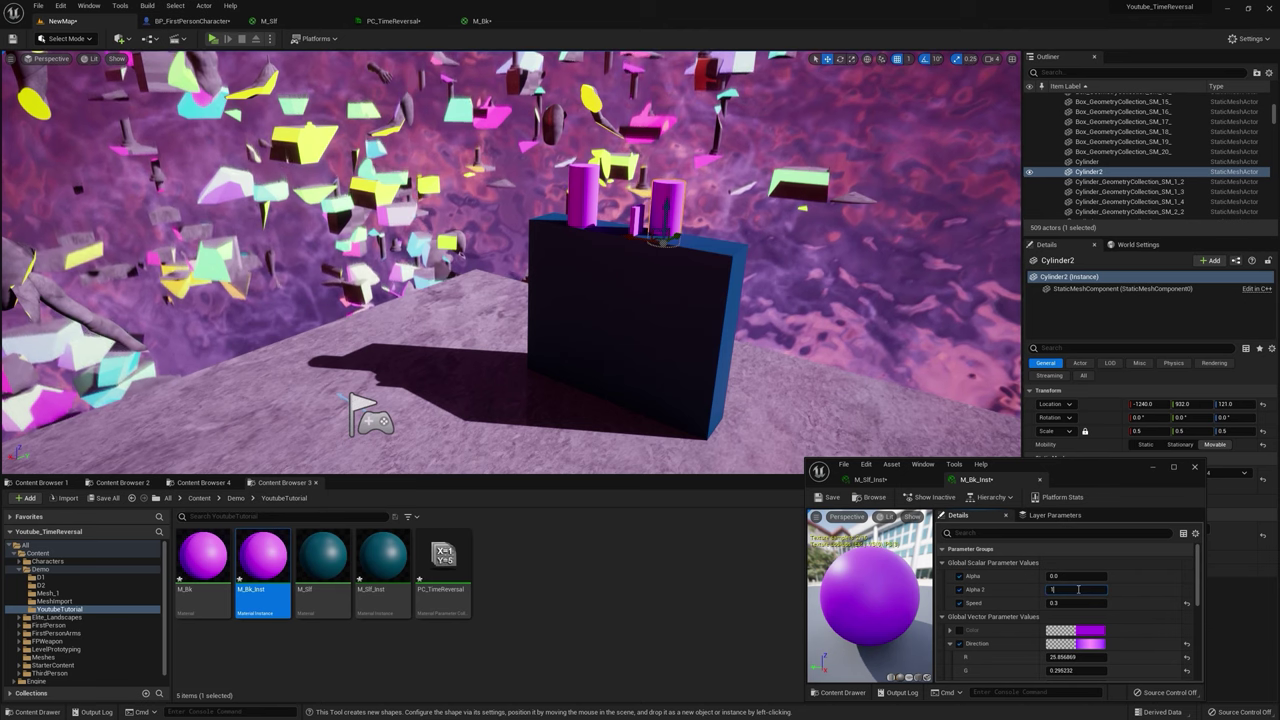
text(1)
key(Return)
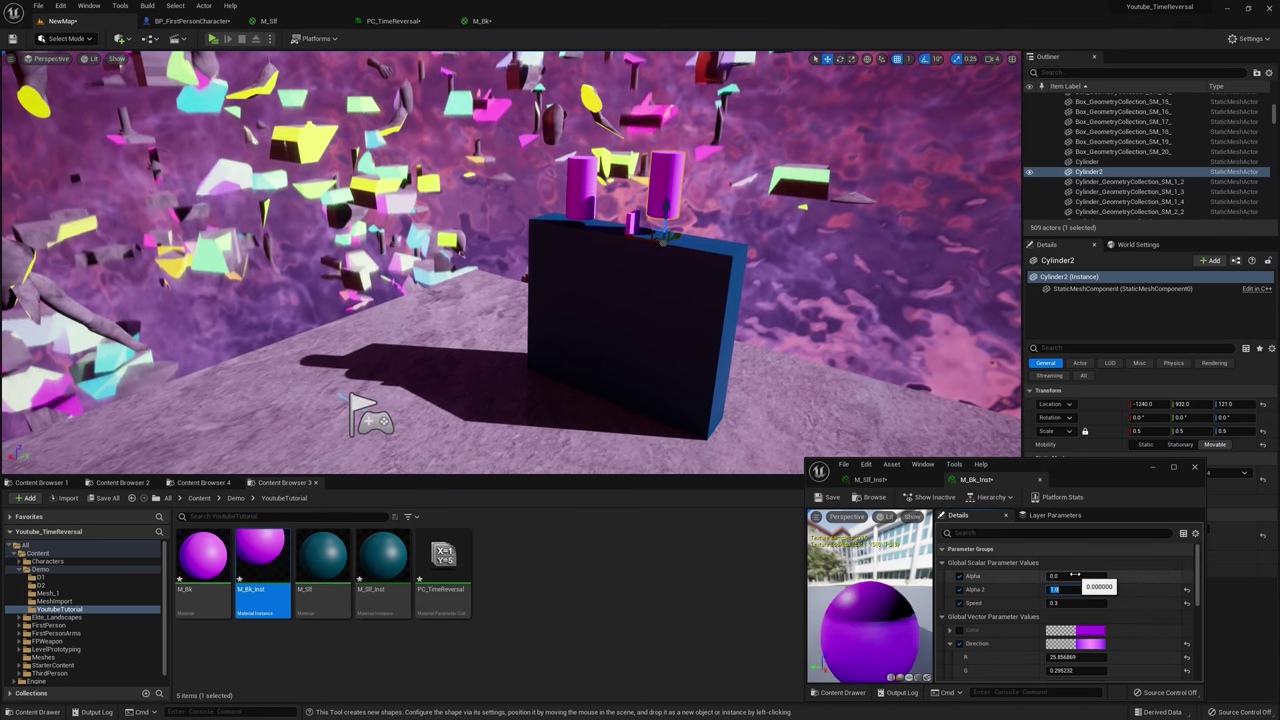
key(Return)
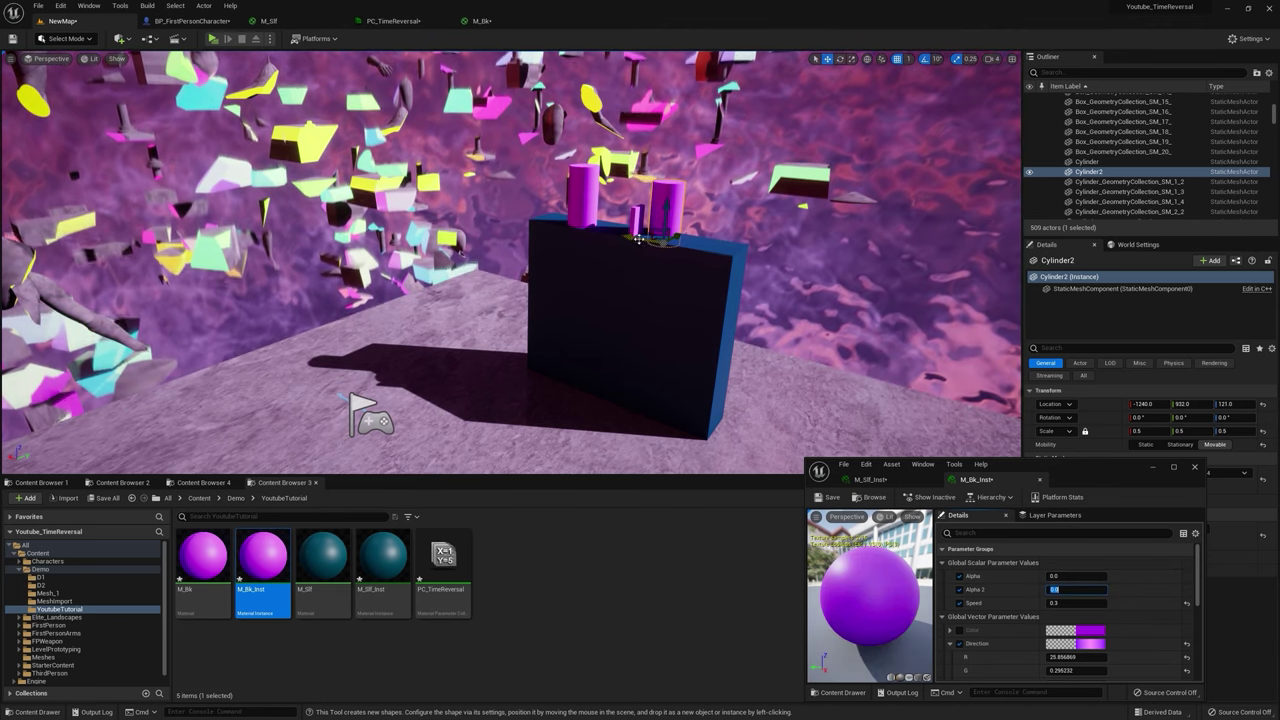
Step: Duplicate the selected cylinder and place the copy near the front end of the blue box's top
key(w)
right_drag(560, 300, 635, 310)
alt+drag(545, 222, 591, 247)
key(s)
right_drag(603, 254, 648, 261)
Step: Set Alpha and Alpha 2 to 1 in M_Bk_Inst, and adjust Loc to R about 184.46 and G about -504.61
click(1074, 590)
text(1)
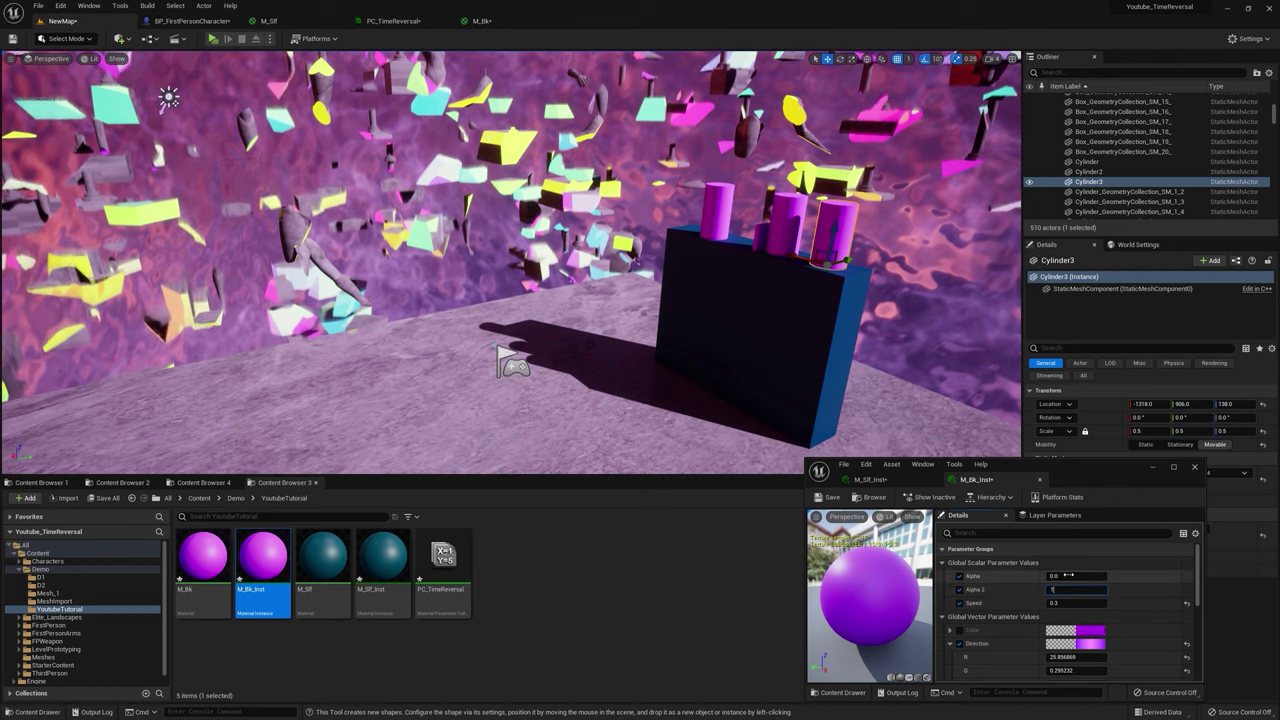
key(Return)
text(1)
key(Return)
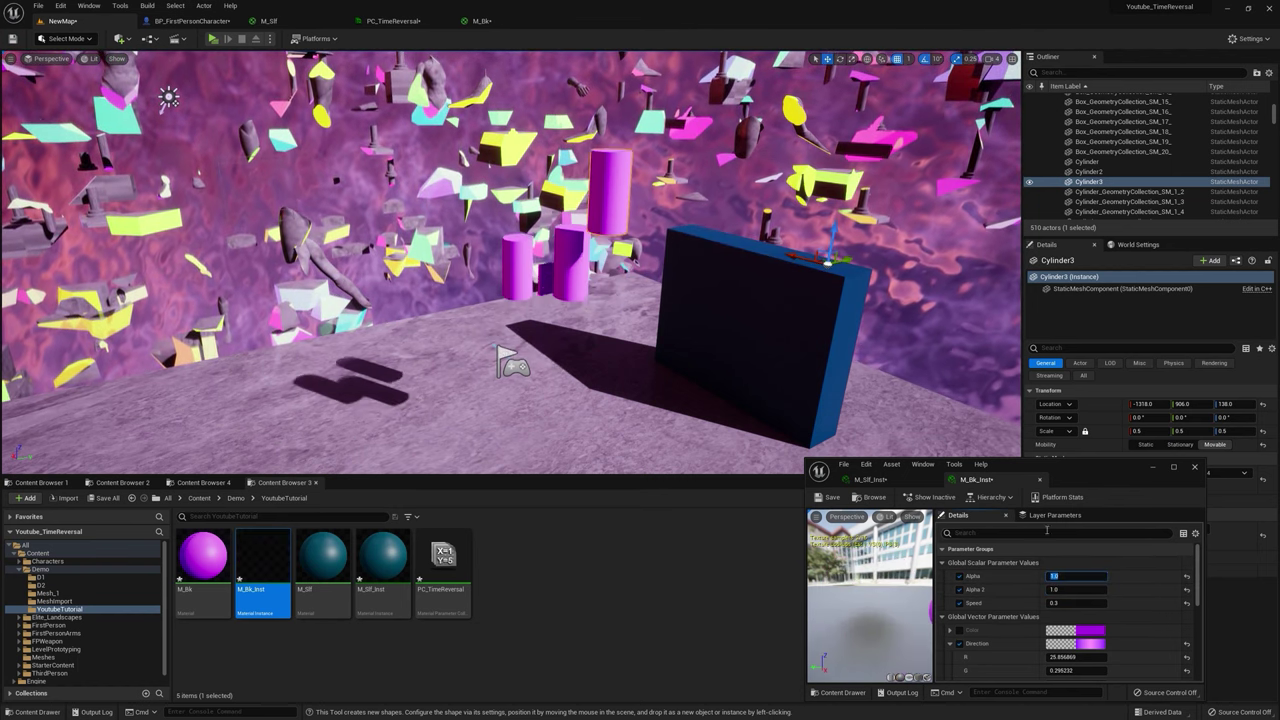
scroll(1090, 600, down, 3)
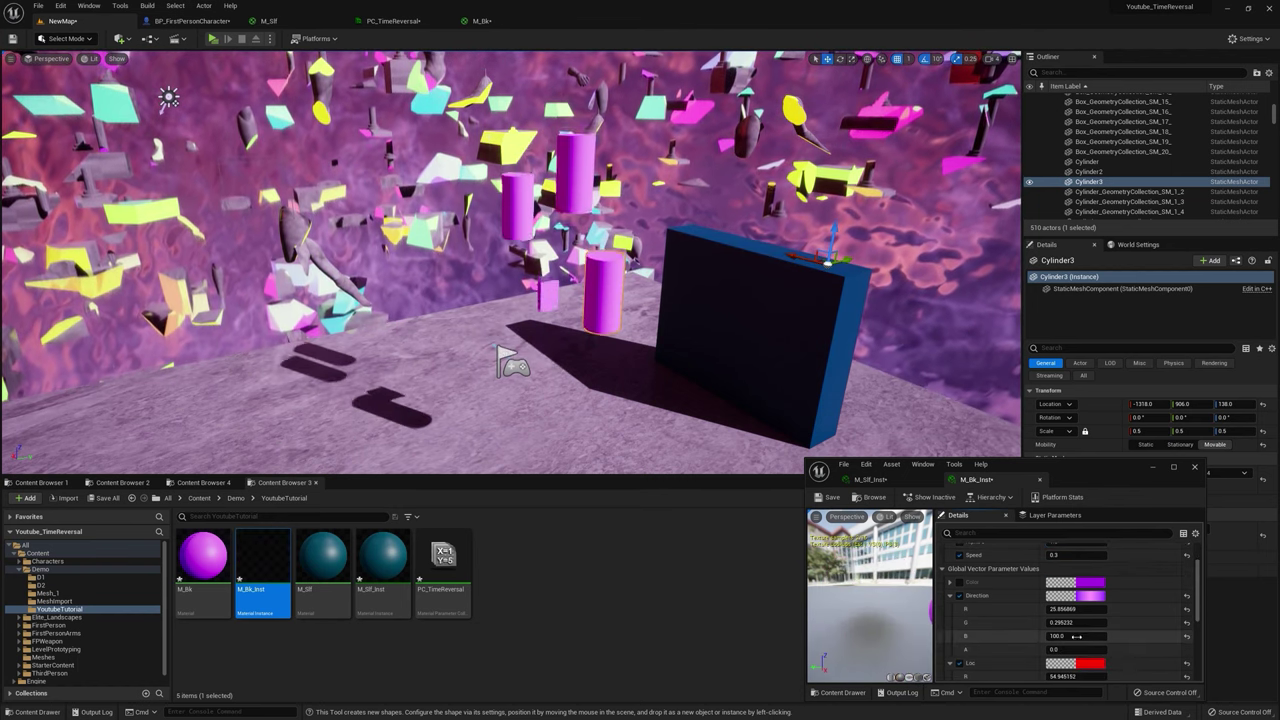
drag(1076, 629, 1038, 641)
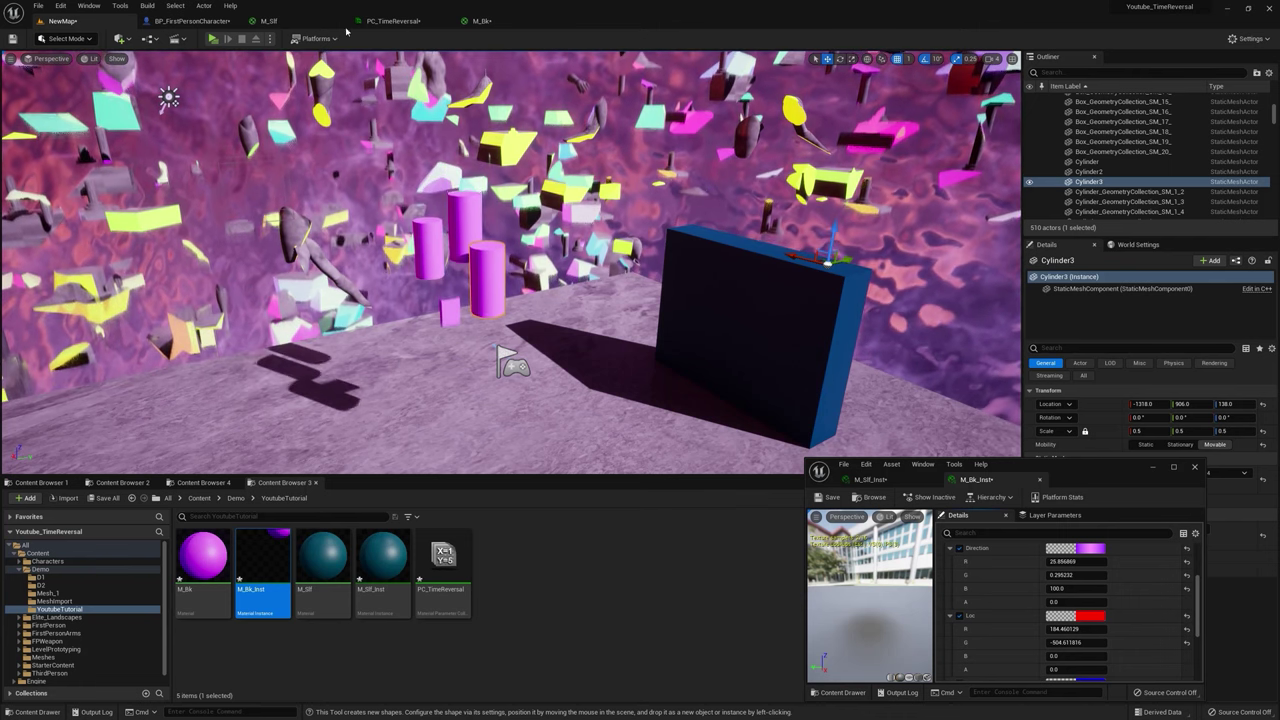
Step: In the M_Slf graph, set the B constant of the Multiply after the 1-x node to 4 and apply the material
click(268, 20)
right_drag(431, 318, 811, 349)
scroll(811, 349, down, 2)
right_drag(551, 317, 871, 317)
scroll(694, 291, up, 2)
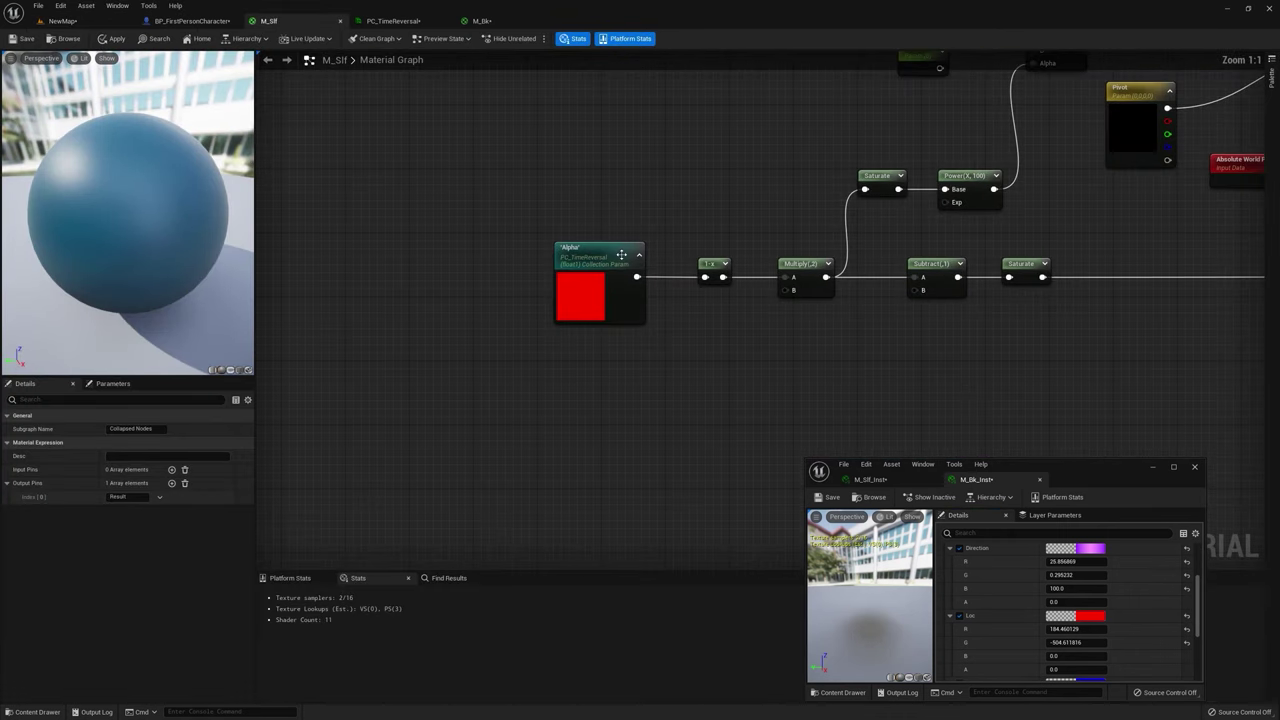
click(806, 284)
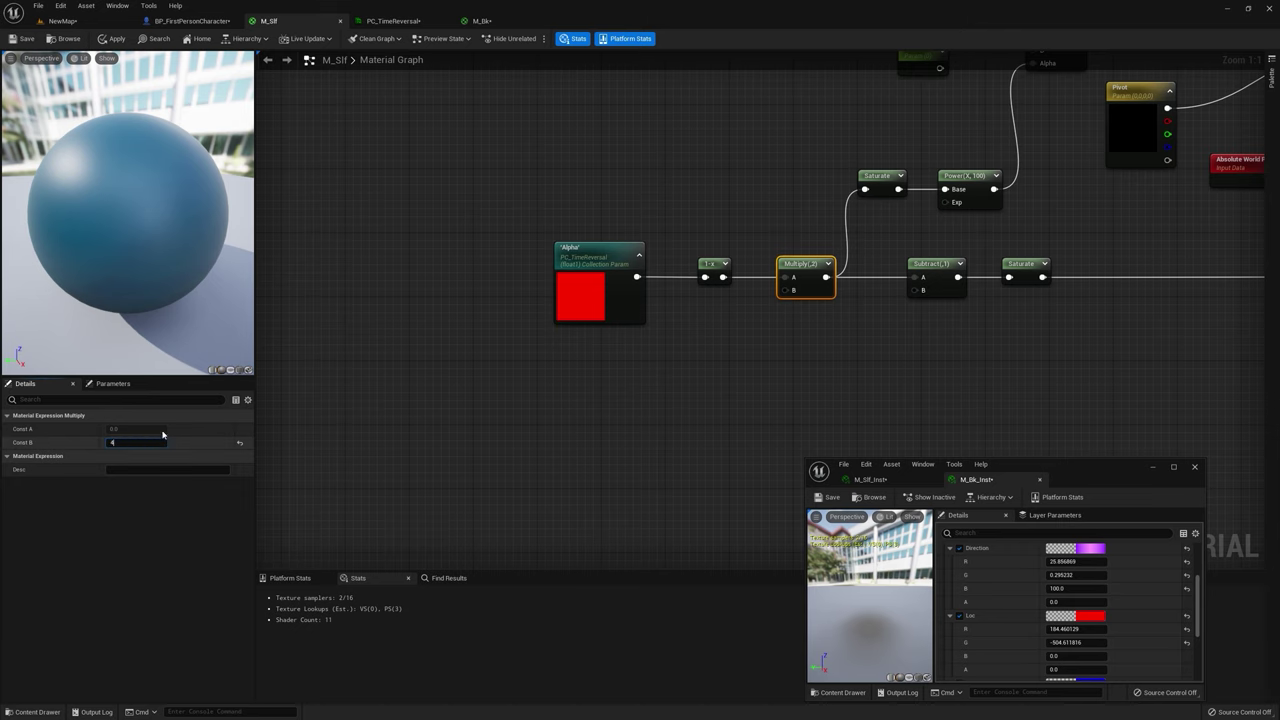
key(Return)
right_drag(863, 272, 623, 403)
right_drag(940, 324, 657, 337)
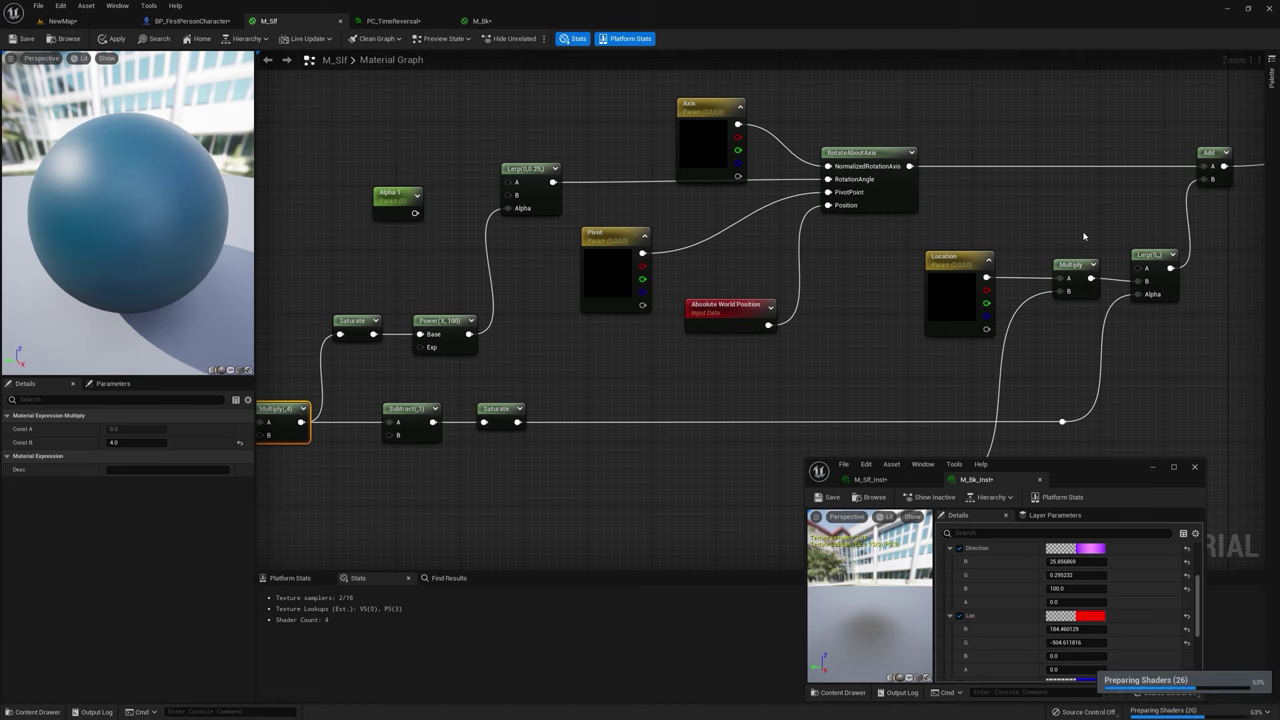
Step: Copy the Alpha collection parameter, 1-x and Multiply nodes from the M_Slf graph
click(483, 20)
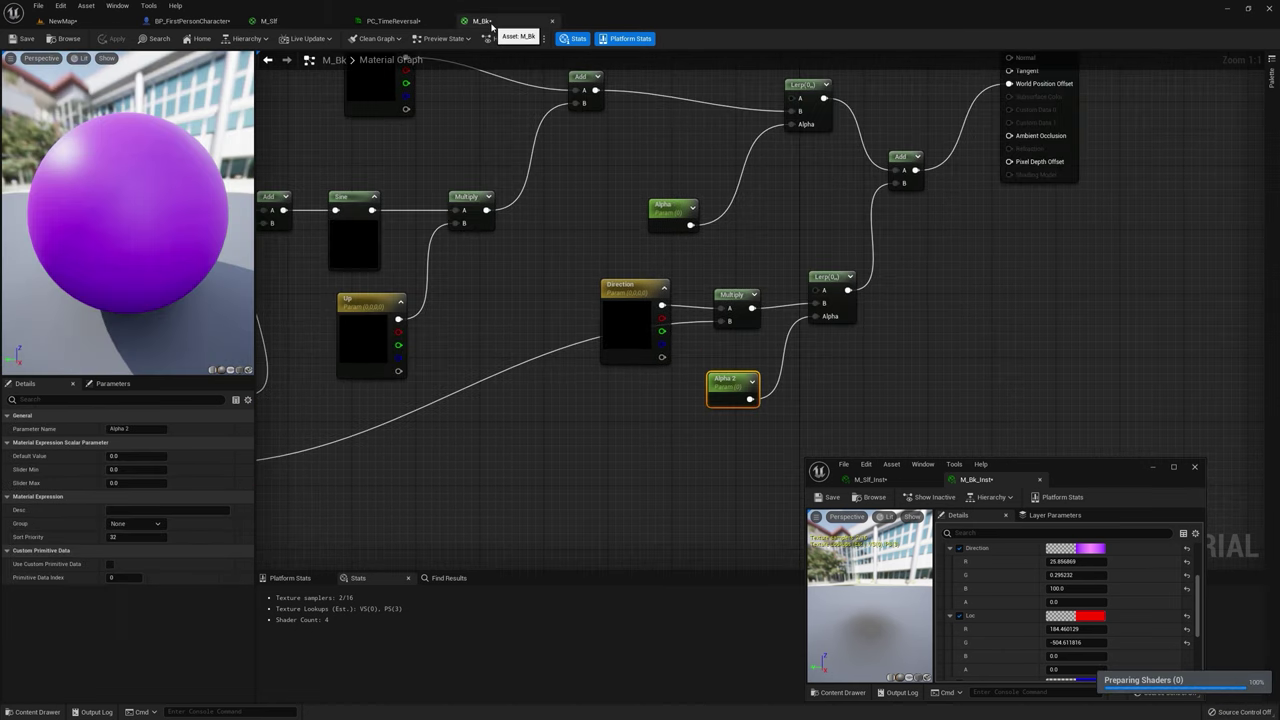
right_drag(600, 210, 628, 247)
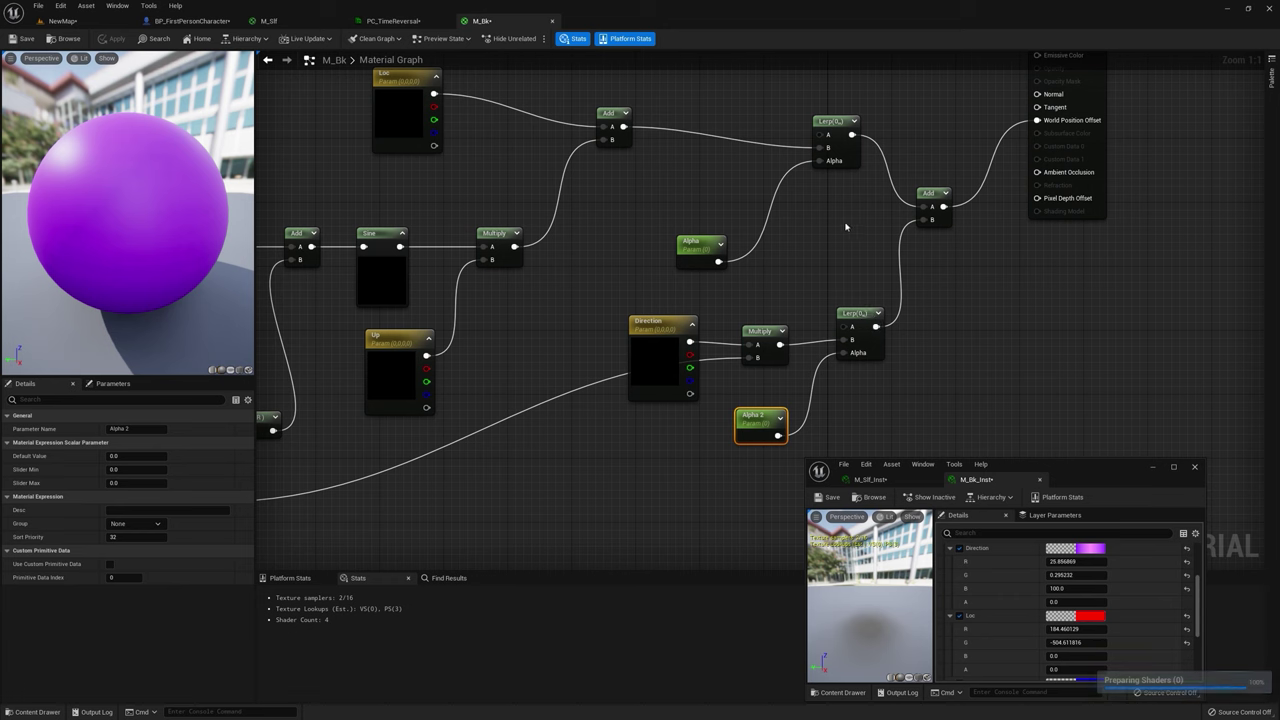
click(268, 20)
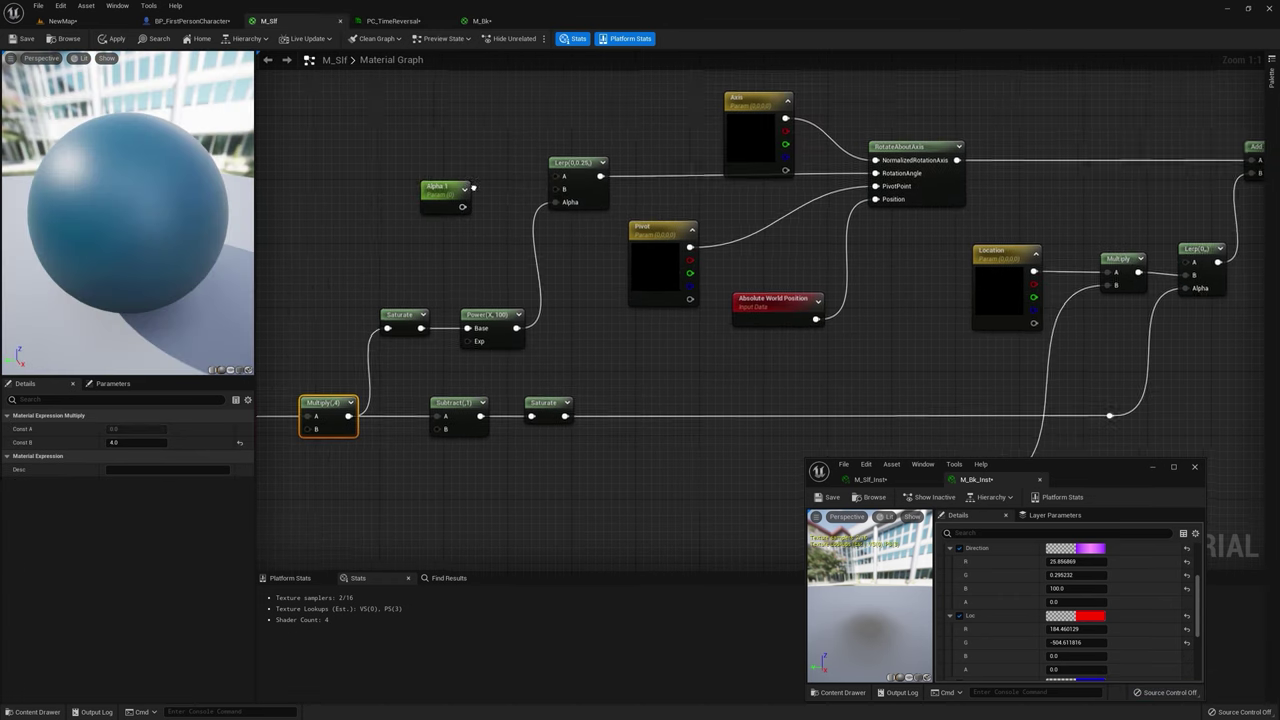
right_drag(612, 324, 641, 309)
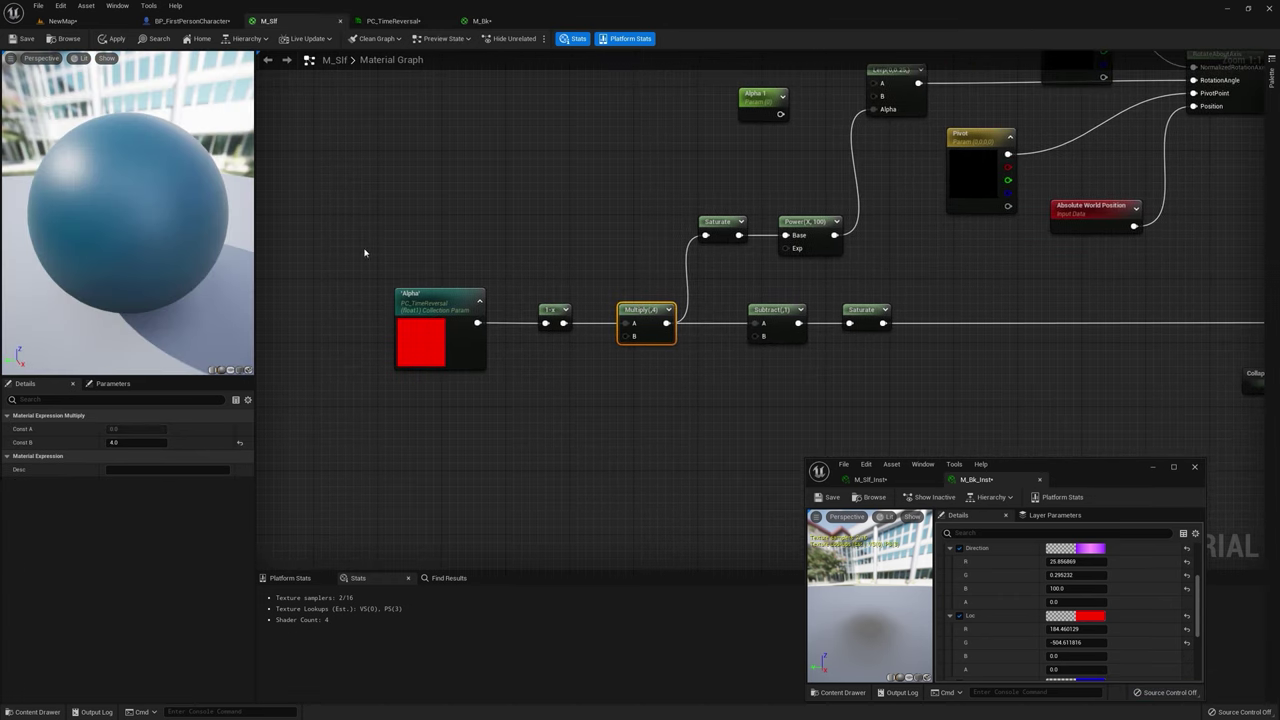
drag(649, 397, 650, 392)
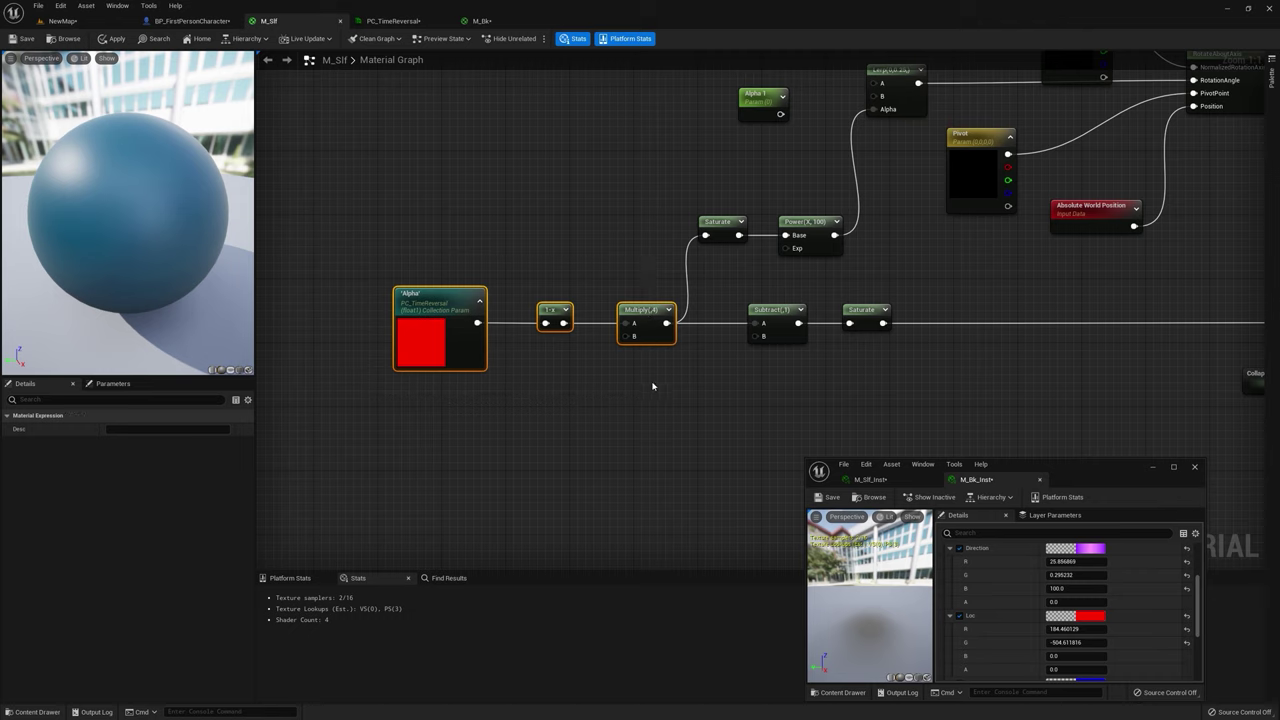
right_click(647, 316)
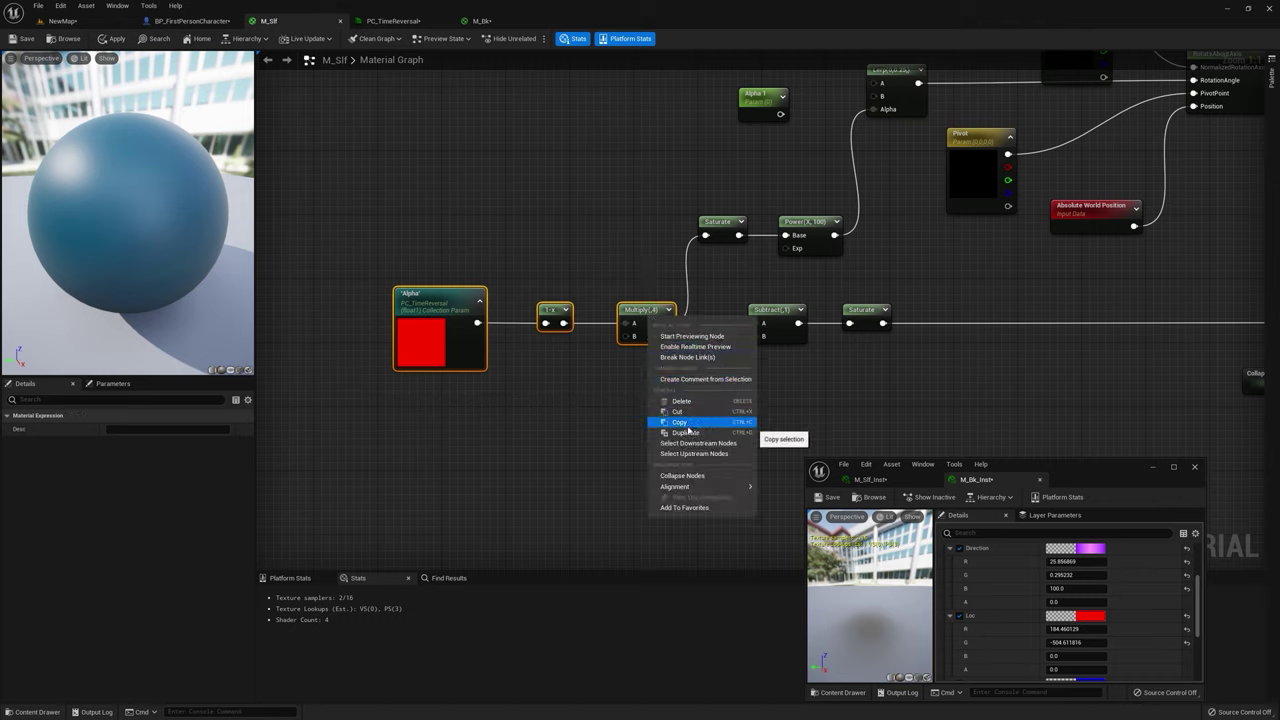
click(690, 423)
Step: Set the B constant of the Subtract node that follows the Multiply to 3
click(777, 313)
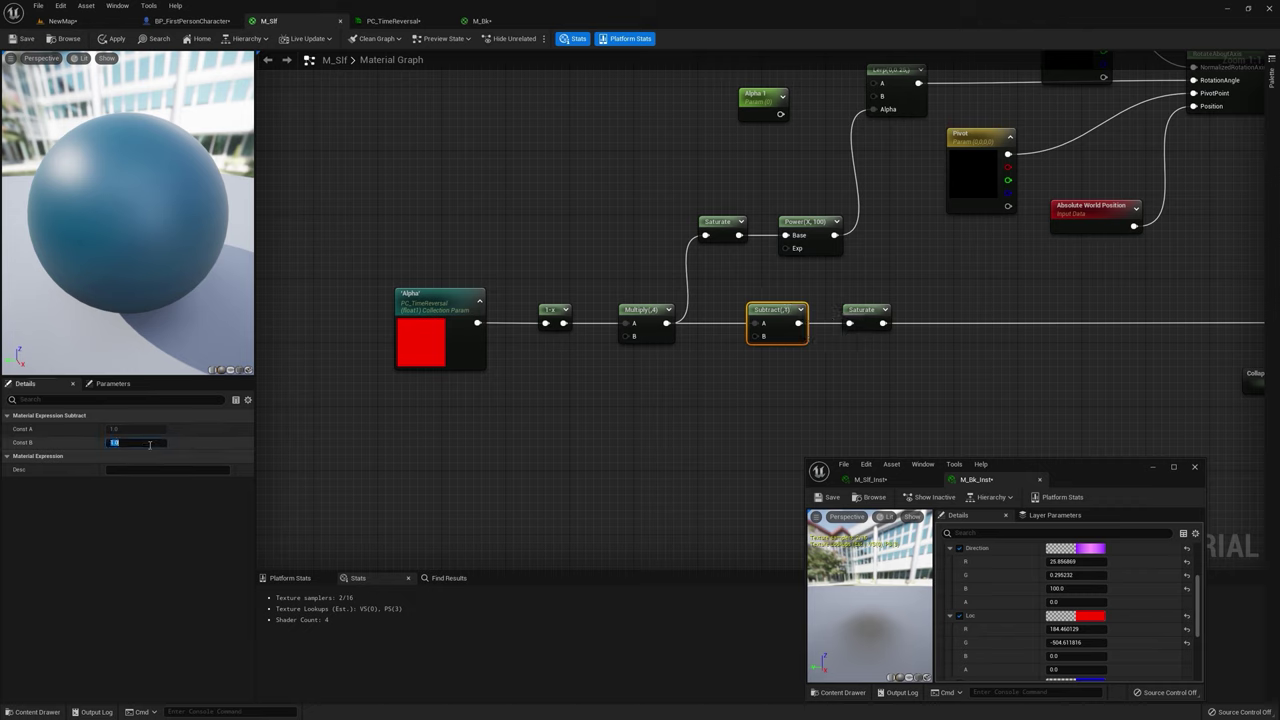
text(3)
key(Return)
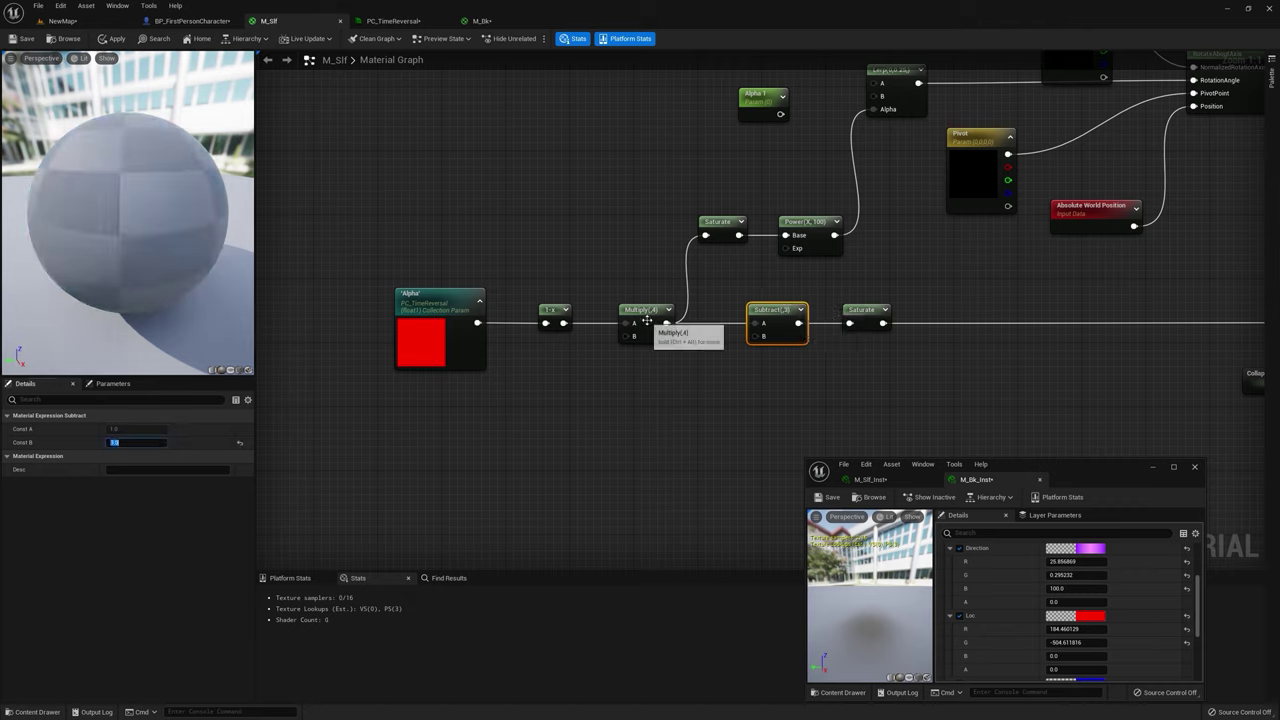
Step: Insert a Subtract node with B set to 2 between the Multiply and the upper Saturate, and apply M_Slf
drag(329, 266, 647, 226)
text(sub)
key(Return)
click(150, 444)
text(2)
key(Return)
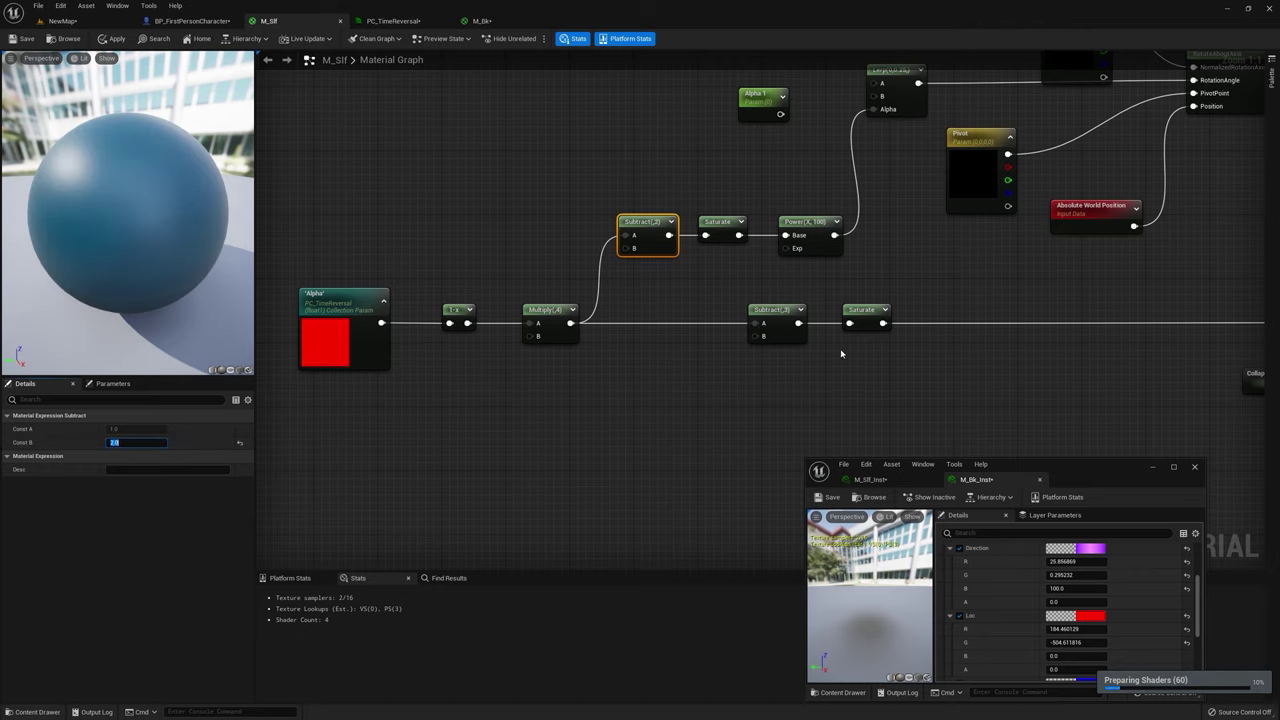
Step: In the M_Bk graph, move Random Nodes clear of the mask and paste the copied Alpha, 1-x and Multiply nodes below
click(481, 22)
right_drag(683, 361, 889, 282)
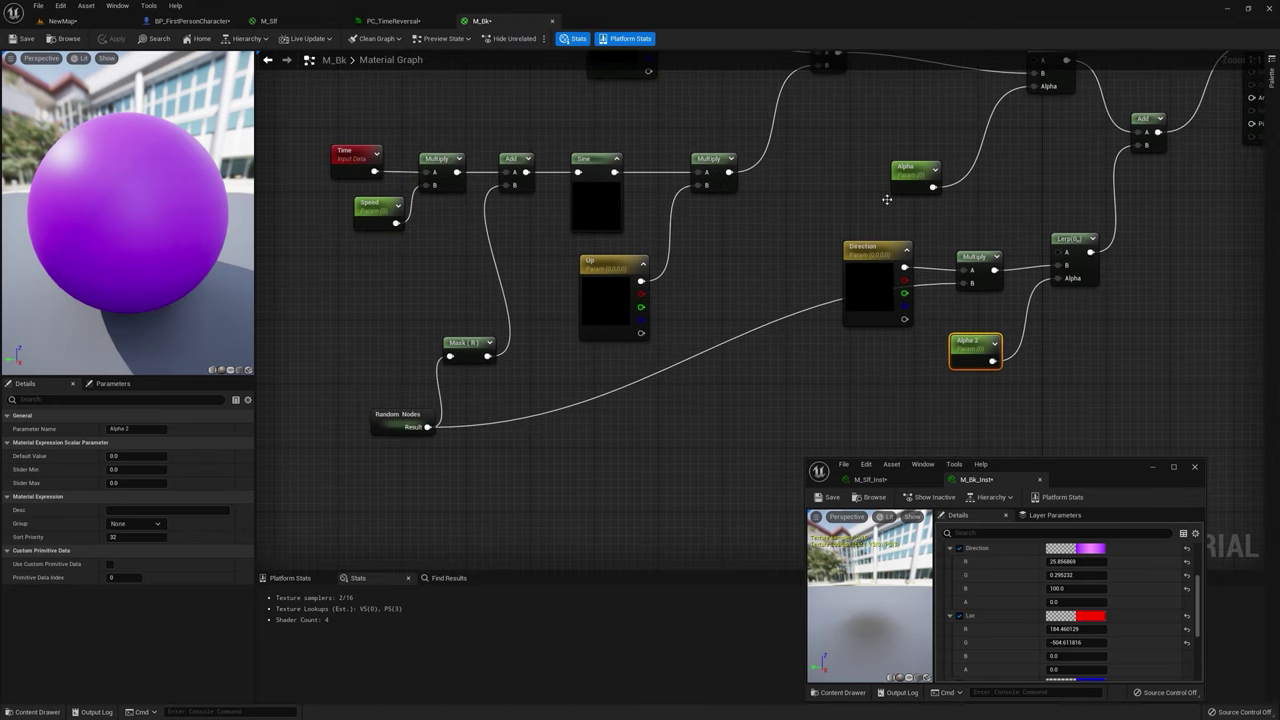
drag(416, 429, 370, 381)
click(362, 388)
drag(404, 420, 363, 373)
right_drag(521, 443, 491, 340)
click(460, 365)
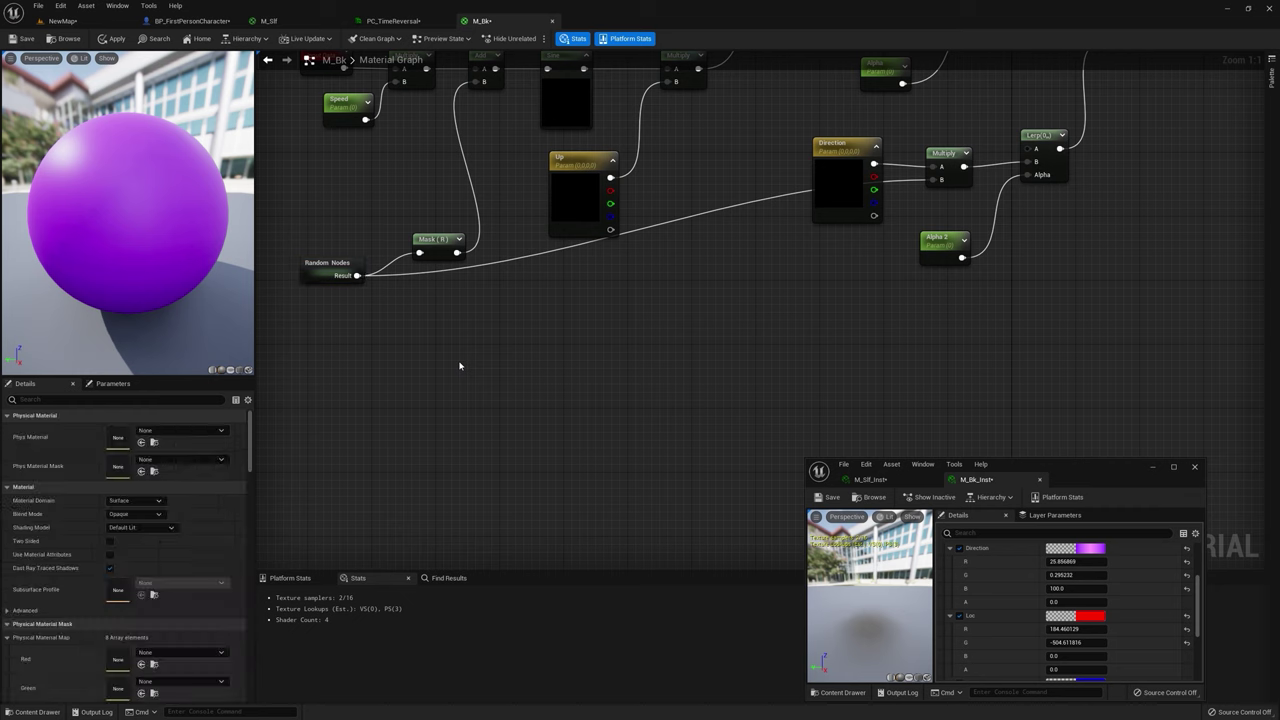
key(ctrl+v)
Step: Add a Subtract node fed by the pasted Multiply, followed by a Saturate node
drag(591, 380, 633, 377)
text(sub)
key(Return)
drag(655, 388, 771, 375)
text(sa)
key(Return)
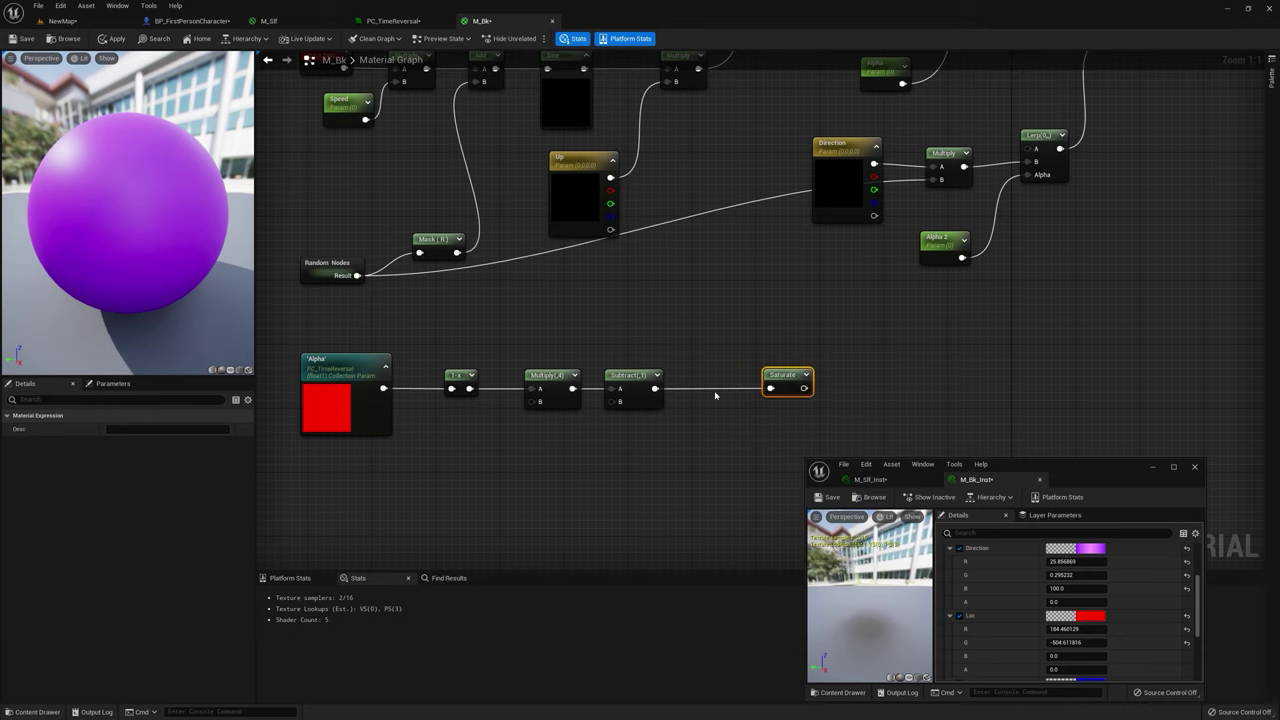
Step: Connect the Saturate to the lower Lerp's Alpha input in place of Alpha 2, and move Alpha 2 aside
drag(804, 388, 1030, 176)
drag(937, 238, 1037, 320)
right_drag(699, 373, 637, 464)
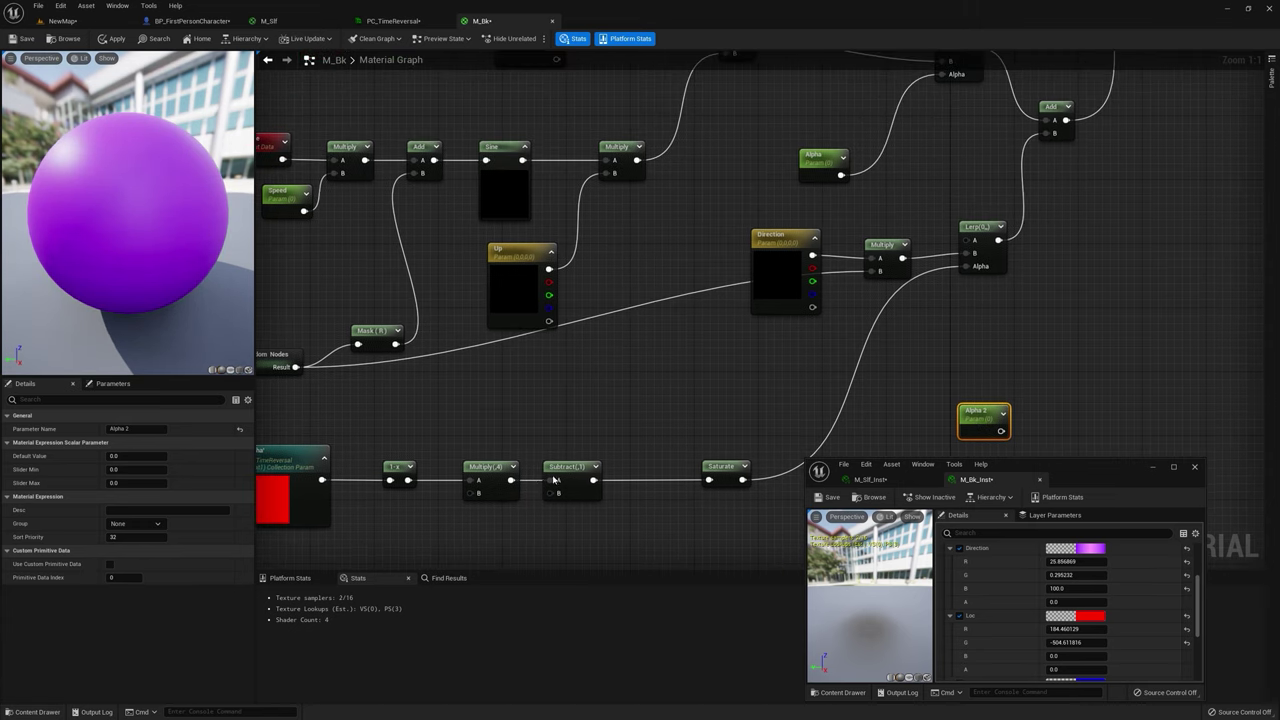
Step: Add a second Saturate fed by the pasted Multiply, connect it to the upper Lerp's Alpha input, and apply the material
drag(513, 480, 585, 352)
text(saturate)
key(Return)
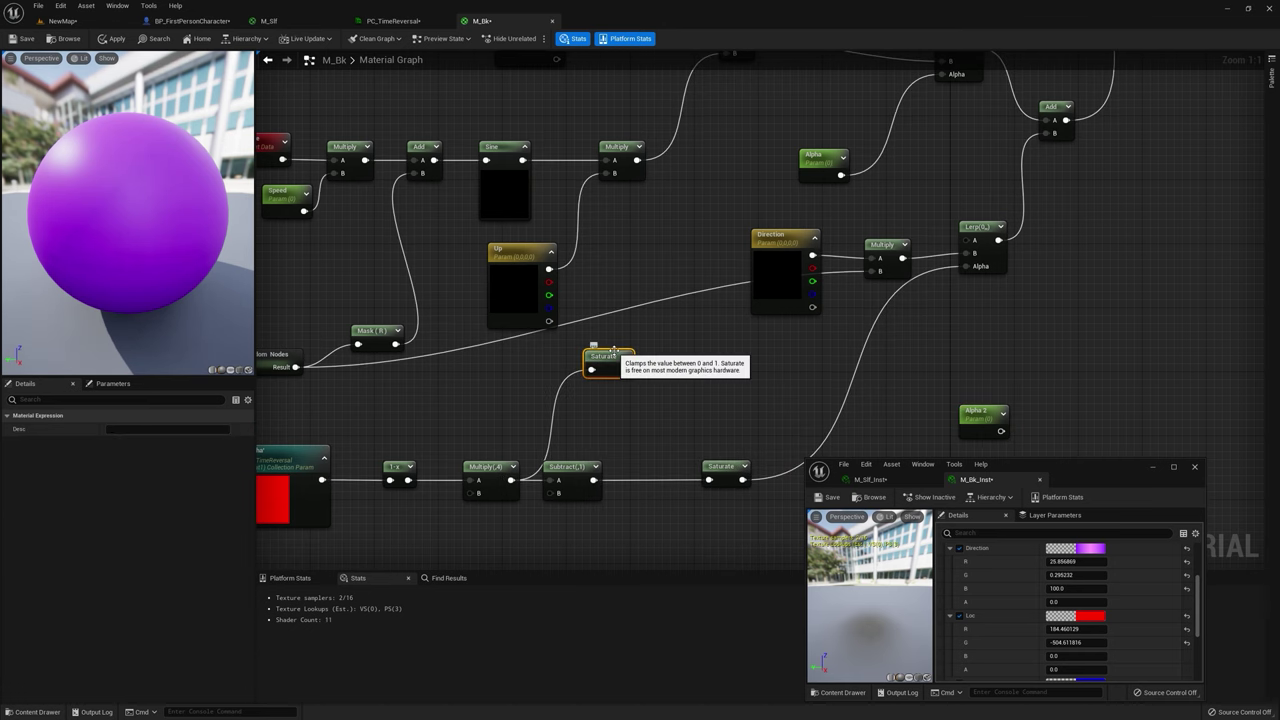
right_drag(641, 370, 635, 412)
drag(632, 412, 943, 119)
click(114, 38)
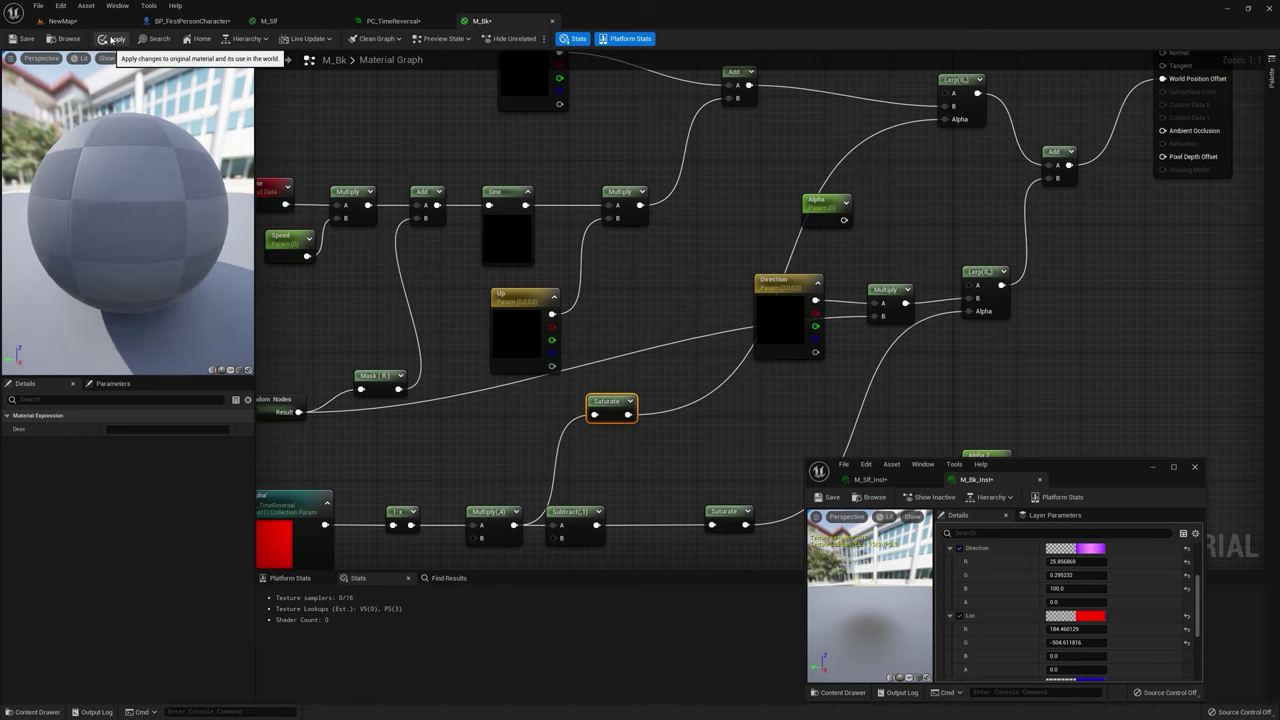
click(114, 38)
Step: Lower the Alpha parameter's default value in PC_TimeReversal and play the NewMap level to preview the effect
click(60, 20)
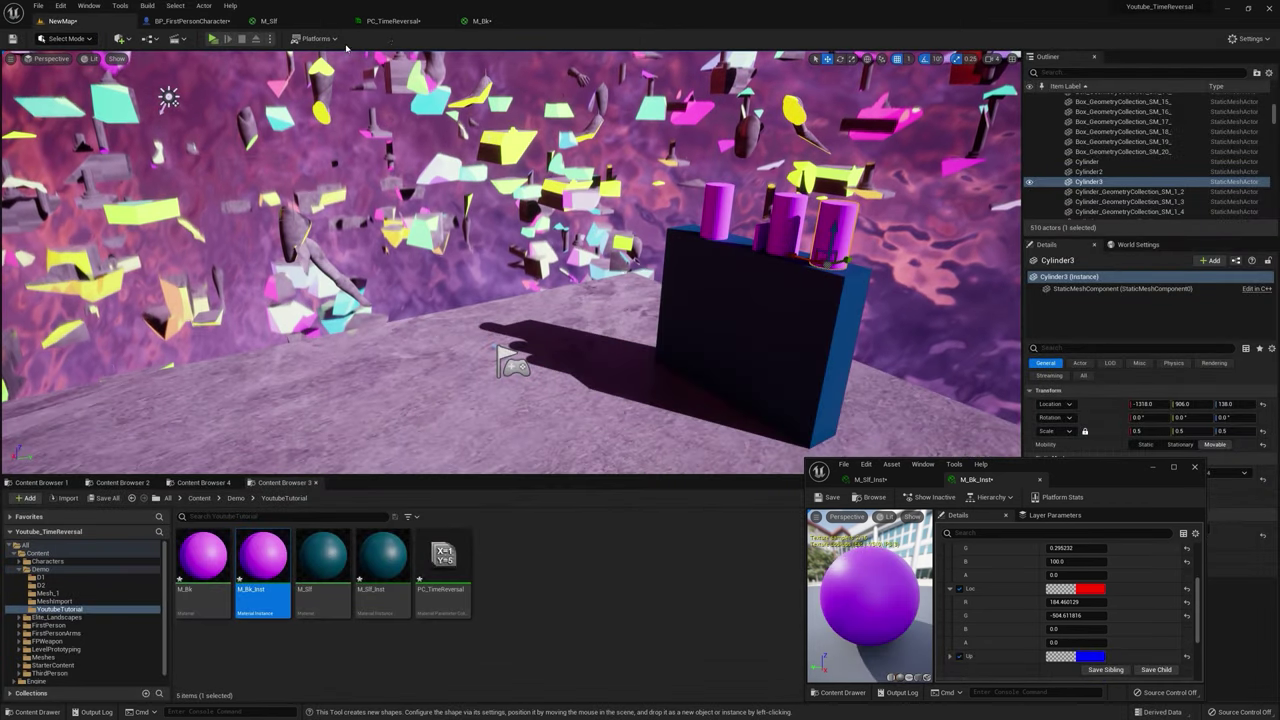
click(395, 21)
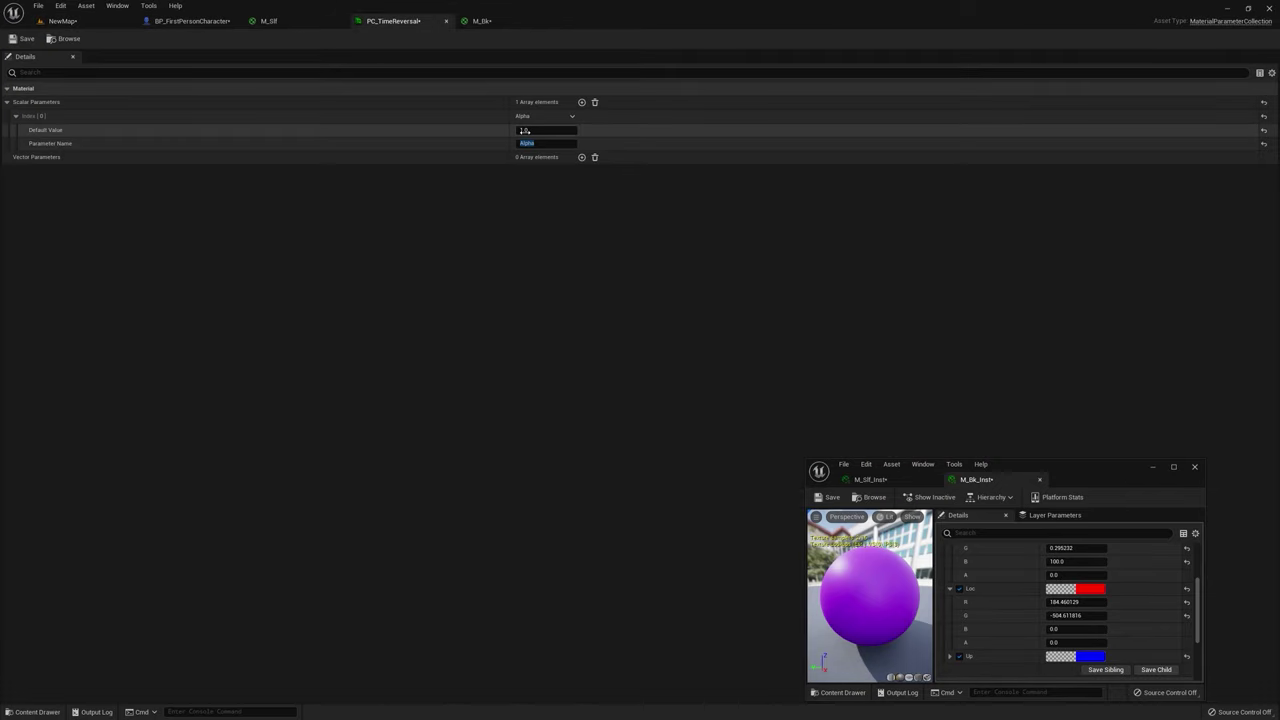
click(62, 20)
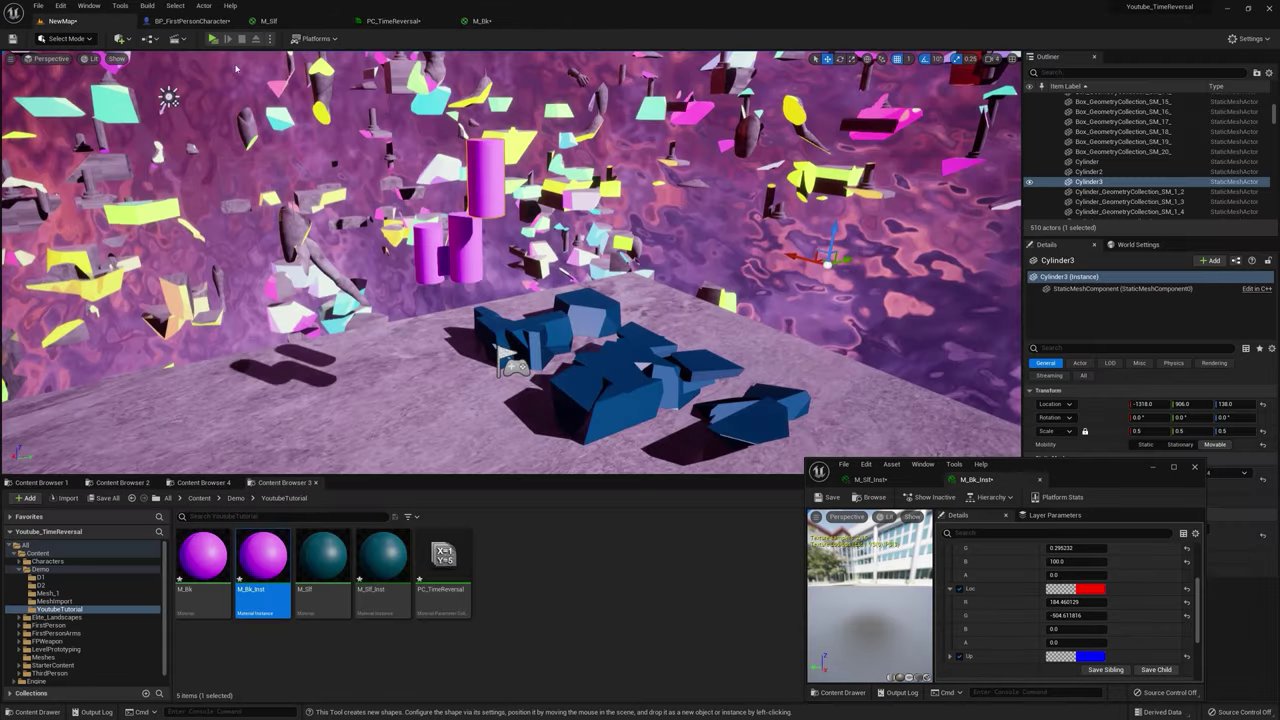
click(213, 39)
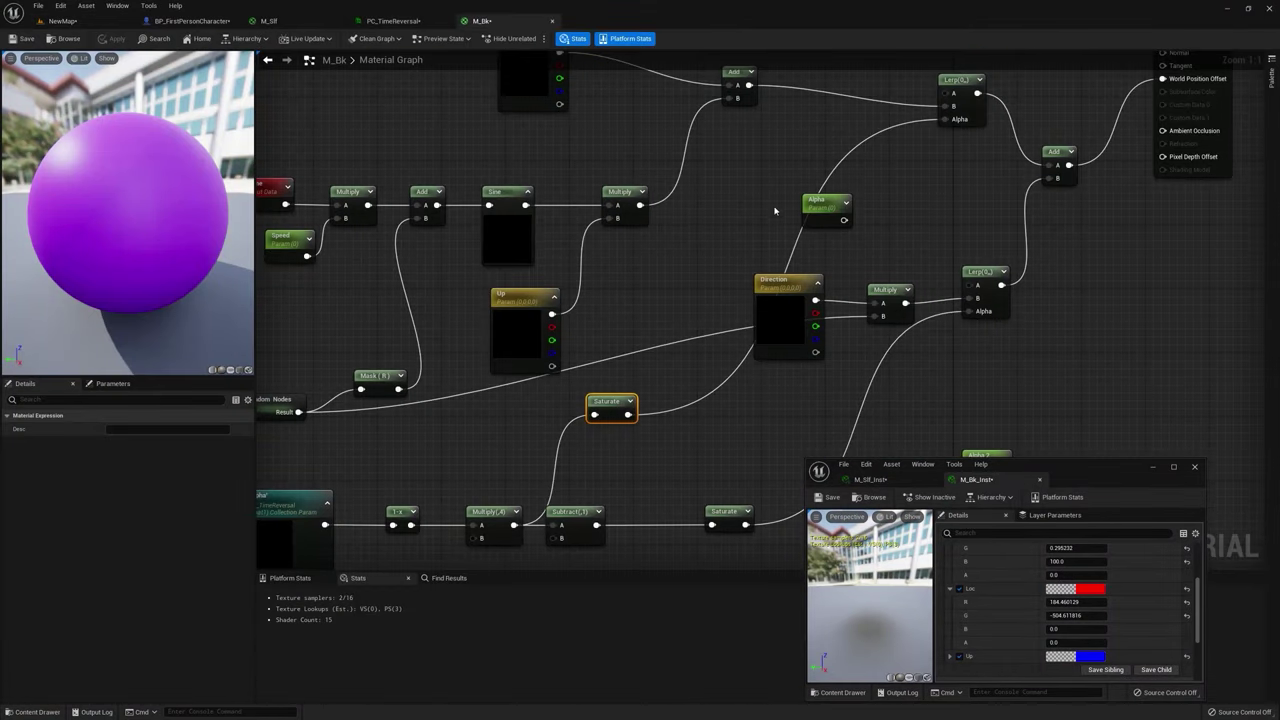
Step: In M_Bk, delete the unused Alpha parameter and reposition the Direction group and the second Saturate for a clearer layout
click(818, 218)
key(Delete)
right_drag(634, 265, 620, 189)
drag(801, 231, 801, 231)
drag(777, 223, 849, 255)
drag(599, 334, 757, 132)
Step: Insert a Power node with exponent 55 between the second Saturate and the upper Lerp's Alpha input
right_drag(793, 139, 665, 224)
drag(645, 221, 718, 210)
text(p)
key(Return)
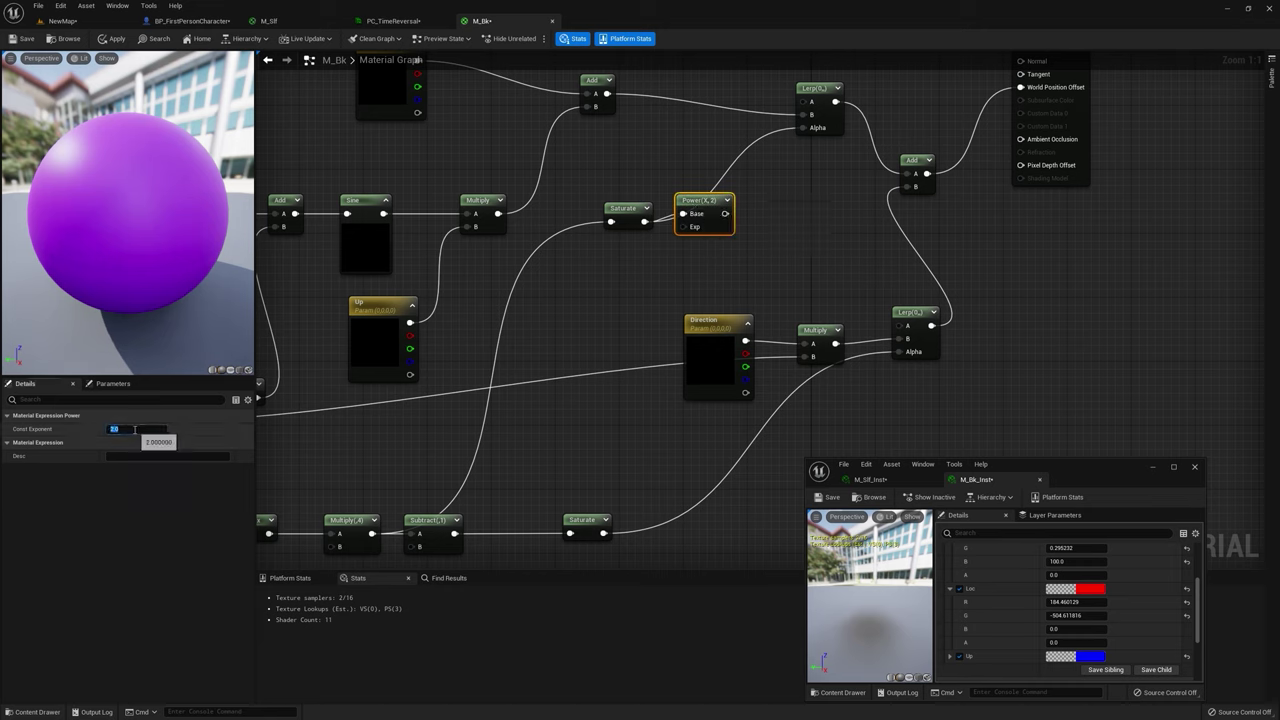
drag(729, 213, 800, 127)
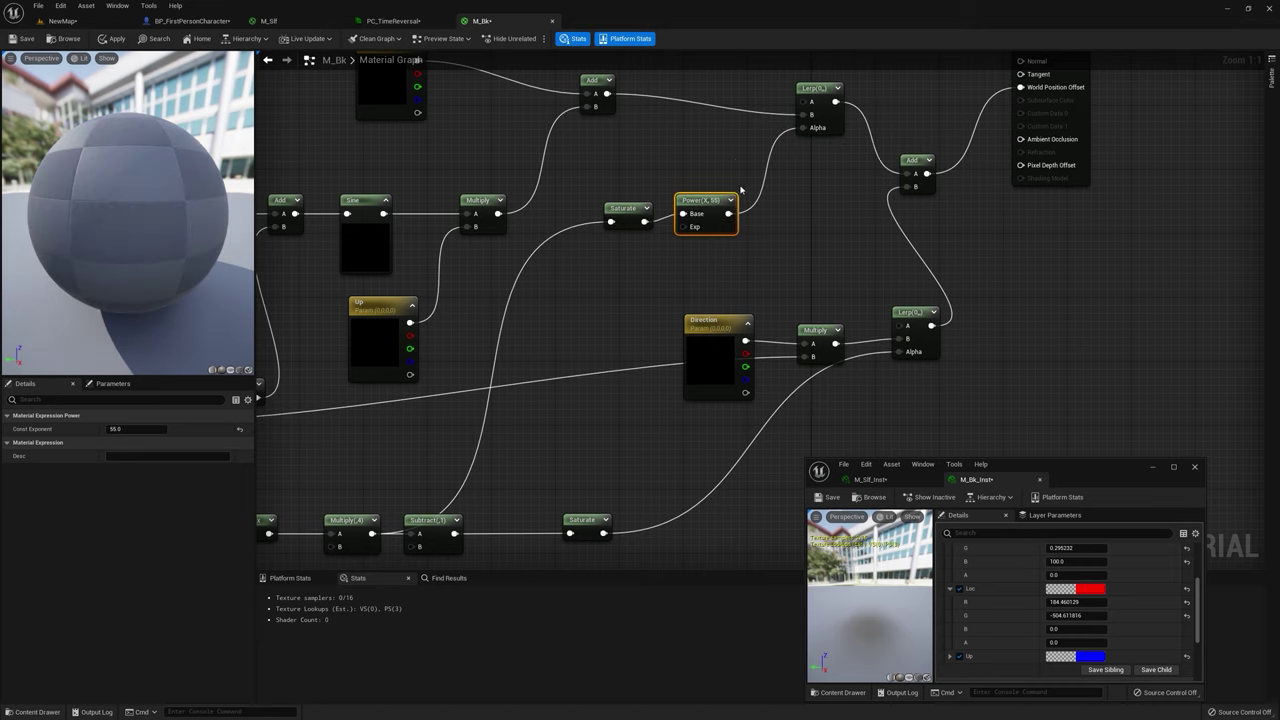
Step: Apply the M_Bk material changes and play the NewMap level to preview the Power-adjusted effect
click(115, 40)
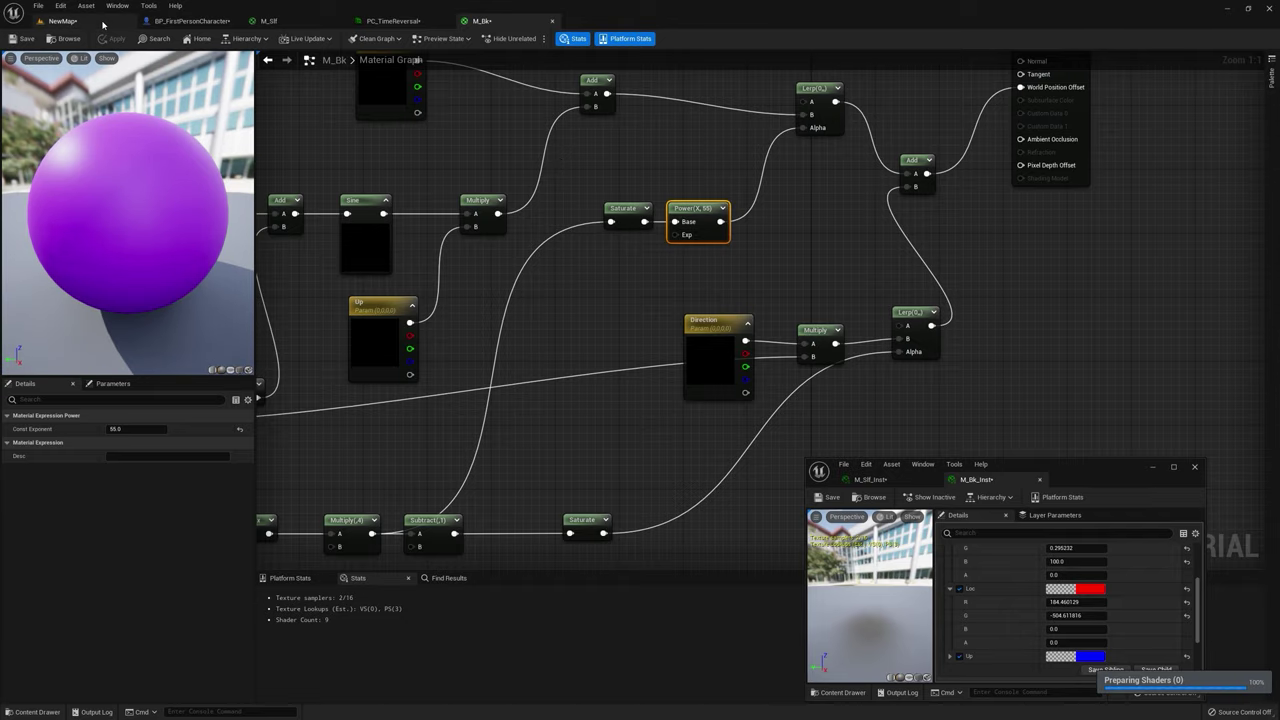
click(76, 21)
click(216, 40)
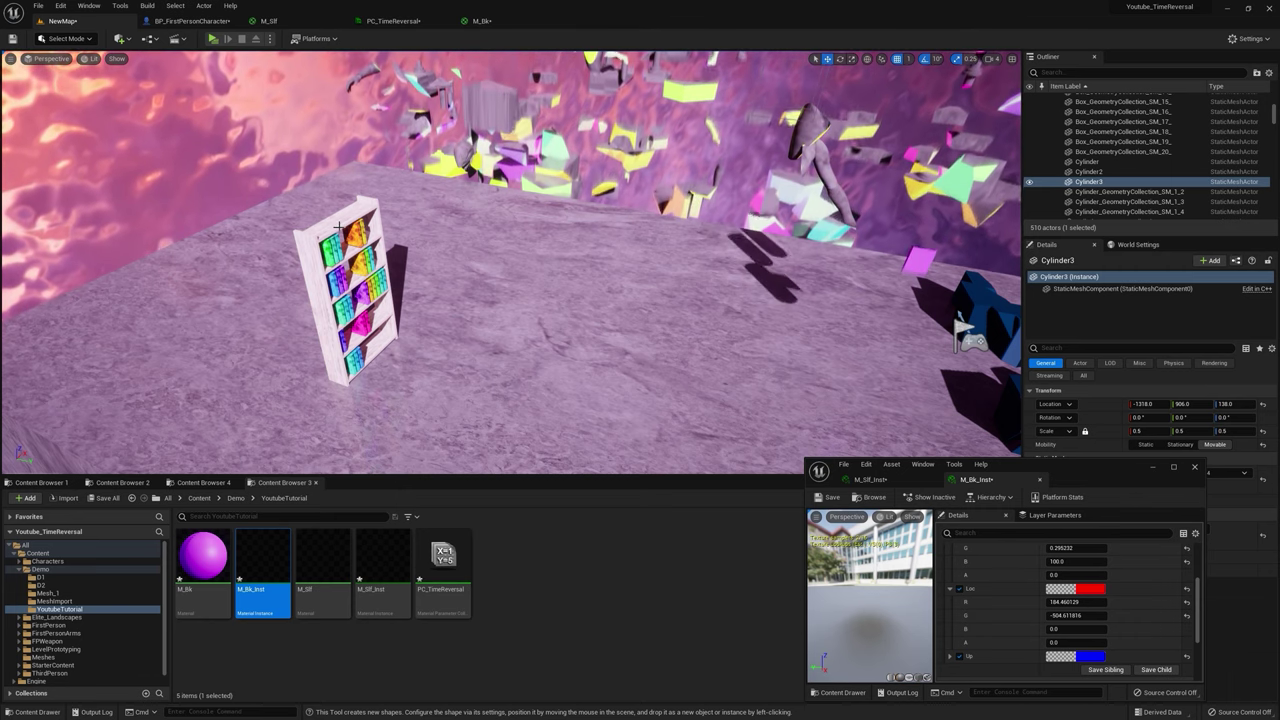
Step: Duplicate the M_Bk_Inst material instance as M_Bk_Inst1
right_click(262, 565)
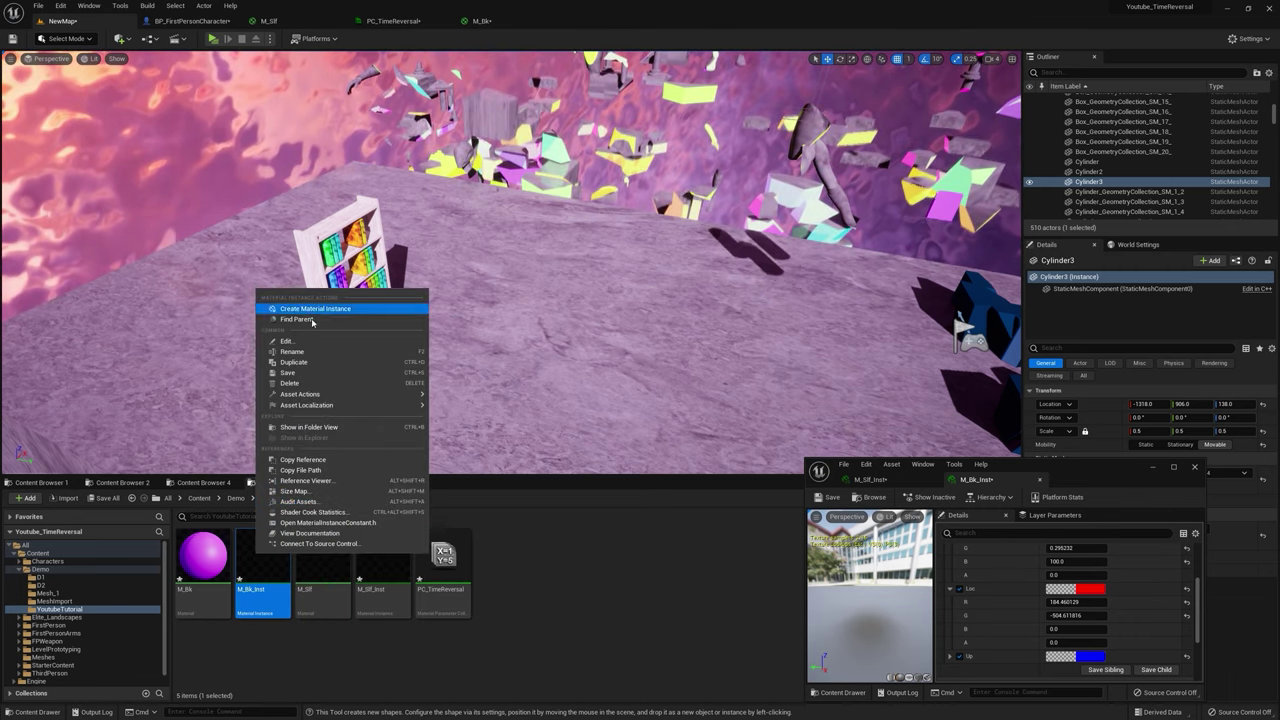
click(308, 363)
key(Return)
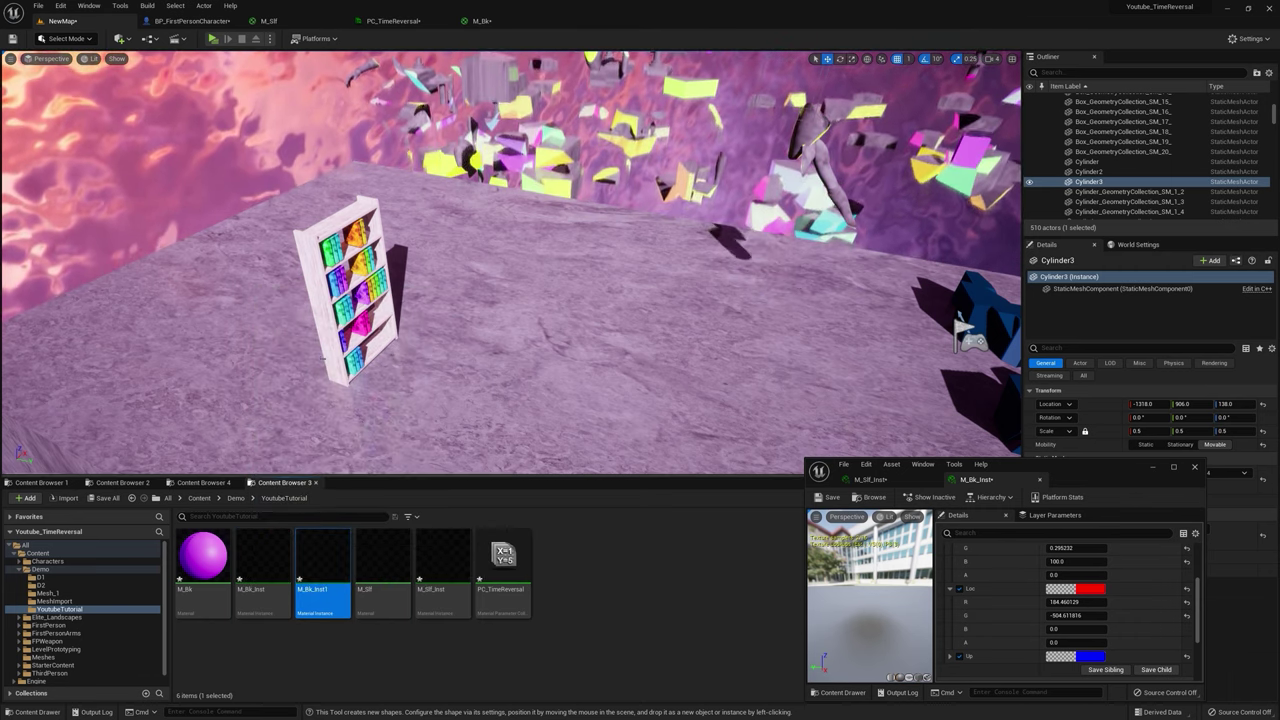
Step: Select all shelf fracture pieces from shelf__GeometryCollection_SM_1_ through SM_107_ and assign M_Bk_Inst1 to both material elements
click(325, 325)
click(1140, 141)
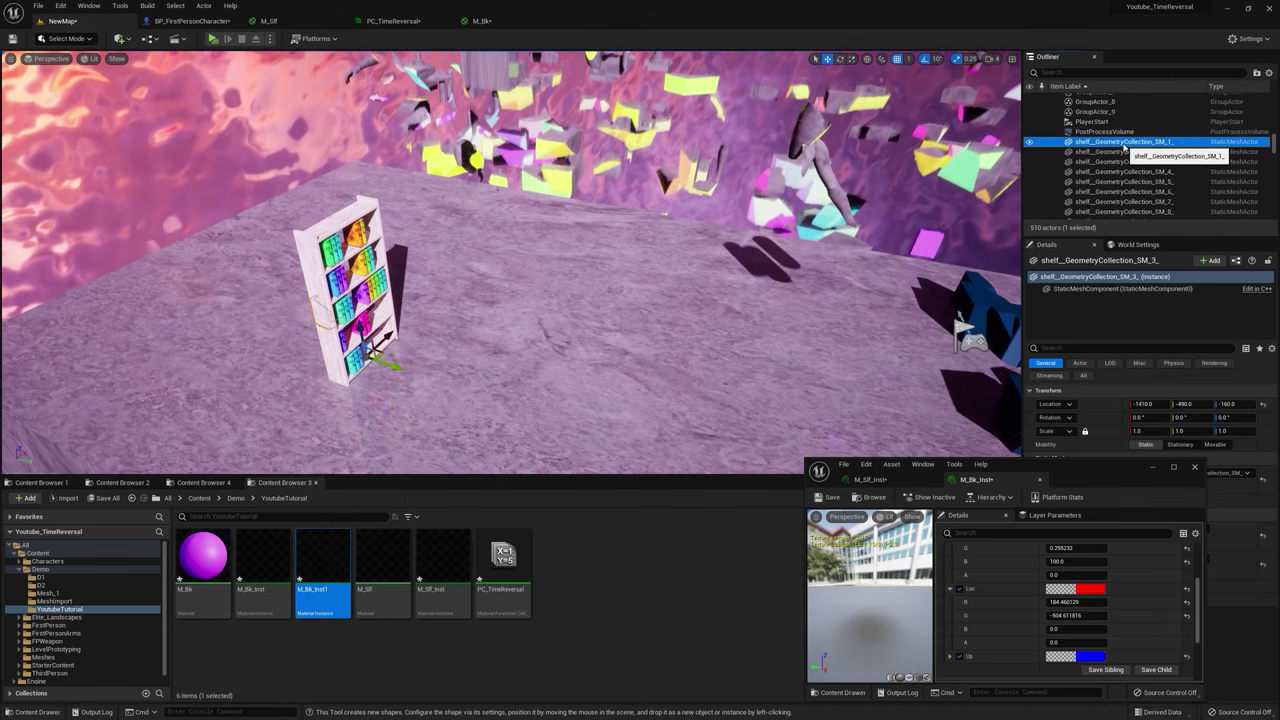
scroll(1143, 160, down, 10)
scroll(1143, 172, down, 18)
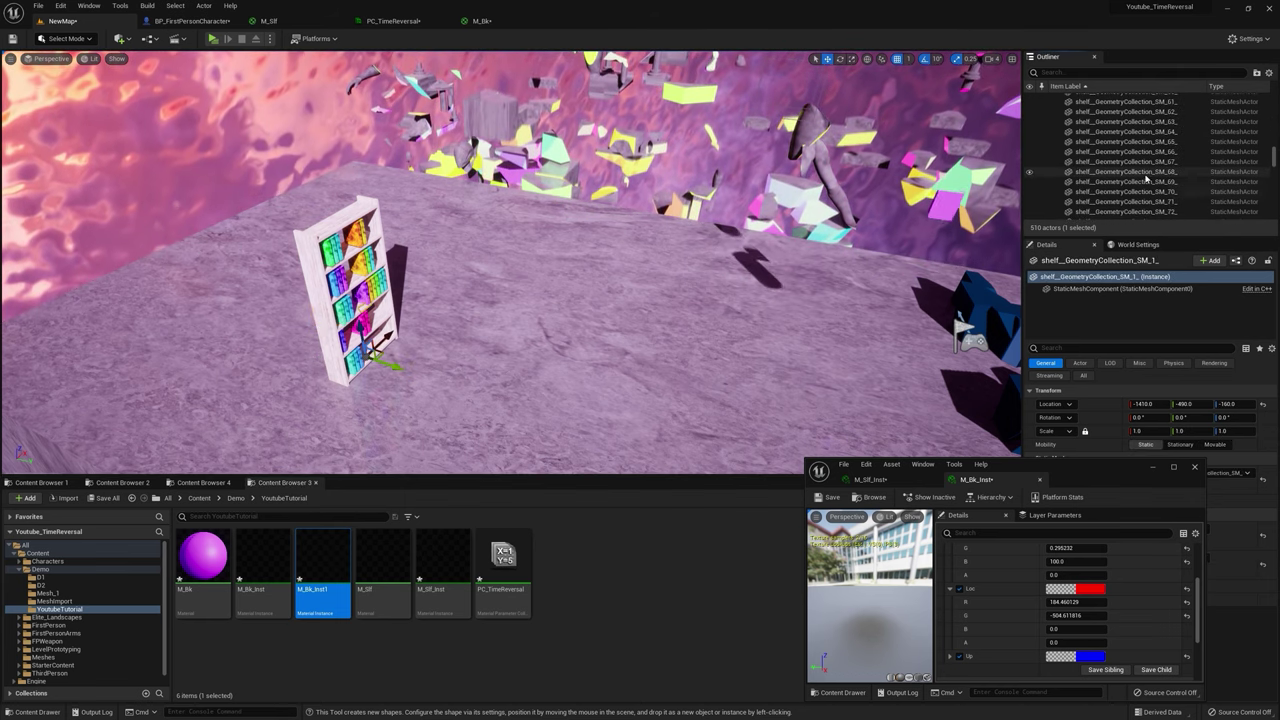
scroll(1148, 188, down, 5)
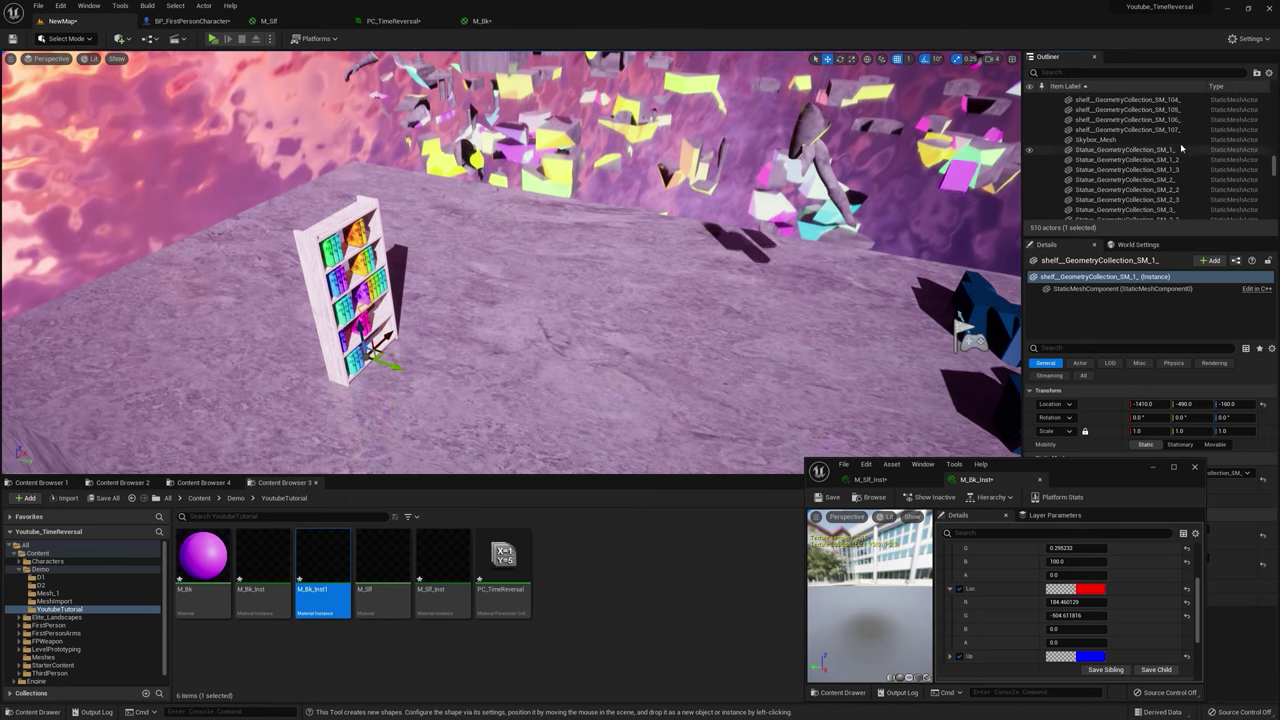
shift+click(1175, 134)
drag(990, 478, 830, 490)
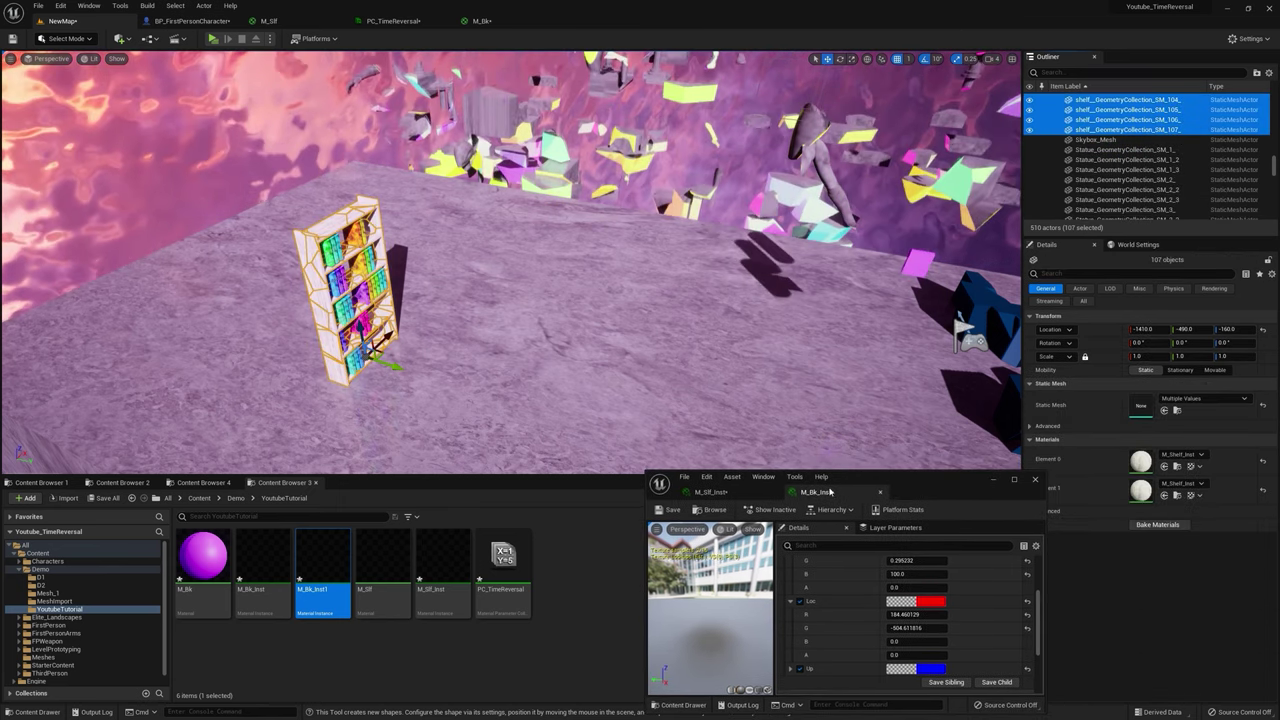
click(1164, 466)
click(1165, 497)
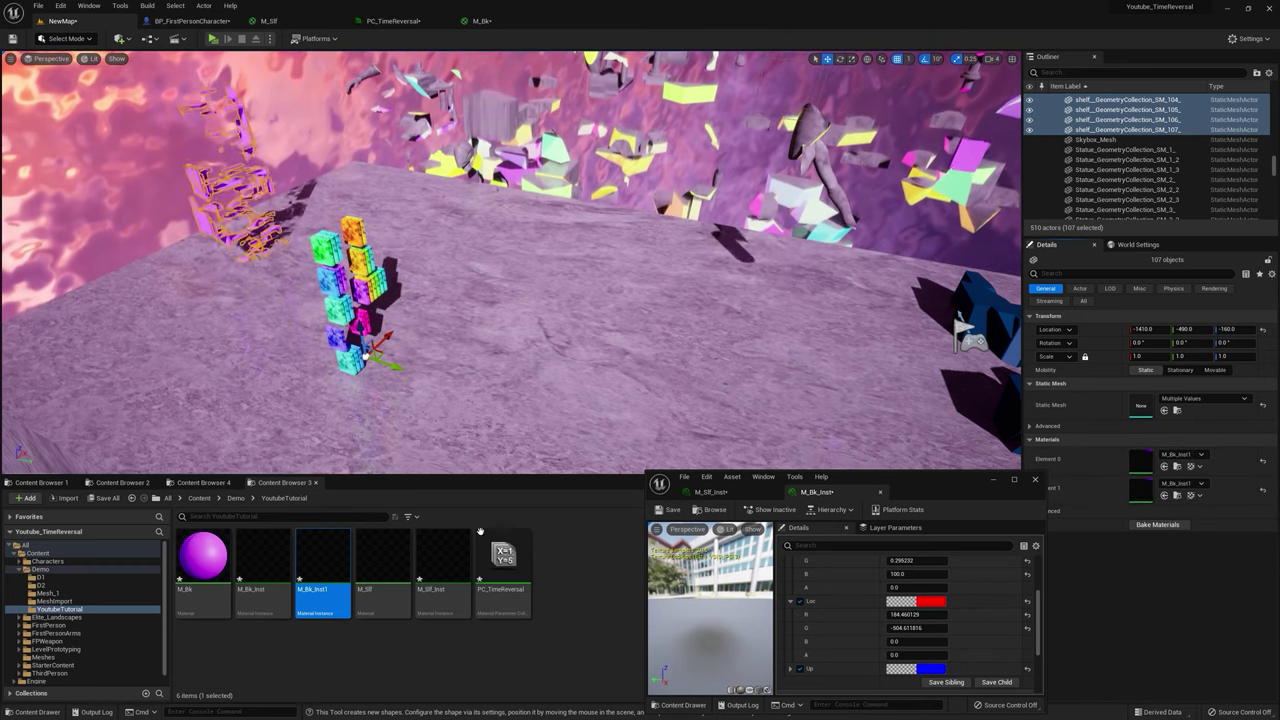
Step: Duplicate M_Slf_Inst as M_Slf_Inst1 and assign the copy to both material elements of the selected shelf pieces
click(443, 565)
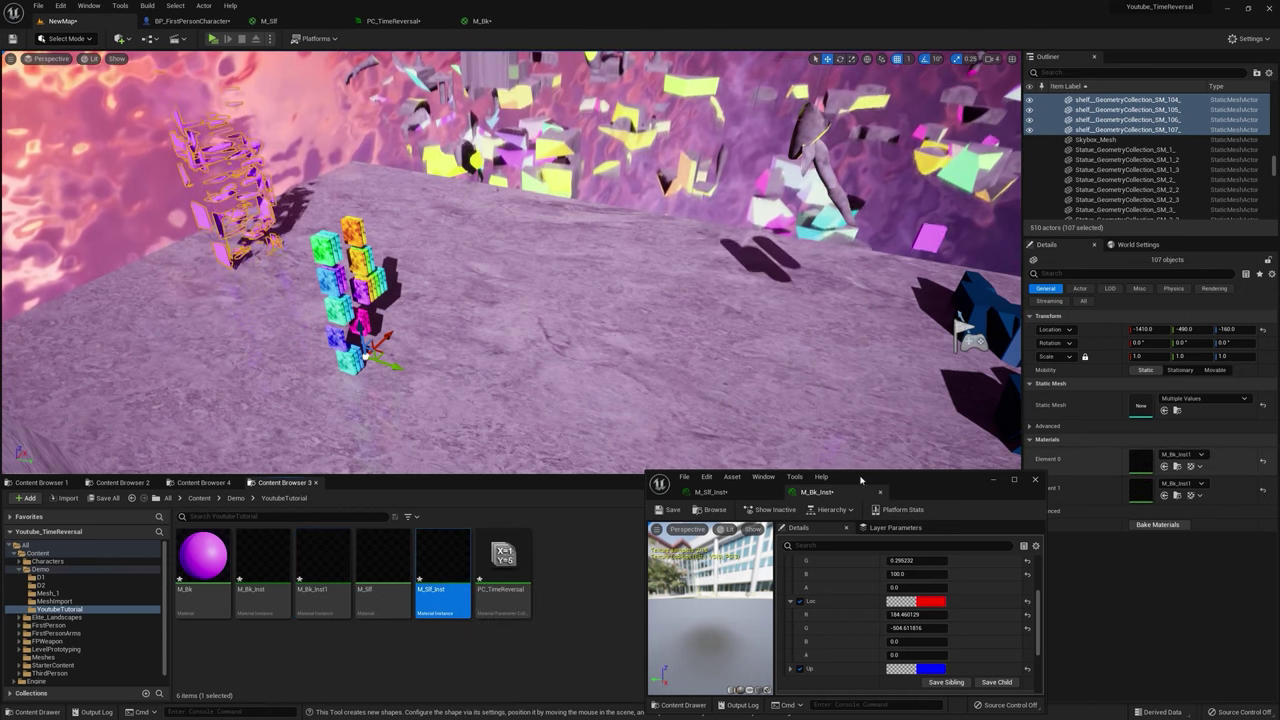
right_click(453, 570)
click(525, 360)
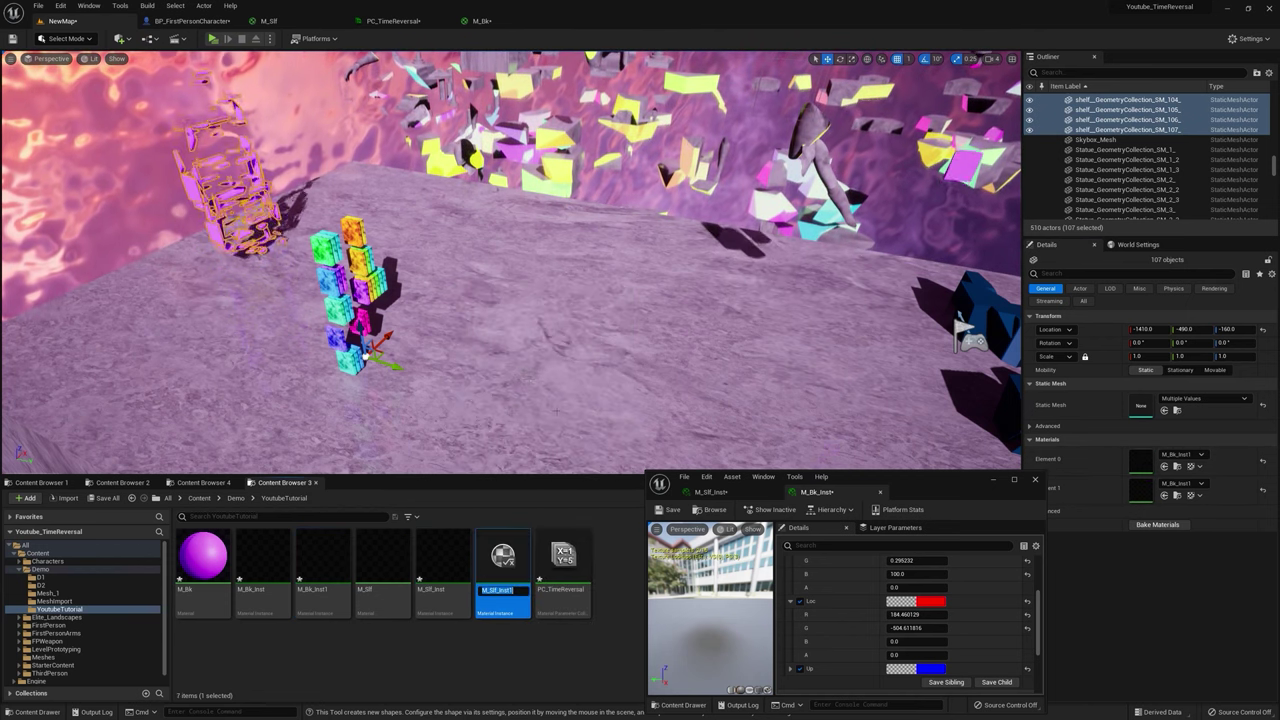
click(1165, 466)
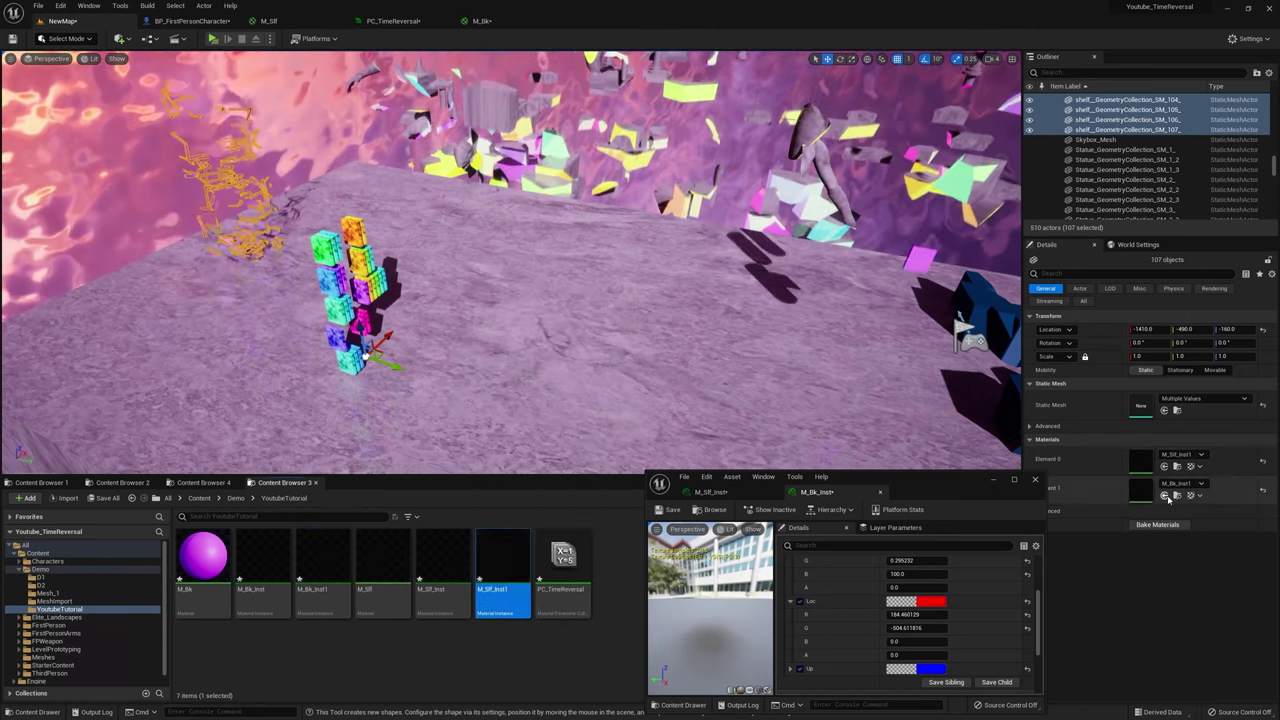
right_drag(800, 330, 900, 325)
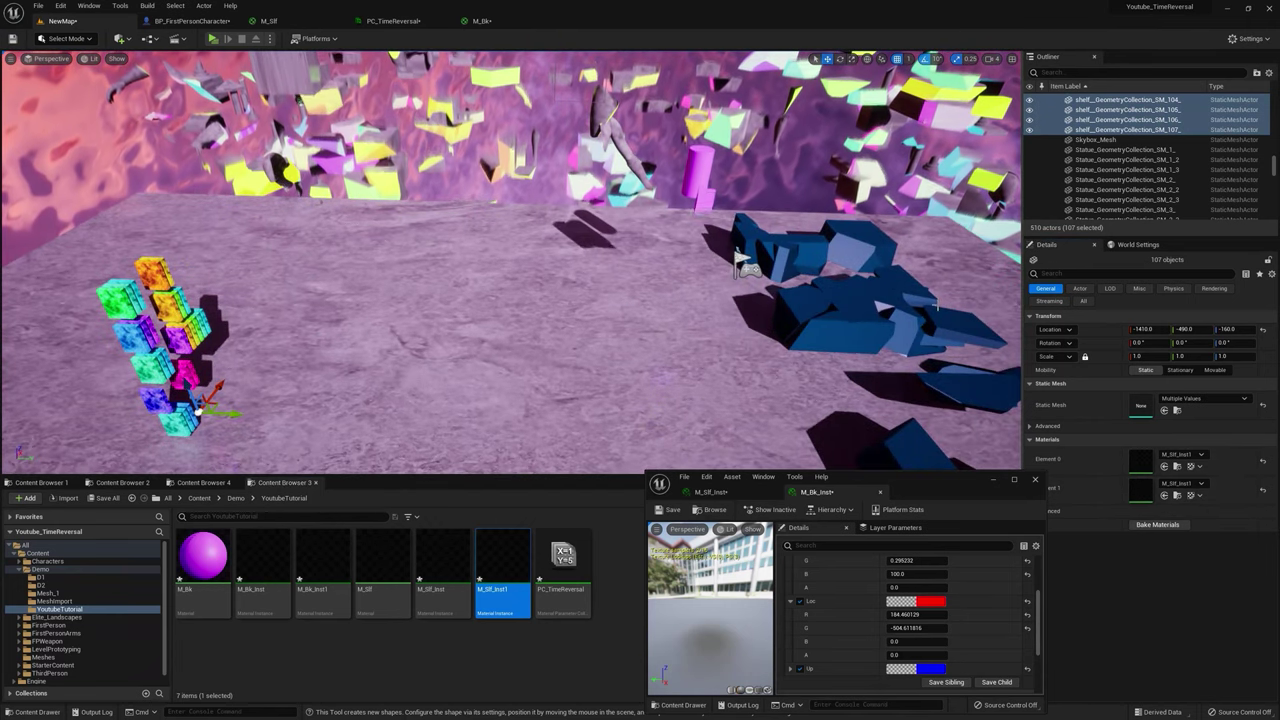
Step: Open M_Slf_Inst1, expand its Pivot parameter, and select the lowest book of the shelf in NewMap as the location reference
double_click(507, 560)
drag(615, 36, 966, 422)
scroll(887, 544, down, 3)
scroll(887, 544, down, 1)
click(832, 543)
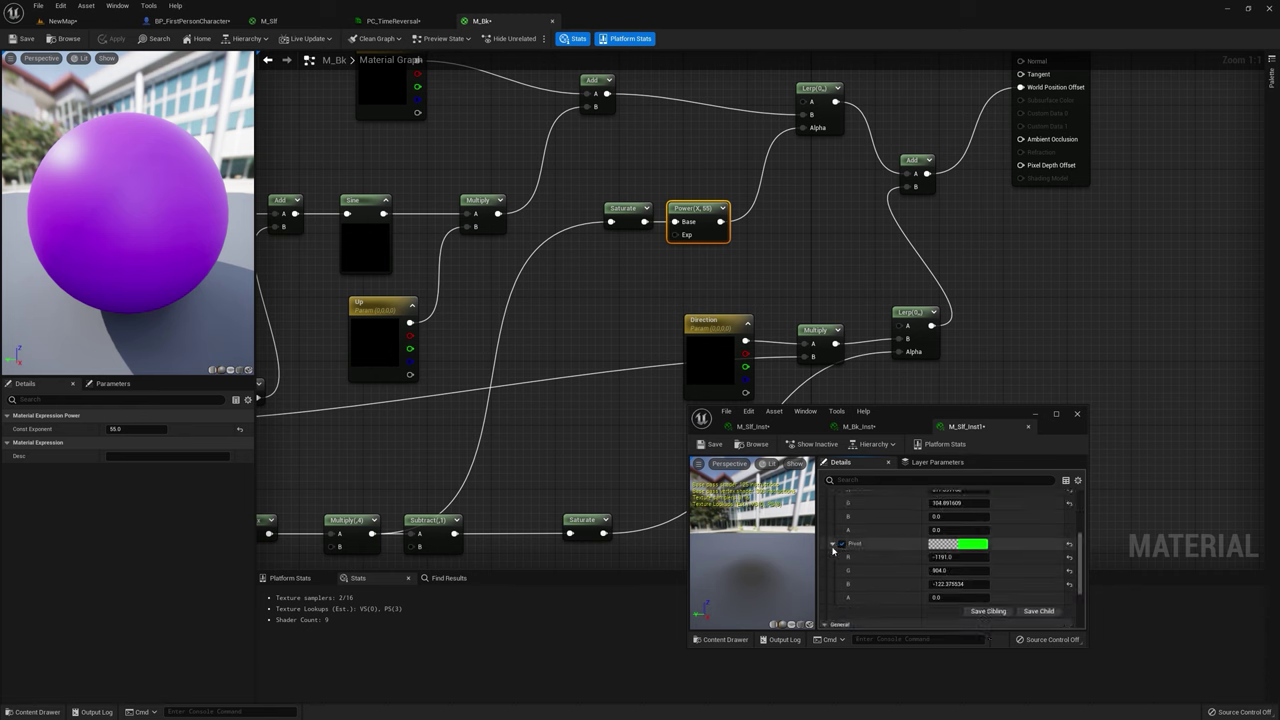
click(110, 21)
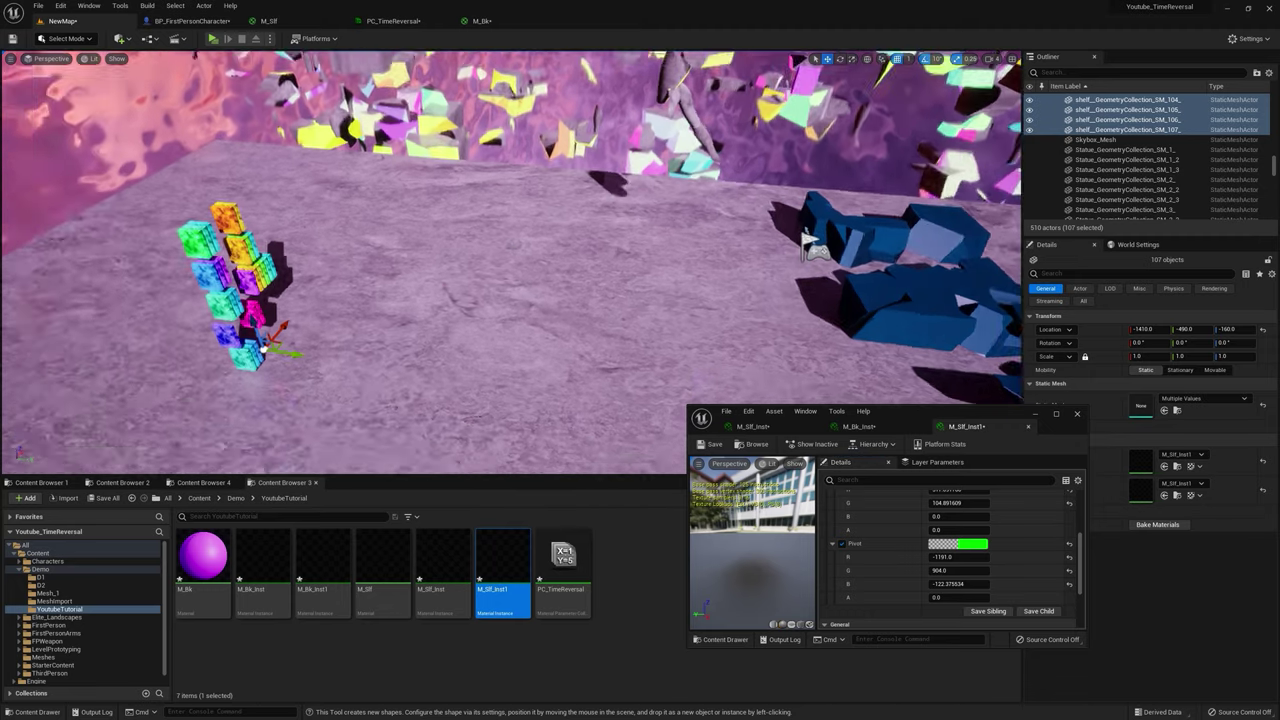
click(341, 298)
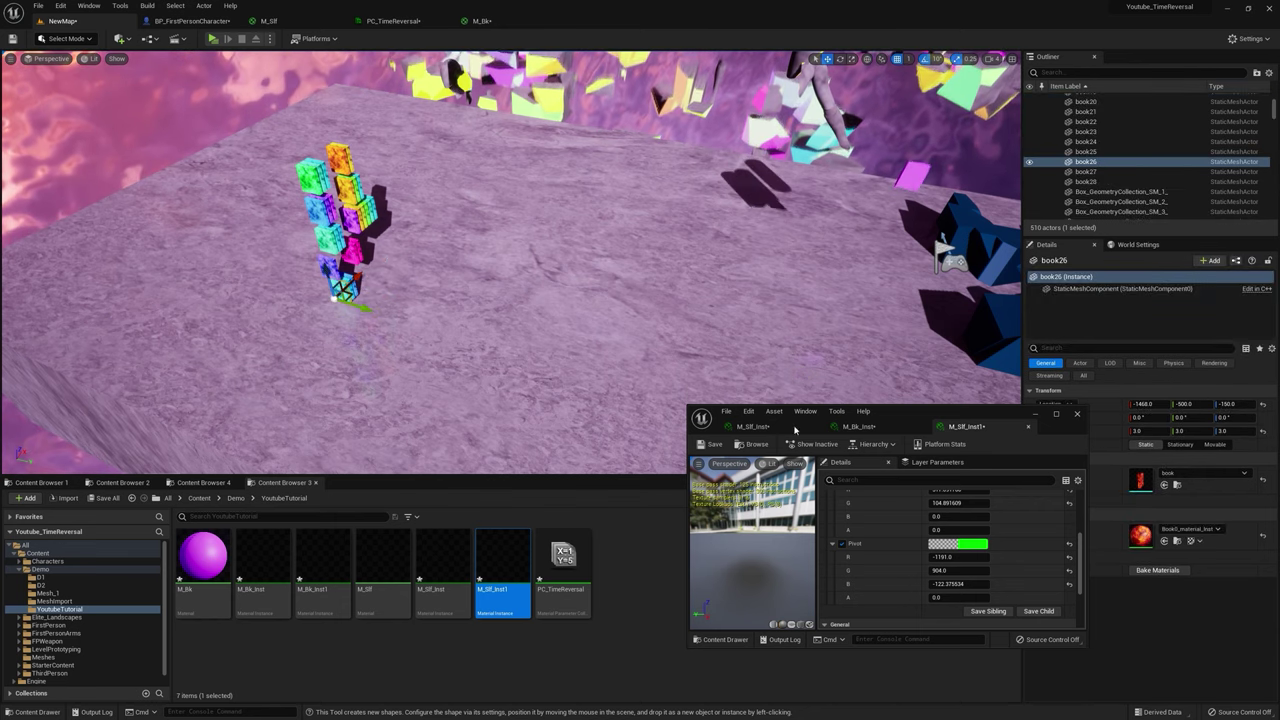
Step: Set the Pivot parameter of M_Slf_Inst1 to R -1468, G -500 and B -150
drag(957, 421, 911, 411)
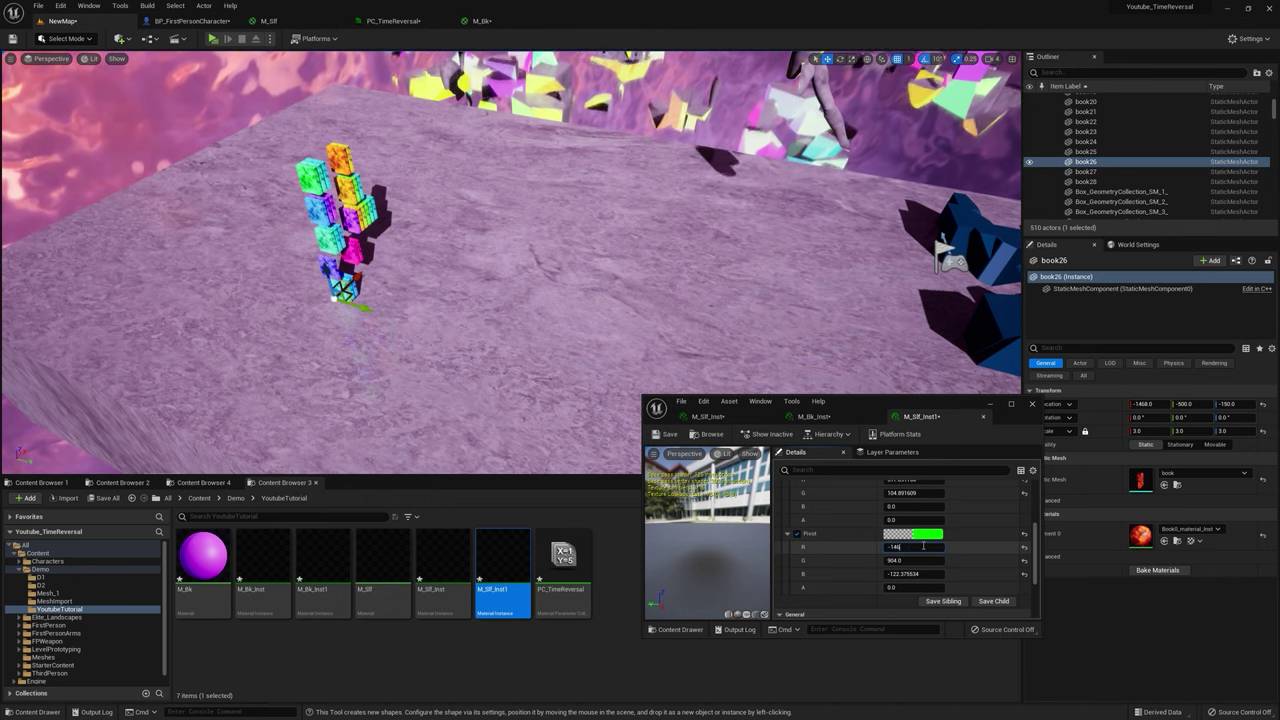
click(919, 561)
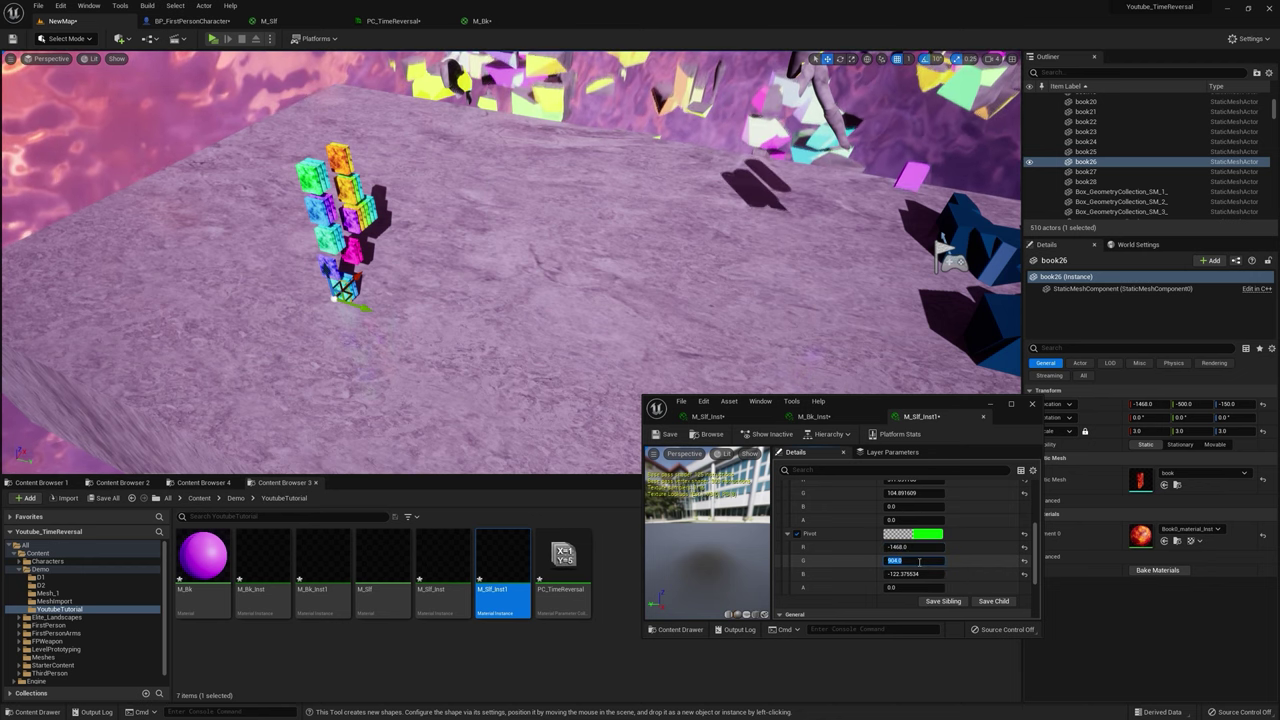
text(-500)
key(Tab)
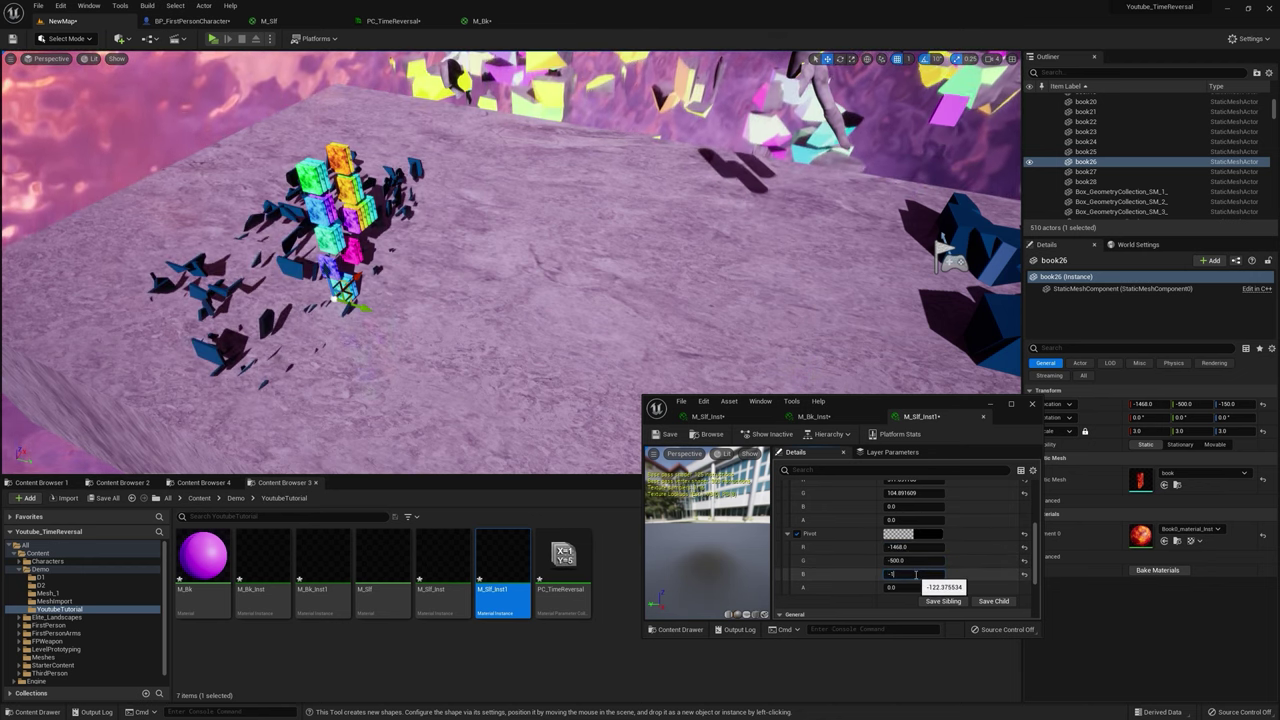
text(-150)
key(Return)
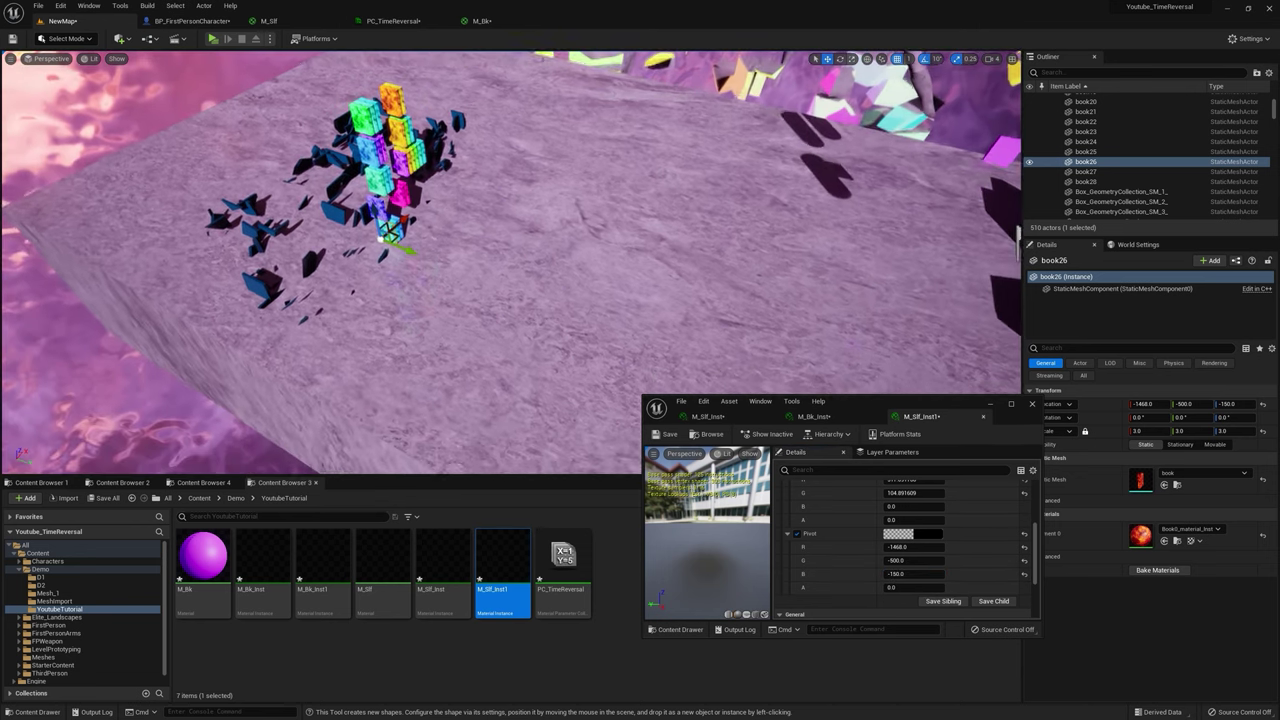
Step: Play the level and walk around the bookshelf to examine how its pieces scatter and reassemble
click(213, 40)
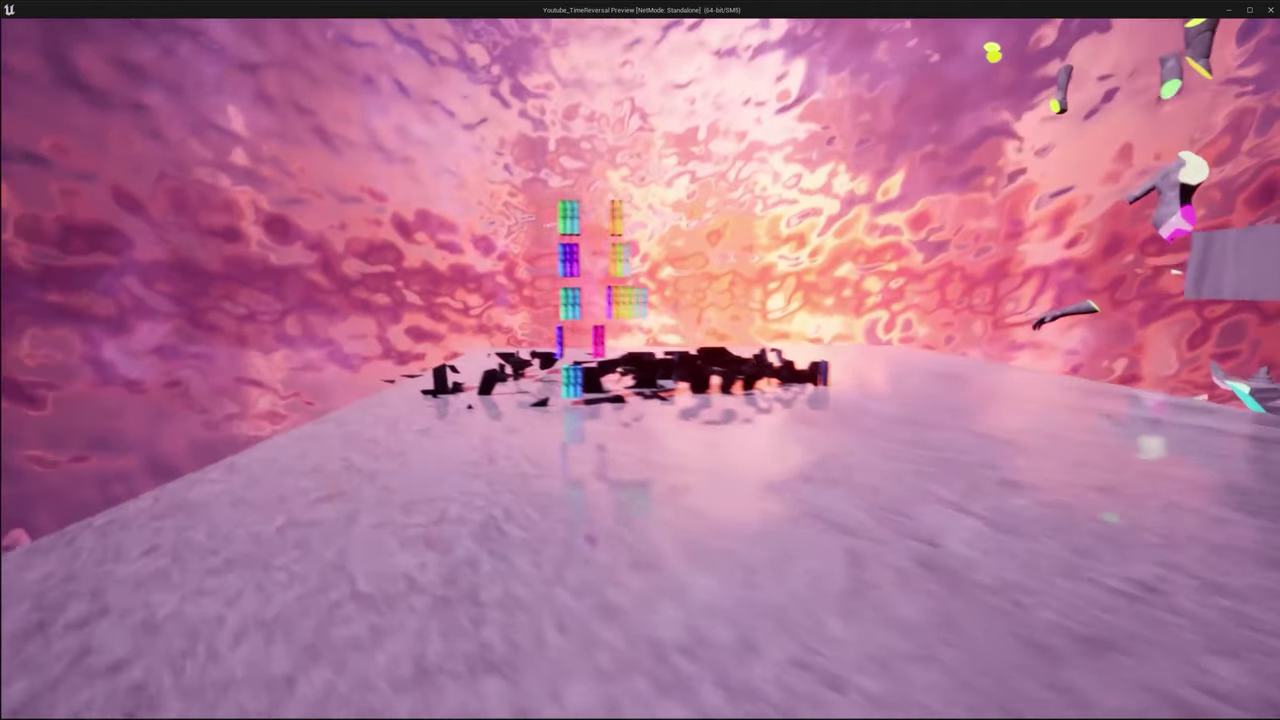
key(w)
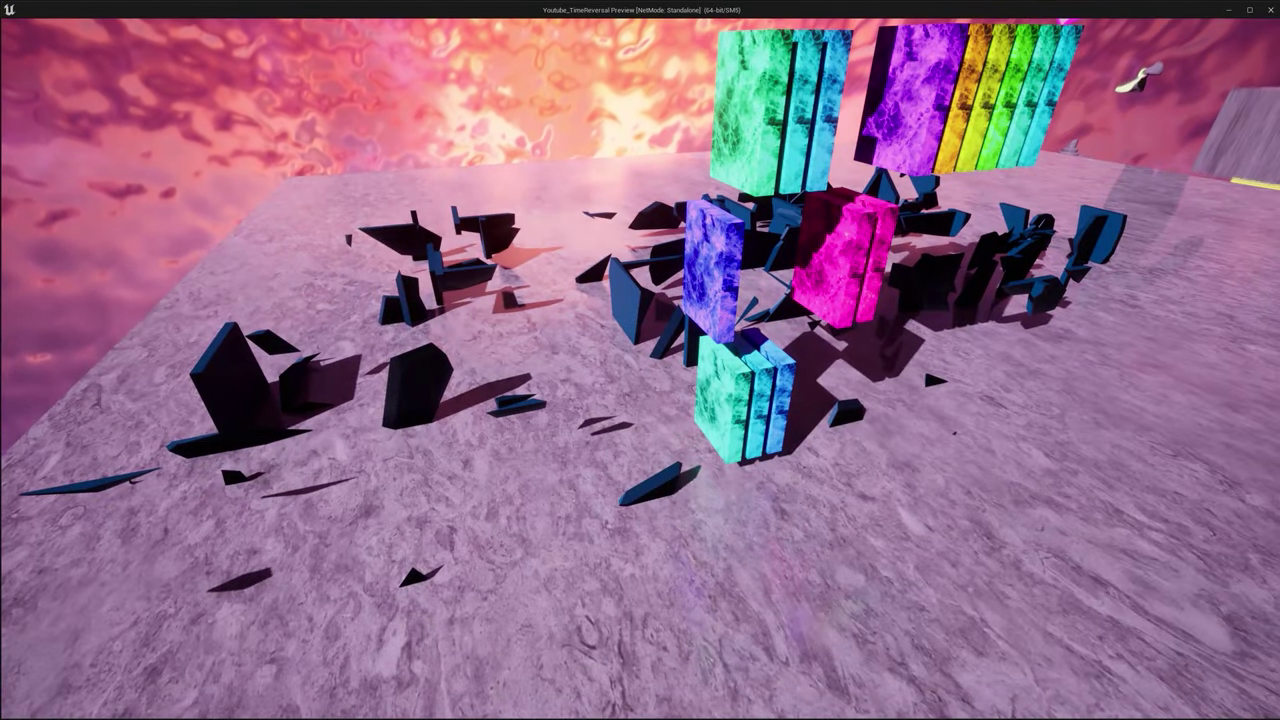
key(d)
key(a)
key(s)
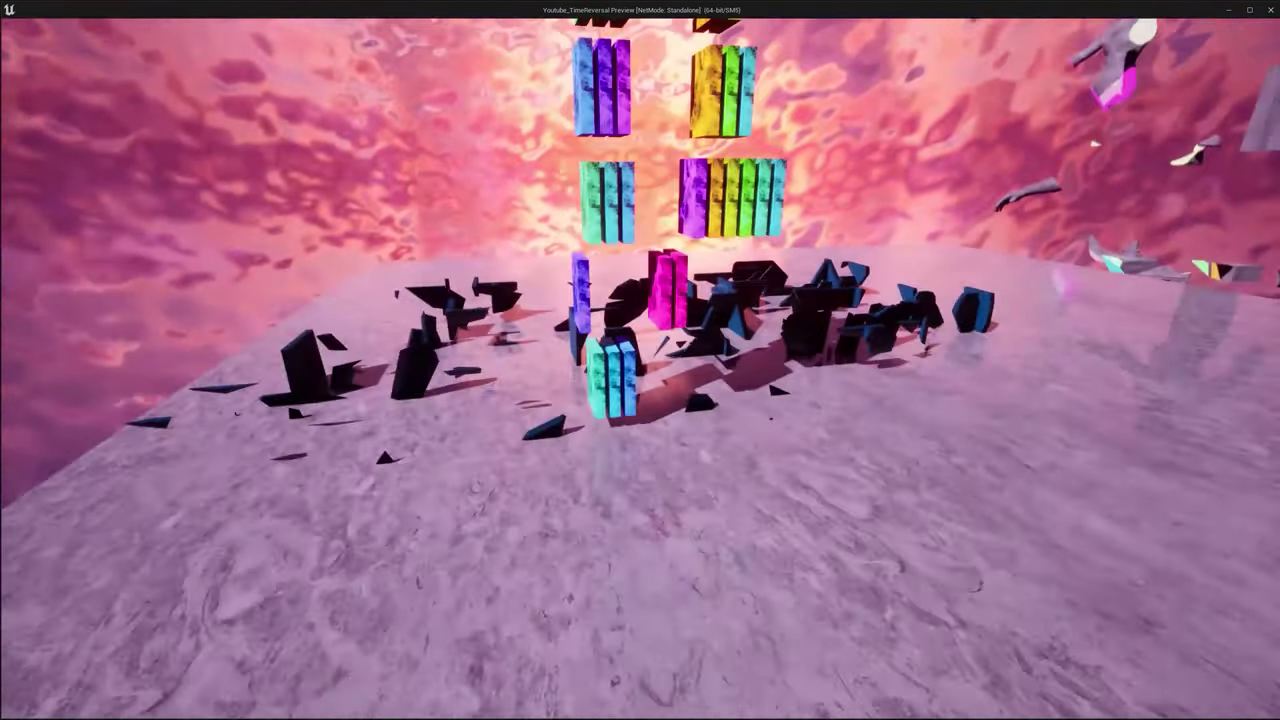
key(a)
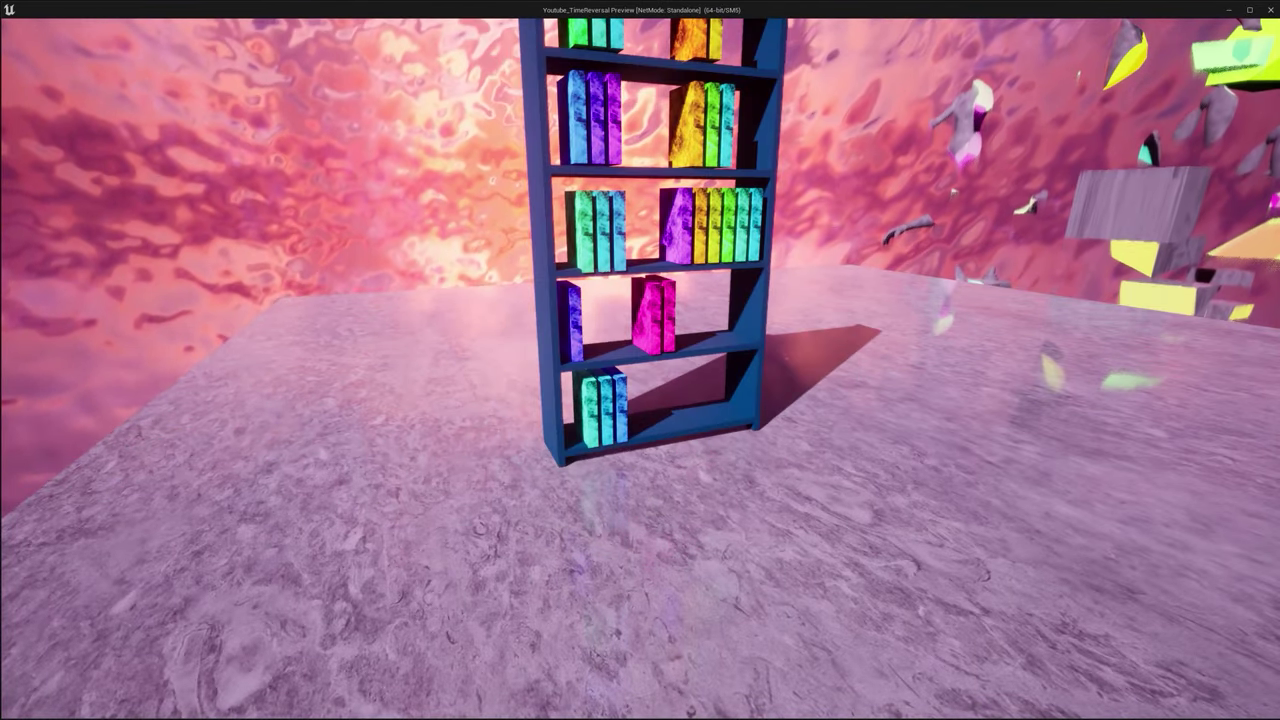
key(s)
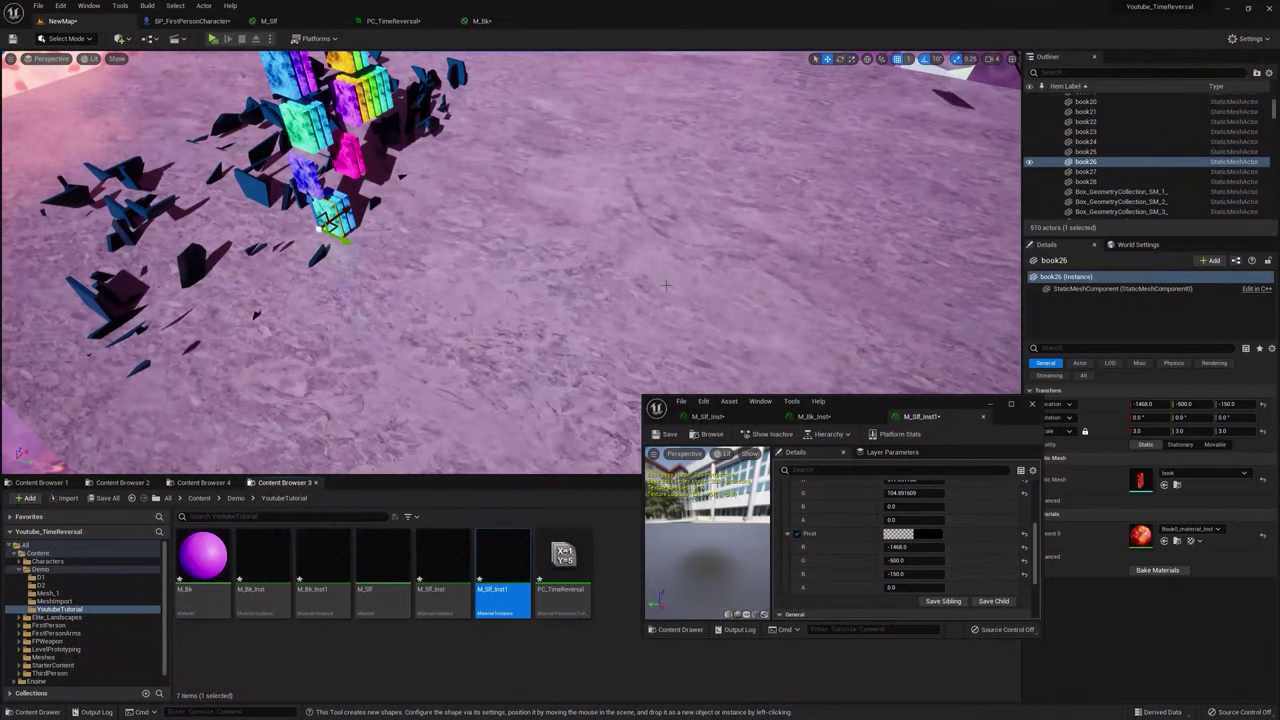
Step: Reduce the Location parameter of M_Slf_Inst1 to about R 164.11 and G 77.72, and play the level
scroll(851, 540, up, 5)
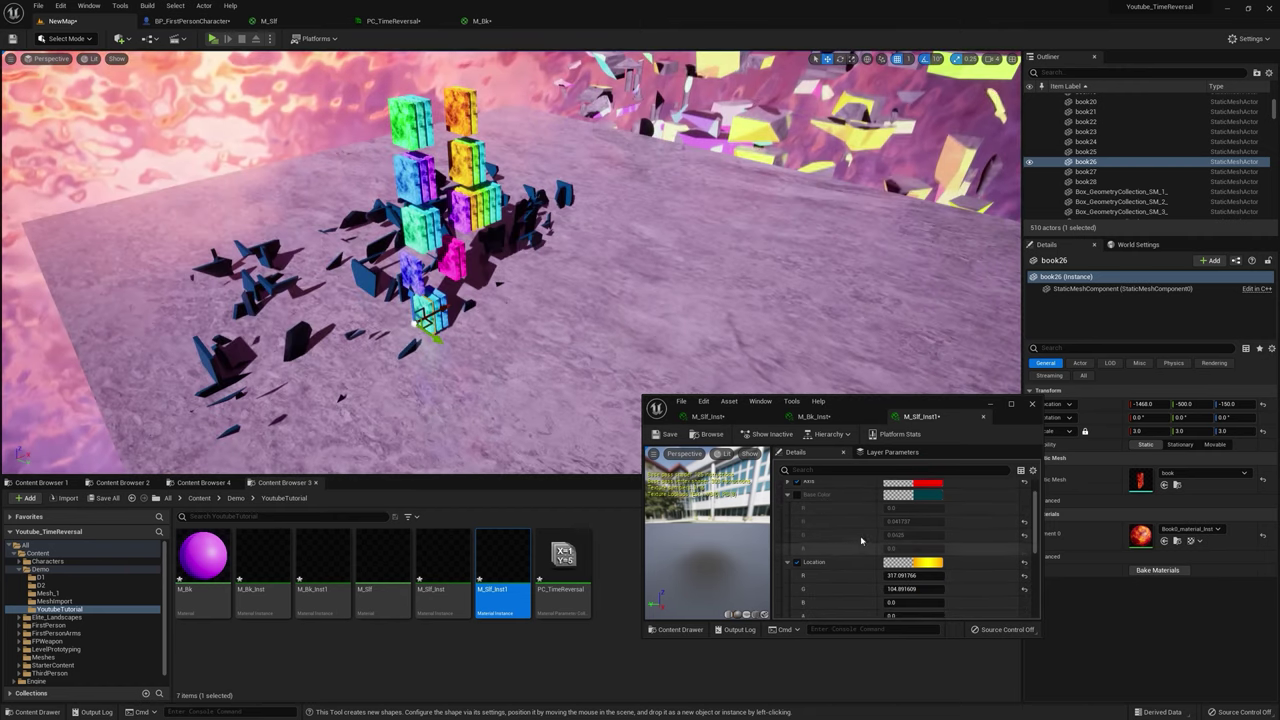
scroll(924, 586, down, 2)
drag(913, 589, 885, 576)
key(s)
right_drag(640, 270, 764, 255)
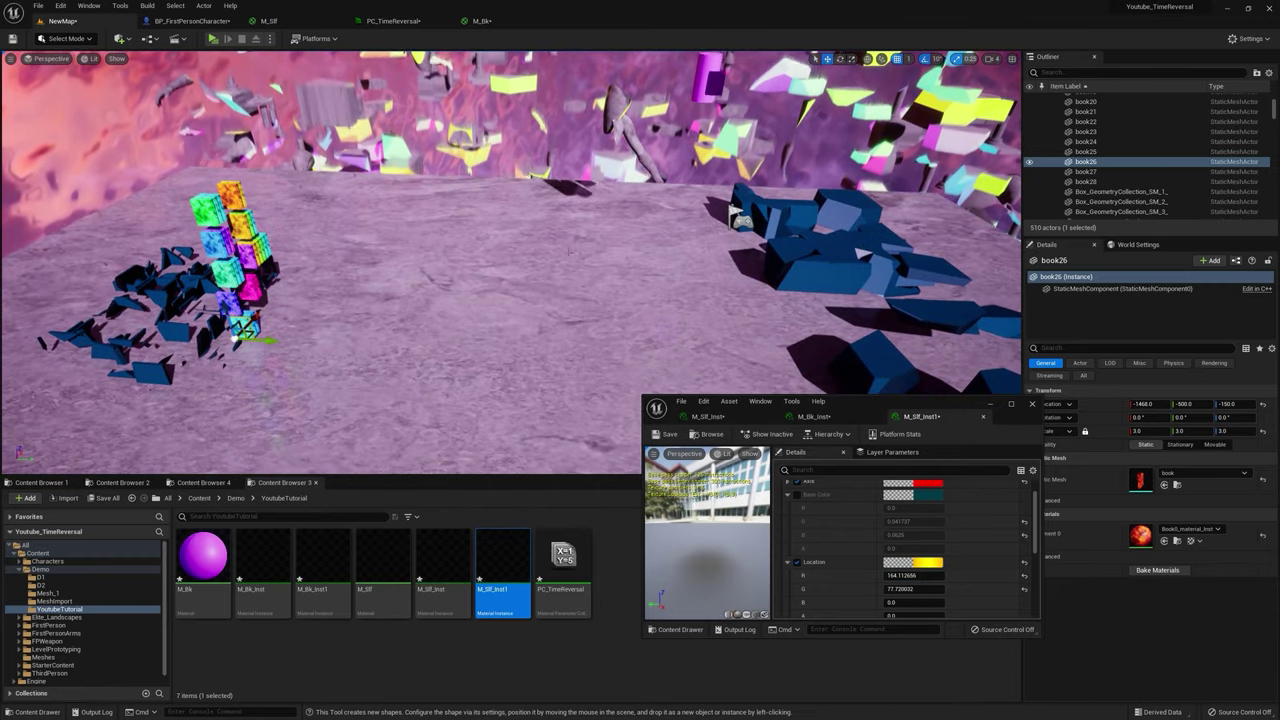
click(212, 39)
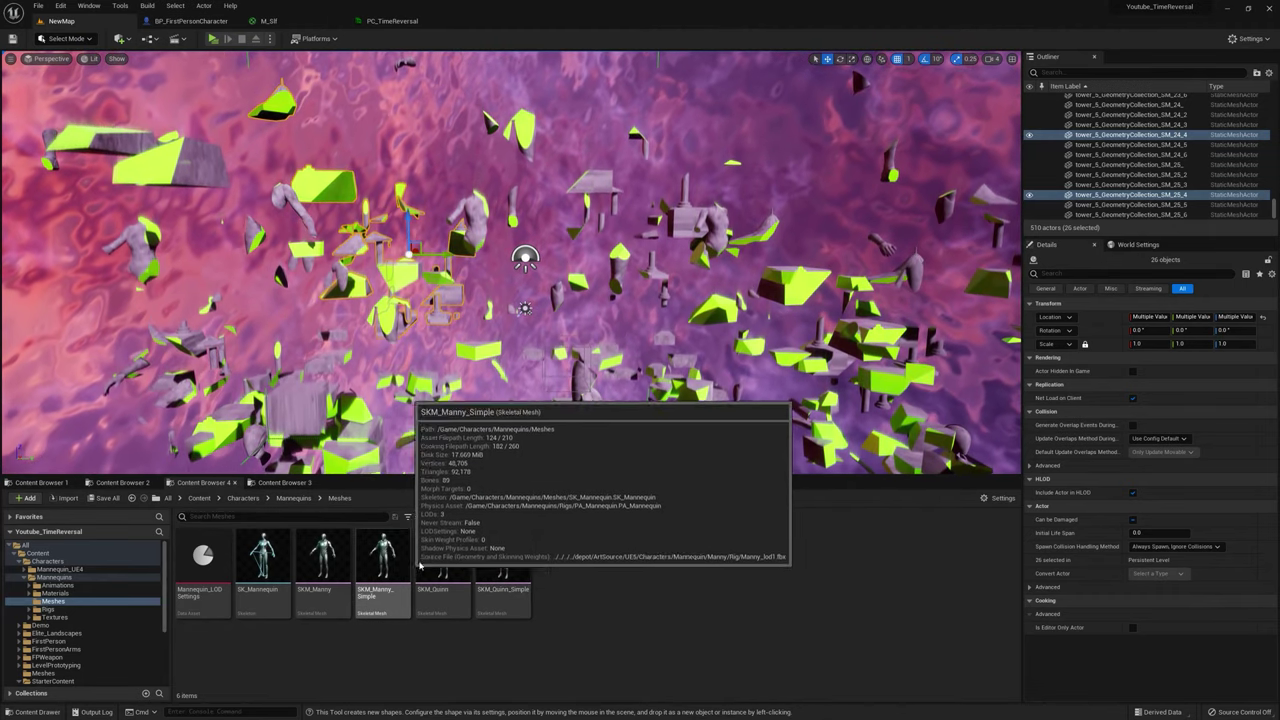
Step: Open the SKM_Quinn skeletal mesh and convert it to a static mesh saved as StaticMesh1 in the Meshes folder
click(26, 498)
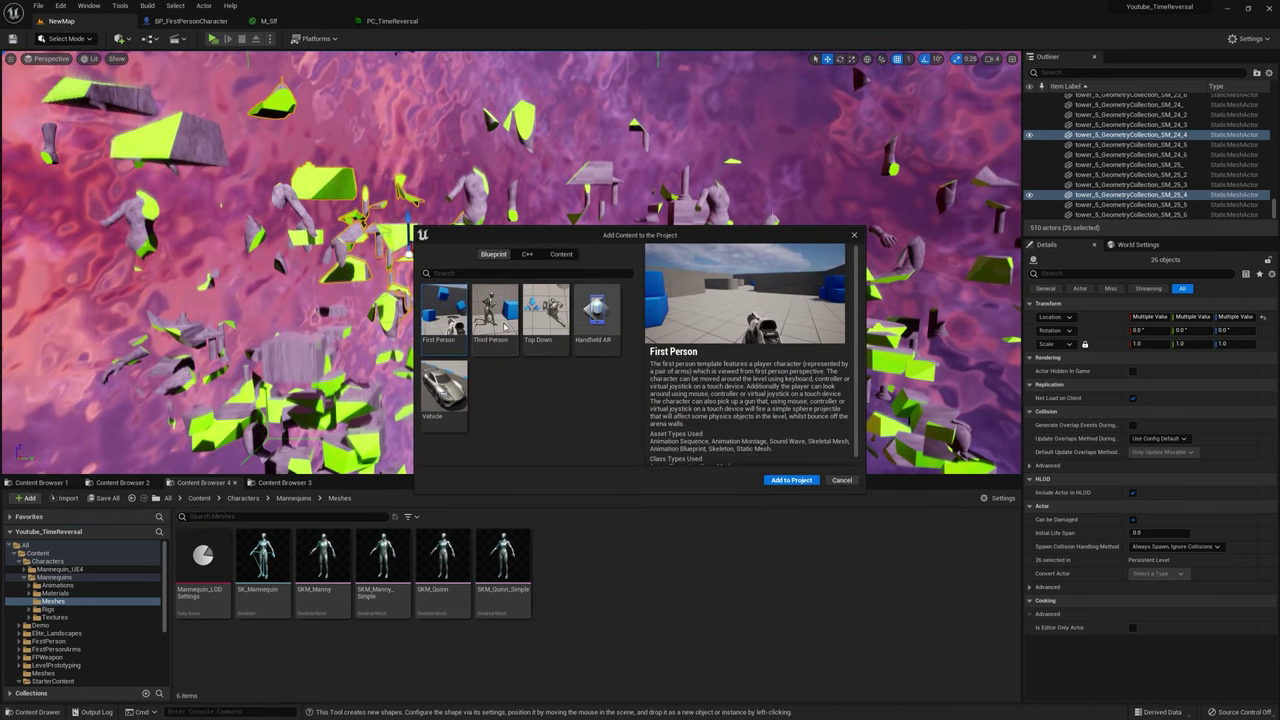
click(842, 480)
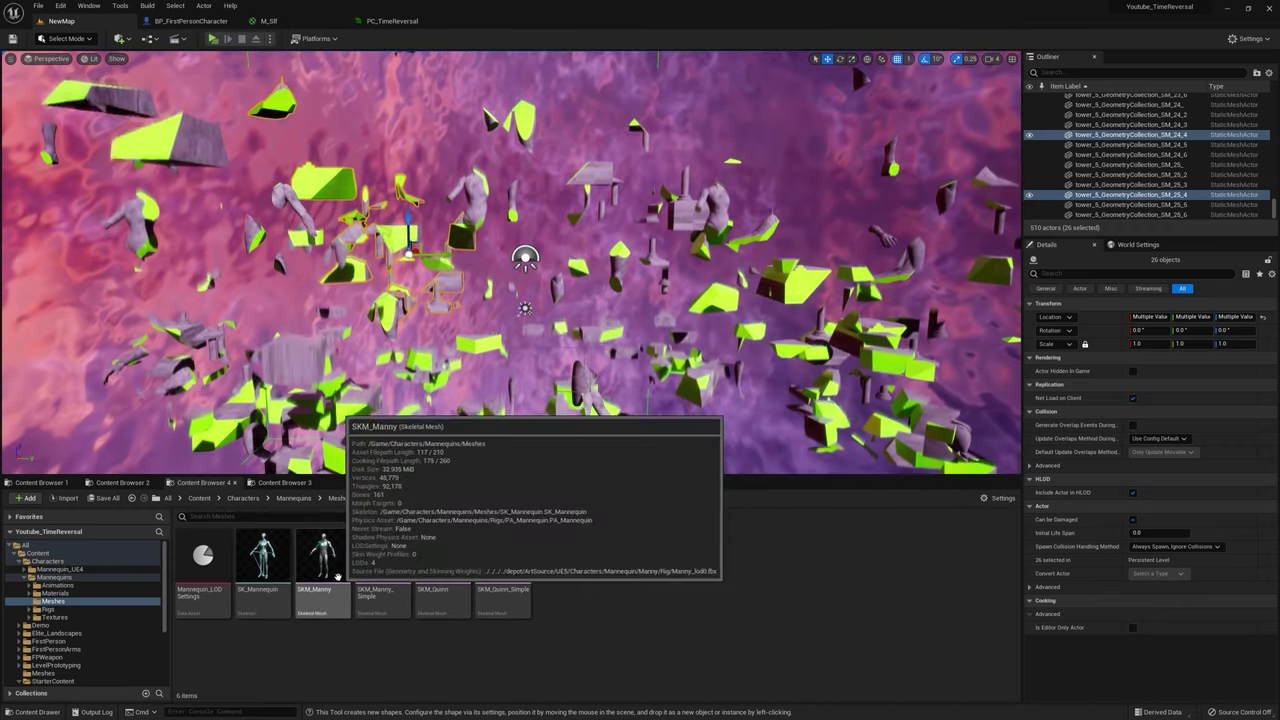
double_click(440, 560)
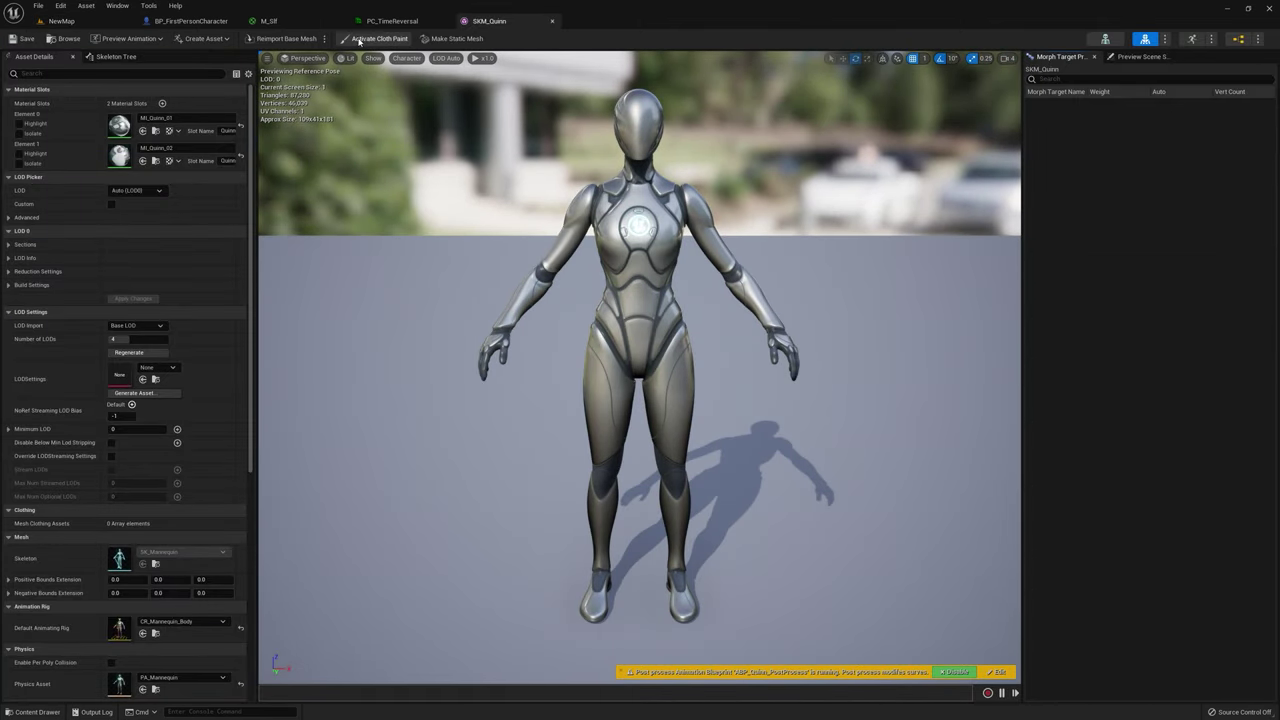
click(457, 40)
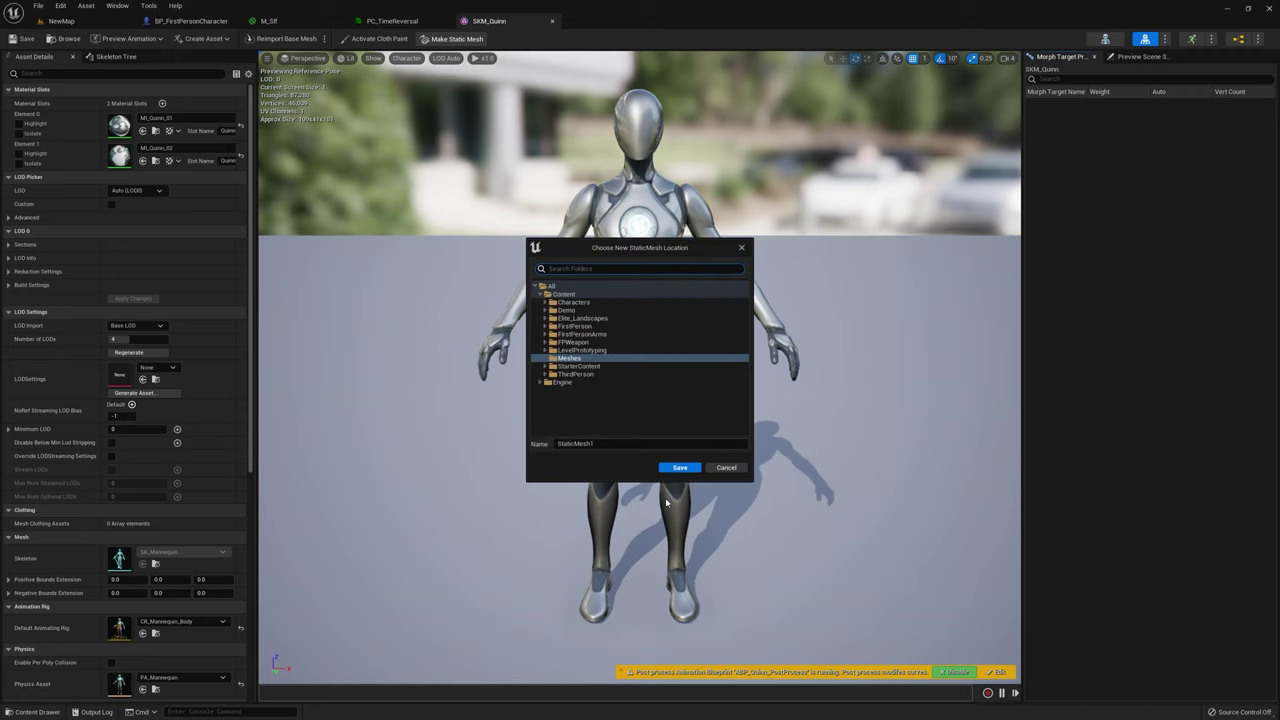
click(682, 468)
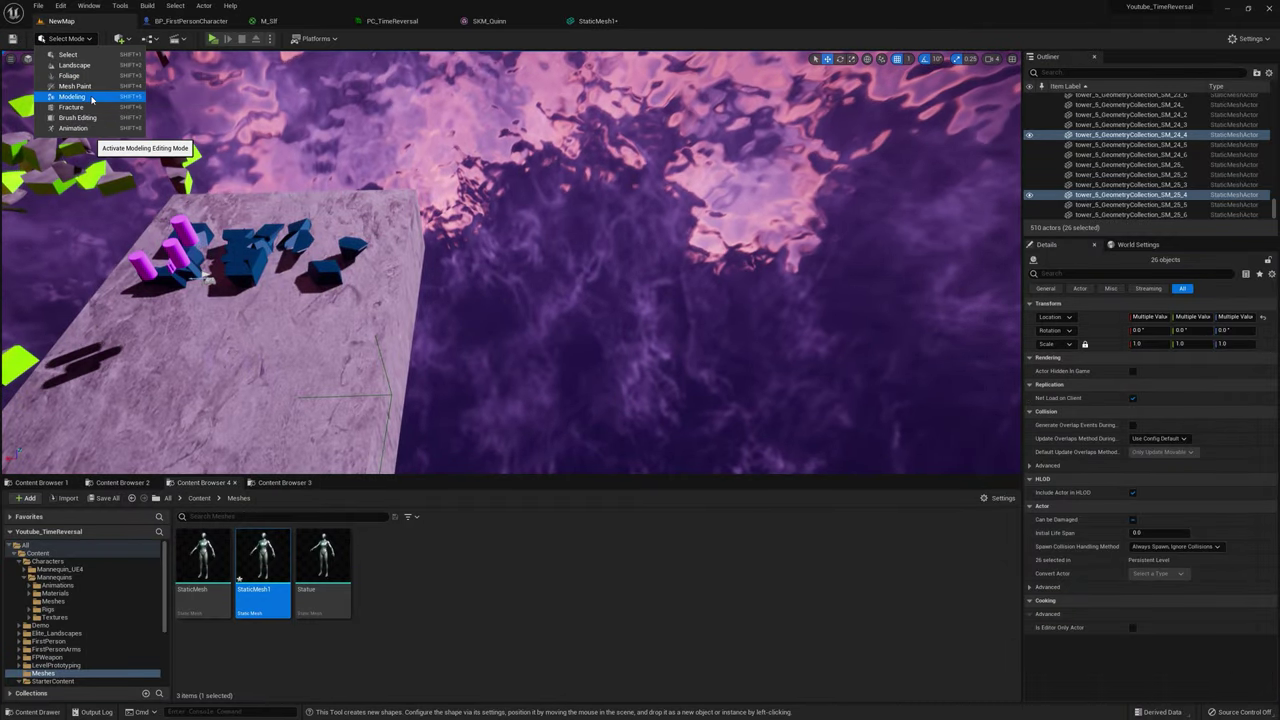
Step: Switch to Modeling mode and place a 100 × 100 × 100 box on the marble platform near the shelf
click(91, 99)
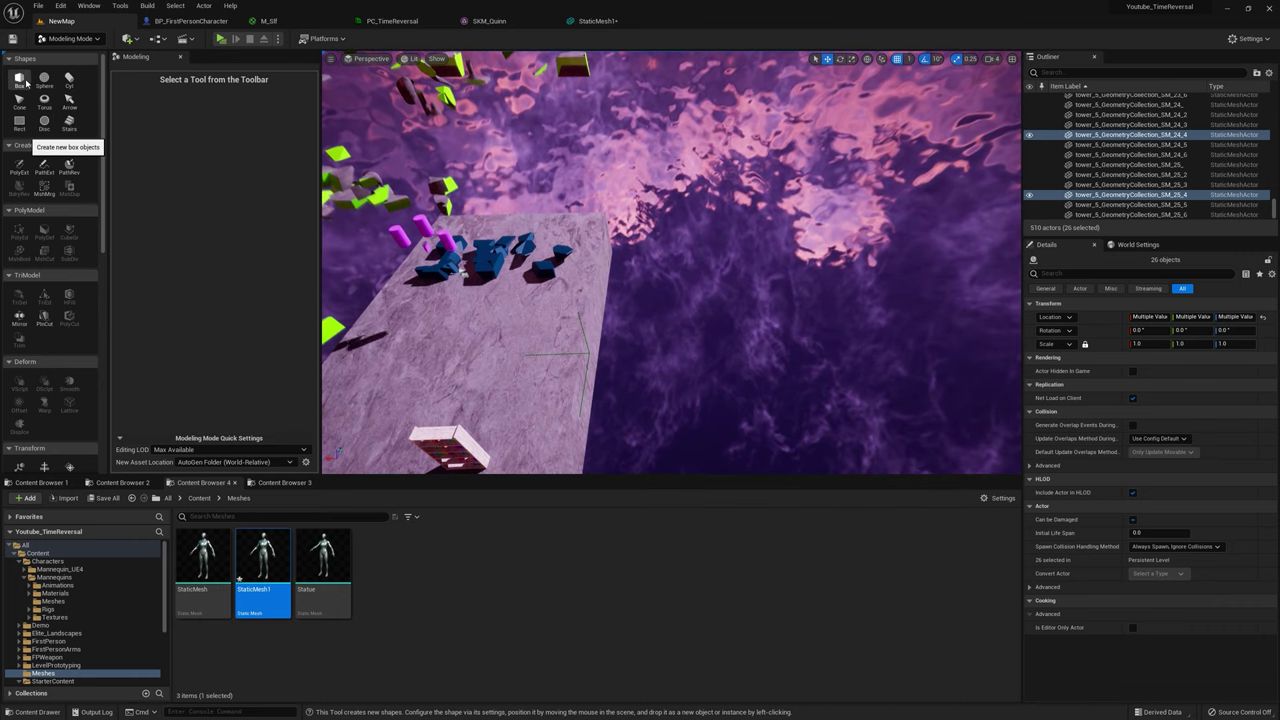
click(560, 352)
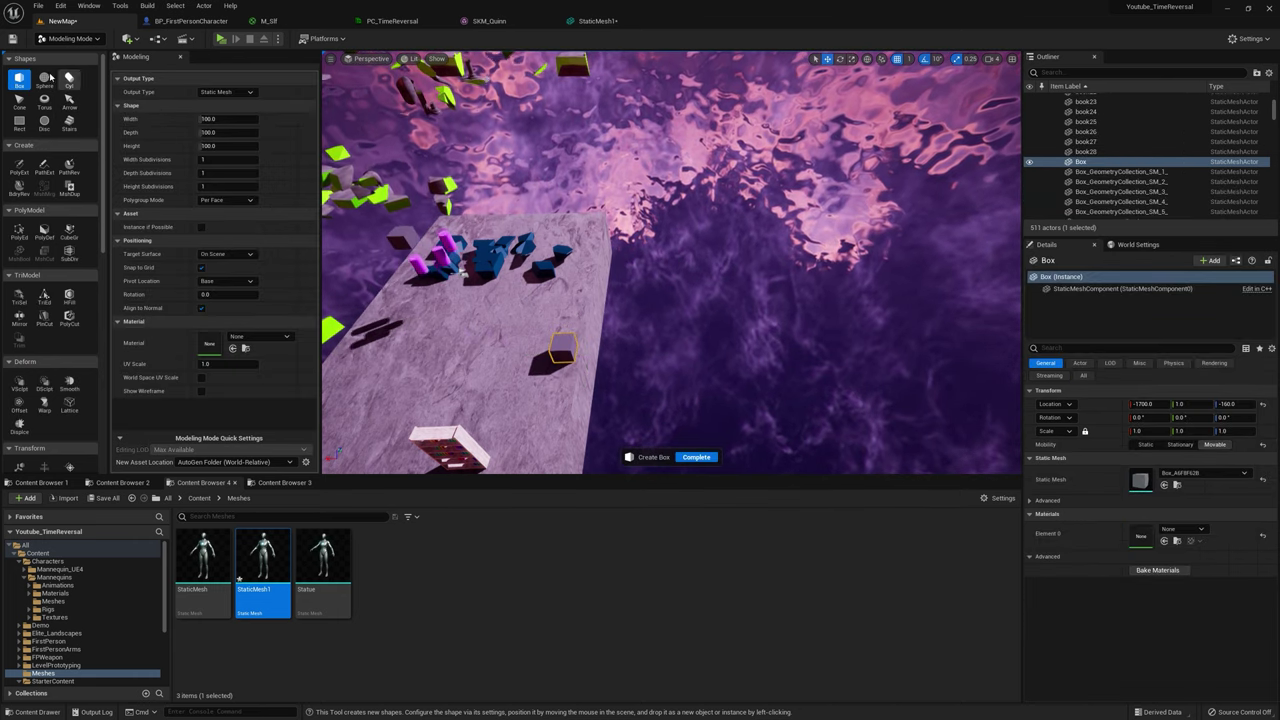
Step: Return to Select mode, scale the new box into a long slab and move it beside the marble platform
click(70, 38)
click(76, 60)
right_drag(396, 300, 384, 328)
key(r)
drag(392, 318, 228, 316)
drag(430, 293, 434, 262)
click(828, 60)
drag(425, 310, 635, 316)
mouse_move(611, 380)
right_down()
mouse_move(570, 405)
mouse_move(611, 380)
right_up()
click(611, 380)
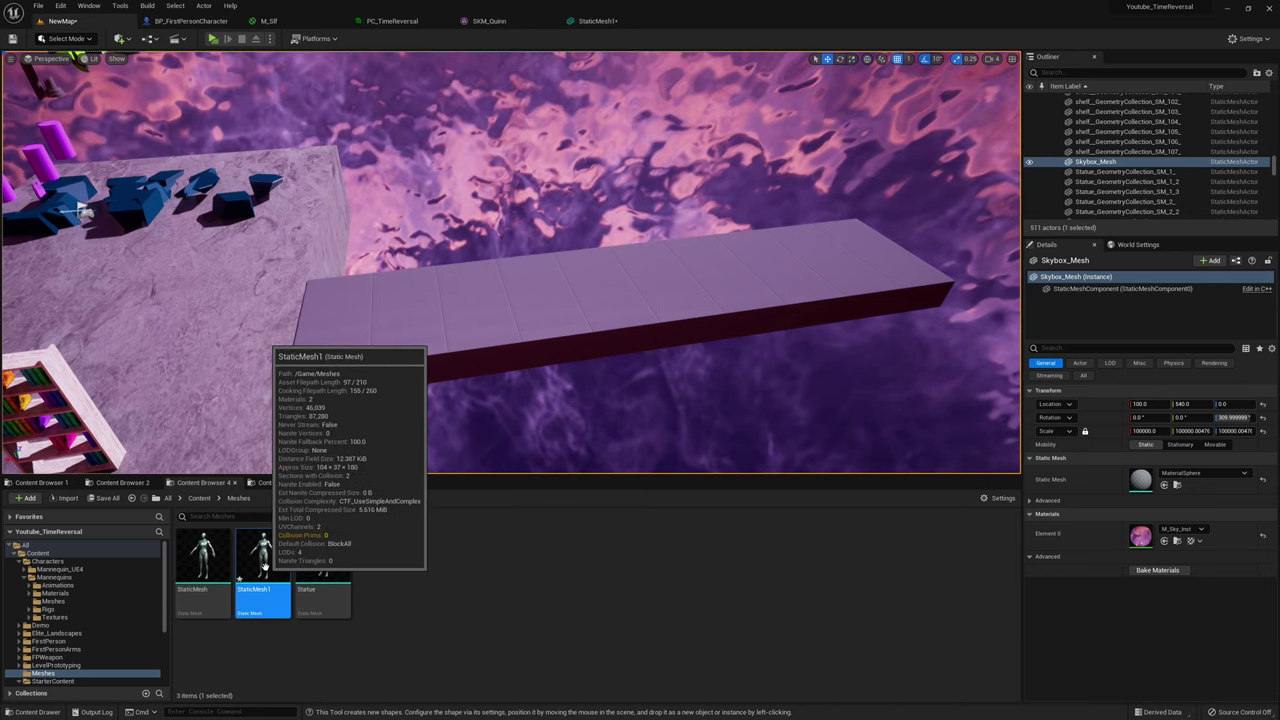
Step: Place the StaticMesh1 figure near the far end of the slab and scale it uniformly to 5
drag(258, 565, 805, 263)
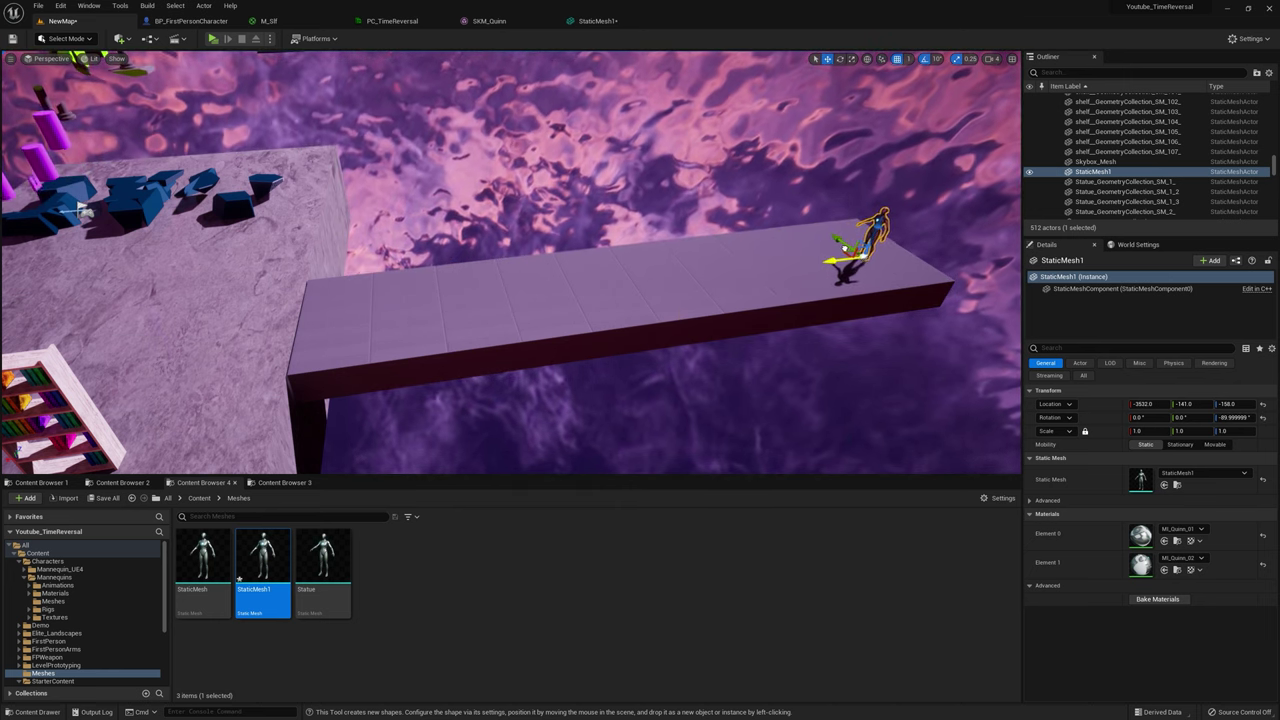
key(Return)
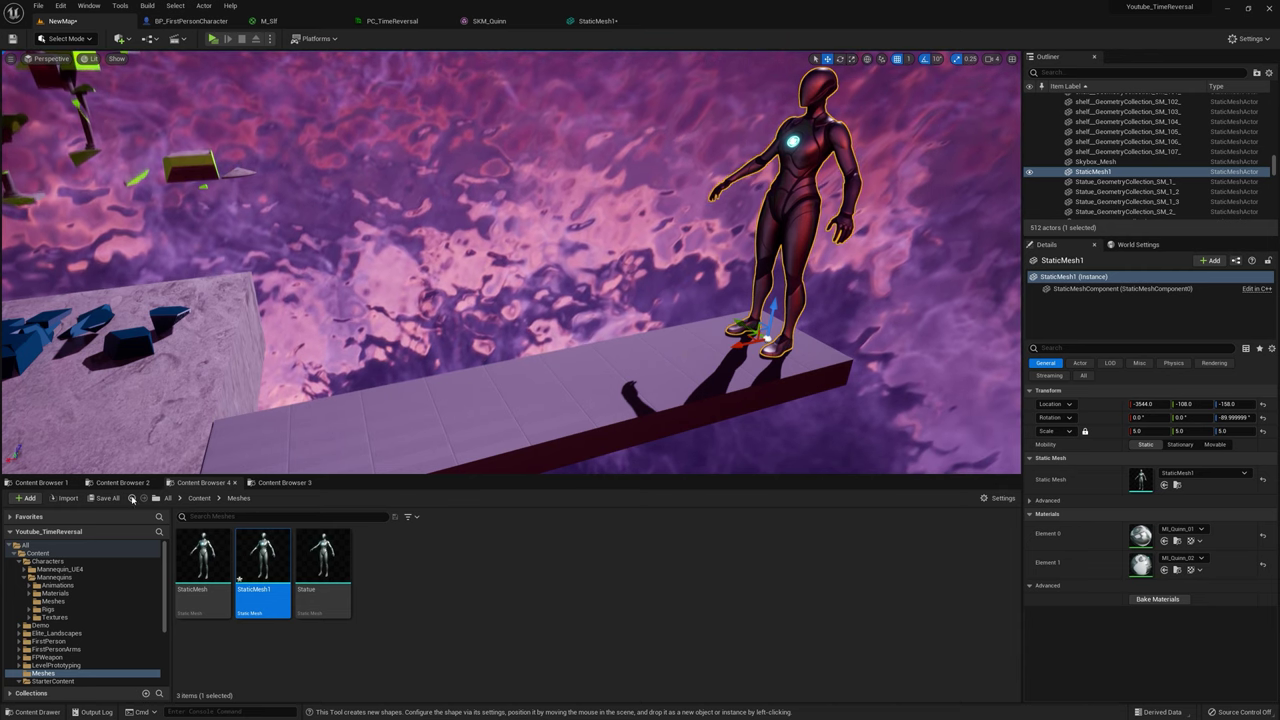
Step: Create a material named M_World in the YoutubeTutorial folder and open its material graph
click(122, 482)
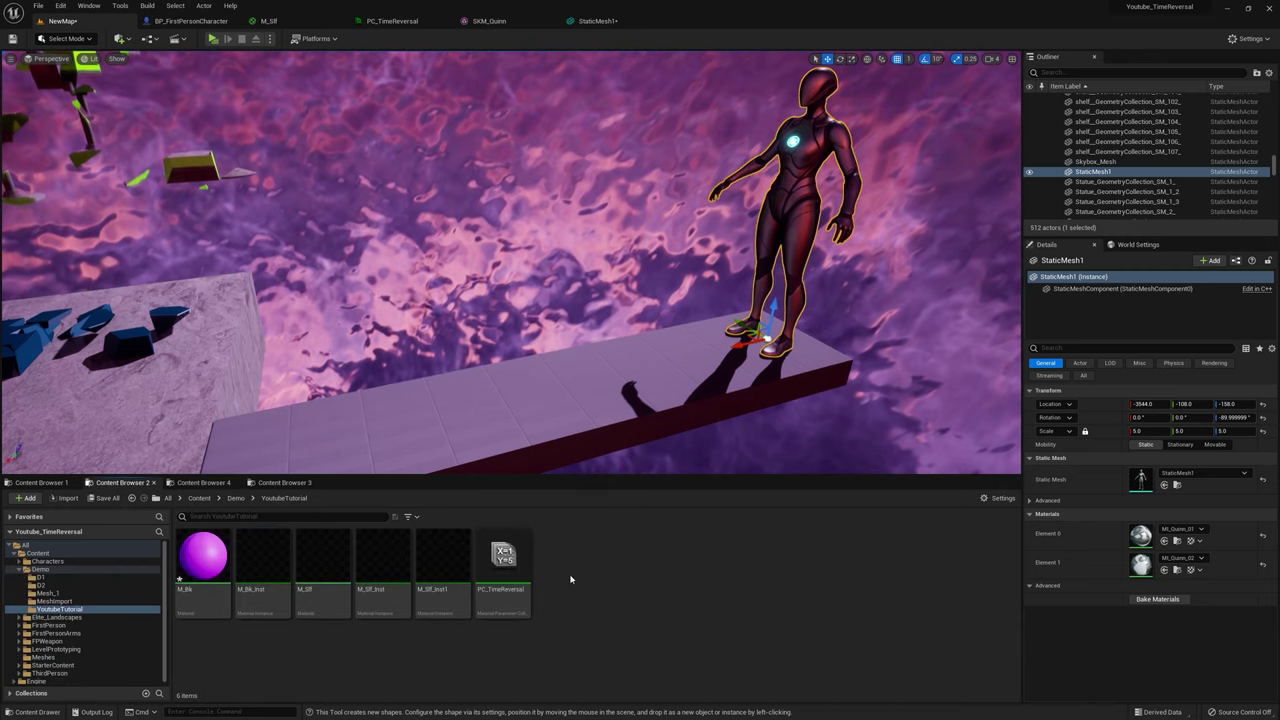
right_click(570, 579)
click(628, 350)
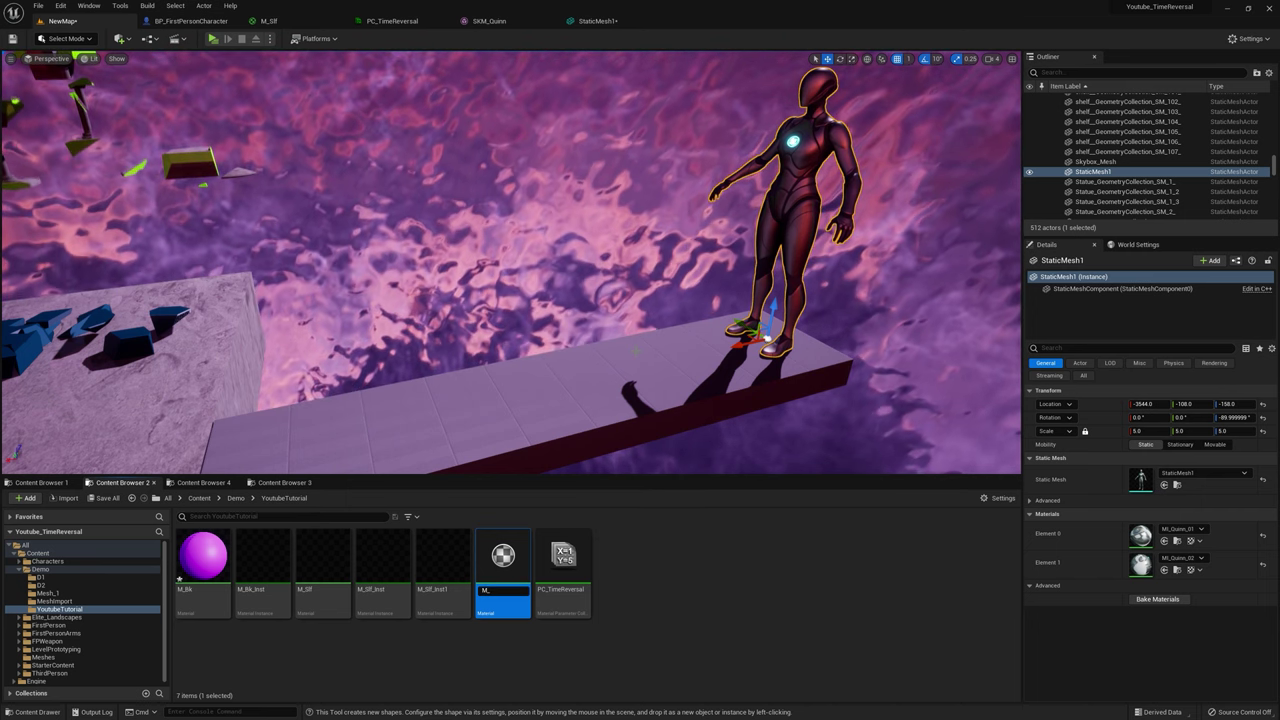
text(M_World)
key(Return)
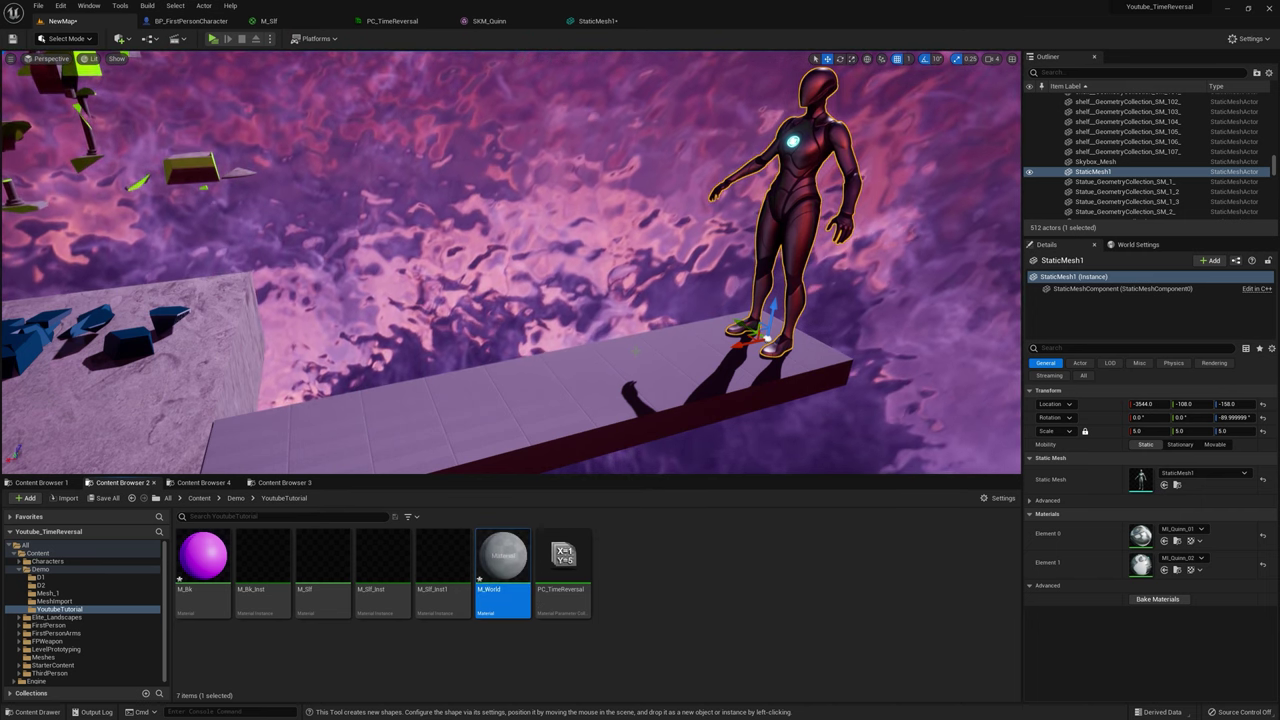
double_click(509, 565)
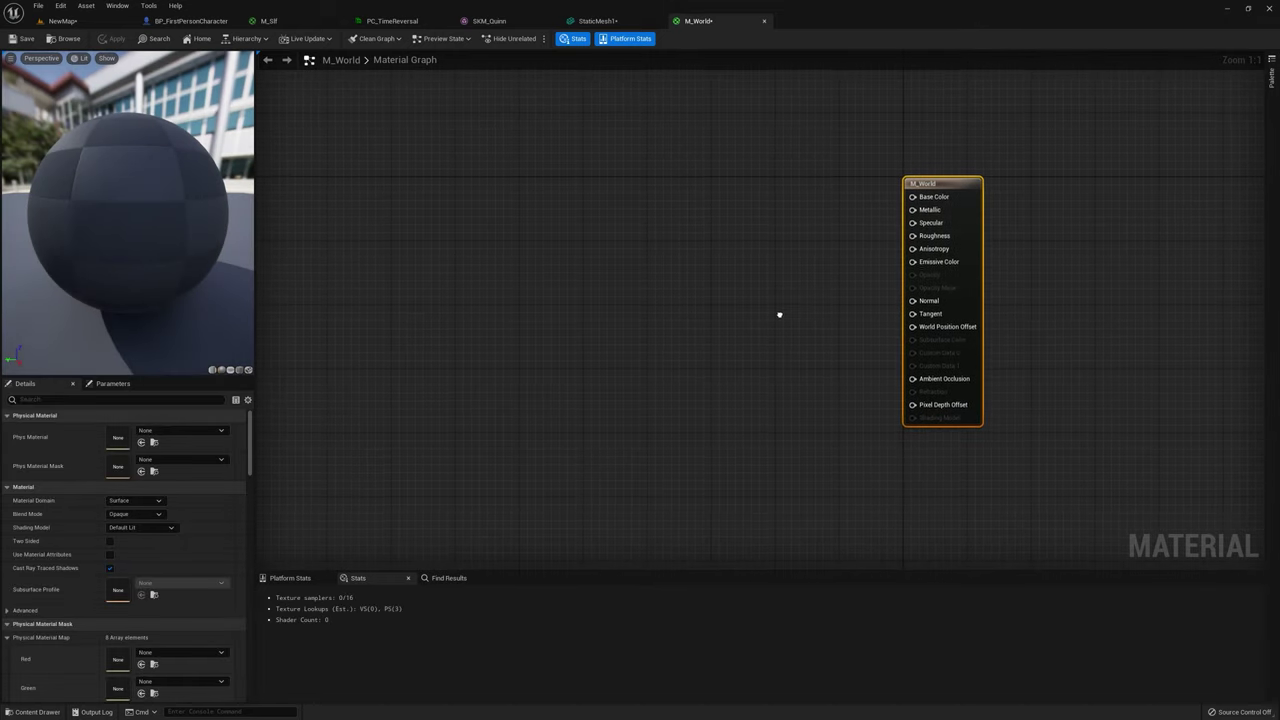
Step: Add the T_Rock_Slate_D texture from the StarterContent Textures folder to M_World and connect its RGB output to Base Color
click(62, 20)
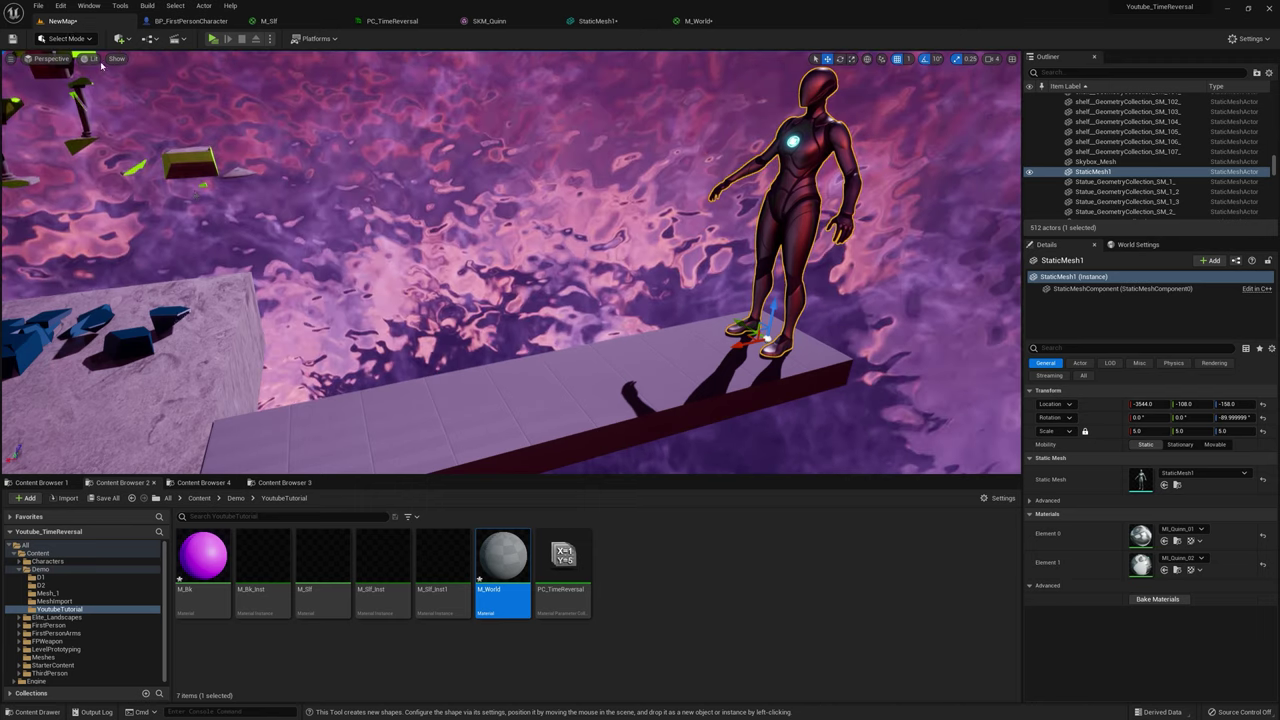
click(52, 664)
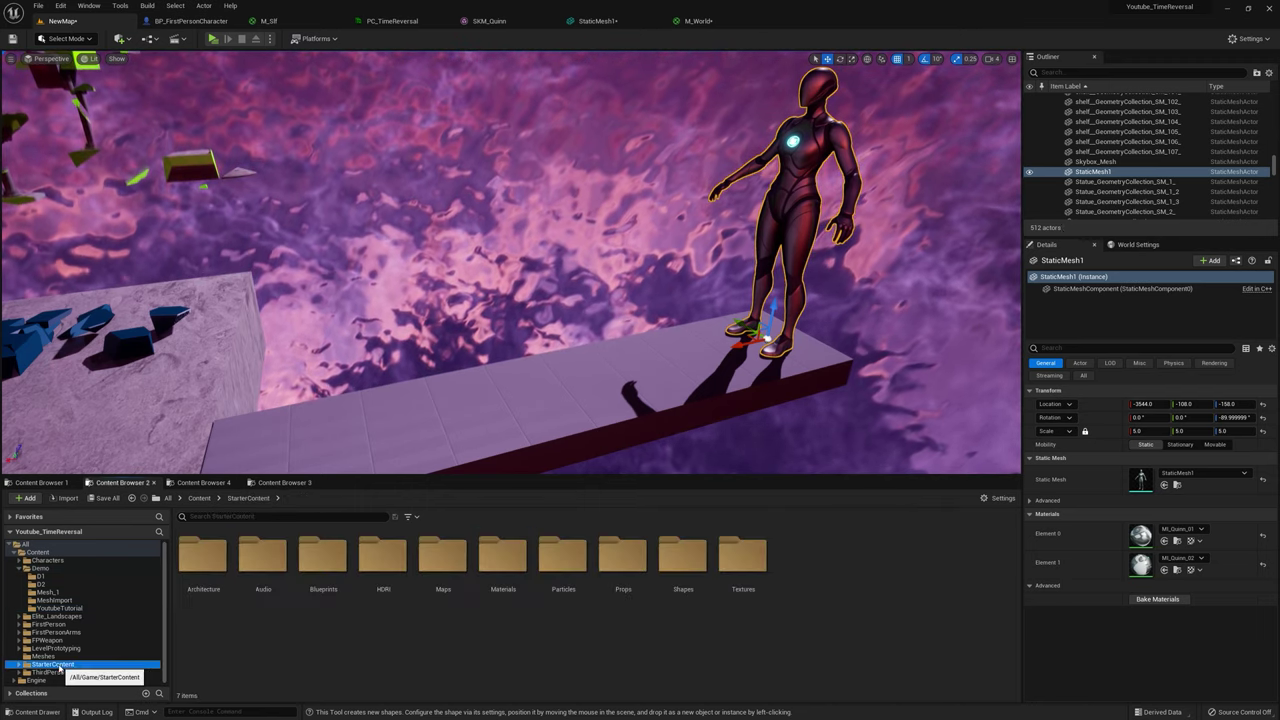
double_click(743, 570)
scroll(525, 625, down, 5)
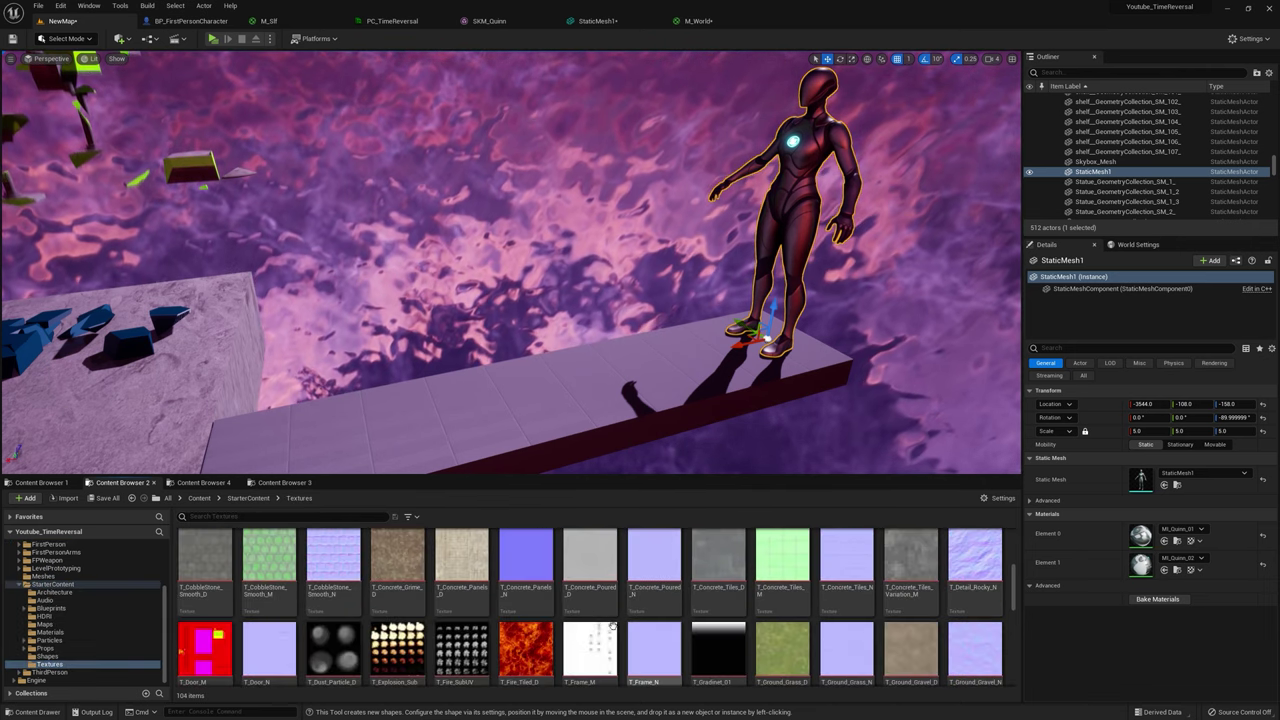
scroll(525, 625, down, 8)
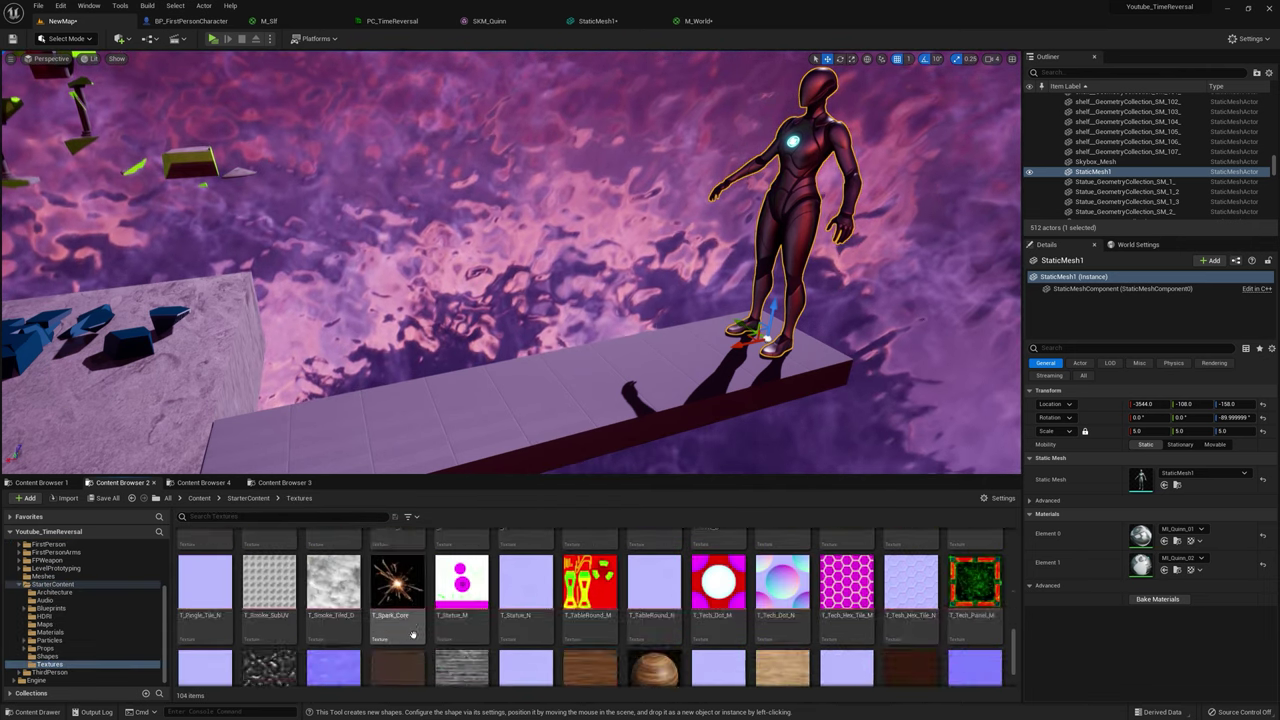
drag(590, 570, 672, 168)
drag(760, 186, 945, 202)
Step: Convert the rock slate texture sample to a parameter named Tex and move it up in the graph
right_click(716, 180)
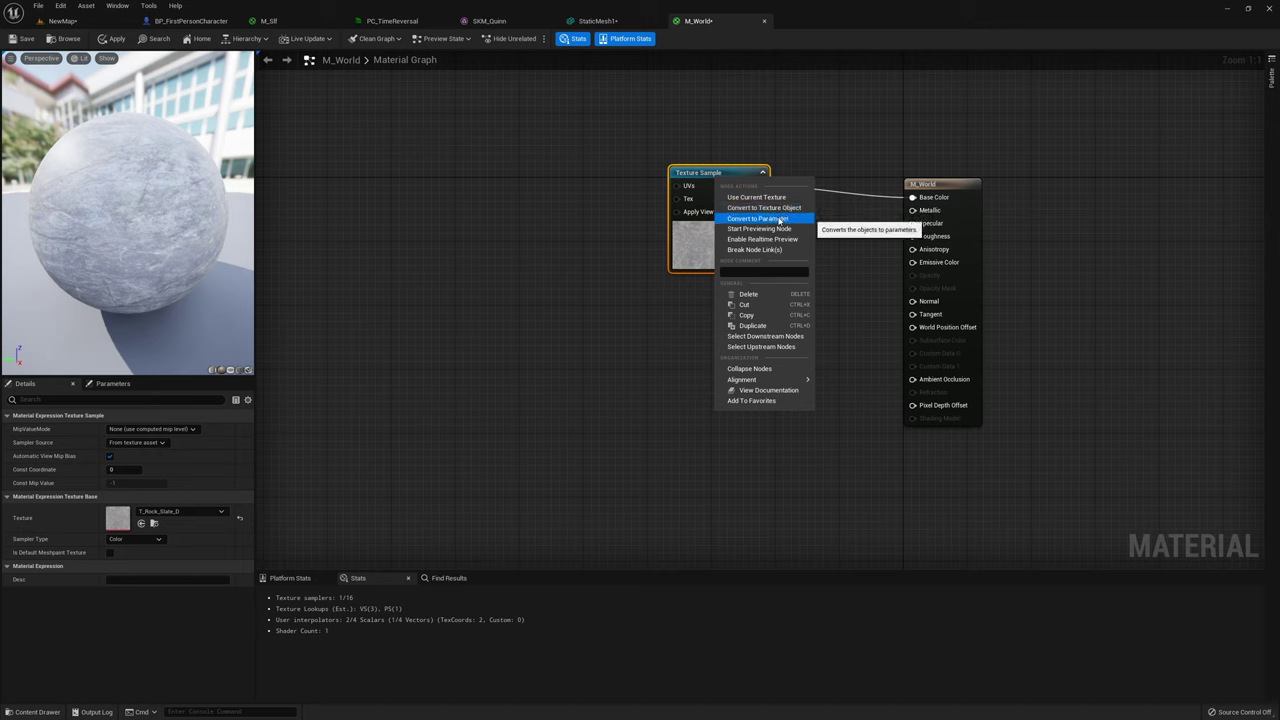
click(758, 218)
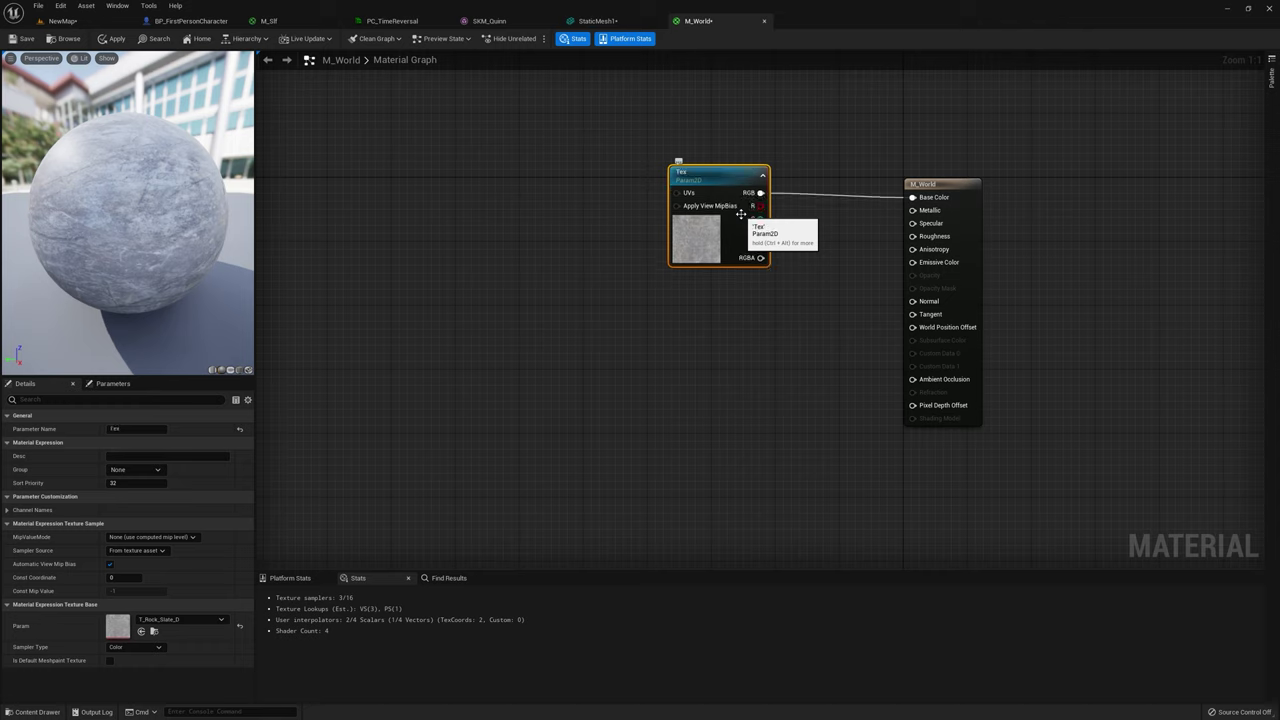
drag(727, 268, 705, 214)
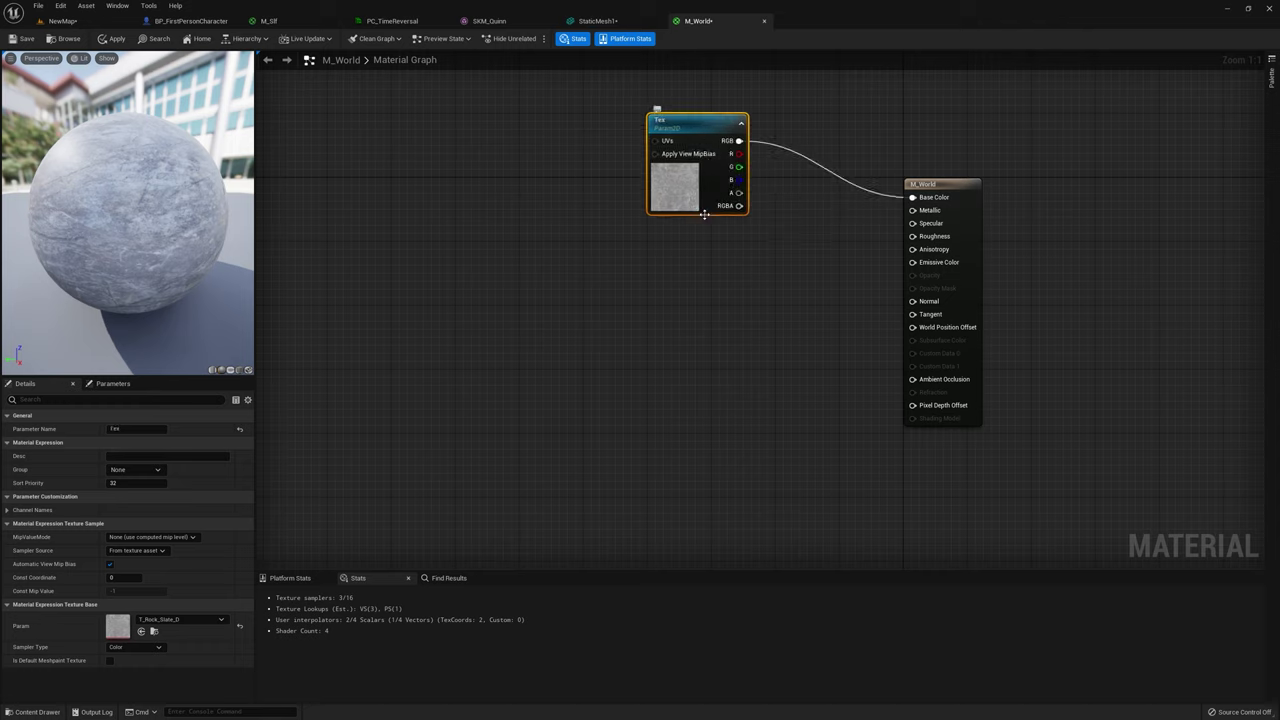
Step: Add a vector parameter named Emissive Color below the Tex node and connect it to the material's Emissive Color input
click(691, 286)
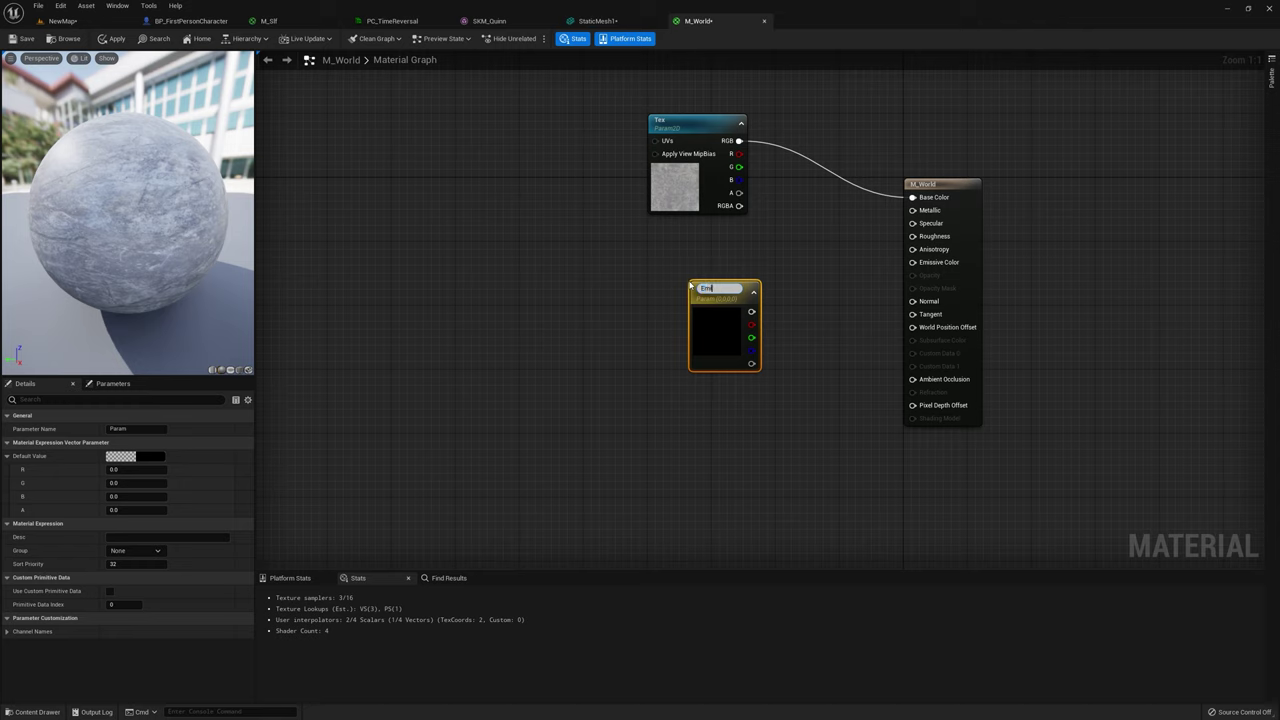
text(Emissive Color)
key(Return)
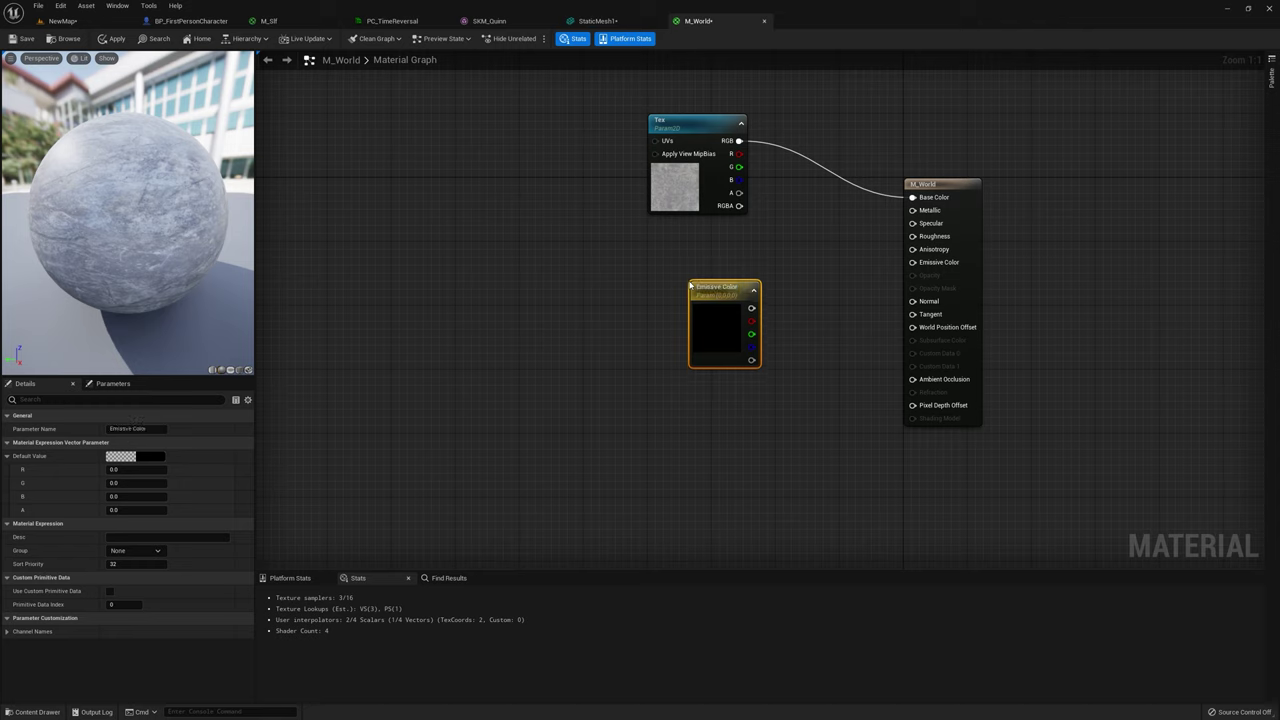
drag(690, 286, 937, 264)
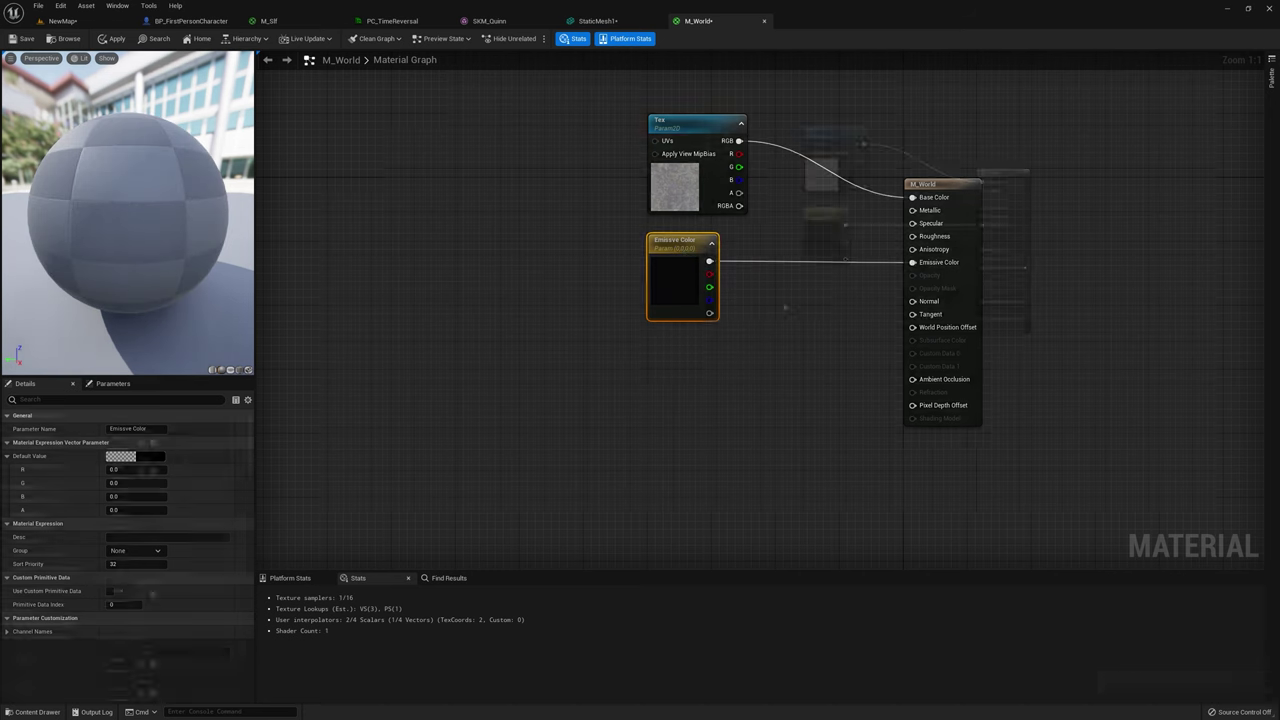
scroll(1118, 150, down, 3)
click(676, 177)
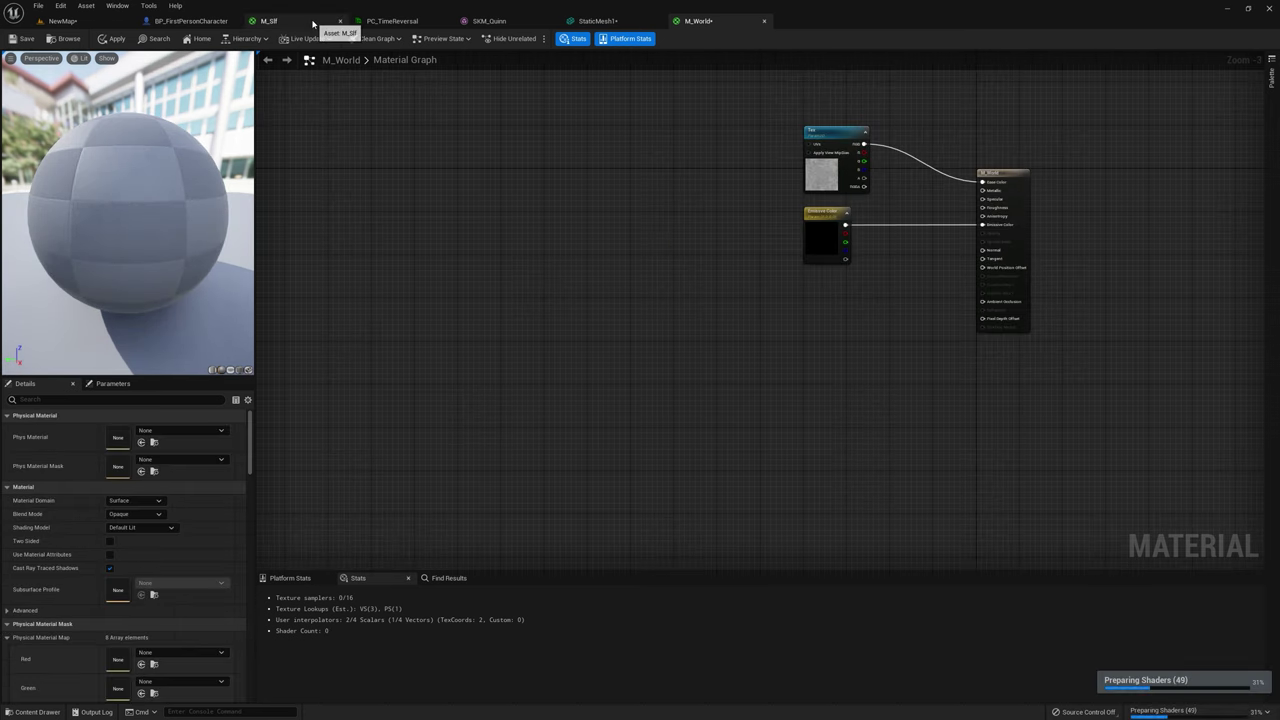
Step: Copy the Collapsed Nodes node from M_Slf and paste it into the M_World graph
click(315, 22)
right_click(823, 334)
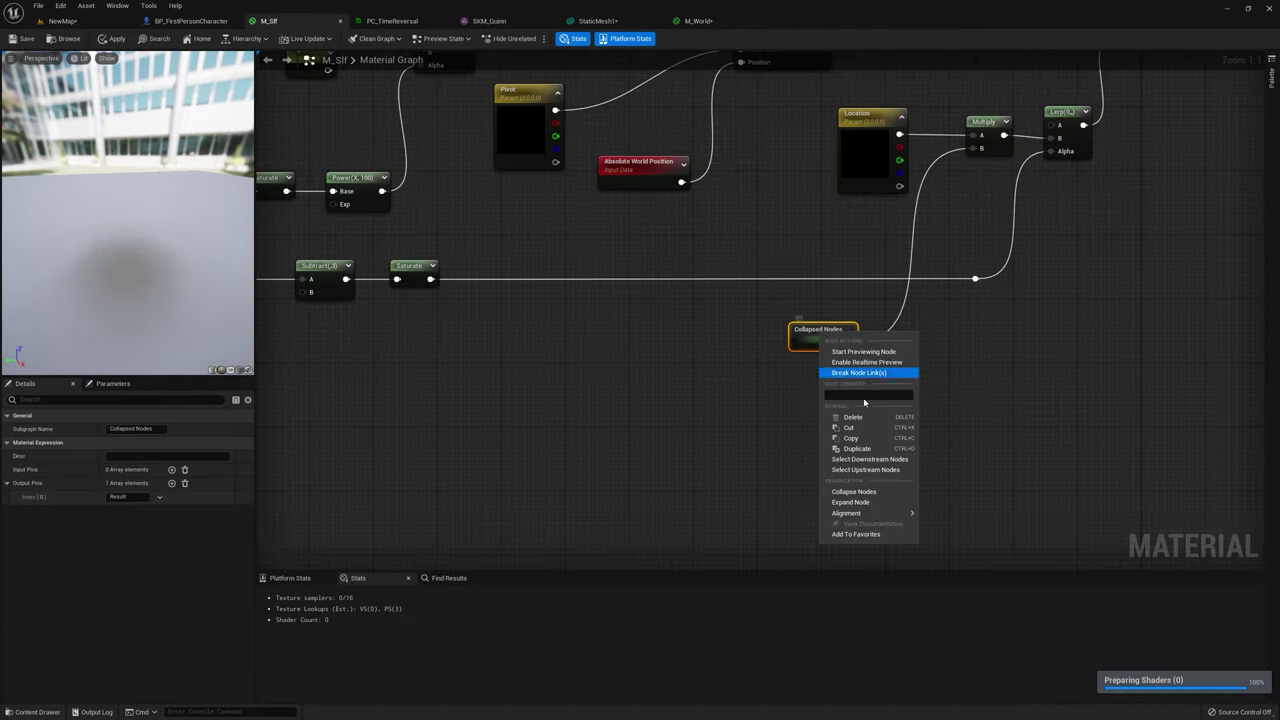
click(851, 440)
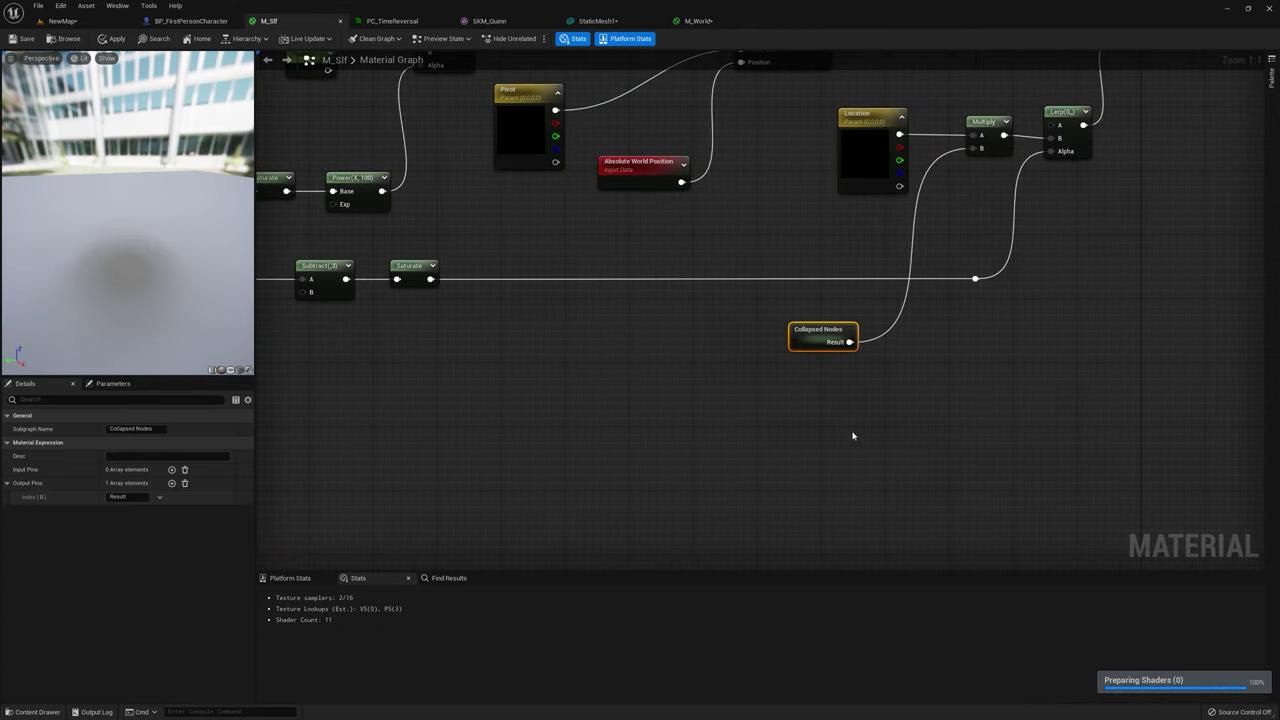
click(697, 21)
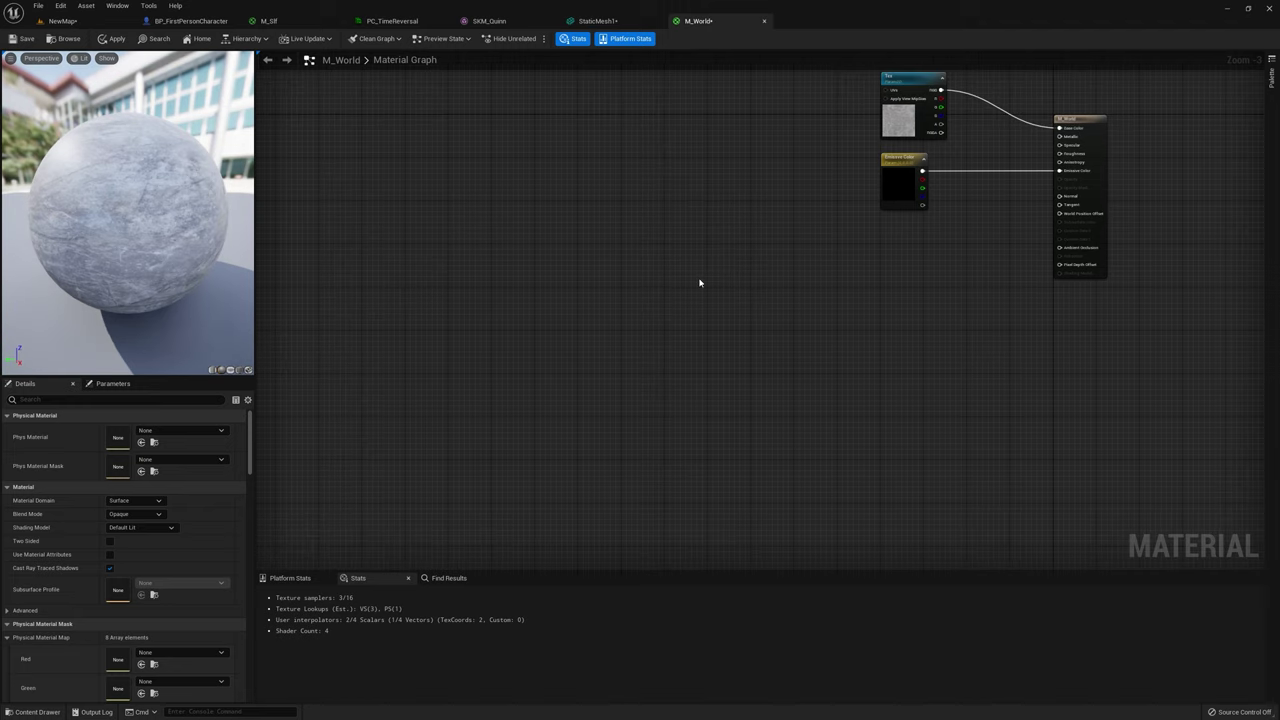
key(ctrl+v)
drag(719, 286, 610, 308)
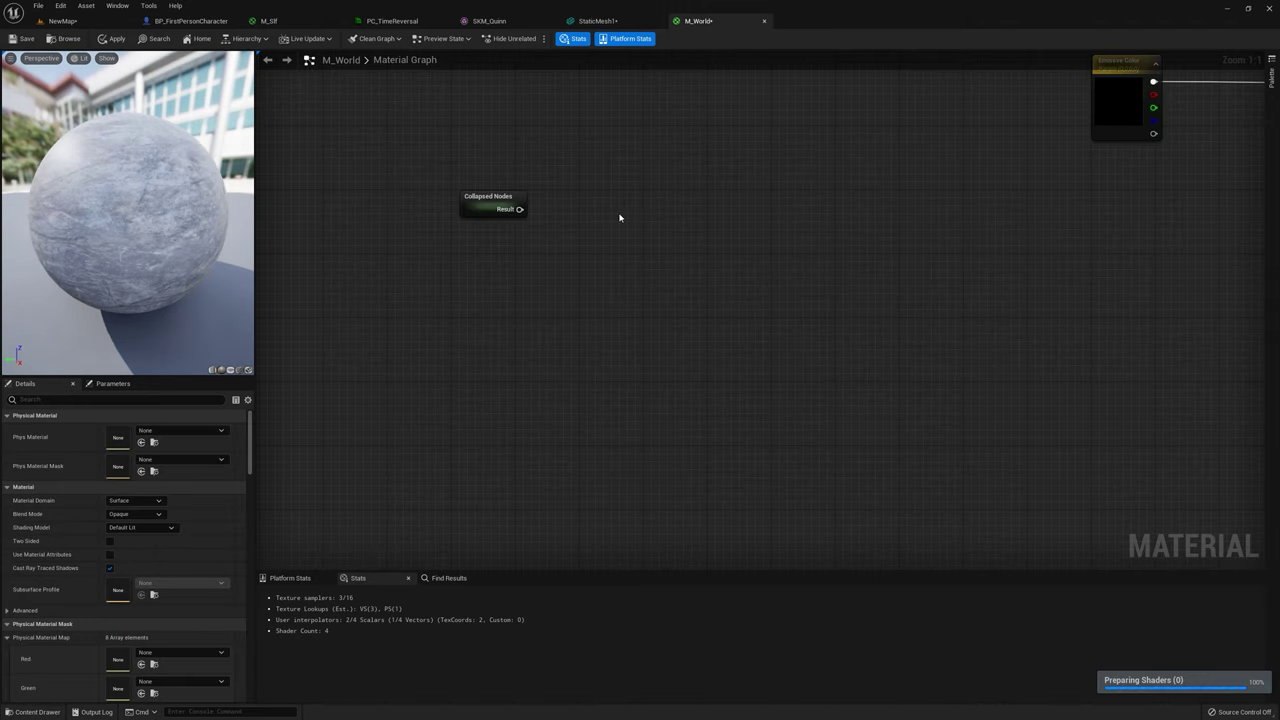
Step: Add a Multiply node with the Collapsed Nodes result in A and a new vector parameter named Loc in B
click(639, 203)
drag(521, 209, 675, 205)
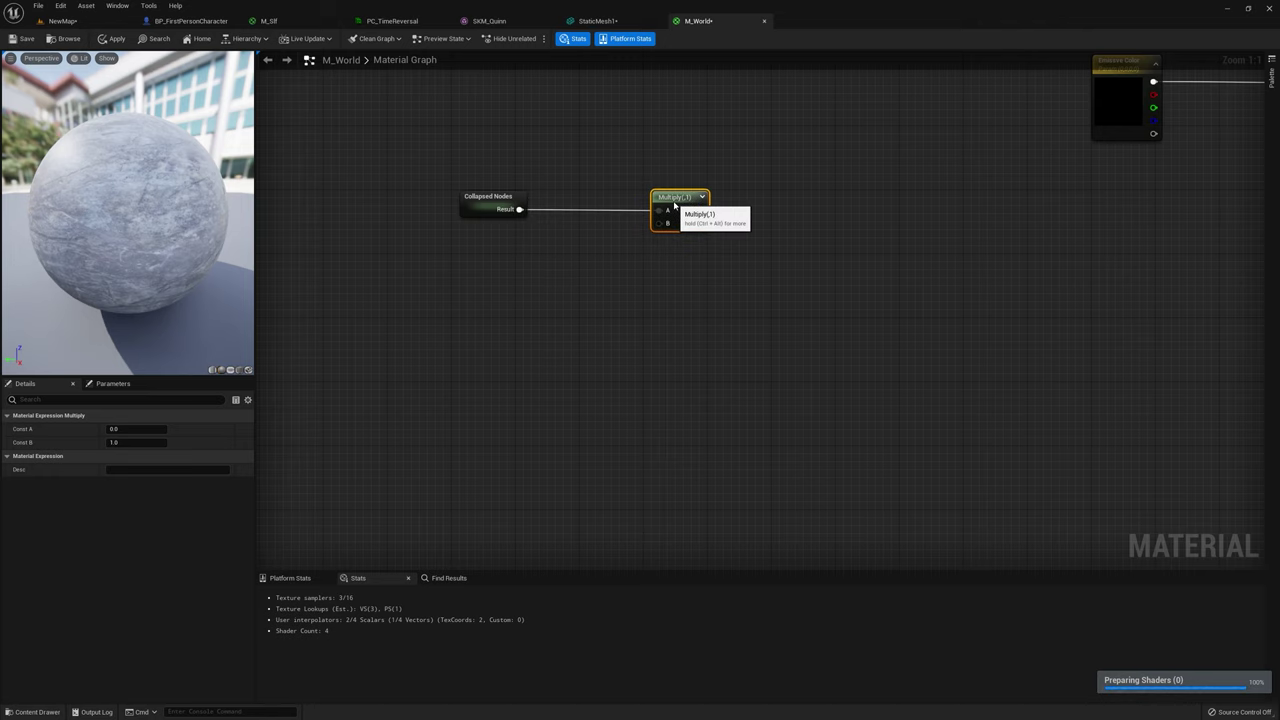
right_drag(557, 263, 575, 266)
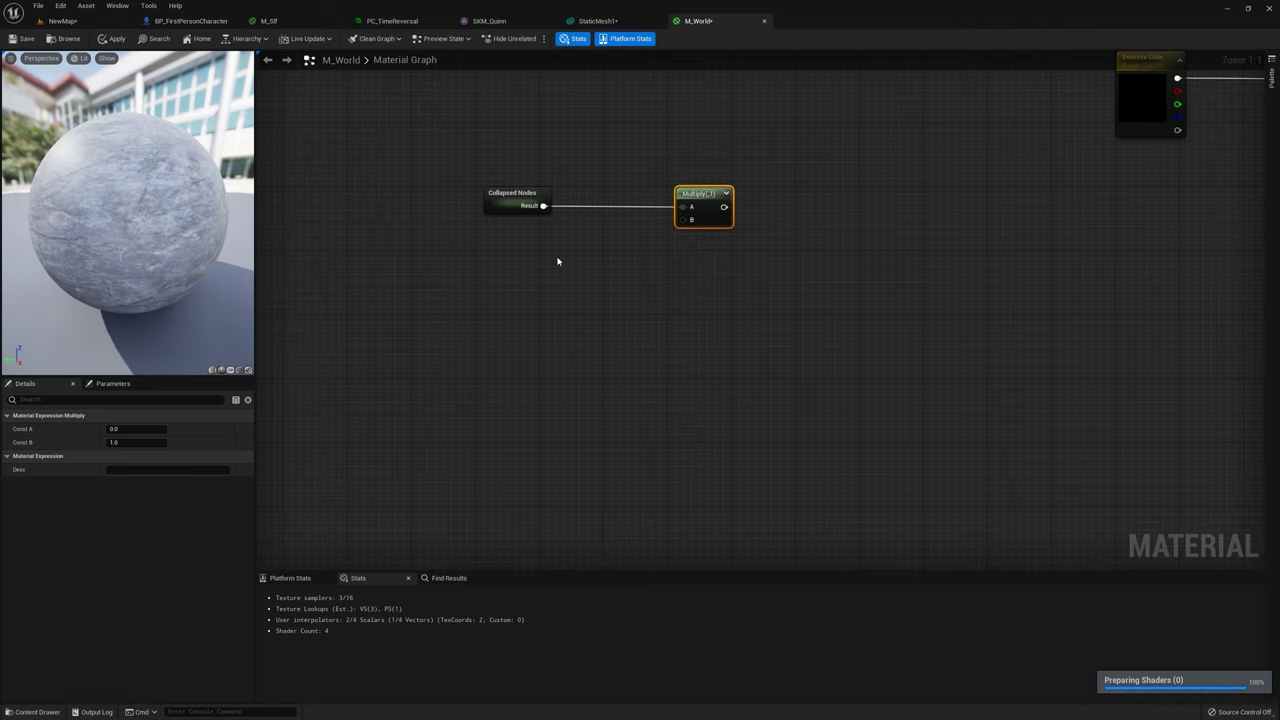
click(558, 261)
text(Loc)
key(Return)
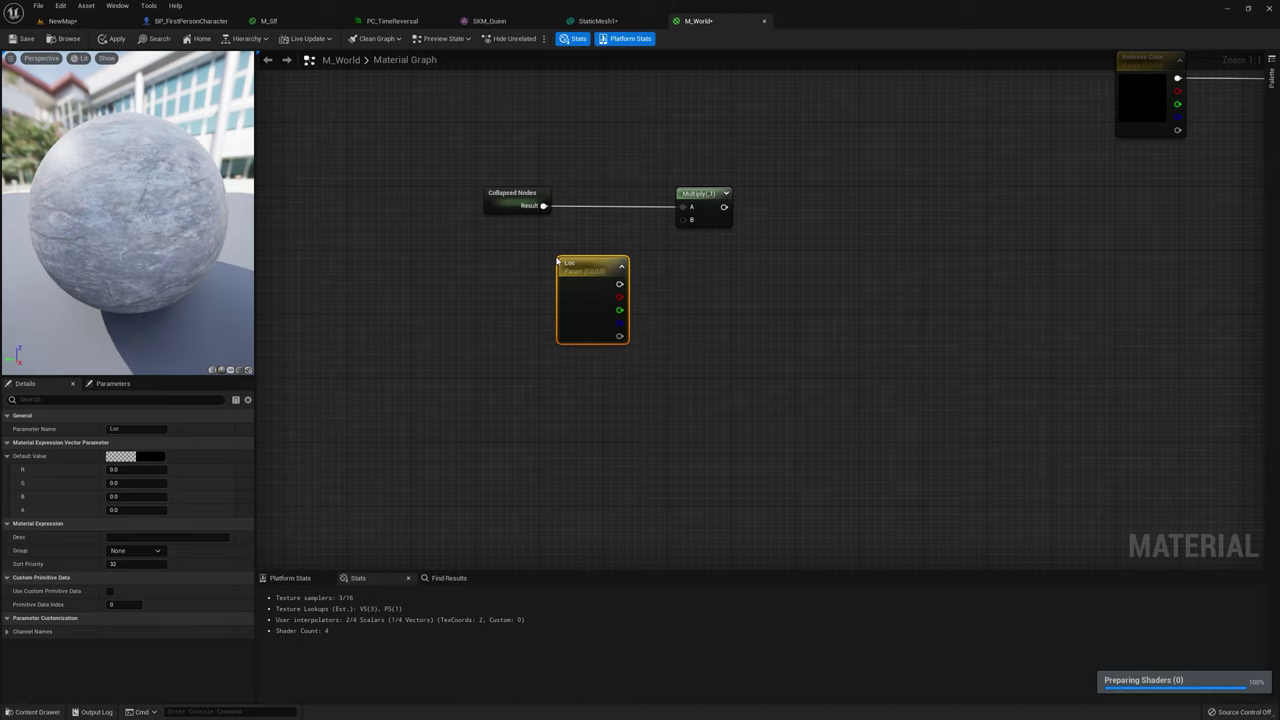
drag(620, 284, 688, 221)
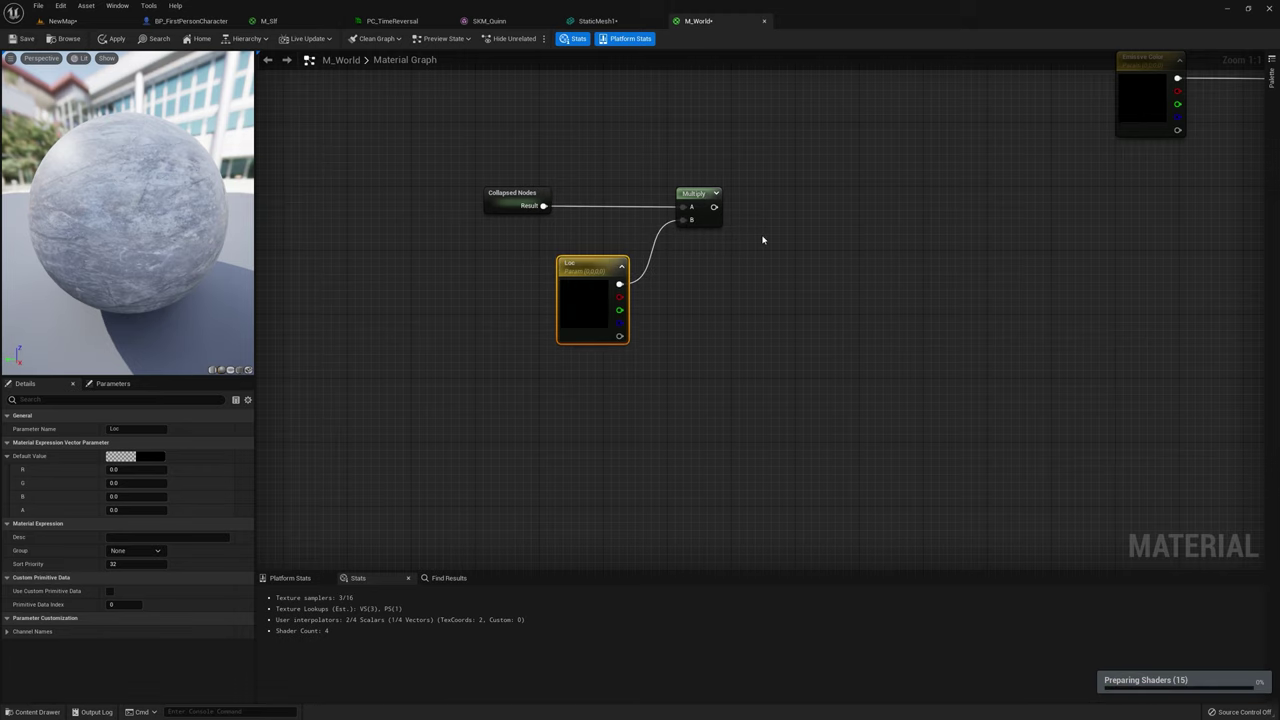
Step: Connect the Multiply output to World Position Offset and apply the M_World material
scroll(597, 246, down, 2)
drag(557, 234, 1088, 192)
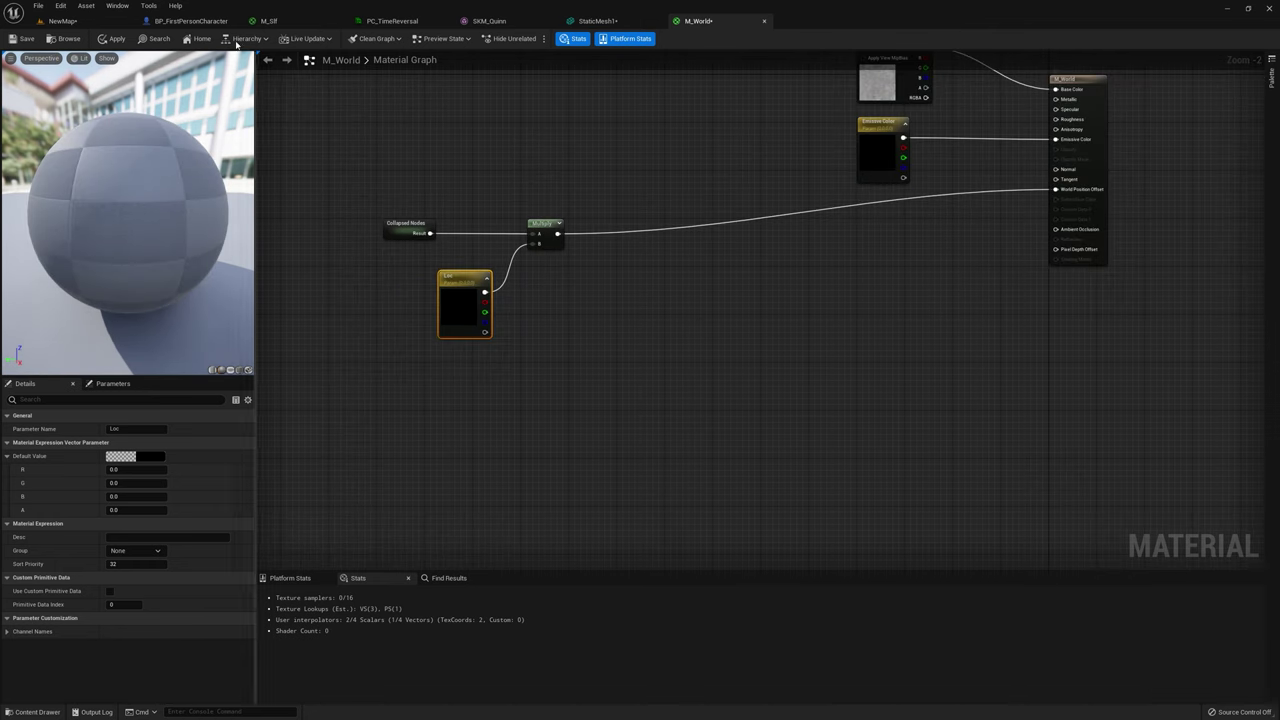
click(116, 40)
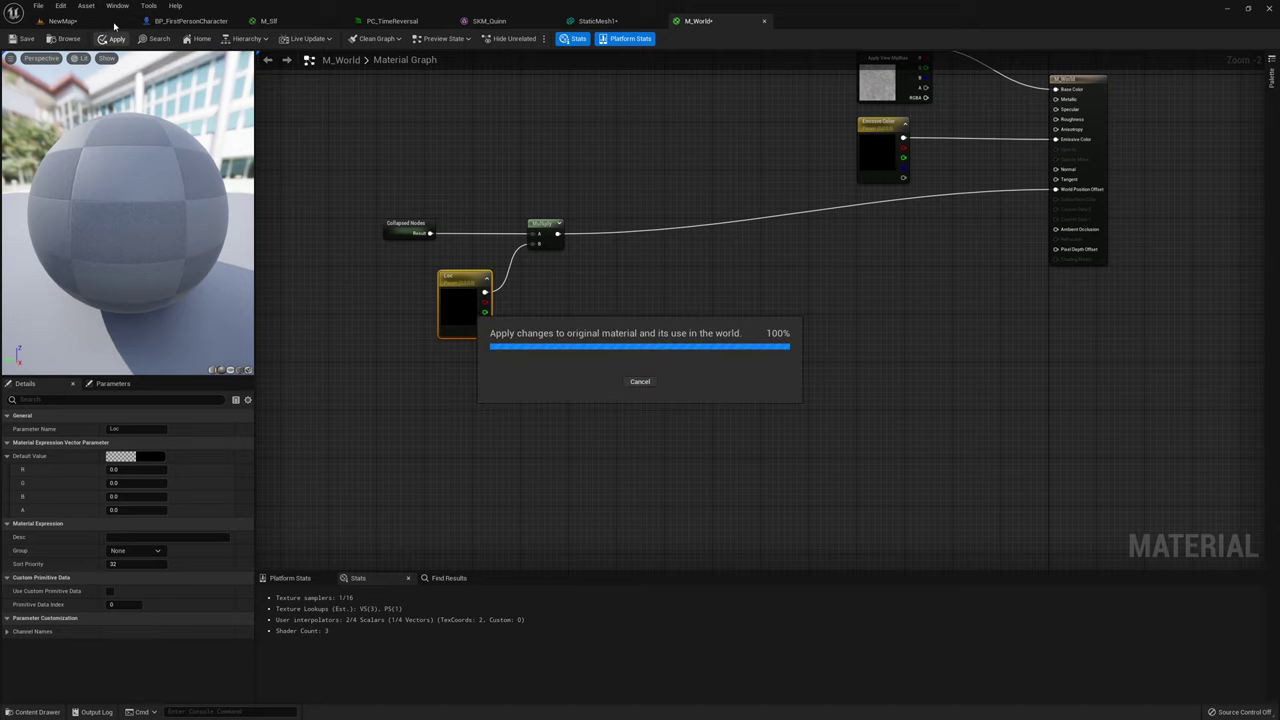
Step: Create a material instance of M_World and assign it to the slab and to both material elements of the figure
click(62, 20)
right_click(510, 568)
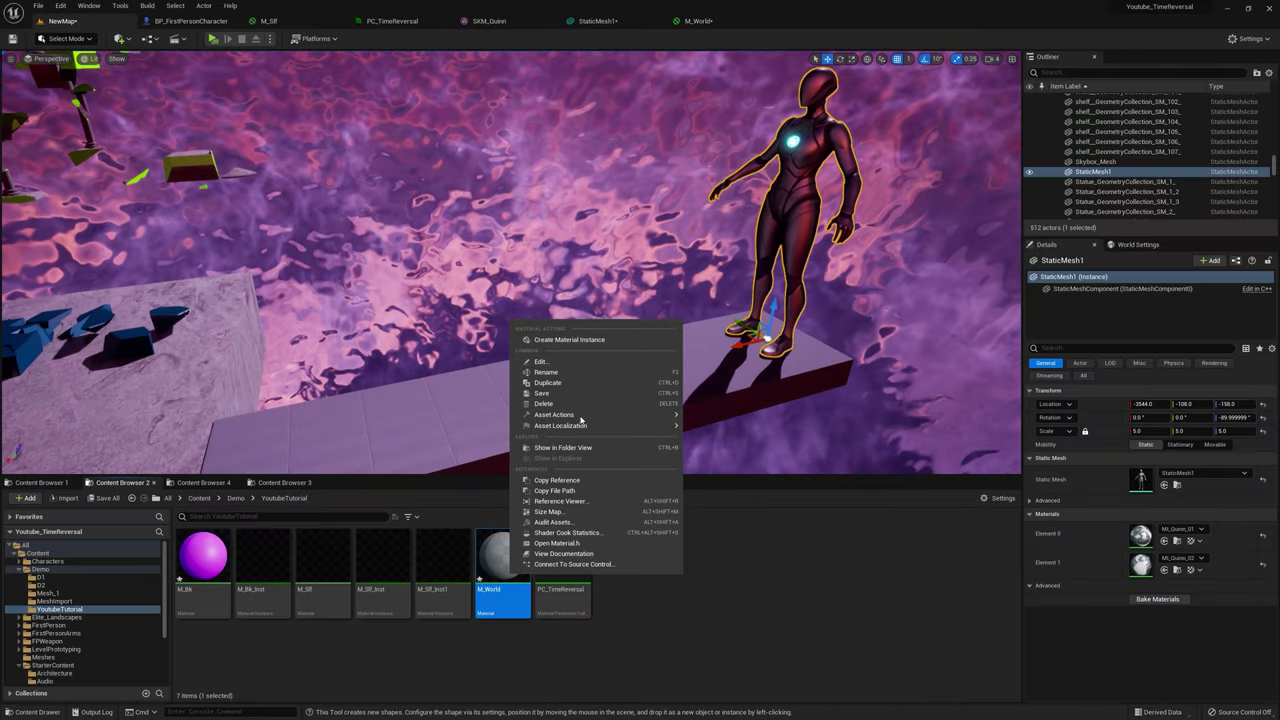
click(576, 339)
key(Return)
drag(584, 475, 589, 422)
right_drag(589, 422, 626, 445)
drag(564, 568, 727, 261)
drag(758, 208, 772, 140)
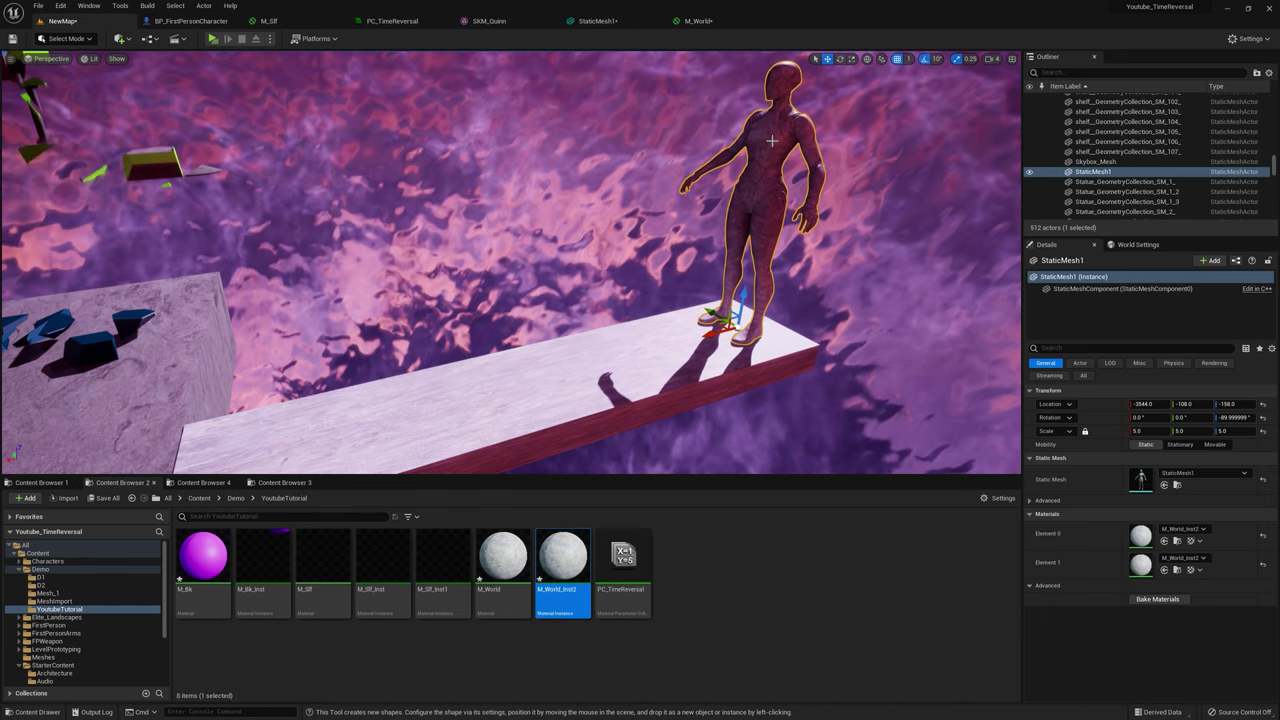
Step: Open M_World_Inst2, enable its Loc parameter override, and set R to 100 and B to 1000
double_click(563, 556)
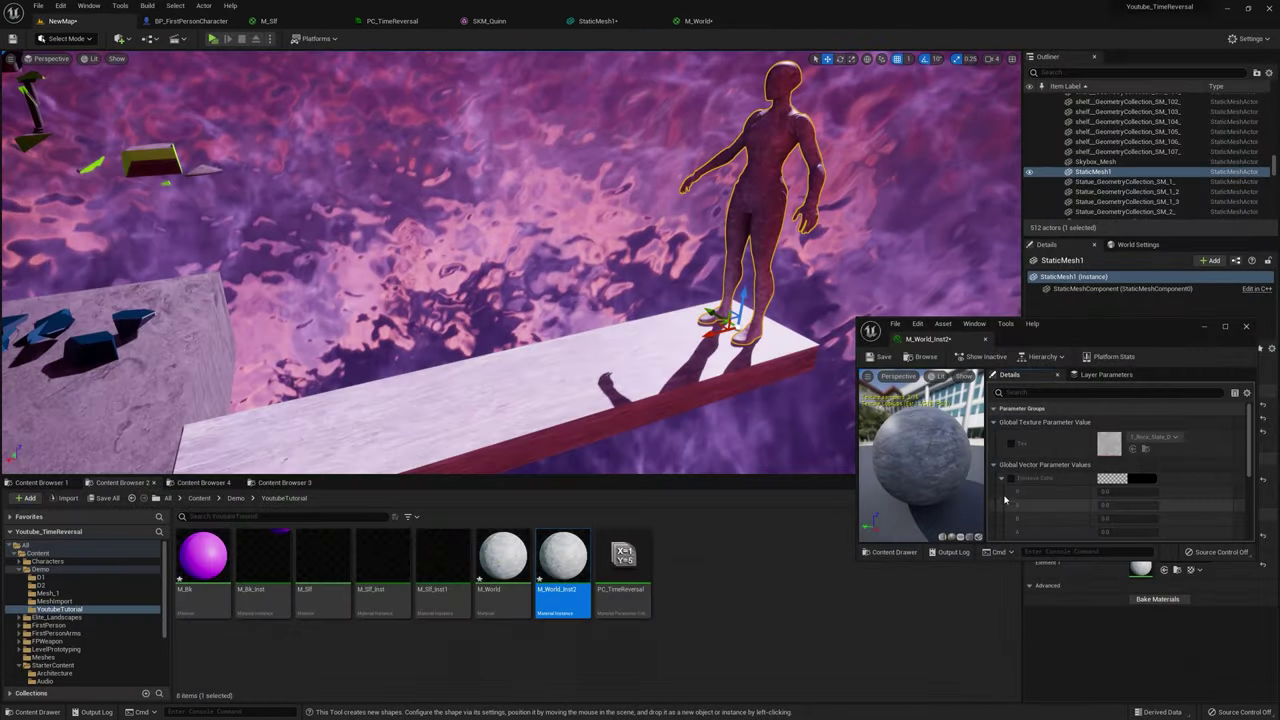
scroll(1005, 500, down, 4)
click(1011, 450)
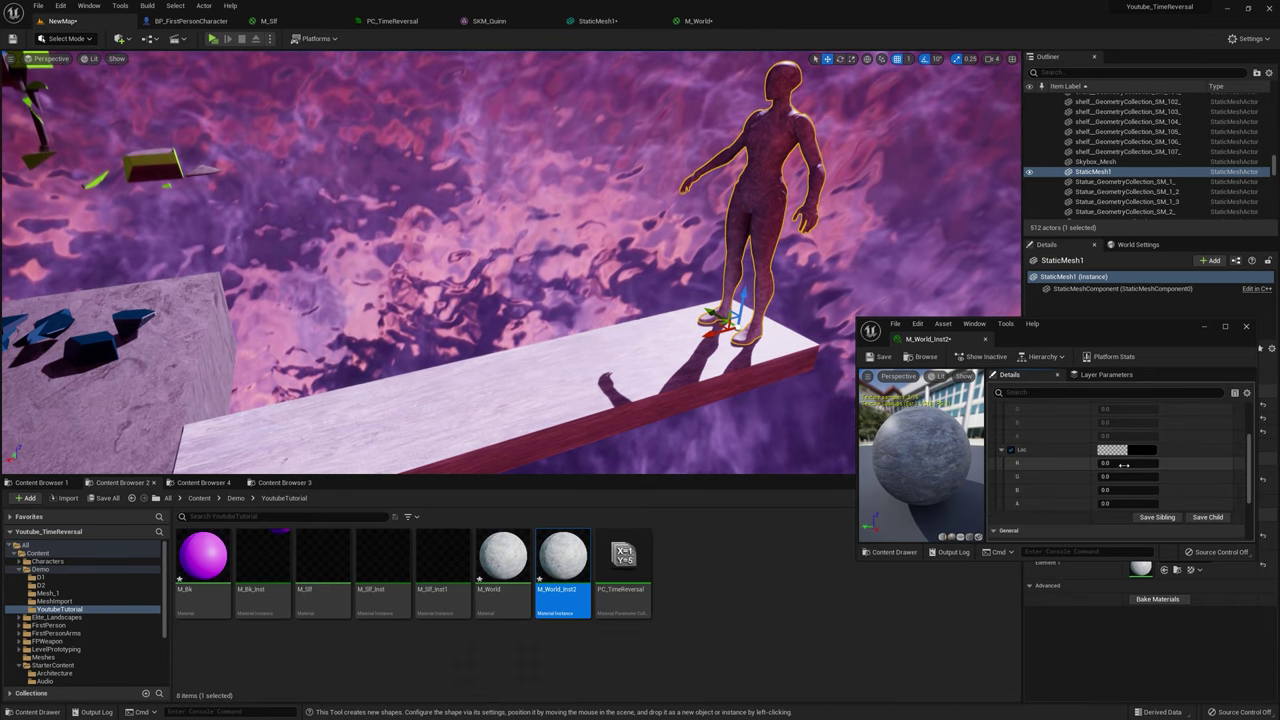
click(1122, 467)
text(100)
key(Return)
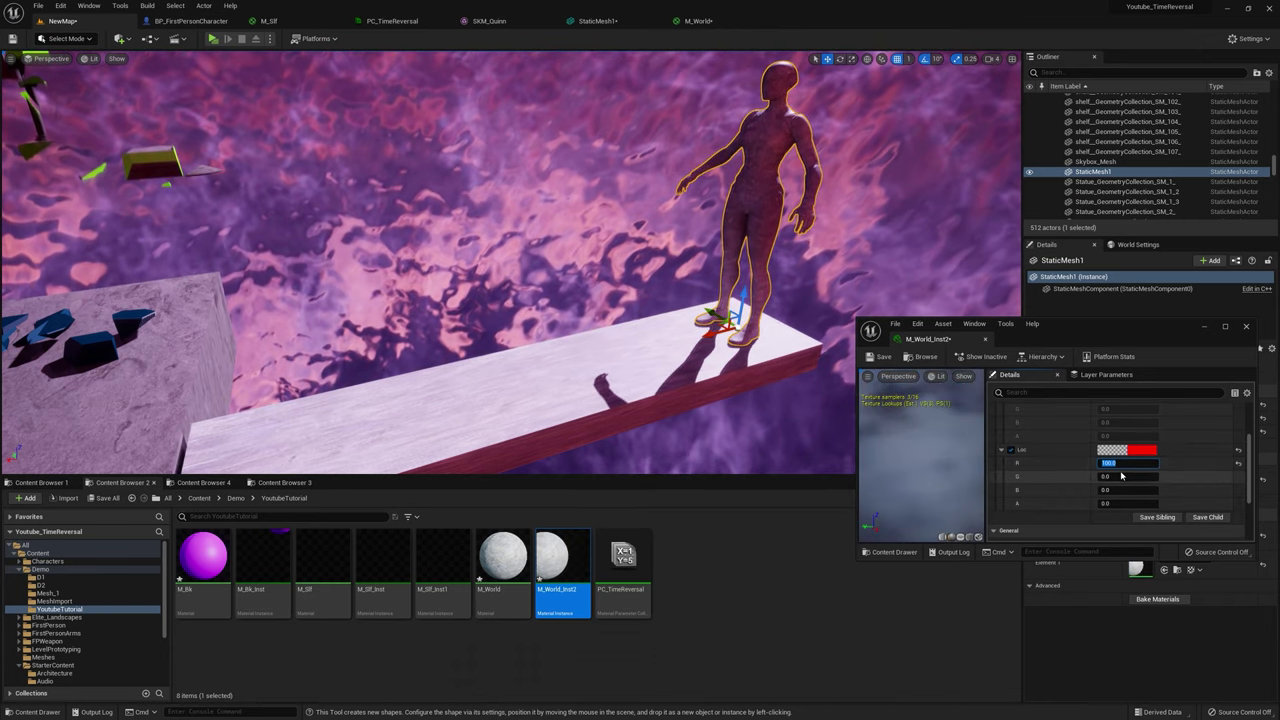
click(1115, 490)
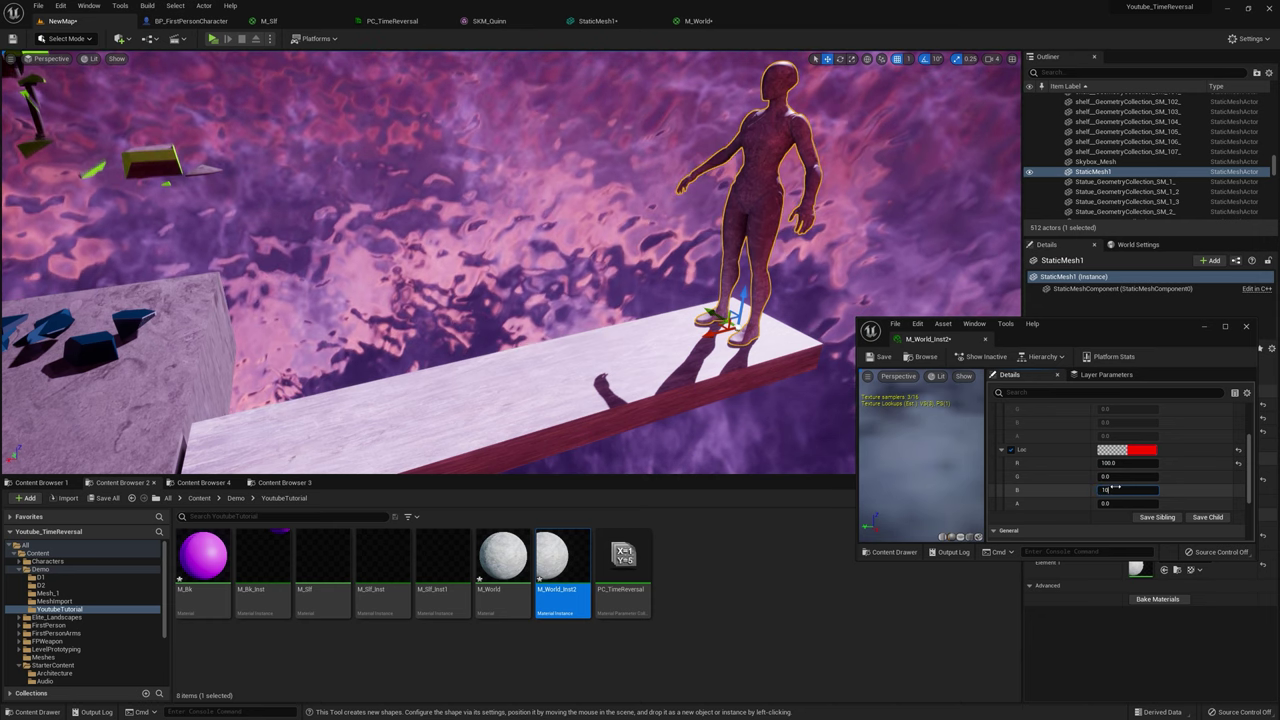
text(1000)
key(Return)
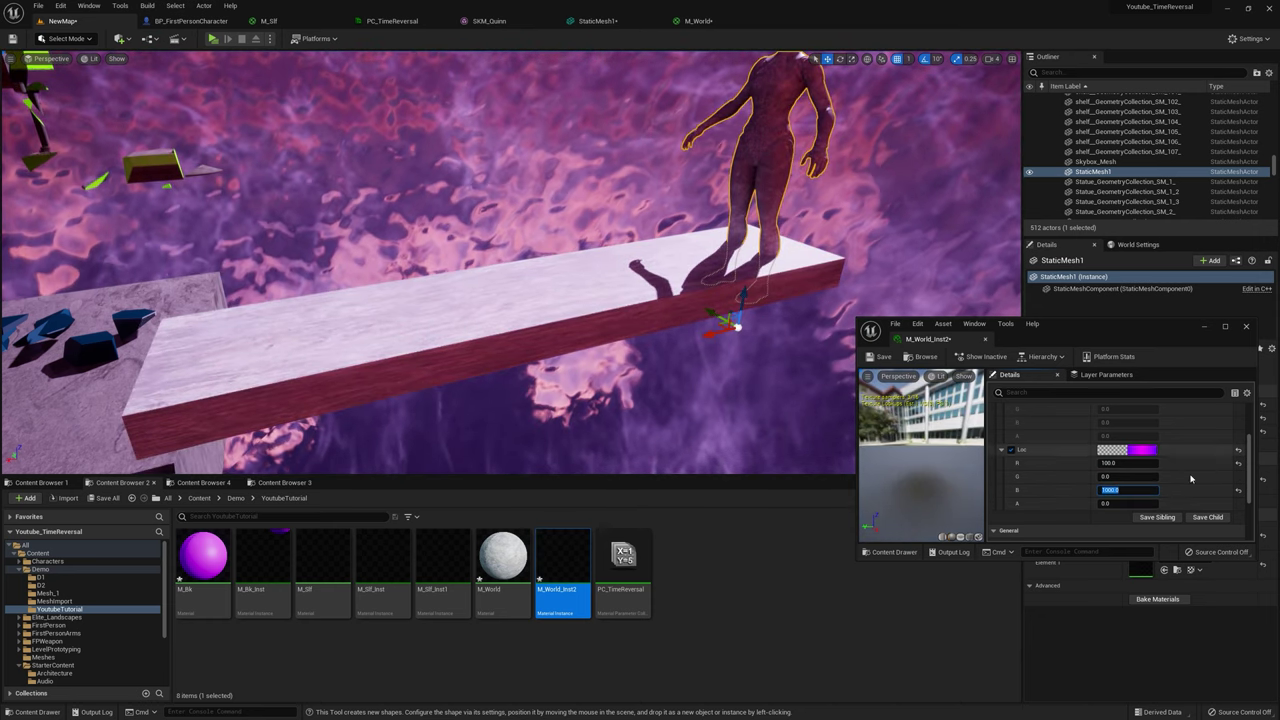
Step: Reset the Loc parameter's B and R values to 0 in M_World_Inst2
right_drag(740, 390, 736, 361)
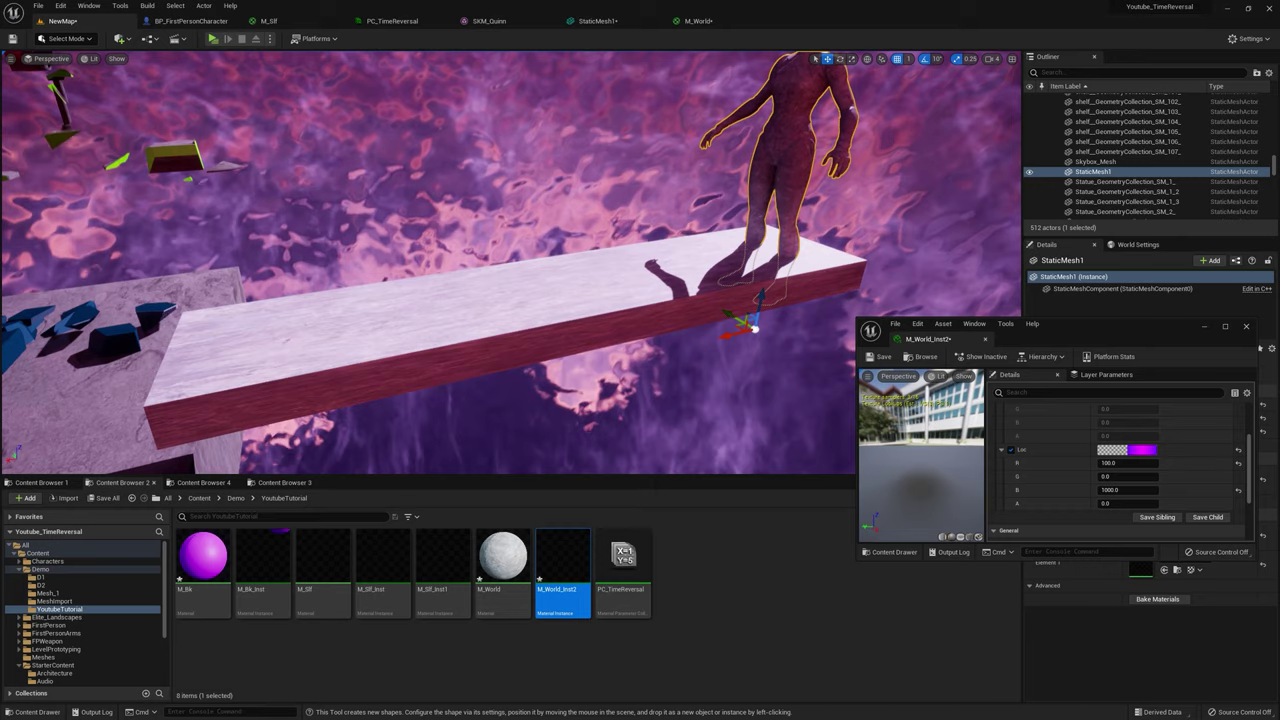
click(1134, 490)
text(0)
click(1118, 463)
text(0)
right_drag(760, 362, 788, 382)
Step: Create a geometry collection from the slab in the Mesh_1 folder and apply a Uniform fracture with 20 to 30 Voronoi sites
click(540, 304)
right_drag(549, 306, 496, 303)
click(87, 38)
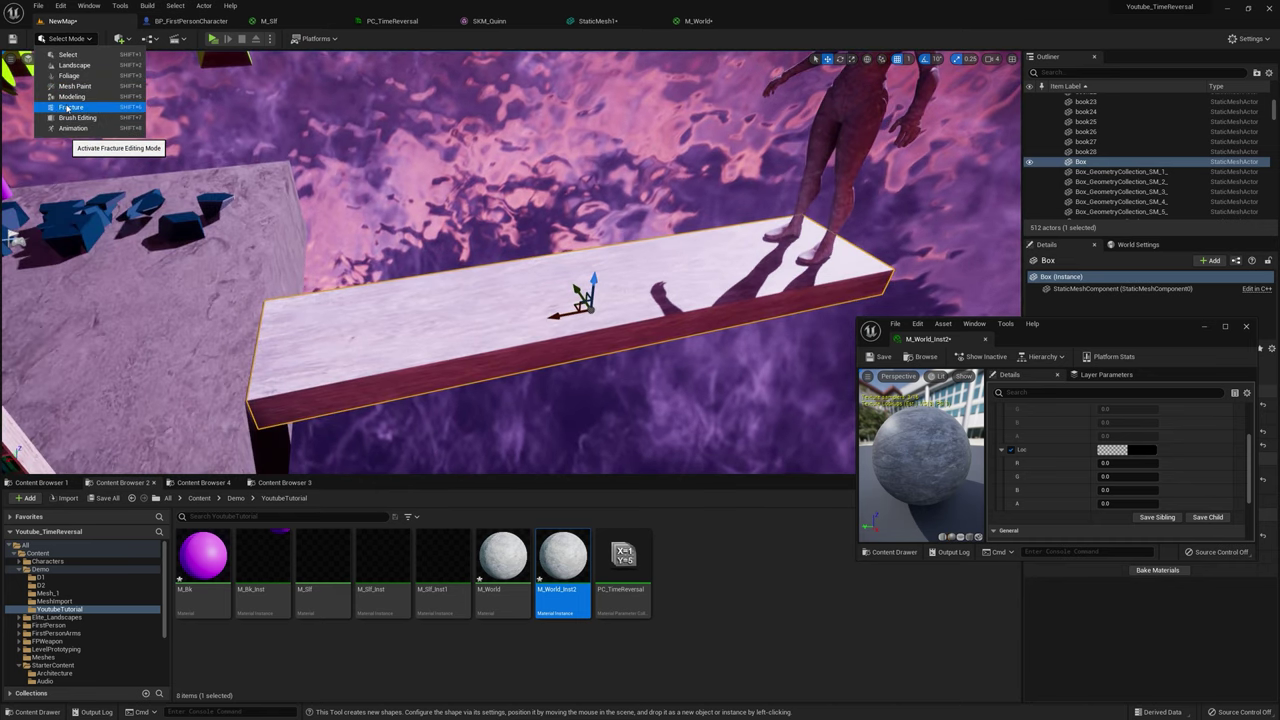
click(70, 107)
click(18, 80)
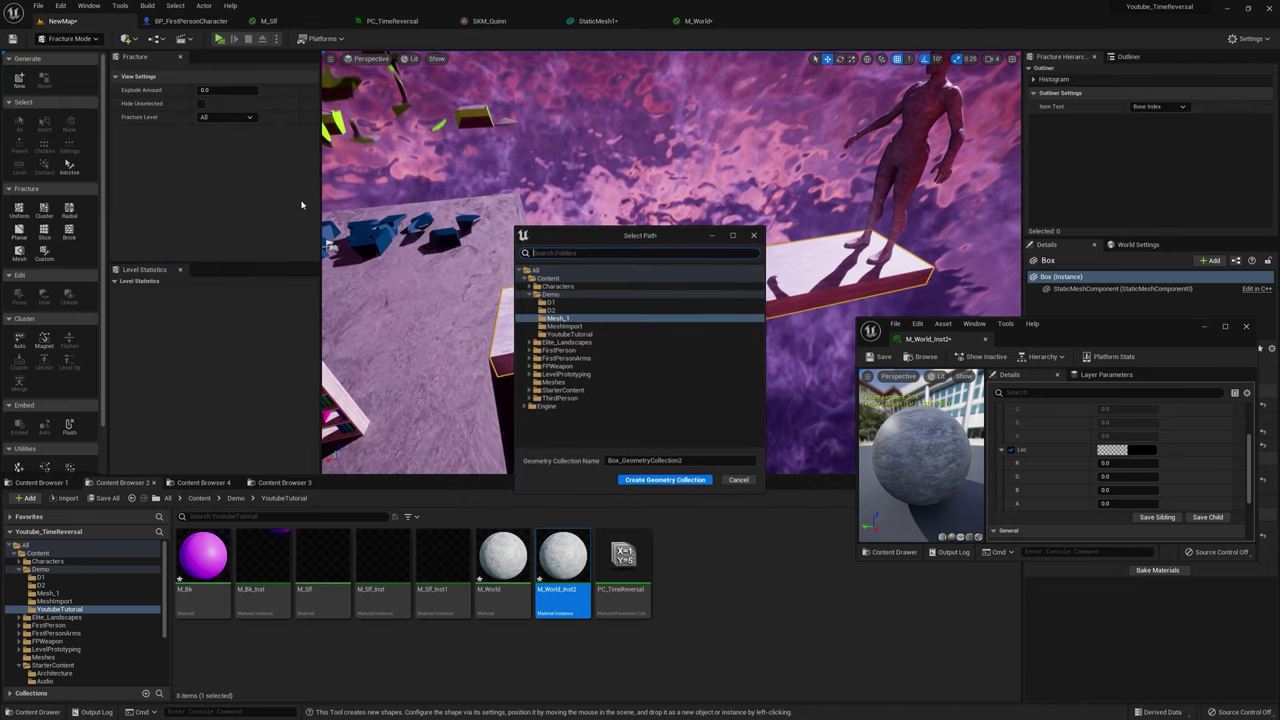
click(670, 477)
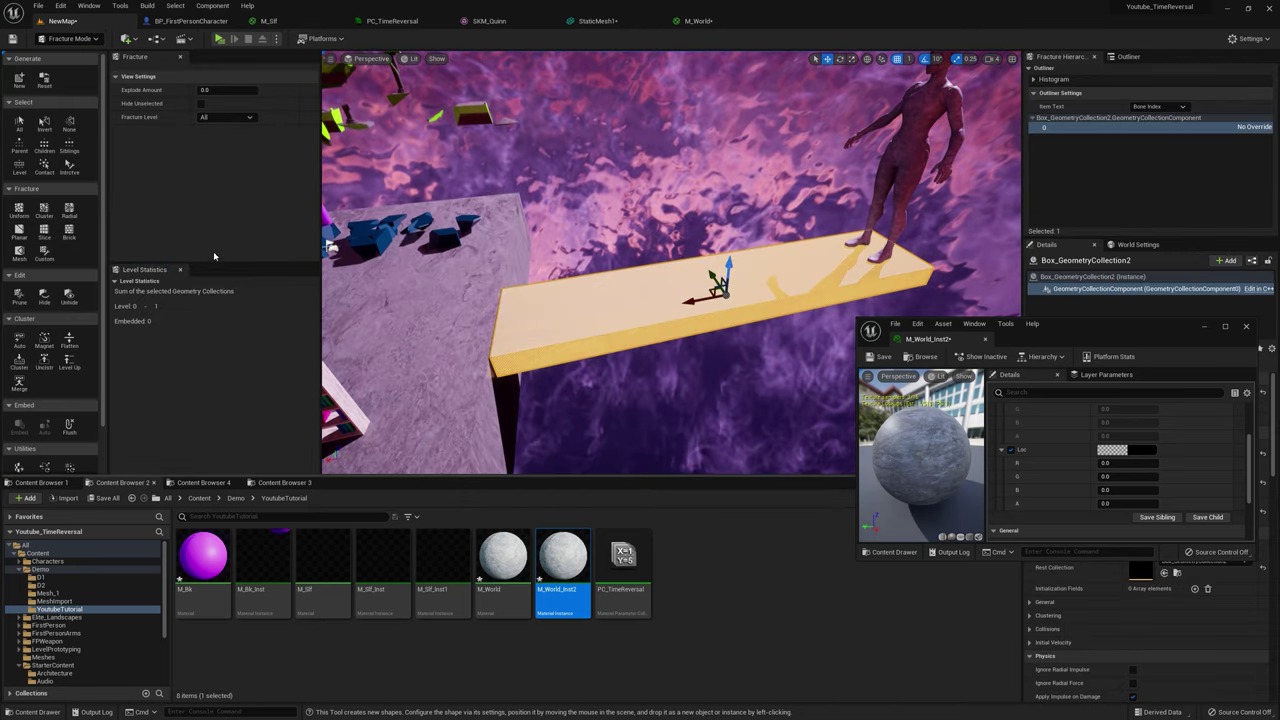
click(19, 210)
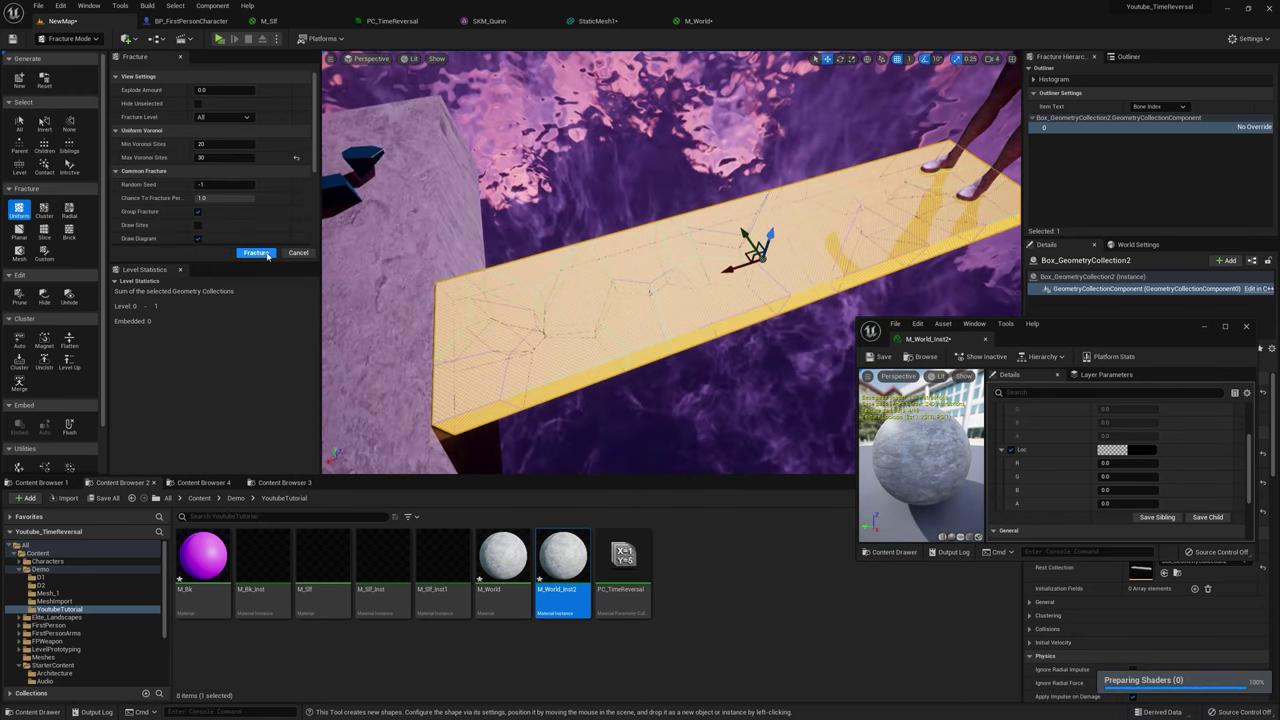
click(256, 253)
Step: Convert the fractured slab to static meshes placed in the world and save the new assets in the Mesh_1 folder
scroll(84, 413, down, 2)
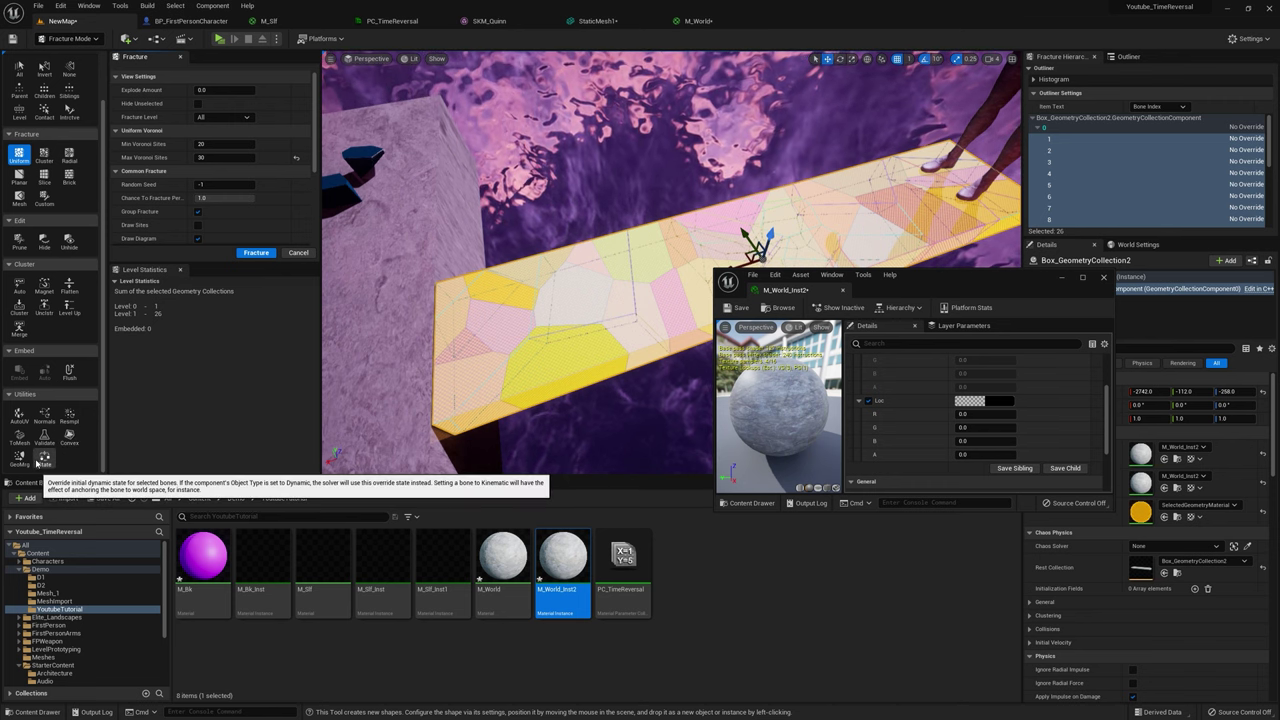
click(19, 437)
click(262, 254)
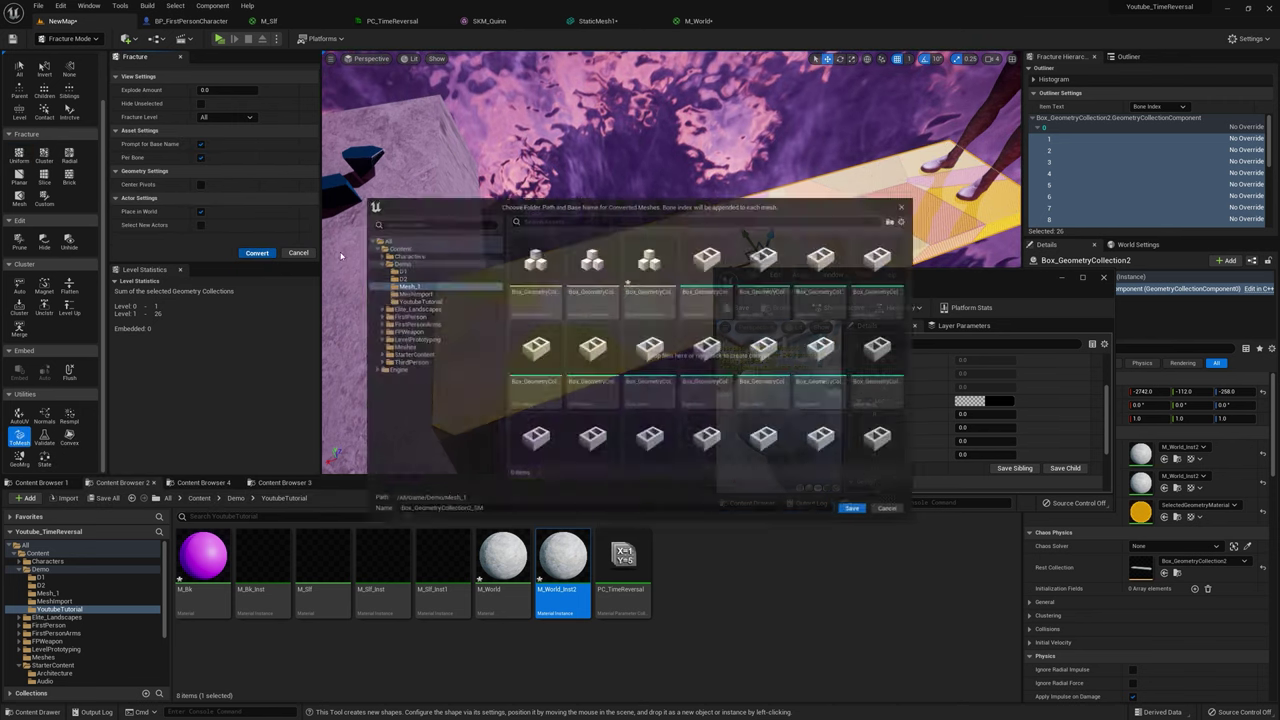
click(866, 519)
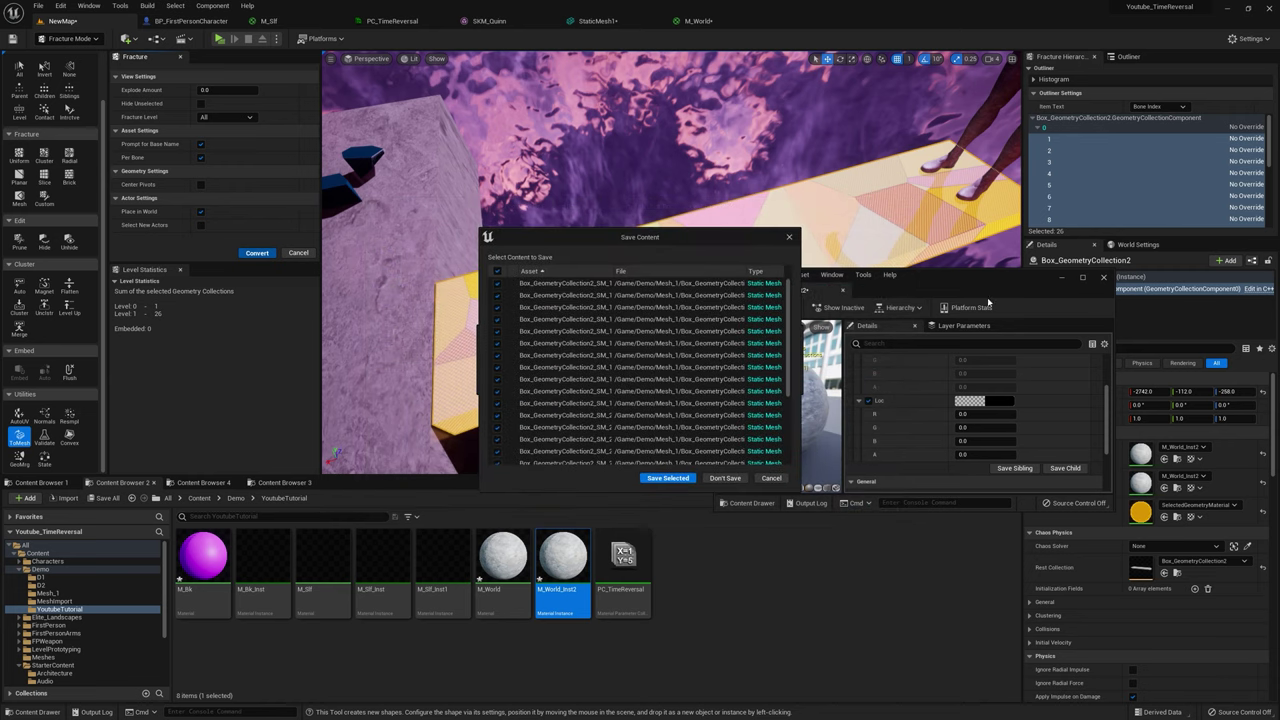
click(665, 477)
Step: Return to Select mode and delete the slab's Box_GeometryCollection2 actor
click(68, 38)
click(70, 56)
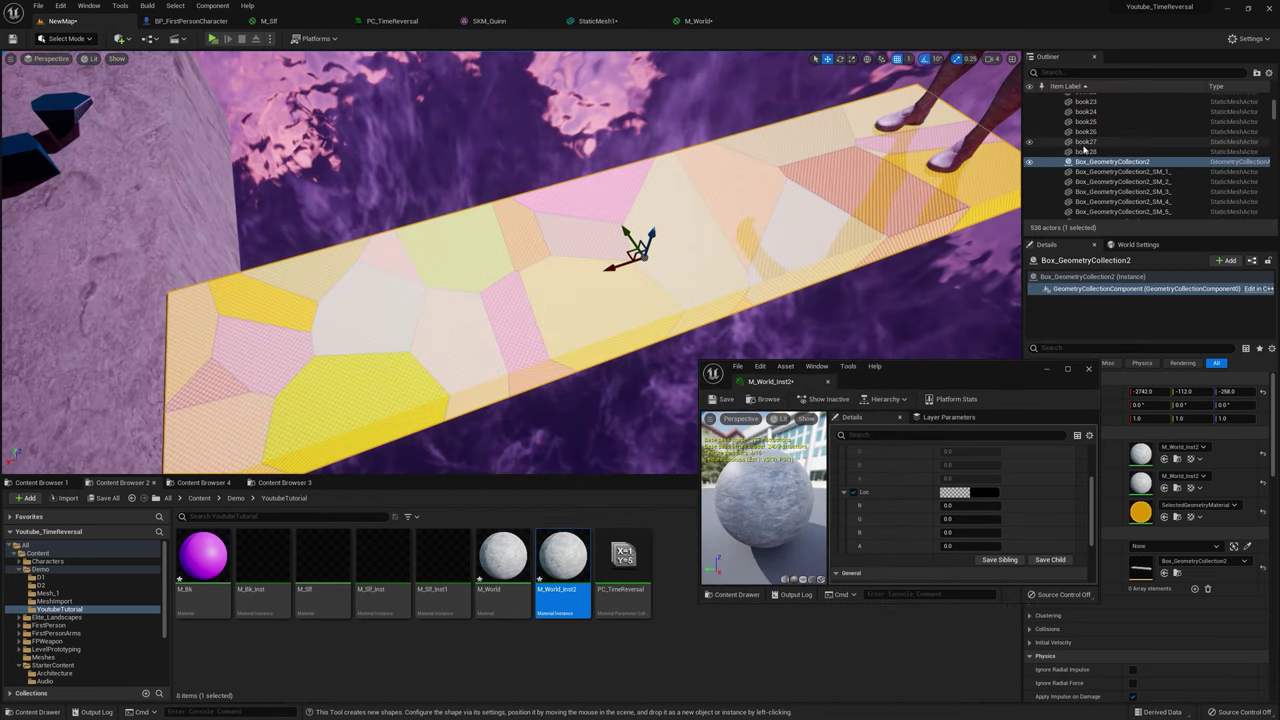
click(1125, 165)
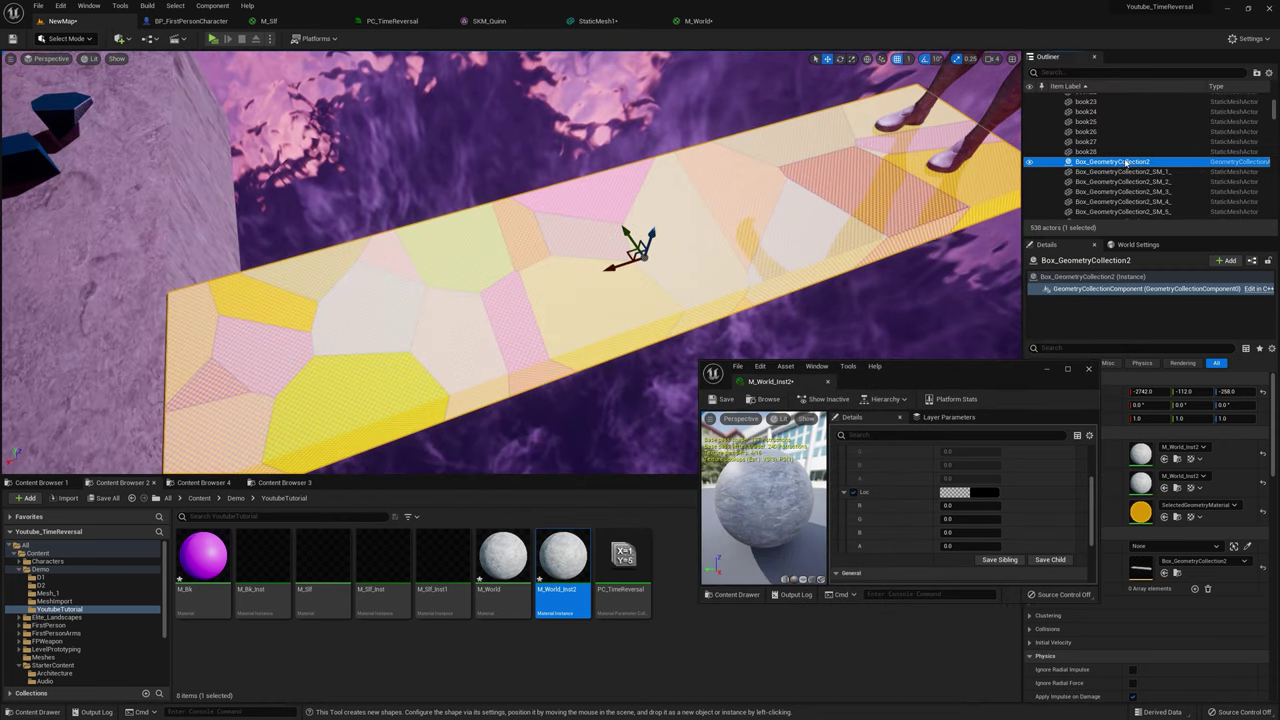
key(Delete)
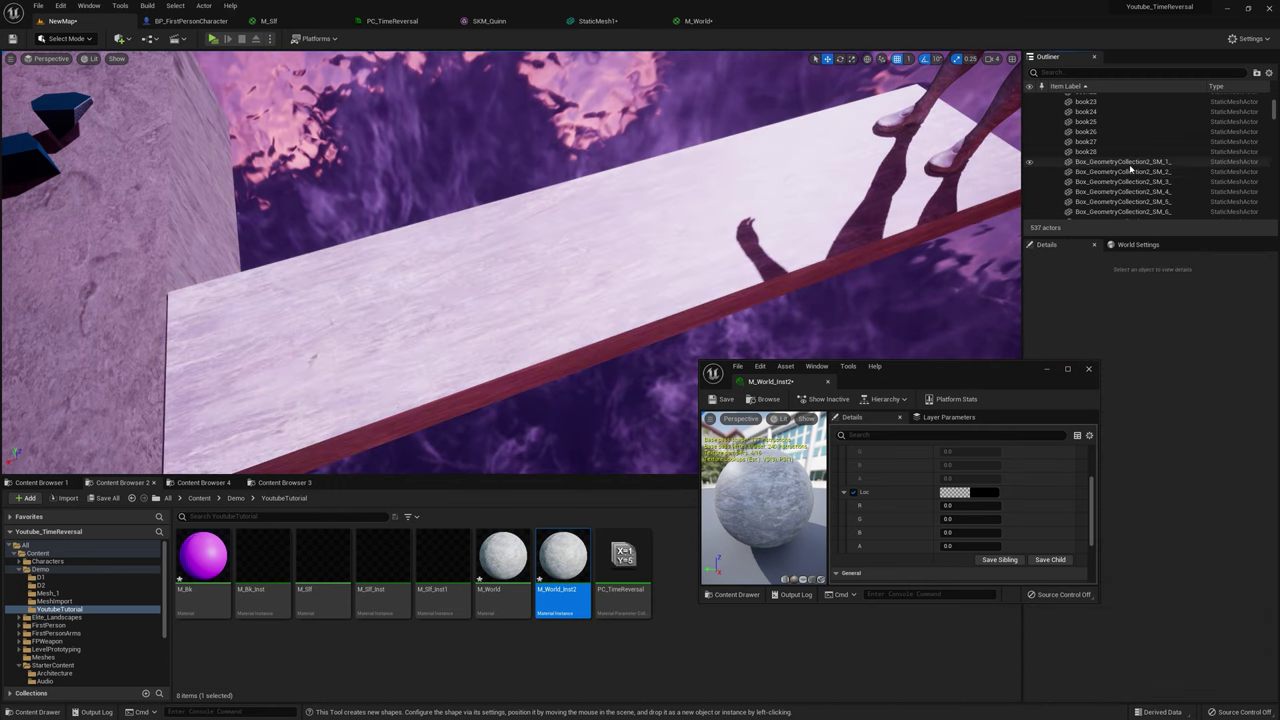
Step: Select all slab pieces from Box_GeometryCollection2_SM_1_ to SM_26_ and set their Bounds Scale to 10
click(1125, 162)
scroll(1150, 150, down, 6)
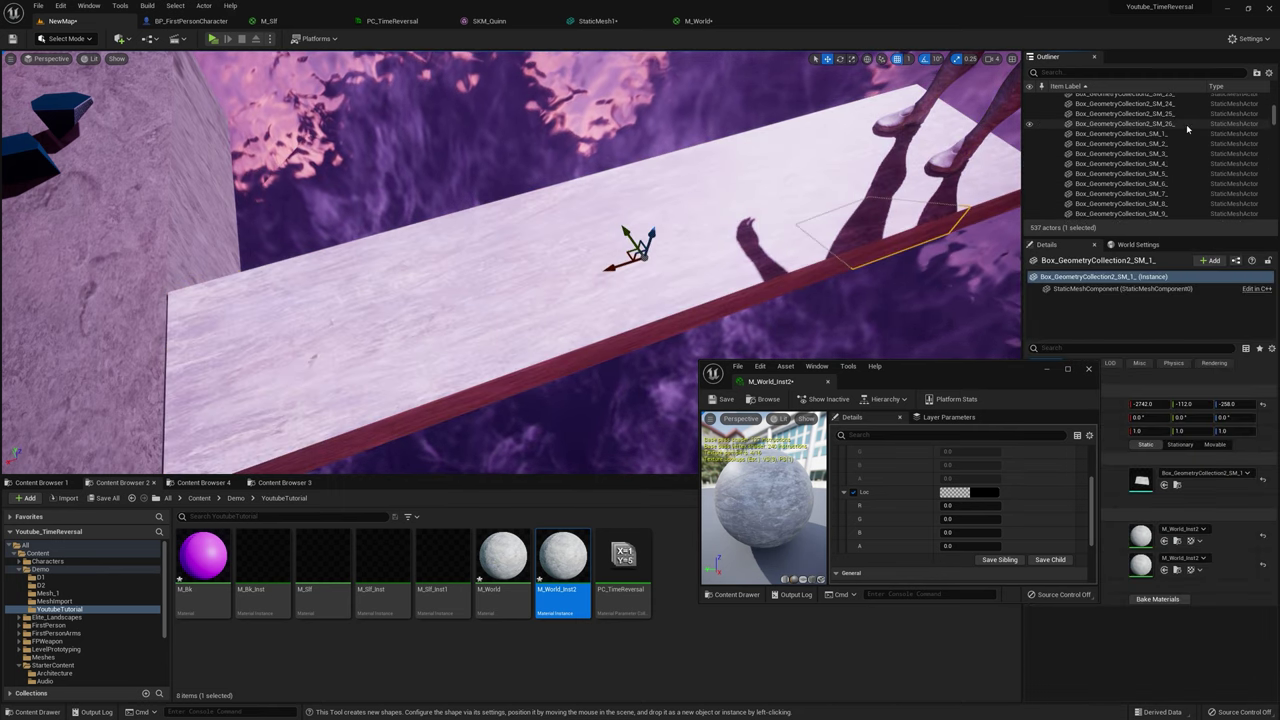
shift+click(1186, 124)
drag(1001, 378, 896, 390)
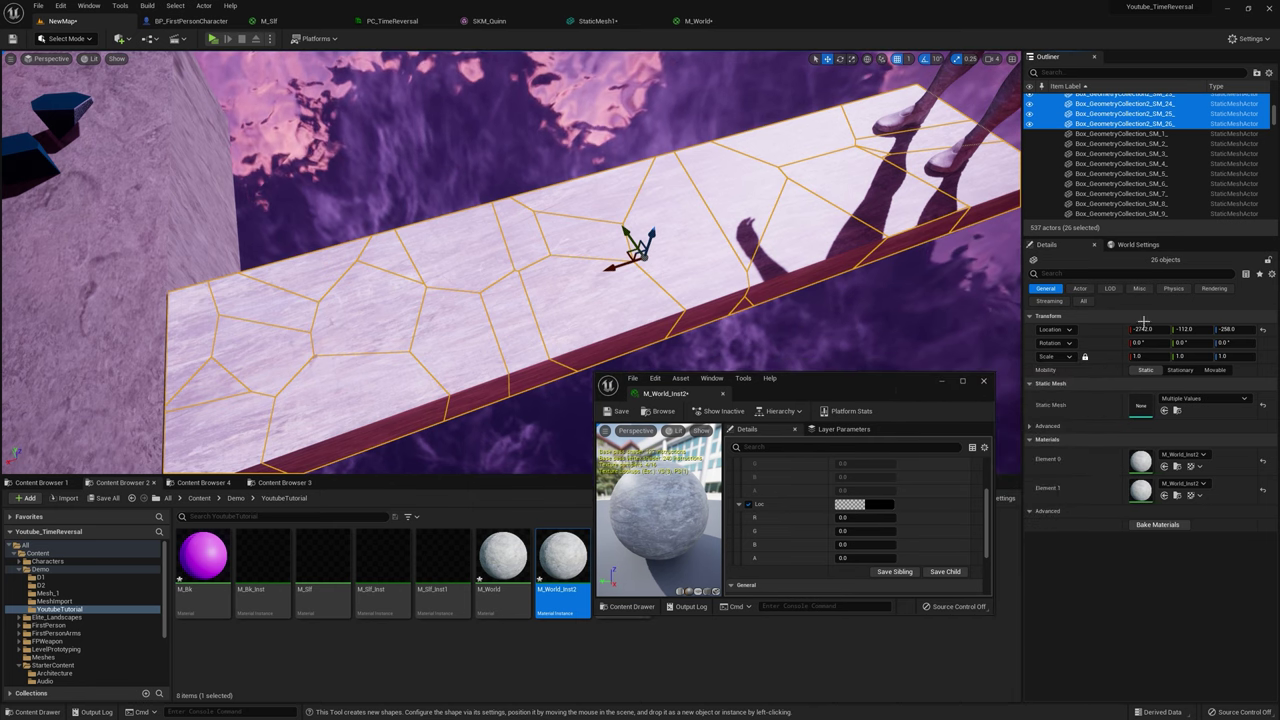
click(1128, 273)
text(bo)
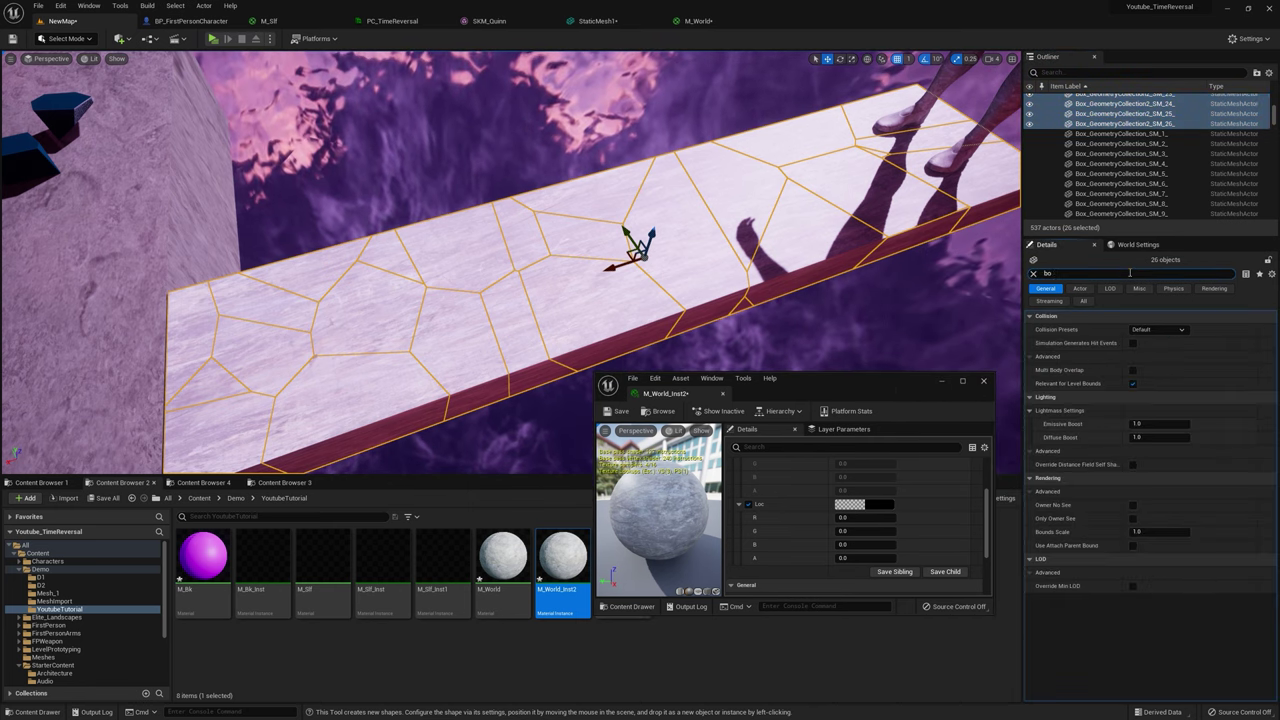
text(und)
click(1150, 383)
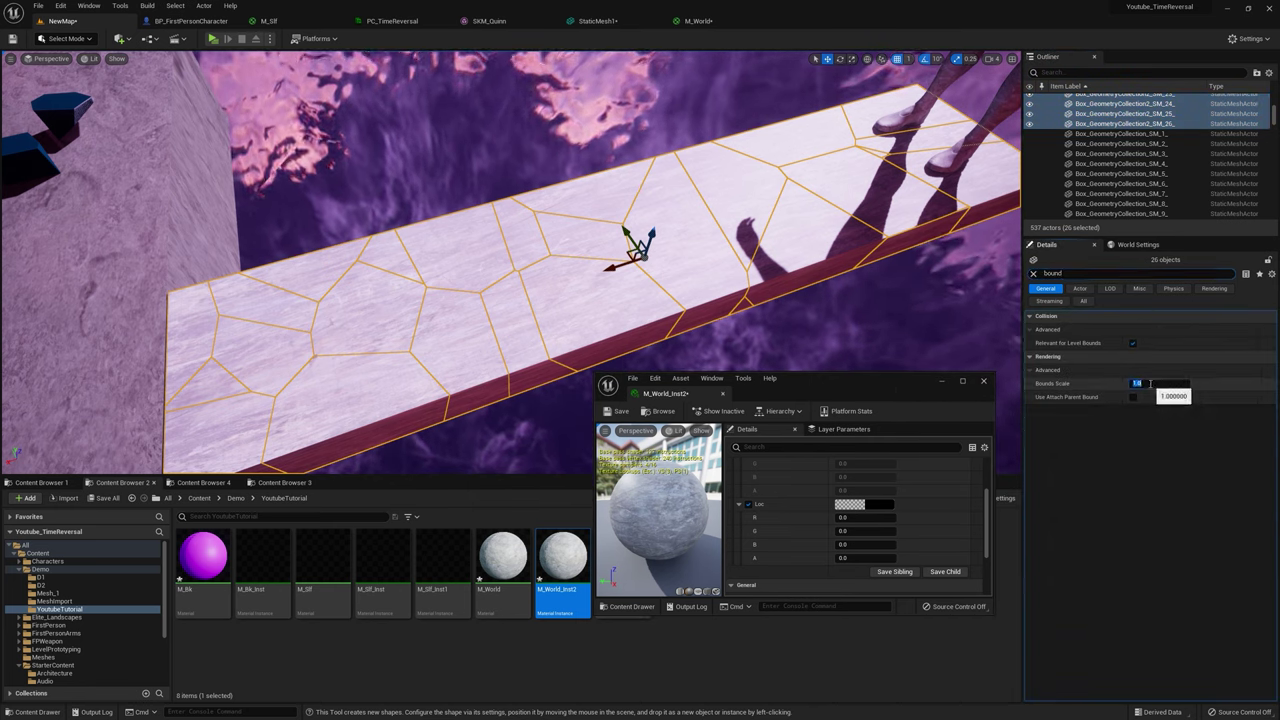
text(10)
key(Return)
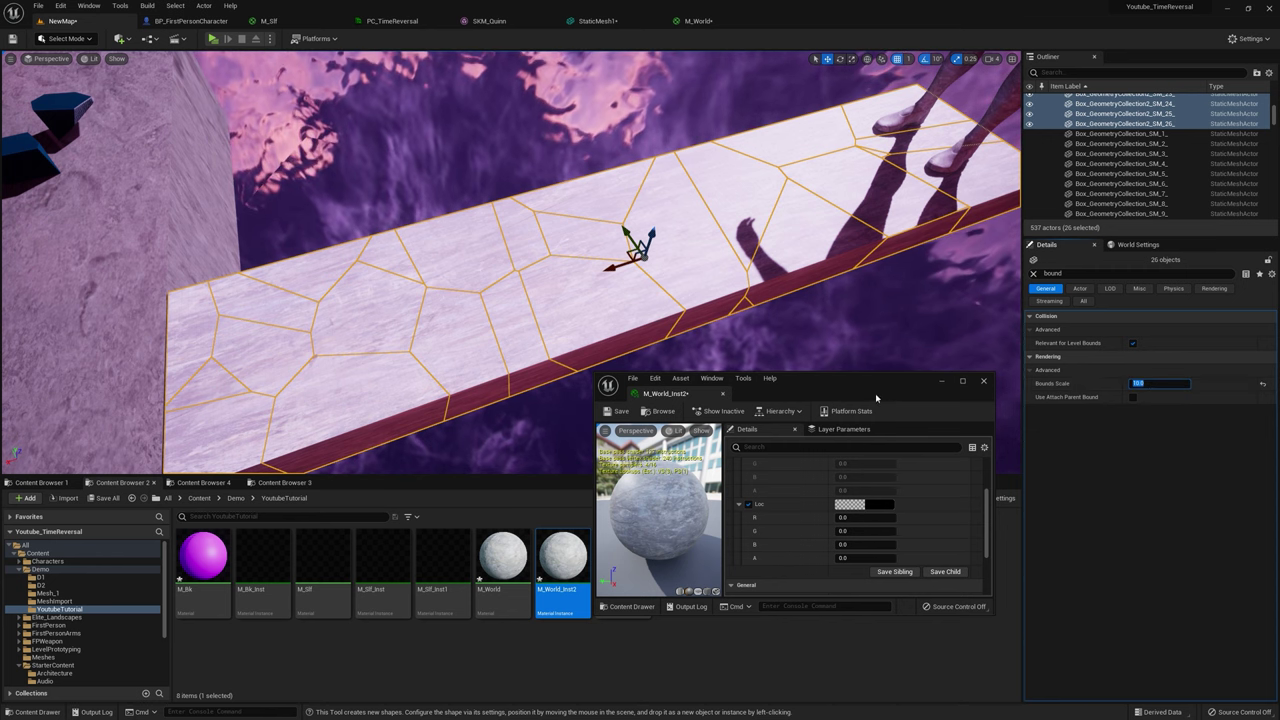
Step: Test the slab's break-up with Loc B values of 100 and 400, and reset B to 0
drag(875, 393, 1118, 371)
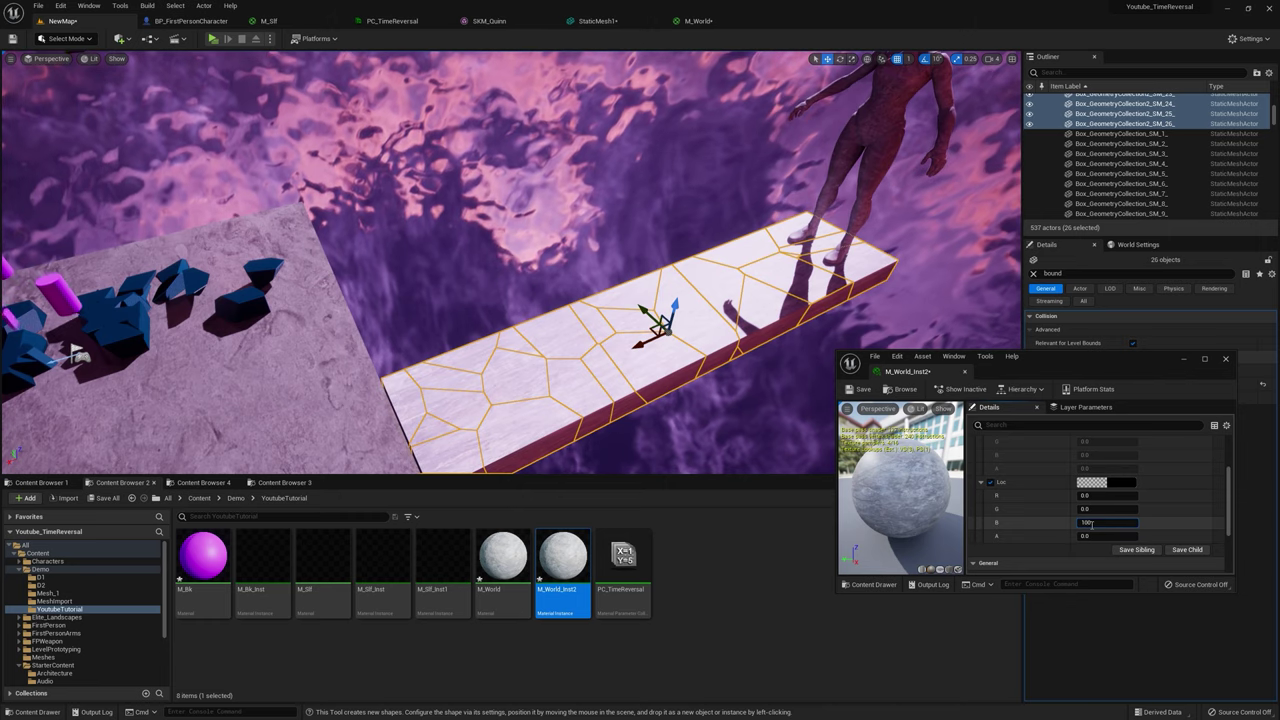
key(Return)
right_drag(597, 238, 706, 256)
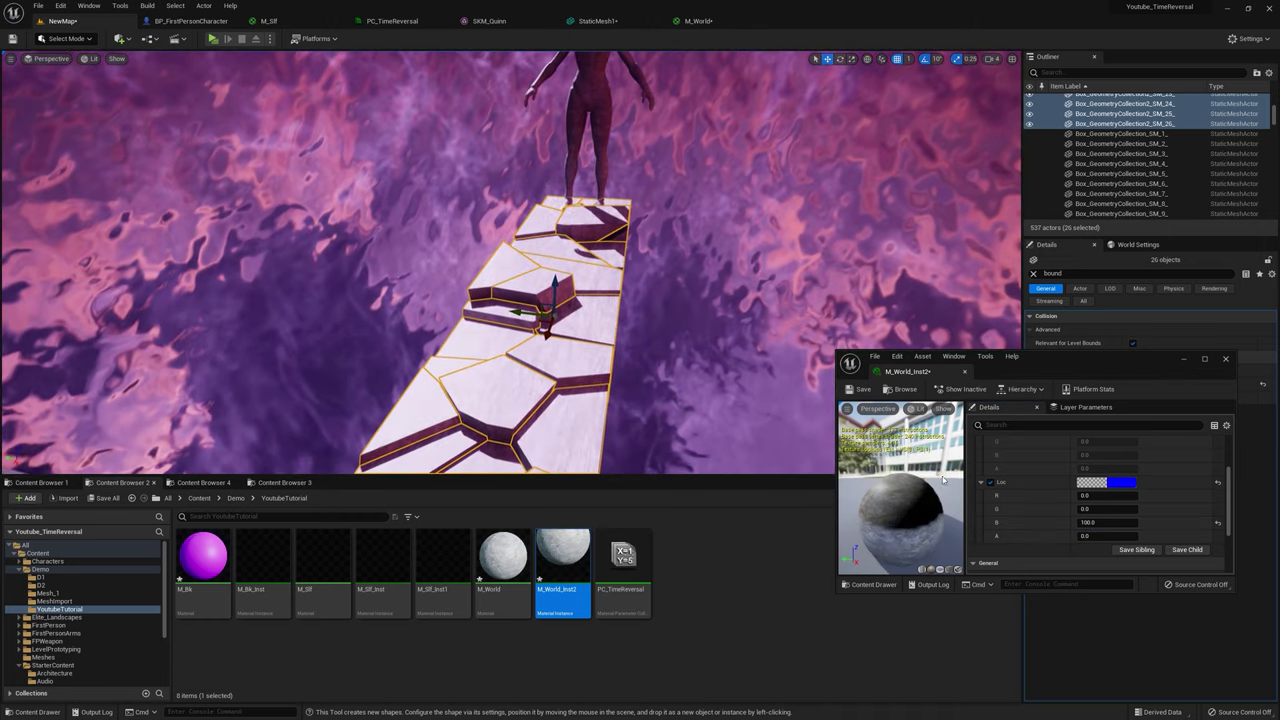
click(1103, 522)
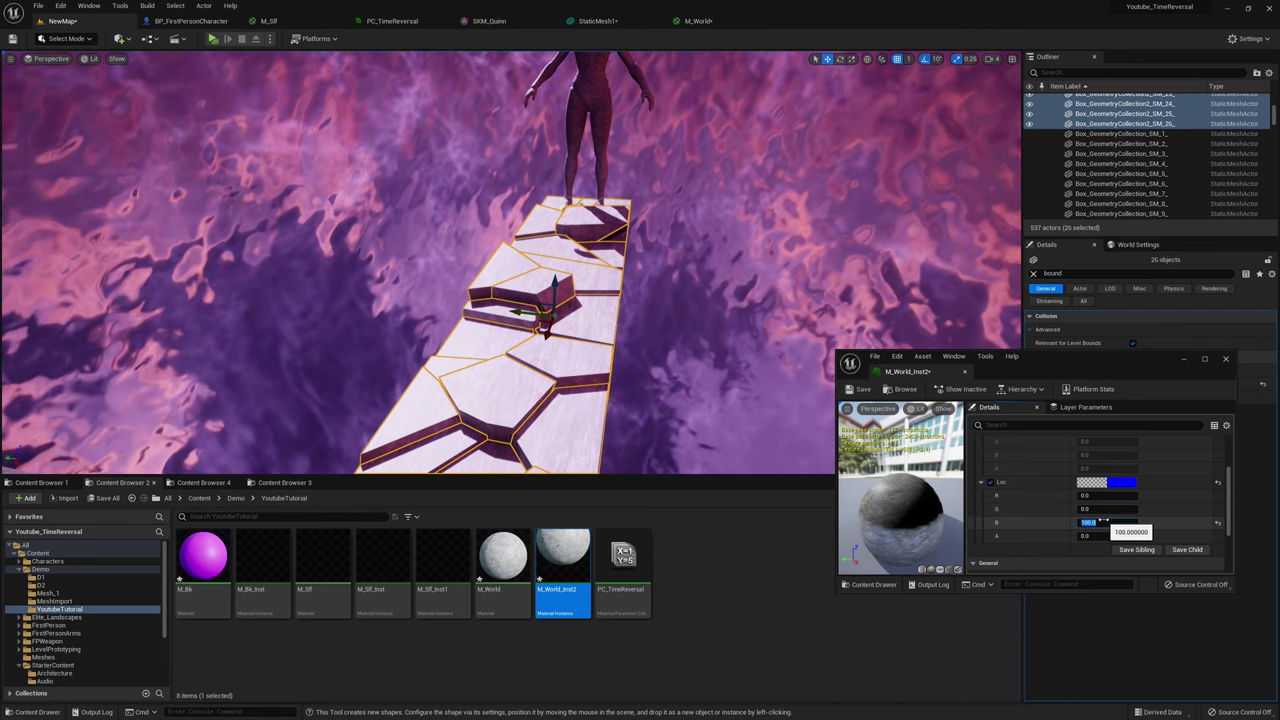
text(400)
key(Return)
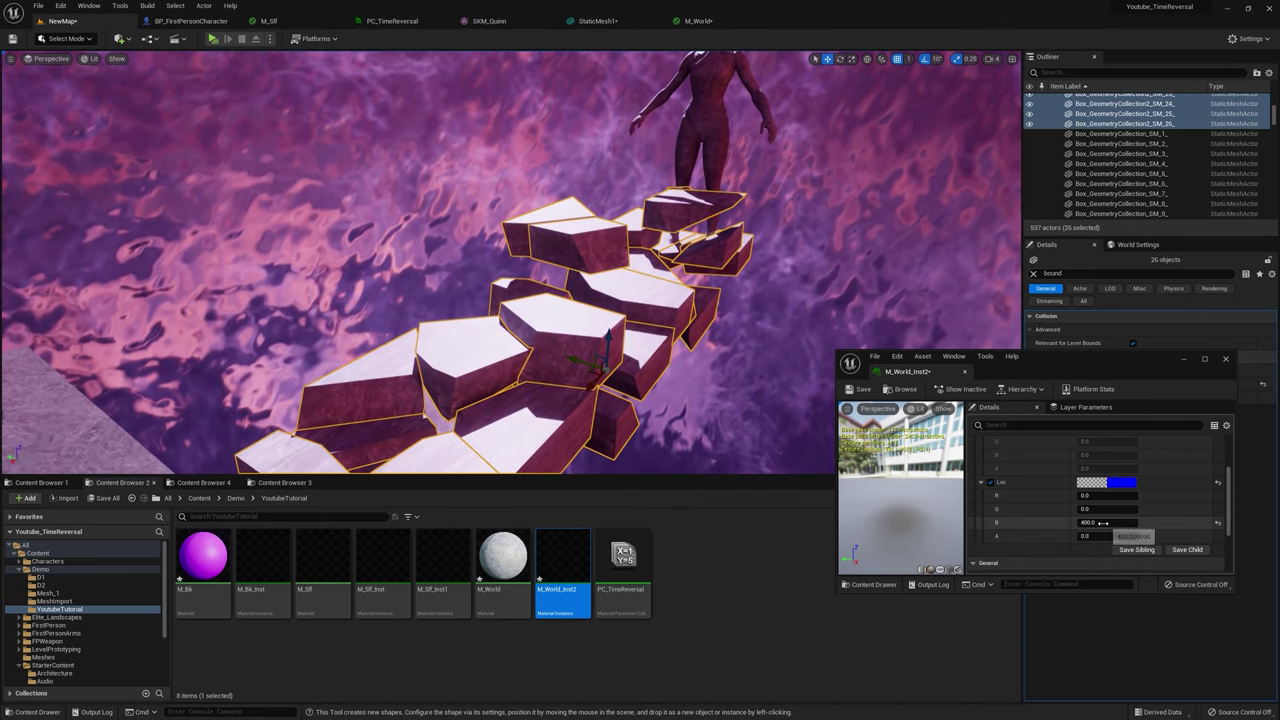
click(1103, 522)
text(0)
key(Return)
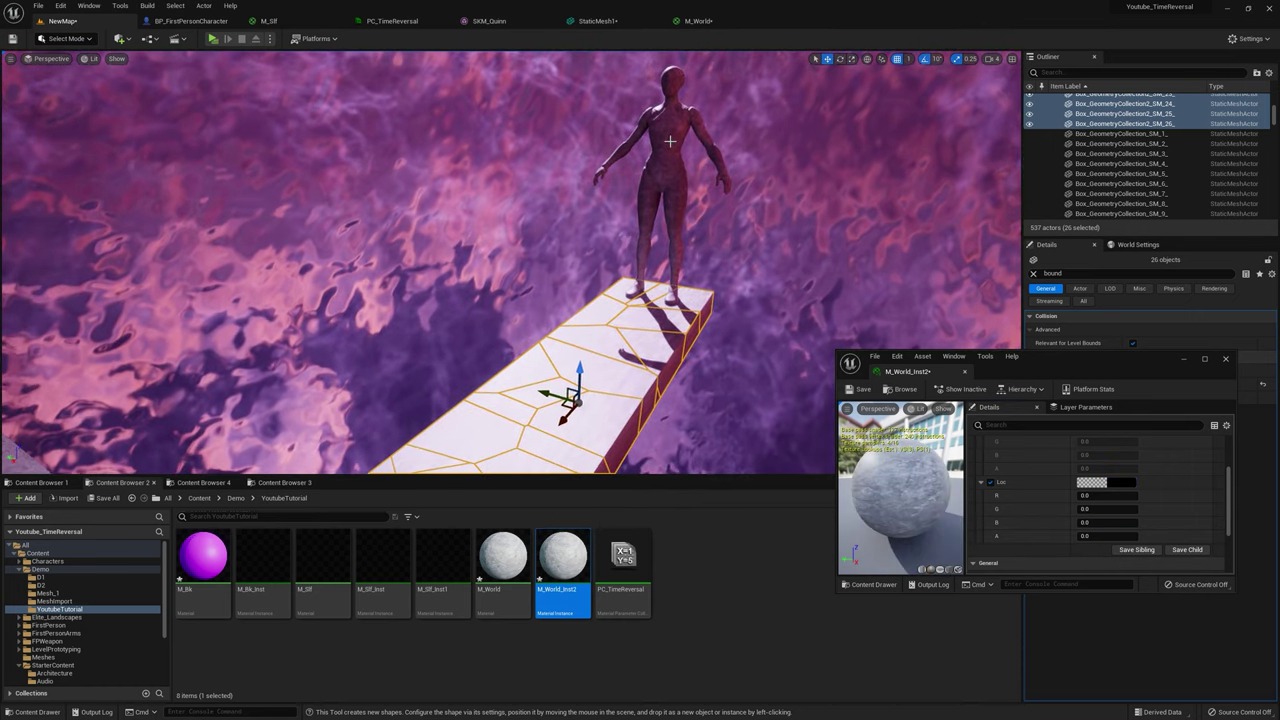
Step: Create a geometry collection from the figure in the Mesh_1 folder and fracture it uniformly with 20 to 30 Voronoi sites
click(655, 140)
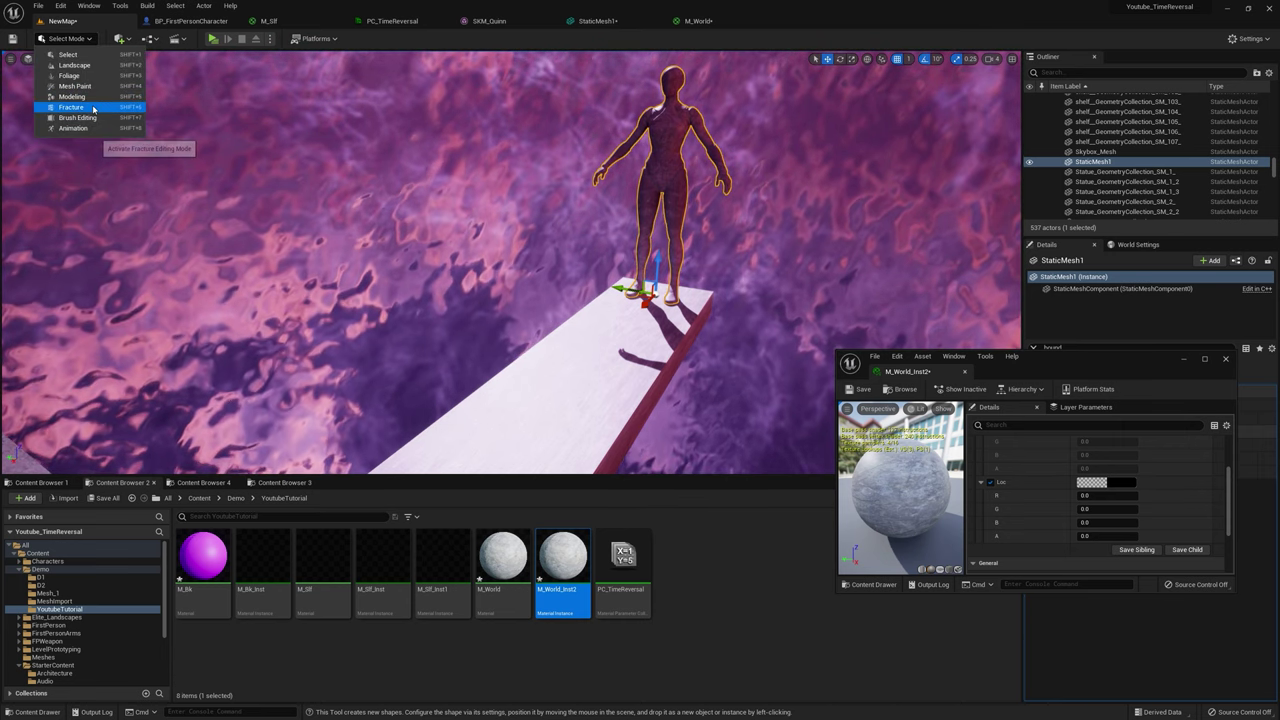
click(93, 108)
click(21, 80)
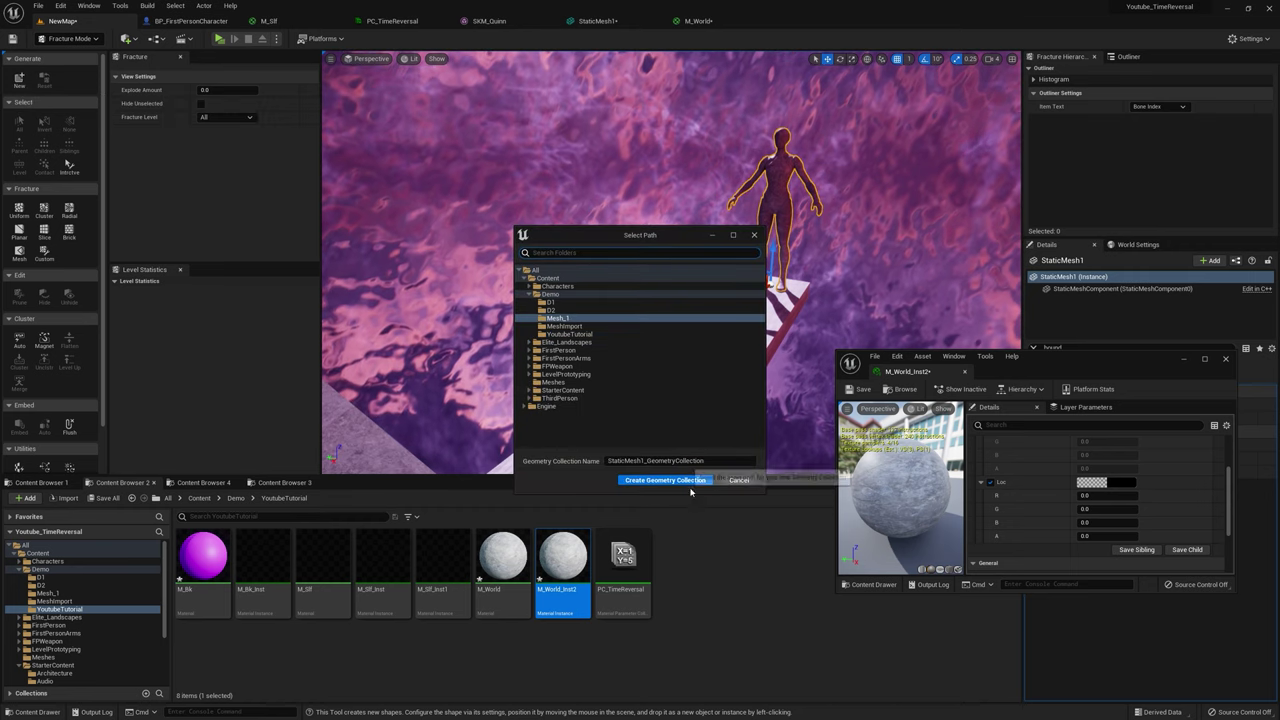
click(665, 480)
click(19, 210)
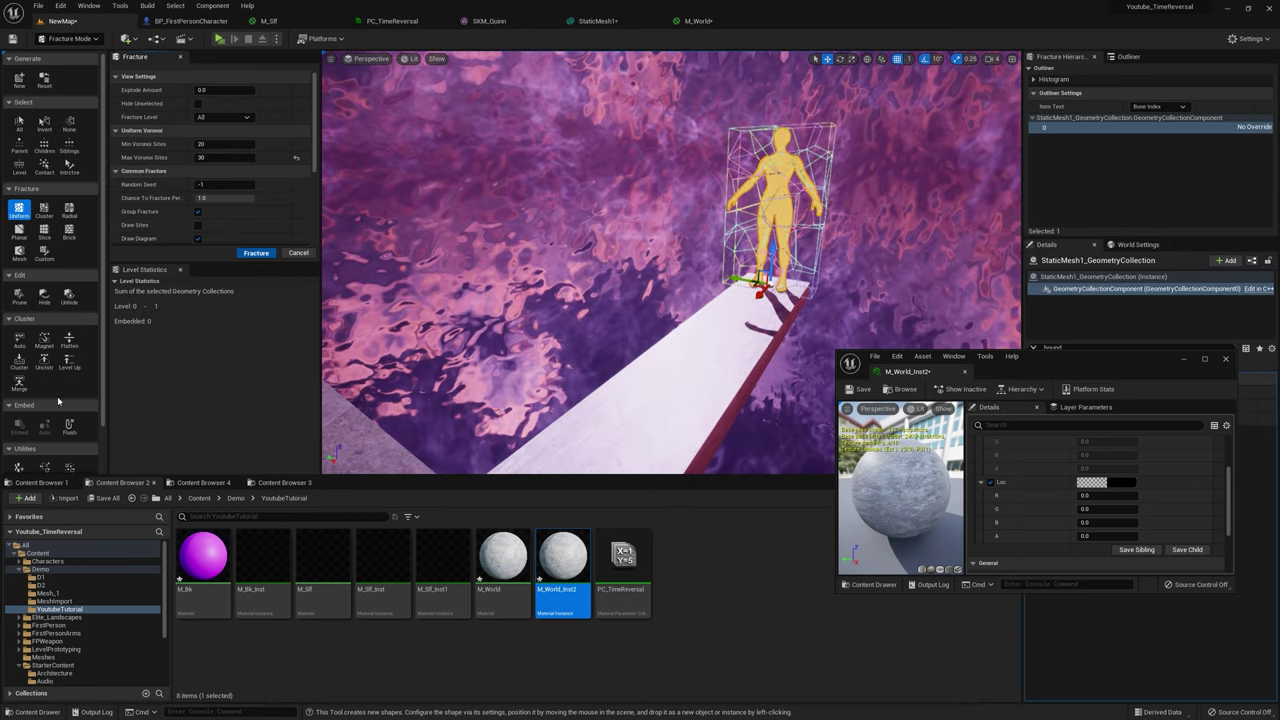
Step: Convert the fractured figure to static meshes placed in the world and save the new assets
scroll(52, 410, down, 2)
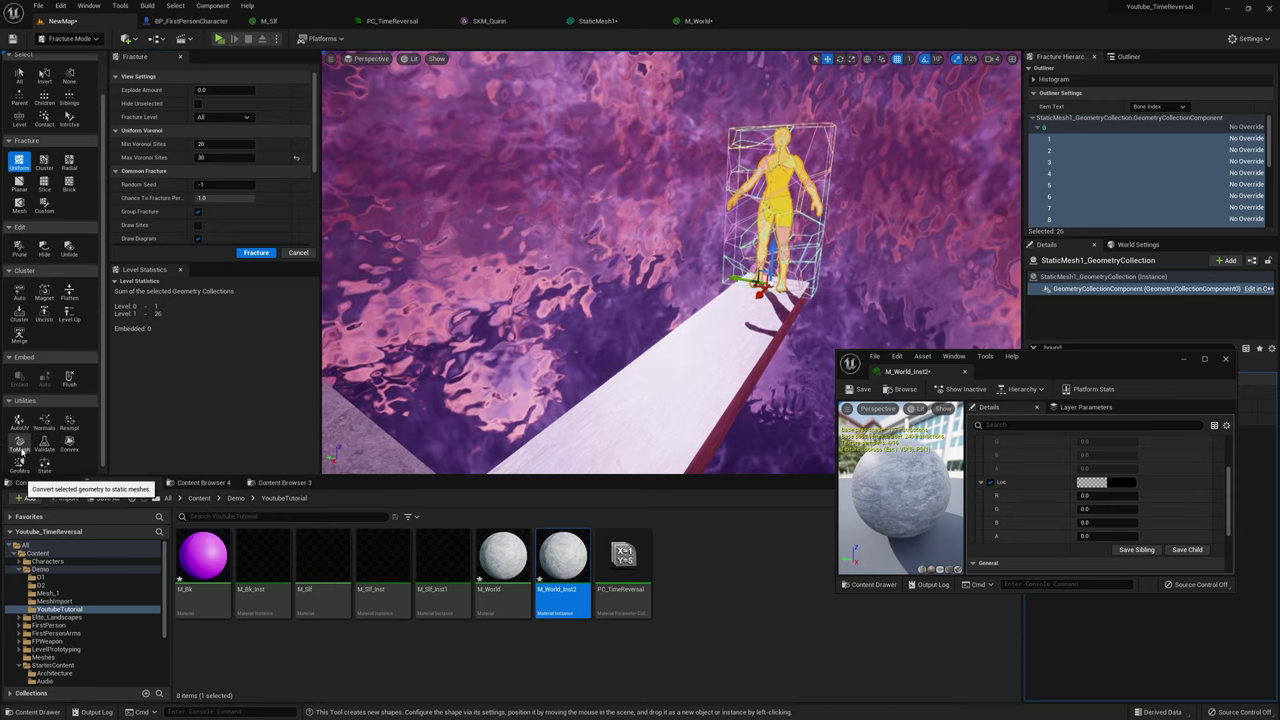
click(257, 252)
click(671, 458)
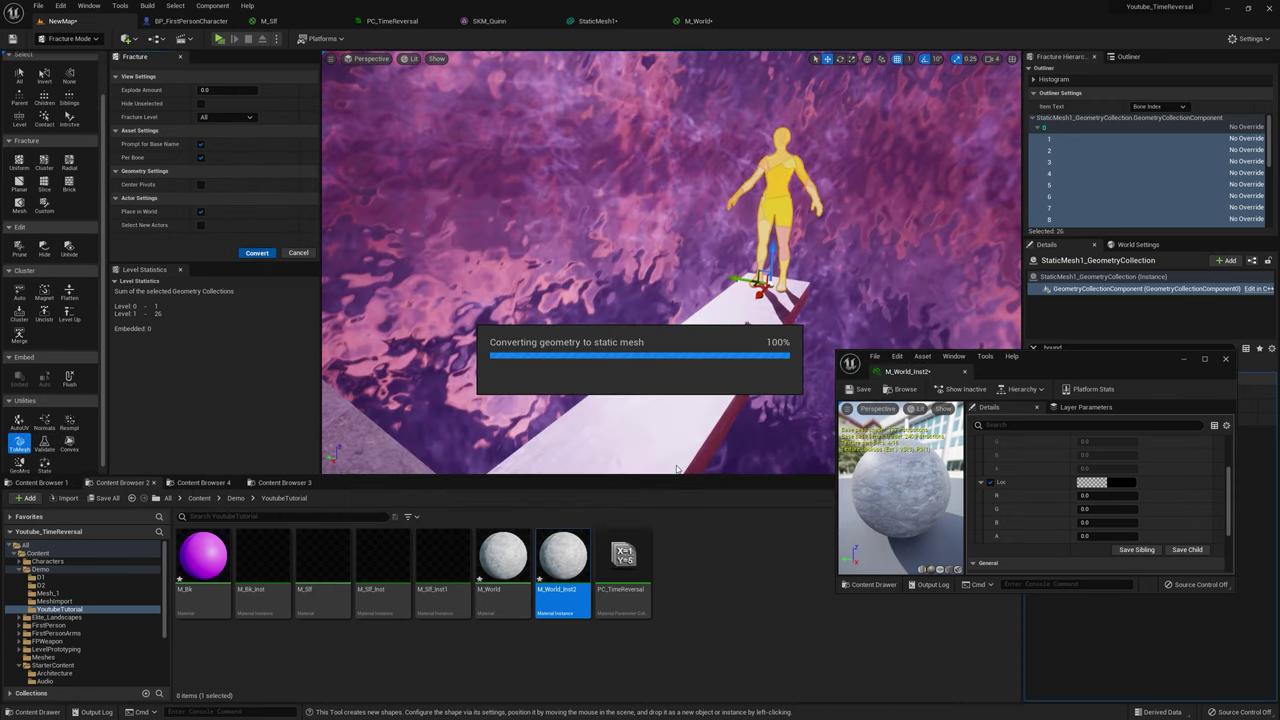
Step: Return to Select mode and delete the figure's StaticMesh1_GeometryCollection actor
click(68, 38)
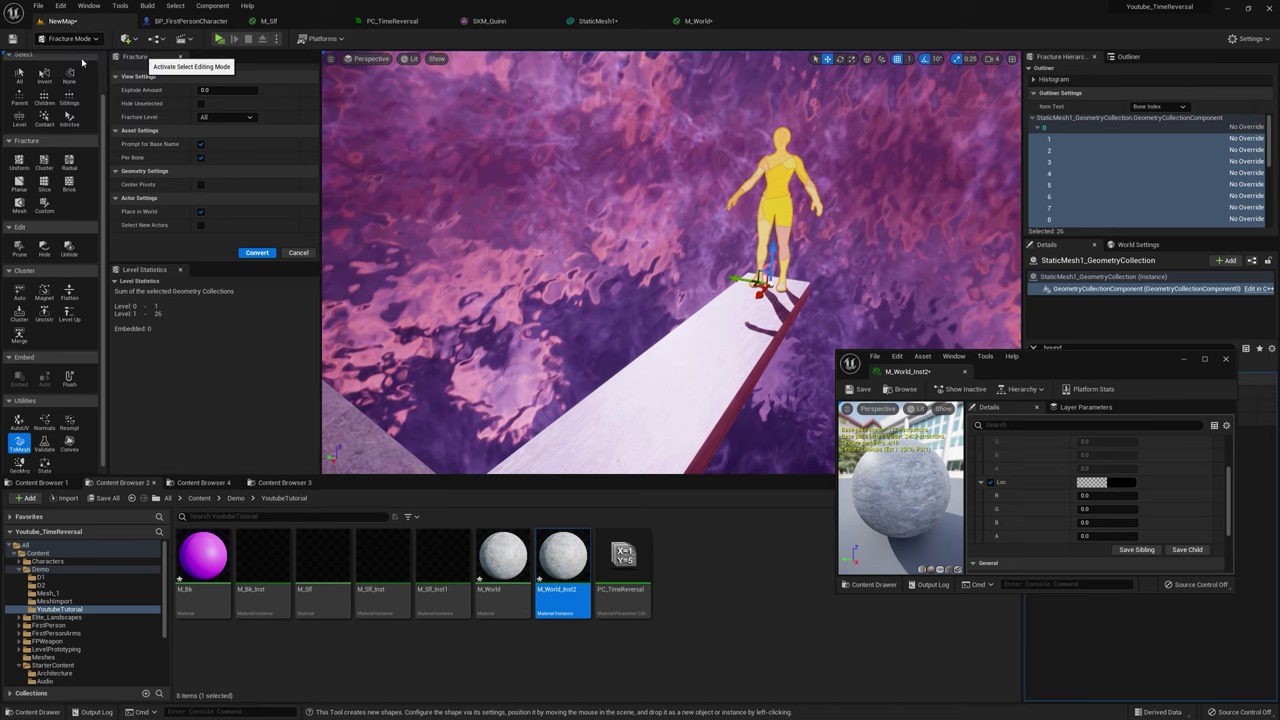
click(70, 56)
click(1124, 162)
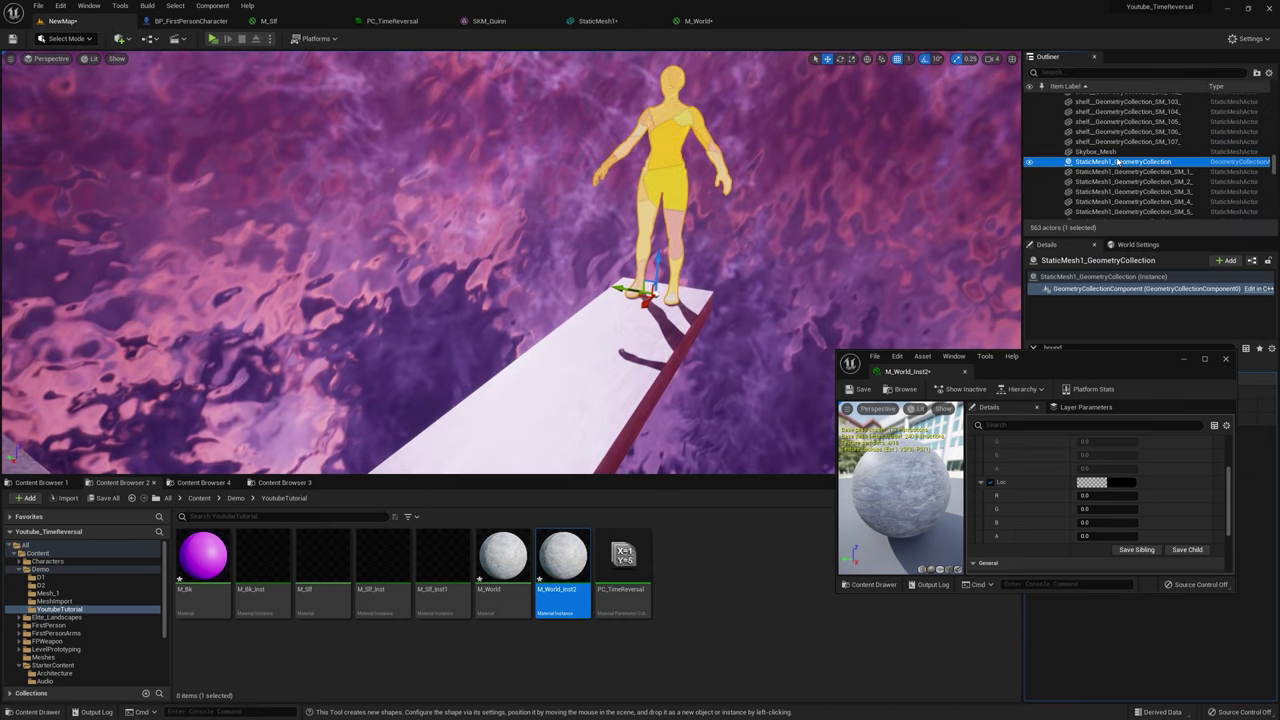
click(1111, 154)
click(1126, 163)
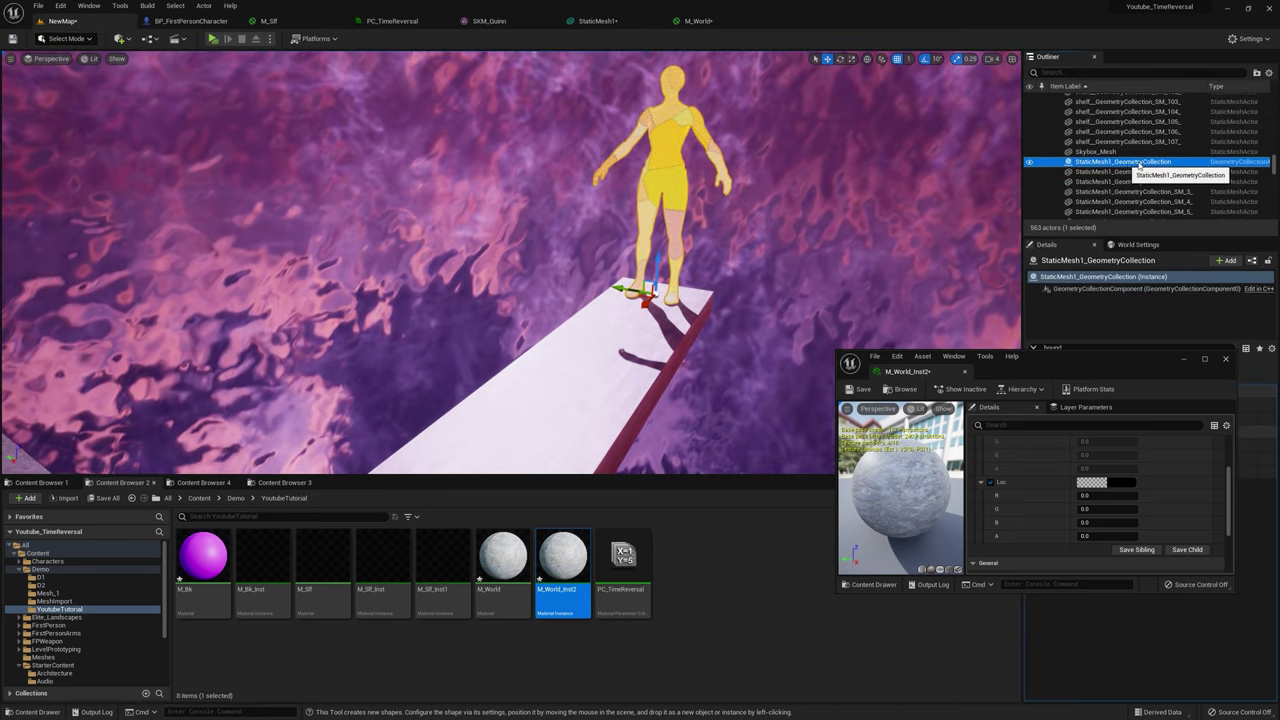
key(Delete)
Step: Select all figure pieces of StaticMesh1_GeometryCollection up to SM_26_ and set their Bounds Scale to 10
click(1150, 170)
scroll(1157, 175, down, 5)
scroll(1157, 175, down, 1)
shift+click(1160, 172)
drag(1100, 358, 880, 411)
click(1155, 382)
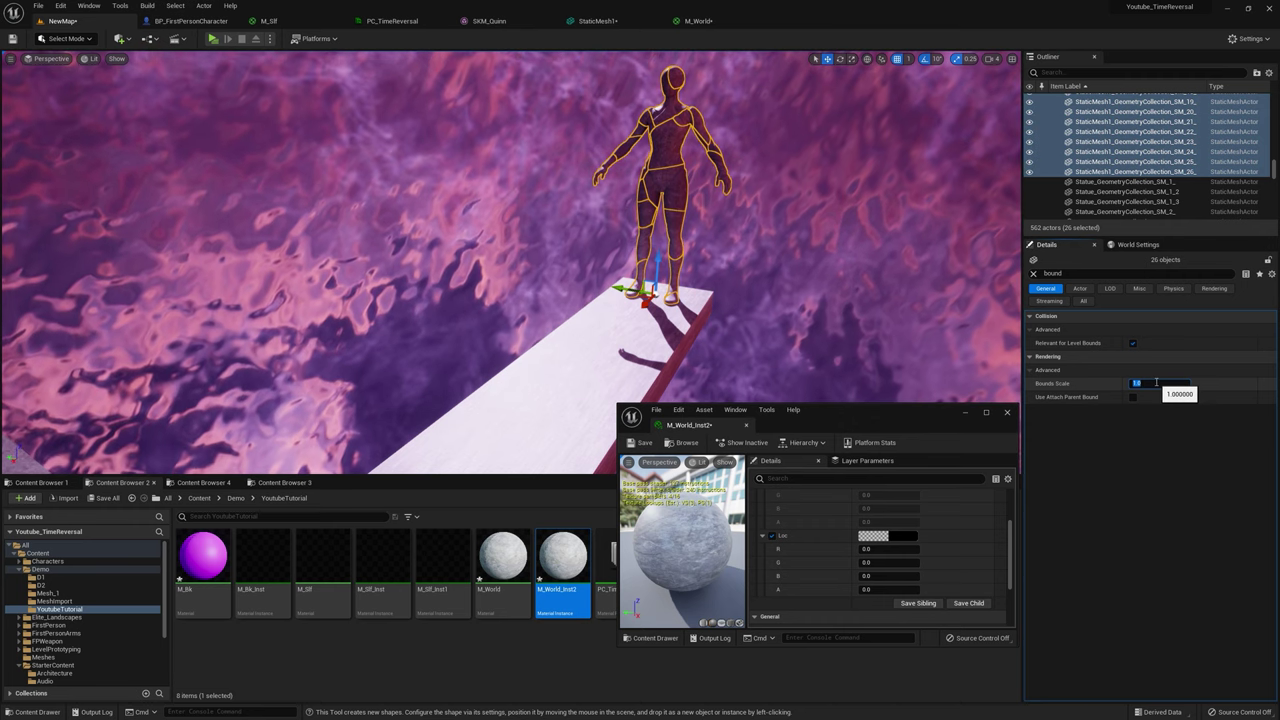
key(Return)
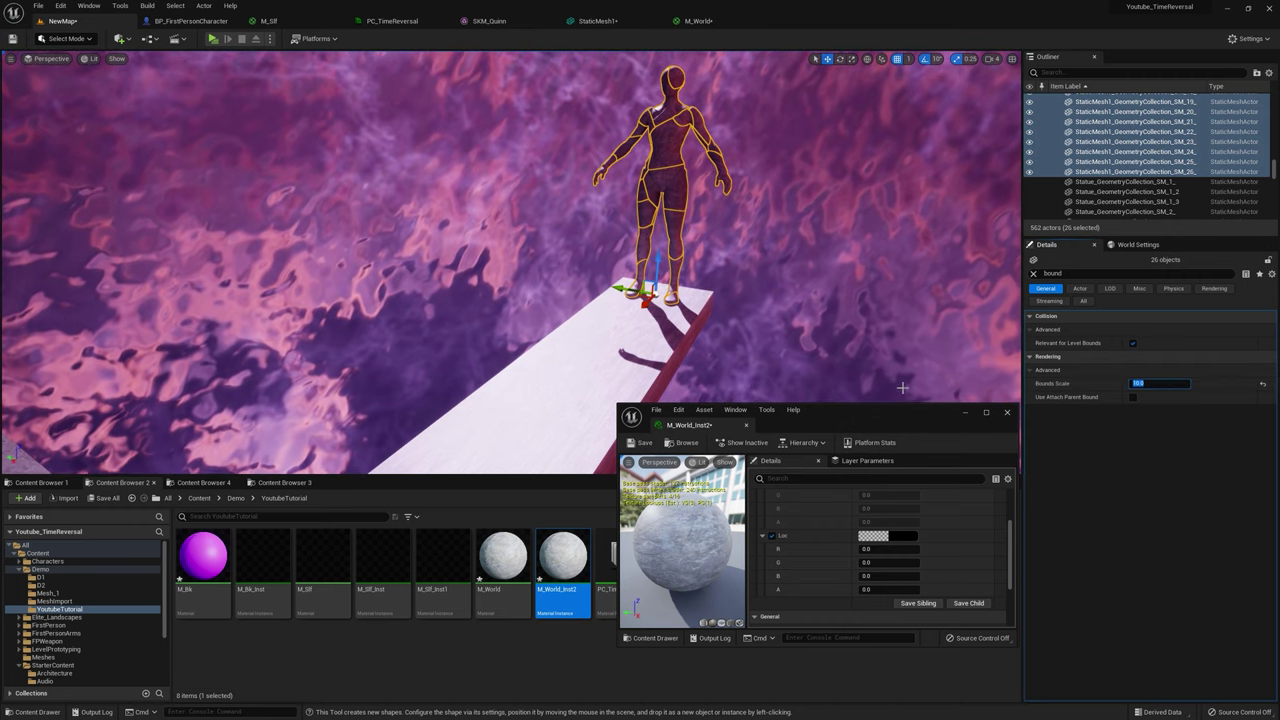
Step: Set the Loc parameter's B and R values to 100 in M_World_Inst2 to offset the slab and figure pieces
drag(926, 419, 918, 397)
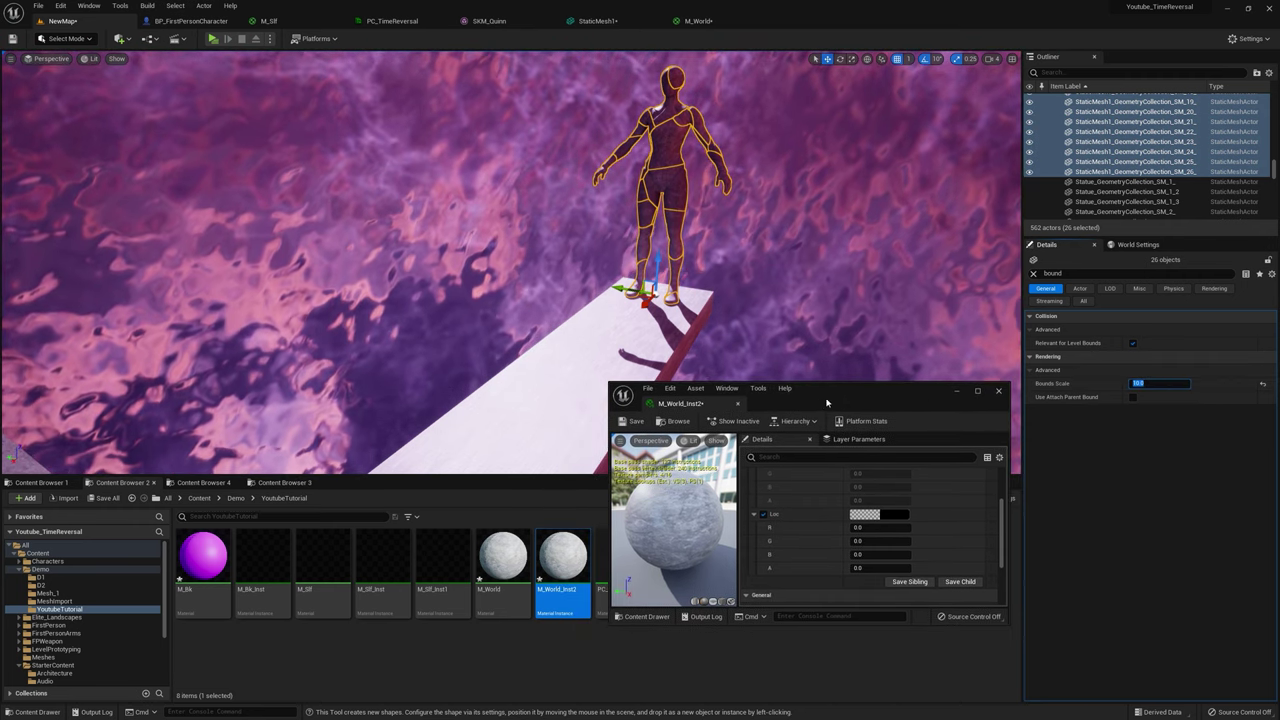
drag(826, 402, 996, 383)
click(1040, 537)
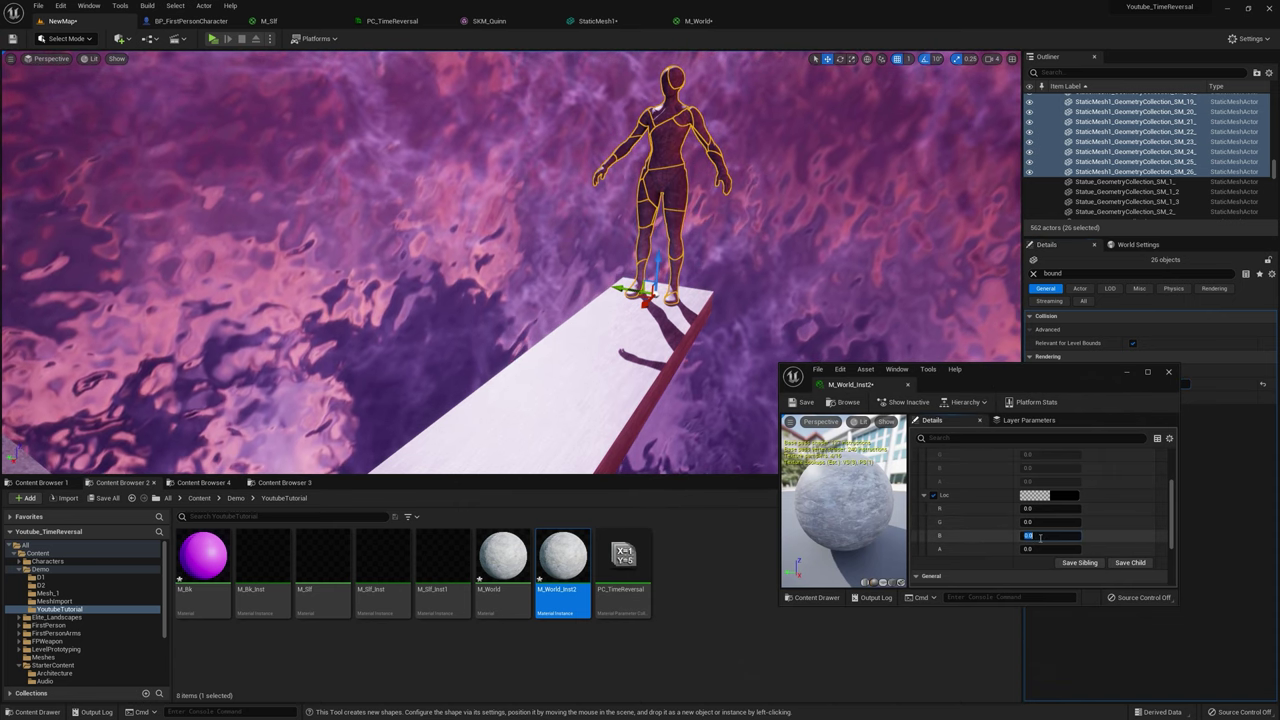
text(100)
key(Return)
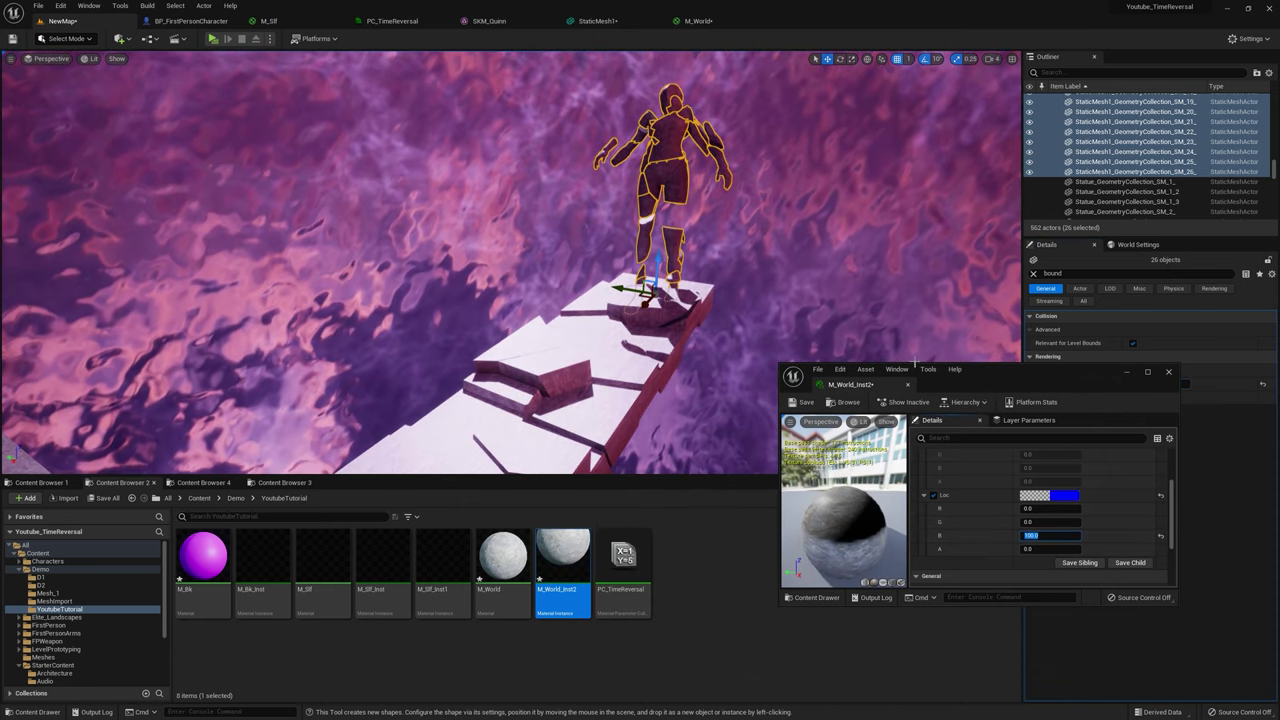
click(1041, 510)
text(100)
key(Return)
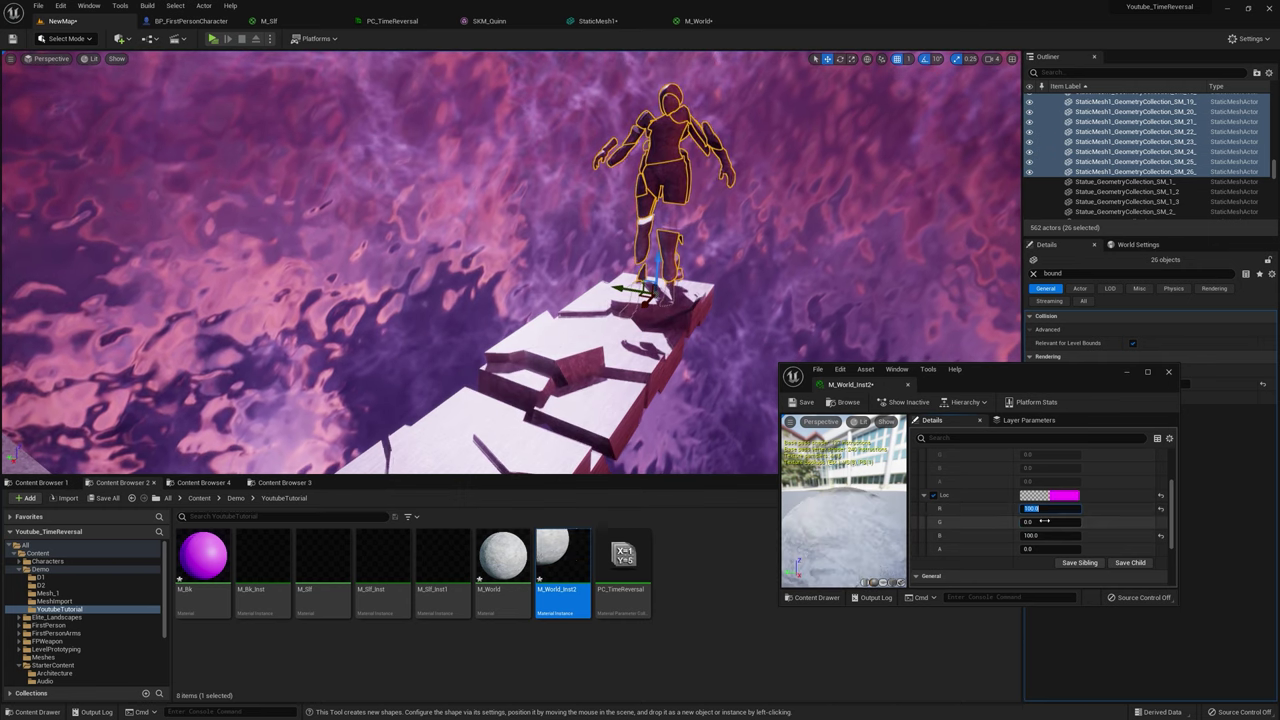
Step: Set the Loc parameter's G value to 1000 in M_World_Inst2
click(1043, 522)
text(1000)
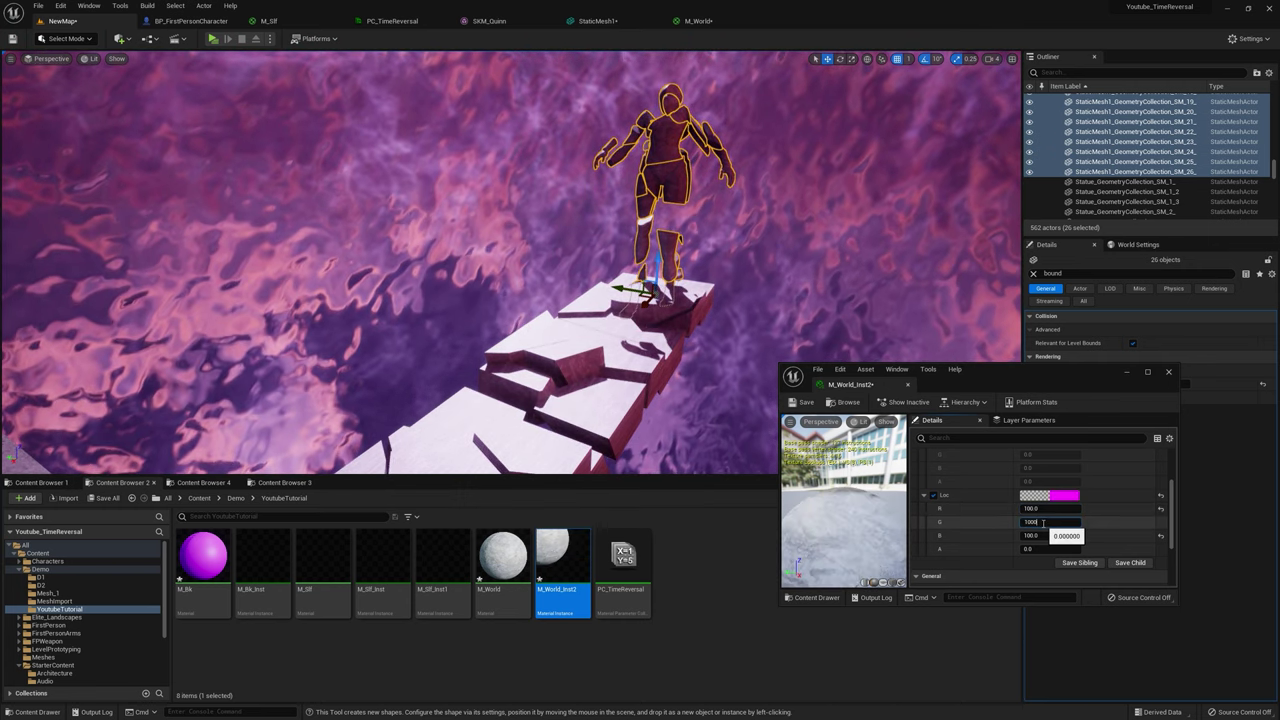
key(Return)
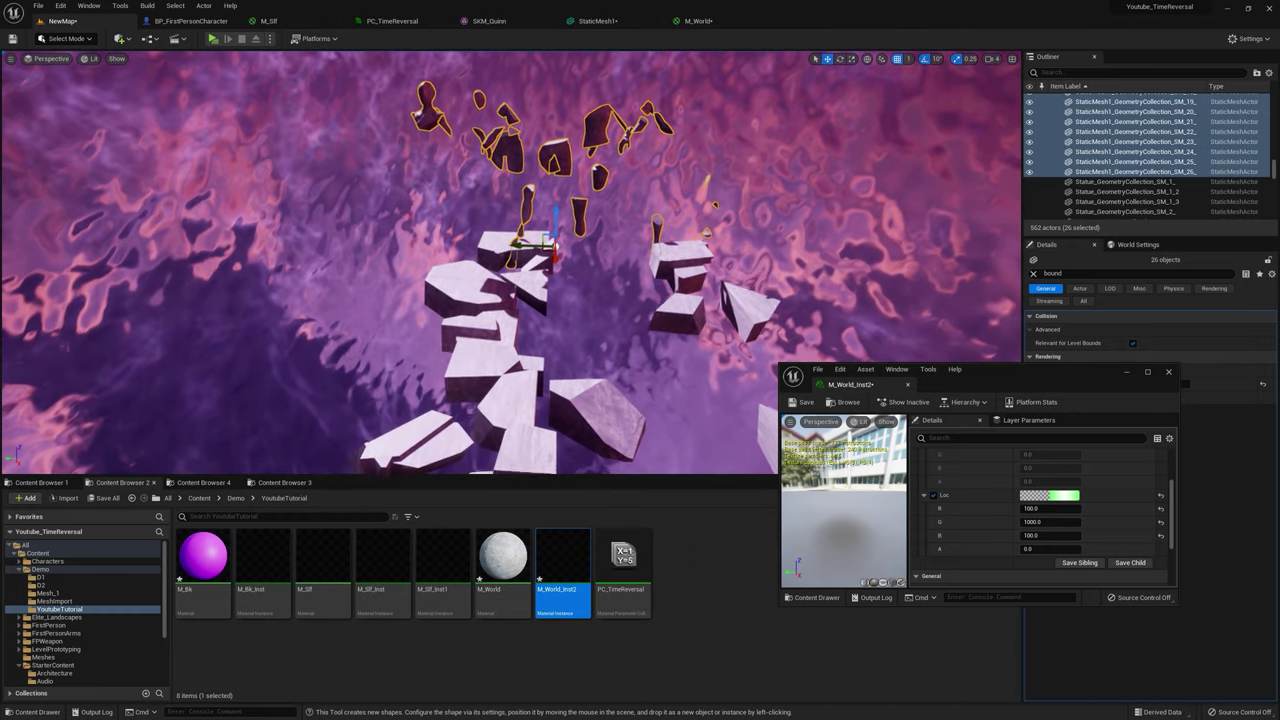
Step: In the M_World graph, insert a Lerp node between Multiply and World Position Offset, with Multiply feeding its B input
click(699, 21)
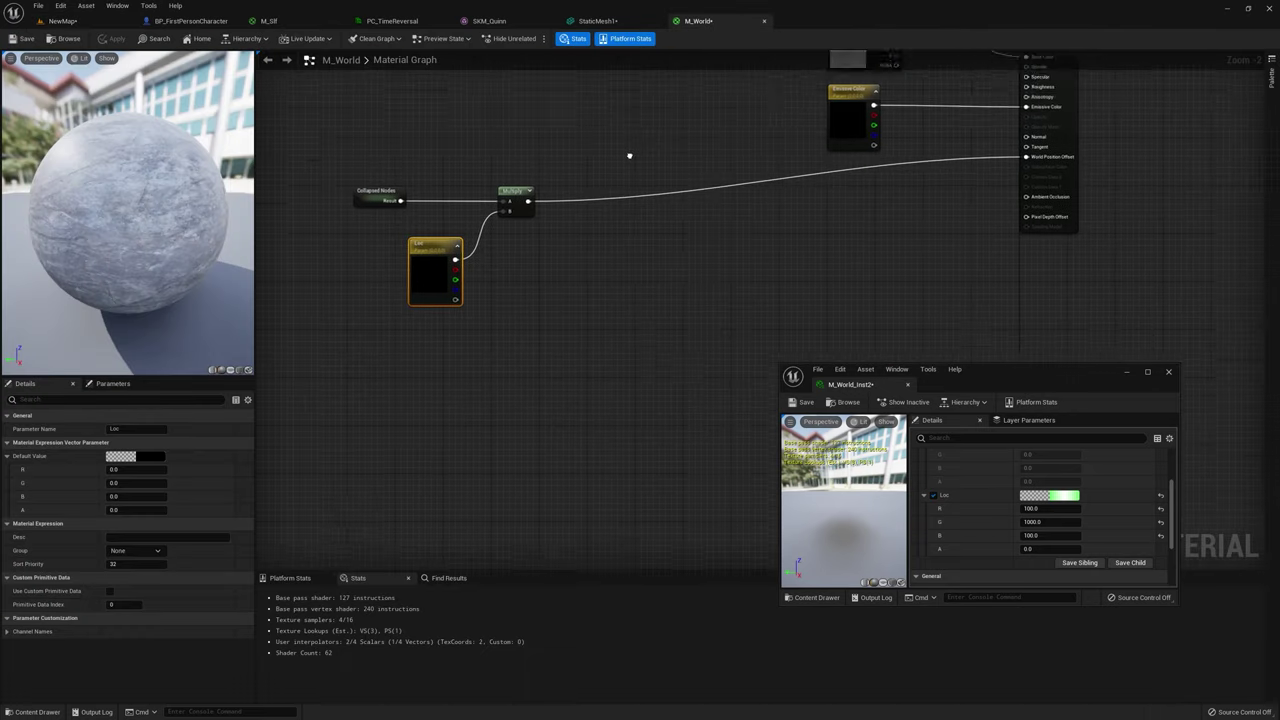
click(714, 184)
drag(478, 168, 514, 165)
drag(513, 168, 990, 130)
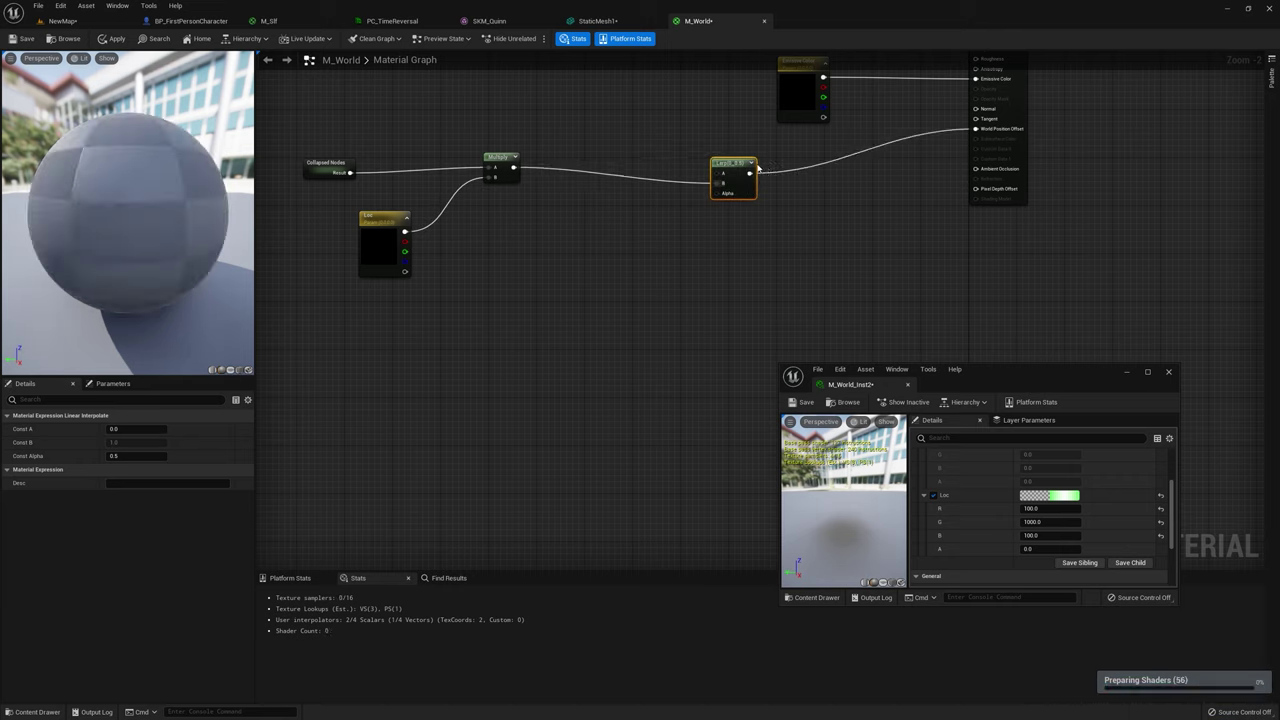
Step: Copy the PC_TimeReversal Alpha node and its 1-x node from the M_Slf material graph
click(268, 20)
right_drag(459, 220, 846, 250)
scroll(512, 238, up, 2)
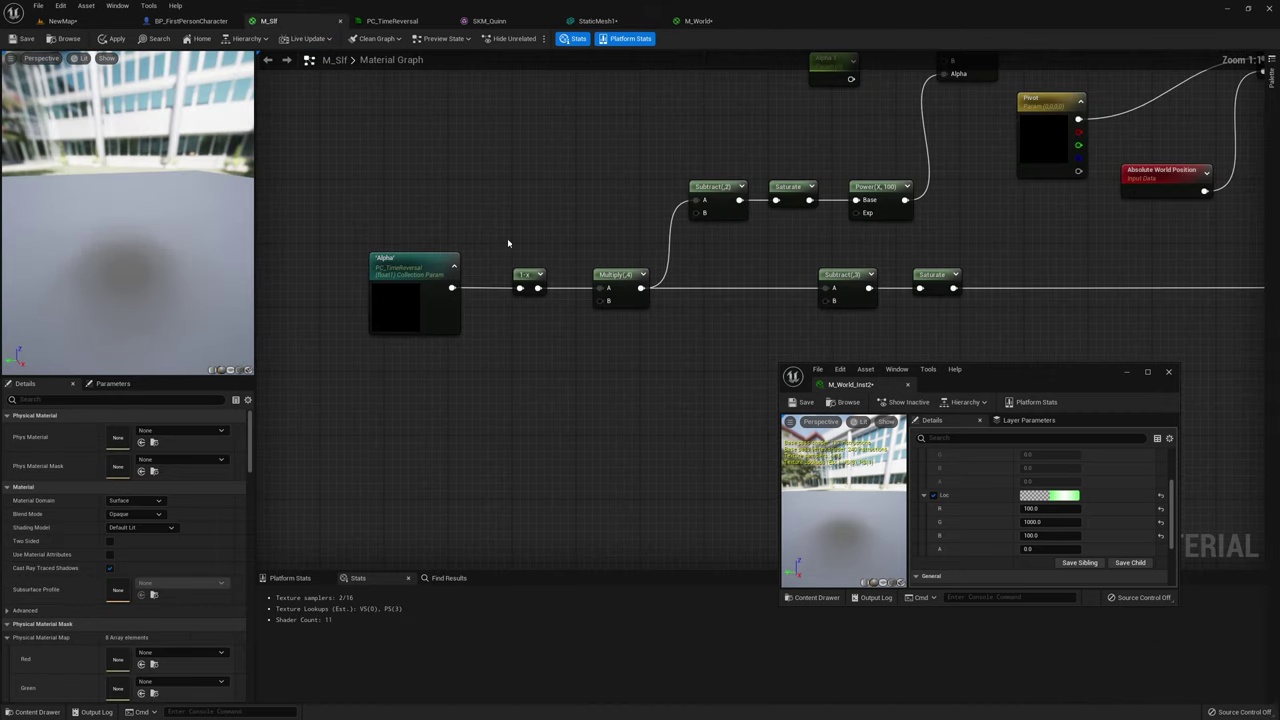
click(464, 287)
right_click(432, 272)
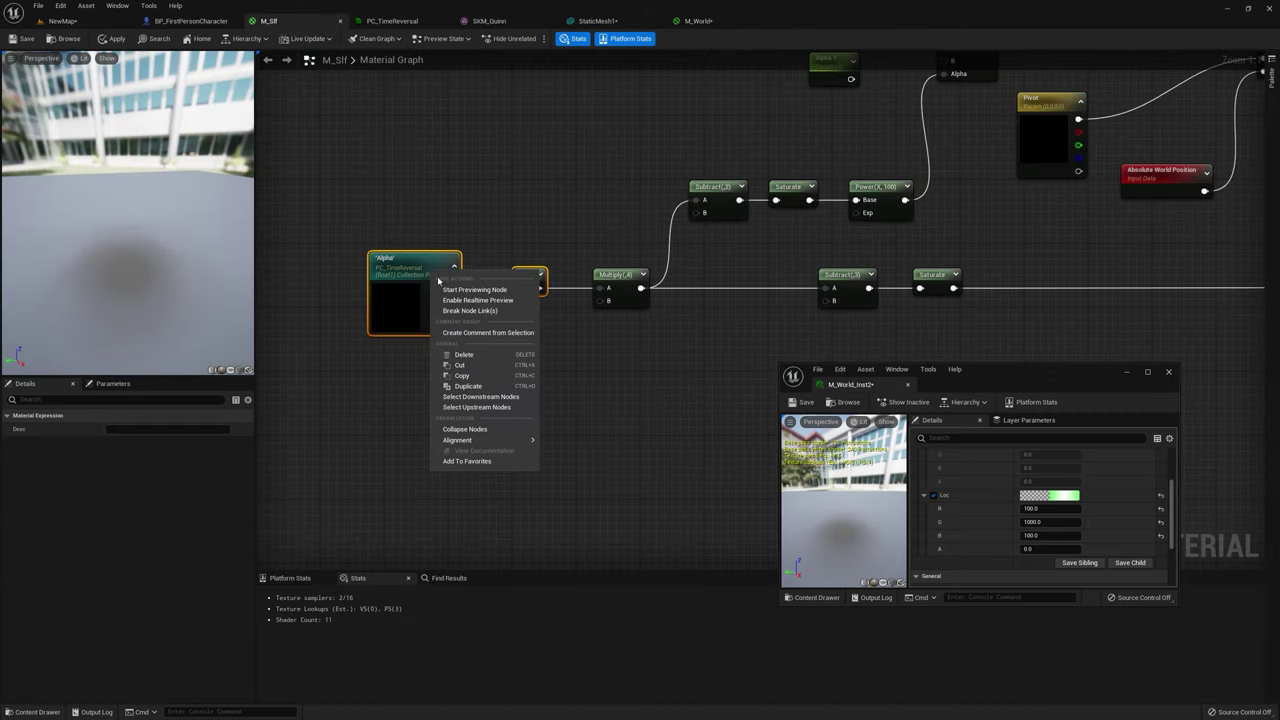
click(465, 375)
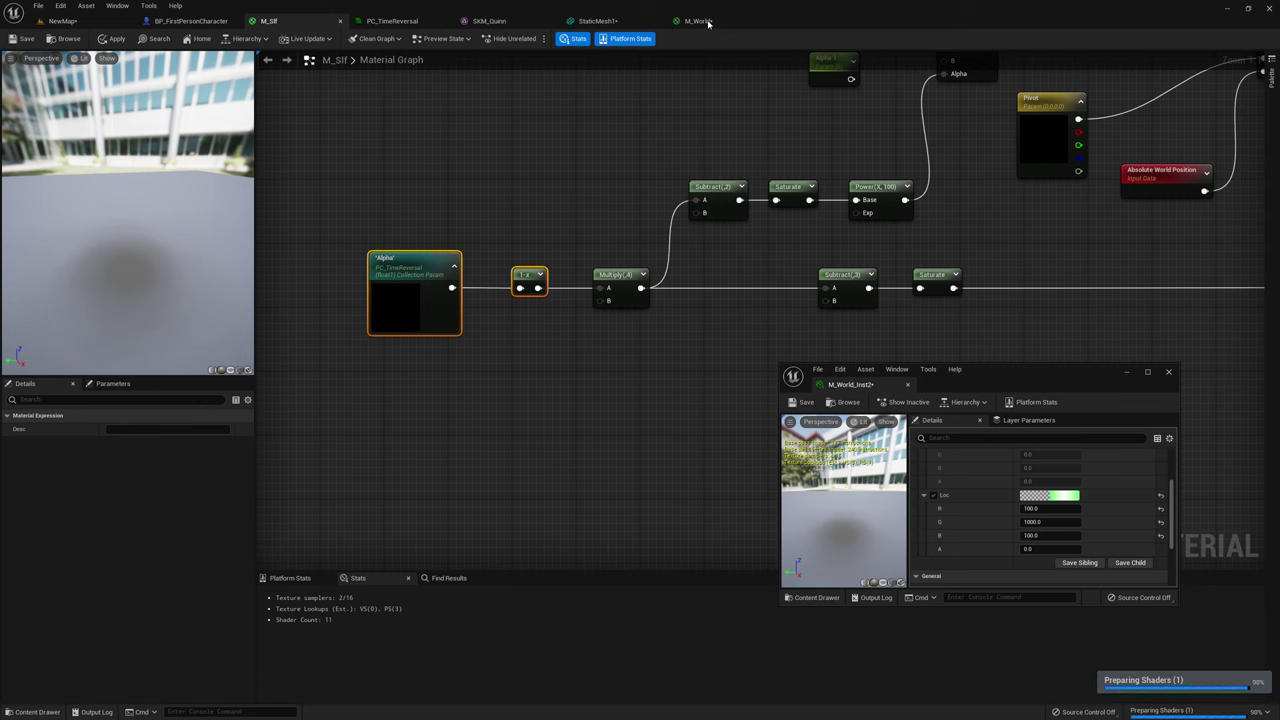
Step: Paste the Alpha and 1-x nodes into M_World, connect 1-x to the Lerp's Alpha, and apply the material
click(705, 21)
key(ctrl+v)
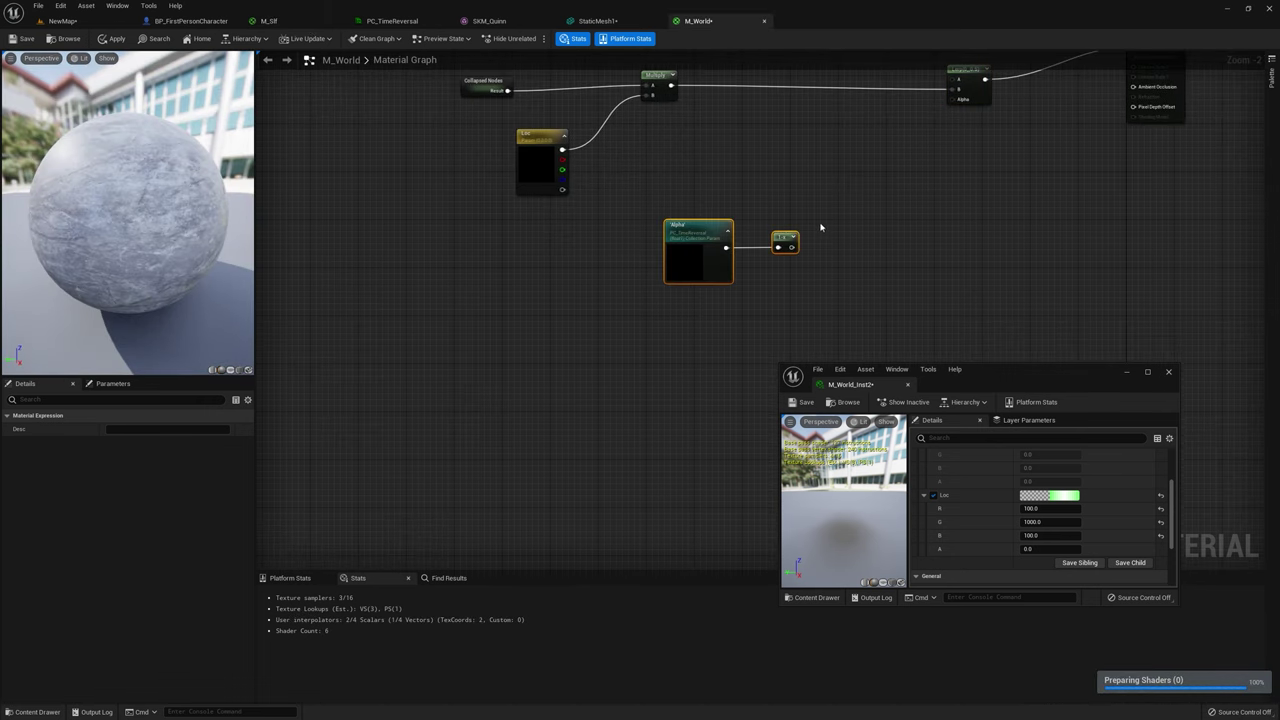
drag(789, 249, 951, 100)
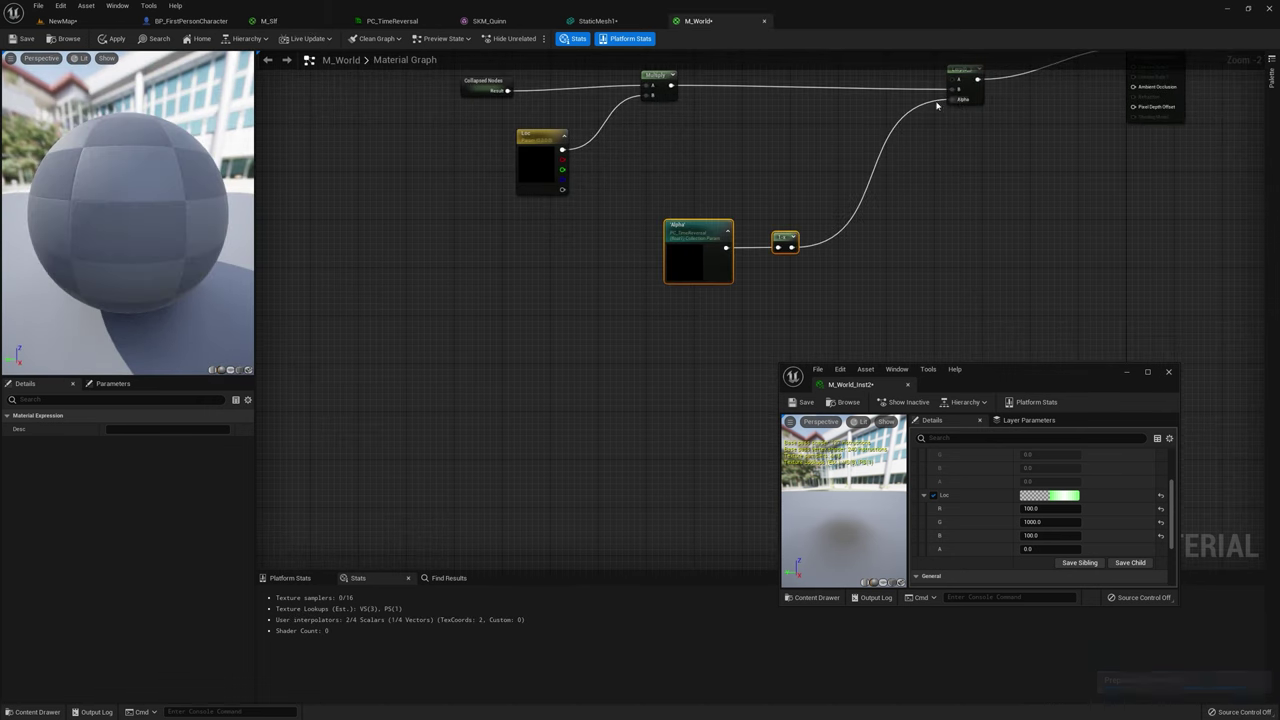
click(114, 40)
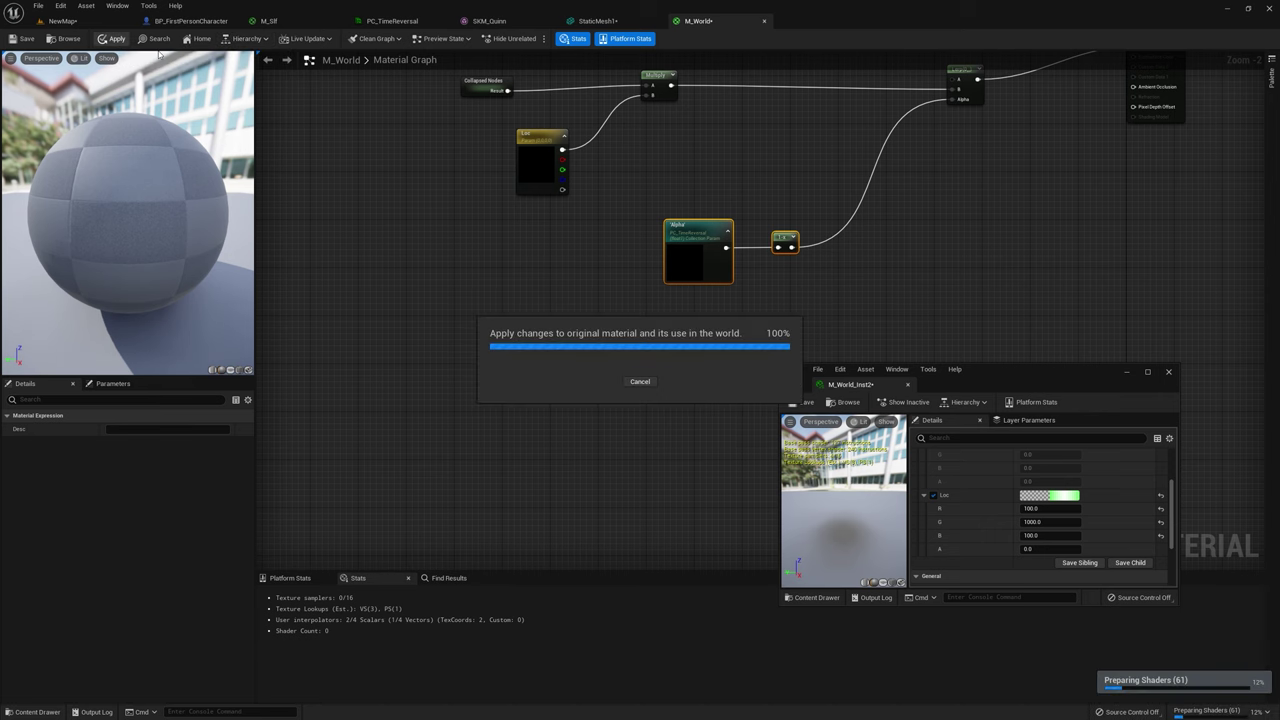
Step: Play the level preview from NewMap and test the time reversal on the slab and figure
click(120, 21)
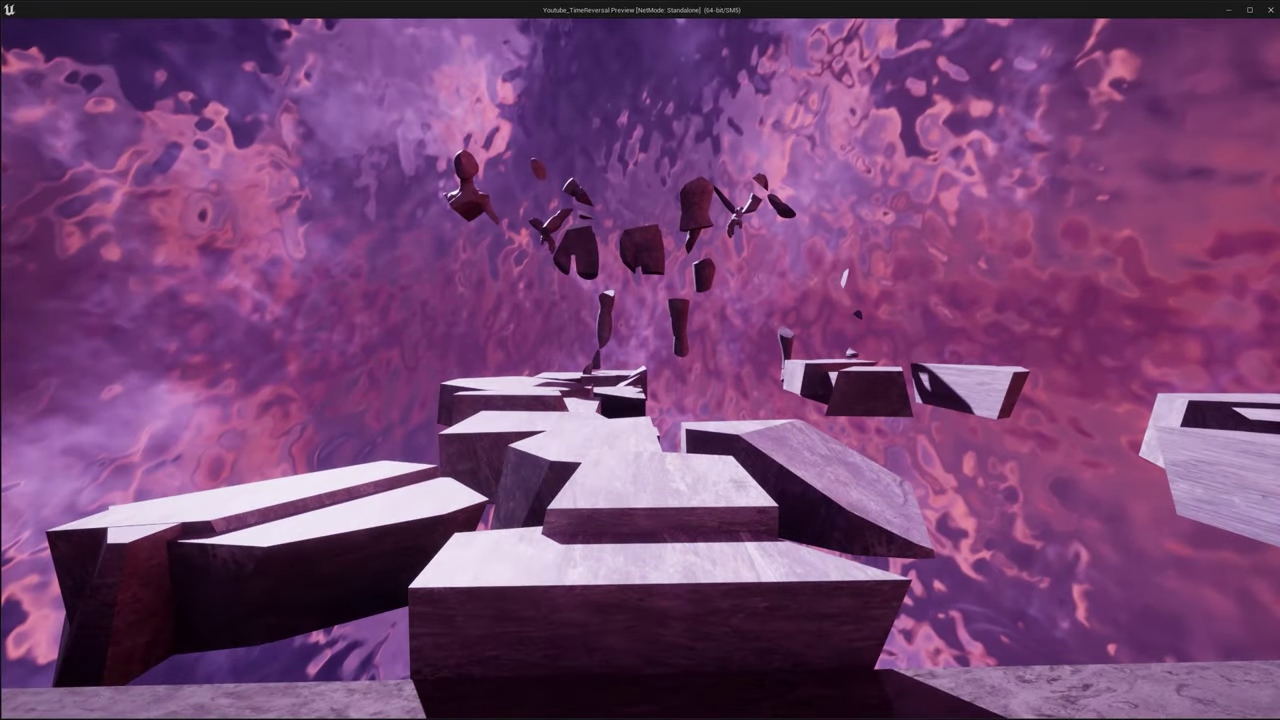
key(w)
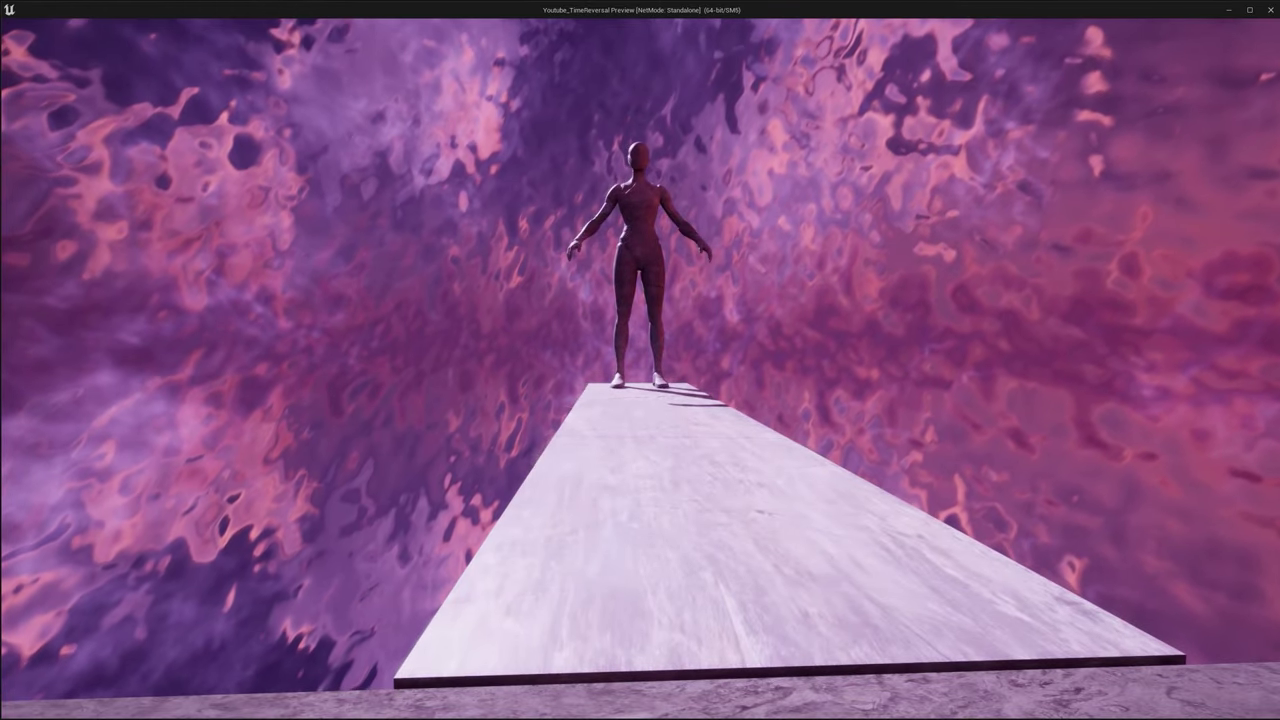
key(w)
key(s)
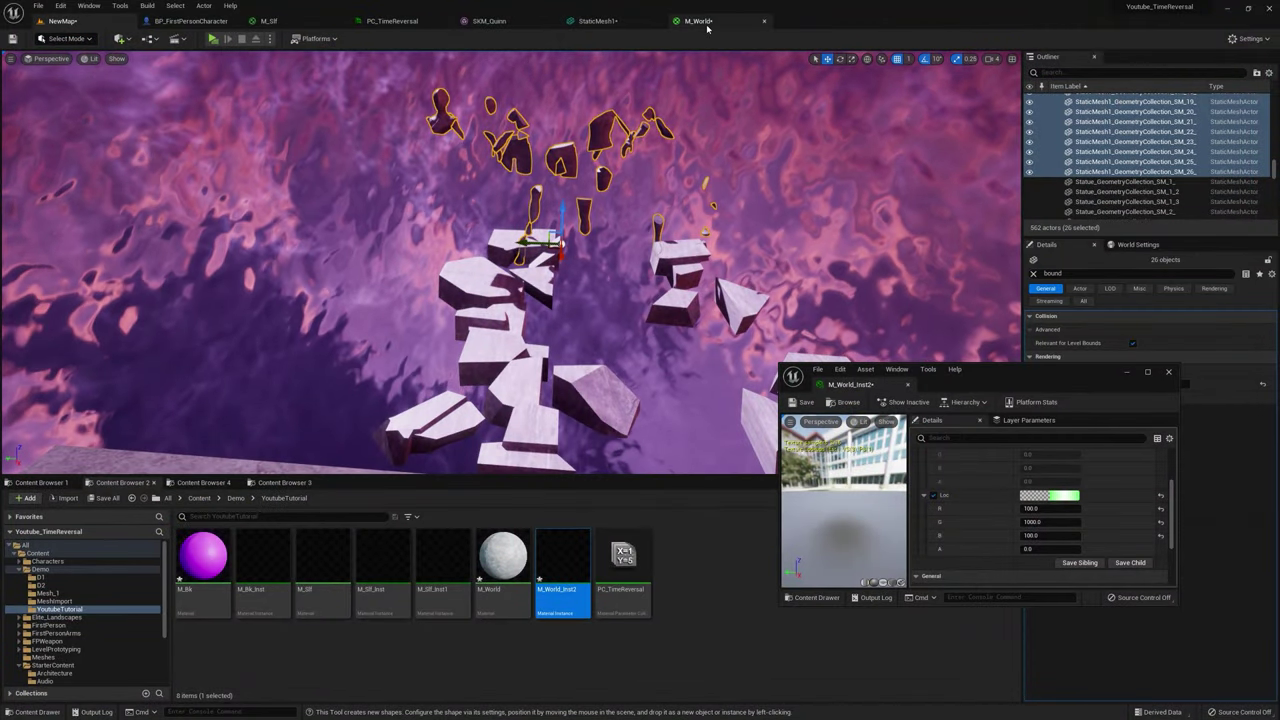
Step: In M_World, add a Multiply with Const B 10 after the 1-x node, followed by a Saturate node
click(705, 22)
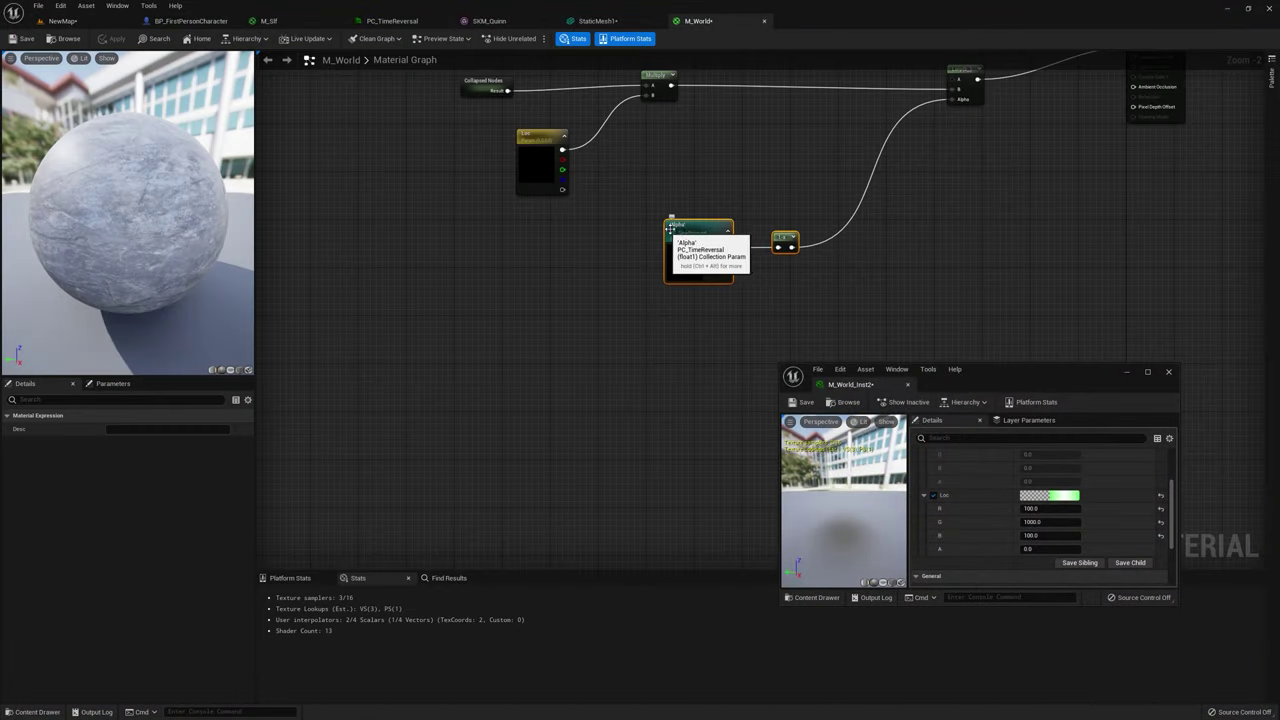
click(704, 255)
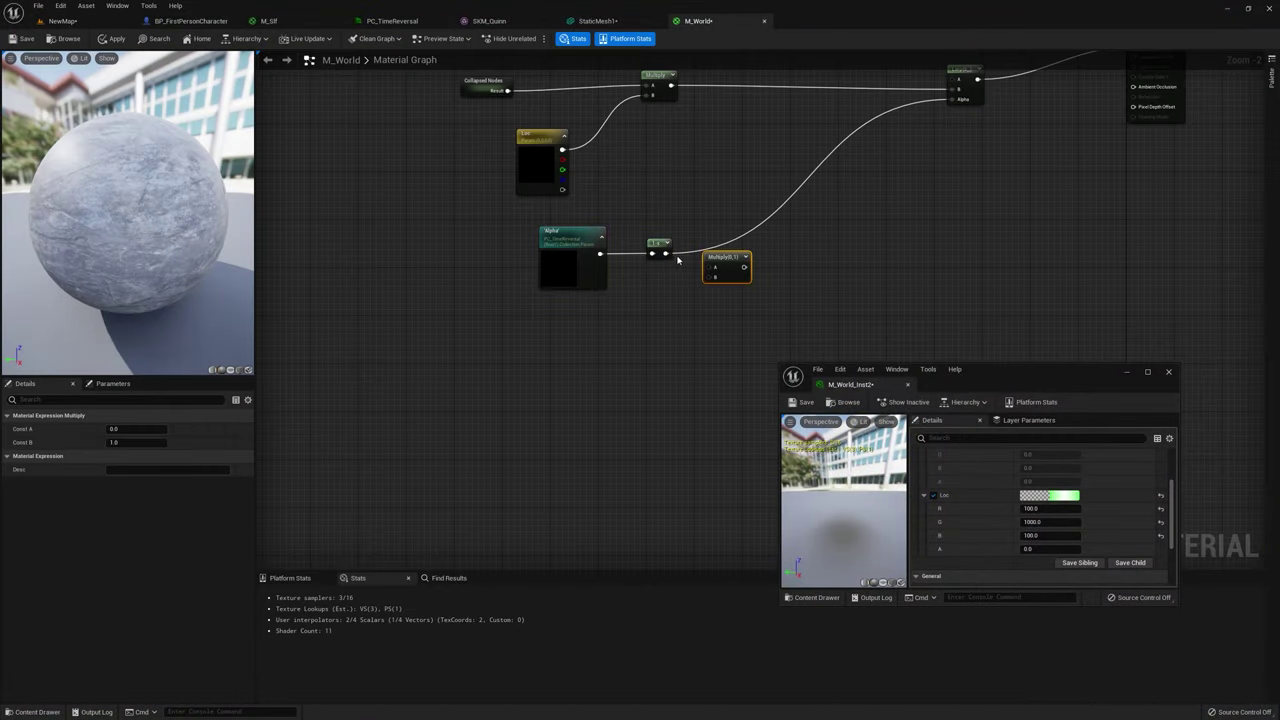
drag(713, 272, 713, 270)
drag(722, 258, 718, 244)
click(137, 442)
text(1)
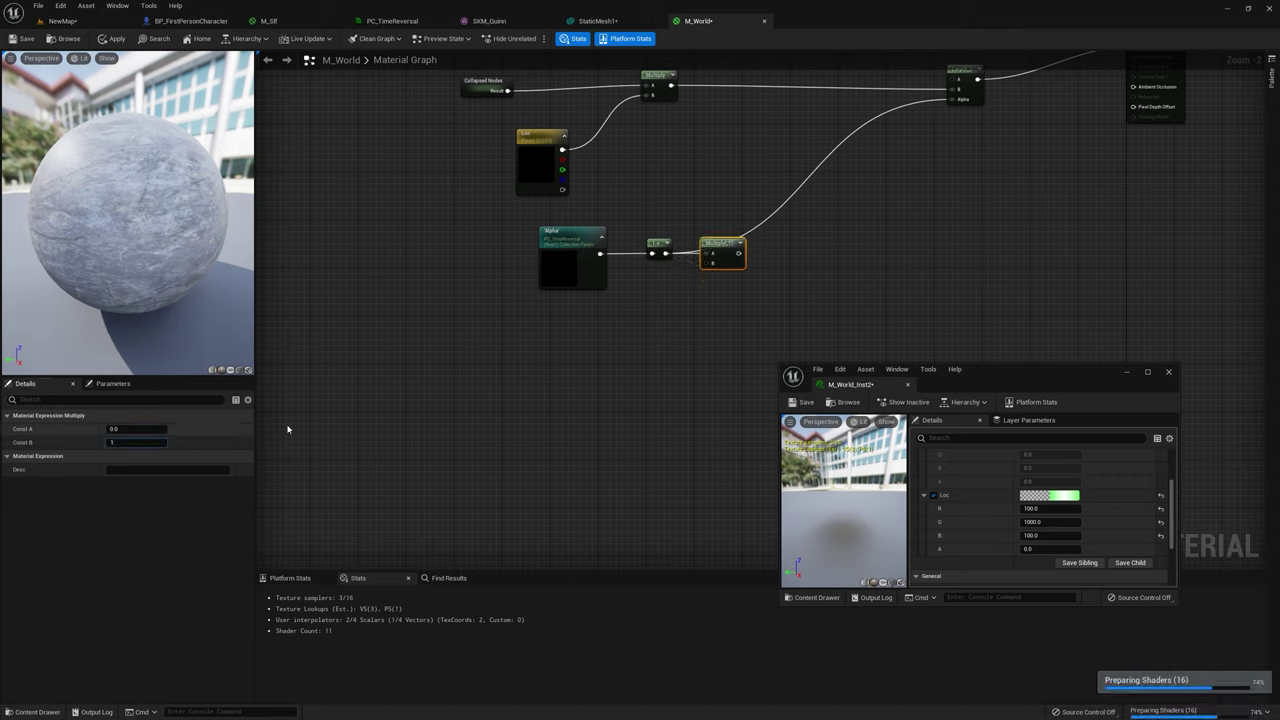
drag(776, 244, 777, 243)
text(sat)
key(Return)
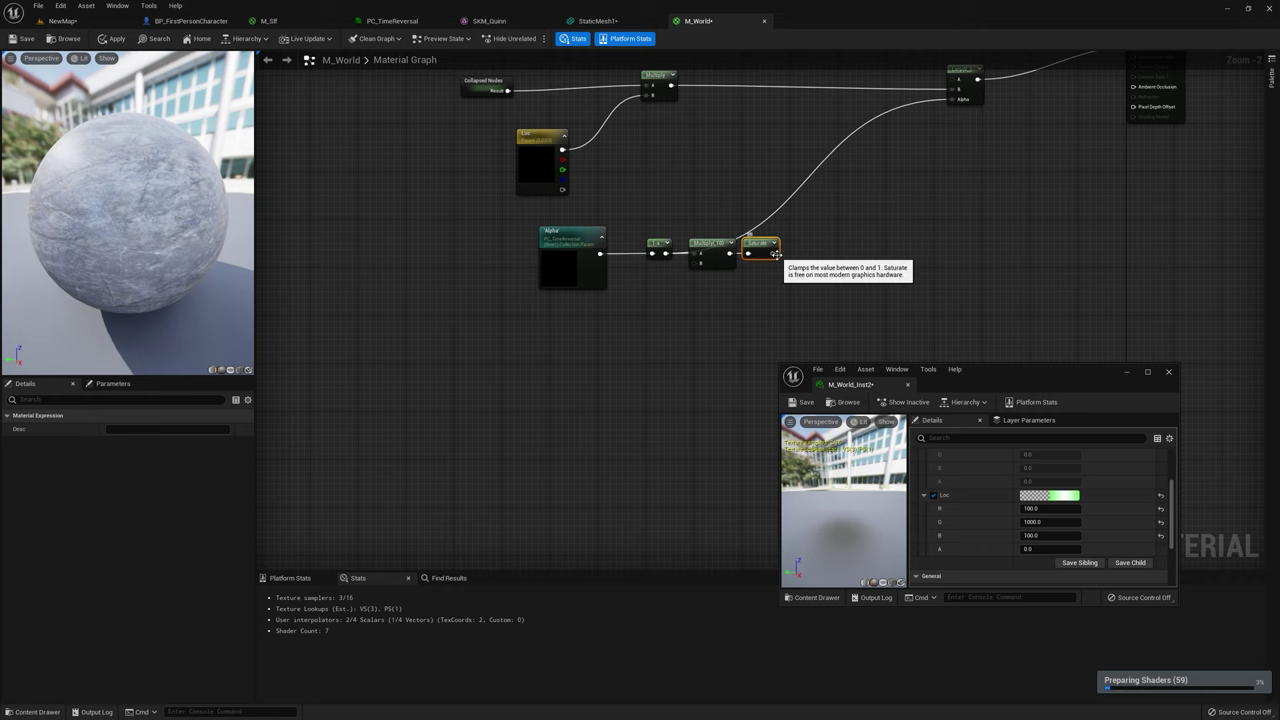
Step: Add a Power node with exponent 4 after Saturate, connect it to the Lerp's Alpha, and apply the material
drag(851, 245, 851, 246)
text(power)
key(Return)
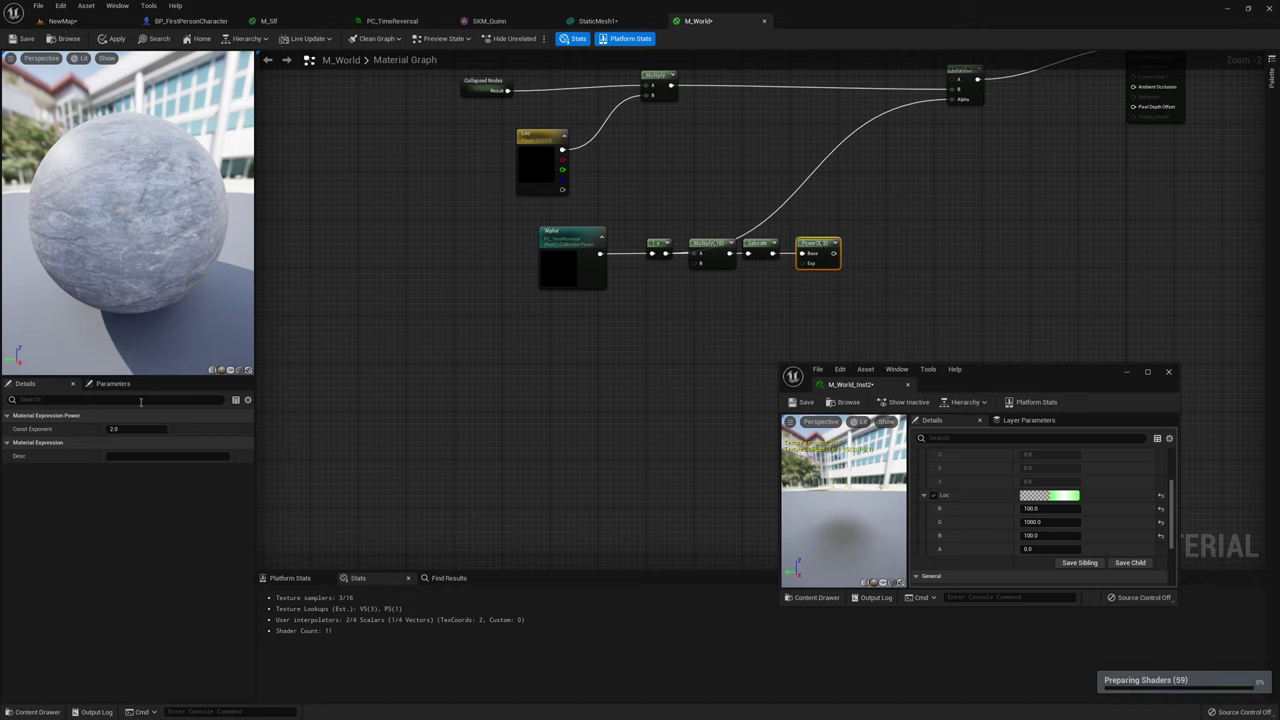
drag(834, 253, 955, 102)
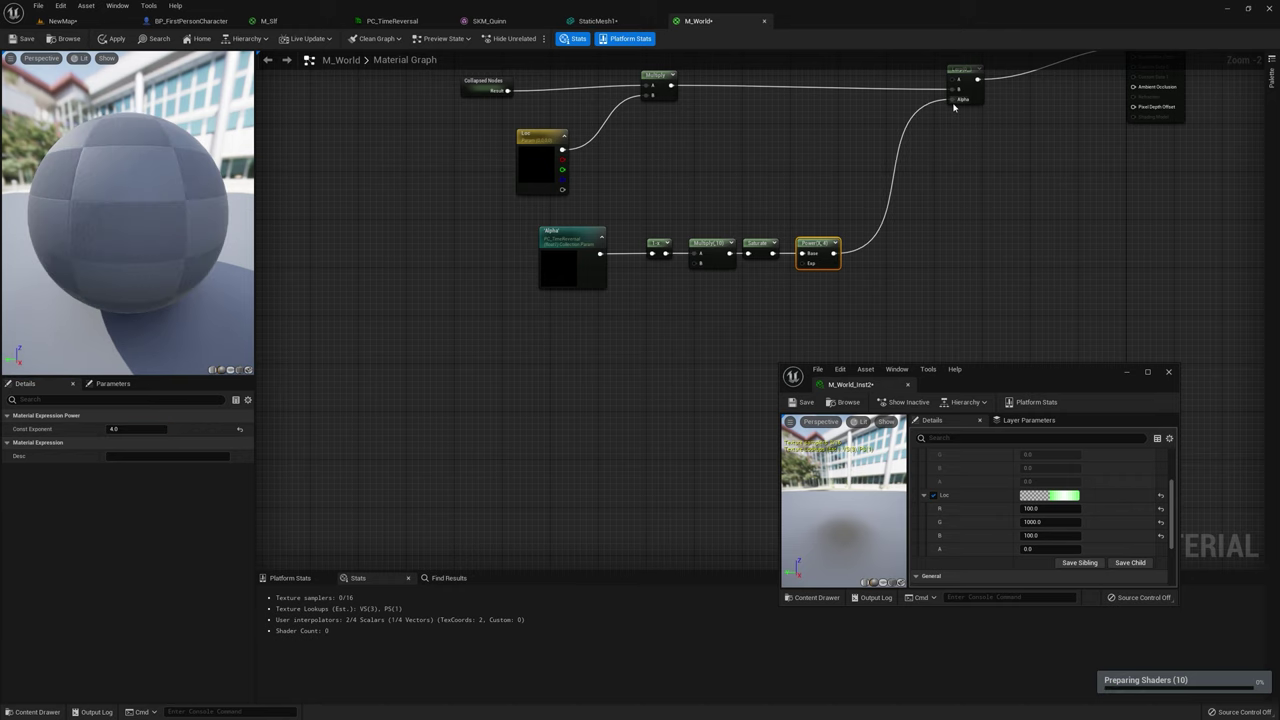
click(110, 40)
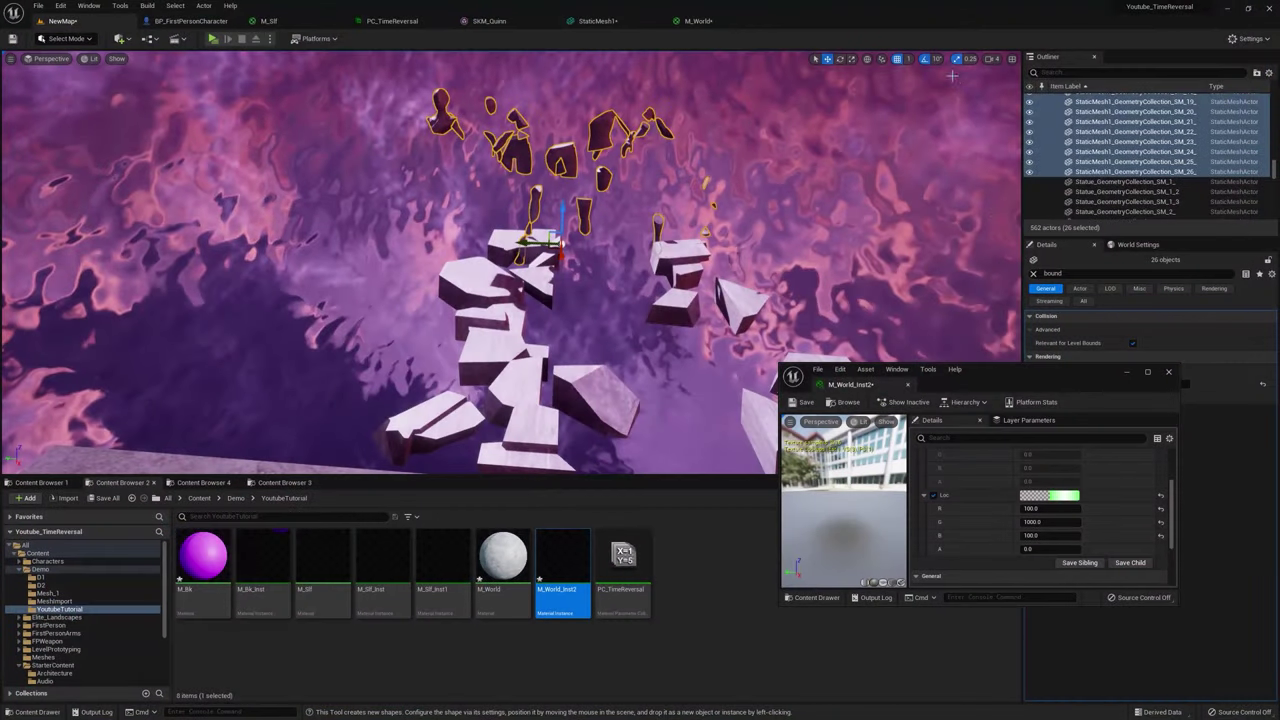
Step: Rewire M_World so Alpha feeds the Multiply node directly, and move the 1-x node to after Multiply
click(716, 22)
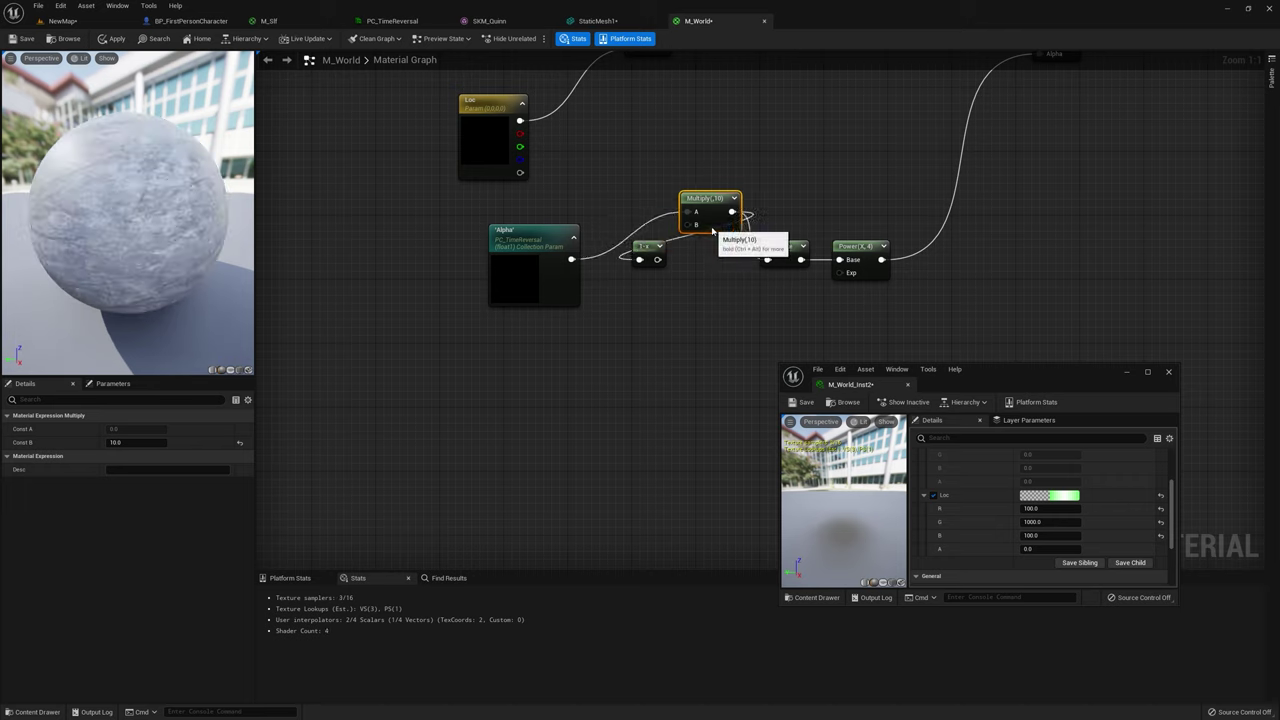
drag(646, 247, 742, 295)
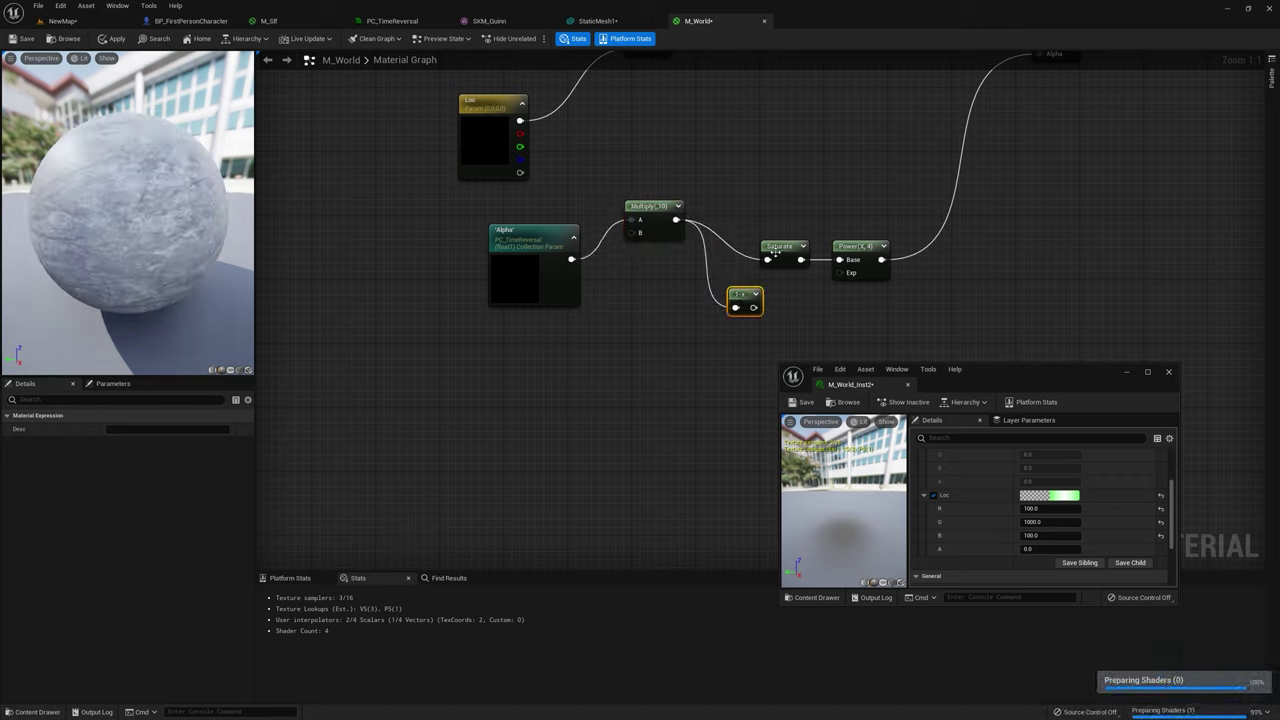
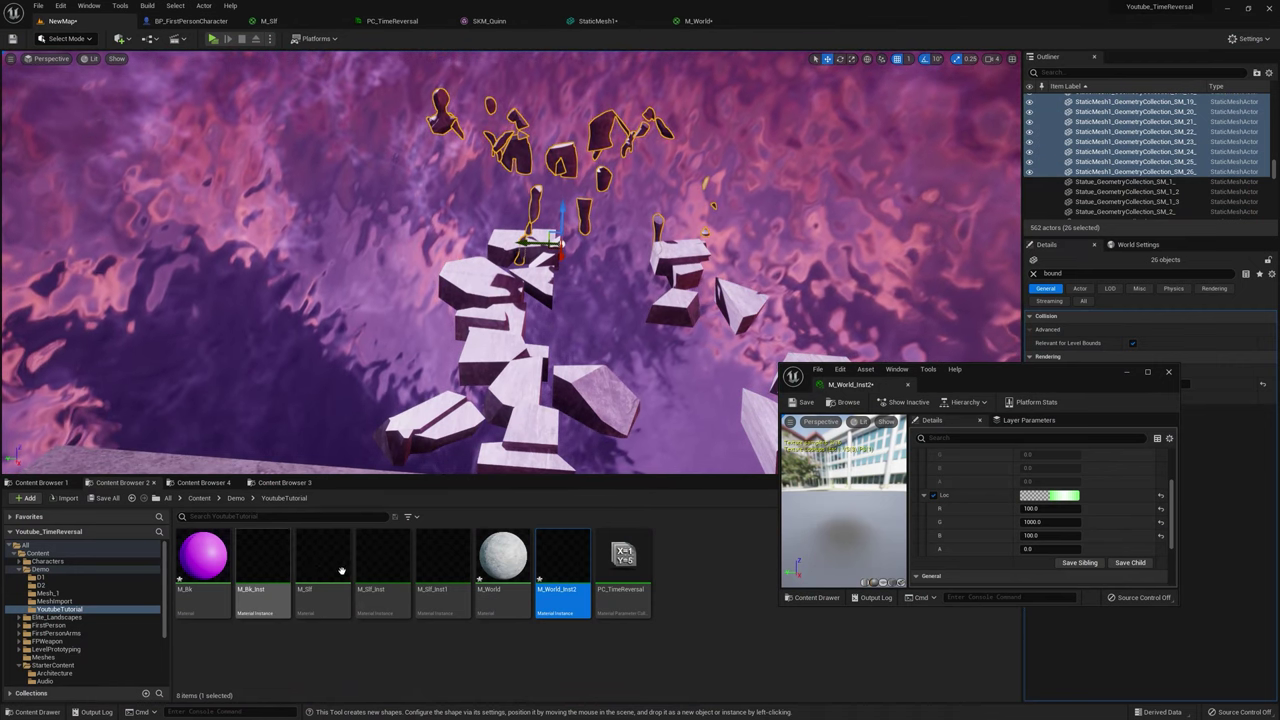
Step: Open the M_Bk material and rename the Collapsed Nodes subgraph following Mask (R) as Up And Down
double_click(204, 556)
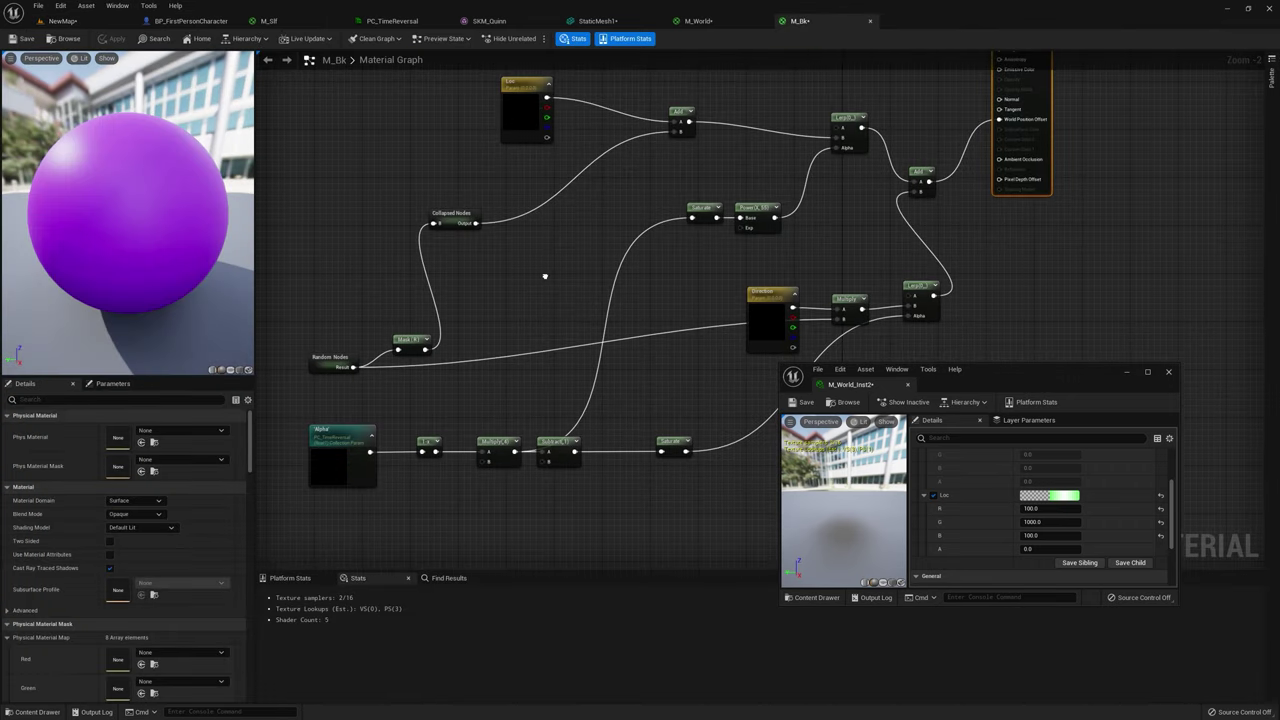
scroll(500, 245, up, 2)
drag(517, 340, 503, 173)
right_drag(602, 174, 588, 255)
ctrl+click(522, 270)
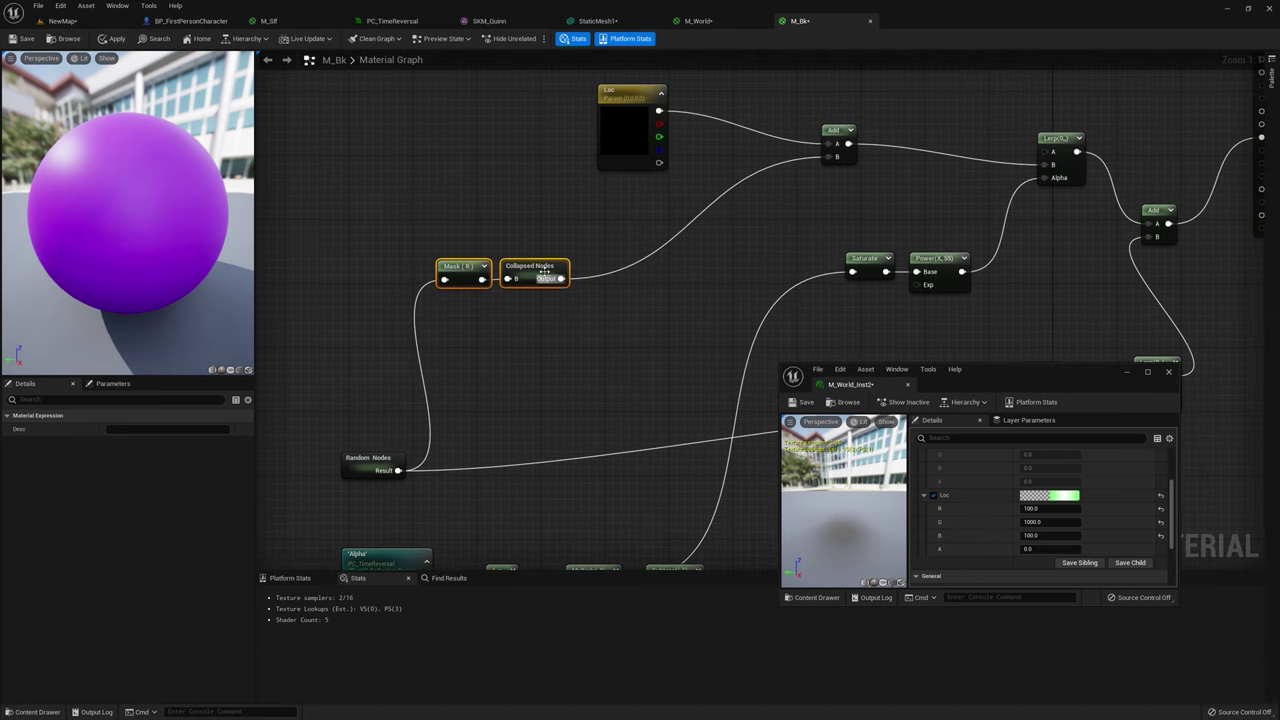
right_click(559, 273)
click(504, 303)
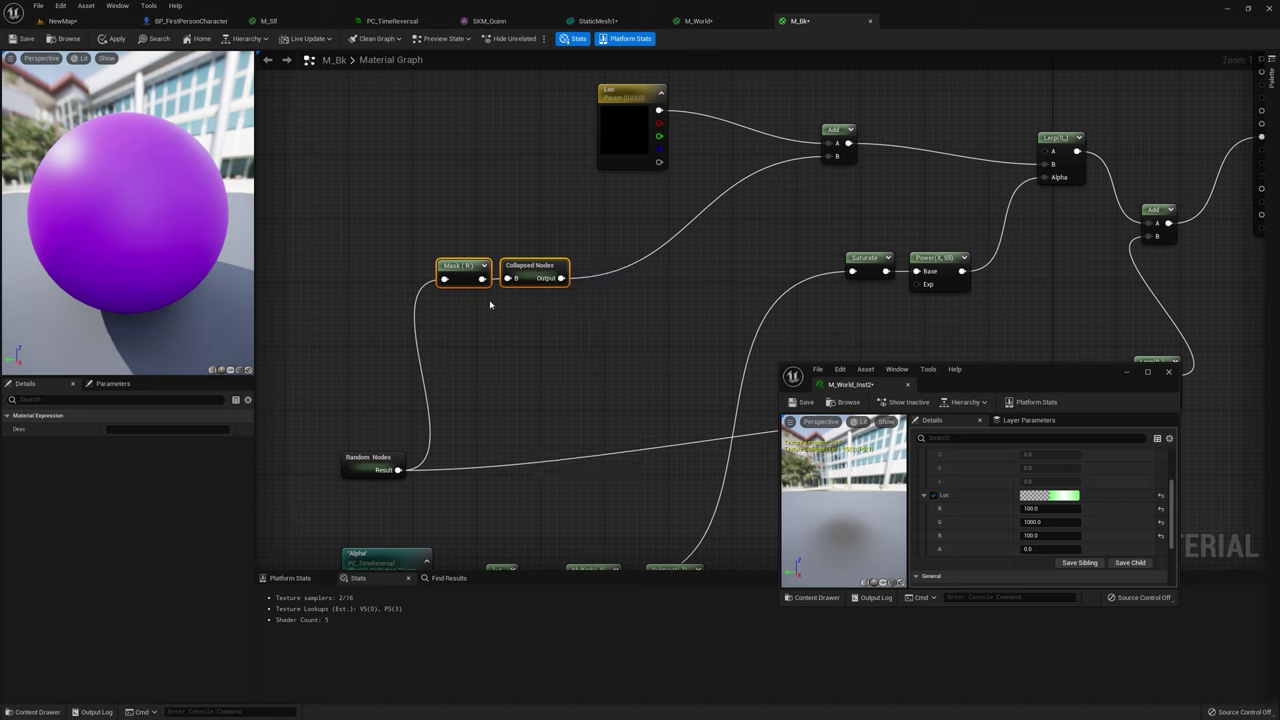
click(530, 270)
click(156, 429)
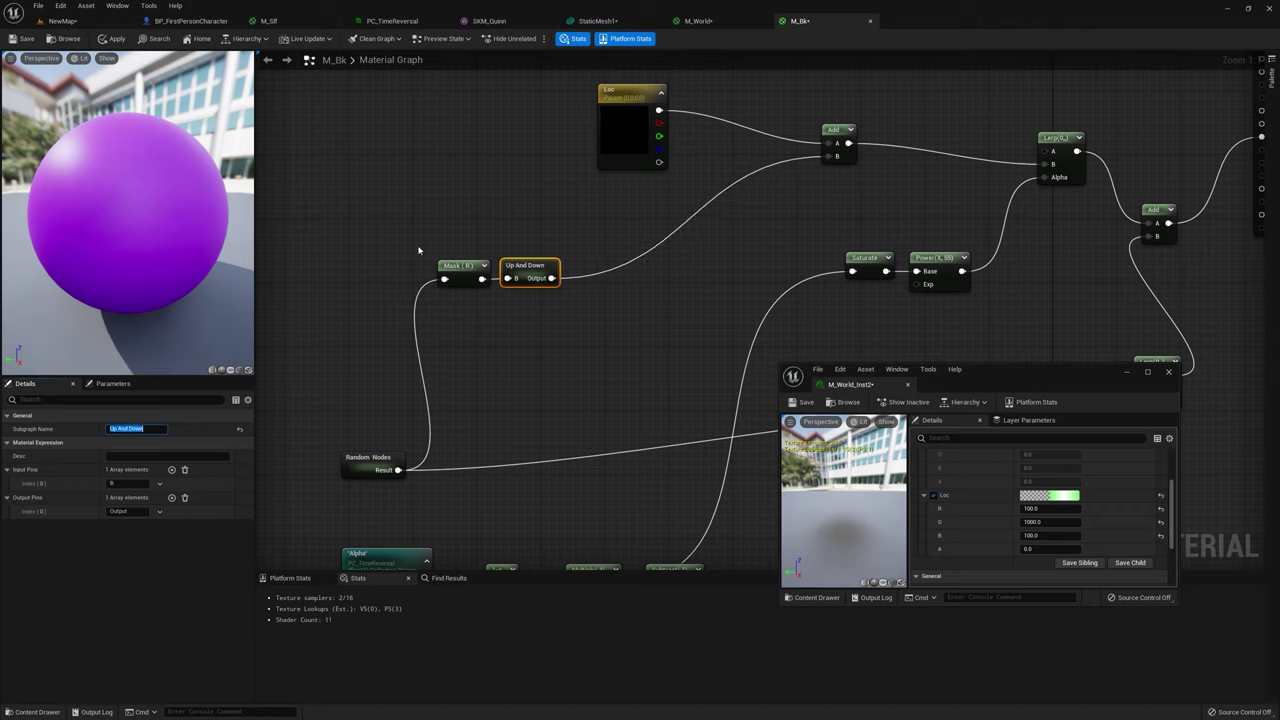
Step: Copy the Mask (R) and Up And Down nodes from M_Bk and paste them below the Loc parameter in M_World
drag(555, 309, 555, 309)
right_click(533, 271)
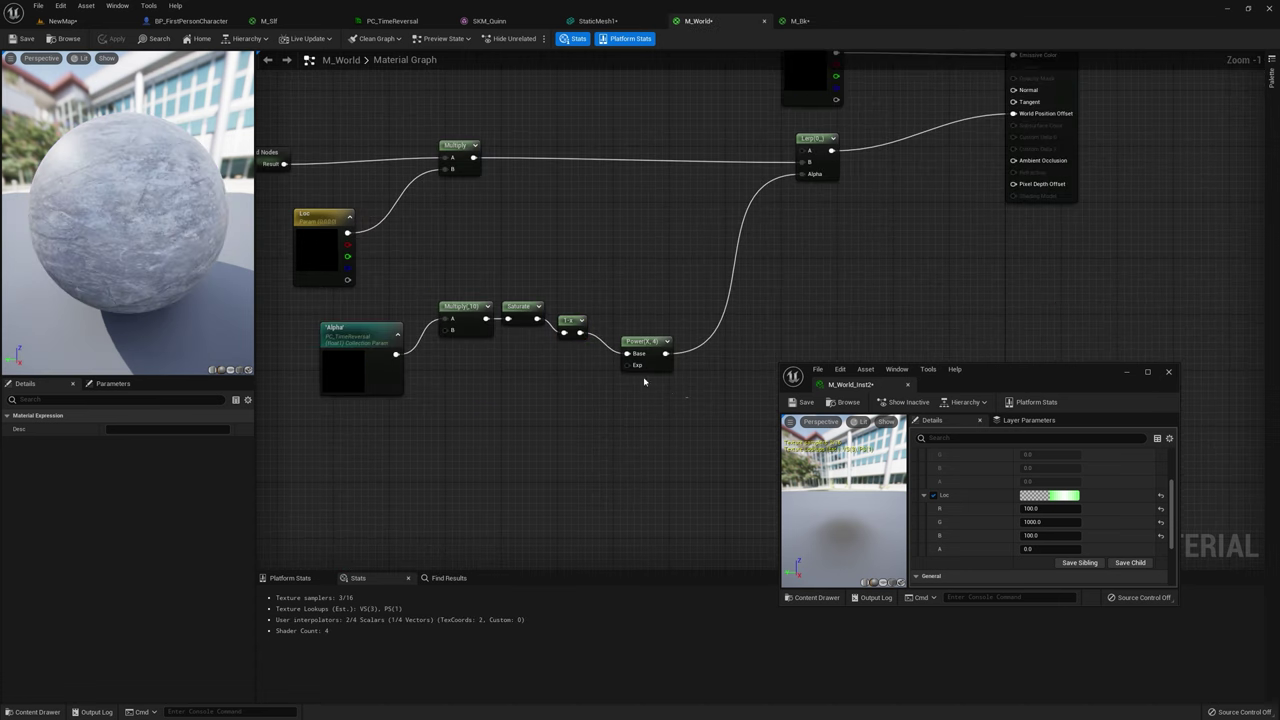
drag(647, 390, 385, 508)
right_drag(370, 329, 571, 313)
click(572, 312)
key(ctrl+v)
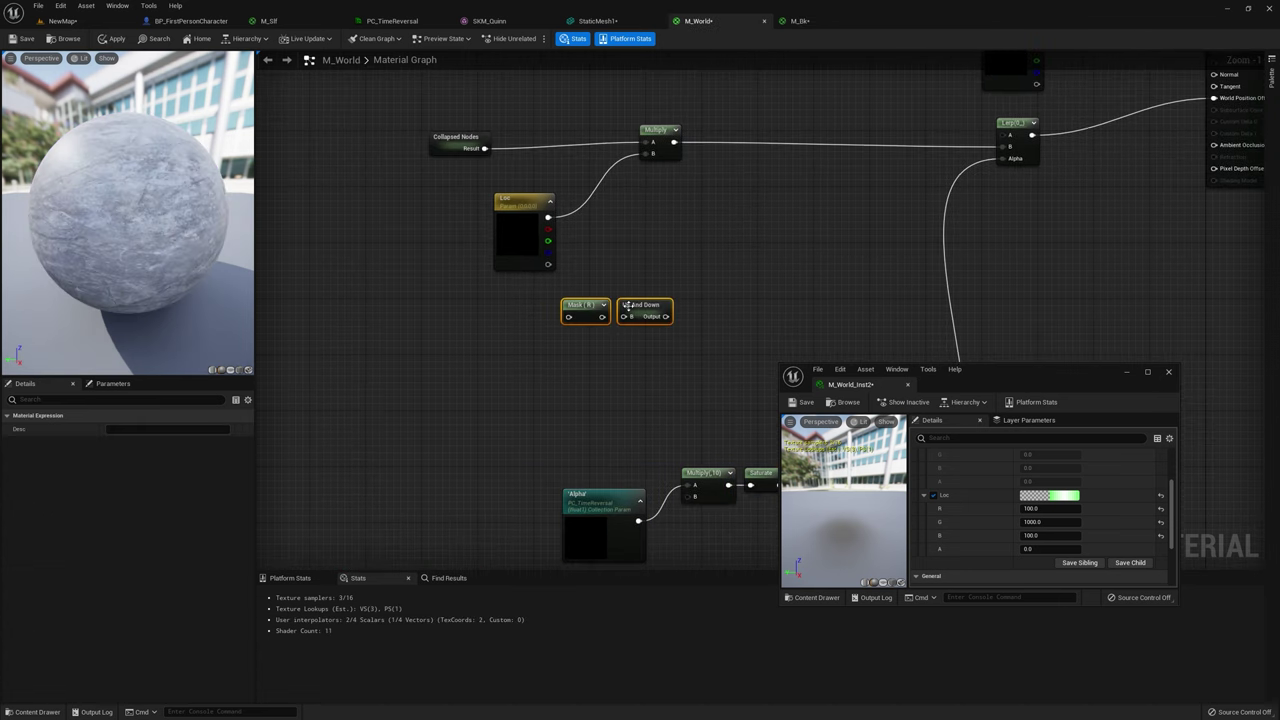
Step: Connect the Collapsed Nodes result to Mask (R), and Mask (R) to the Up And Down input
scroll(600, 318, up, 1)
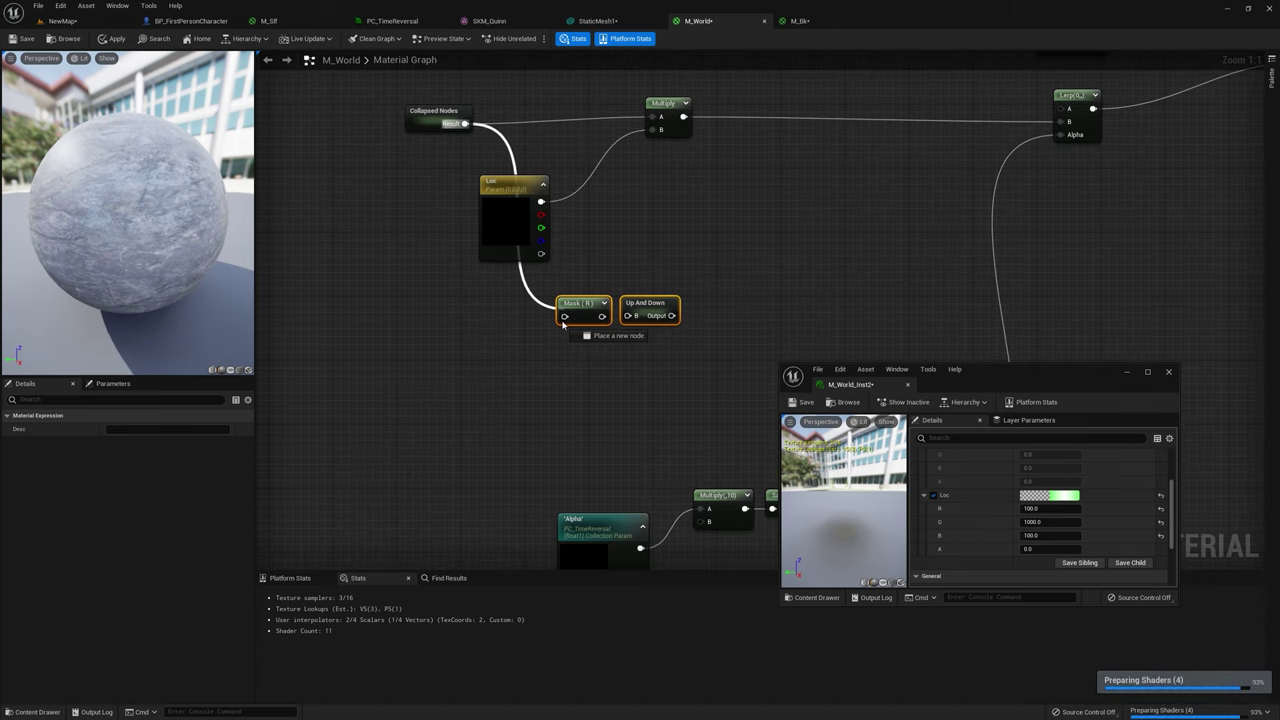
mouse_move(562, 322)
mouse_down()
mouse_move(584, 321)
mouse_move(564, 320)
mouse_up()
click(562, 288)
drag(463, 124, 565, 318)
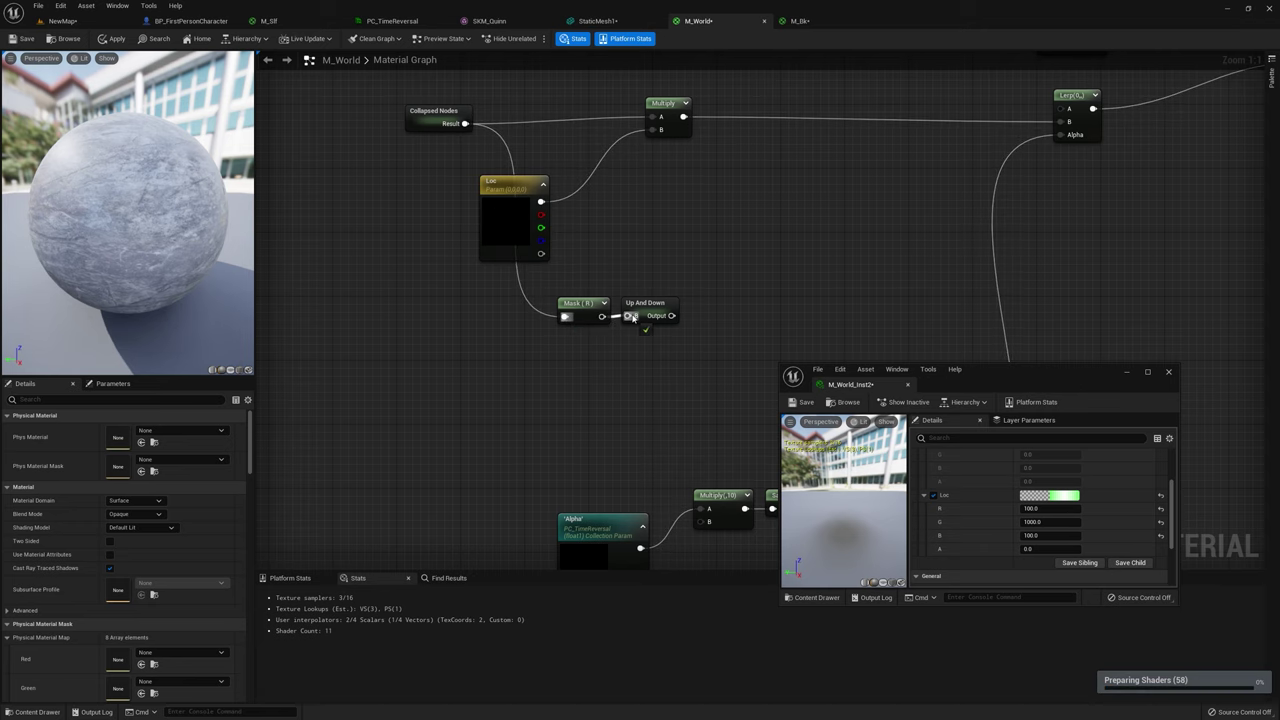
Step: Insert an Add node that combines the Multiply and Up And Down outputs into the Lerp's B input
click(789, 116)
drag(683, 117, 798, 137)
drag(672, 316, 1061, 125)
right_drag(803, 211, 843, 190)
drag(505, 103, 411, 88)
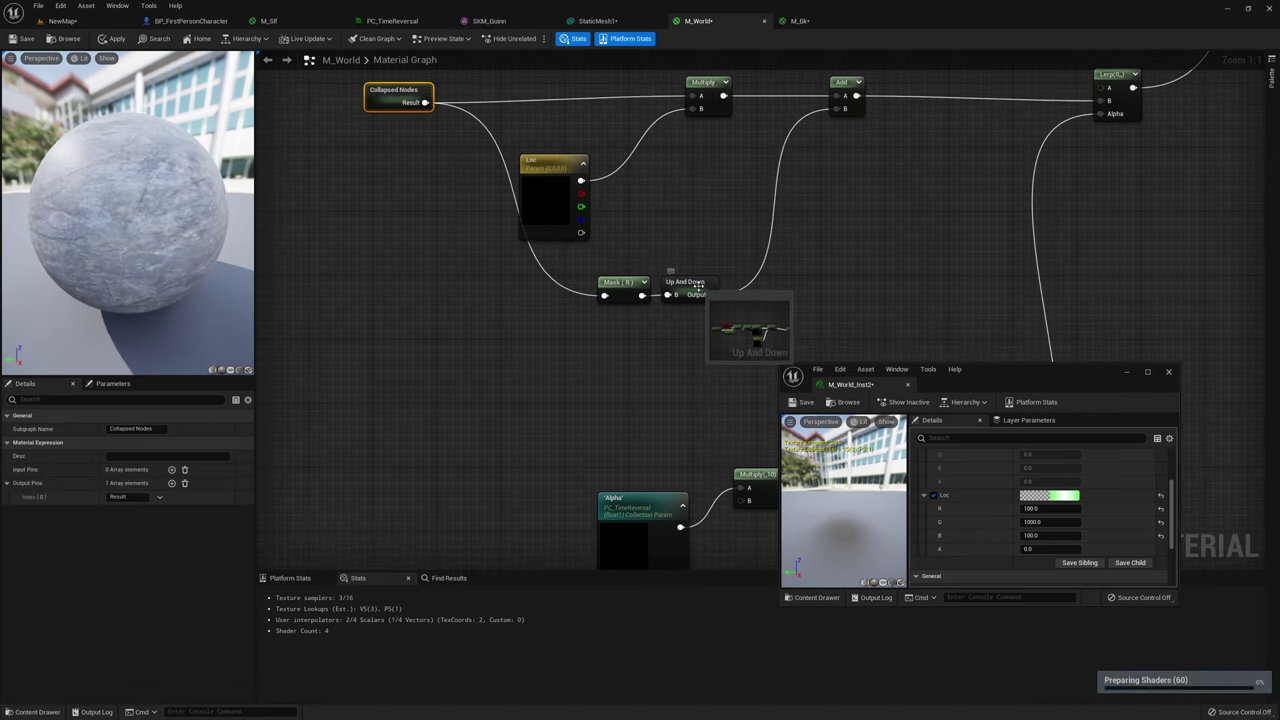
Step: Open the Up And Down subgraph in M_World and set the Up parameter's default B value to 50
double_click(698, 285)
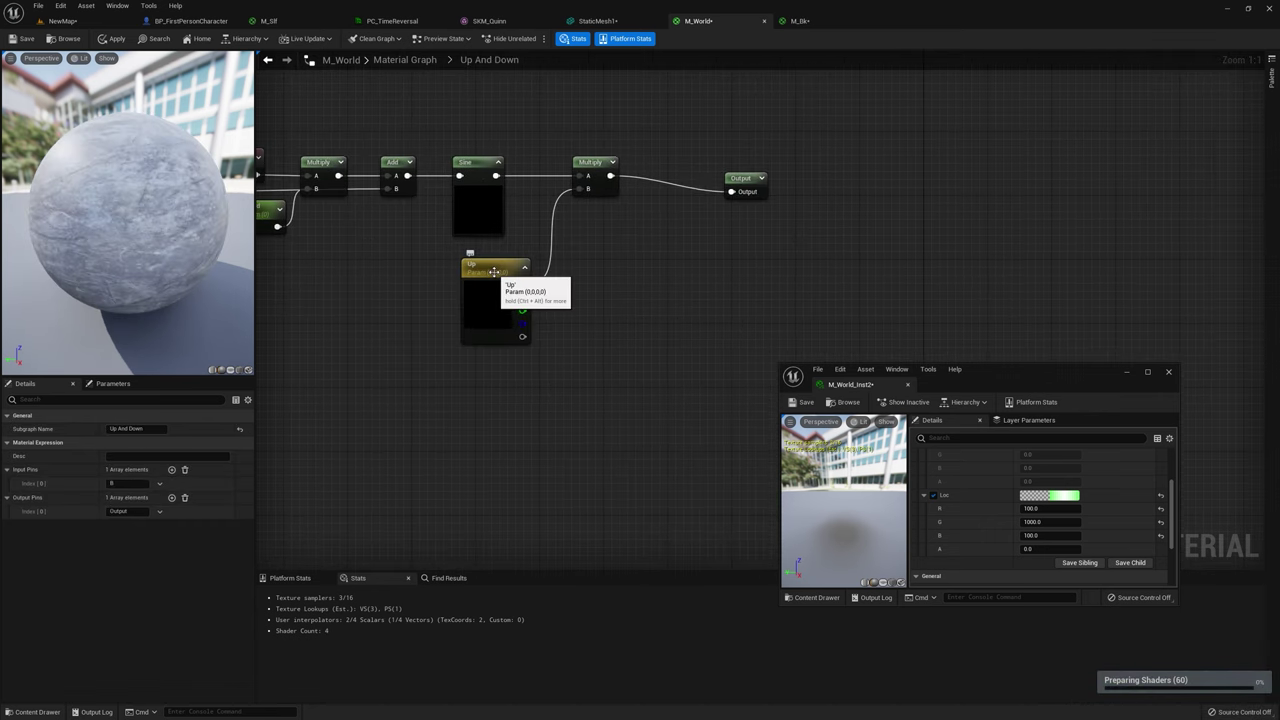
click(494, 272)
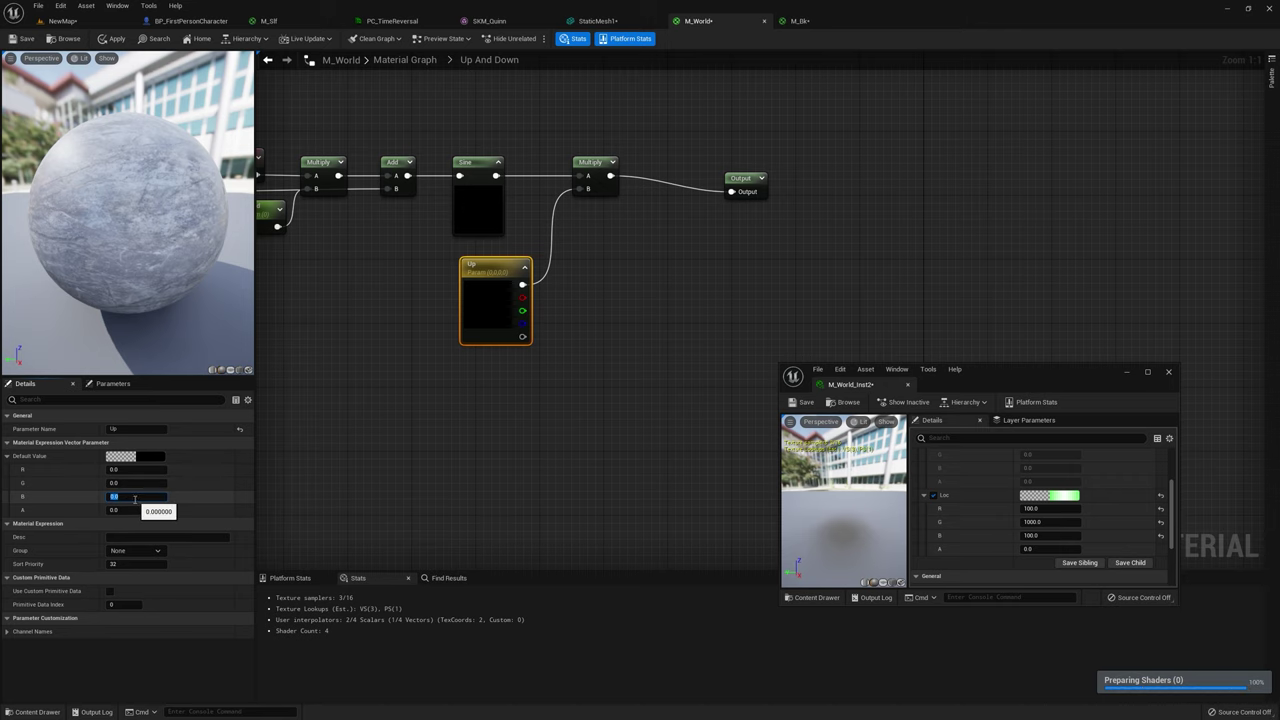
key(Return)
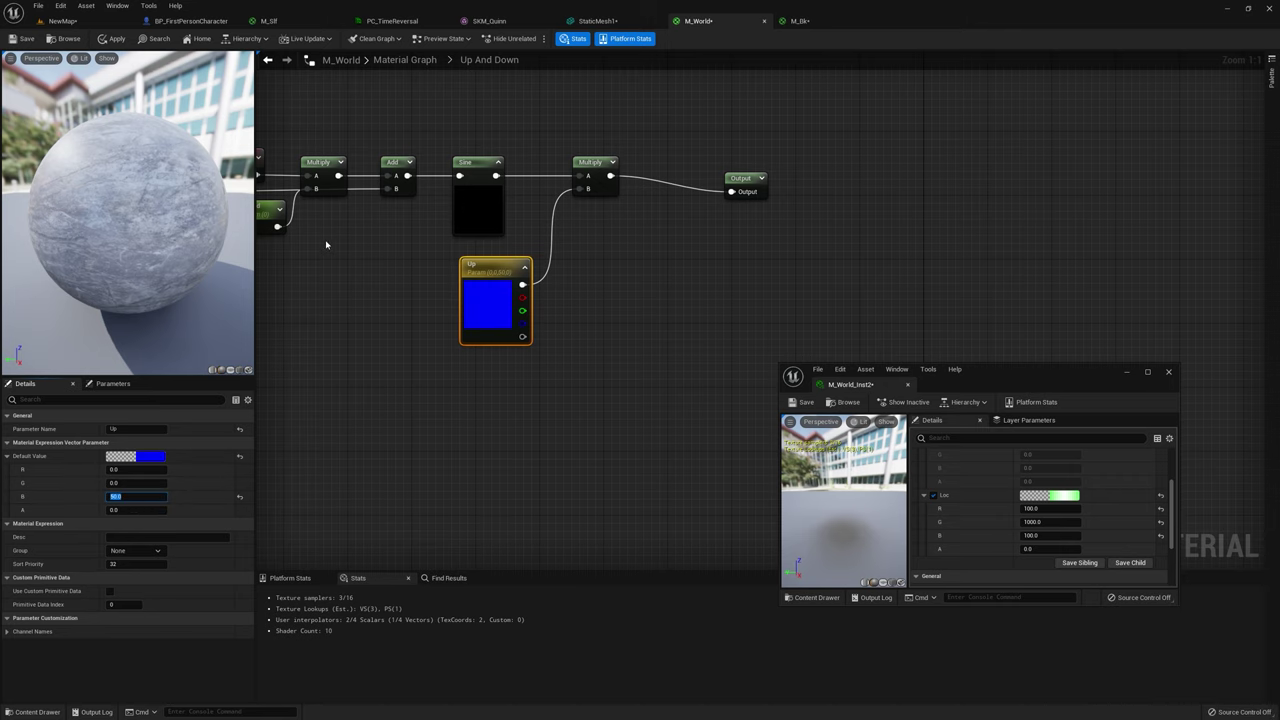
Step: Set the Up And Down subgraph's Speed default value to 0.4, apply the material and view the fragments in NewMap
click(404, 219)
click(146, 457)
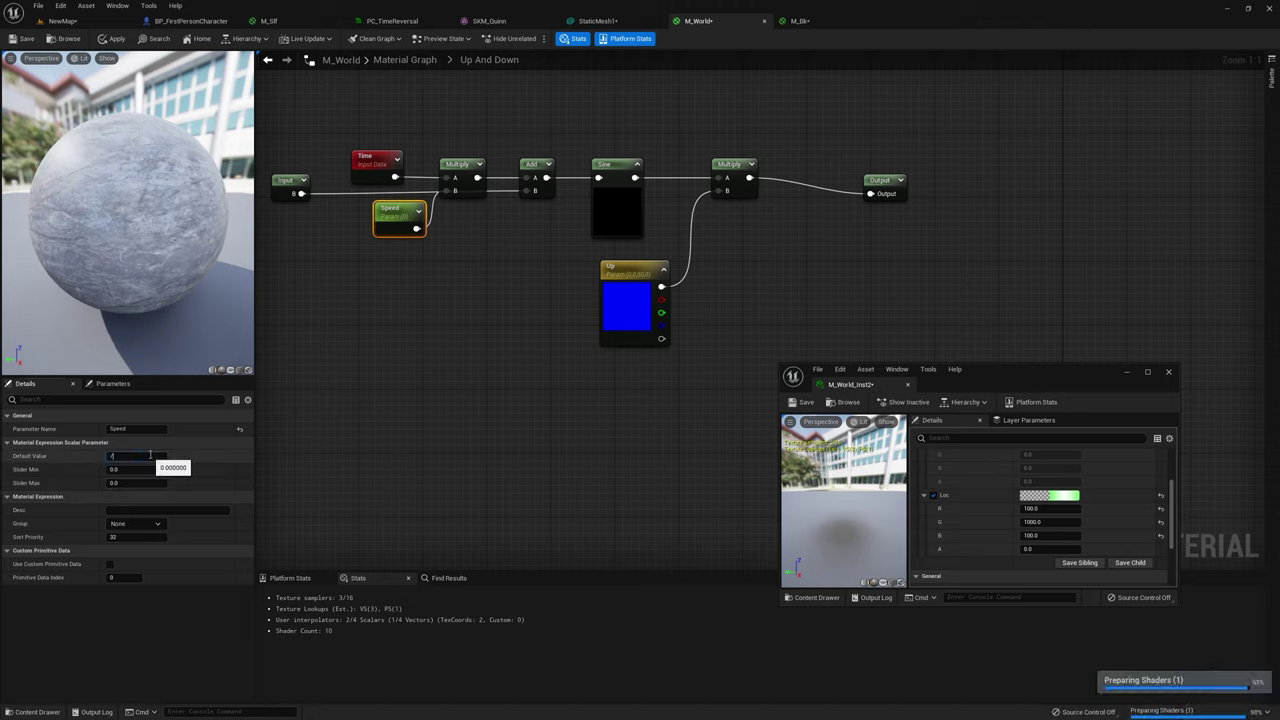
text(0.4)
key(Return)
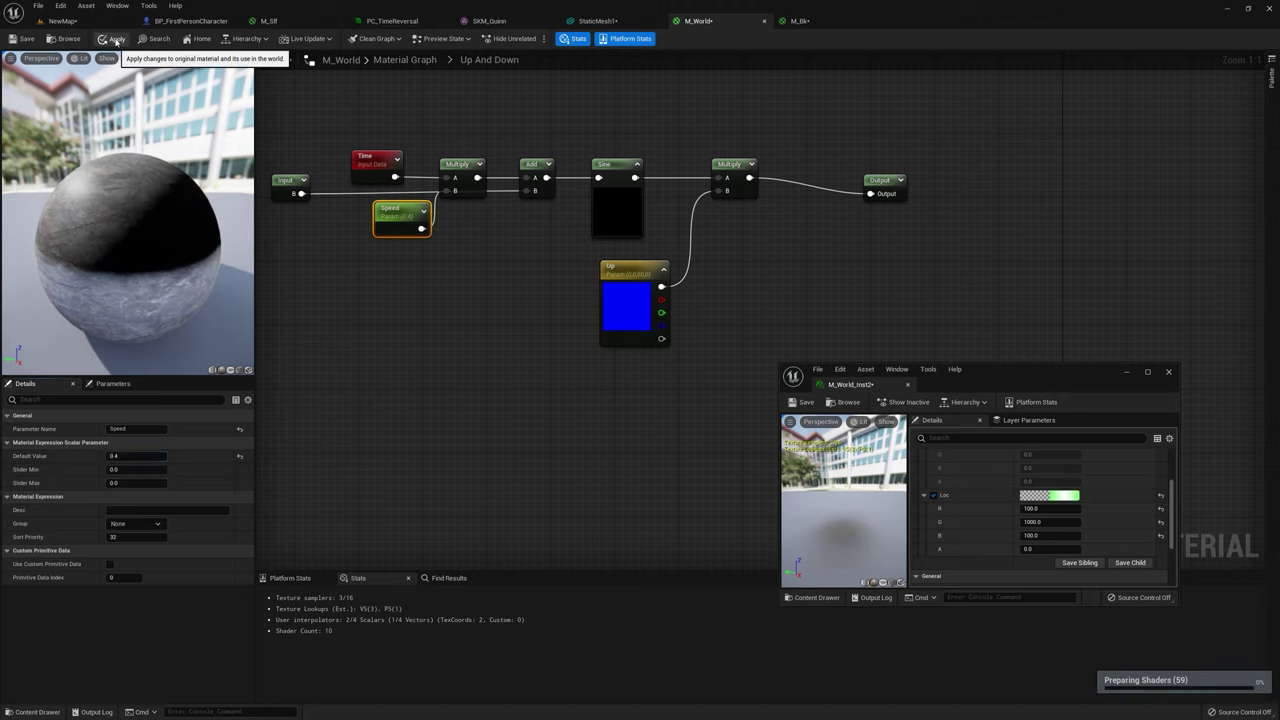
click(116, 41)
click(63, 21)
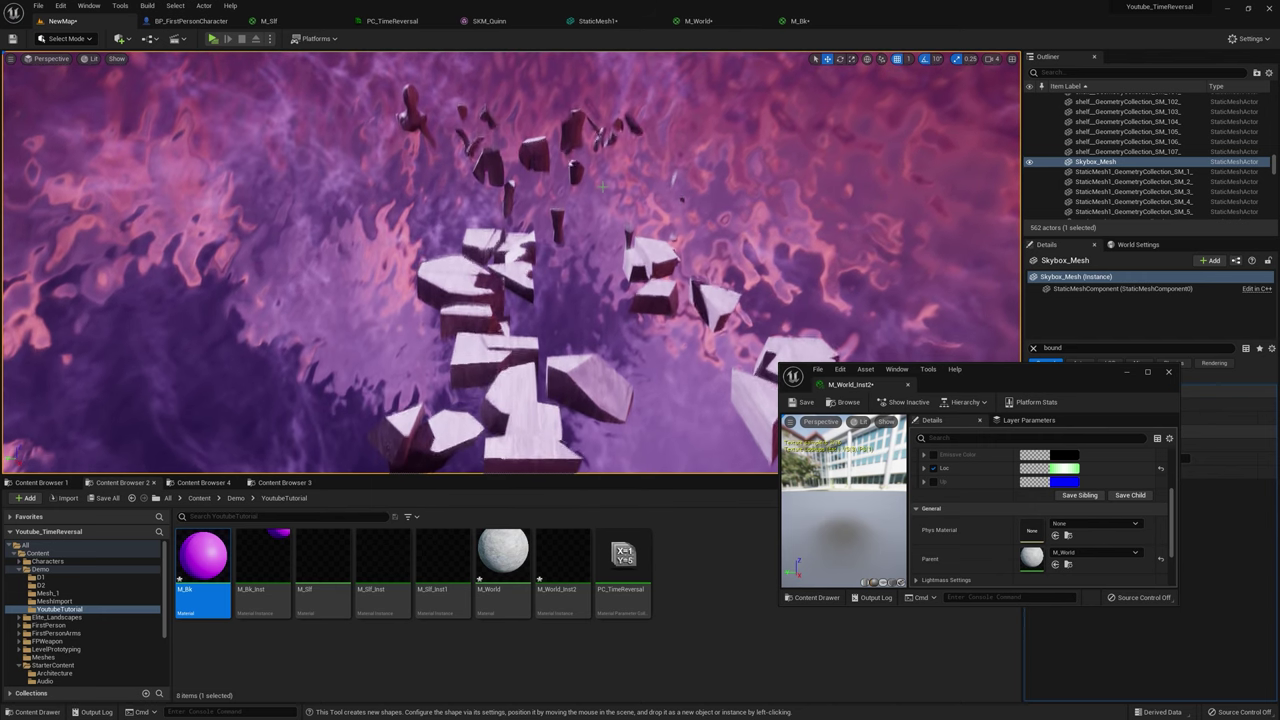
Step: Return to M_World's main graph and add a RotateAboutAxis node below the Up And Down node
click(708, 31)
right_drag(436, 258, 466, 166)
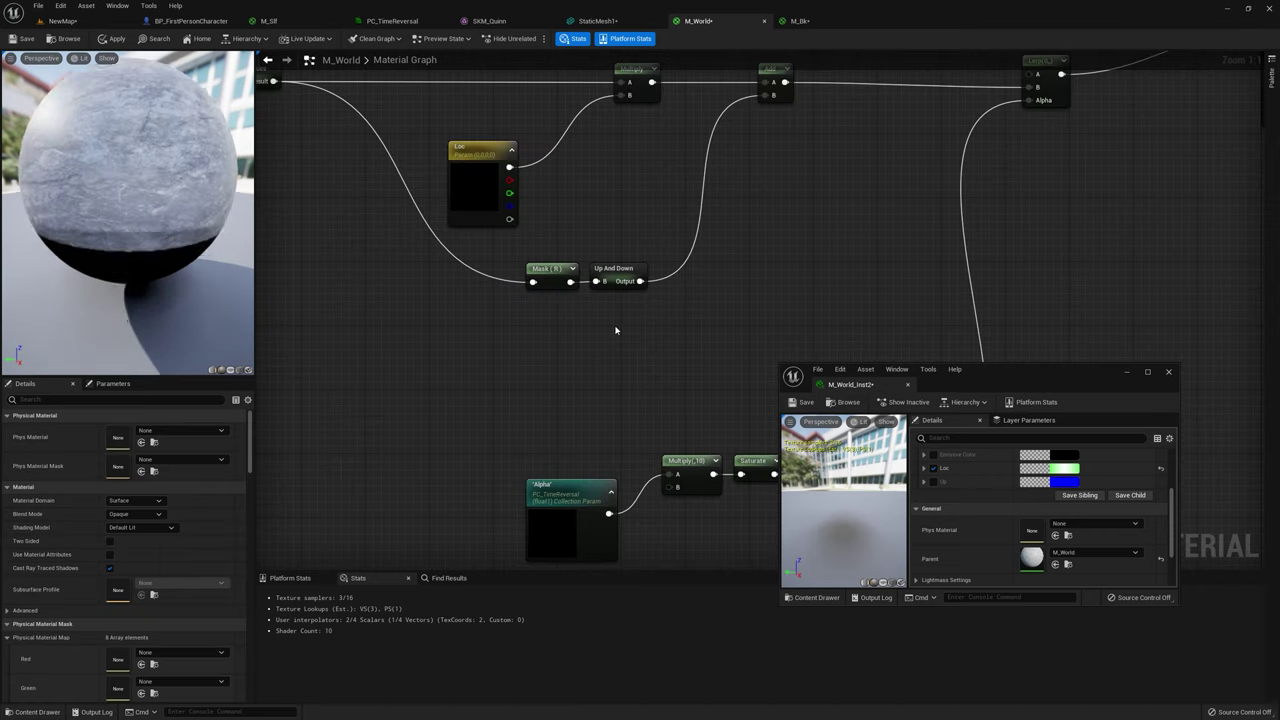
right_click(616, 328)
text(rotate ab)
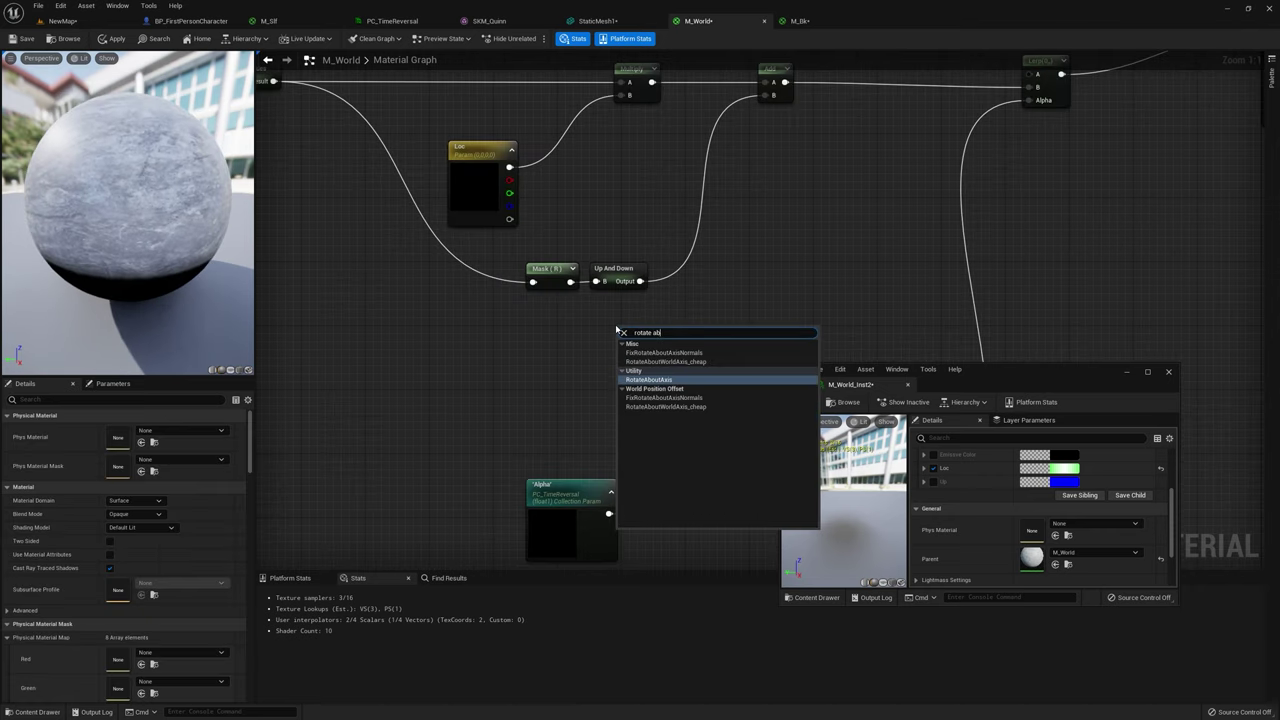
key(Return)
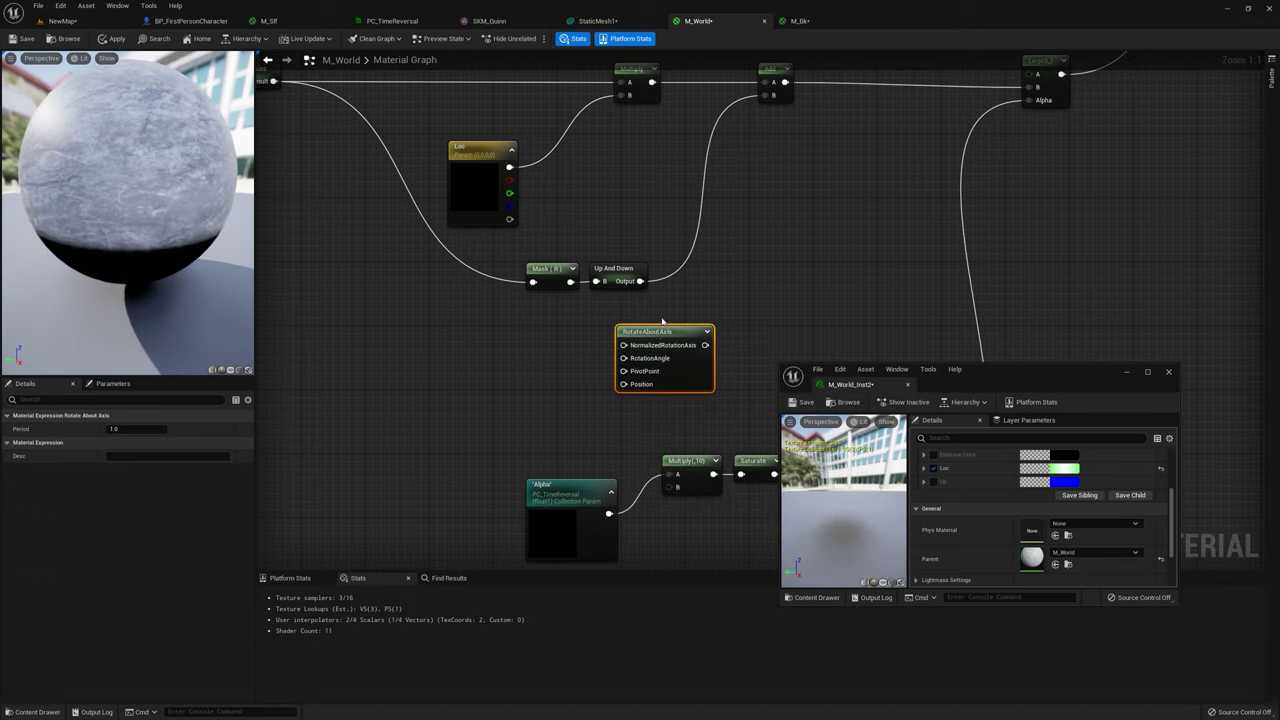
drag(660, 334, 583, 334)
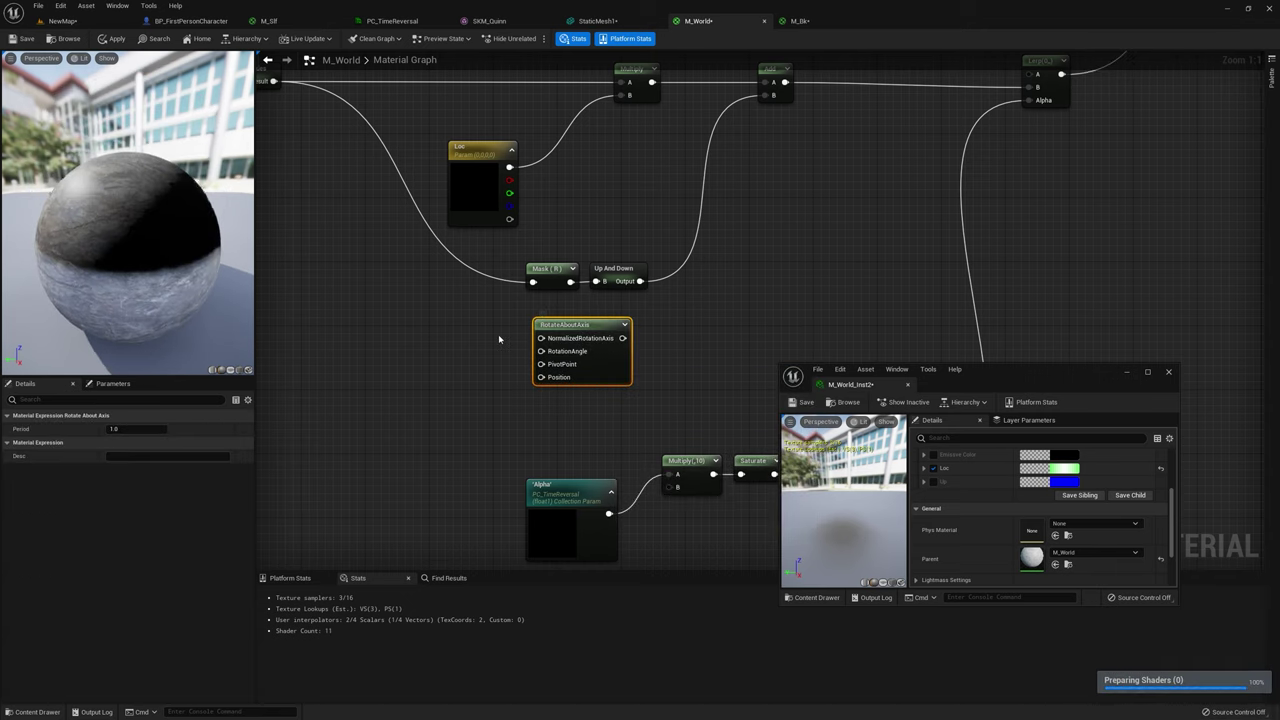
Step: Add a Normalize node fed by the Collapsed Nodes result and connect it to RotateAboutAxis's NormalizedRotationAxis input
right_drag(499, 339, 609, 346)
drag(385, 92, 474, 270)
text(nor)
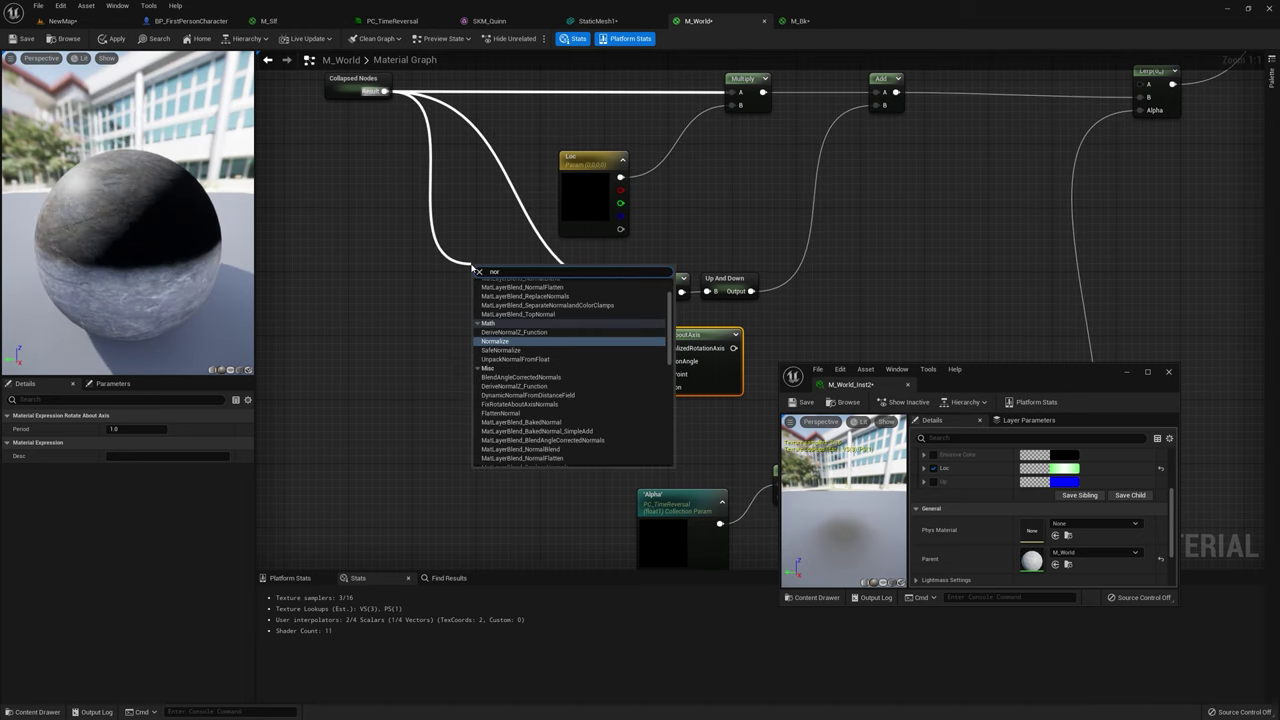
key(Return)
drag(505, 279, 651, 348)
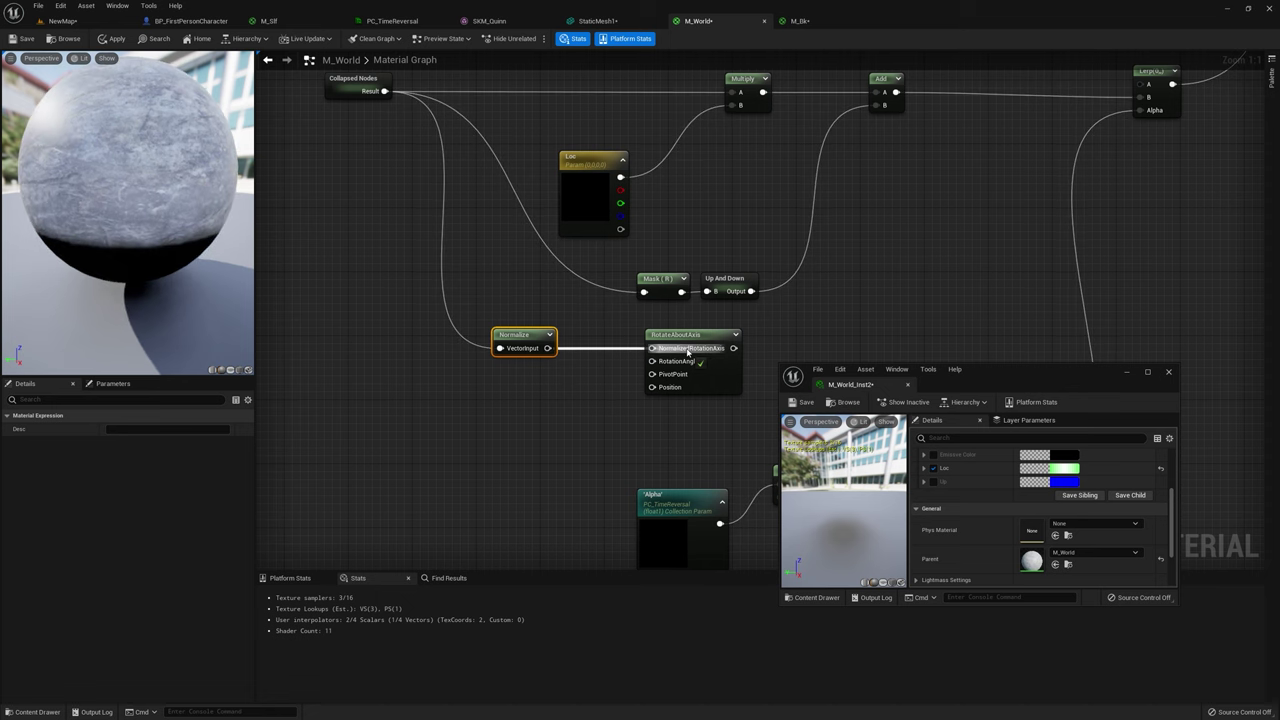
right_drag(603, 366, 614, 304)
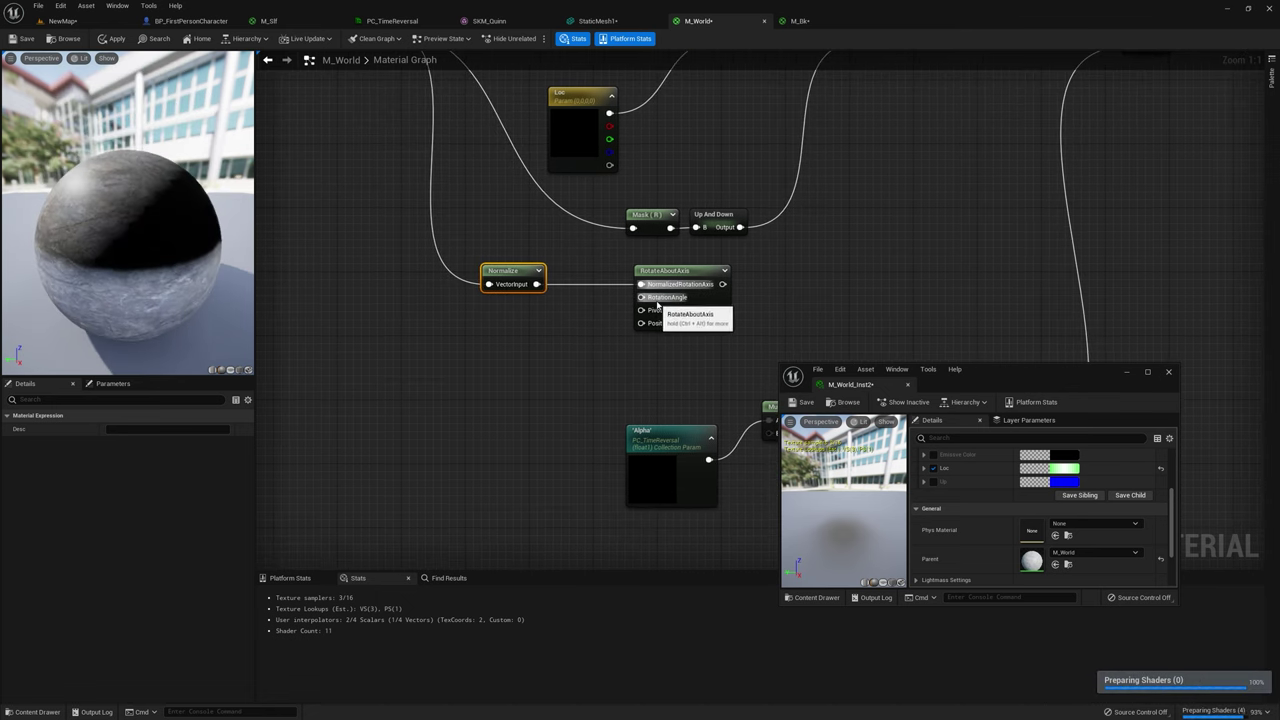
Step: Move the Alpha collection parameter clear of the other nodes and feed it through a Multiply node into RotationAngle
right_drag(683, 437, 554, 378)
drag(554, 378, 249, 345)
right_drag(314, 367, 440, 380)
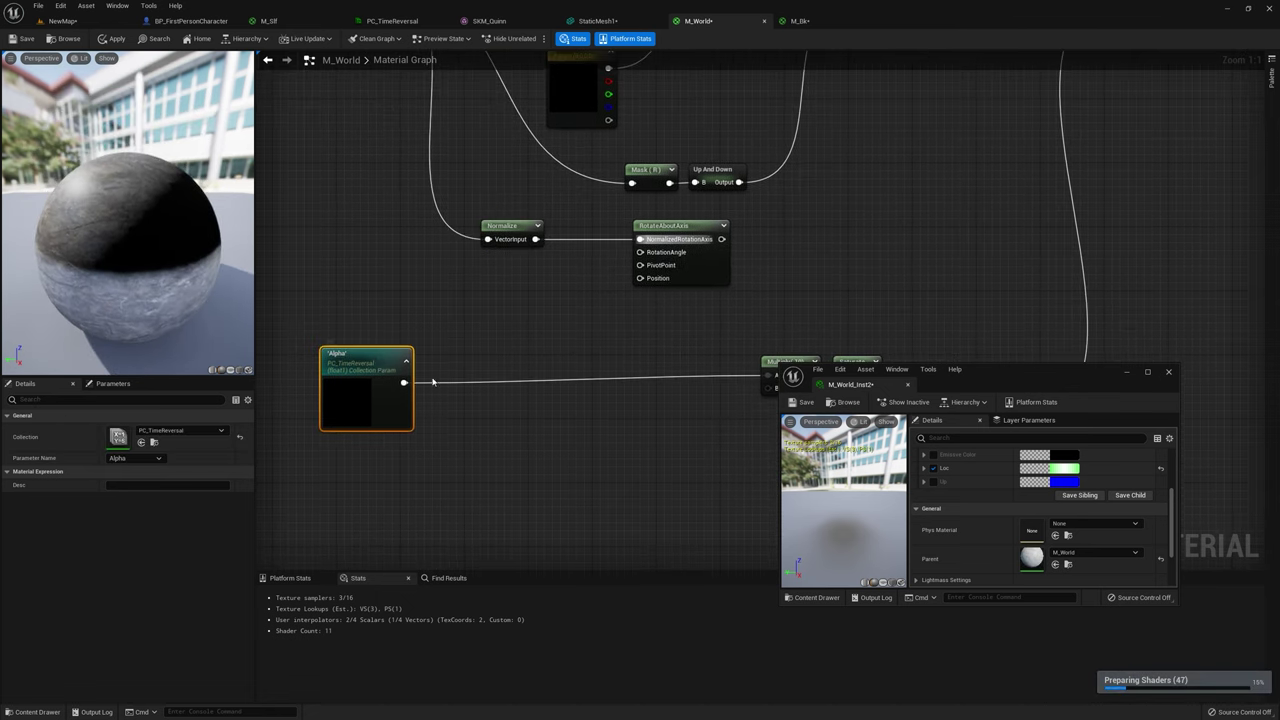
click(480, 324)
drag(404, 382, 646, 254)
drag(362, 355, 346, 354)
right_drag(396, 328, 443, 303)
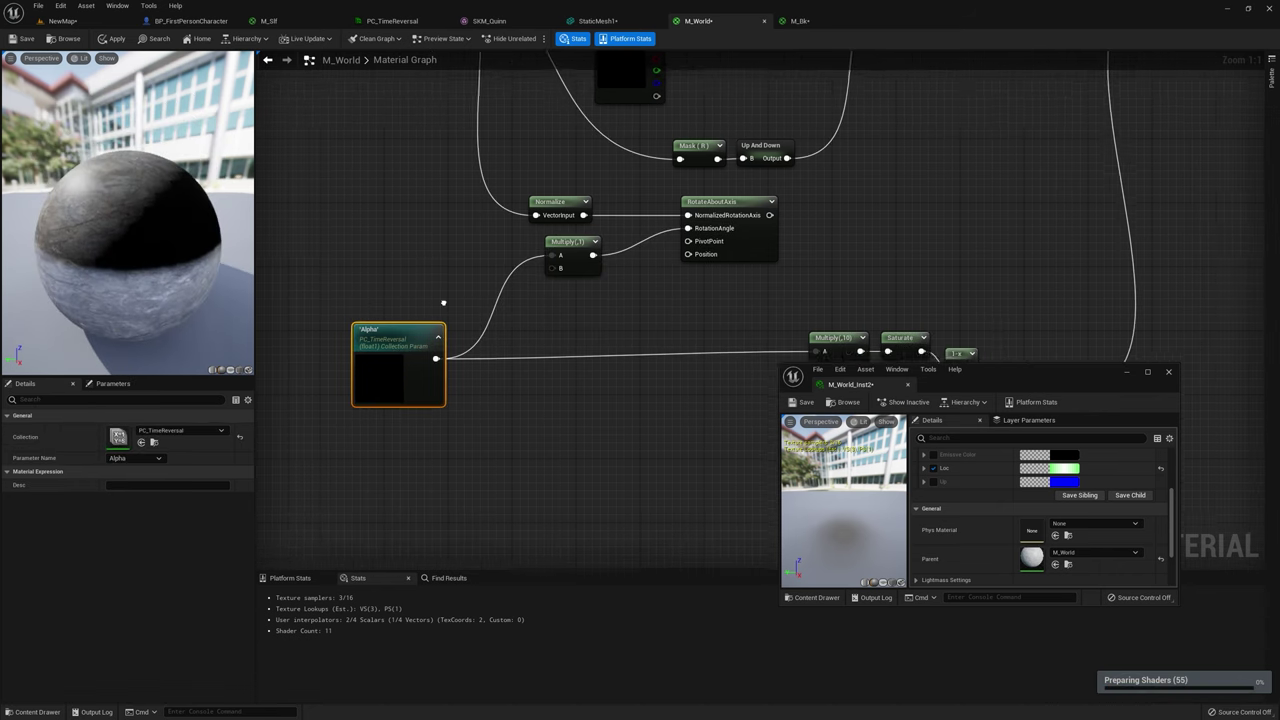
Step: Create a scalar parameter named Rot Speed with default value 2 and connect it to the Multiply node's B input
click(404, 274)
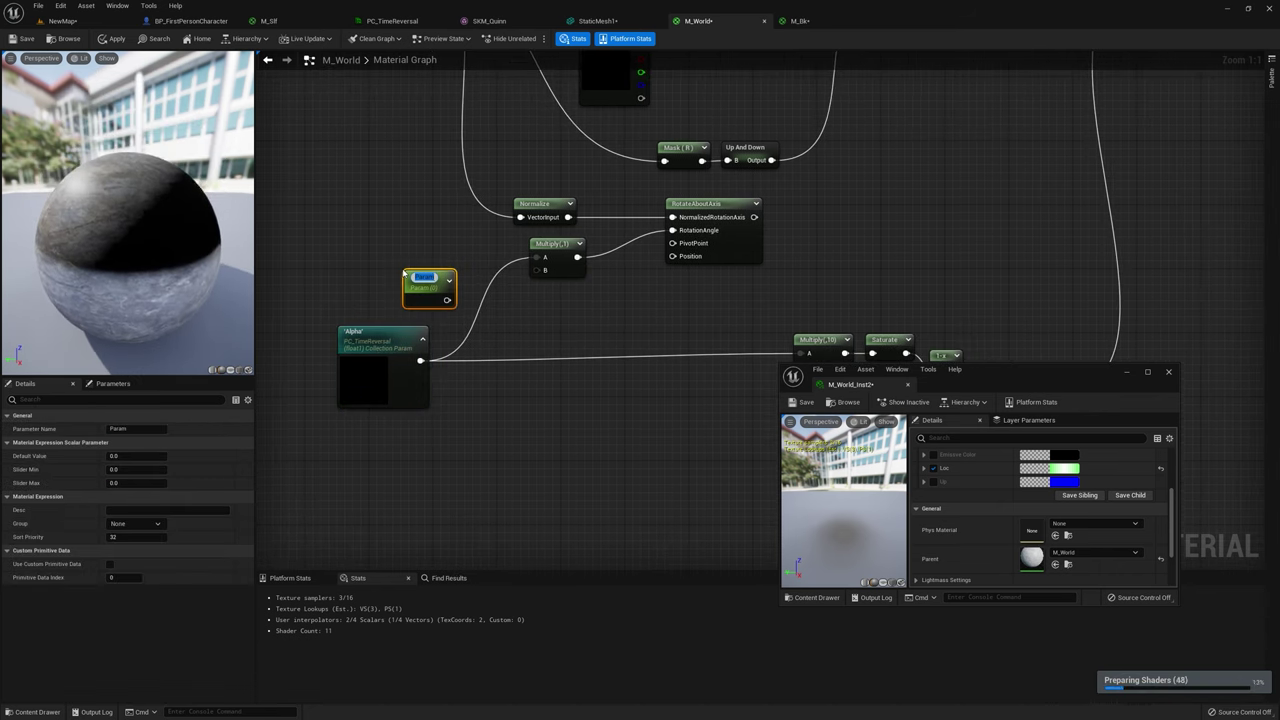
text(Rot Speed)
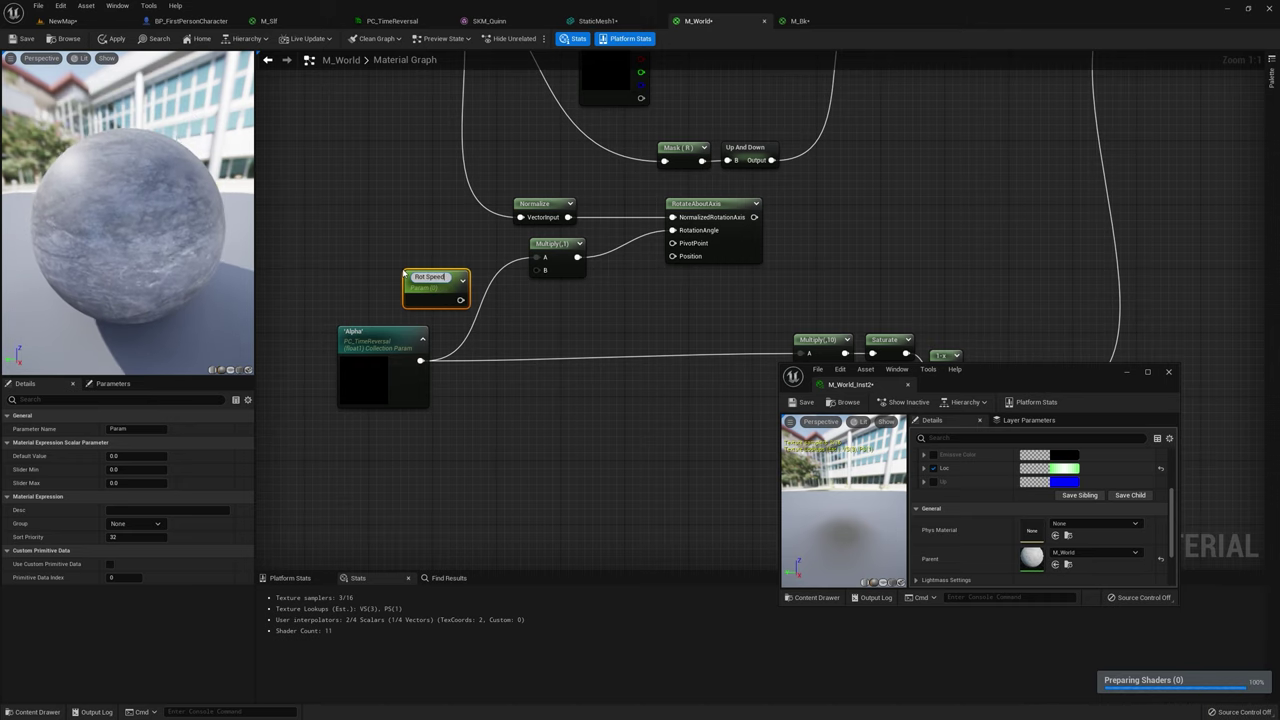
drag(447, 296, 410, 262)
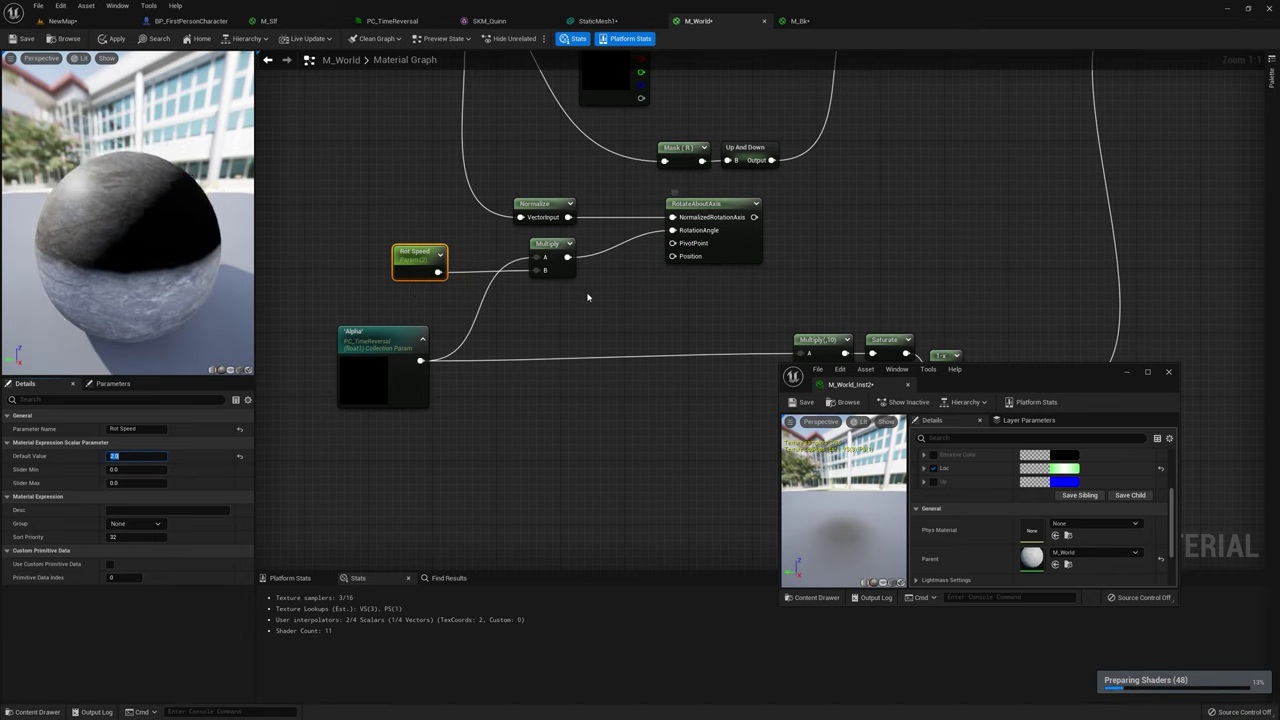
Step: Add an ObjectPivotPoint node and connect its Object Pivot Location to RotateAboutAxis's PivotPoint input
right_click(588, 297)
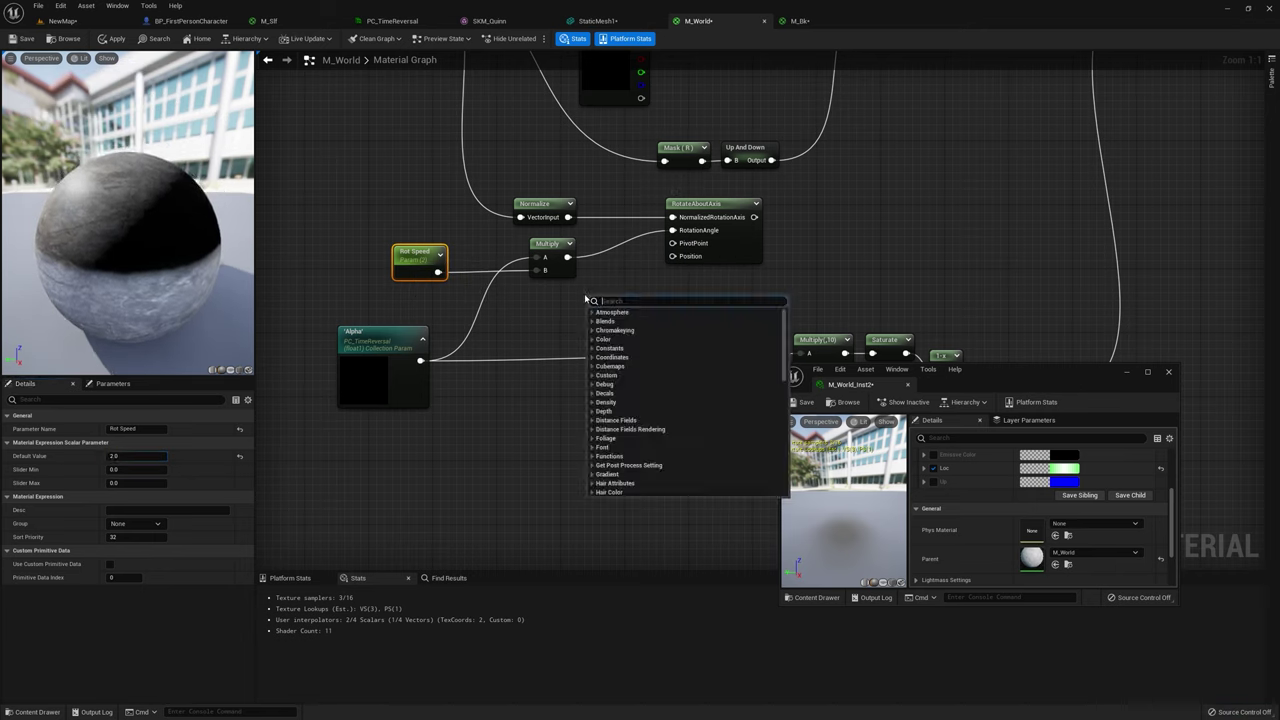
text(pivo obj)
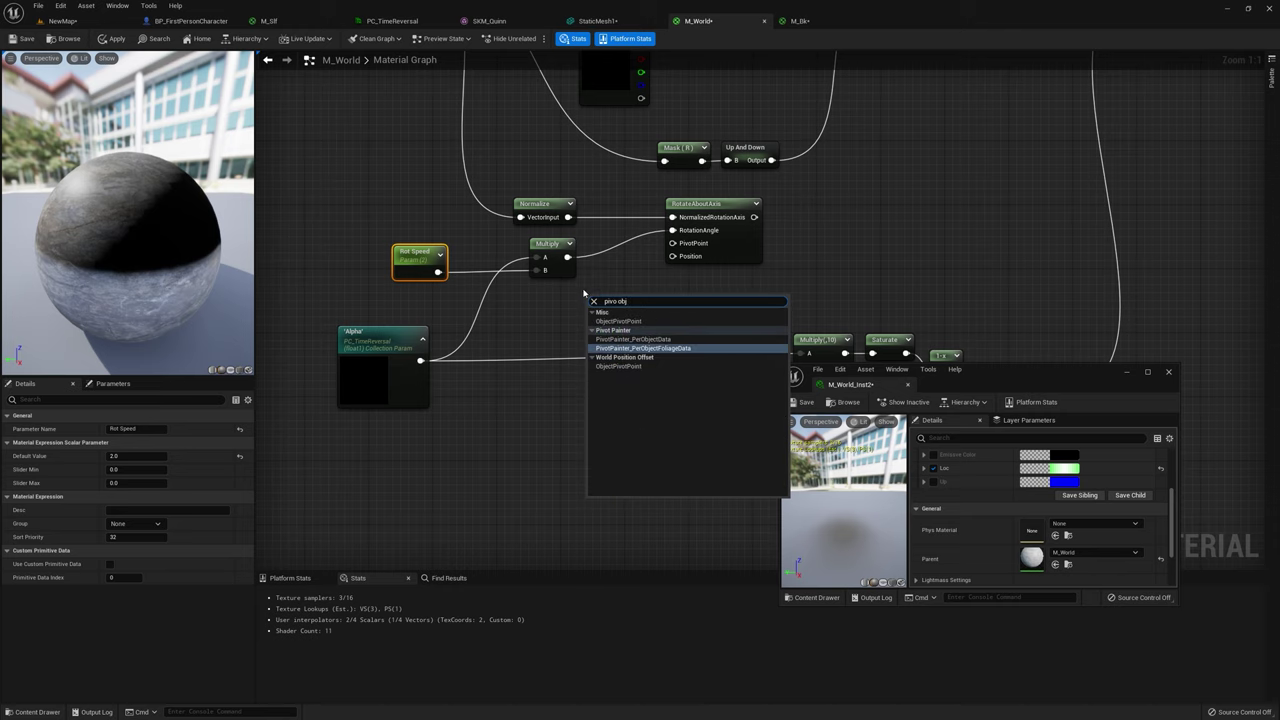
click(620, 321)
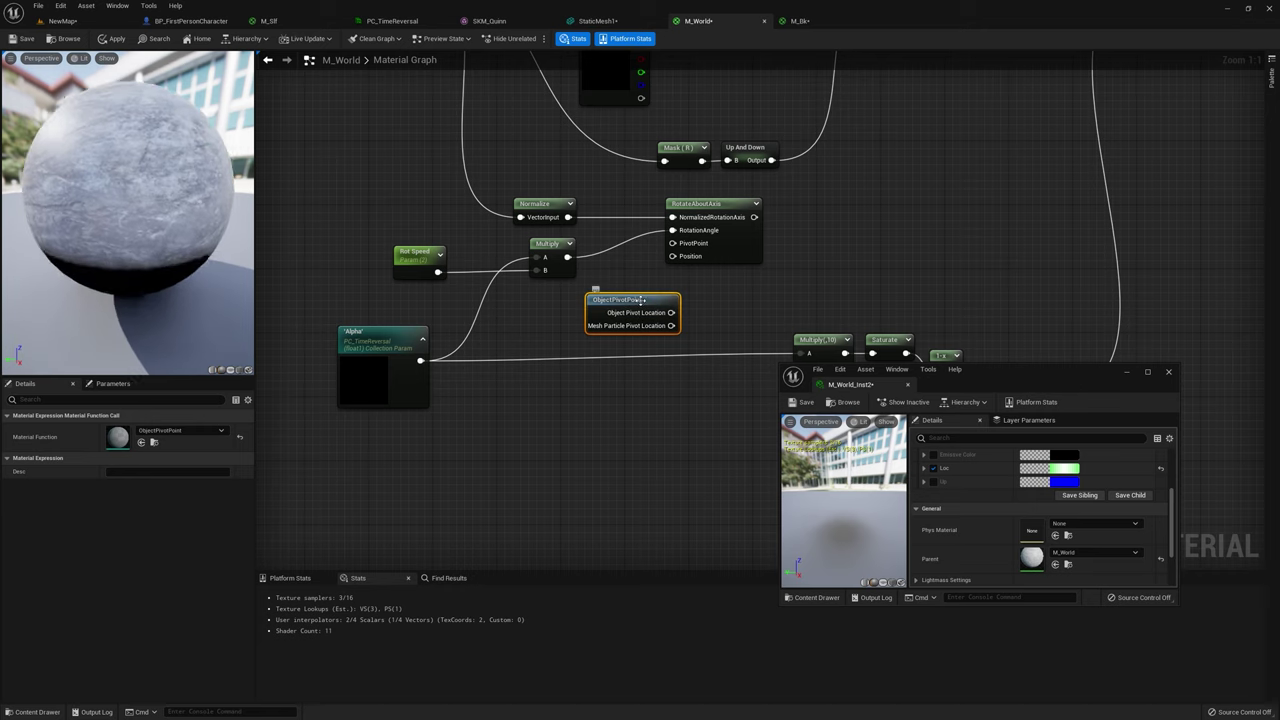
drag(614, 312, 685, 246)
drag(574, 301, 542, 300)
Step: Add an Object Position node and connect it to RotateAboutAxis's Position input
right_click(632, 321)
text(ob)
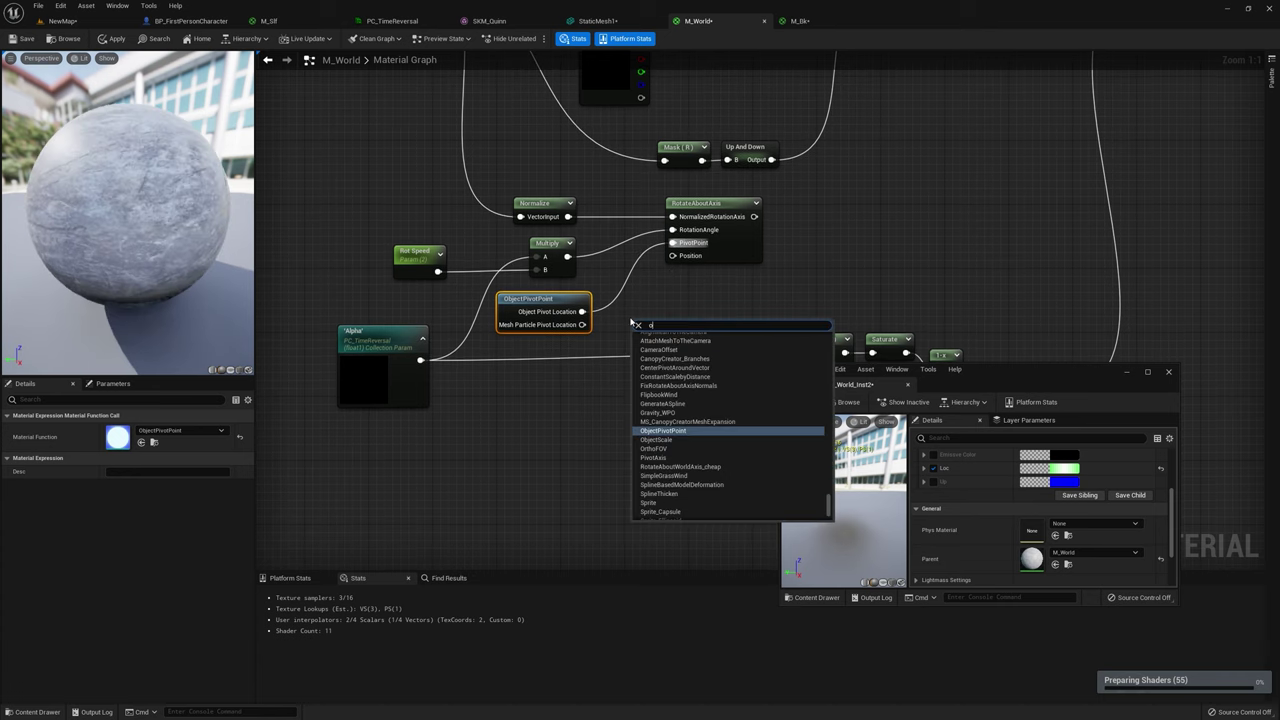
text(ject)
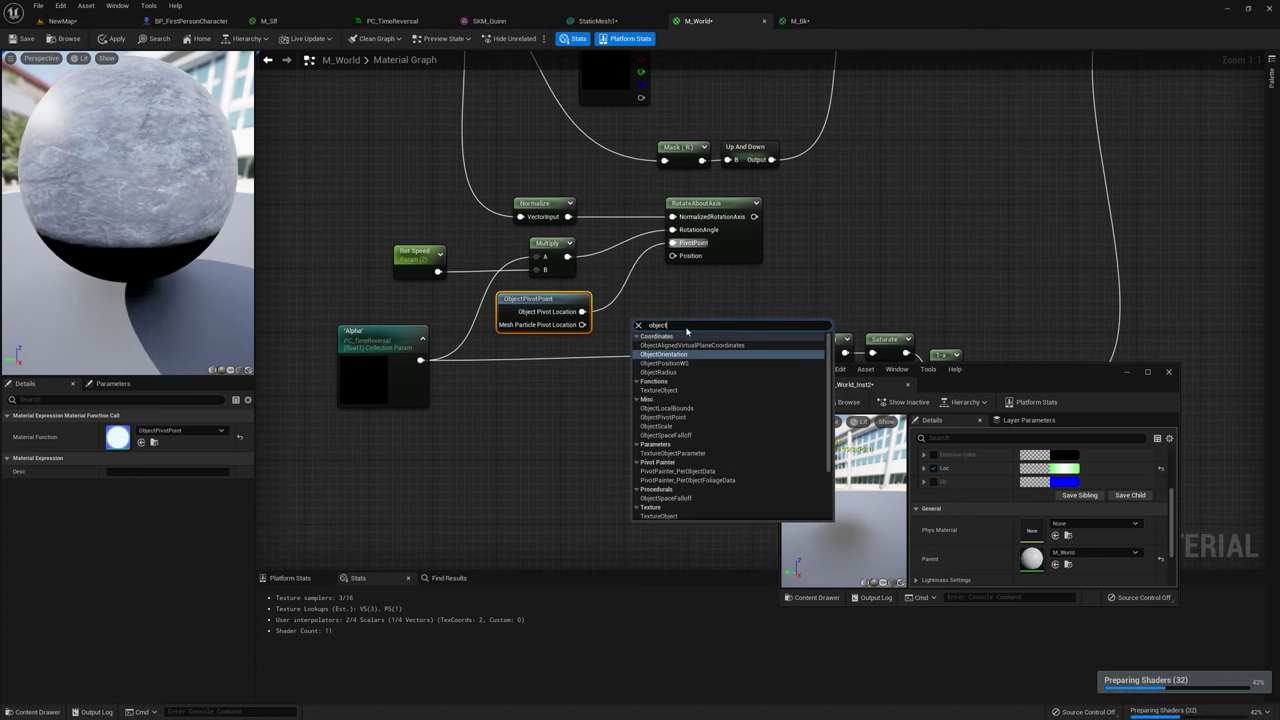
click(683, 366)
drag(660, 329, 680, 260)
Step: Insert a second Add node before the Lerp that adds the RotateAboutAxis output to the offset, and check the fragments in NewMap
right_drag(864, 208, 549, 289)
scroll(666, 343, down, 1)
right_drag(616, 140, 628, 151)
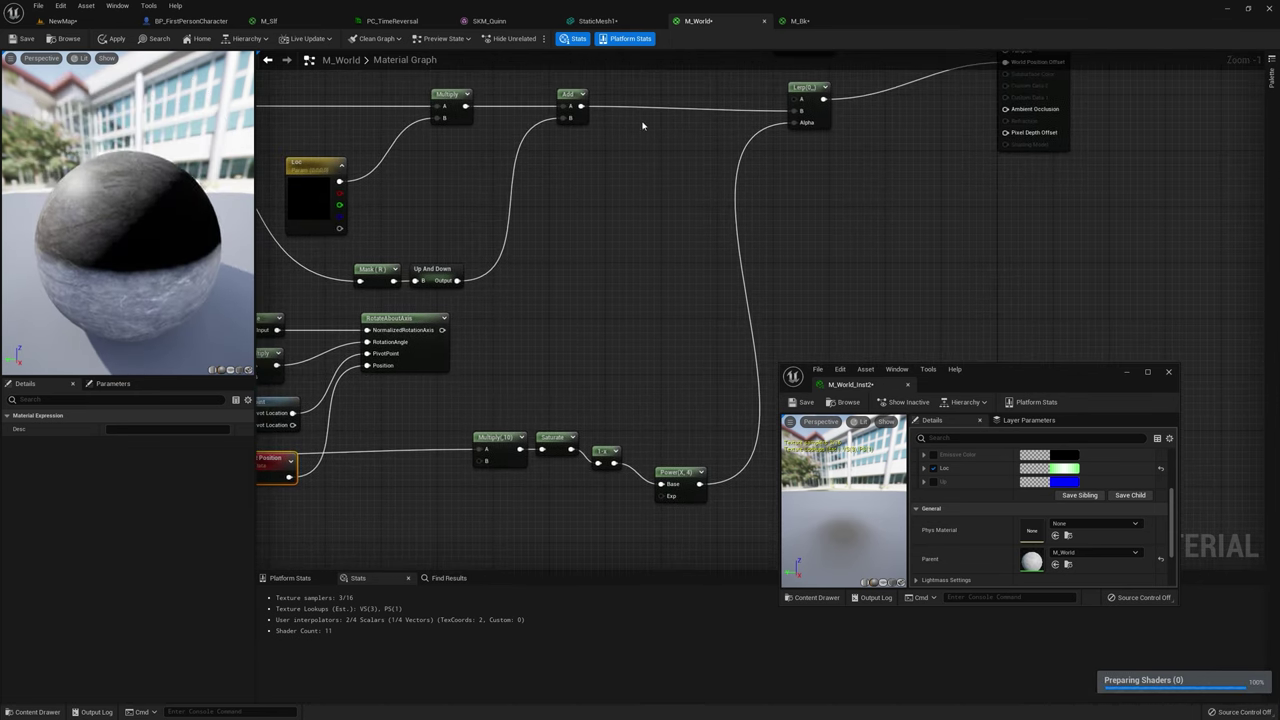
click(643, 126)
drag(580, 105, 663, 106)
drag(443, 330, 799, 117)
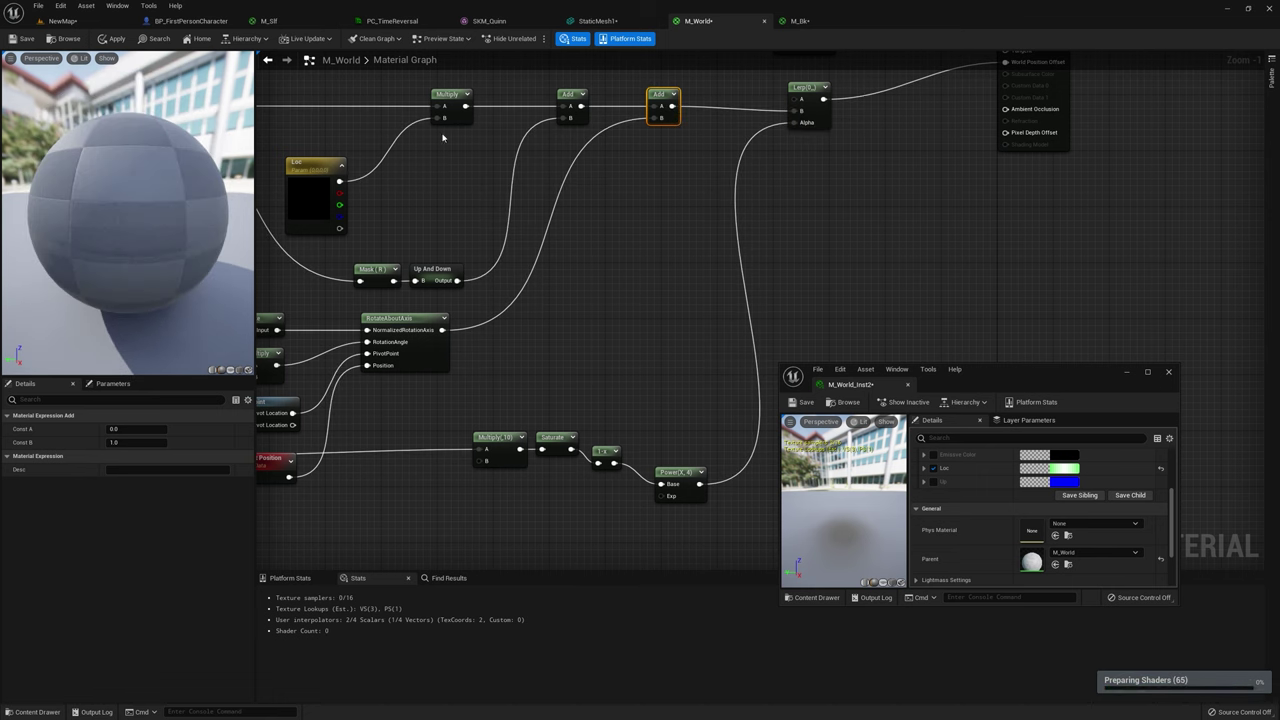
click(62, 20)
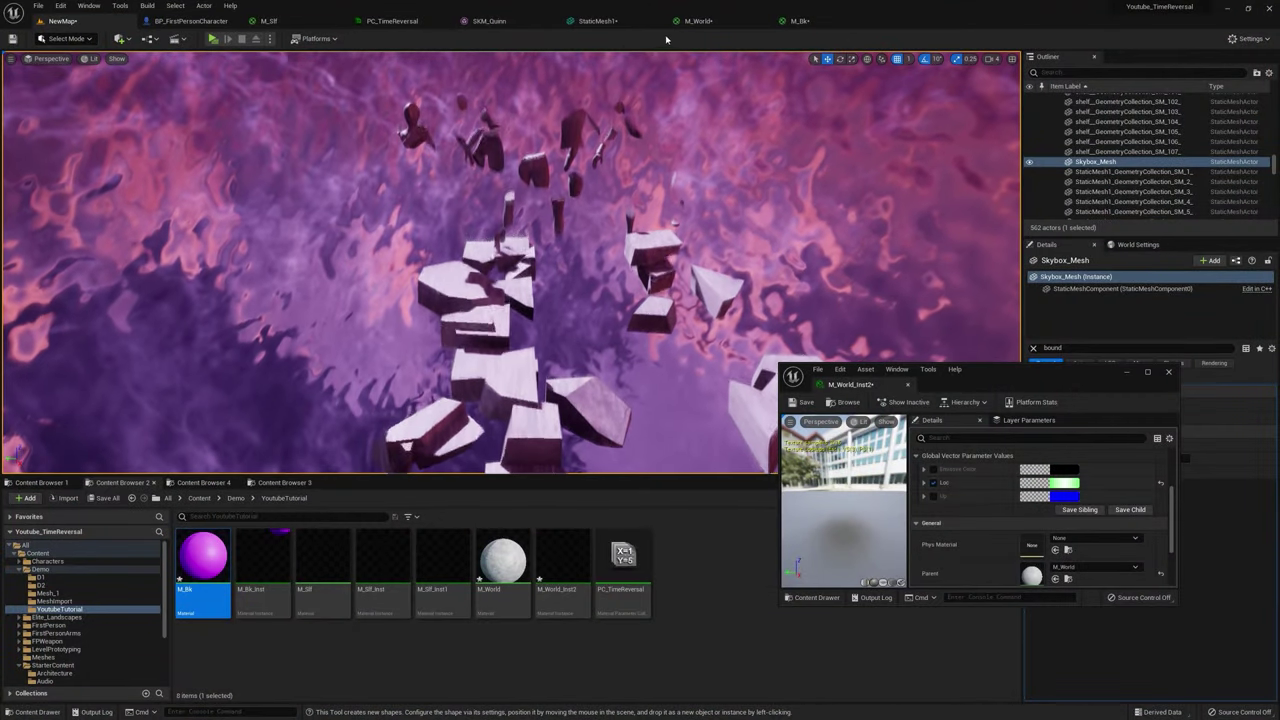
Step: Add a BreakOutFloat3Components node in M_World, fed by the Collapsed Nodes result, and place it below that node
click(723, 21)
scroll(548, 311, up, 2)
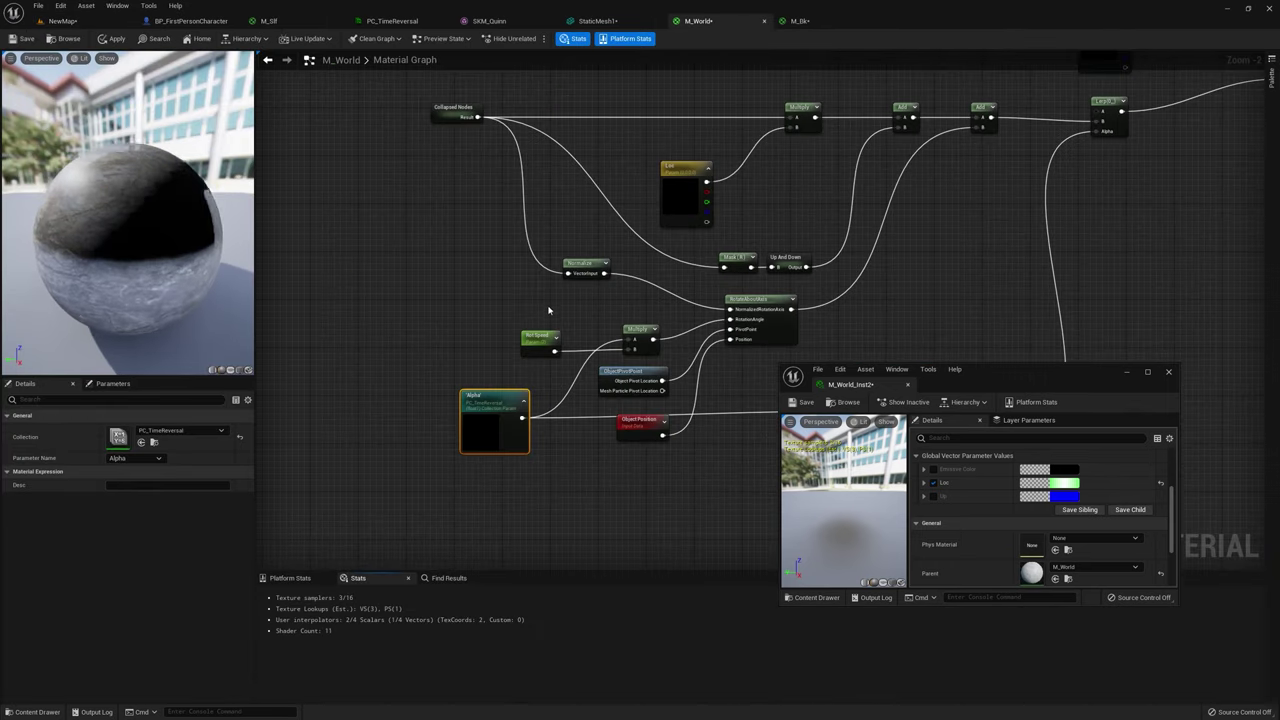
drag(446, 108, 446, 216)
text(brea)
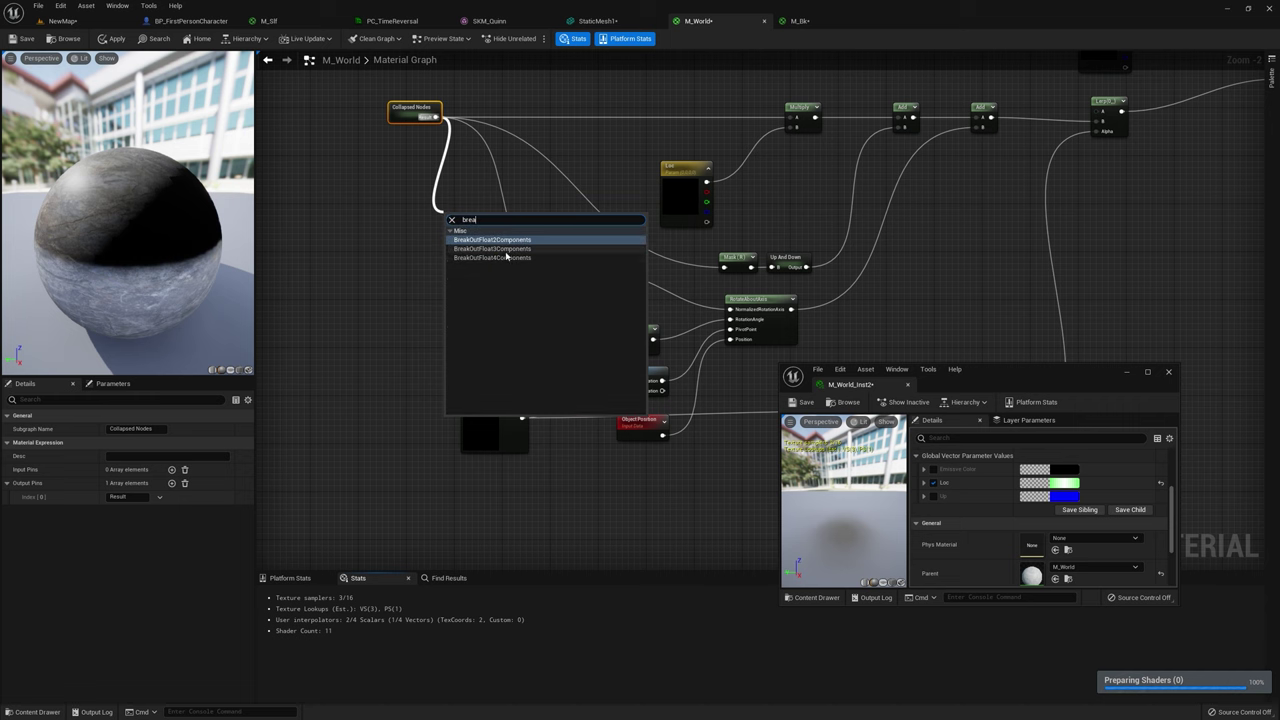
click(509, 248)
drag(503, 216, 429, 244)
Step: Move Alpha aside and add a Multiply node combining the BreakOutFloat3Components B output with Alpha
right_drag(501, 320, 559, 250)
drag(531, 351, 403, 350)
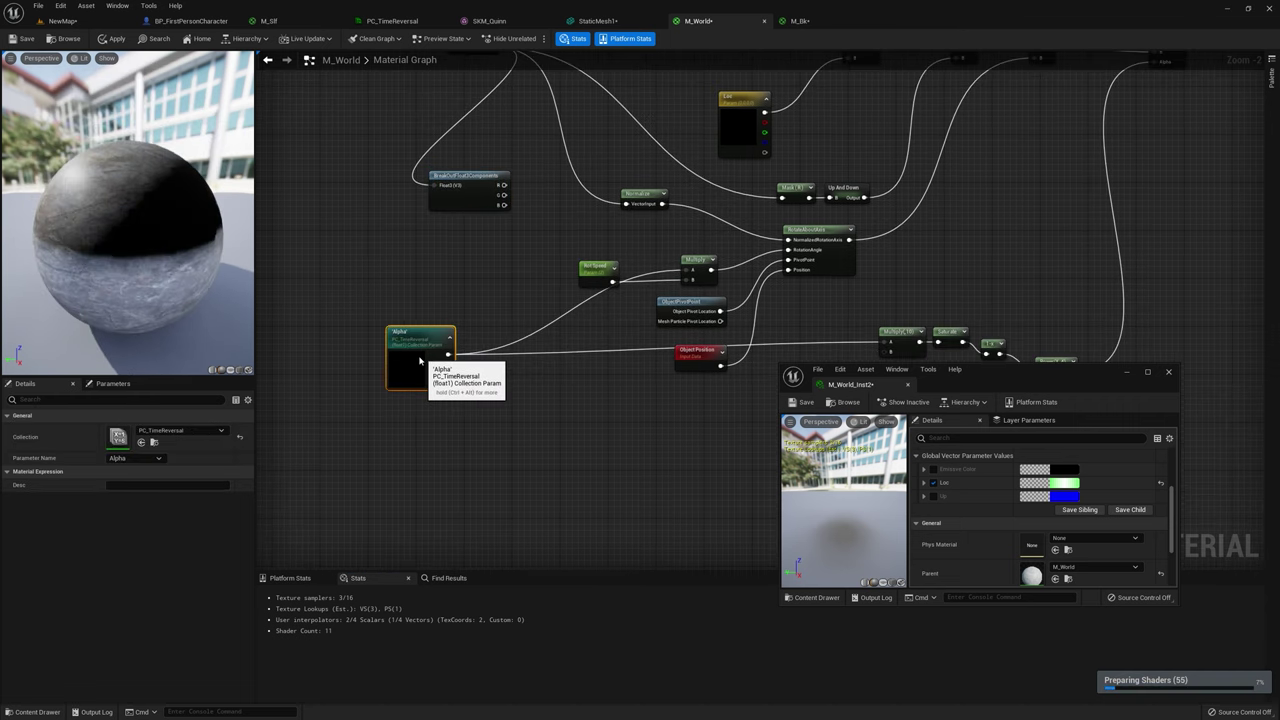
click(566, 226)
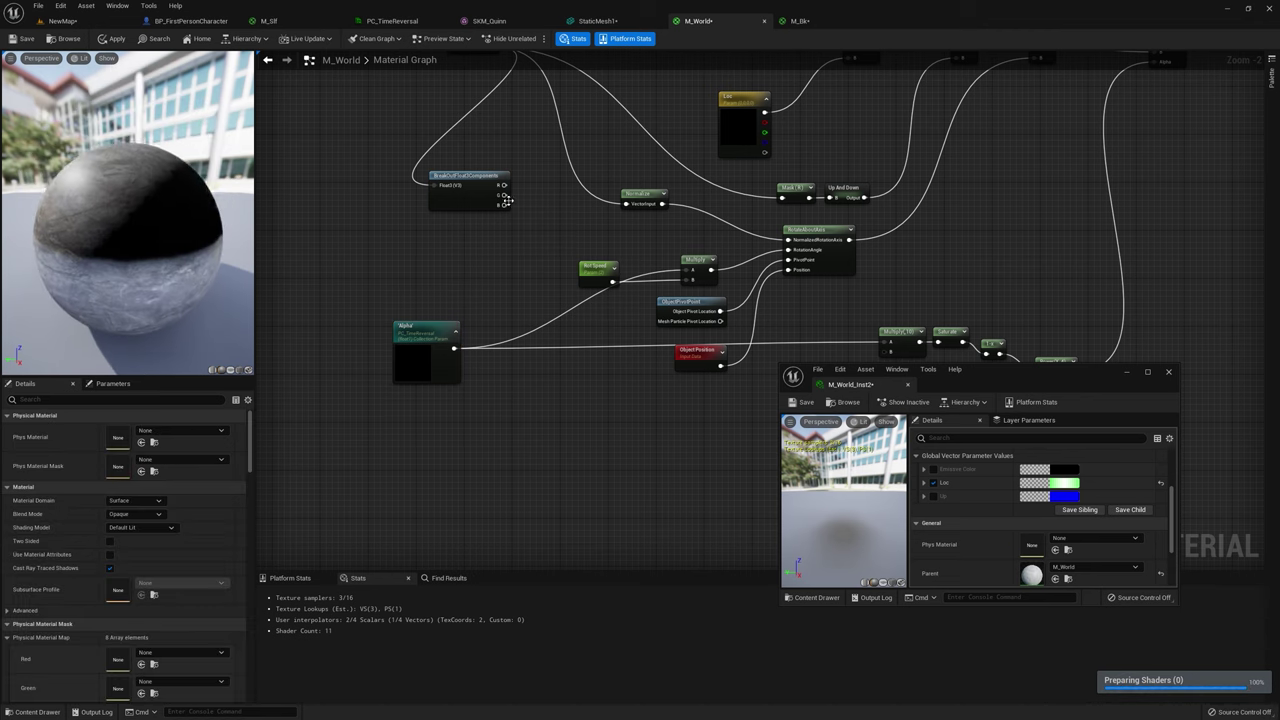
click(533, 217)
drag(504, 205, 538, 229)
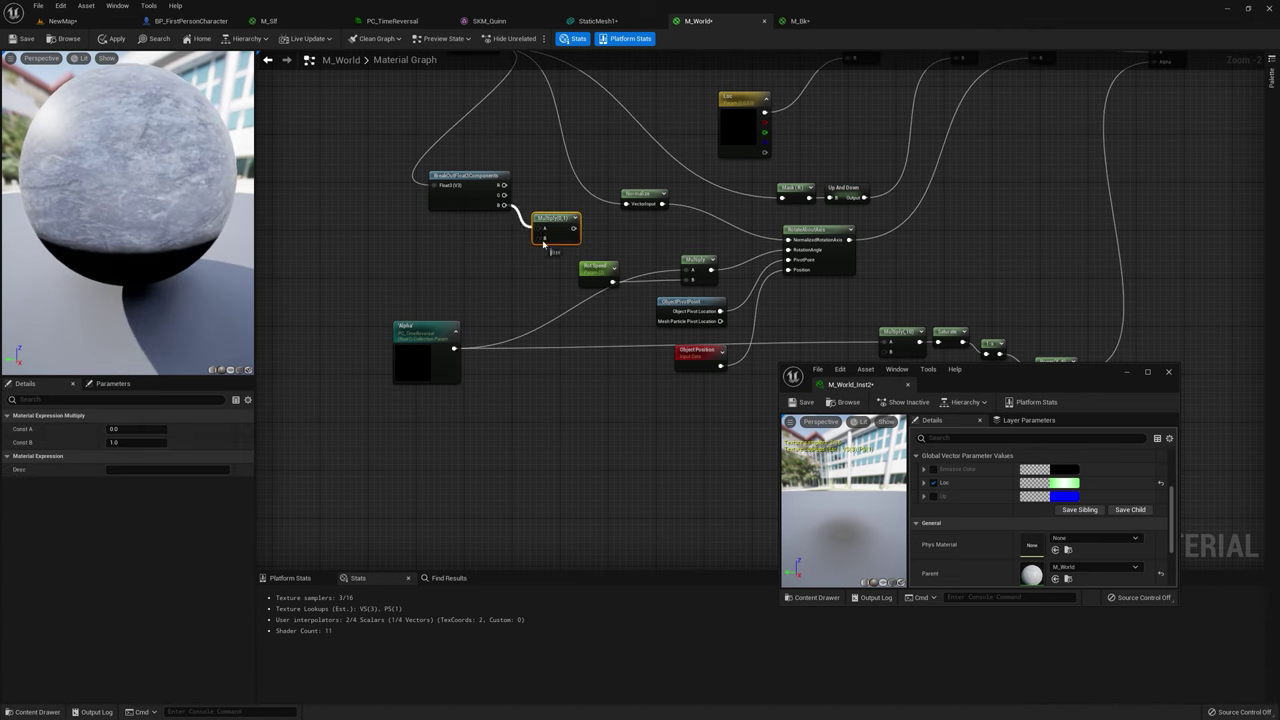
drag(452, 348, 597, 242)
Step: Pass the new Multiply through a Power node into the A input of the Rot Speed Multiply, and tidy the nodes
text(power)
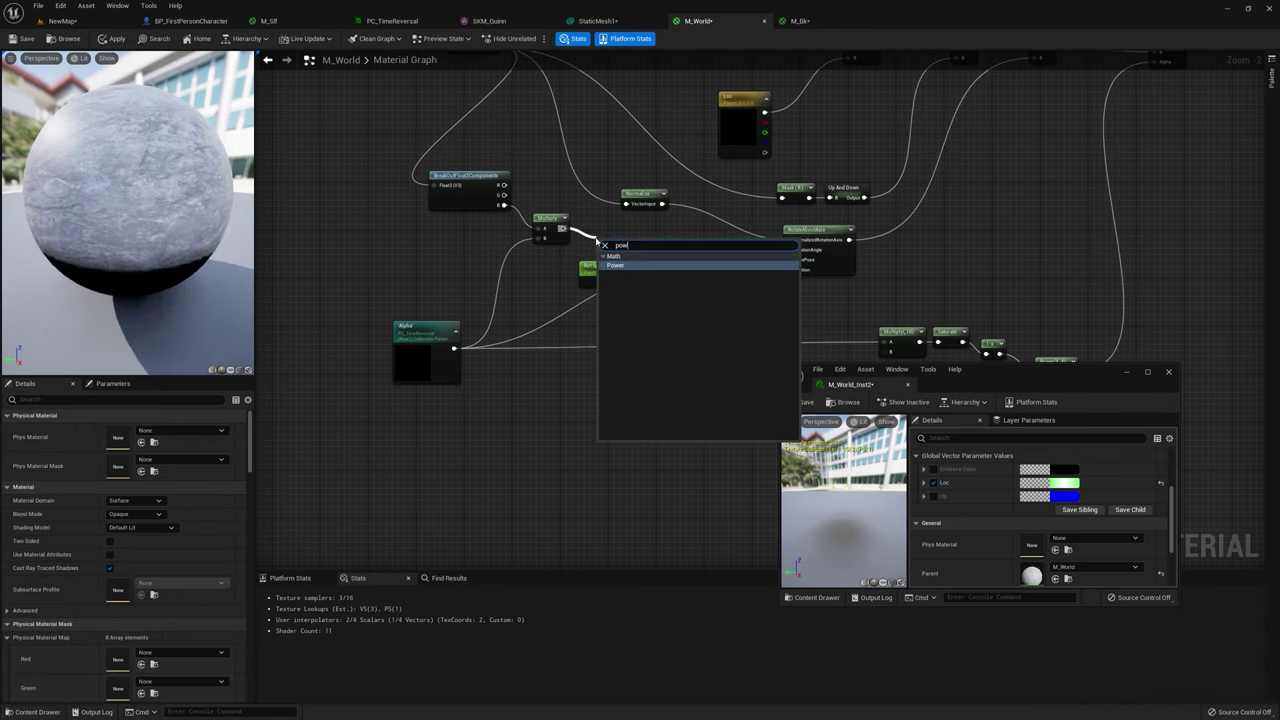
key(Return)
drag(620, 251, 686, 270)
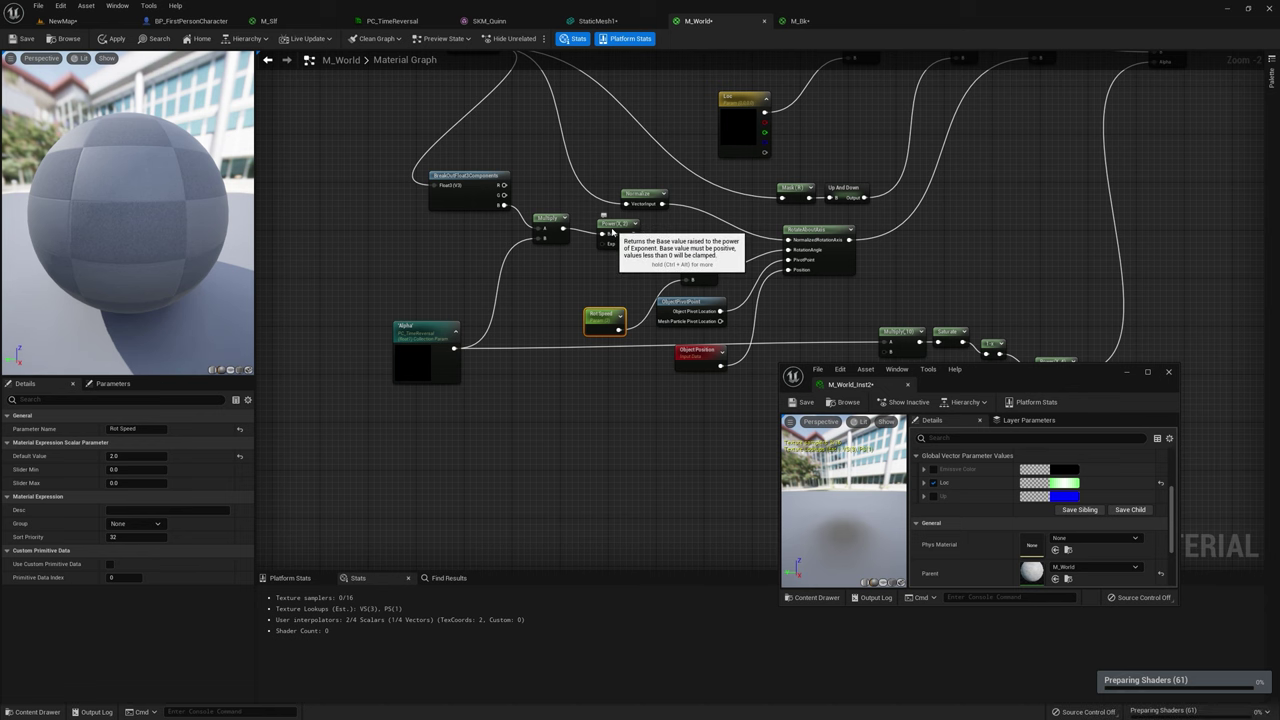
click(605, 230)
Step: Drive the Power node's Exp with a Lerp using the G component as Alpha and Const A of 2, and apply the material
key(l)
click(538, 261)
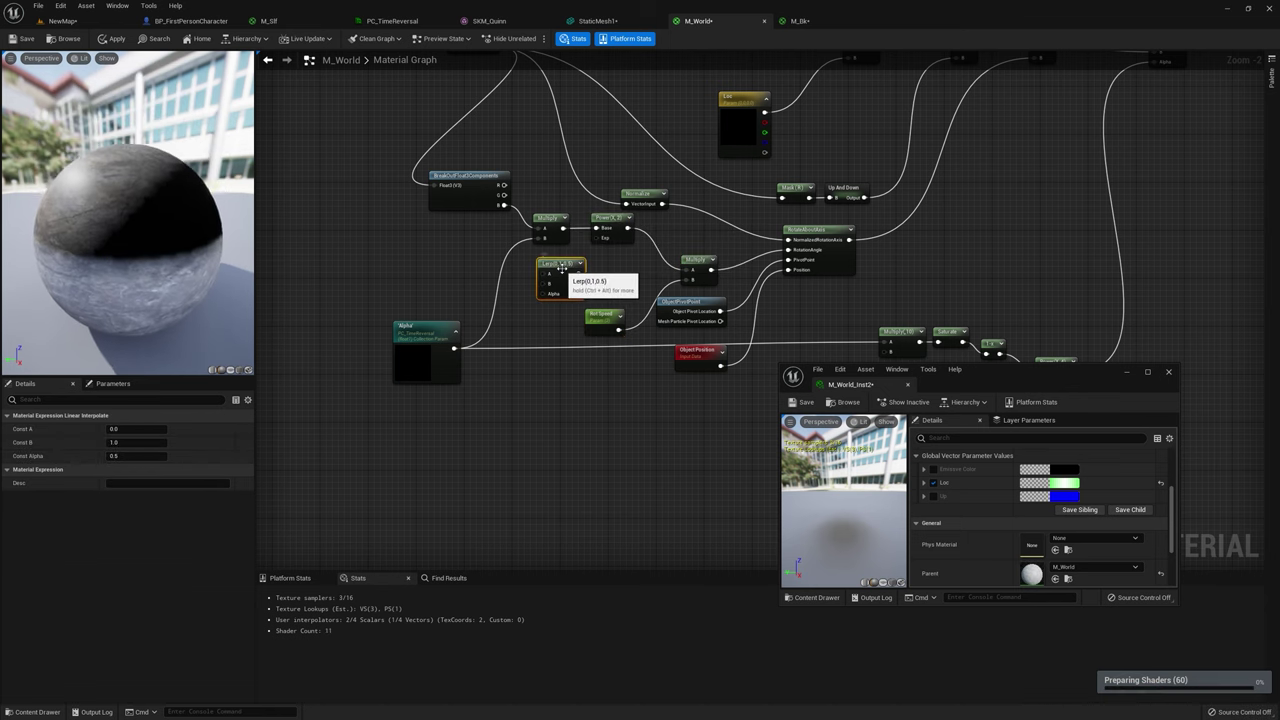
drag(468, 177, 432, 177)
drag(568, 260, 596, 237)
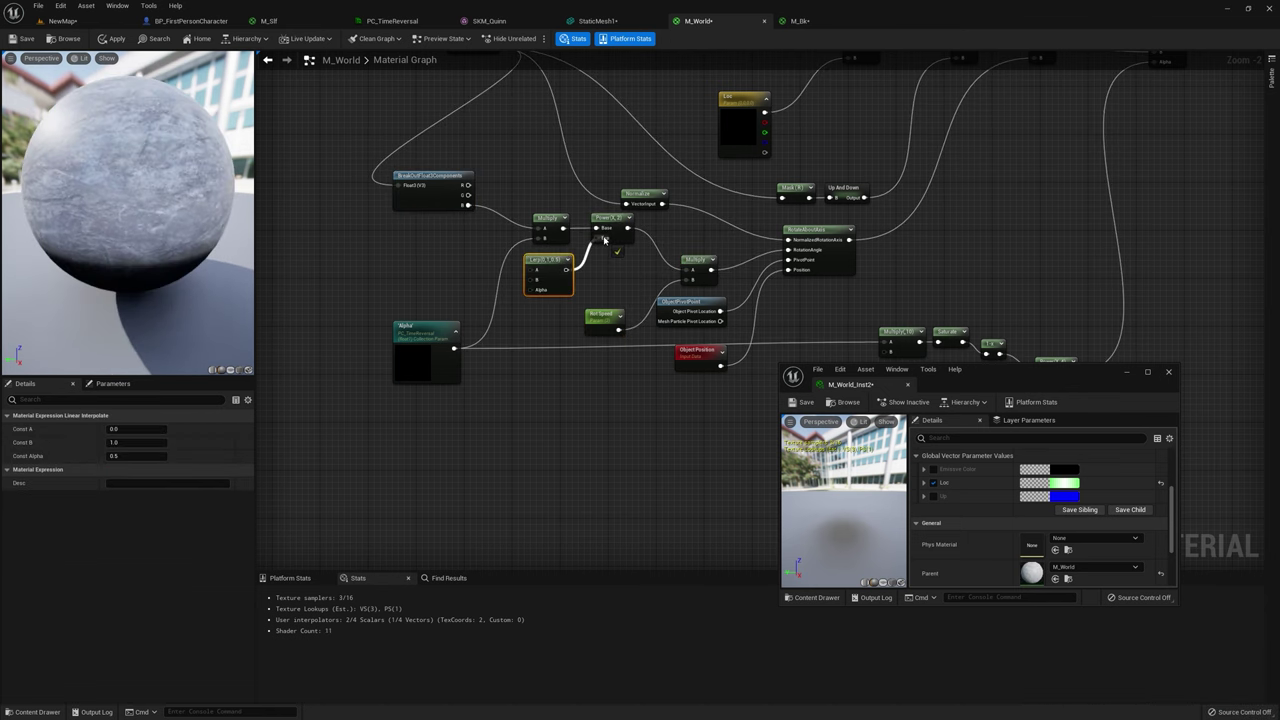
drag(466, 195, 533, 290)
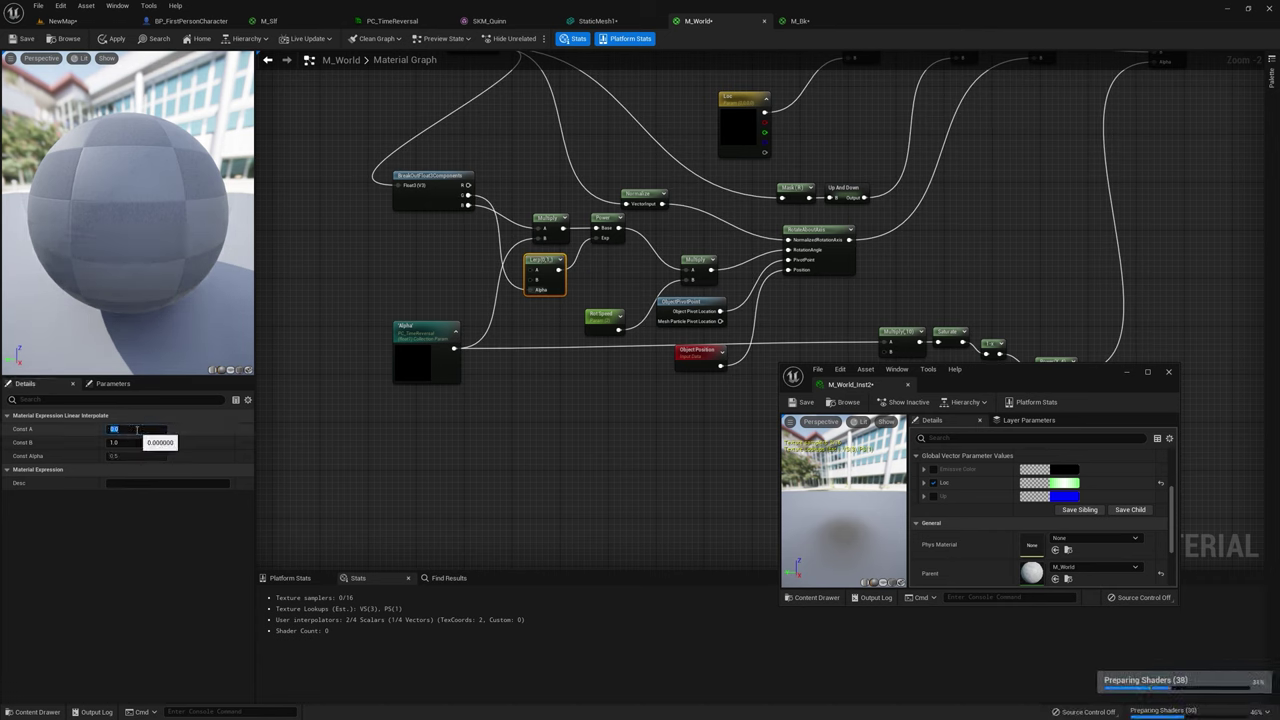
text(2)
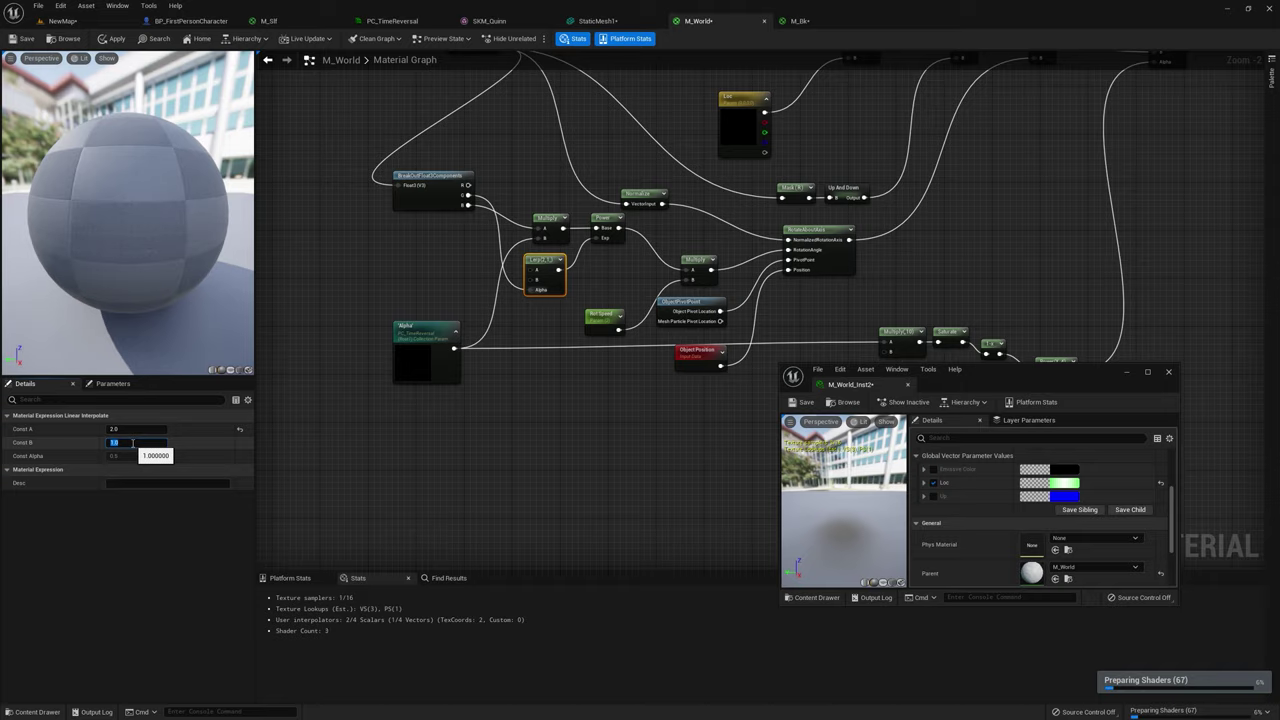
click(114, 41)
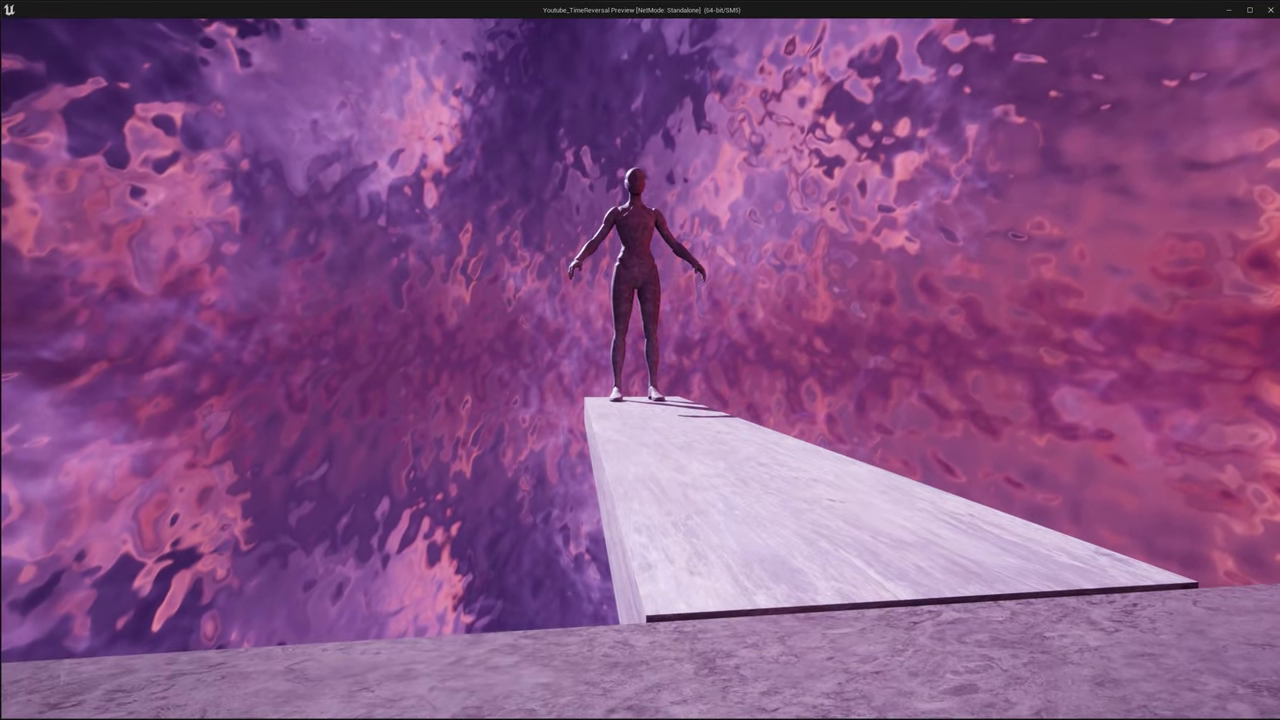
Step: Delete the Power and Lerp nodes in M_World and feed the B-and-Alpha Multiply directly into the Rot Speed Multiply's A input
key(d)
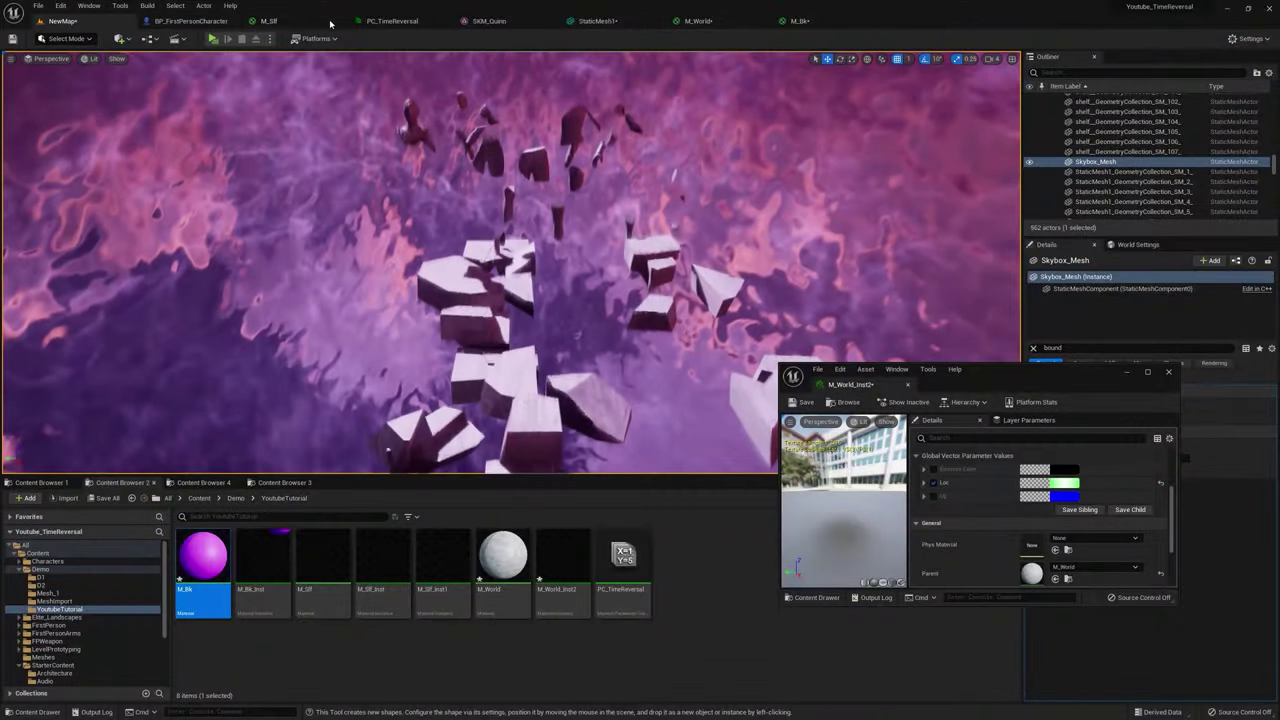
click(698, 21)
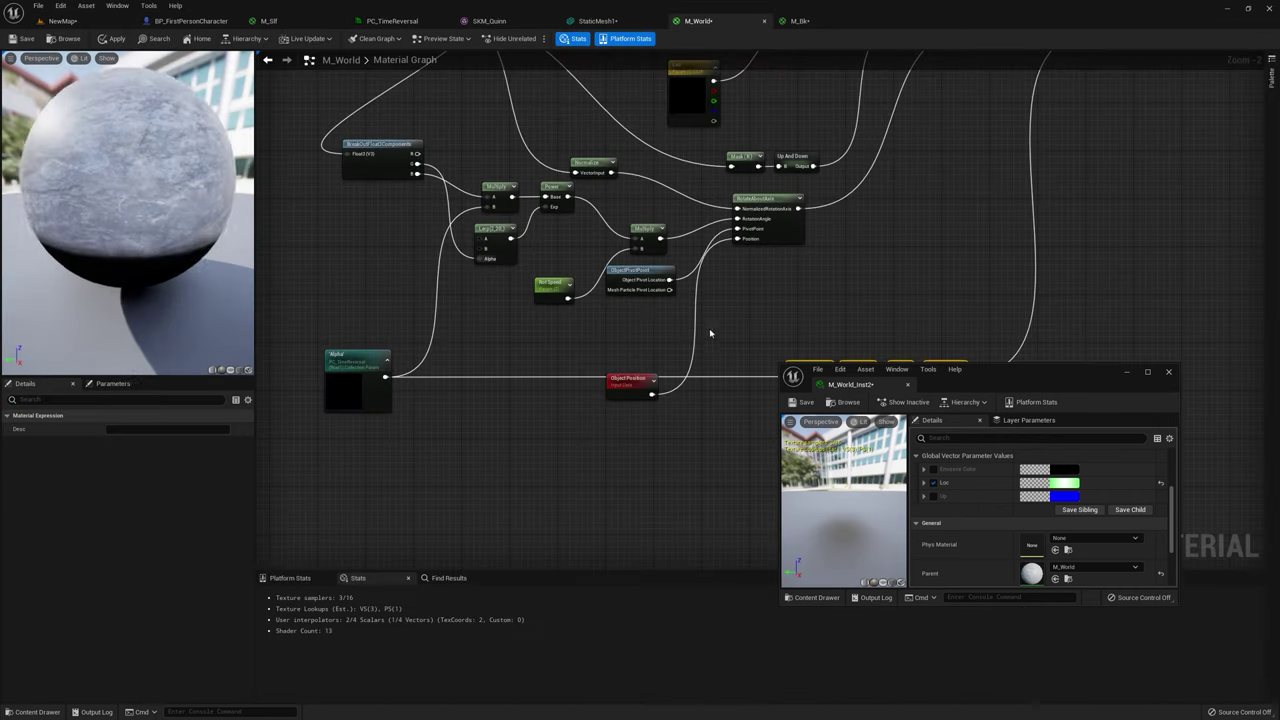
right_drag(650, 312, 694, 395)
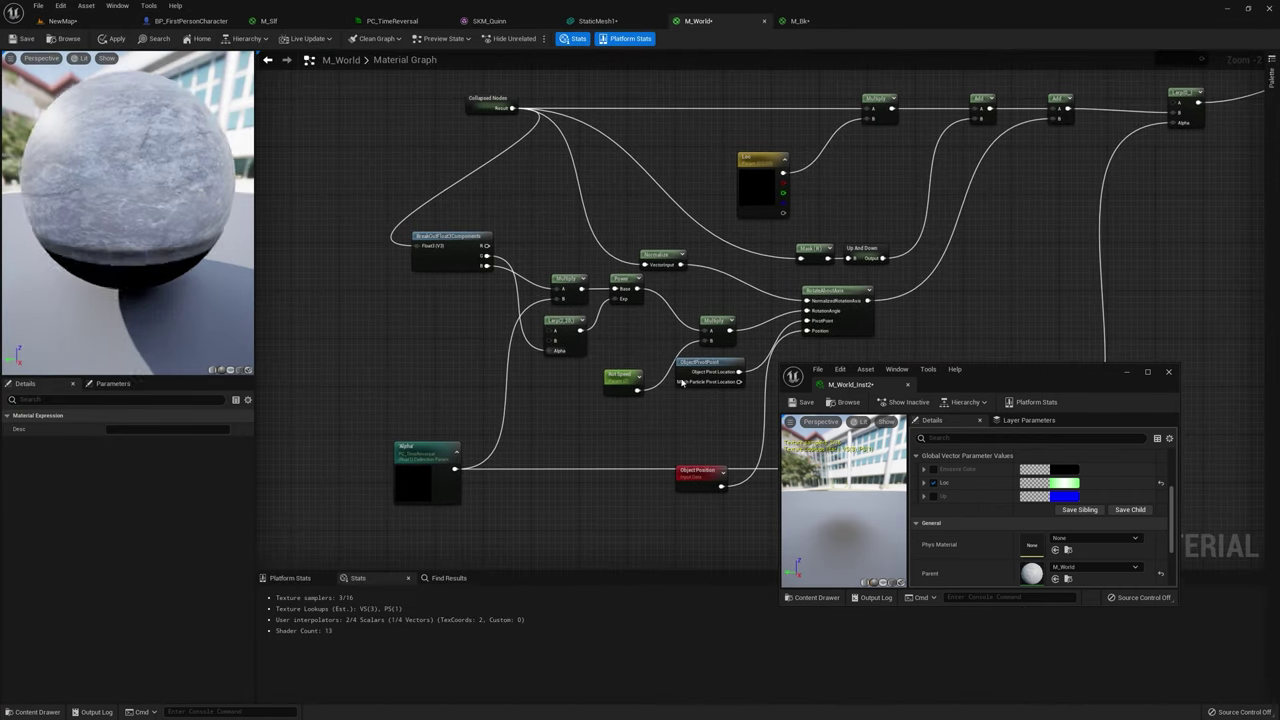
click(623, 282)
key(Delete)
click(564, 336)
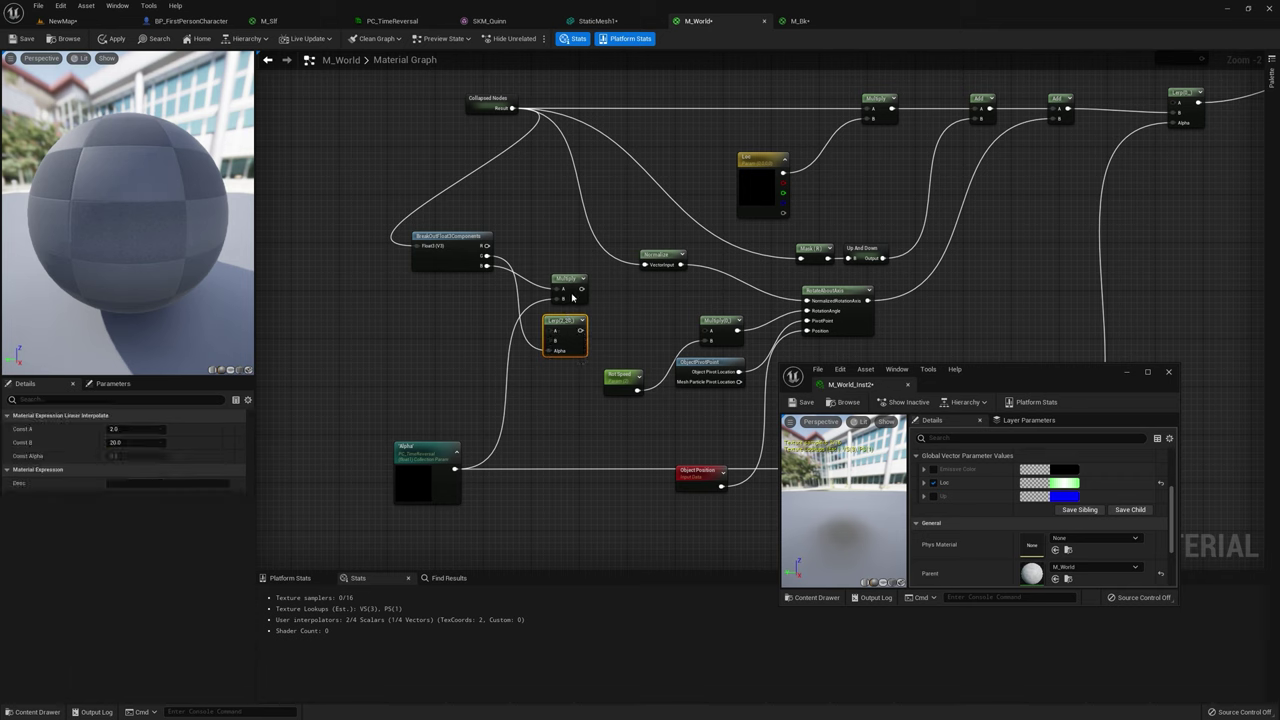
key(Delete)
drag(581, 289, 578, 333)
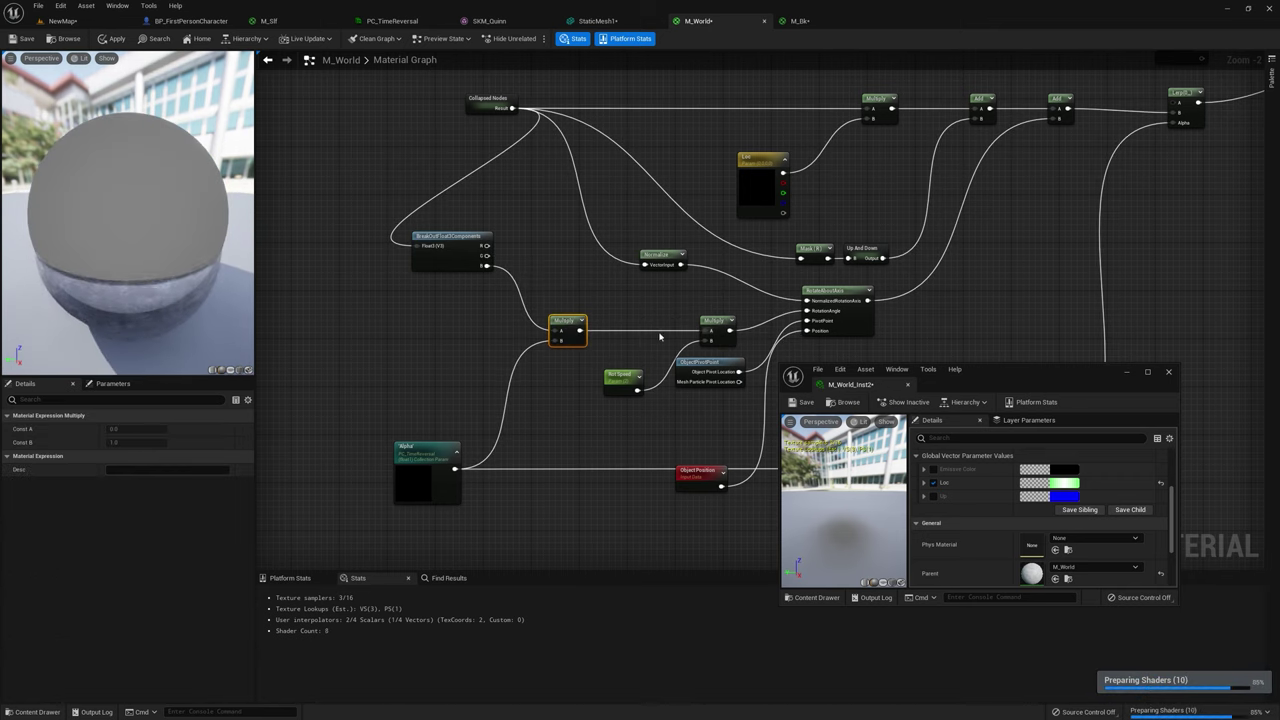
Step: Set Const B to 2 on the Multiply that precedes Saturate on the Alpha line
right_drag(660, 337, 375, 214)
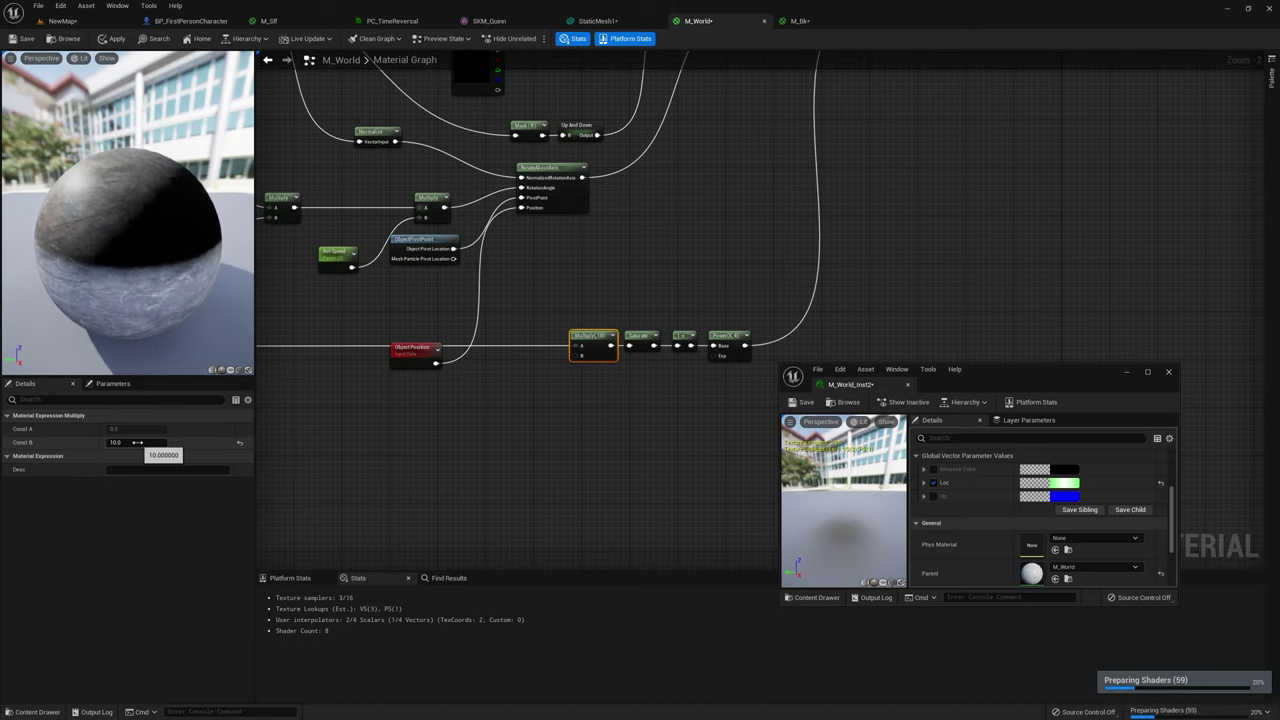
text(2)
key(Return)
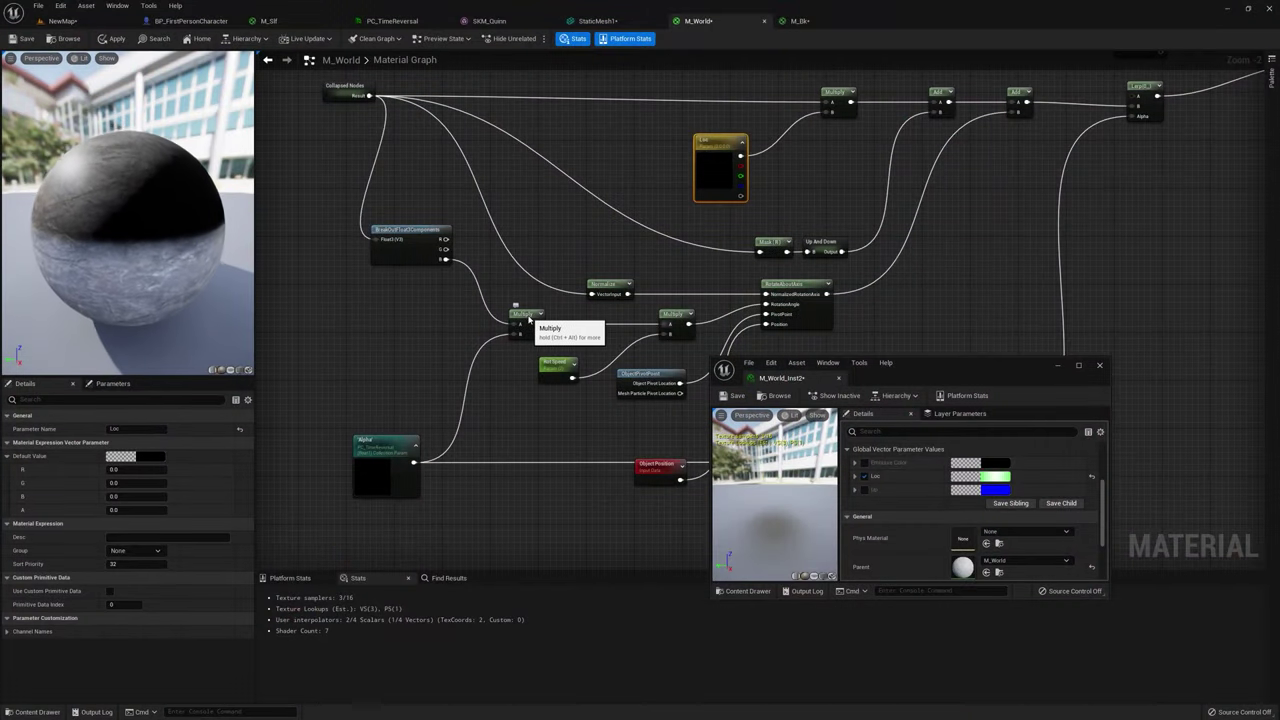
Step: Replace the B-and-Alpha Multiply with an Add of the B component and Rot Speed, and multiply that sum by Alpha
click(525, 316)
drag(507, 317, 505, 315)
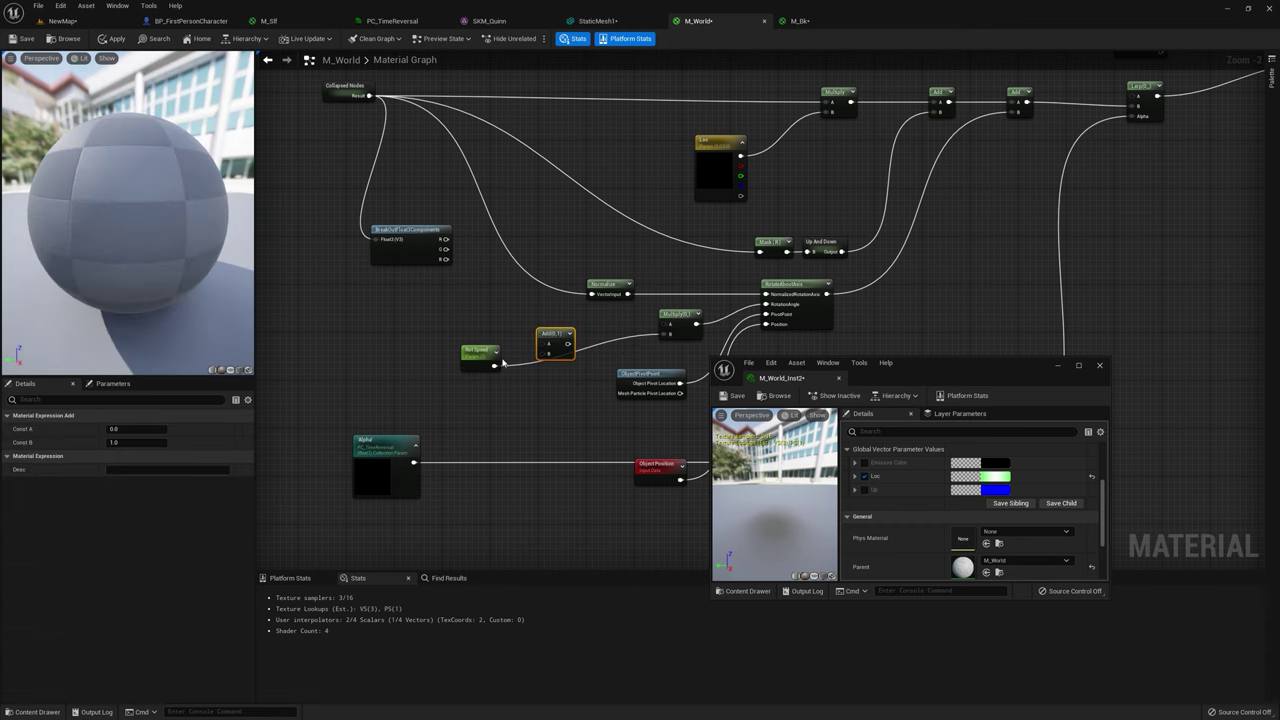
drag(495, 366, 547, 355)
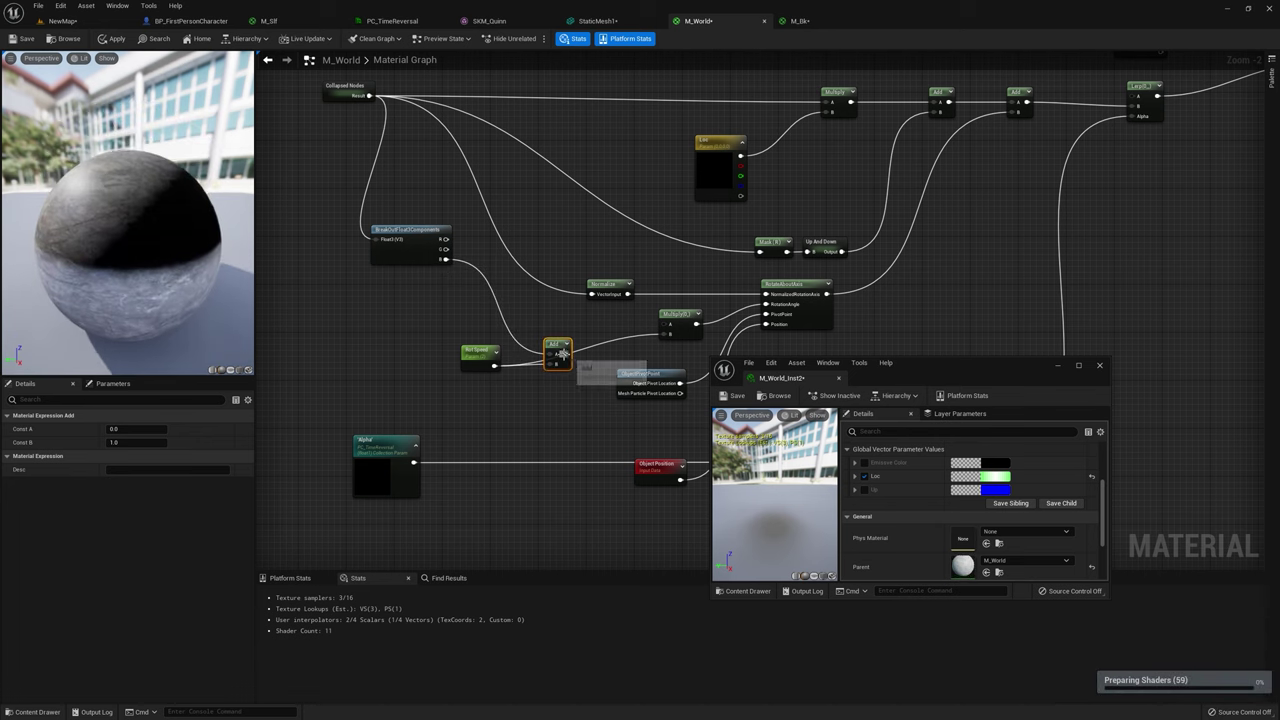
drag(565, 354, 669, 336)
drag(411, 463, 668, 330)
click(513, 425)
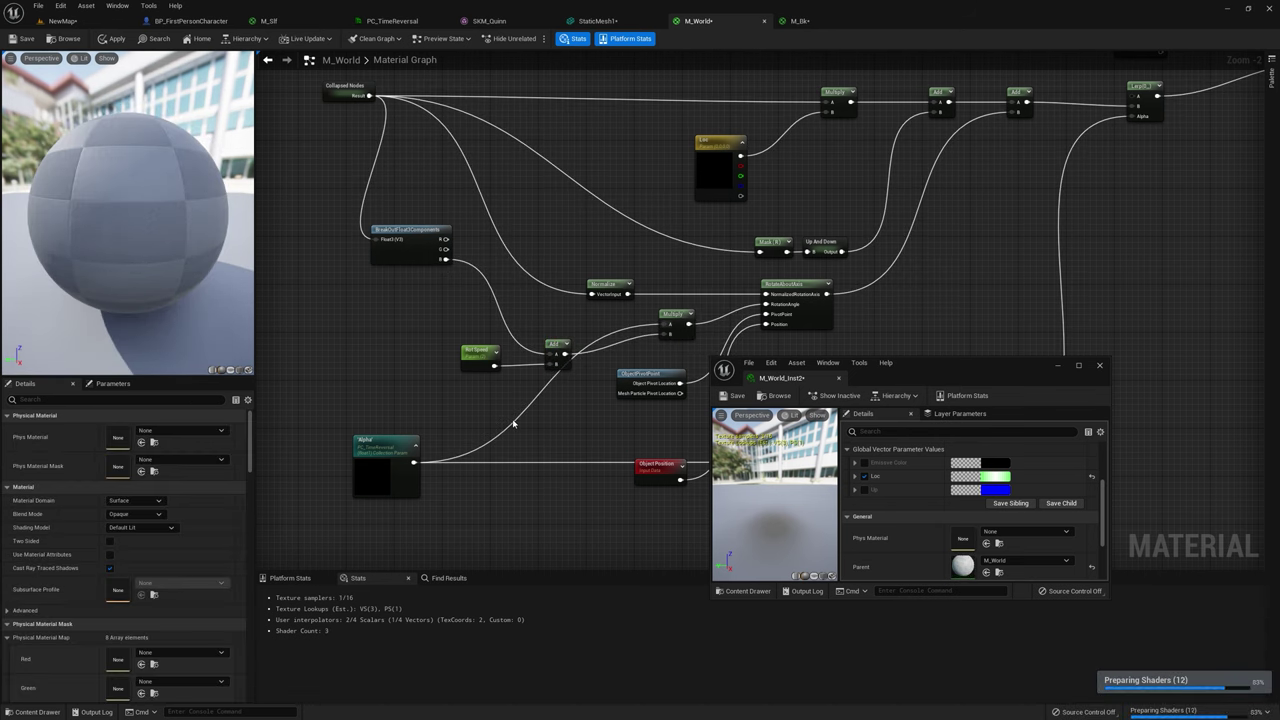
Step: Override Rot Speed with 5 in M_World_Inst2 and play the level to test the rotation
click(480, 353)
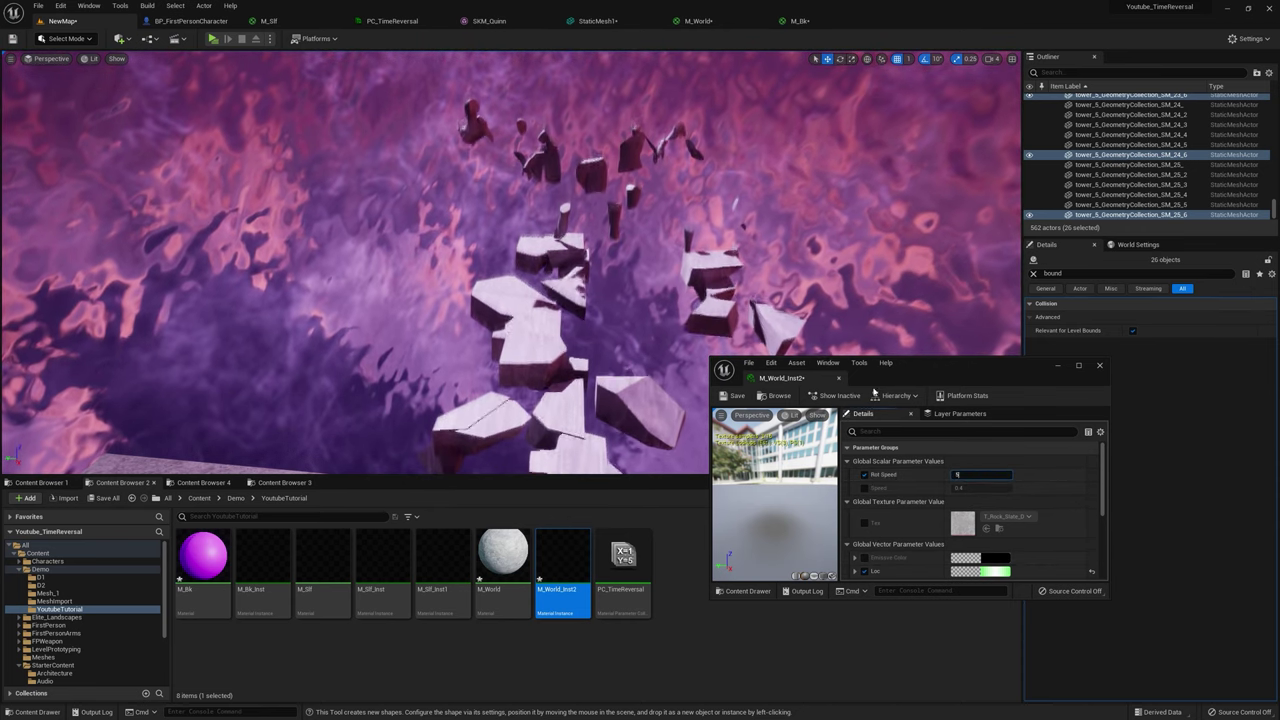
click(214, 39)
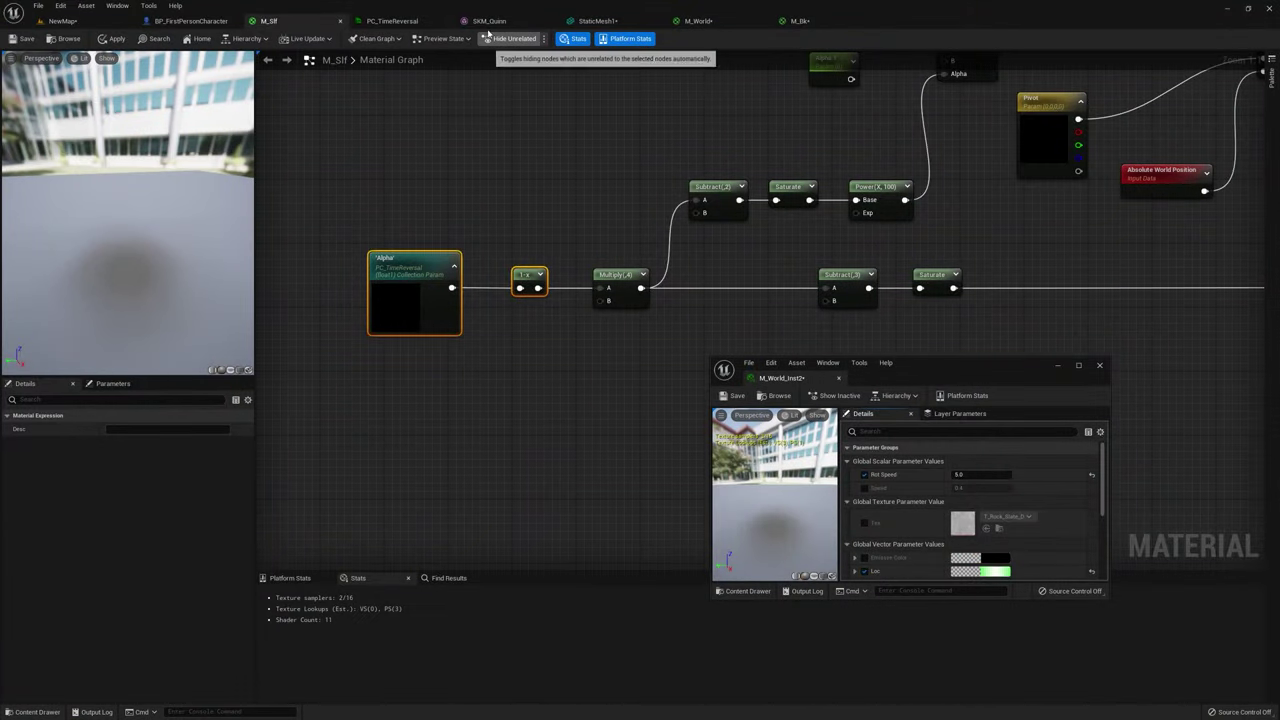
Step: Add a Power node fed by Alpha in the M_World material graph
click(706, 22)
right_drag(816, 173, 772, 206)
right_drag(535, 299, 656, 262)
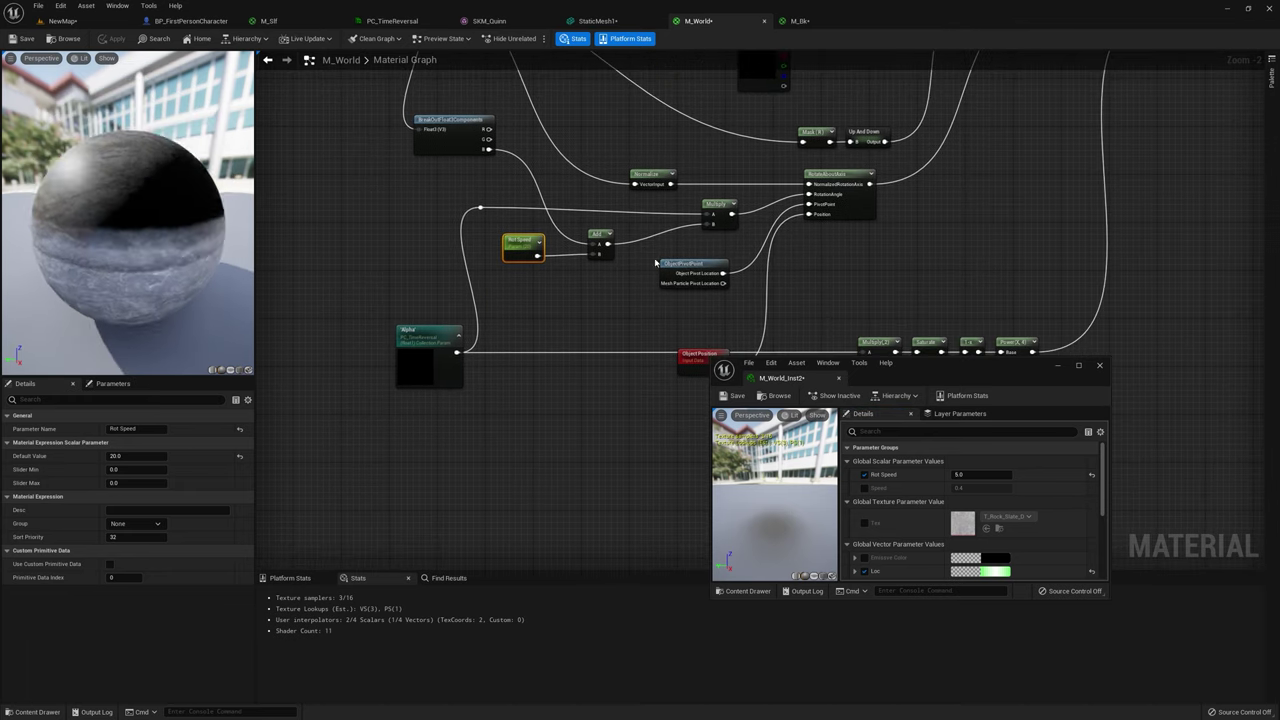
drag(439, 332, 506, 297)
text(po)
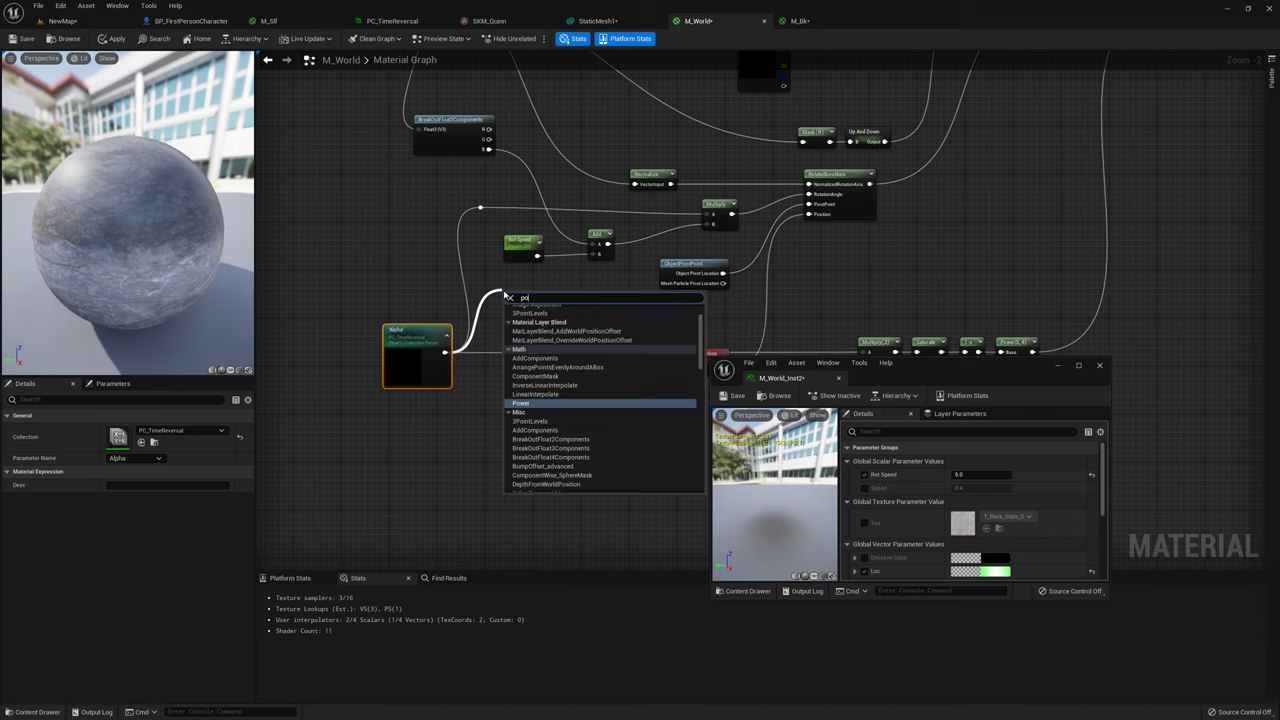
key(Return)
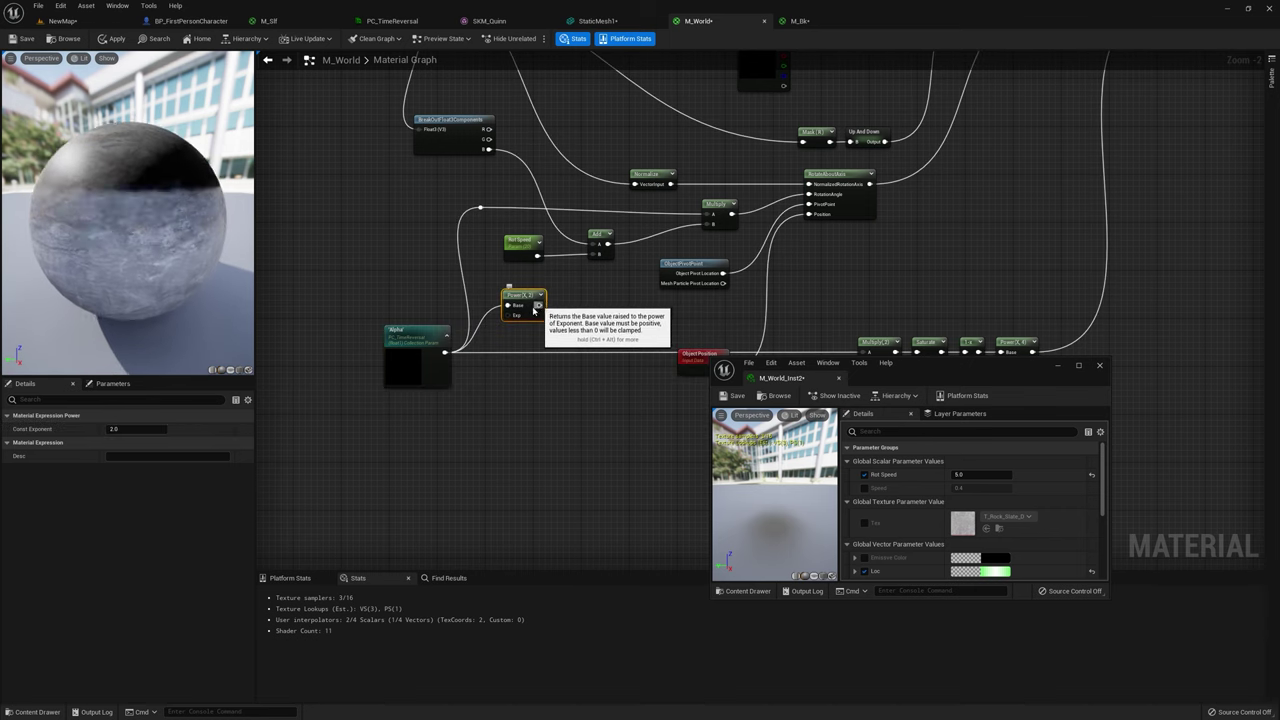
Step: Route the Power node's output through the reroute point into the Multiply's A input, and move Alpha and Power away from Rot Speed
ctrl+click(415, 332)
drag(549, 315, 437, 302)
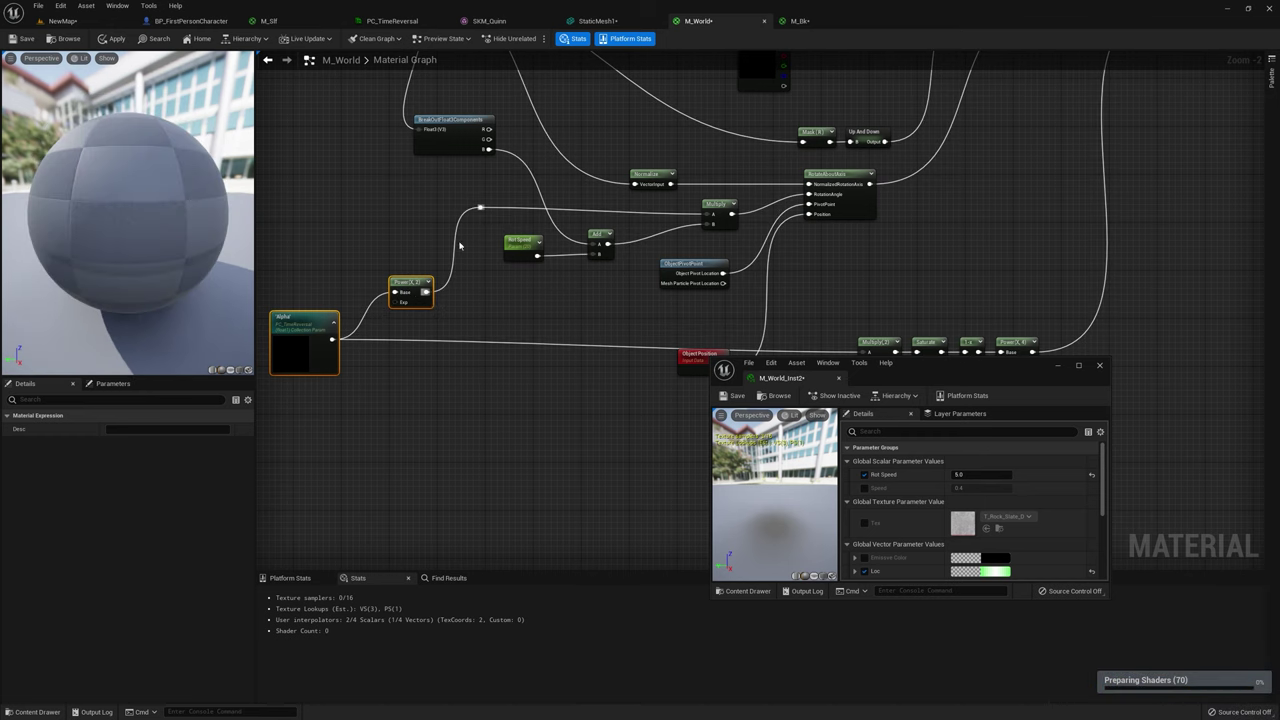
drag(409, 286, 414, 213)
drag(303, 254, 310, 328)
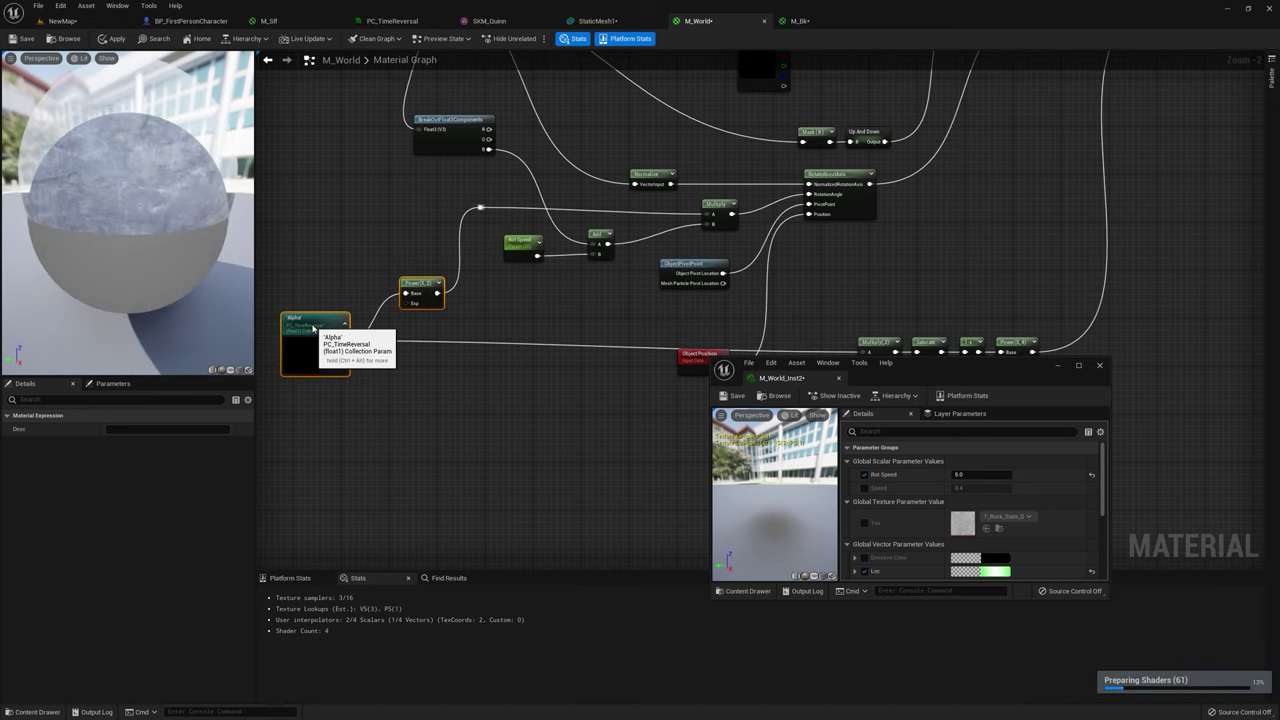
click(385, 235)
drag(420, 283, 414, 209)
Step: Set the Power node's Const Exponent to 20 and apply the material
click(117, 428)
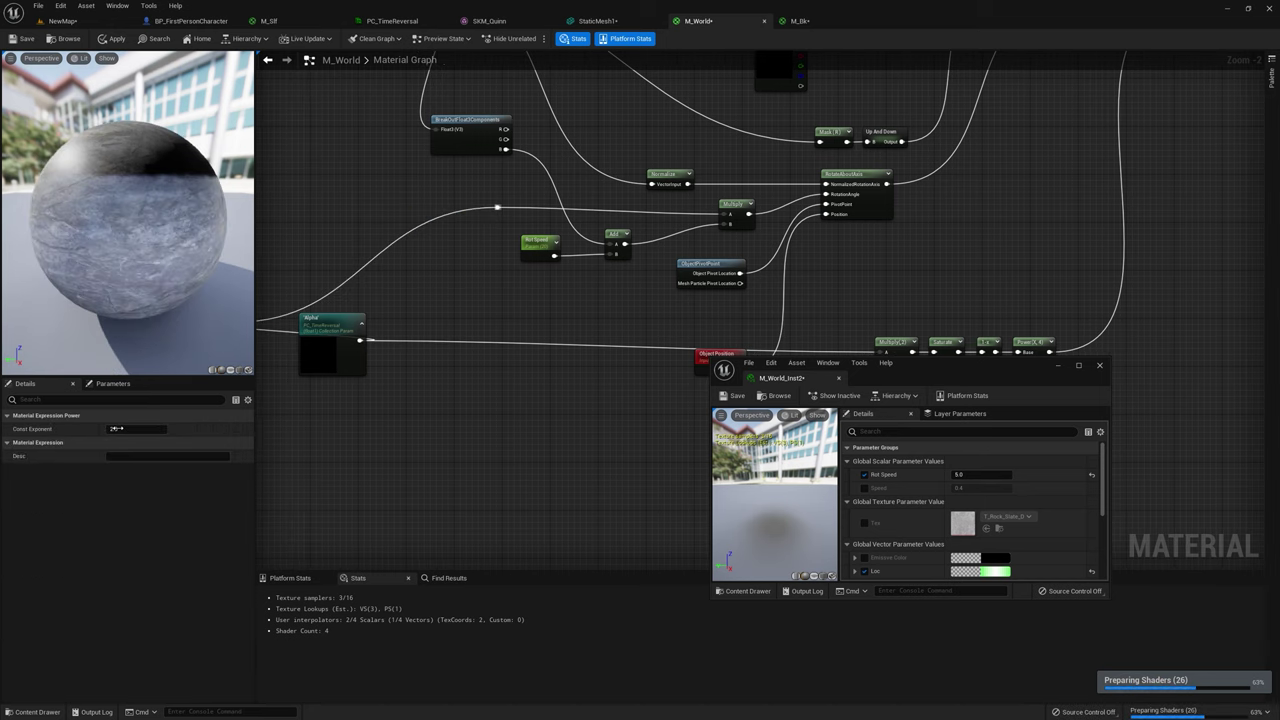
click(115, 428)
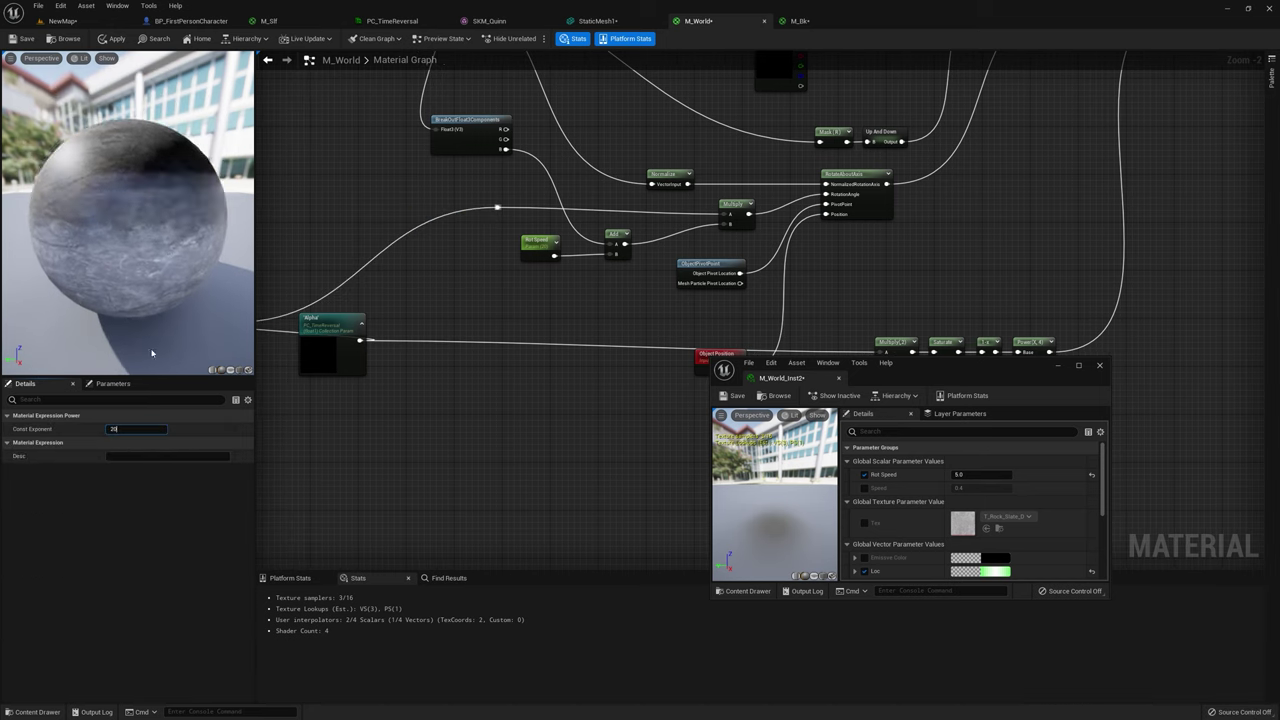
click(126, 39)
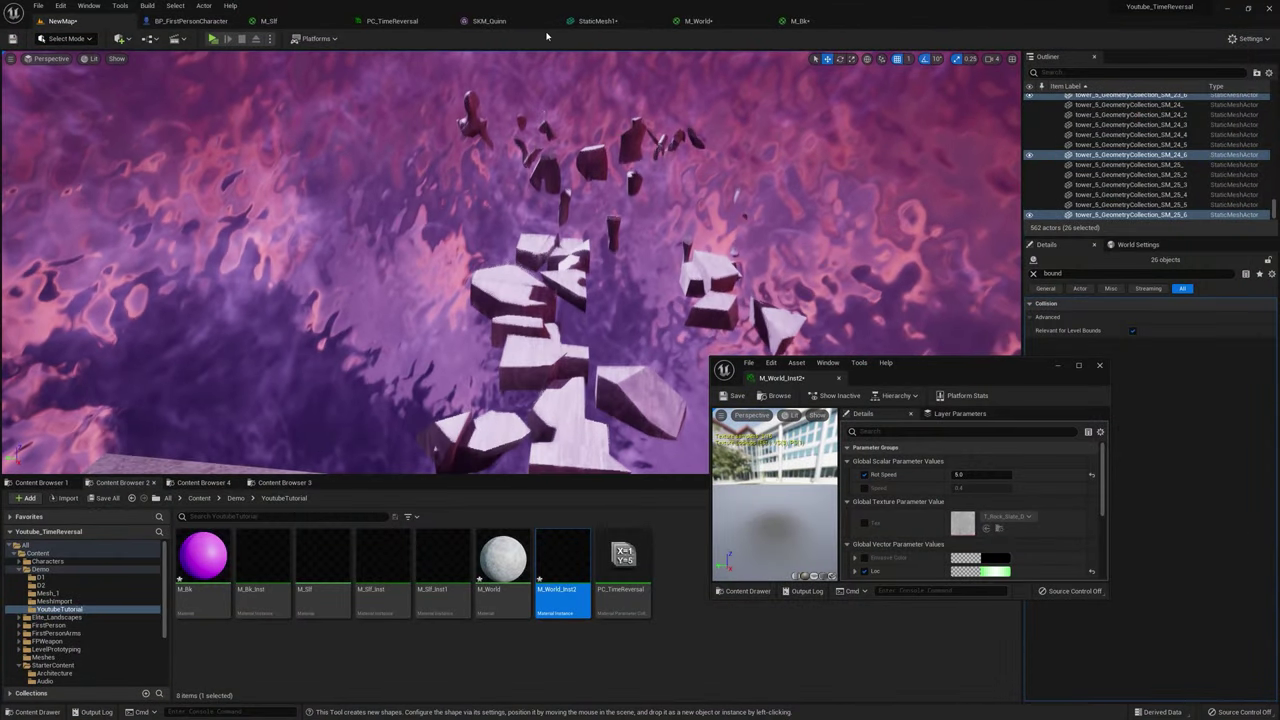
Step: Move the Power node between Alpha and the reroute point, and set its exponent to 0.1
click(698, 20)
right_drag(377, 283, 629, 268)
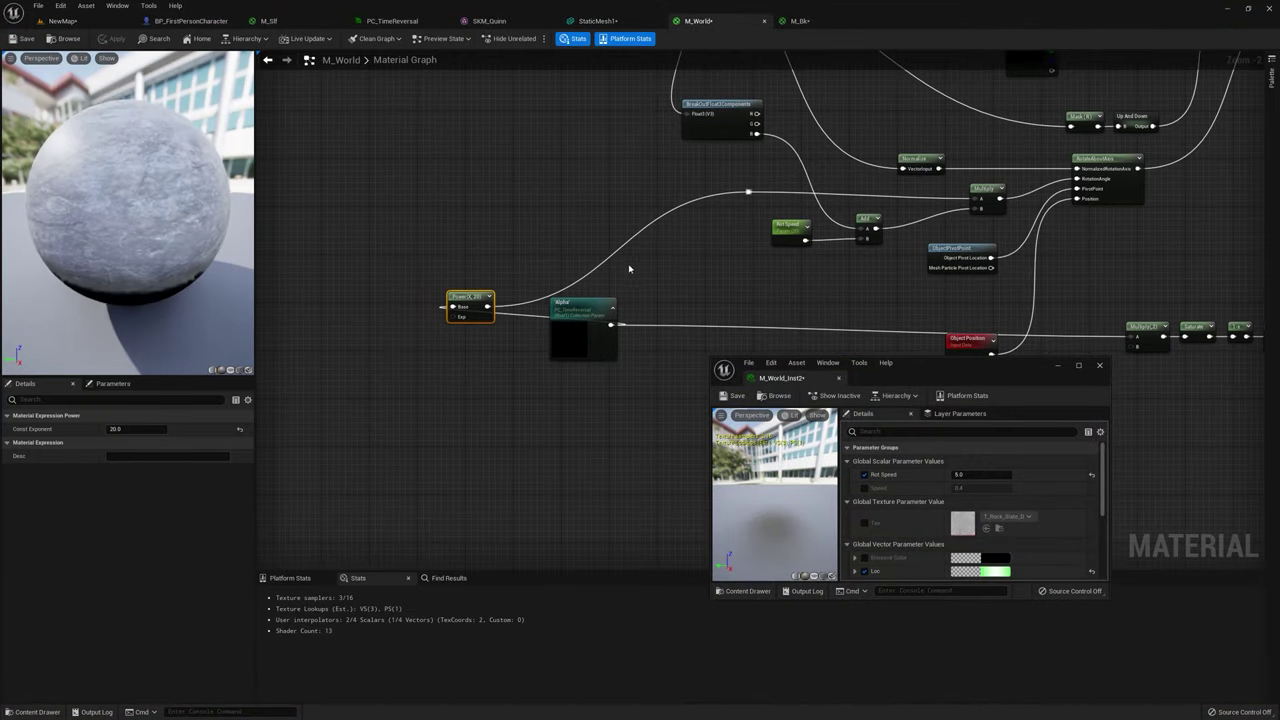
drag(473, 296, 701, 278)
right_drag(872, 323, 657, 280)
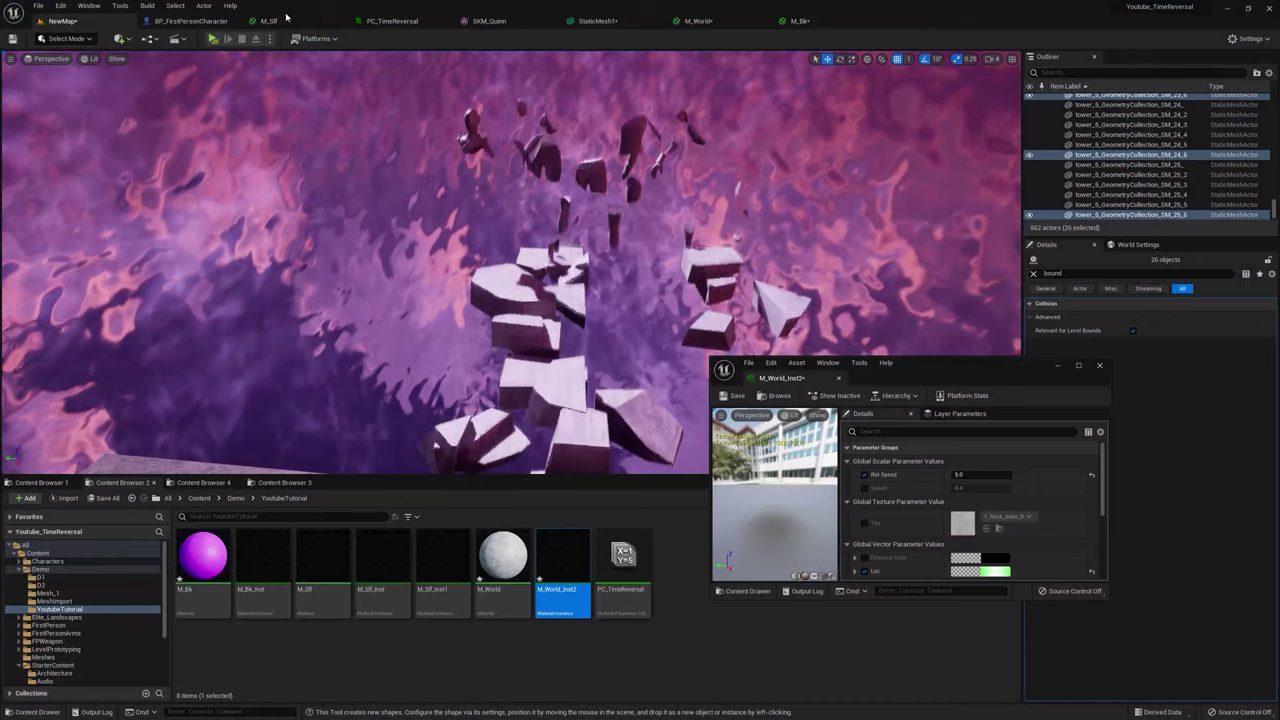
Step: Open M_World's Collapsed Nodes subgraph and add a second pin to its Output node
click(695, 24)
right_drag(480, 158, 636, 248)
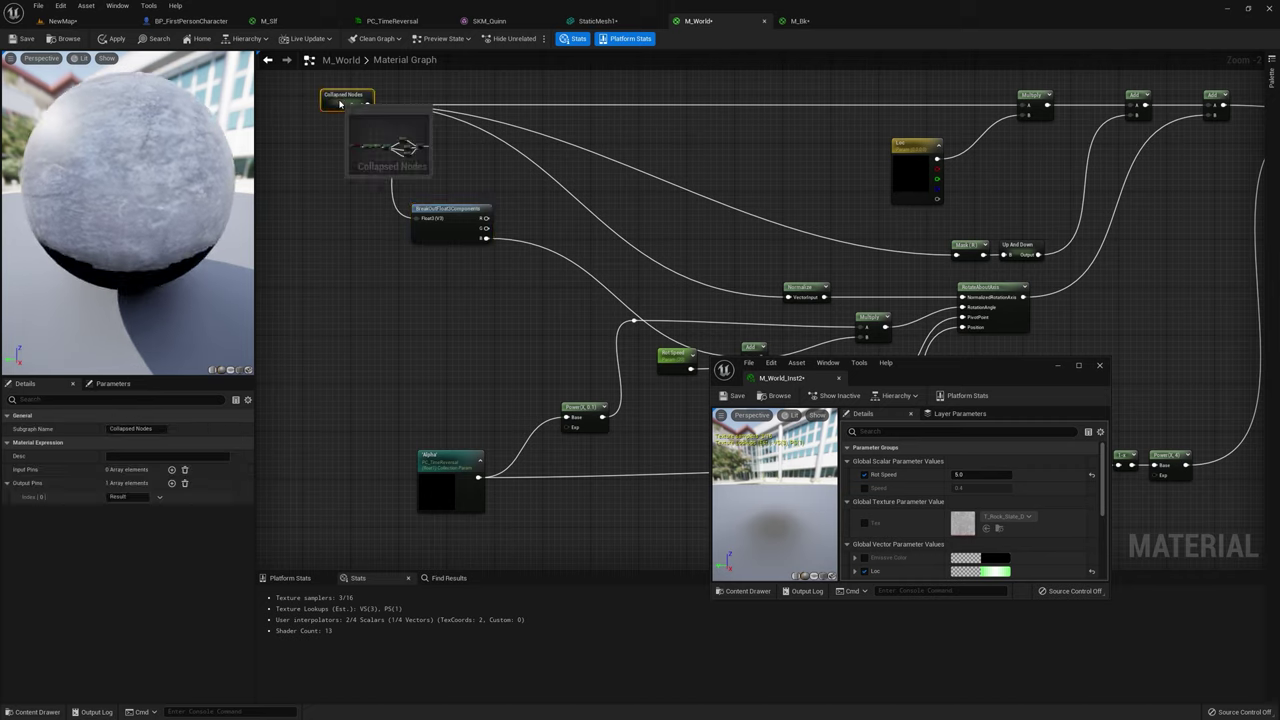
double_click(342, 98)
right_drag(841, 289, 547, 184)
click(897, 209)
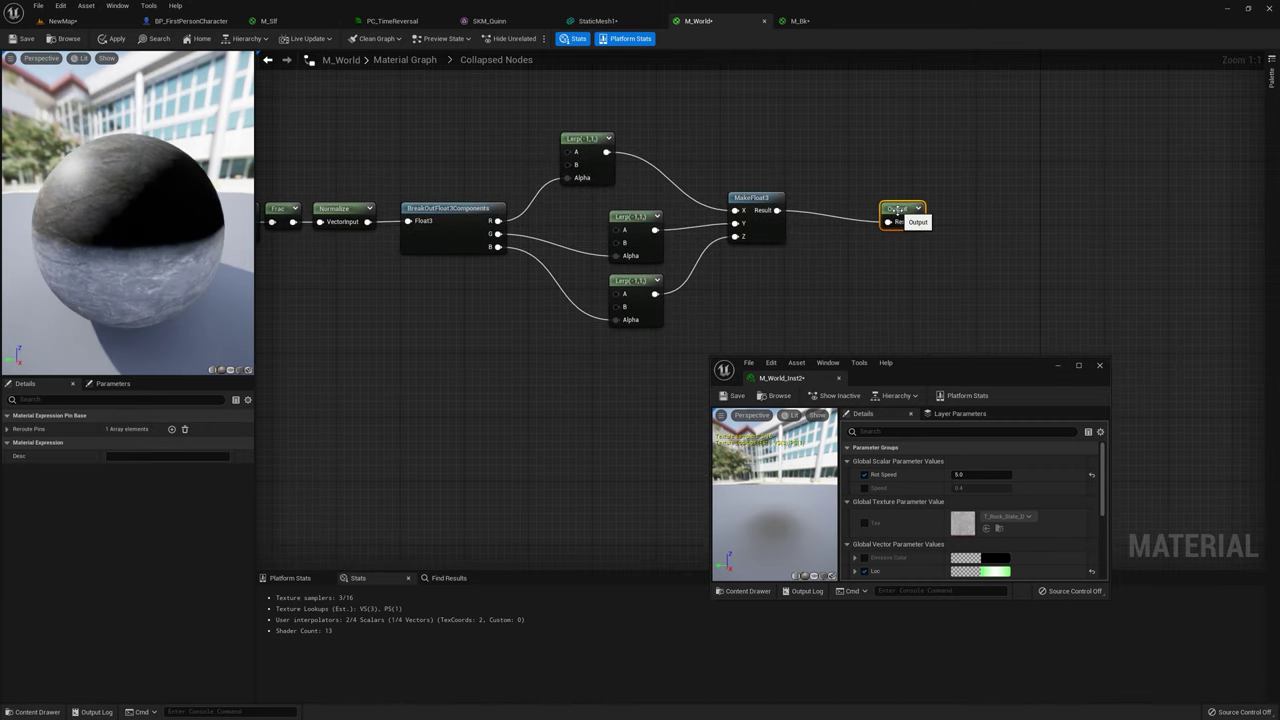
click(172, 429)
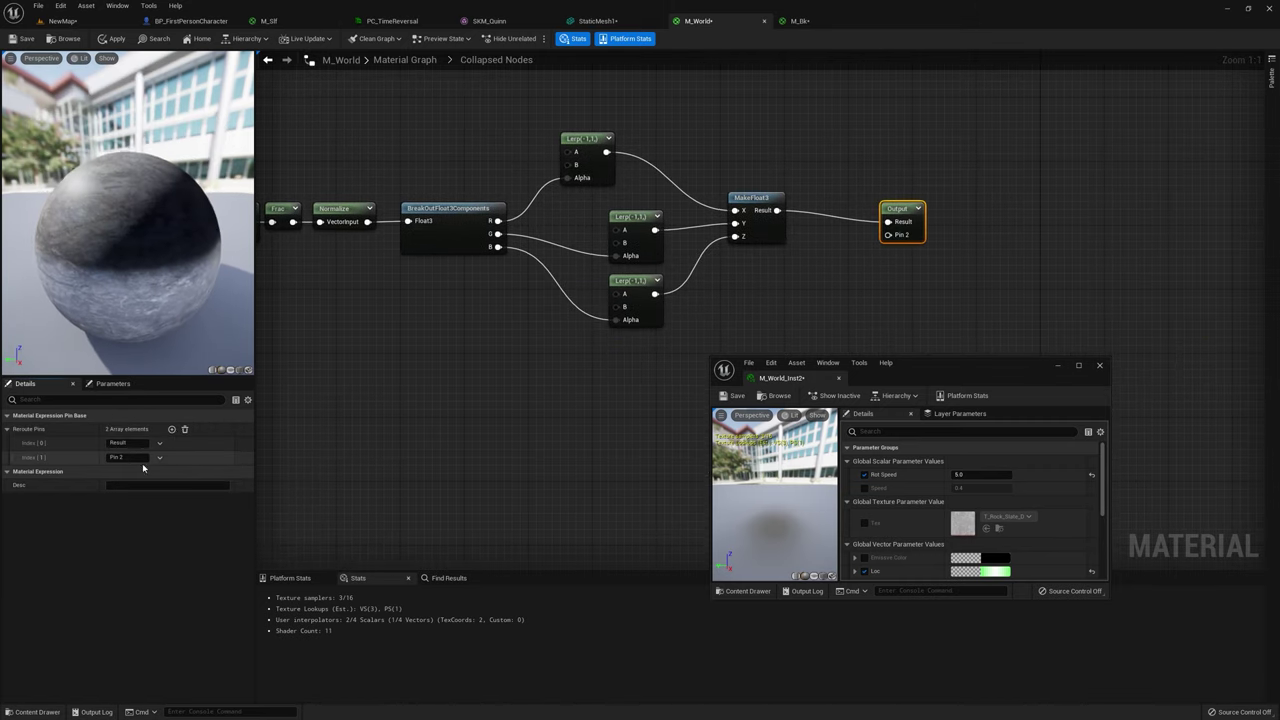
Step: Connect the BreakOutFloat3Components G component to Output Pin 2, apply the material, and return to the main Material Graph
drag(498, 246, 891, 238)
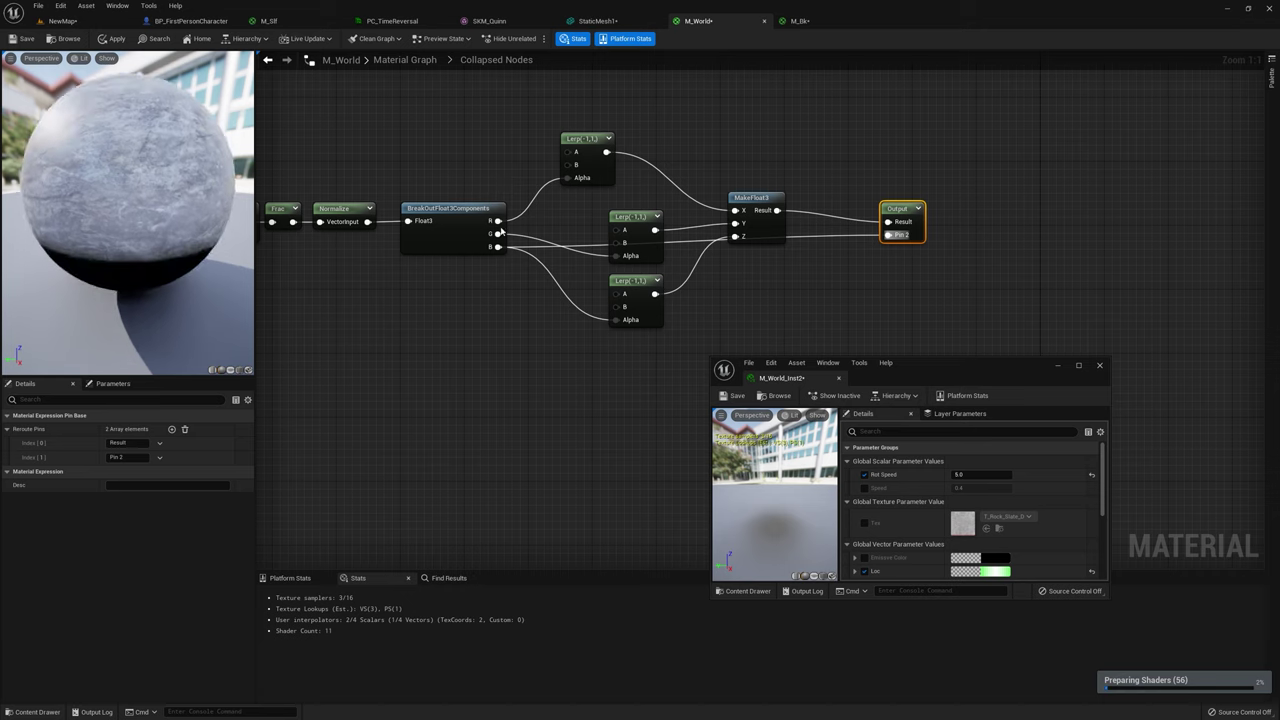
drag(498, 233, 888, 240)
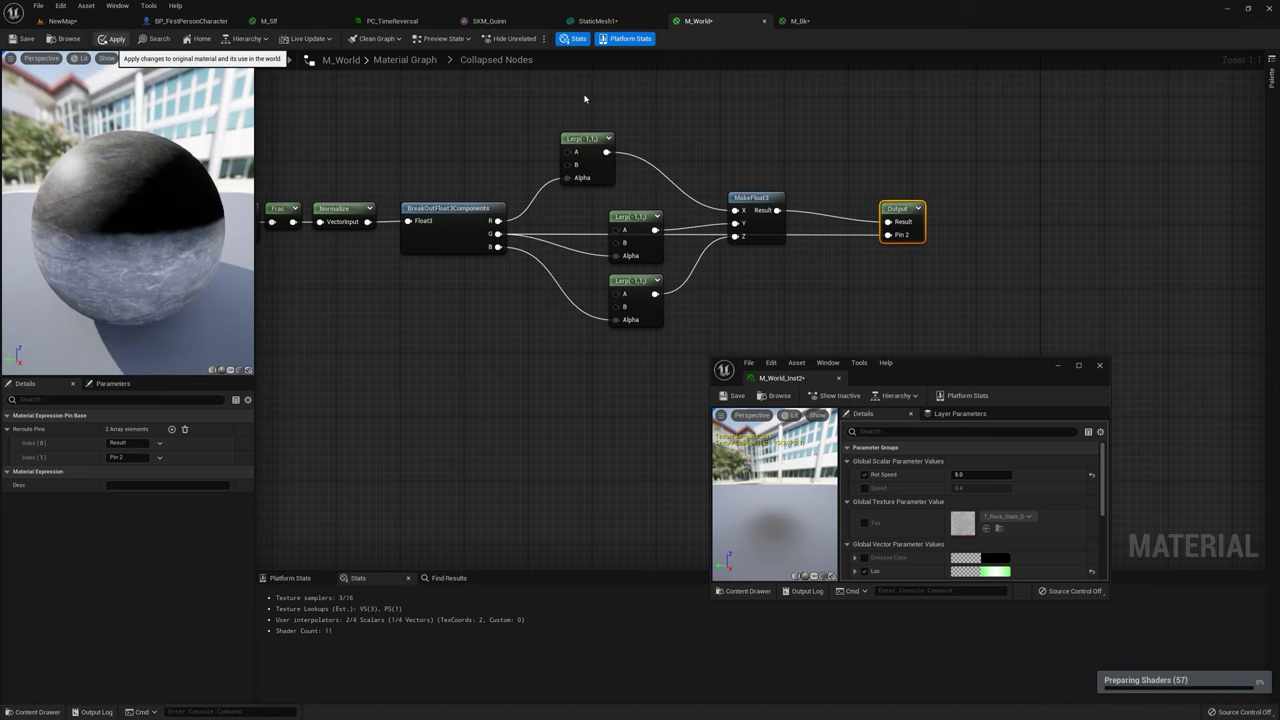
click(405, 59)
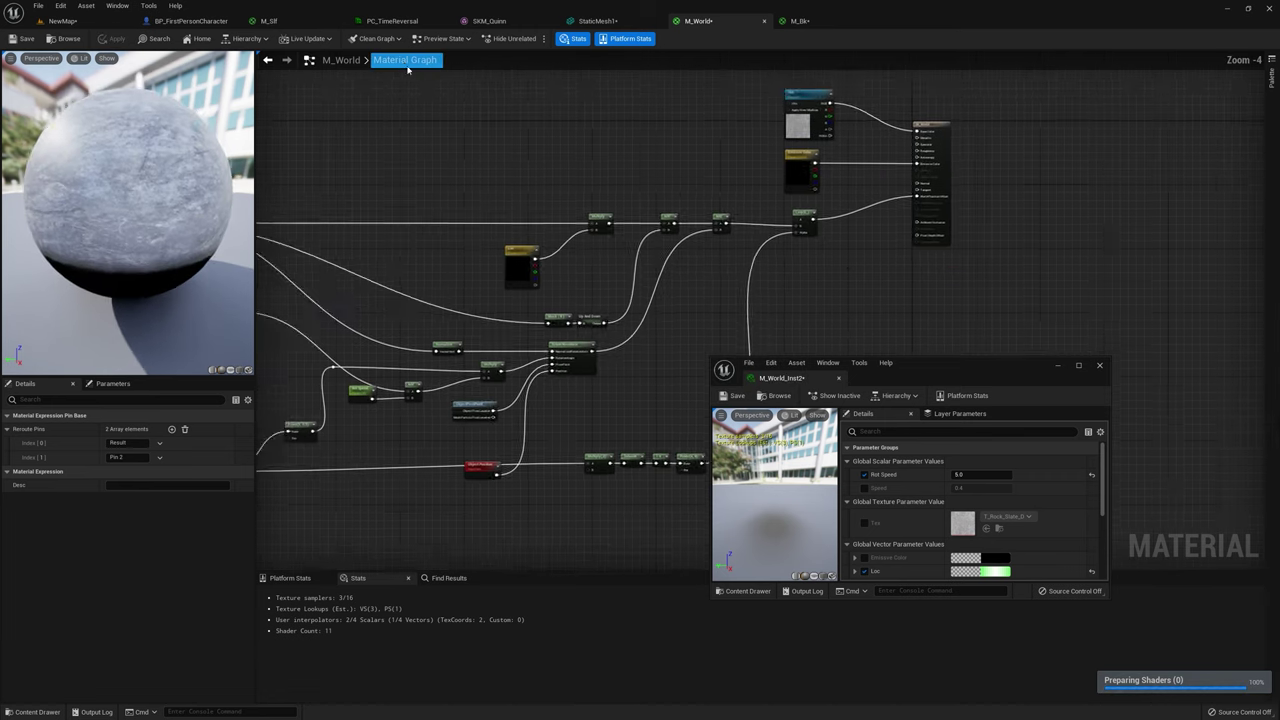
Step: Add a Lerp node using Collapsed Nodes' Pin 2 as its Alpha and connect its output to the Power node's Exp
scroll(478, 172, up, 3)
right_drag(486, 184, 566, 277)
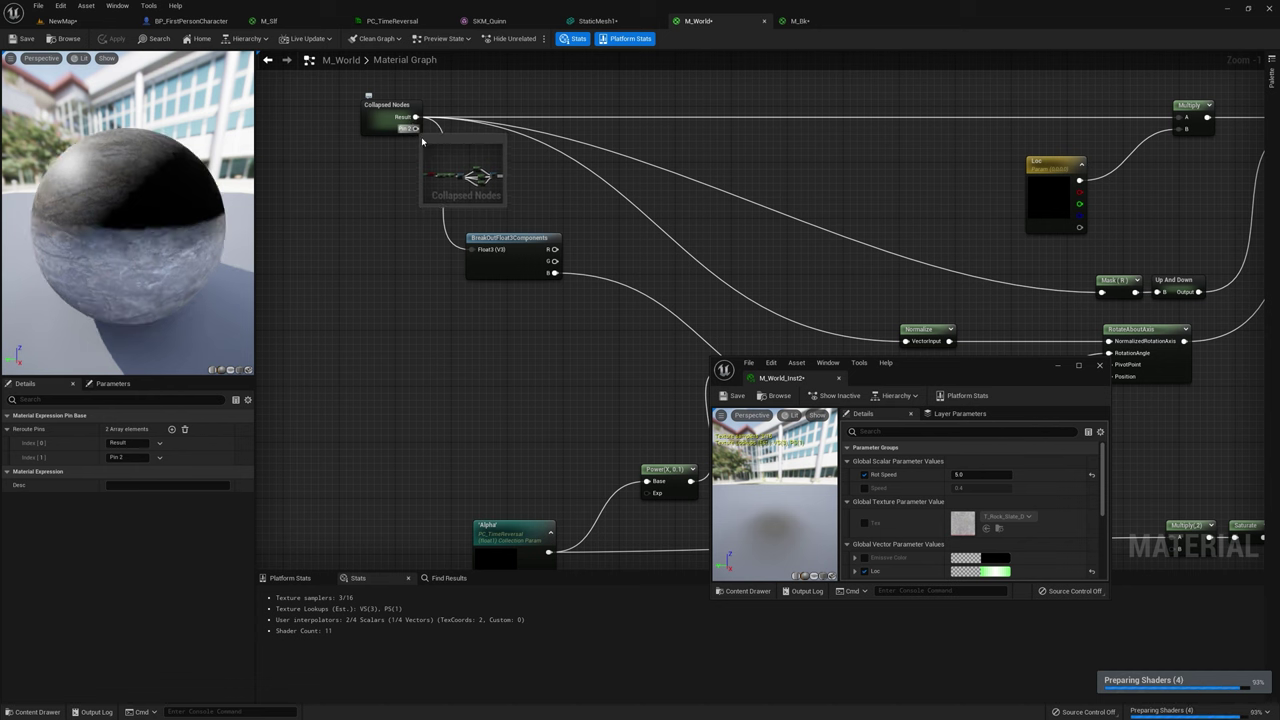
drag(517, 241, 531, 206)
mouse_move(551, 279)
right_down()
mouse_move(440, 257)
mouse_move(535, 297)
right_up()
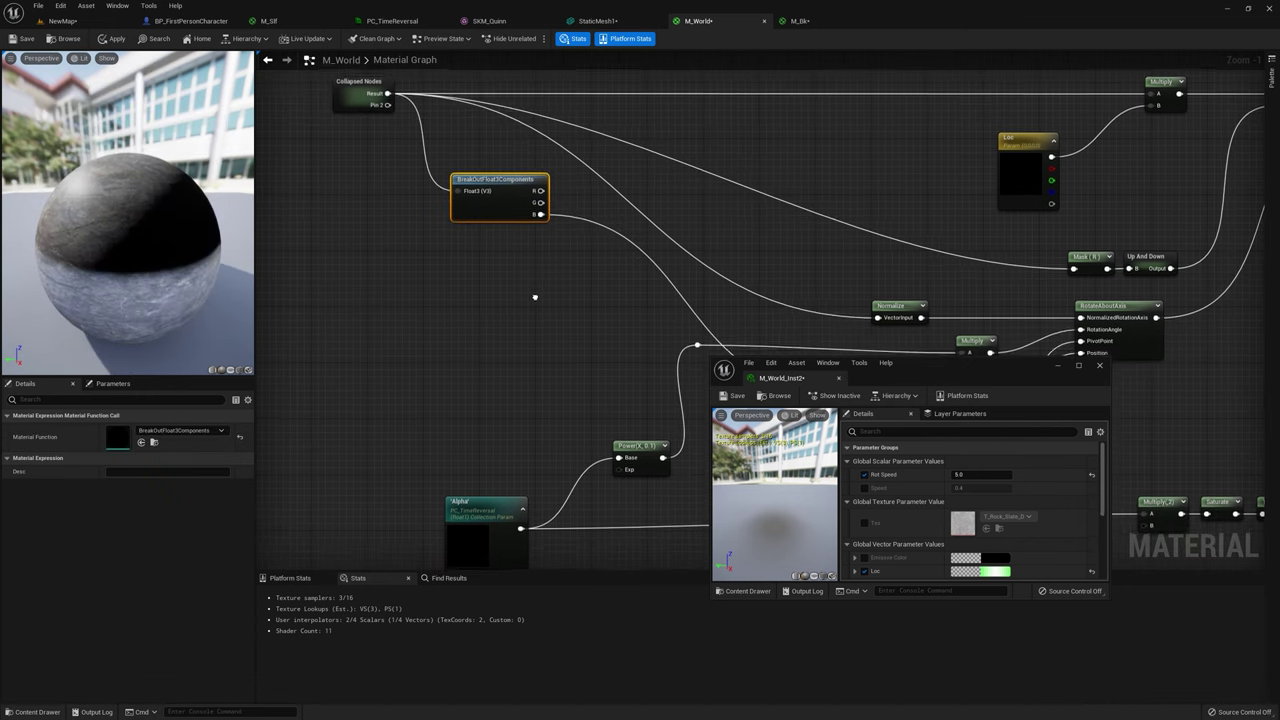
click(543, 290)
drag(563, 290, 517, 305)
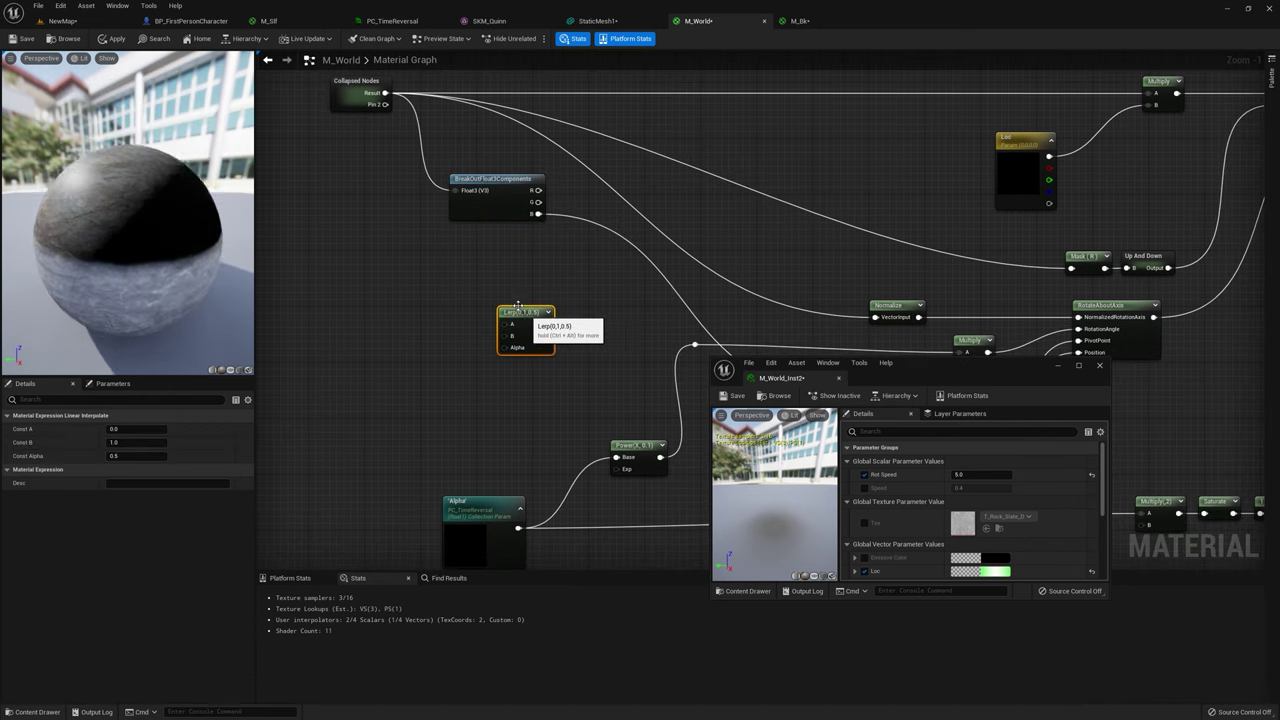
drag(383, 104, 624, 473)
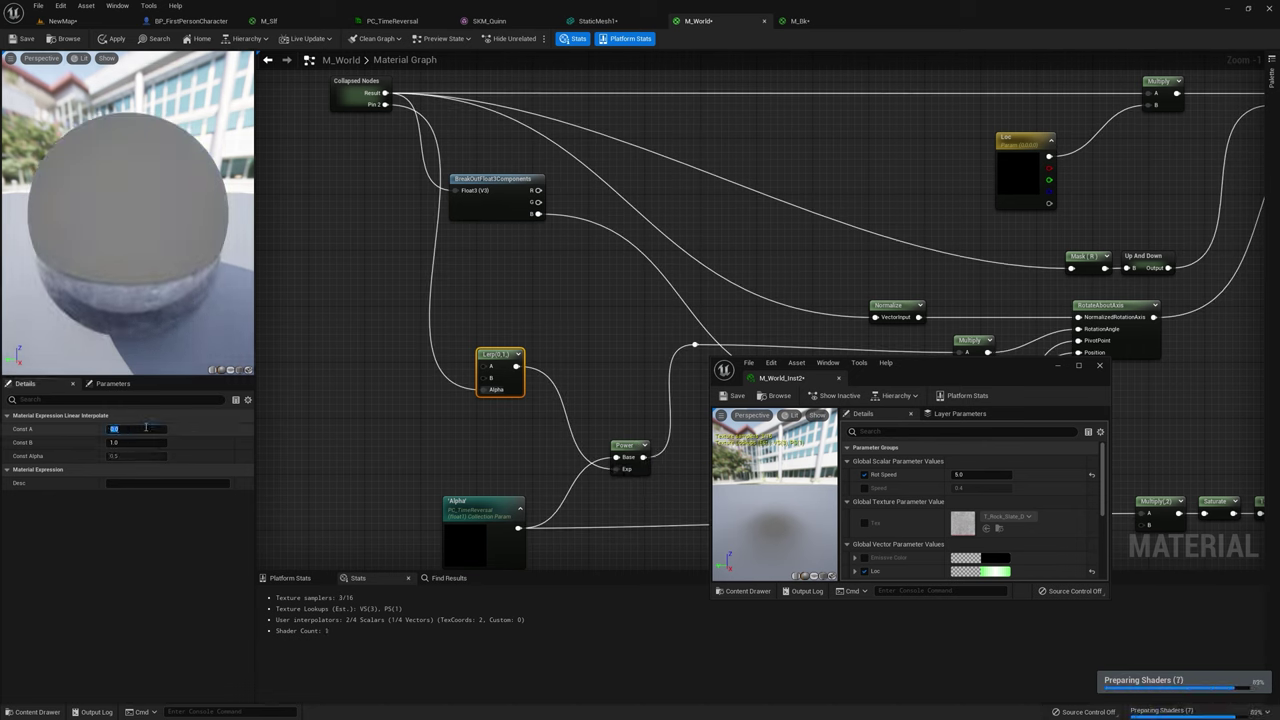
Step: Set the new Lerp's Const A to 0.3 and Const B to 20, and apply the material
text(3)
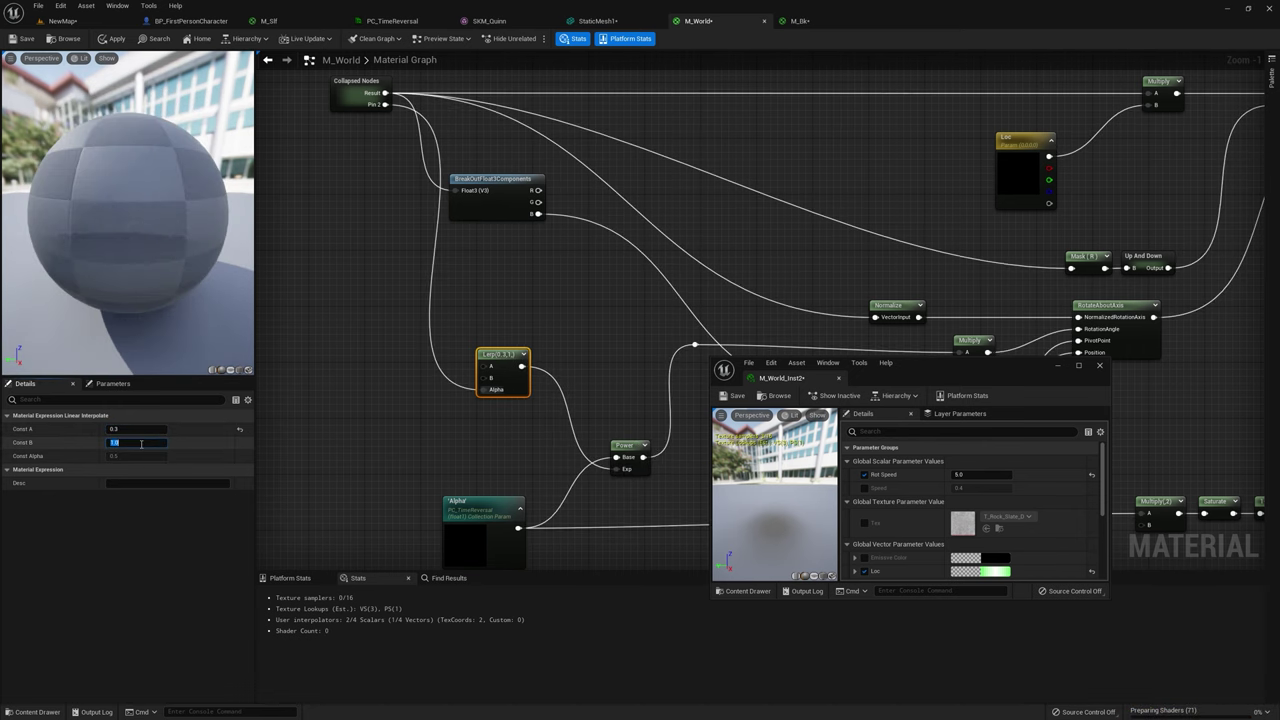
click(141, 444)
text(20)
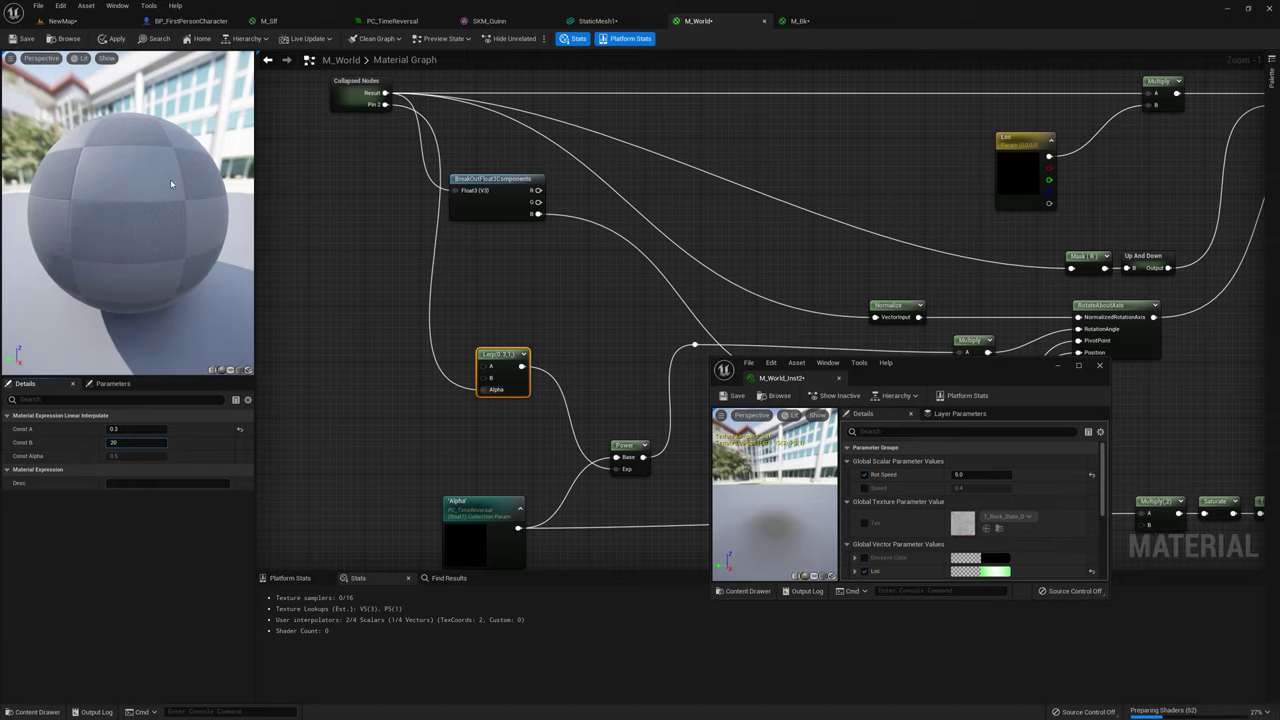
click(121, 40)
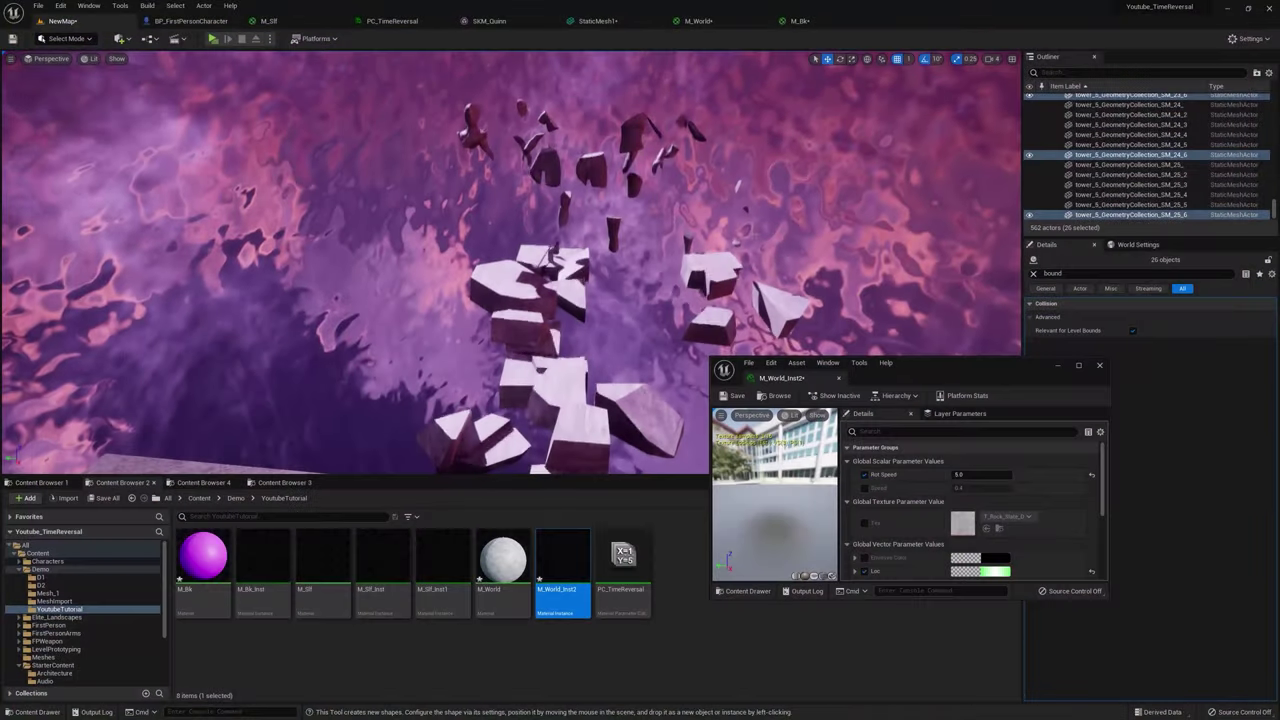
Step: Set the default value of PC_TimeReversal's Alpha to 1 and return to the NewMap level
click(703, 20)
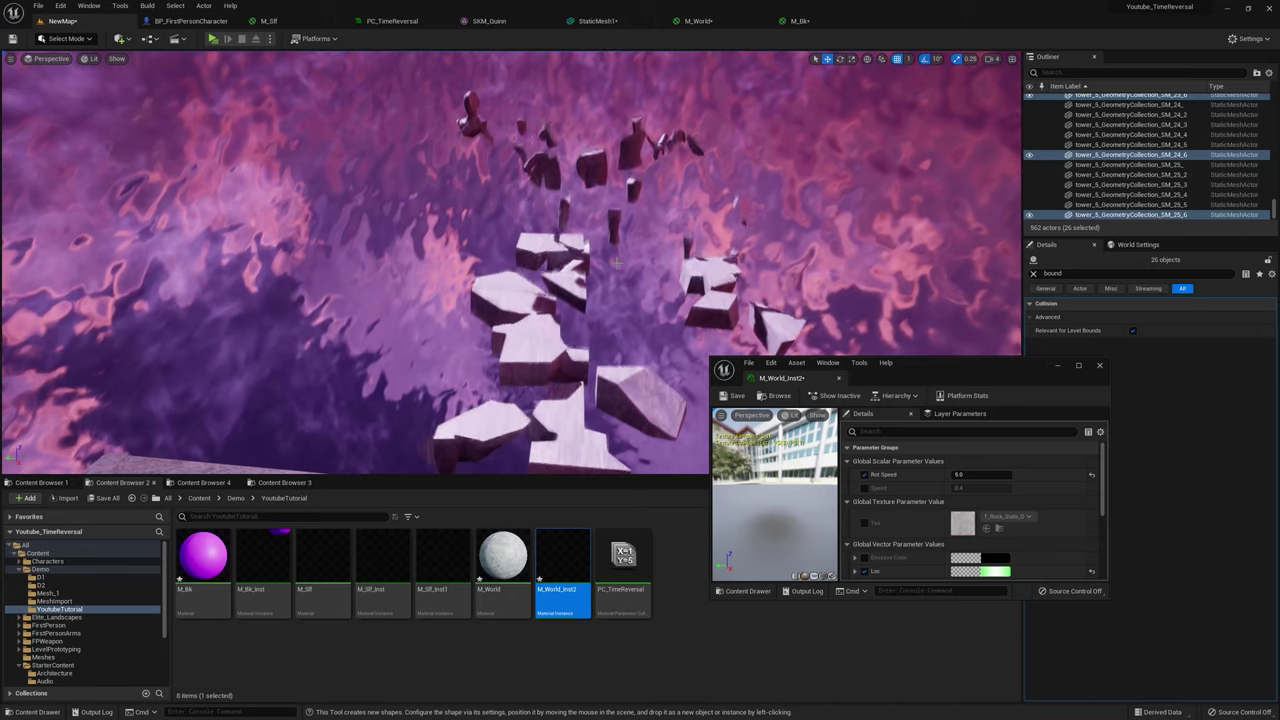
double_click(623, 556)
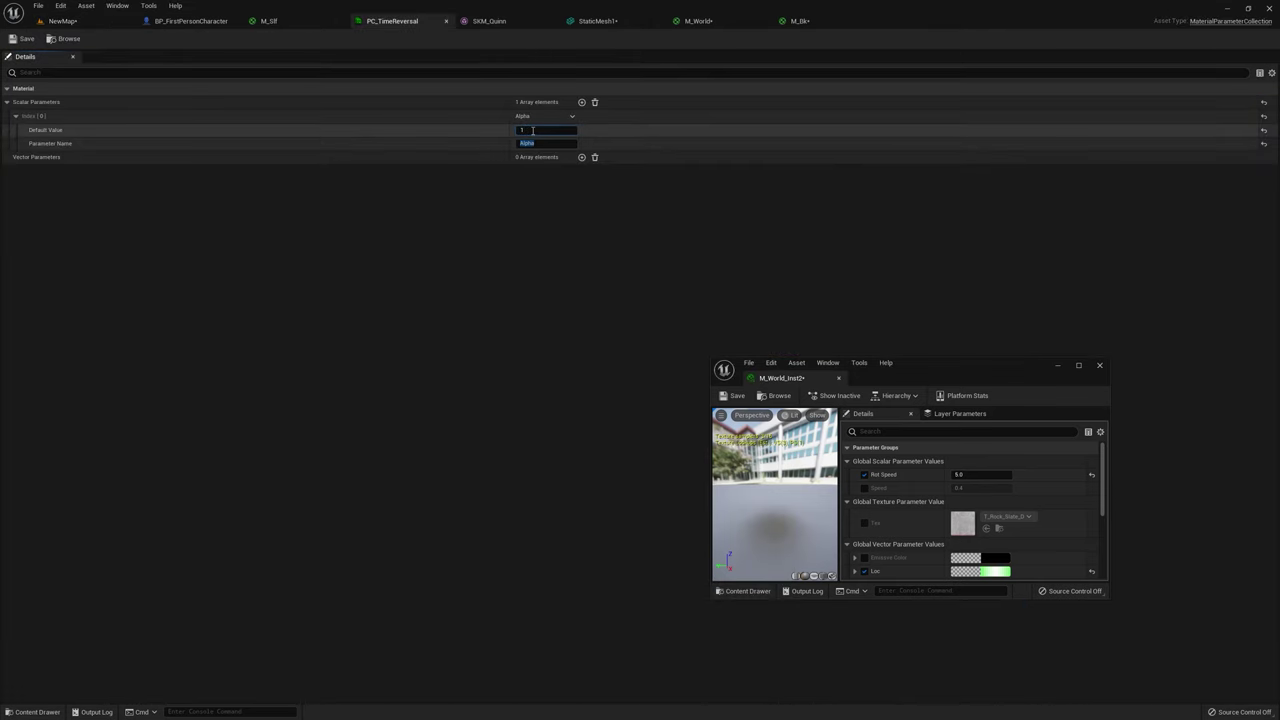
click(100, 22)
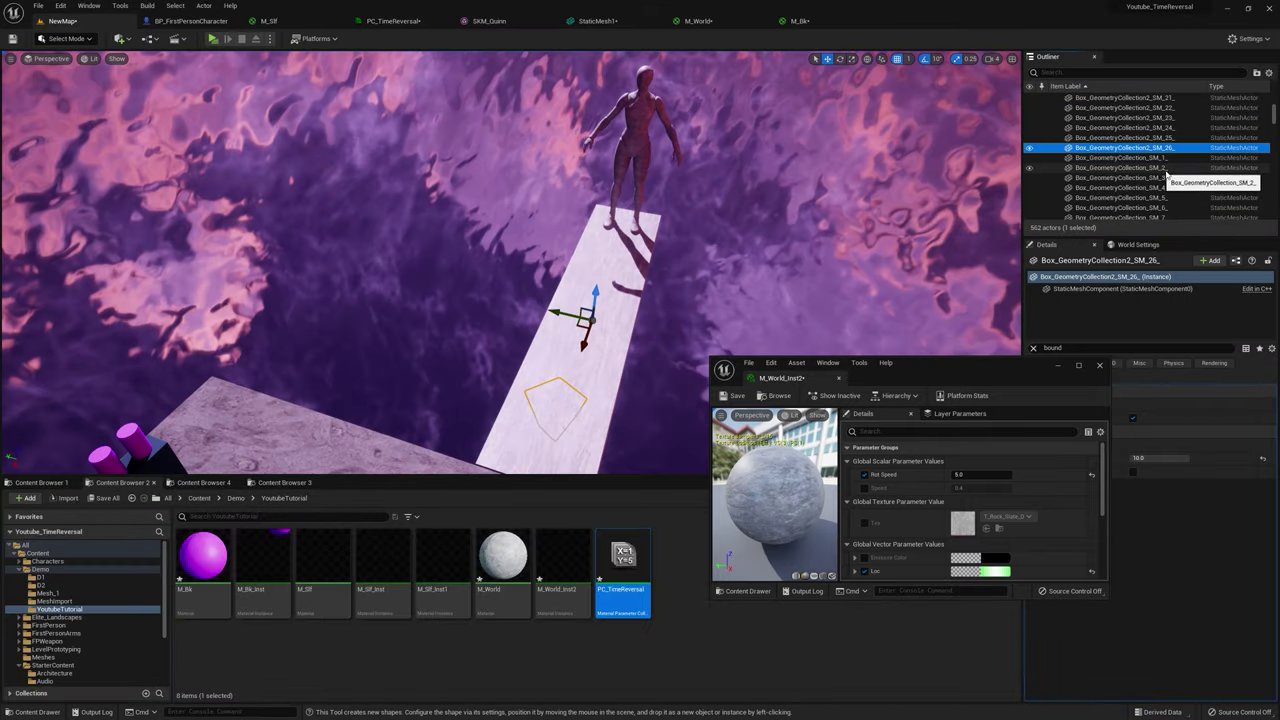
Step: Select all Box_GeometryCollection2 pieces of the walkway and duplicate them twice sideways to make three parallel walkways
scroll(1165, 145, up, 6)
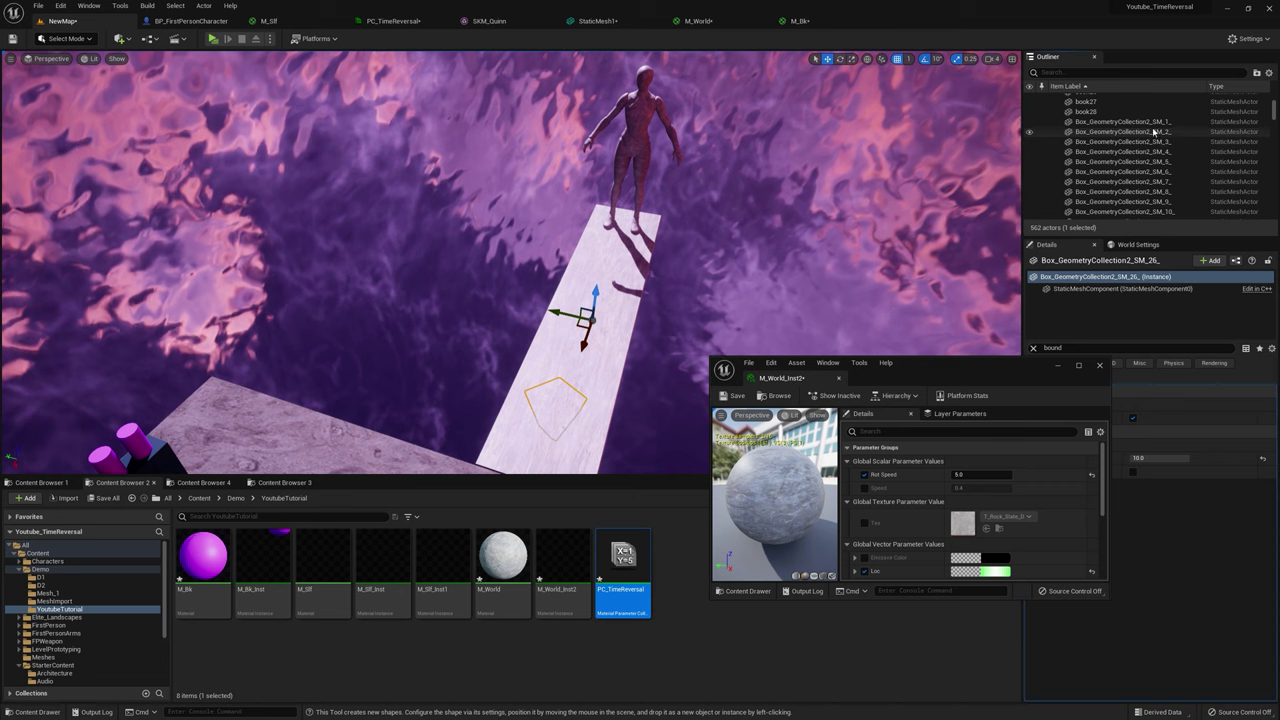
shift+click(1155, 140)
alt+drag(565, 313, 752, 345)
right_drag(752, 345, 842, 348)
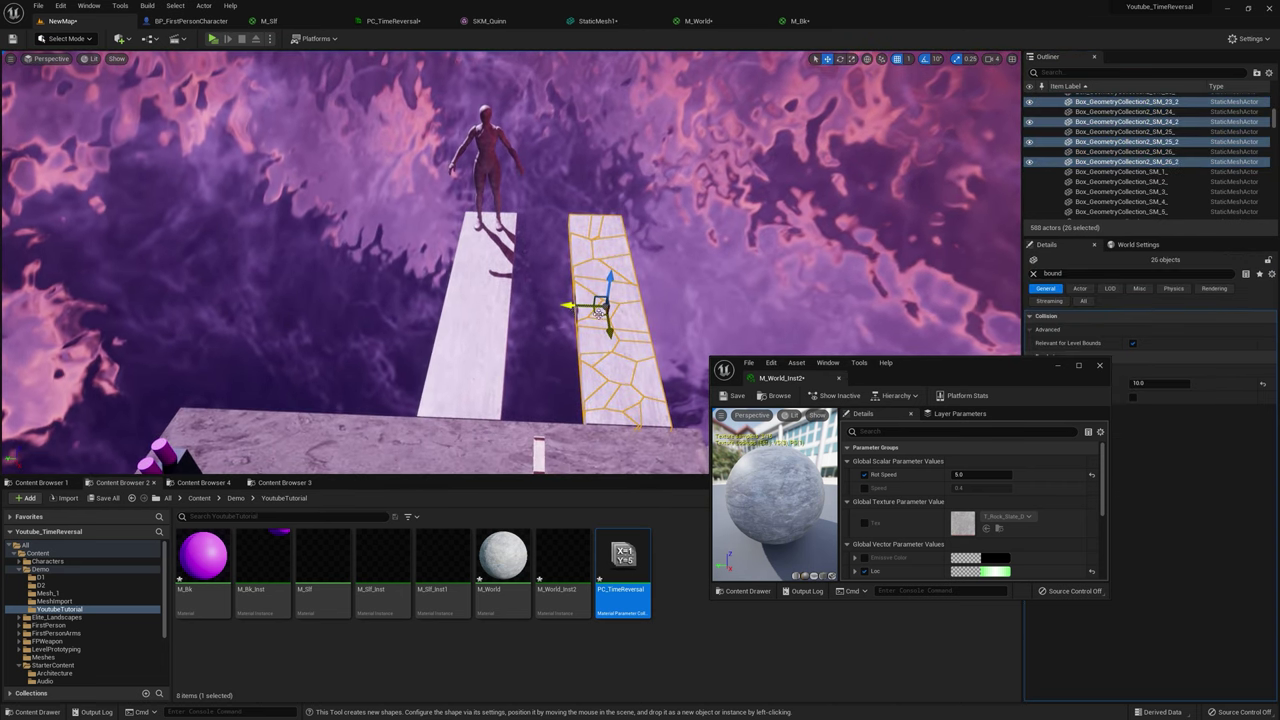
alt+drag(567, 305, 706, 302)
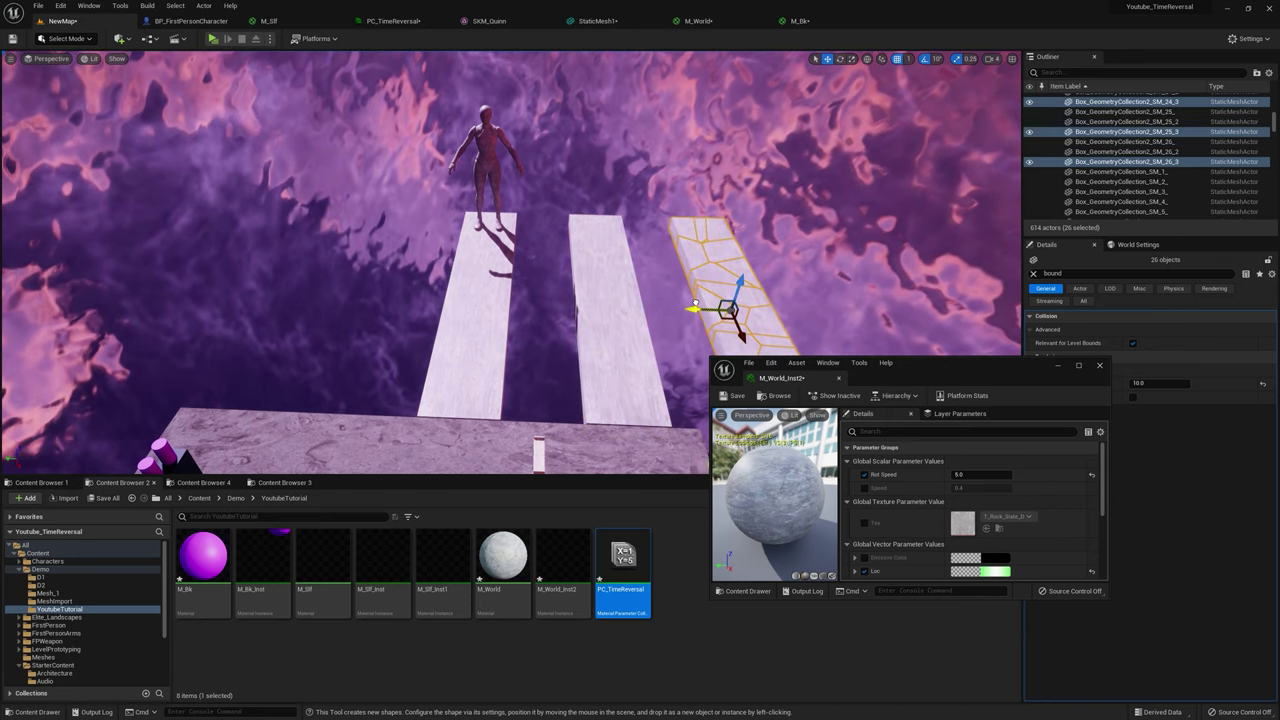
Step: Duplicate all StaticMesh1_GeometryCollection statue pieces onto the ends of the two new walkways and preview the level
scroll(1130, 160, up, 15)
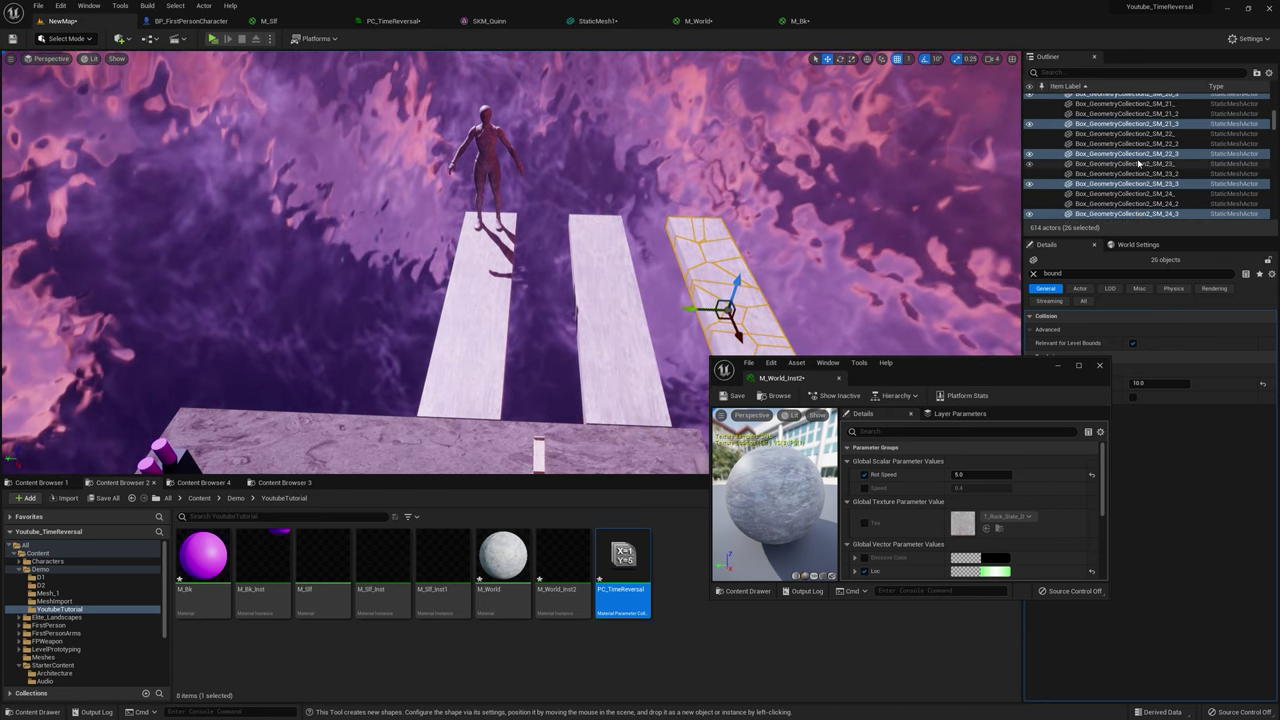
scroll(1120, 135, up, 3)
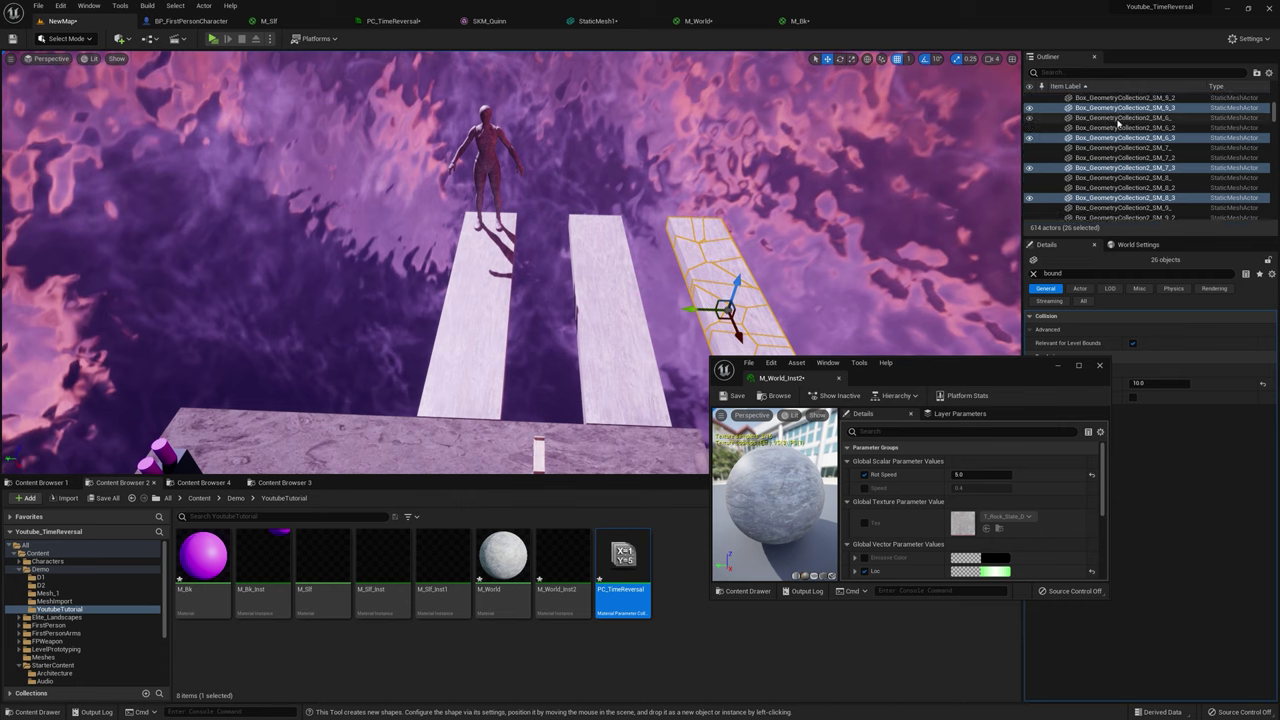
click(491, 137)
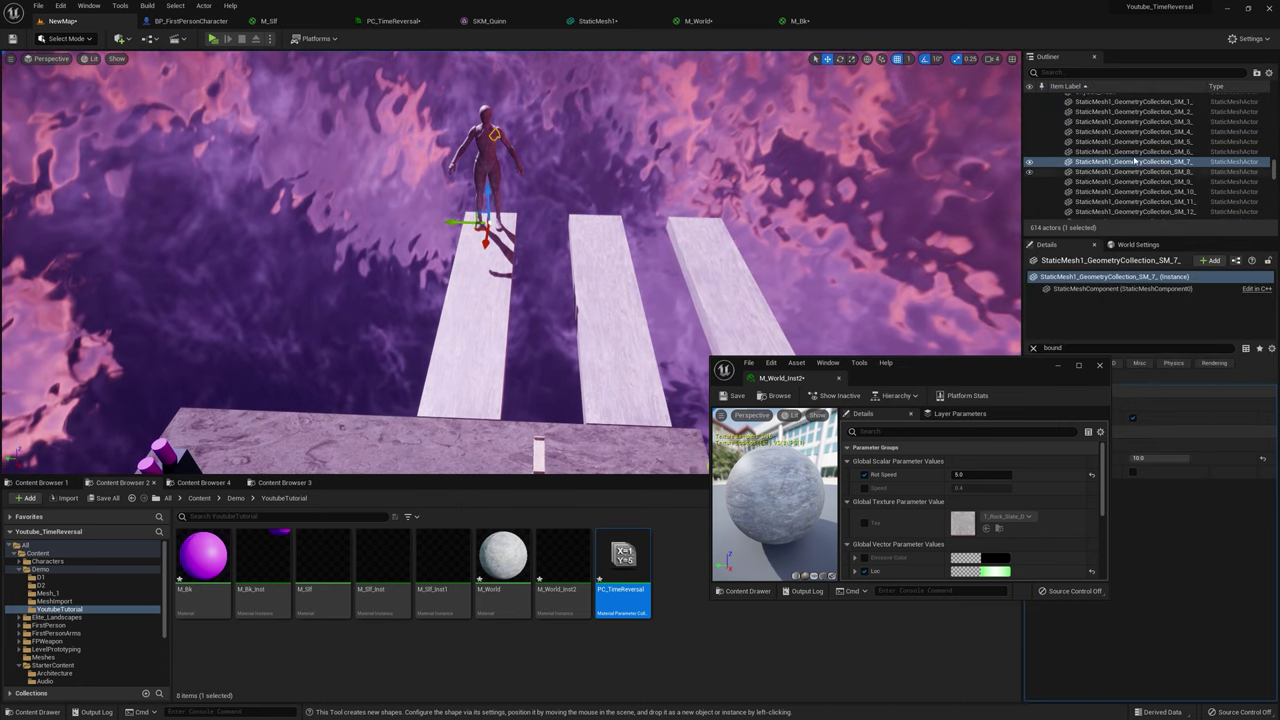
scroll(1134, 160, up, 3)
scroll(1138, 182, down, 8)
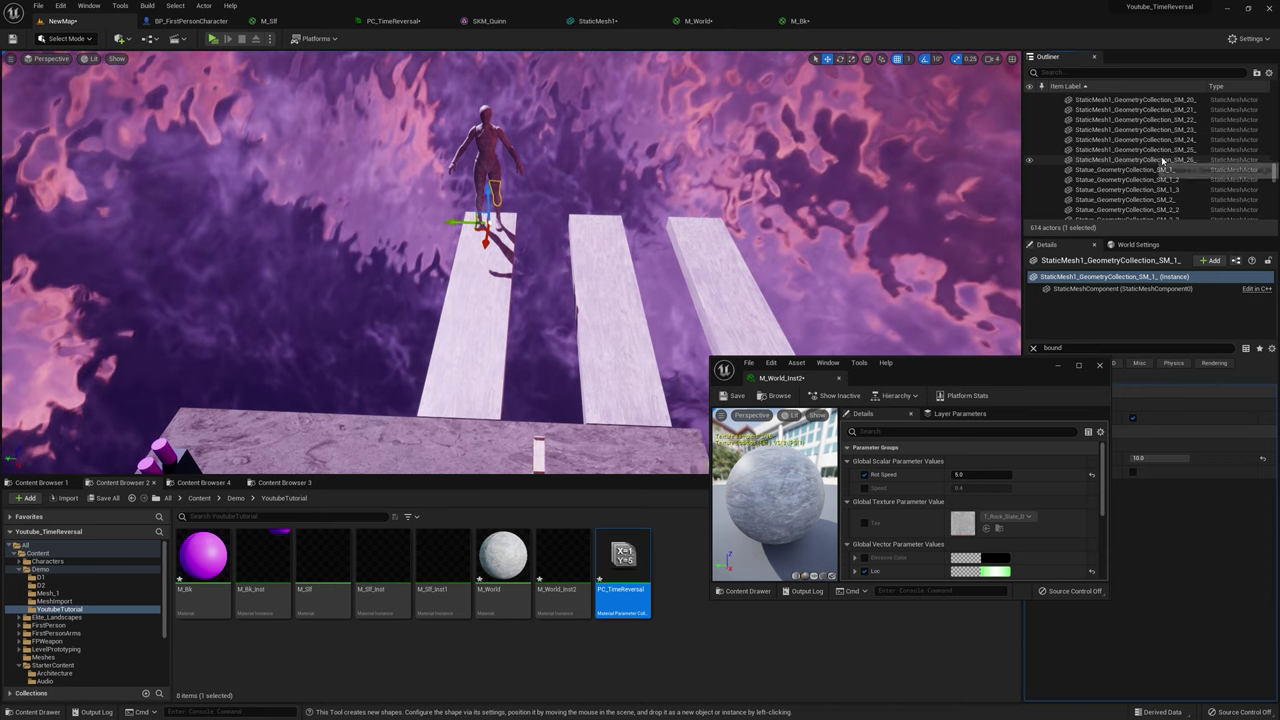
shift+click(1163, 160)
right_click(1163, 160)
click(1170, 313)
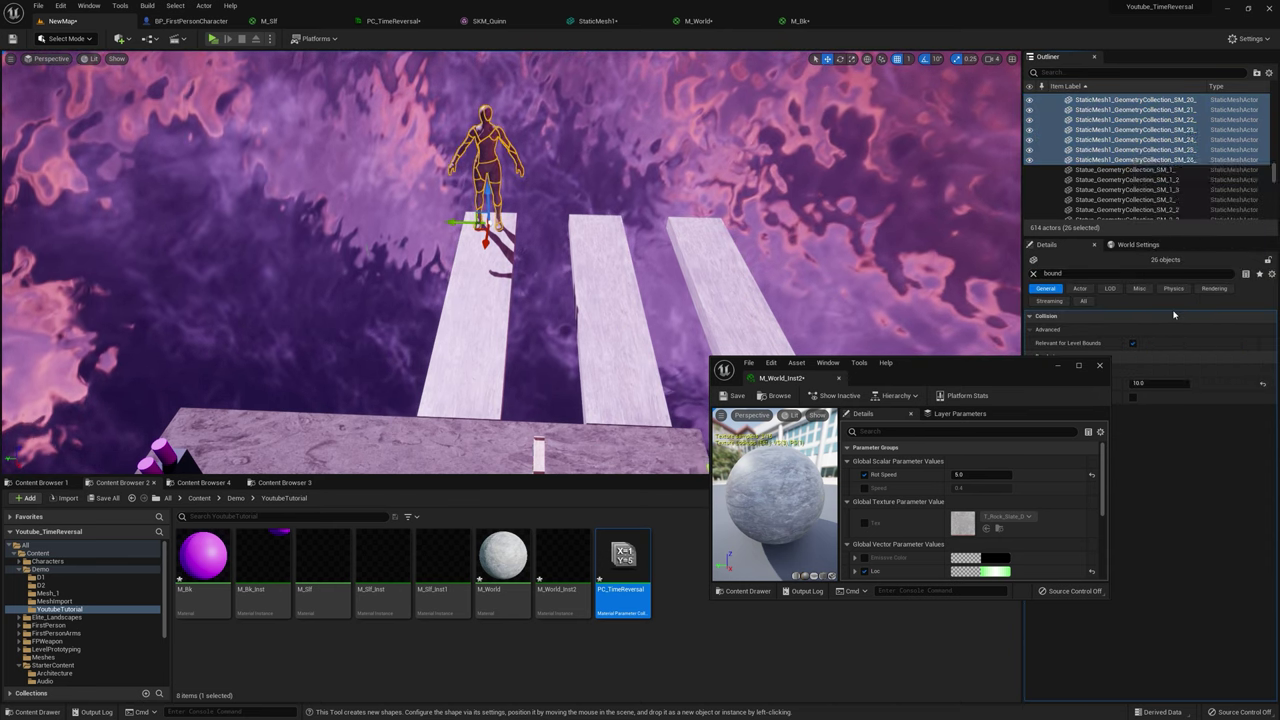
alt+drag(468, 160, 691, 166)
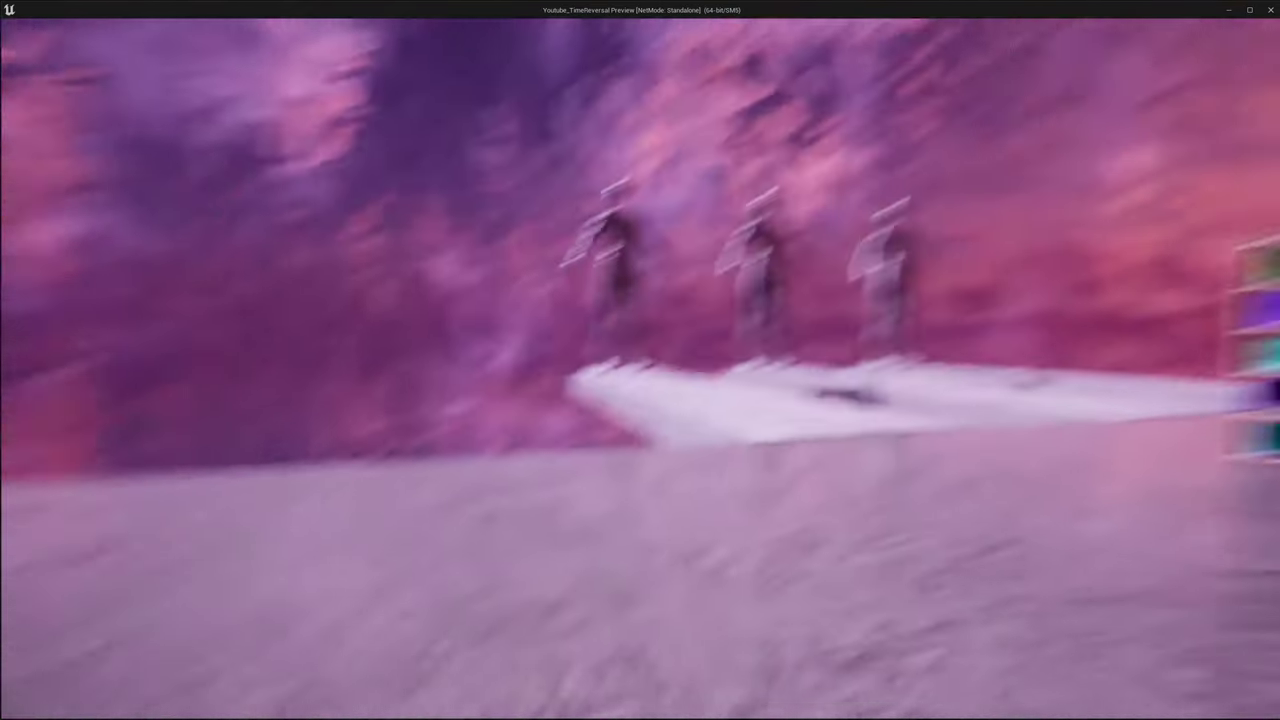
key(w)
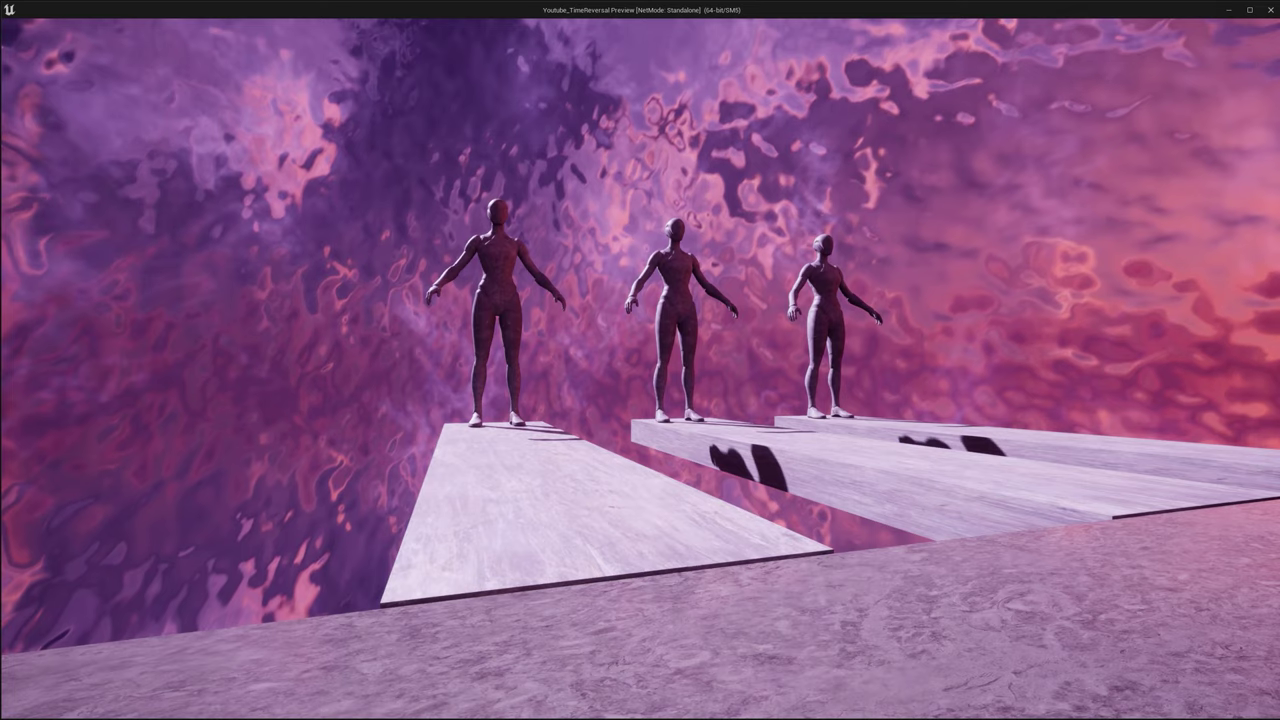
key(Escape)
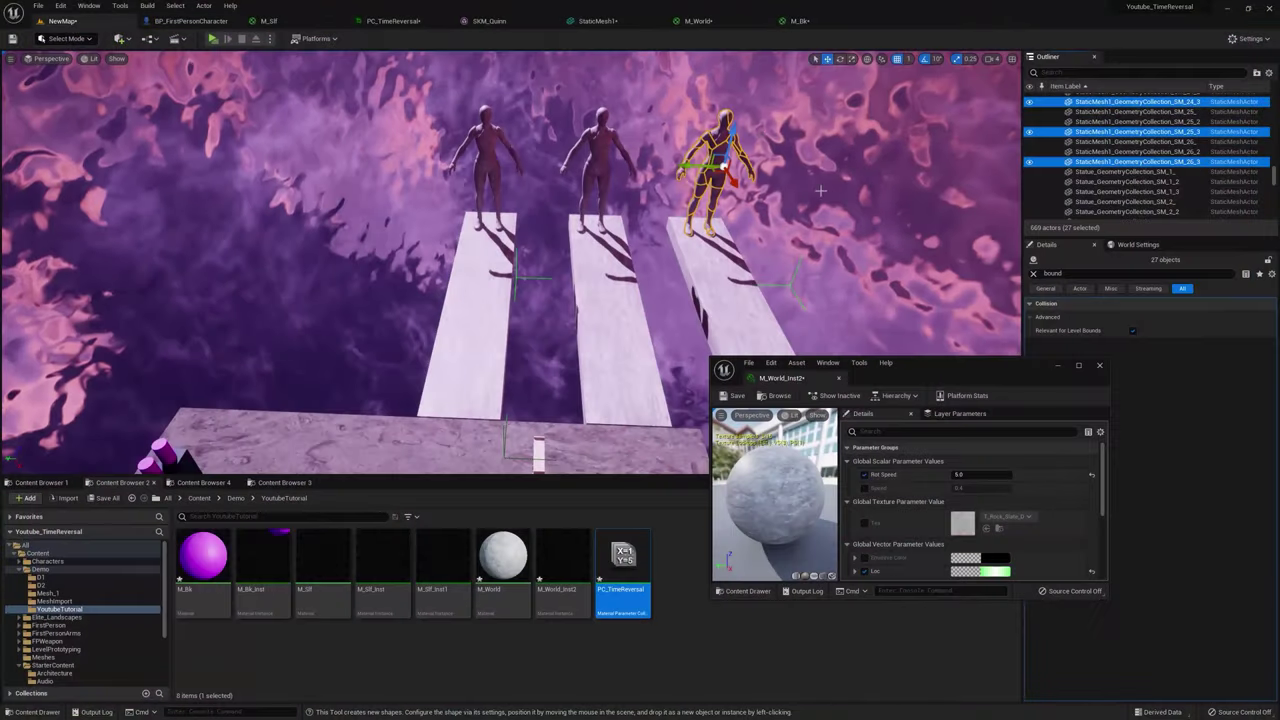
Step: Change the default value of PC_TimeReversal's Alpha to break the objects apart, and play the level
click(393, 21)
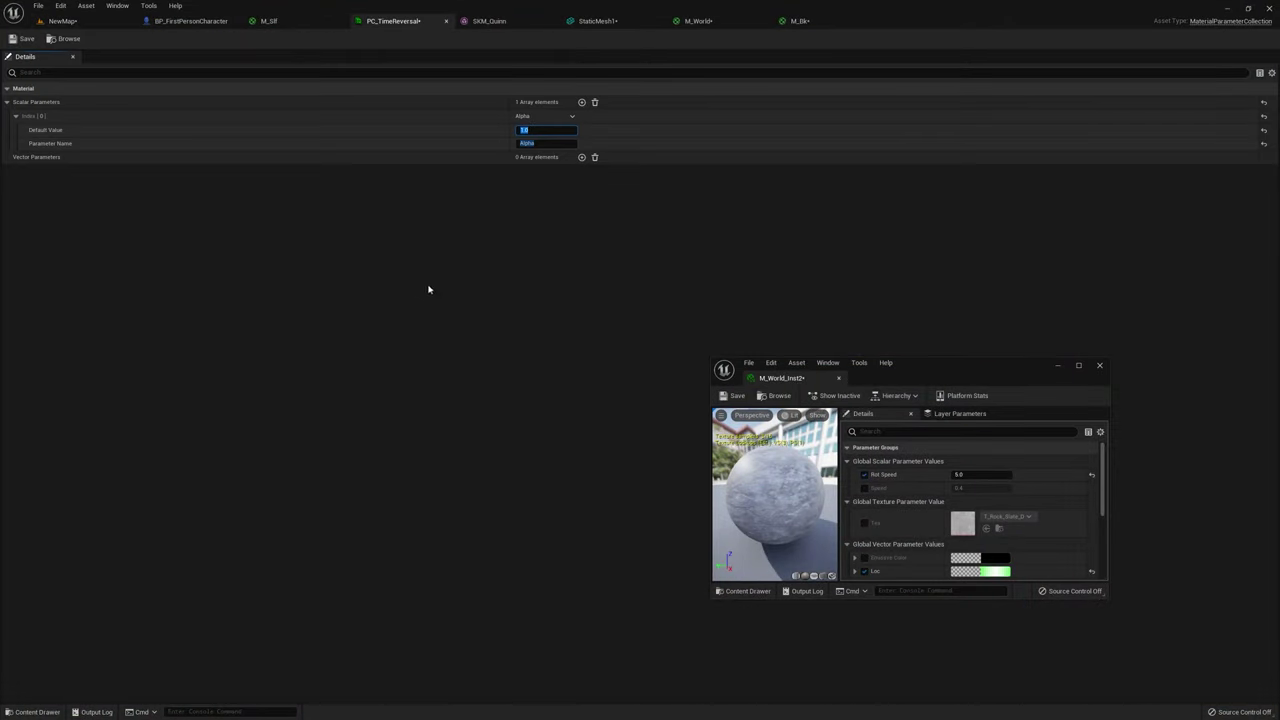
click(62, 20)
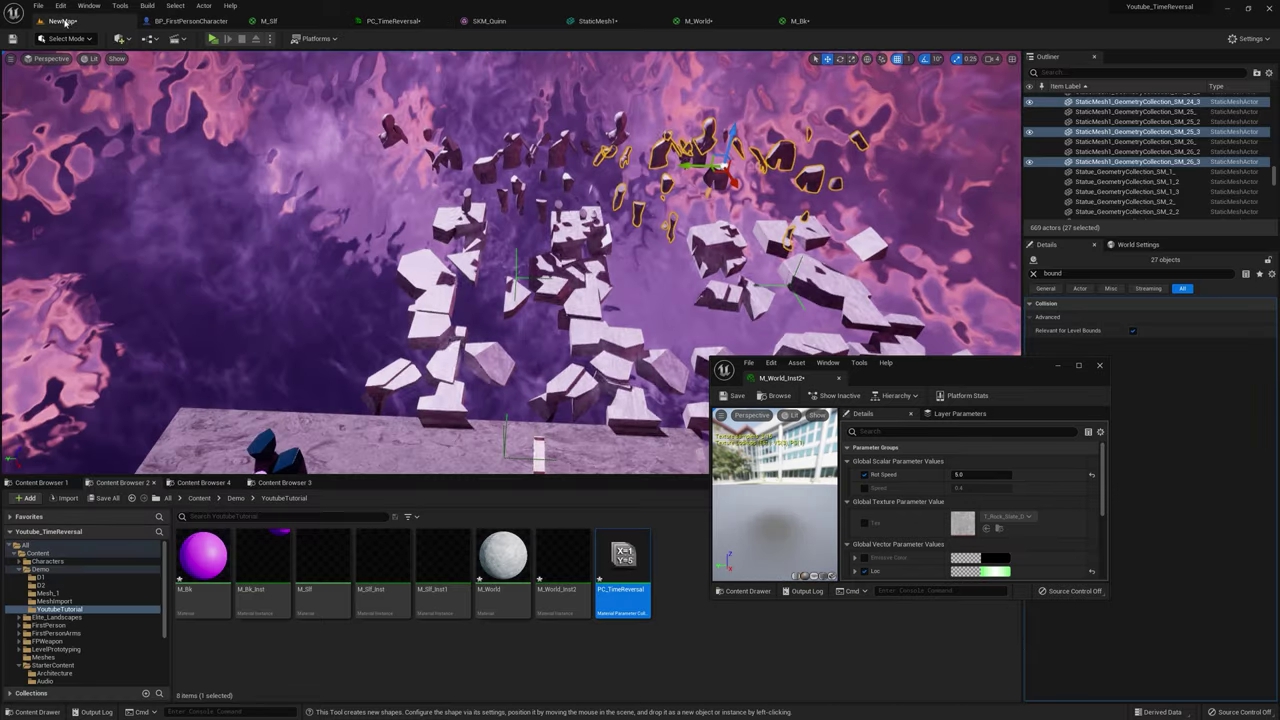
click(221, 40)
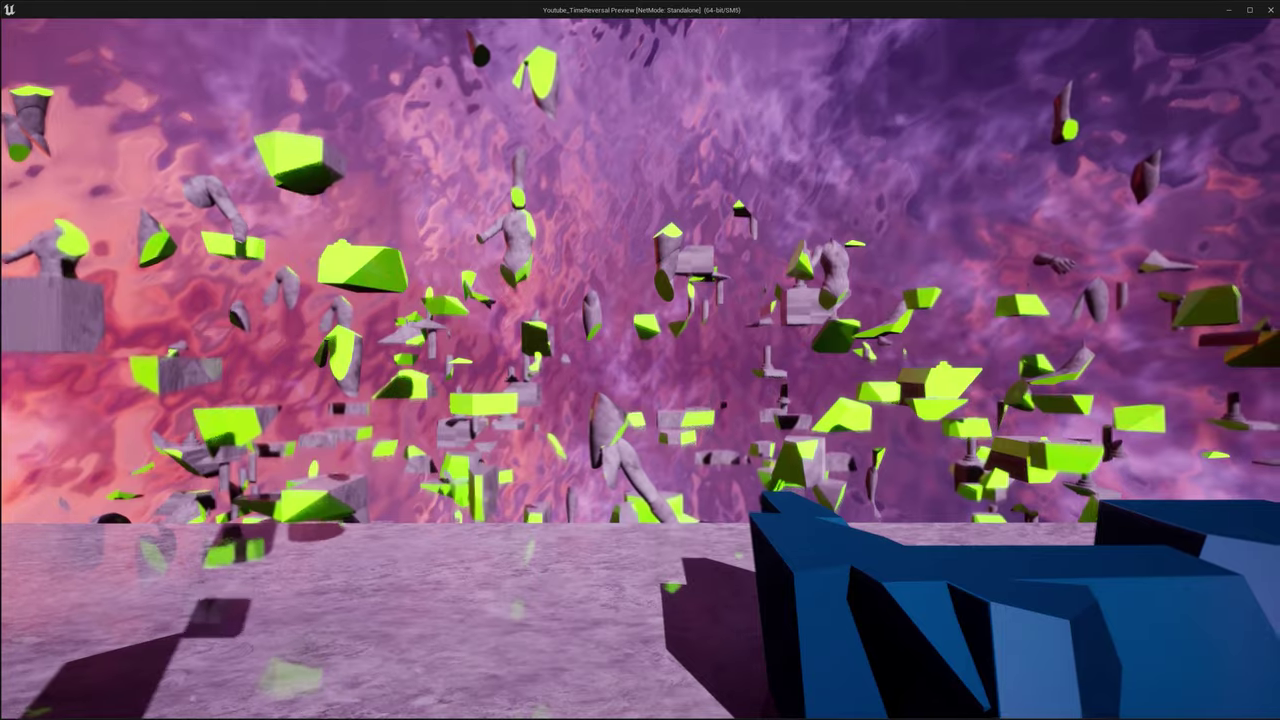
key(w)
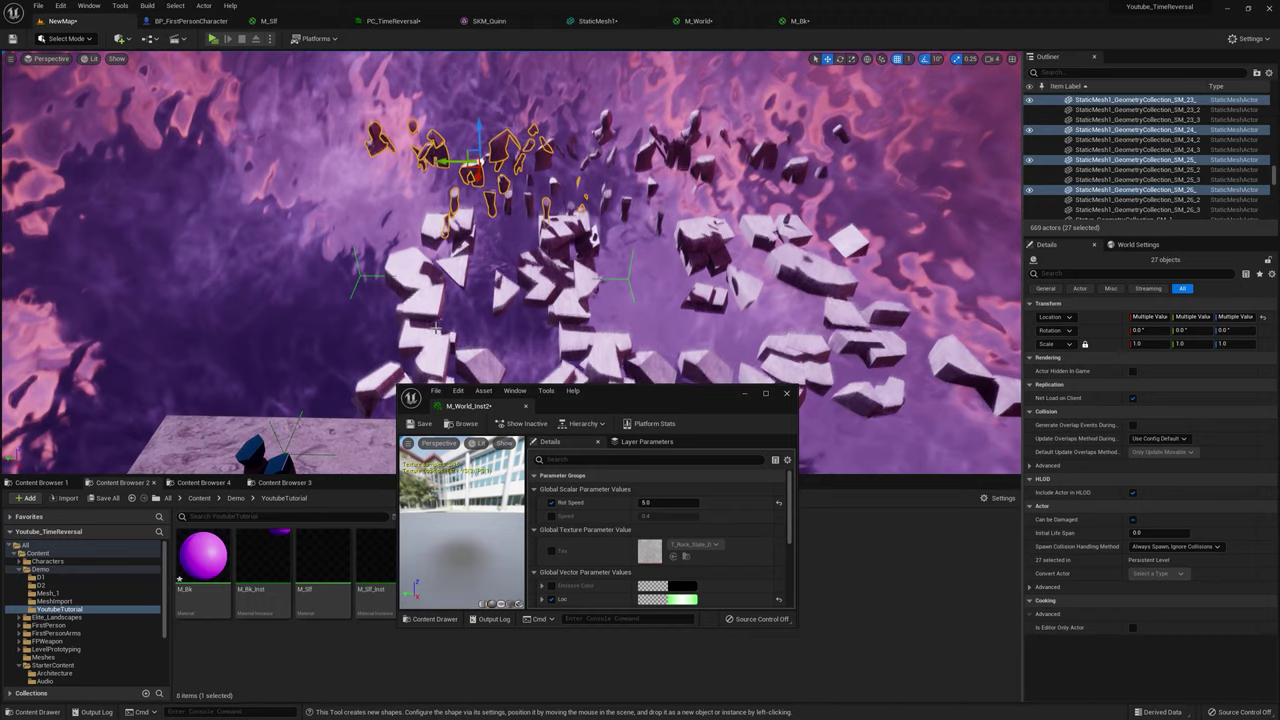
Step: Select all Box_GeometryCollection2 pieces of the three walkways and duplicate the M_World_Inst2 material instance
click(427, 335)
scroll(1147, 176, down, 5)
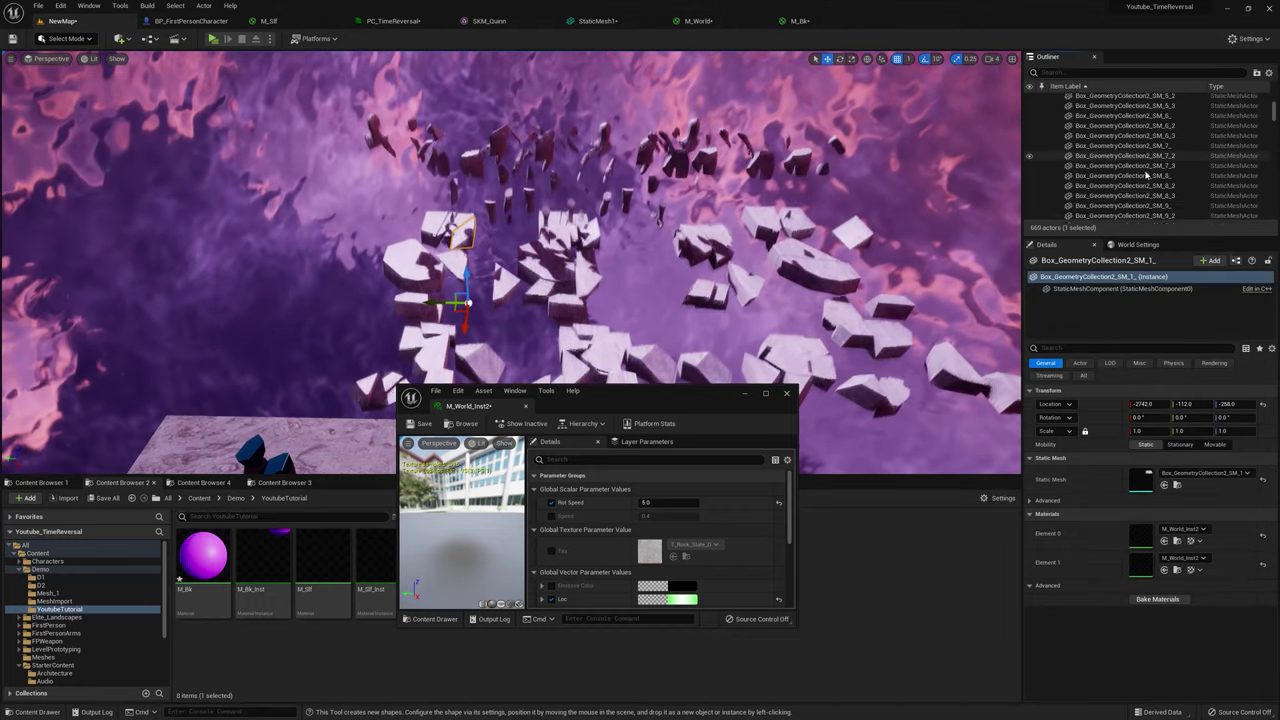
scroll(1147, 176, down, 15)
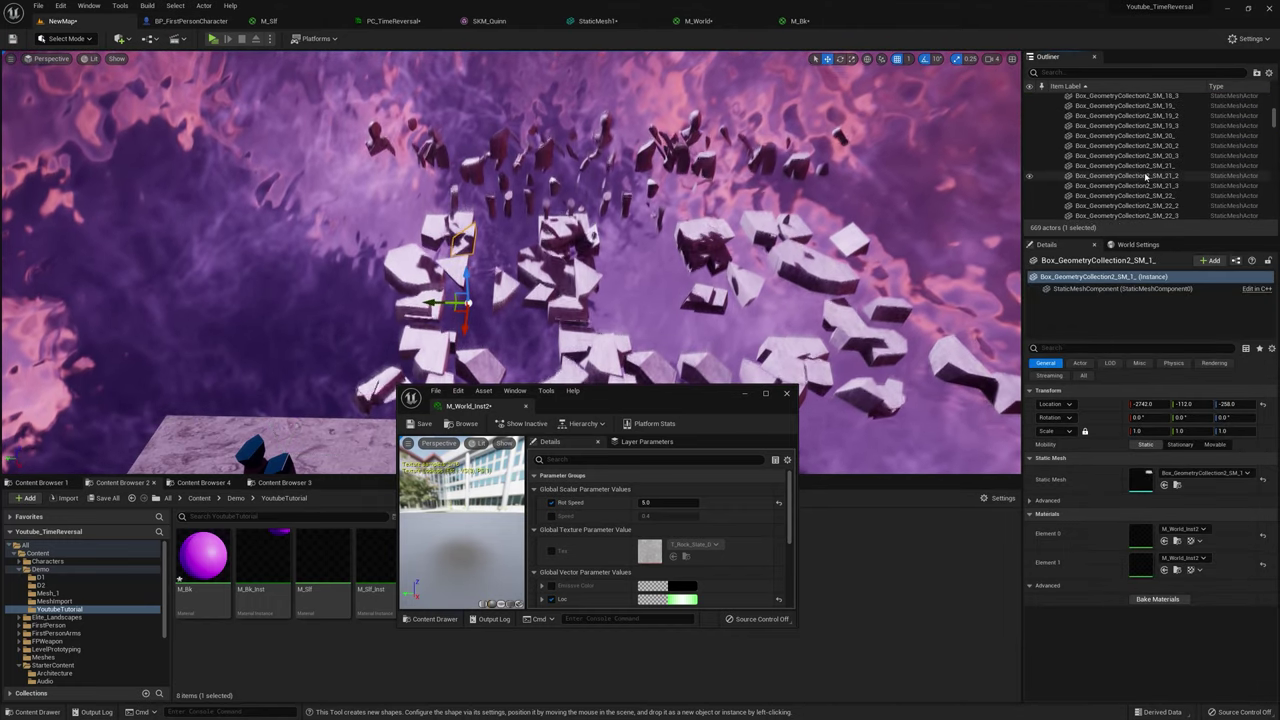
shift+click(1125, 159)
drag(707, 386, 821, 236)
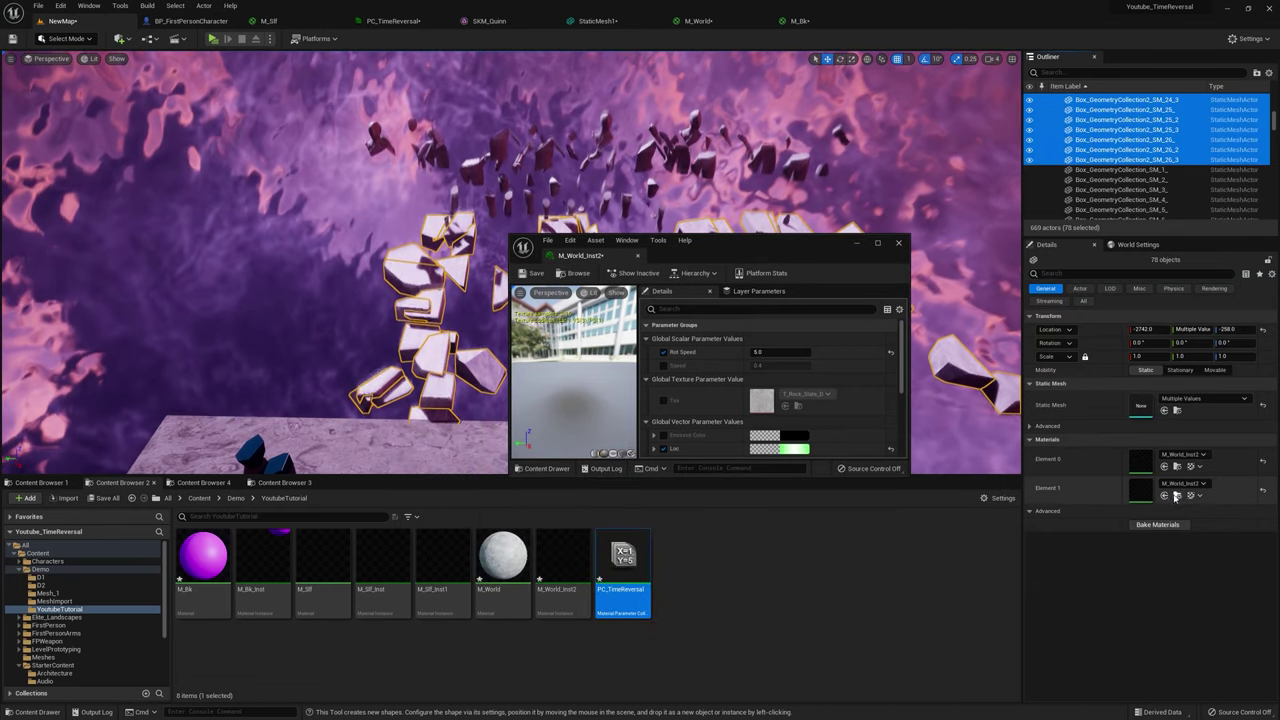
right_click(553, 567)
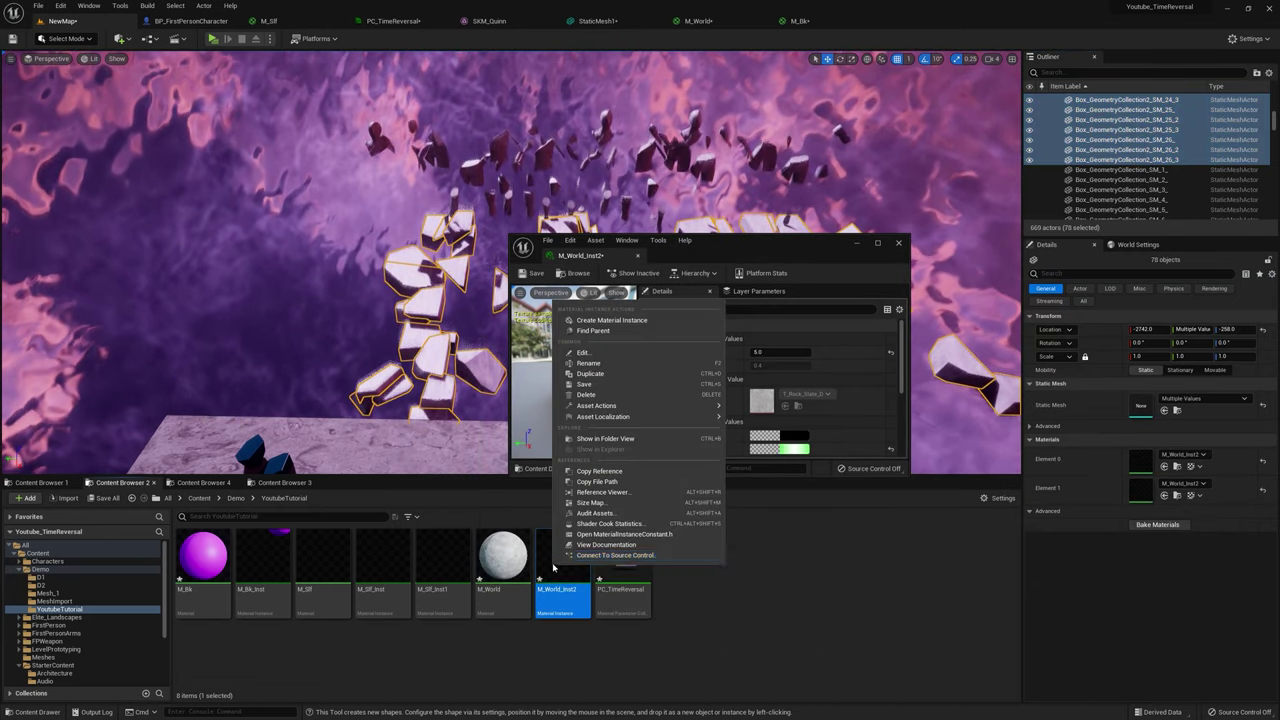
click(612, 373)
key(Return)
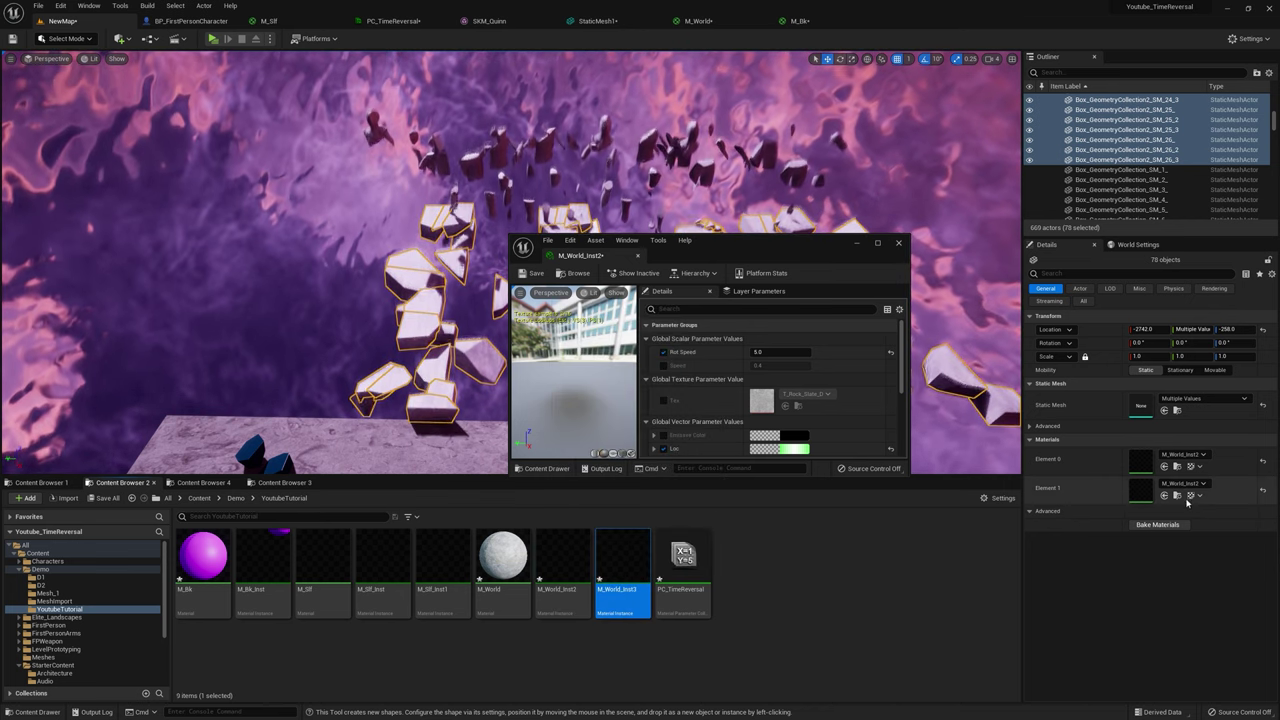
Step: Enable Emissive Color in M_World_Inst3, set it to a bright purple, and inspect the pieces in the level
double_click(622, 566)
drag(826, 260, 835, 338)
click(433, 201)
click(805, 201)
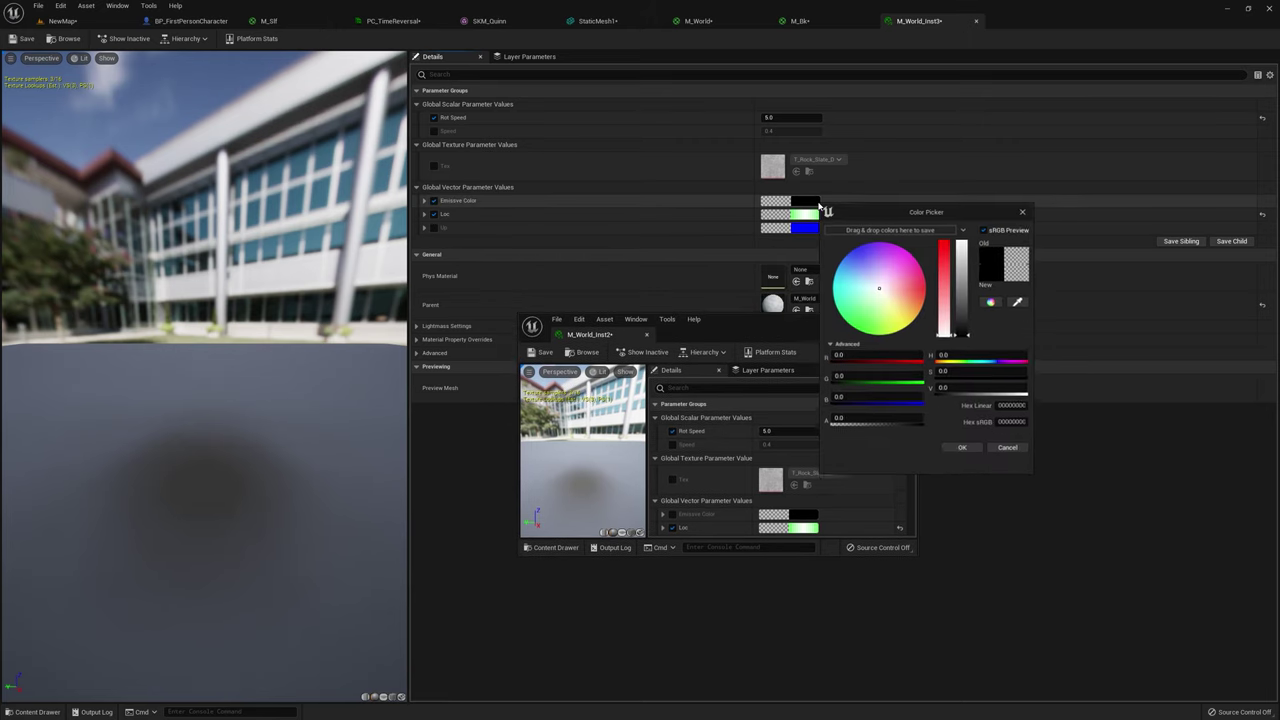
drag(964, 250, 967, 215)
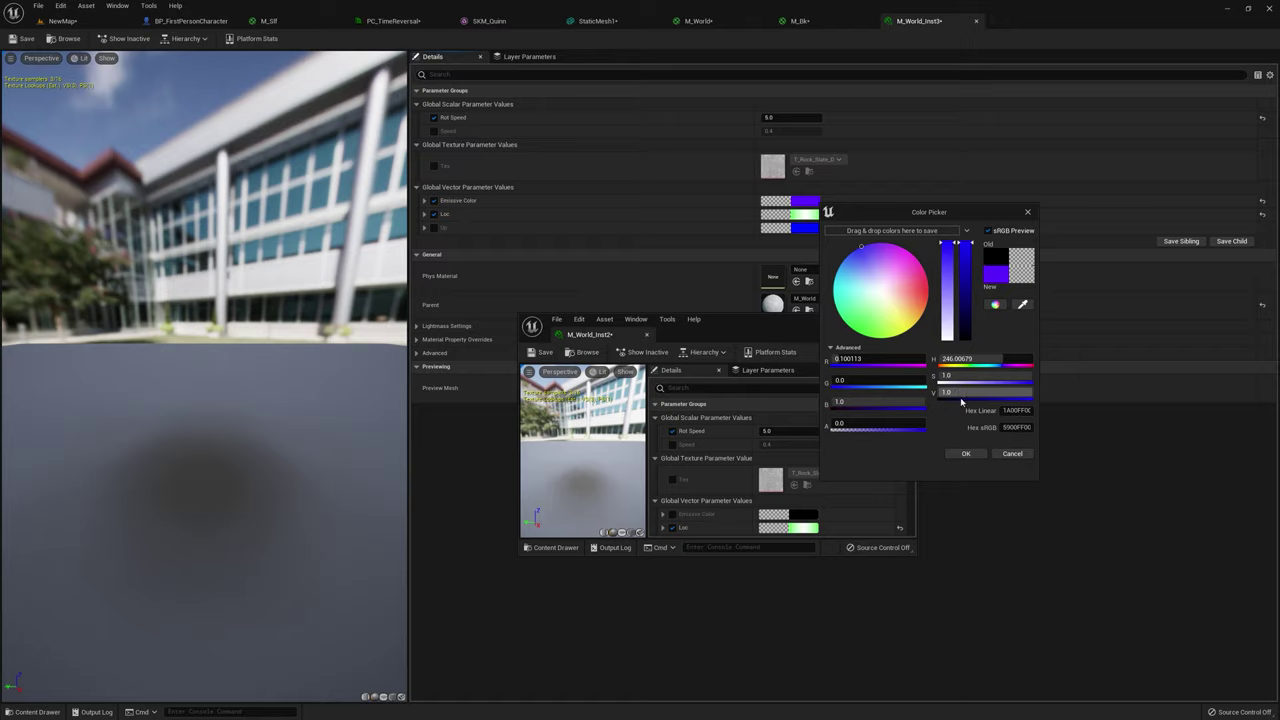
click(980, 455)
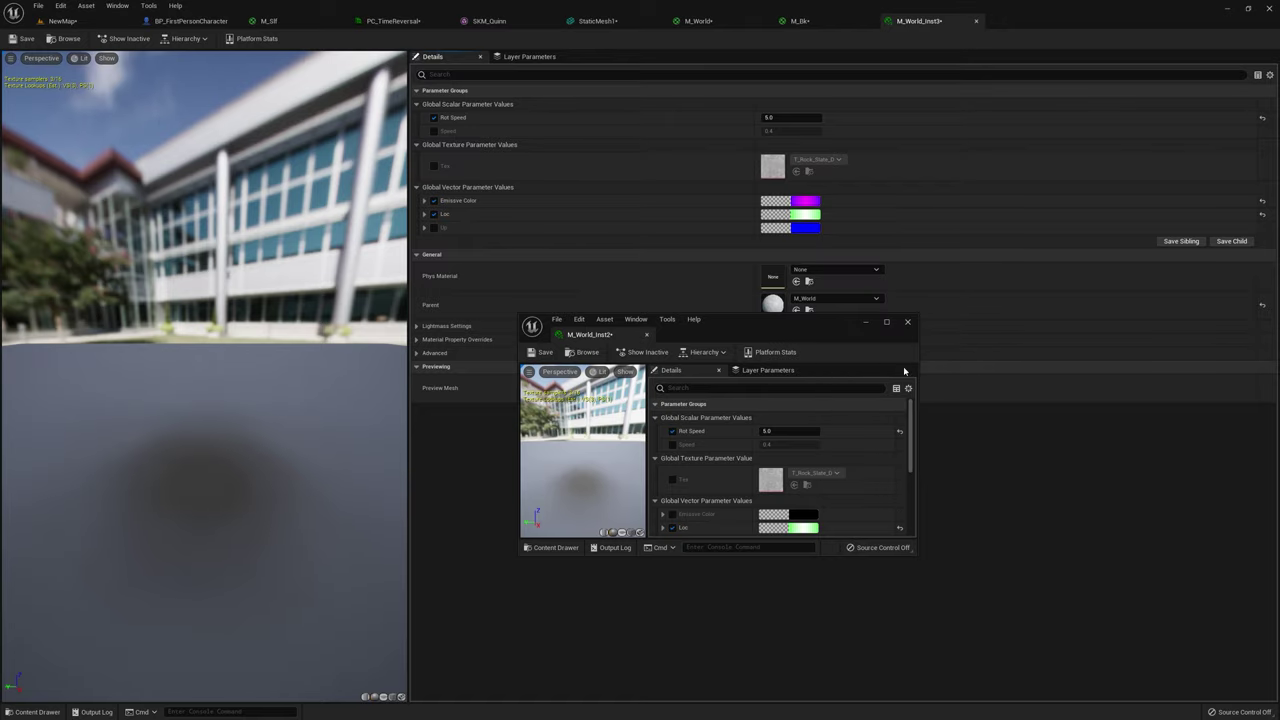
click(62, 21)
mouse_move(849, 121)
right_down()
mouse_move(856, 190)
mouse_move(850, 128)
mouse_move(780, 172)
mouse_move(849, 120)
right_up()
key(w)
Step: Set M_World_Inst3's Emissive Color to a bright green with R 0, G 20 and B about 2.46
click(918, 21)
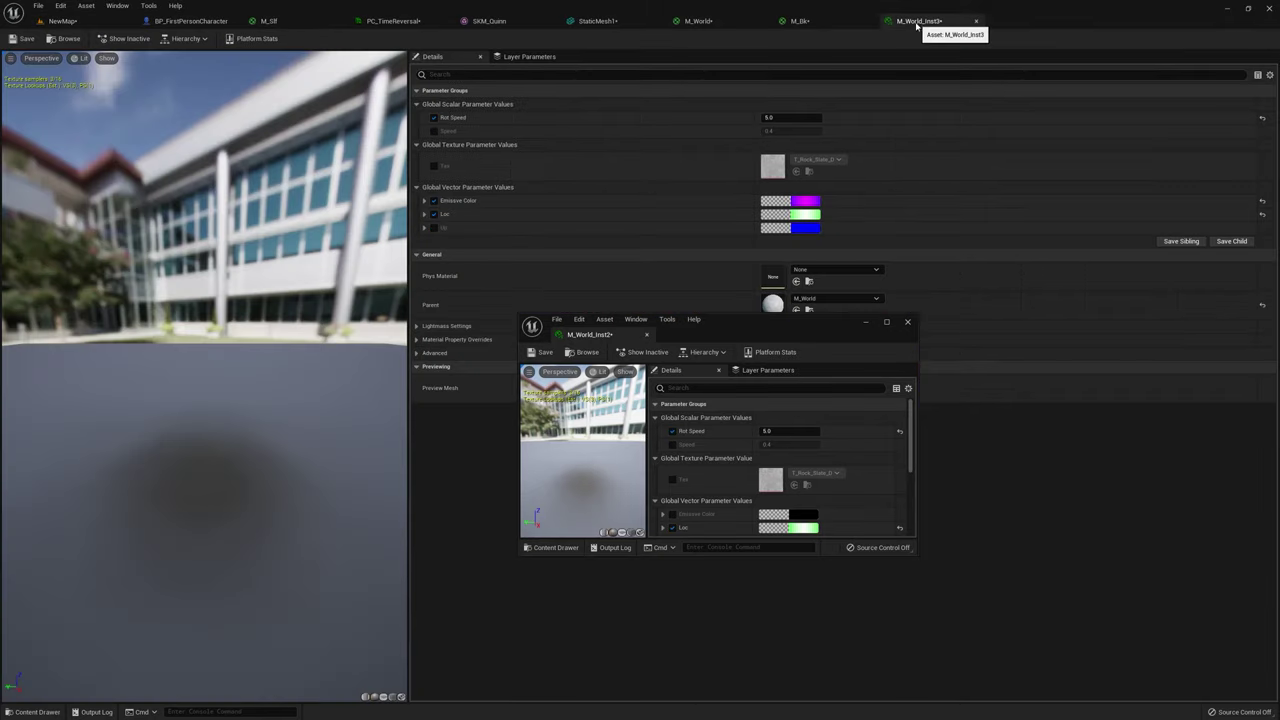
click(811, 202)
drag(866, 303, 841, 327)
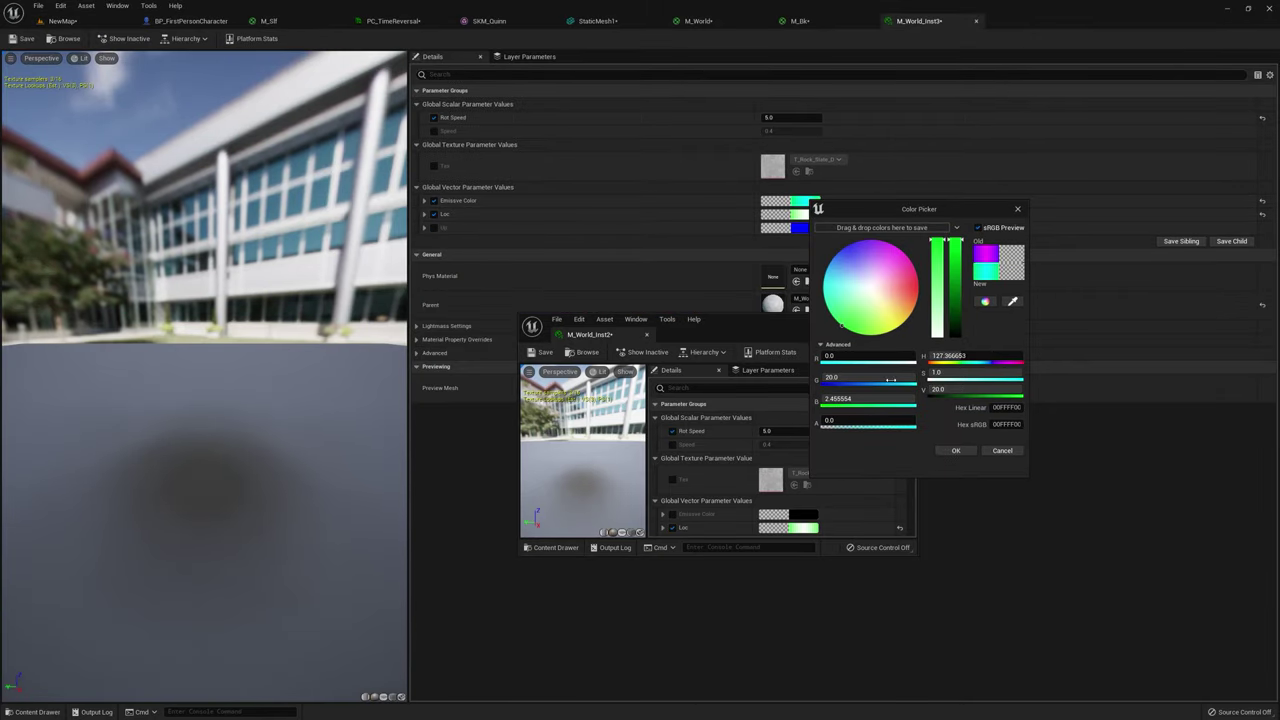
click(953, 451)
Step: Play the NewMap level and walk along the walkways to examine the emissive color on the reassembling pieces
click(84, 26)
right_drag(384, 250, 356, 224)
click(213, 40)
key(w)
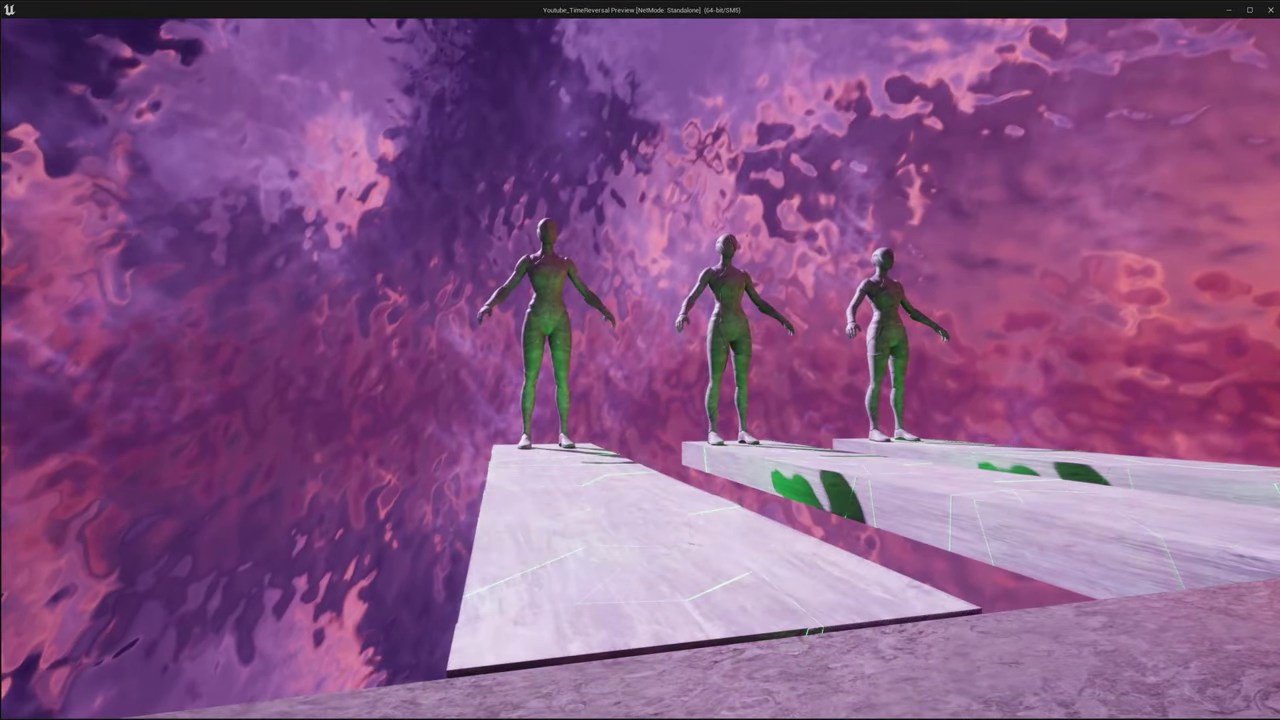
key(w)
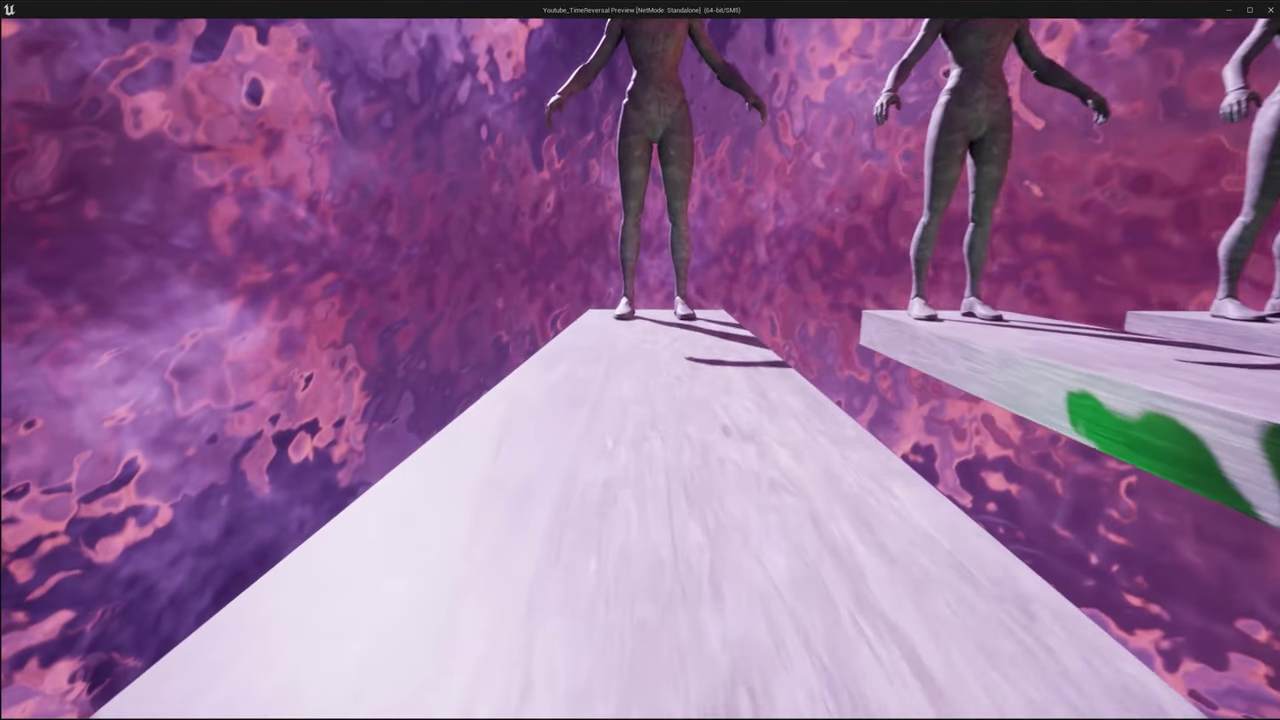
key(s)
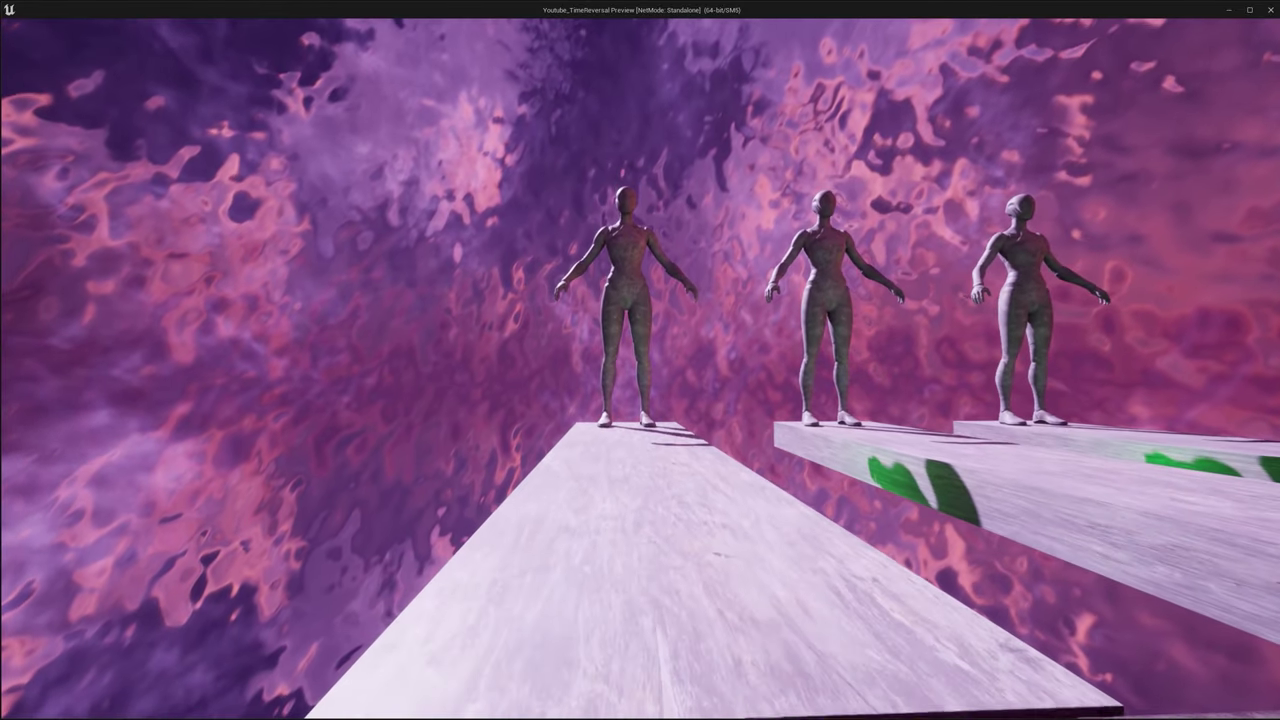